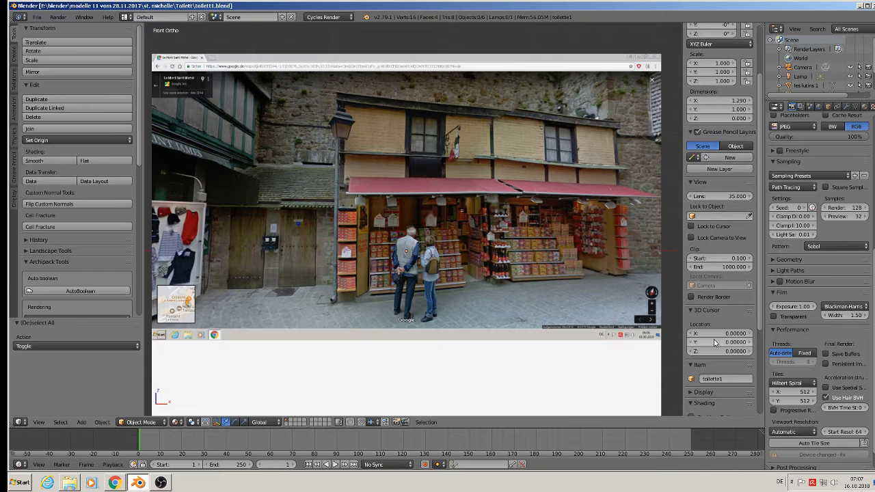
# Start the on-screen key display and hide the 3D view's properties sidebar.
pyautogui.click(708, 408)
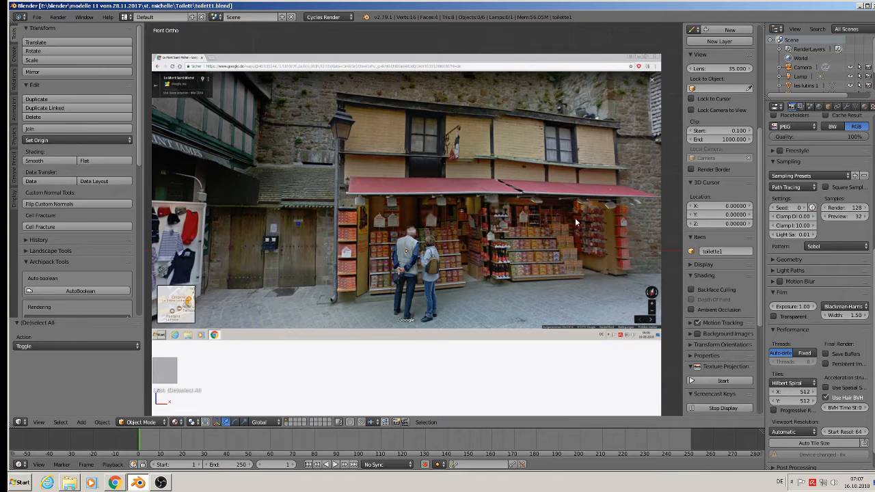
pyautogui.press('n')
pyautogui.scroll(-1, 474, 220)
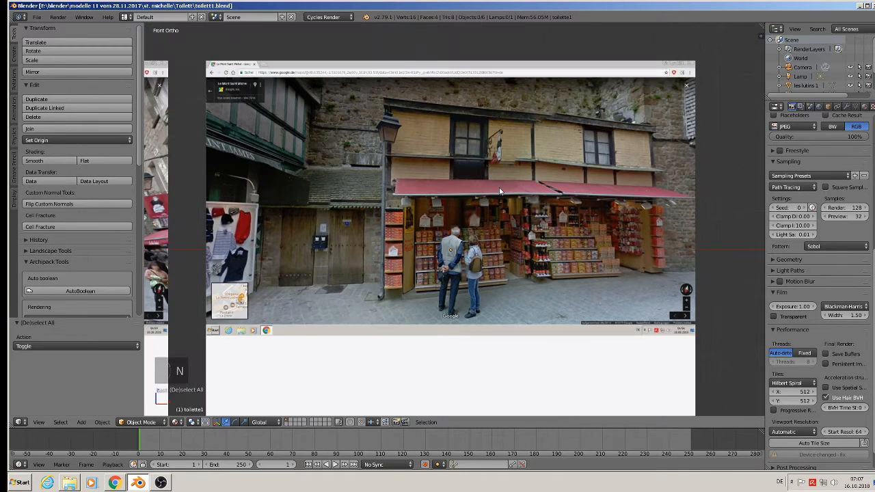
# Add a cube over the shop photo, scale it to about 0.215 and stretch it about 1.794 times along X.
pyautogui.click(95, 422)
pyautogui.moveTo(82, 418)
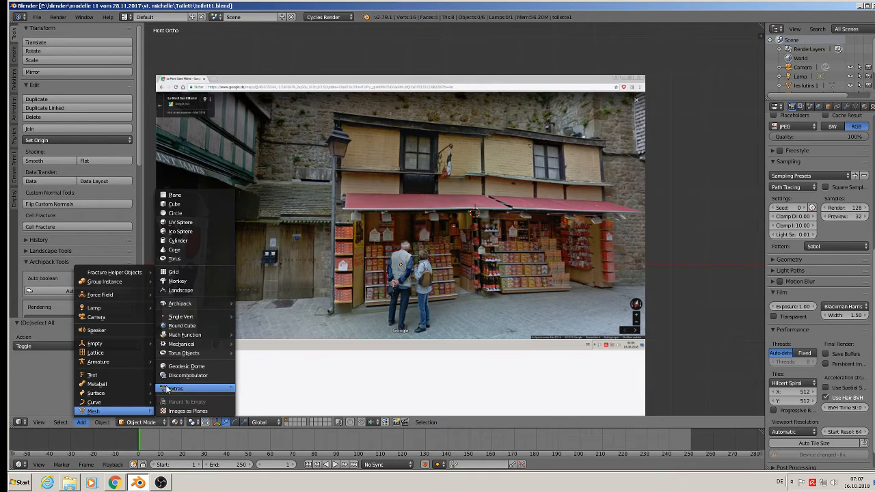
pyautogui.click(208, 203)
pyautogui.press('s')
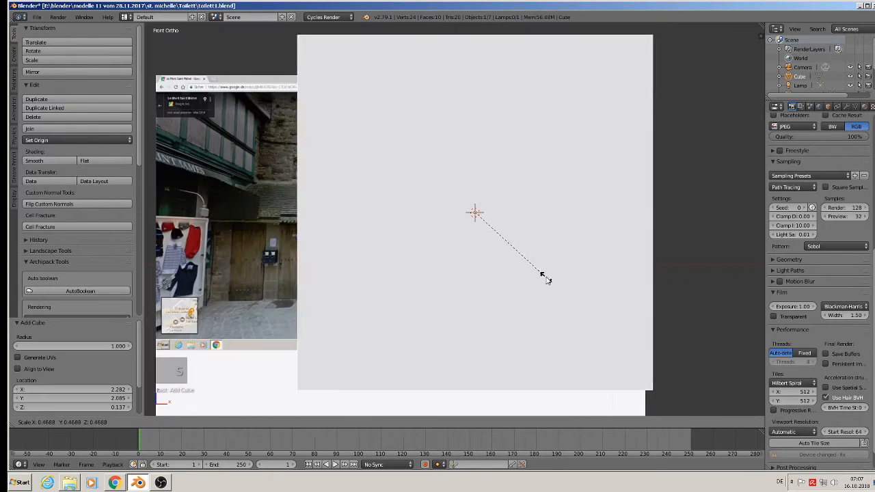
pyautogui.click(519, 247)
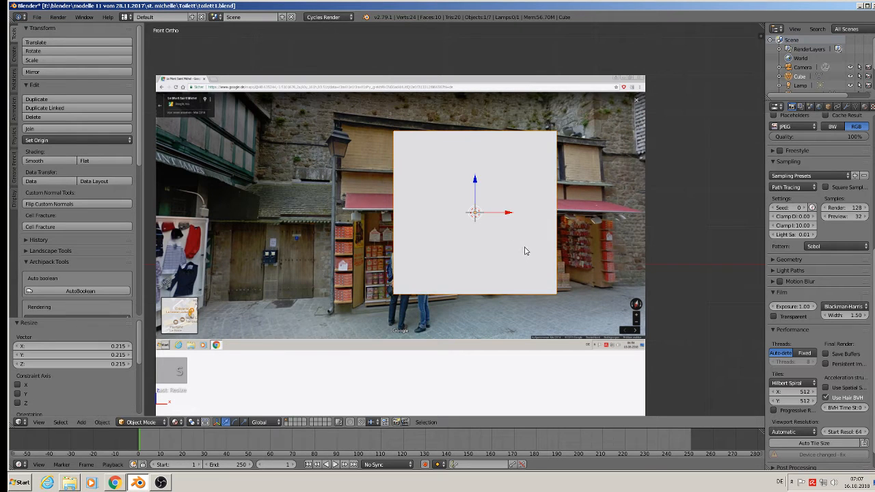
pyautogui.press('s')
pyautogui.press('x')
pyautogui.click(573, 258)
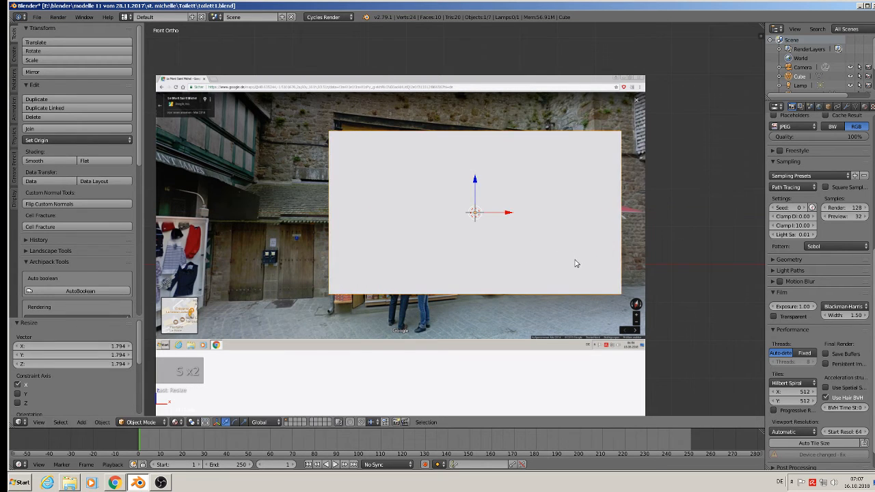
# Move the cube about 0.985 along X beside the shop photo and scale it about 1.06 times along Z.
pyautogui.scroll(-3, 561, 267)
pyautogui.moveTo(443, 250); pyautogui.dragTo(669, 295)
pyautogui.scroll(1, 639, 328)
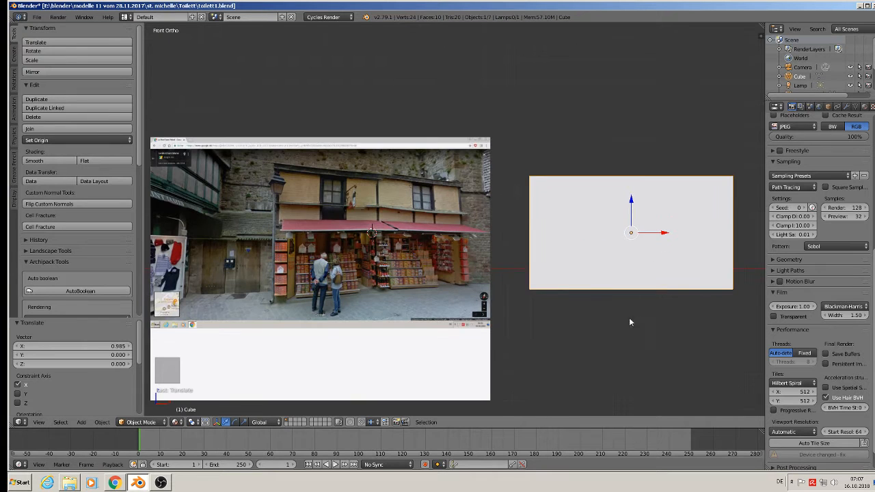
pyautogui.press('s')
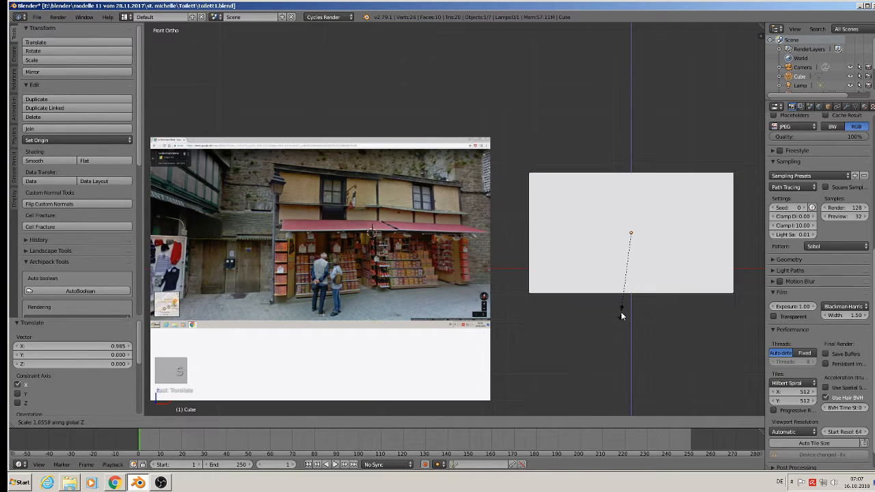
pyautogui.click(621, 312)
# Add one centred horizontal loop cut around the box in Edit Mode.
pyautogui.scroll(1, 596, 278)
pyautogui.press('Tab')
pyautogui.moveTo(595, 277); pyautogui.dragTo(582, 243, button='middle')
pyautogui.hotkey('ctrl', 'r')
pyautogui.click(577, 240)
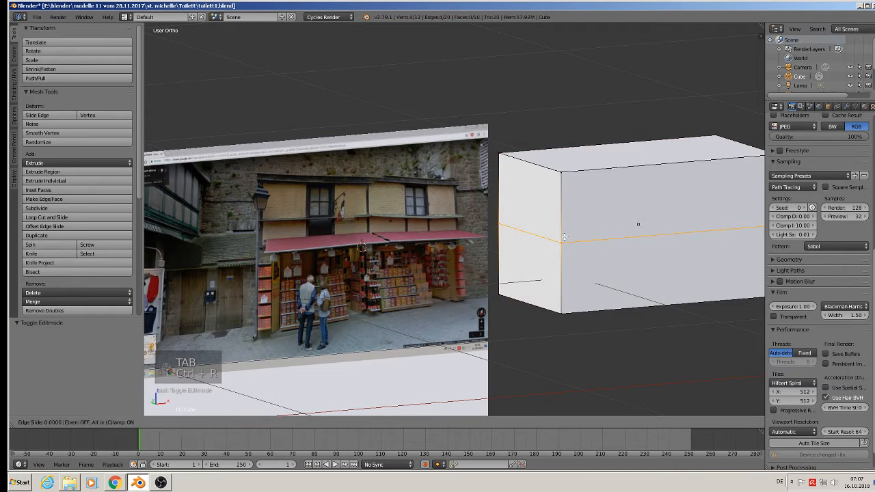
pyautogui.rightClick(636, 221)
pyautogui.moveTo(640, 298); pyautogui.dragTo(600, 292, button='middle')
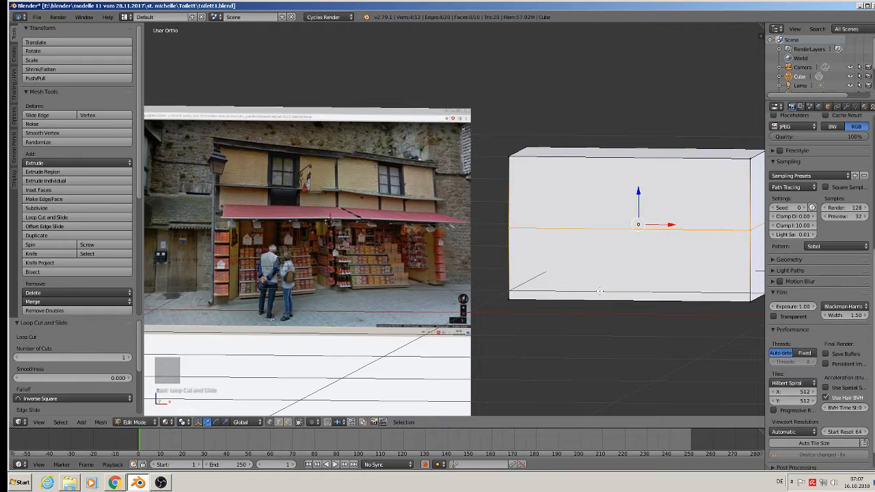
# Create two material slots for the box, leaving the first white and colouring the second one red.
pyautogui.click(865, 107)
pyautogui.click(810, 179)
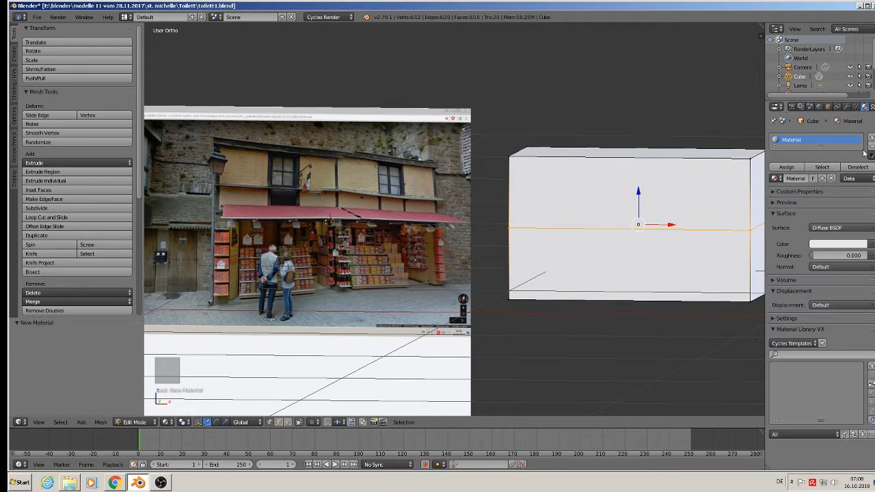
pyautogui.click(870, 138)
pyautogui.click(810, 200)
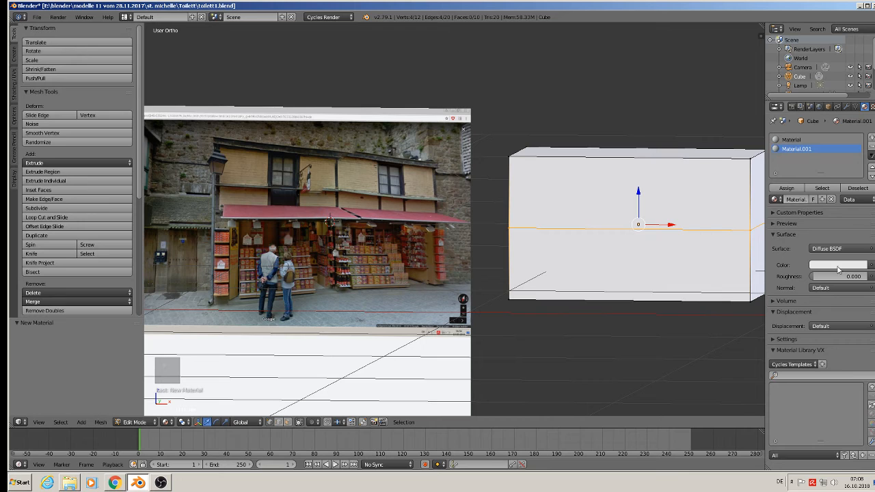
pyautogui.click(835, 265)
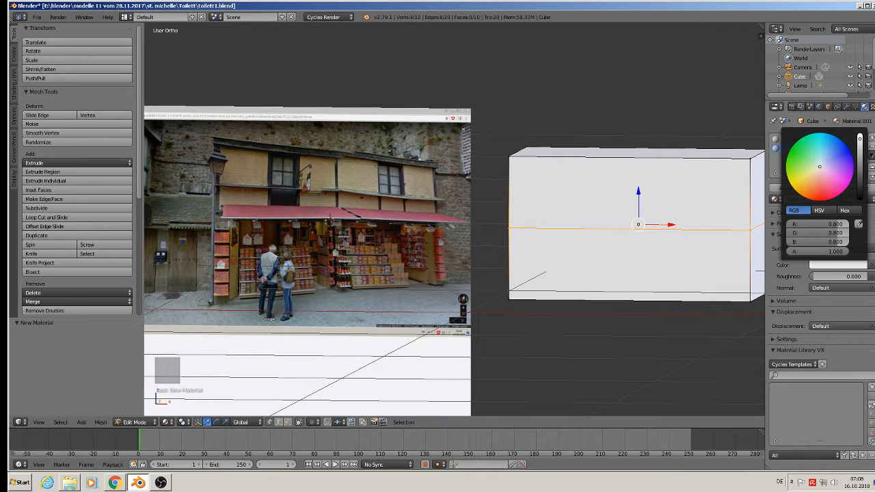
pyautogui.click(843, 179)
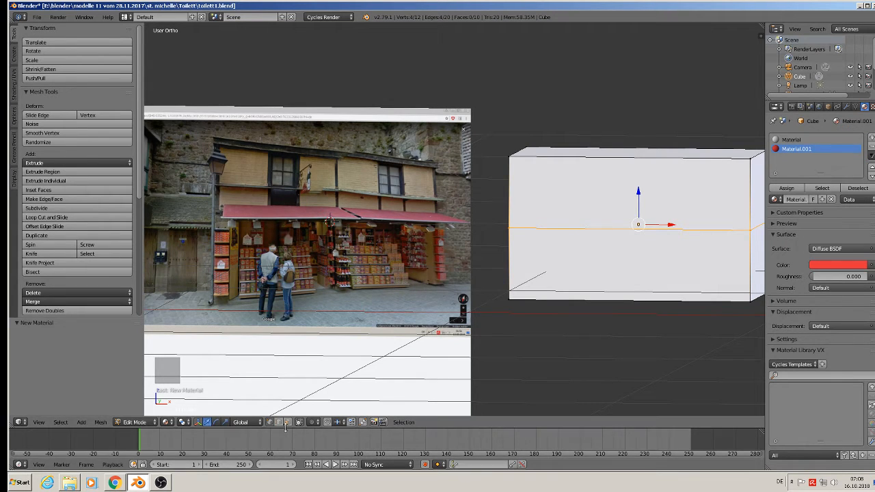
# Assign the red material to the face loop of the box's lower half and return to Object Mode.
pyautogui.press('a')
pyautogui.keyDown('alt'); pyautogui.rightClick(498, 259); pyautogui.keyUp('alt')
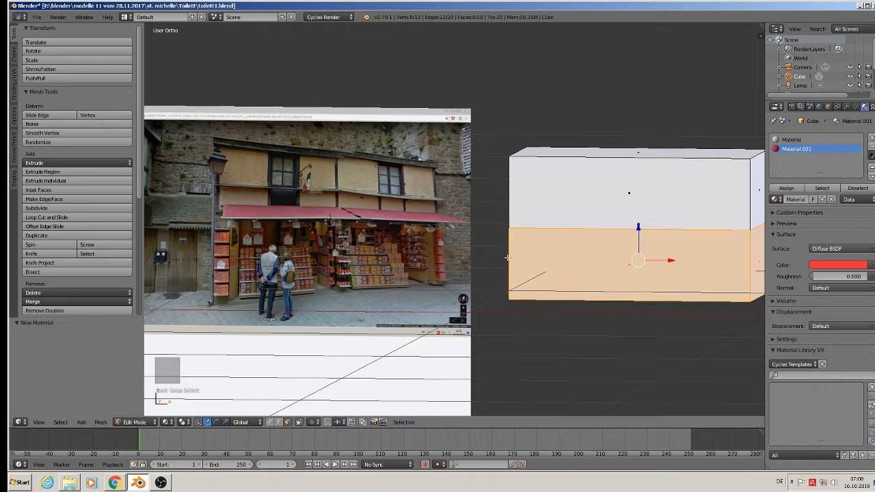
pyautogui.moveTo(498, 259); pyautogui.dragTo(551, 271, button='middle')
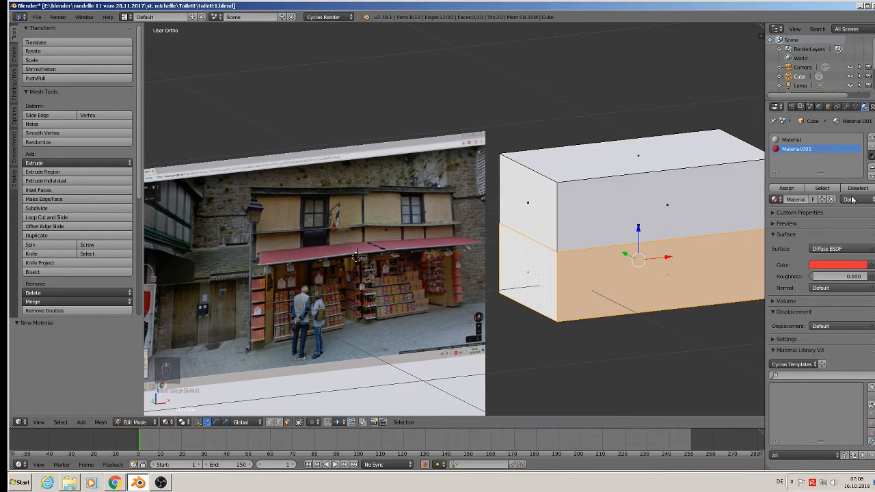
pyautogui.click(786, 188)
pyautogui.press('KP_1')
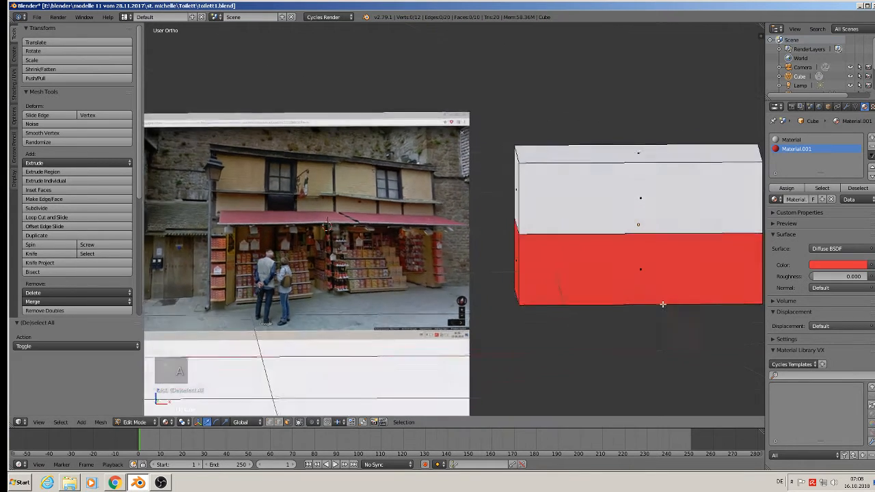
pyautogui.press('Tab')
# Add a cube centred on the shop's upper-left window in front view and scale it to about 0.055.
pyautogui.scroll(-3, 662, 303)
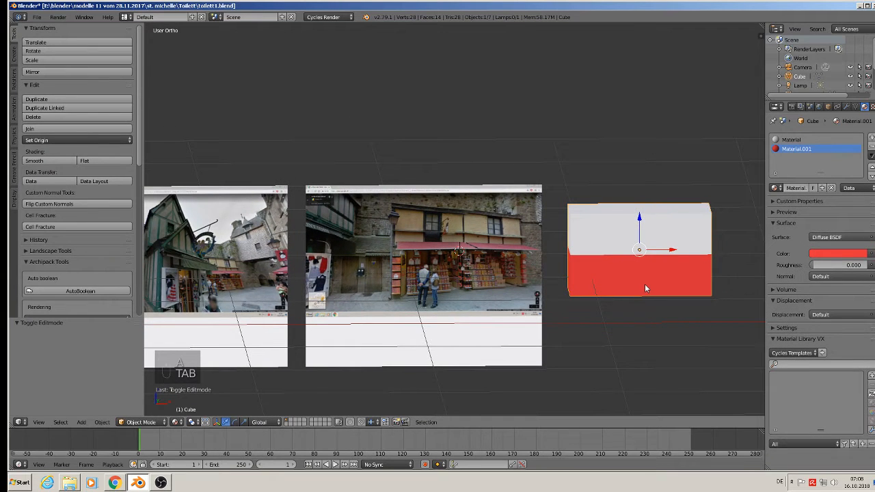
pyautogui.scroll(1, 645, 284)
pyautogui.scroll(1, 570, 268)
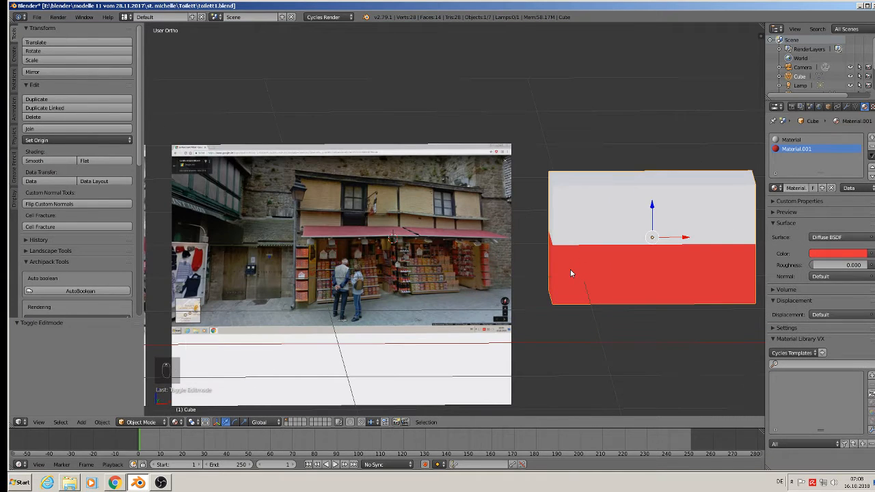
pyautogui.press('KP_1')
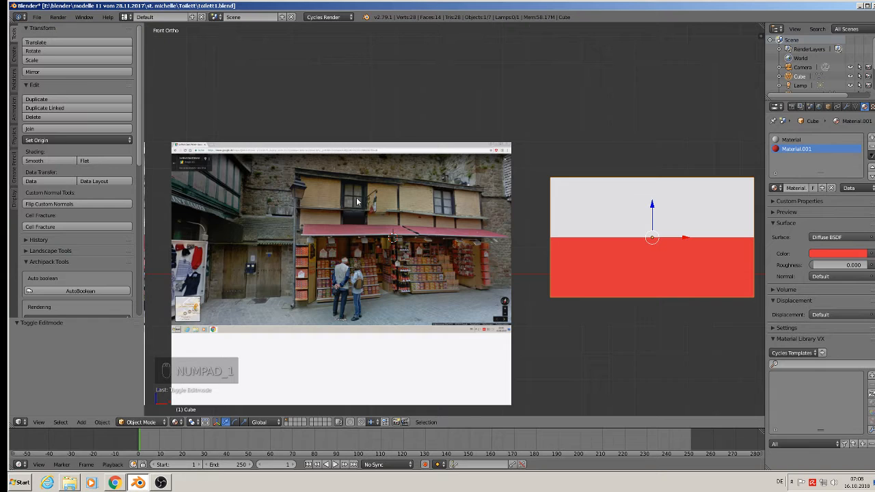
pyautogui.scroll(3, 356, 202)
pyautogui.scroll(-2, 356, 204)
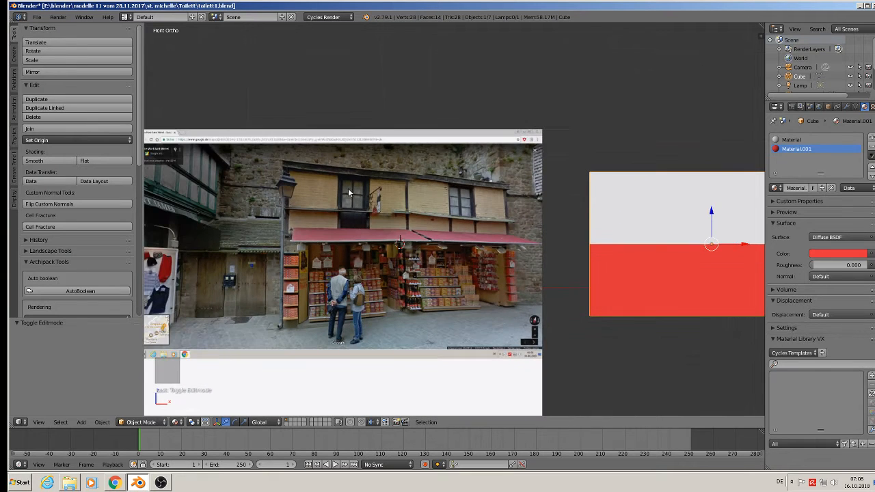
pyautogui.click(354, 192)
pyautogui.click(82, 422)
pyautogui.moveTo(92, 411)
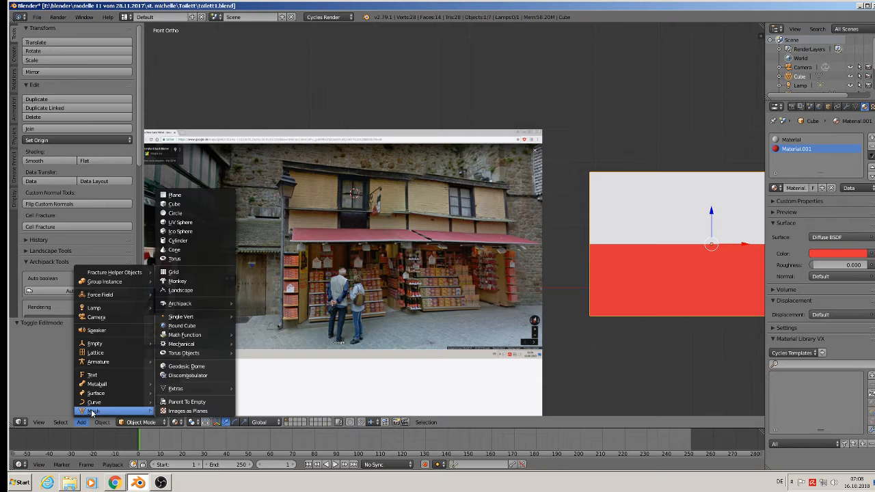
pyautogui.click(203, 204)
pyautogui.press('s')
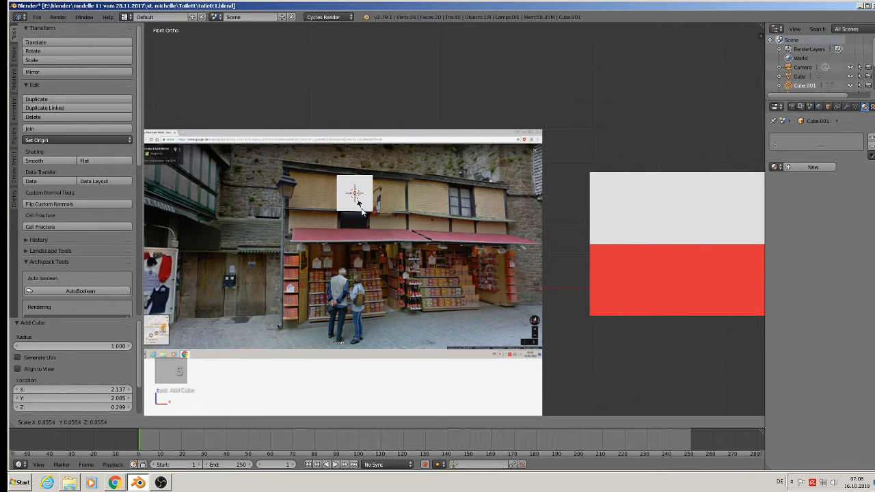
pyautogui.click(362, 212)
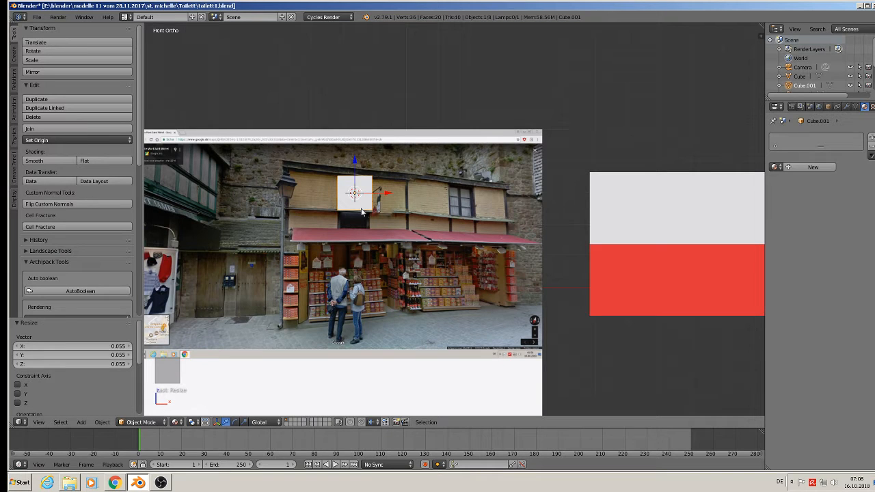
# Duplicate the window cube about 0.340 along X onto the shop's upper-right window.
pyautogui.hotkey('shift', 'd')
pyautogui.press('x')
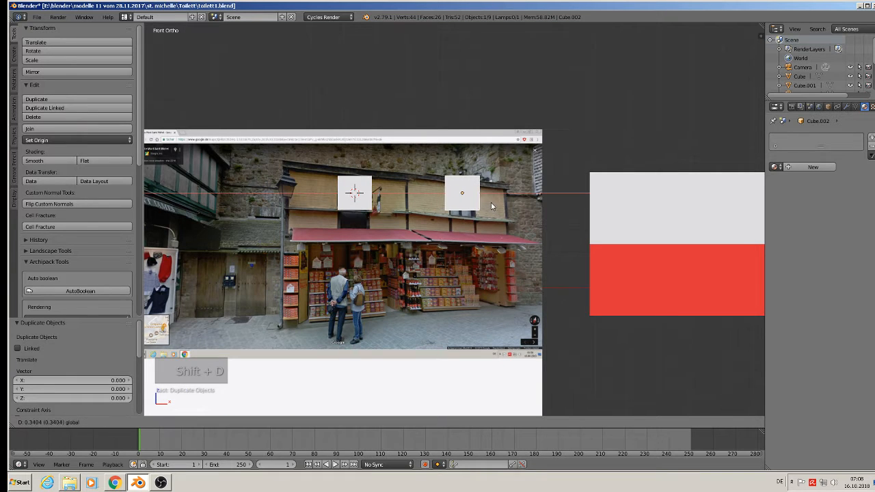
pyautogui.click(491, 202)
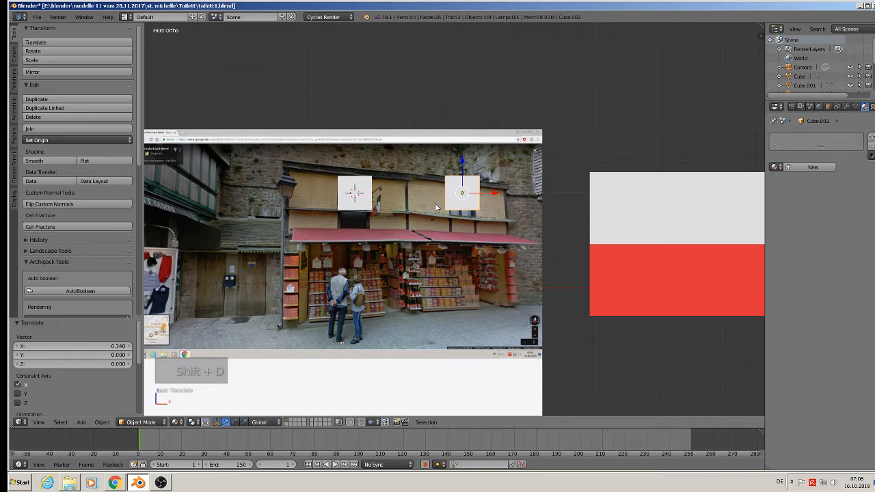
# Give both window cubes the existing red material Material.001.
pyautogui.keyDown('shift'); pyautogui.click(365, 198); pyautogui.keyUp('shift')
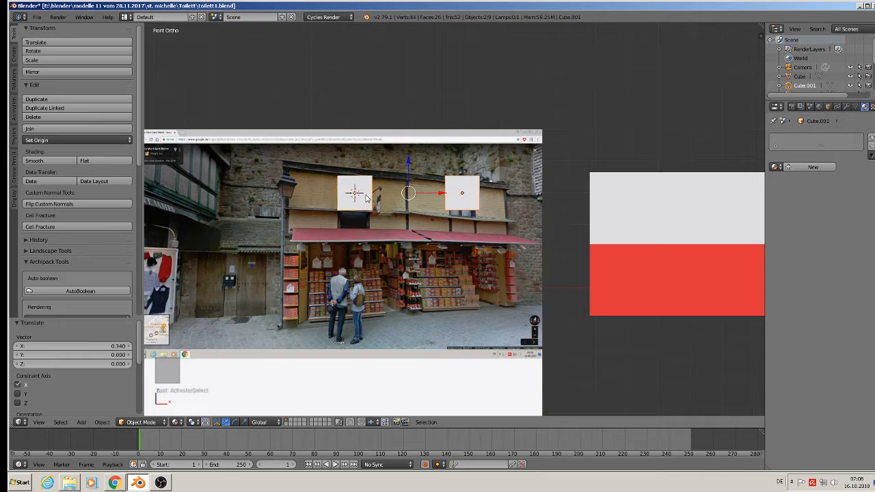
pyautogui.click(774, 167)
pyautogui.click(730, 215)
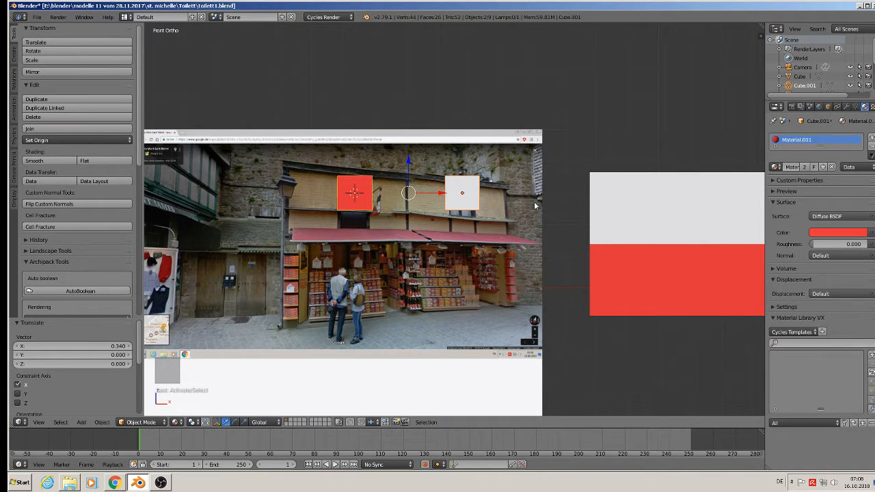
pyautogui.rightClick(457, 191)
pyautogui.click(774, 167)
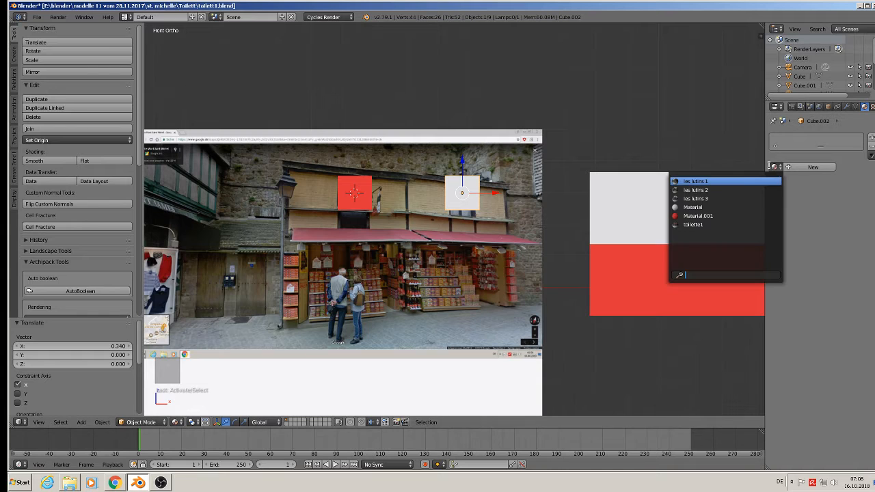
pyautogui.click(717, 216)
# Join the two red window cubes into one object and apply its rotation and scale.
pyautogui.keyDown('shift'); pyautogui.rightClick(342, 196); pyautogui.keyUp('shift')
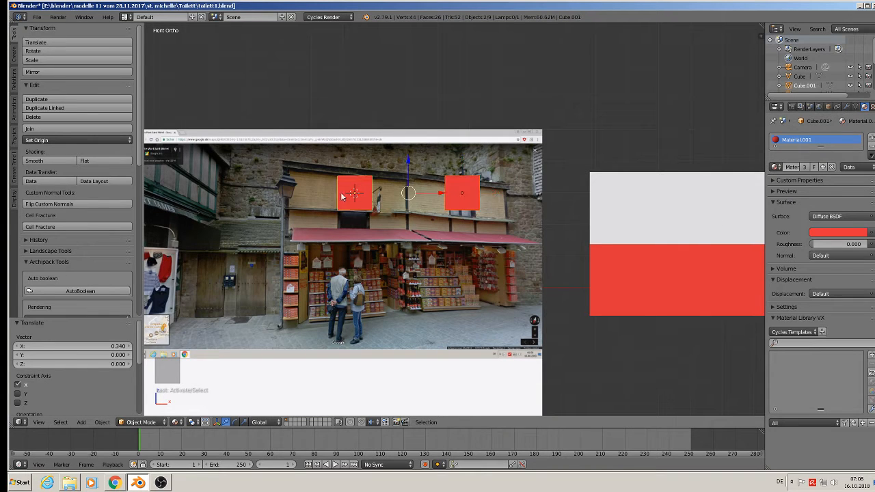
pyautogui.click(59, 129)
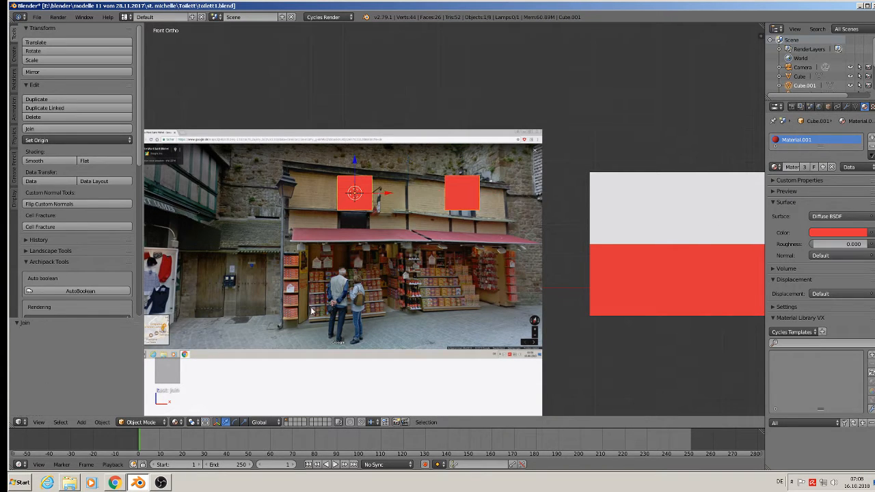
pyautogui.click(101, 422)
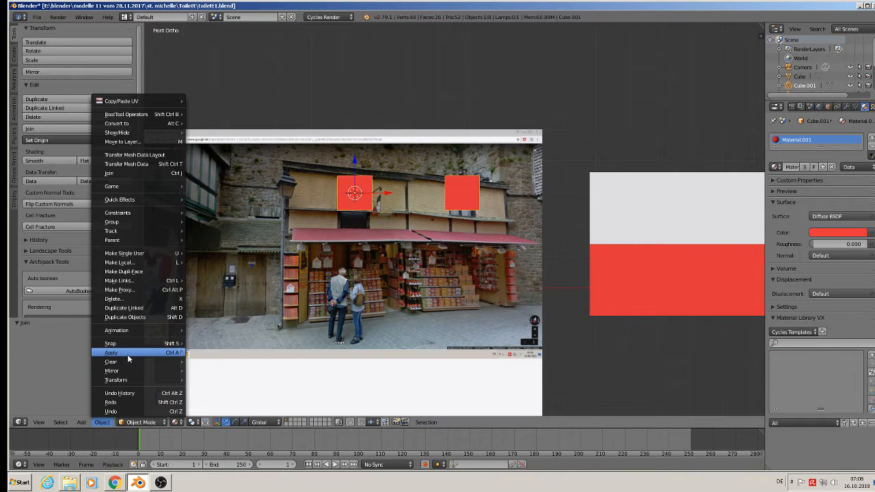
pyautogui.moveTo(132, 353)
pyautogui.click(251, 270)
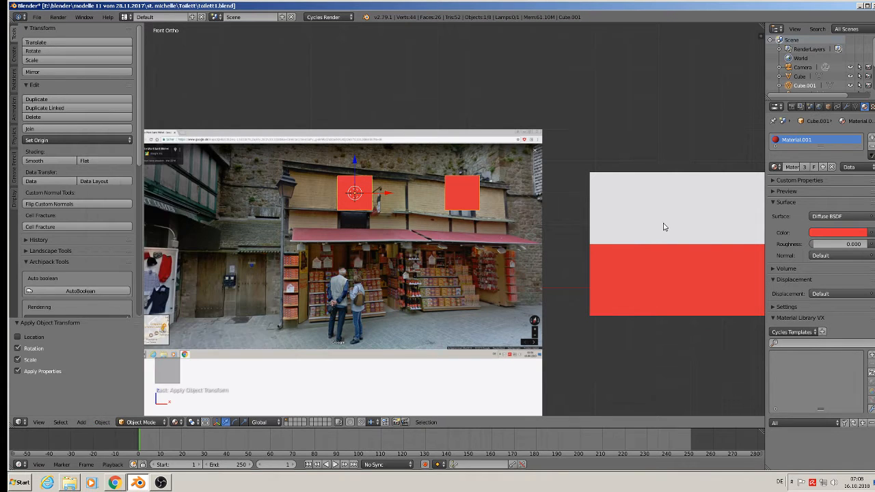
# Apply rotation and scale to the large white-and-red box.
pyautogui.click(103, 422)
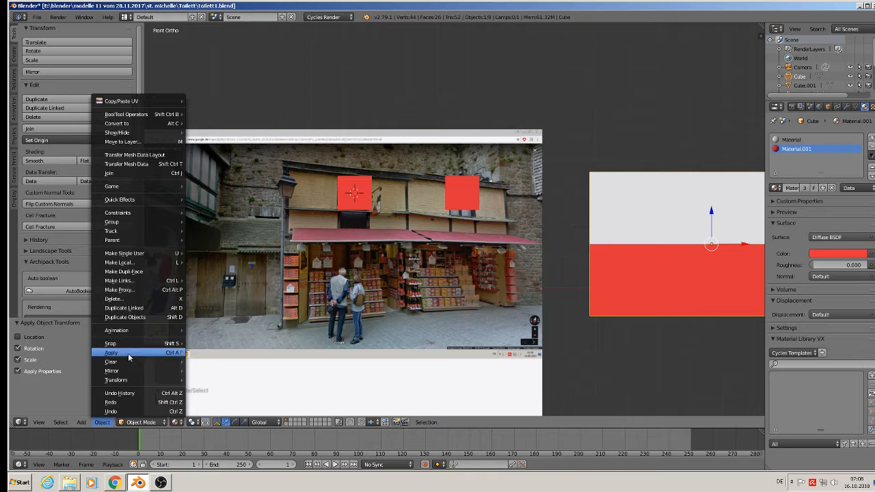
pyautogui.moveTo(128, 353)
pyautogui.click(244, 271)
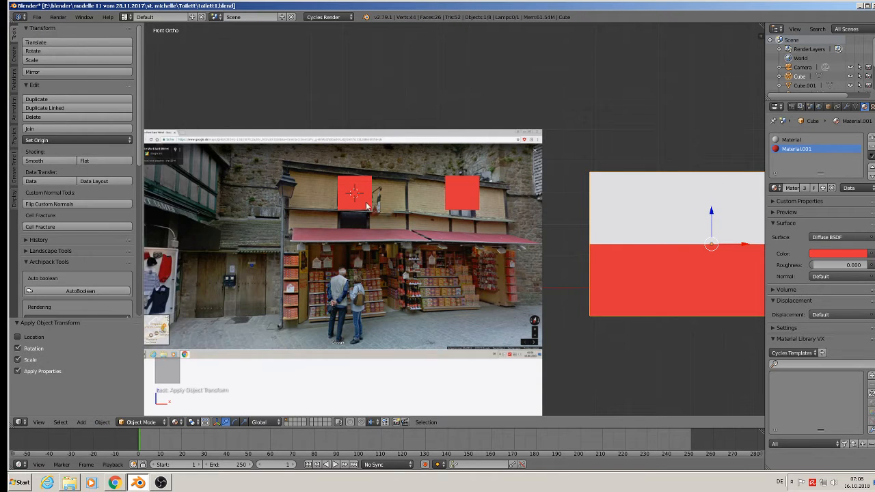
# Move the joined window cubes along X onto the white-and-red box and about -0.217 along Y so they protrude from its front.
pyautogui.rightClick(366, 203)
pyautogui.scroll(-1, 447, 226)
pyautogui.keyDown('shift'); pyautogui.moveTo(456, 235); pyautogui.dragTo(338, 261, button='middle'); pyautogui.keyUp('shift')
pyautogui.moveTo(279, 226); pyautogui.dragTo(568, 263)
pyautogui.moveTo(568, 264); pyautogui.dragTo(605, 205, button='middle')
pyautogui.moveTo(605, 205); pyautogui.dragTo(545, 227)
pyautogui.moveTo(545, 228); pyautogui.dragTo(600, 162, button='middle')
pyautogui.press('KP_1')
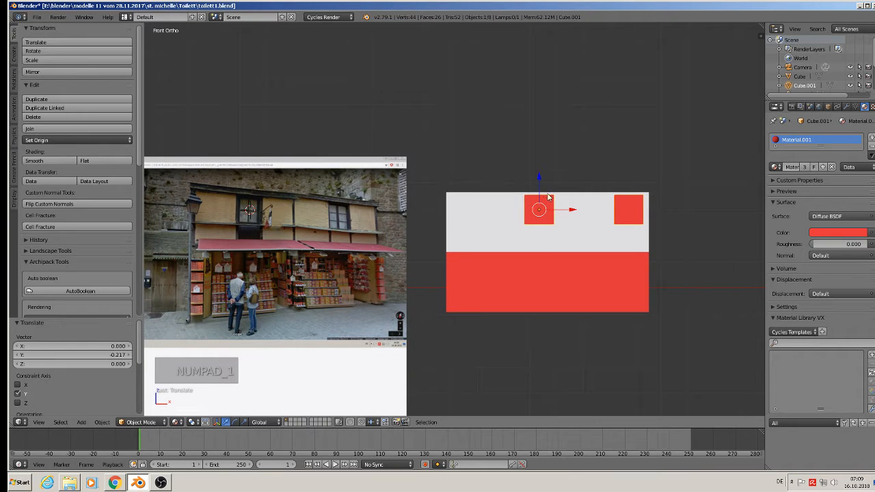
# Shift both window cubes along X and slightly down so they sit side by side on the box's white upper half.
pyautogui.moveTo(572, 209); pyautogui.dragTo(540, 218)
pyautogui.moveTo(503, 177); pyautogui.dragTo(503, 178)
pyautogui.press('Tab')
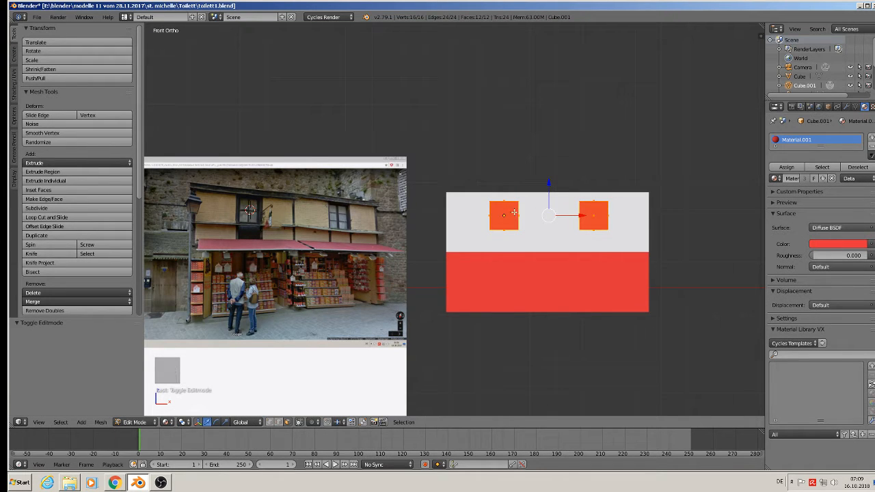
pyautogui.press('Tab')
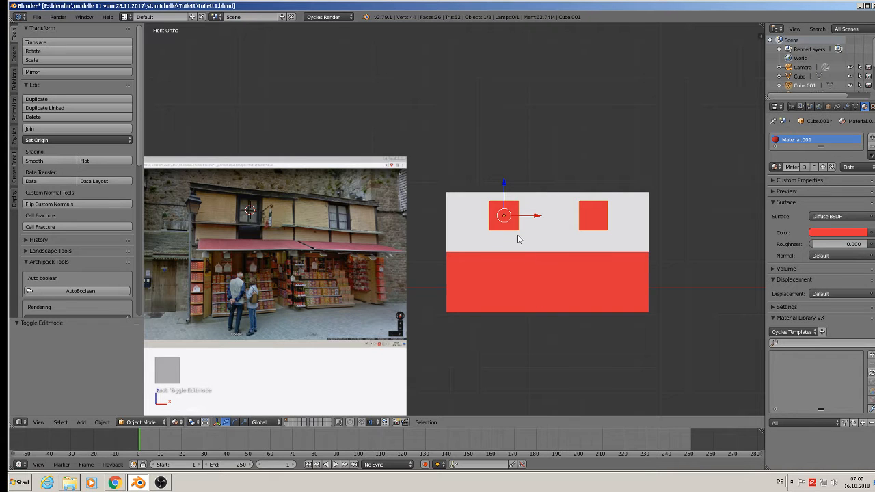
# Move only the right window cube slightly outward along X within the joined mesh.
pyautogui.press('Tab')
pyautogui.press('a')
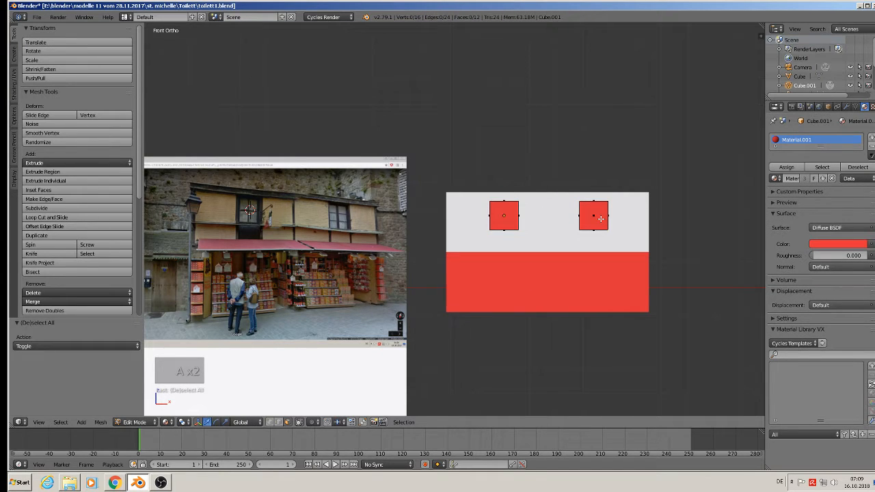
pyautogui.press('l')
pyautogui.moveTo(626, 215); pyautogui.dragTo(632, 216)
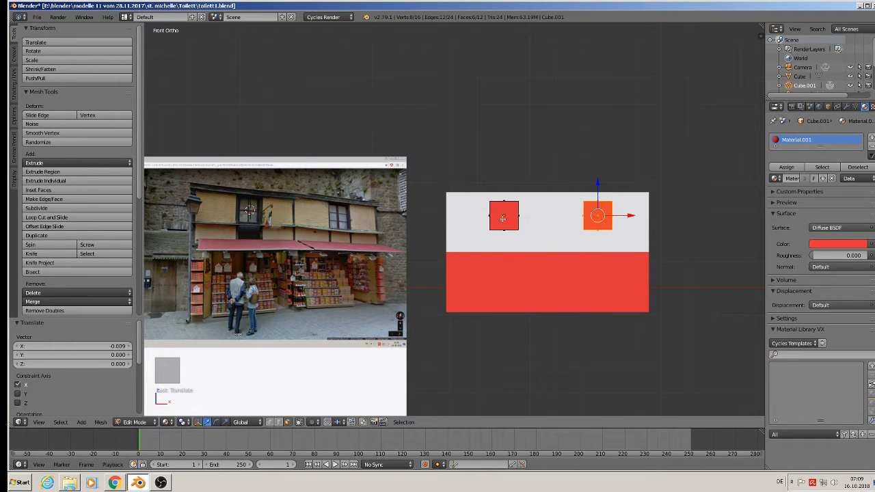
pyautogui.press('a')
pyautogui.press('Tab')
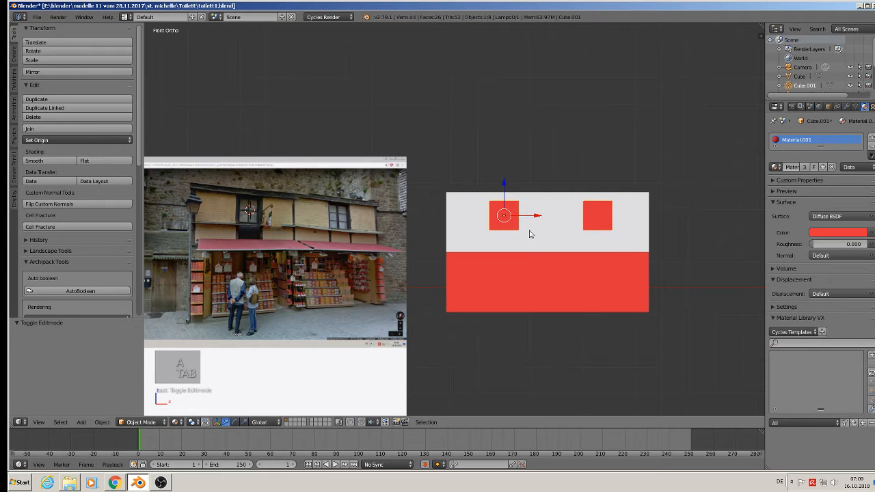
# Apply rotation and scale to the repositioned red window cubes.
pyautogui.moveTo(529, 235); pyautogui.dragTo(562, 253, button='middle')
pyautogui.click(101, 422)
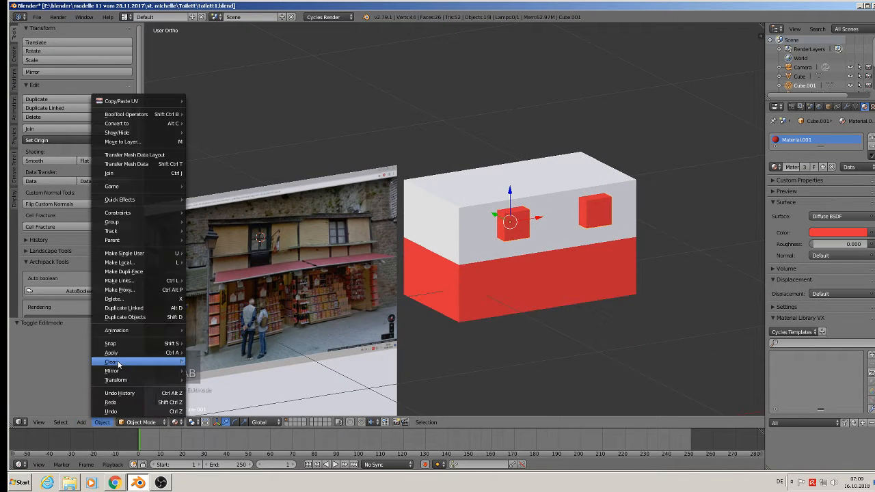
pyautogui.moveTo(113, 353)
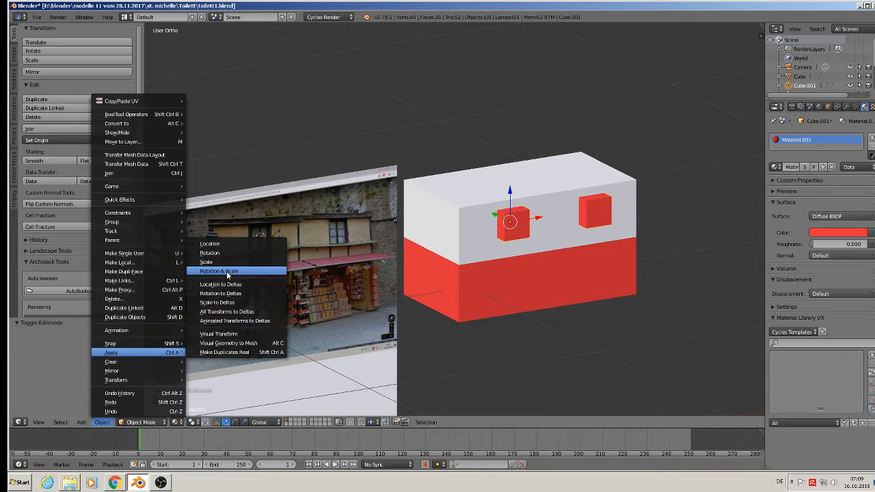
pyautogui.click(227, 272)
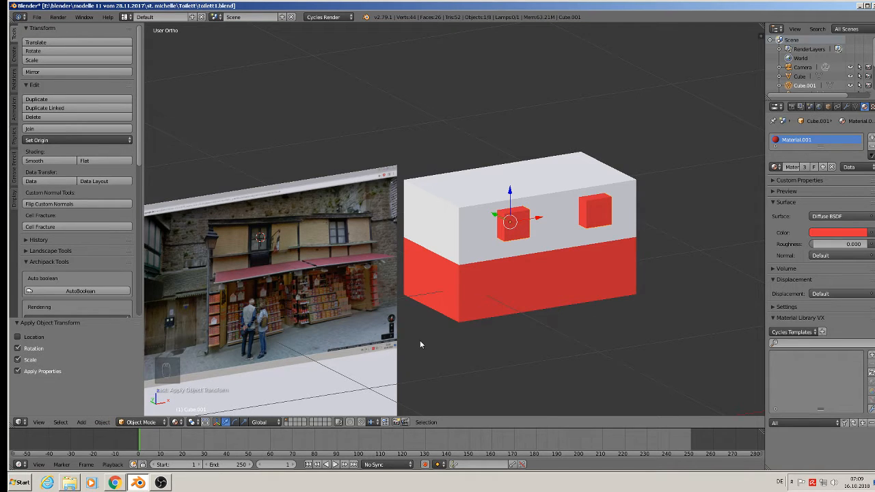
# Cut the window openings into the white-and-red box with a Boolean Difference modifier using Cube.001, and apply the modifier.
pyautogui.keyDown('shift'); pyautogui.moveTo(419, 339); pyautogui.dragTo(408, 293, button='middle'); pyautogui.keyUp('shift')
pyautogui.rightClick(468, 230)
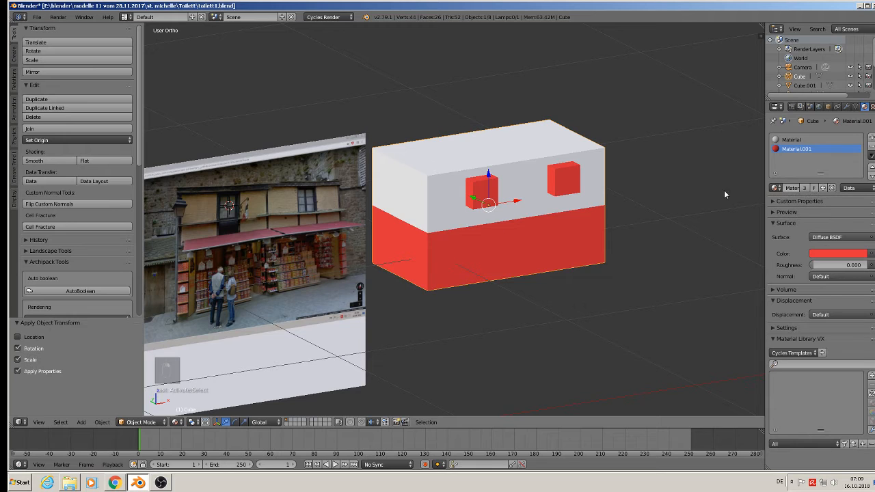
pyautogui.click(847, 107)
pyautogui.click(817, 137)
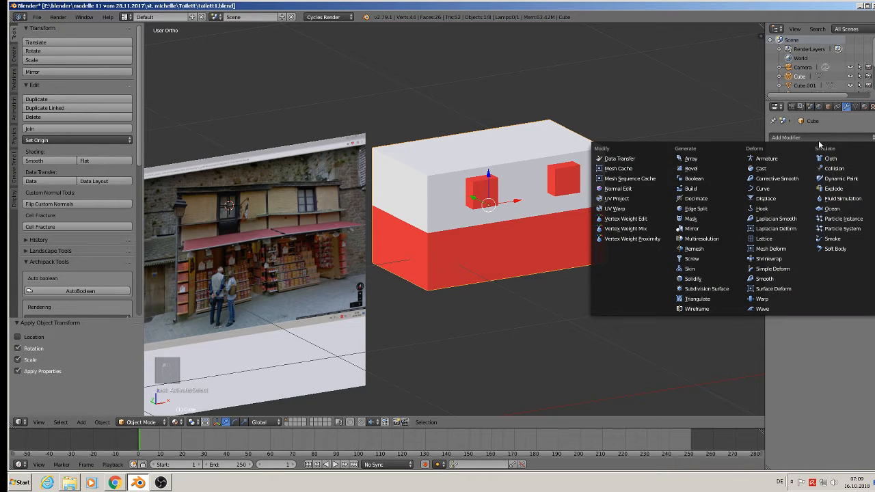
pyautogui.click(708, 179)
pyautogui.click(830, 209)
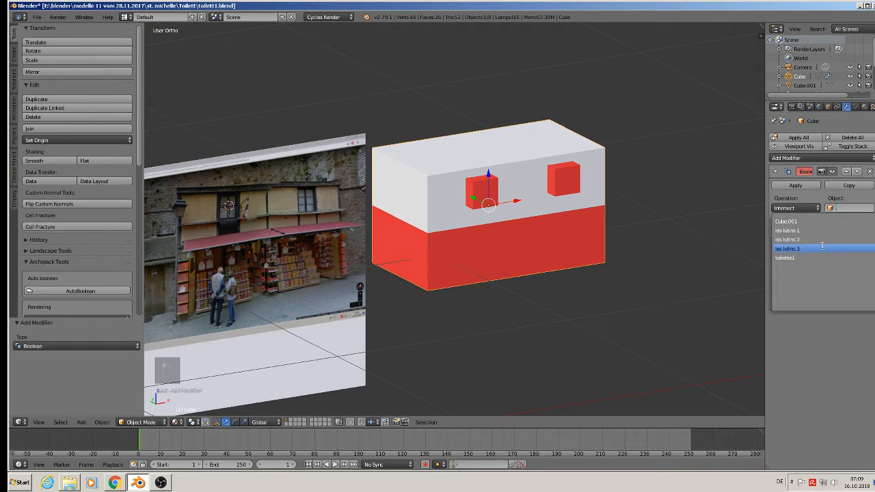
pyautogui.click(786, 221)
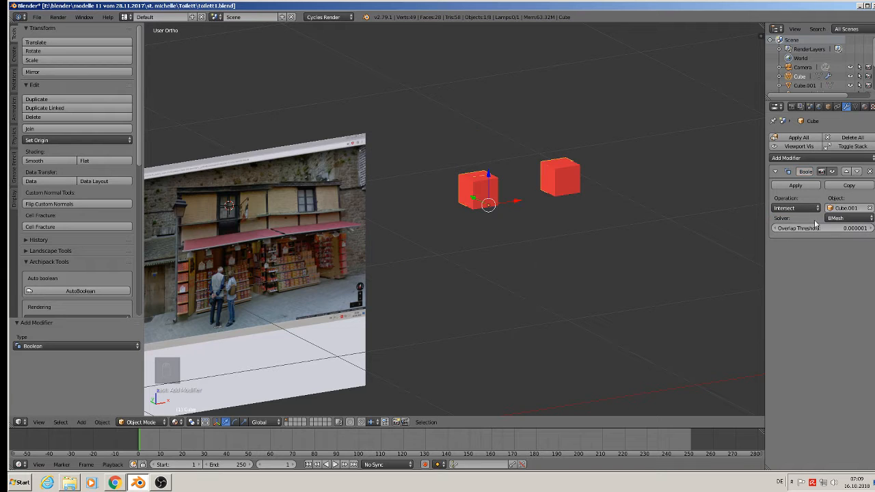
pyautogui.click(794, 208)
pyautogui.click(795, 178)
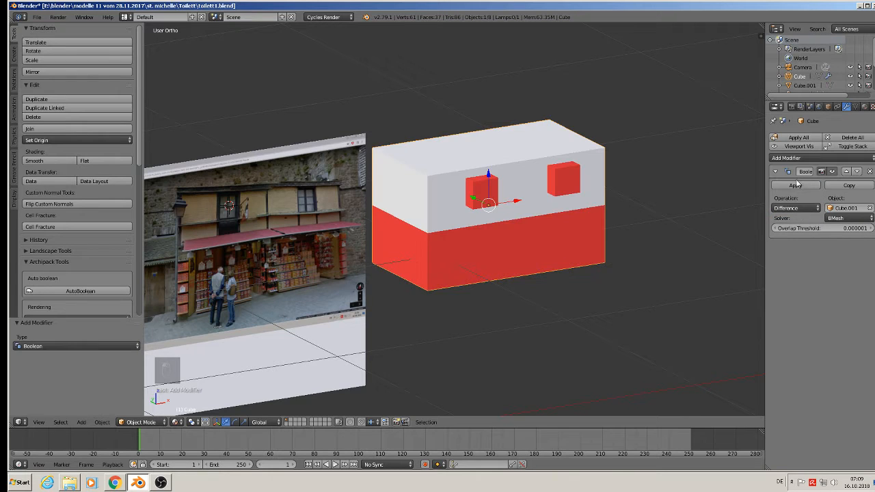
pyautogui.click(796, 187)
# Move the window cubes out of the openings and about 0.405 down along Z, to the lower edge of the red half.
pyautogui.rightClick(482, 191)
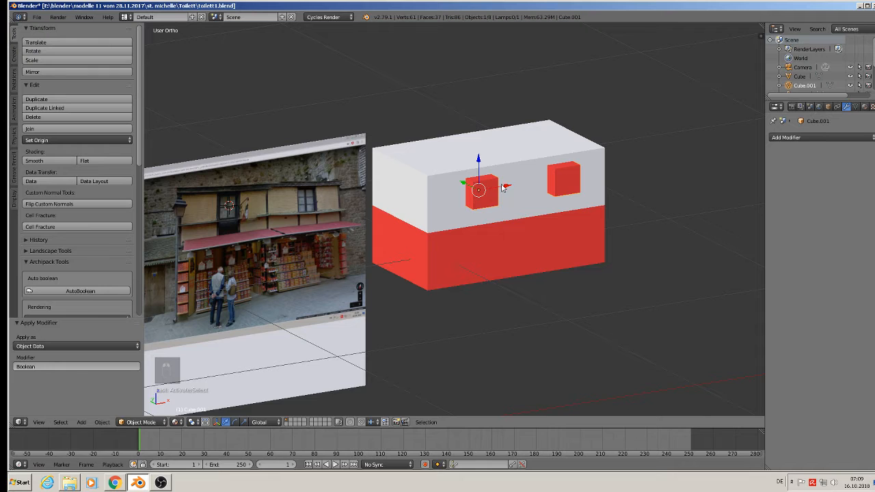
pyautogui.press('g')
pyautogui.press('x')
pyautogui.click(713, 155)
pyautogui.moveTo(711, 156); pyautogui.dragTo(537, 189, button='middle')
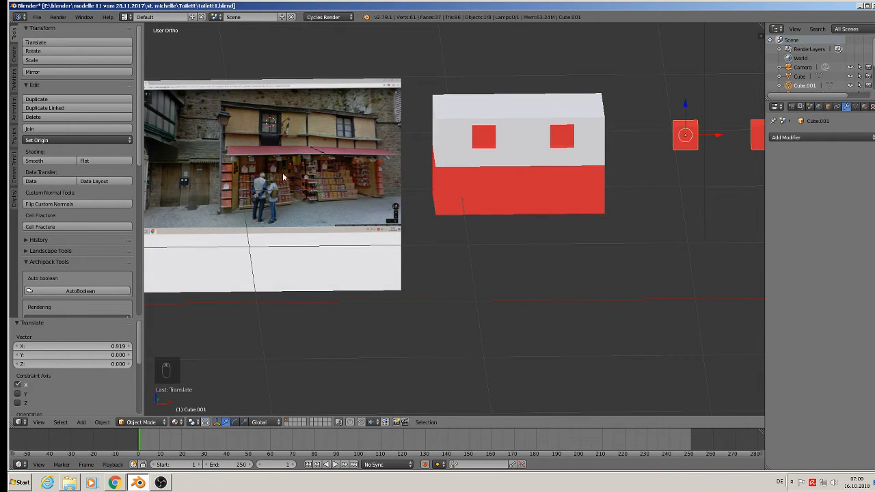
pyautogui.press('KP_1')
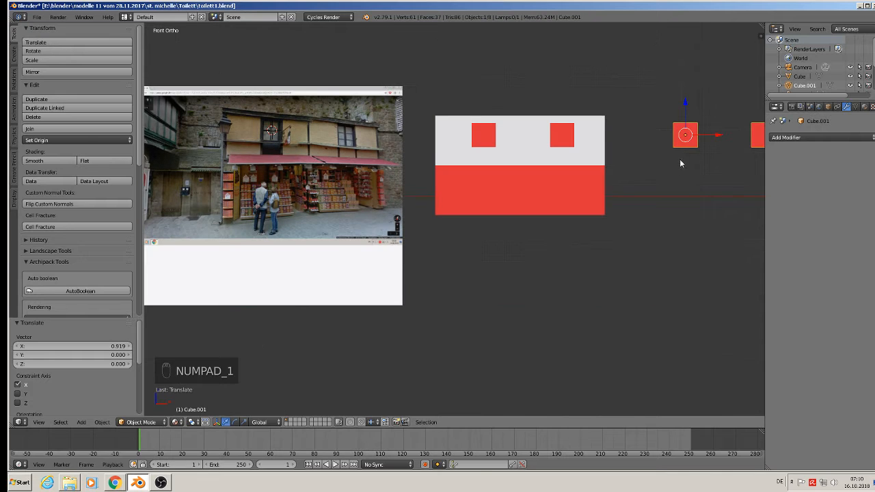
pyautogui.moveTo(706, 139); pyautogui.dragTo(503, 148)
pyautogui.moveTo(482, 111); pyautogui.dragTo(483, 194)
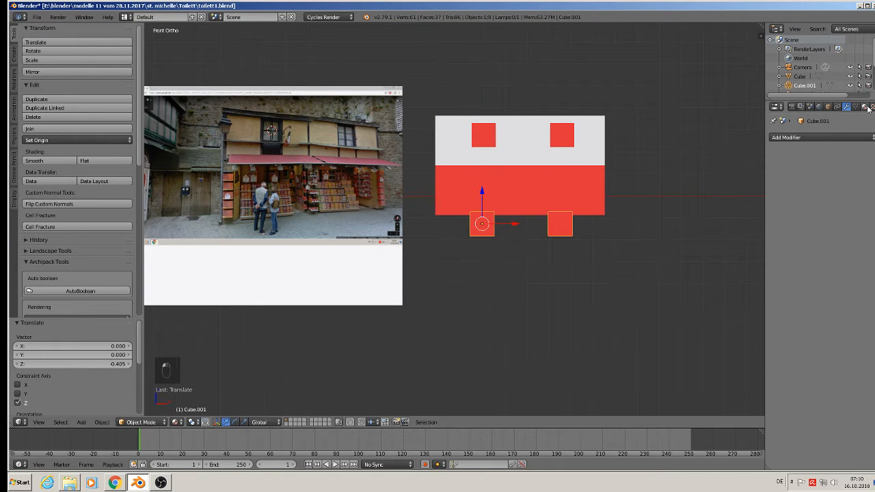
# Give the two cutter cubes the existing white material named Material.
pyautogui.click(863, 107)
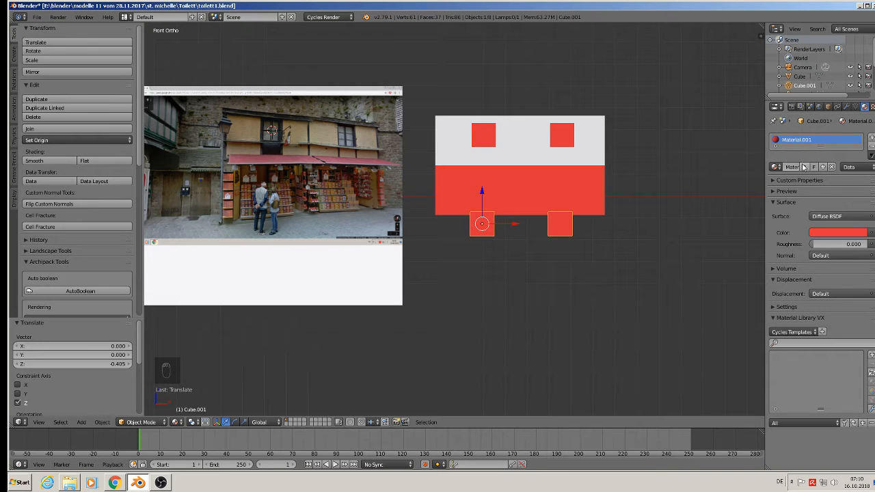
pyautogui.click(775, 167)
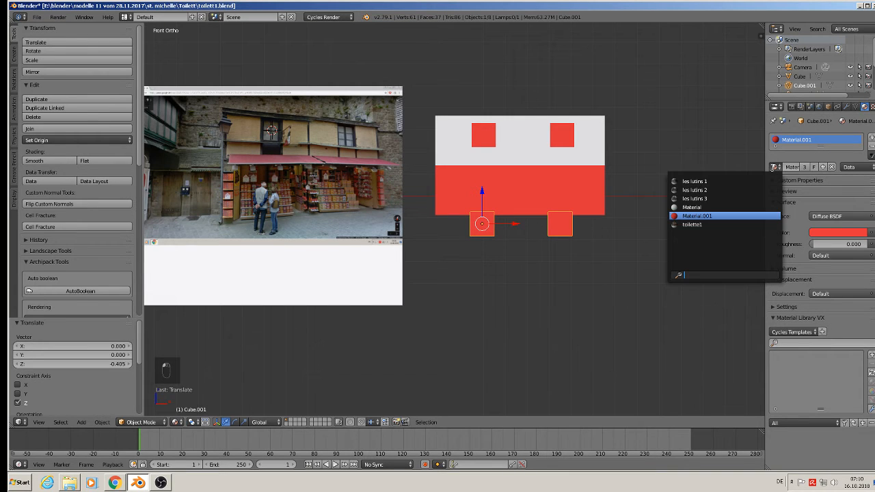
pyautogui.click(745, 207)
pyautogui.scroll(2, 604, 235)
pyautogui.scroll(-2, 533, 229)
pyautogui.scroll(1, 499, 229)
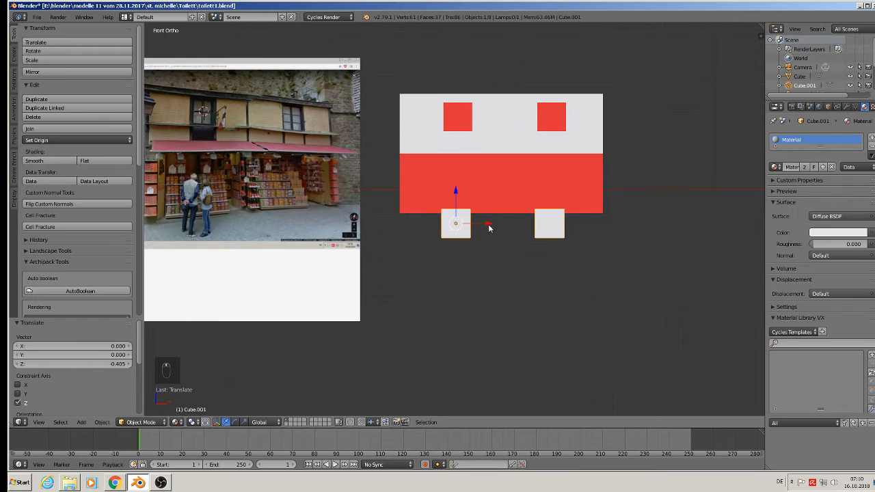
# Delete the vertices of the left white cutter cube.
pyautogui.press('Tab')
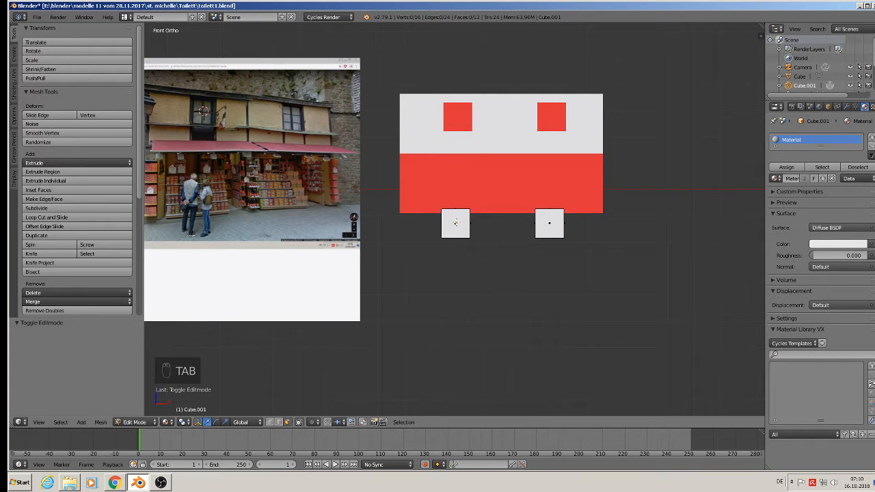
pyautogui.press('l')
pyautogui.press('x')
pyautogui.click(458, 226)
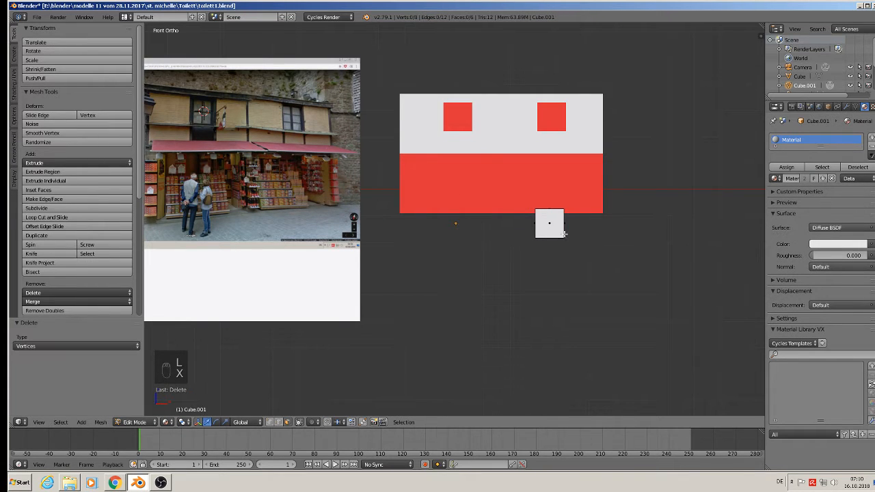
# Scale the remaining white cube by about 2.739 and raise it about 0.078 along Z over the red half.
pyautogui.press('l')
pyautogui.press('s')
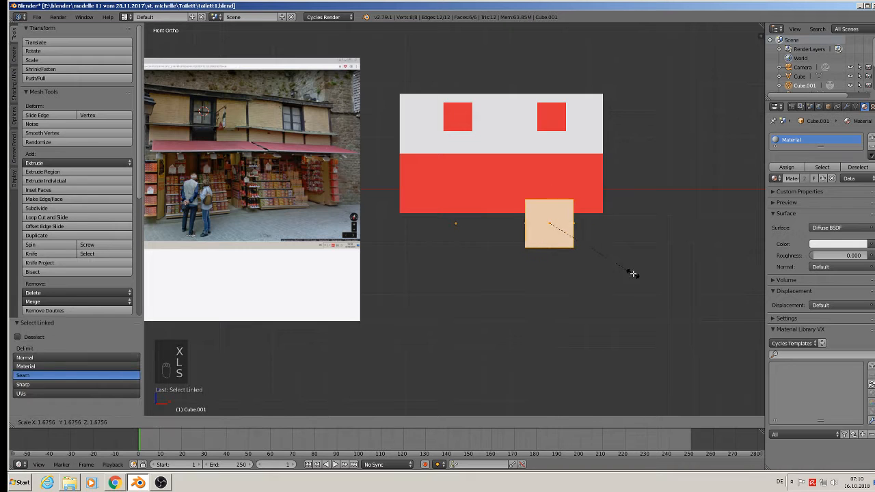
pyautogui.click(688, 294)
pyautogui.keyDown('shift'); pyautogui.moveTo(609, 263); pyautogui.dragTo(642, 275, button='middle'); pyautogui.keyUp('shift')
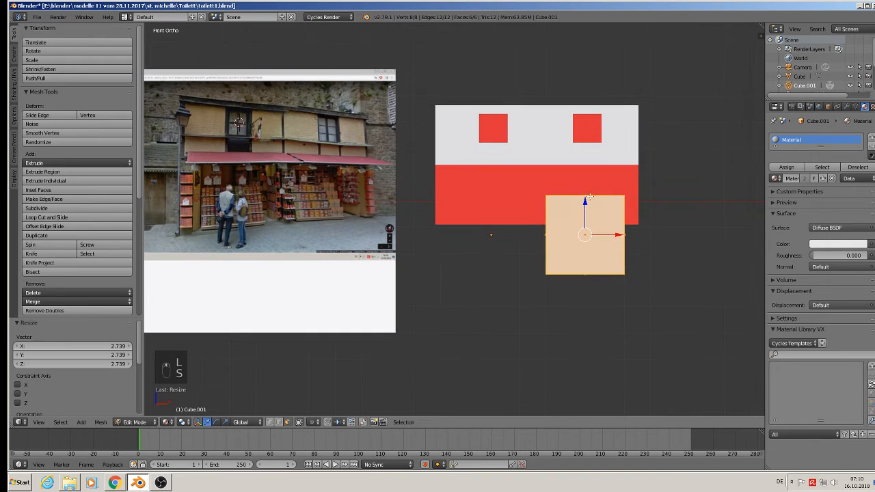
pyautogui.press('g')
pyautogui.press('z')
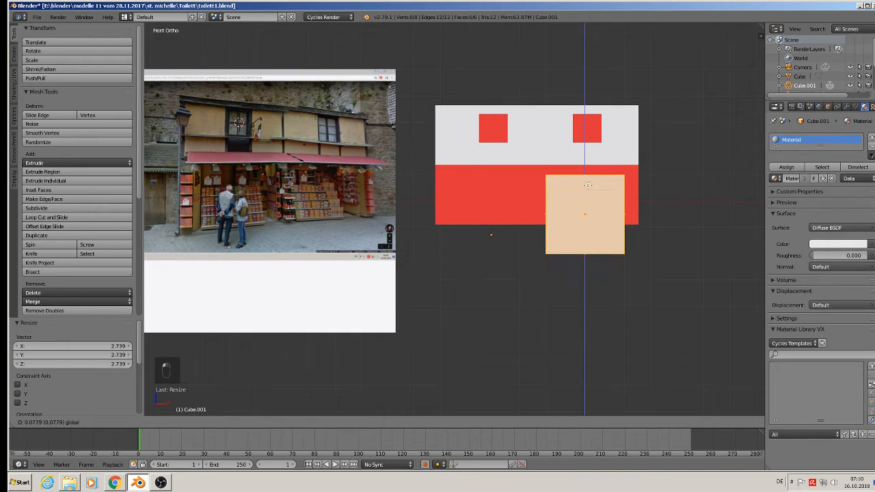
pyautogui.click(587, 185)
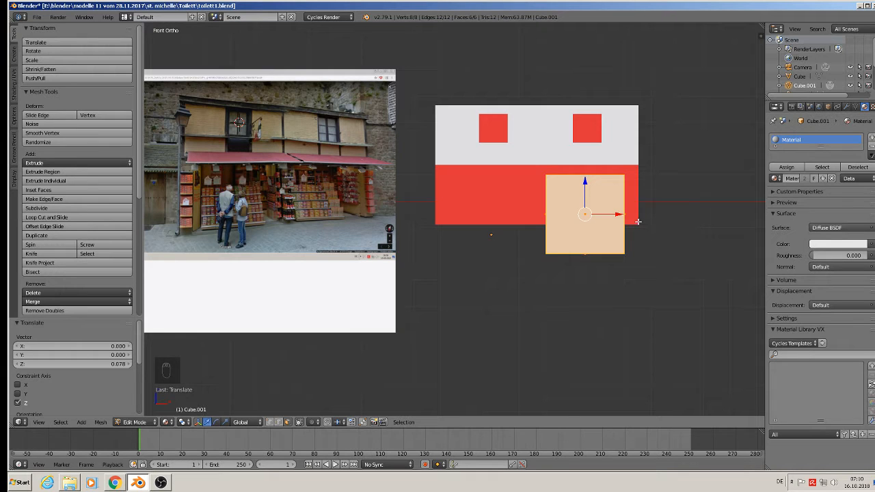
# Duplicate the enlarged white cube about -0.362 along X within the same mesh for the second shopfront opening.
pyautogui.hotkey('shift', 'd')
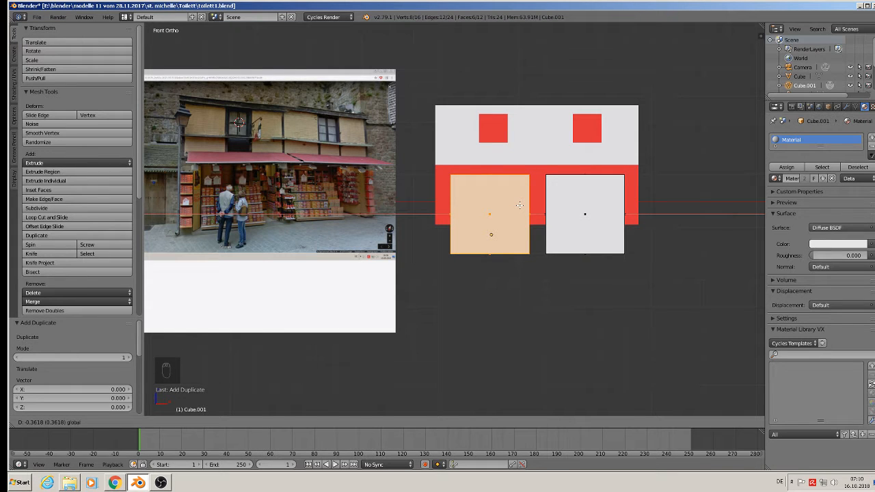
pyautogui.click(519, 205)
pyautogui.moveTo(519, 205); pyautogui.dragTo(581, 252, button='middle')
pyautogui.press('Tab')
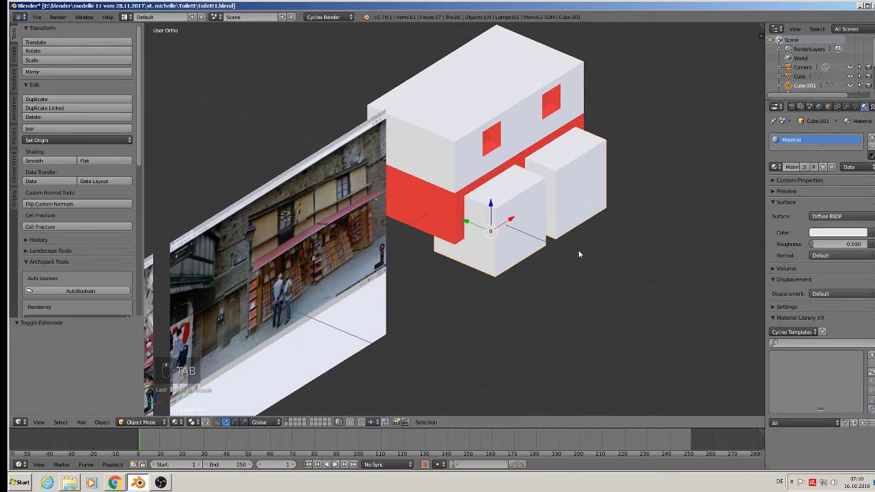
# Apply rotation and scale to the two large white cubes and to the white-and-red box.
pyautogui.click(101, 422)
pyautogui.moveTo(113, 352)
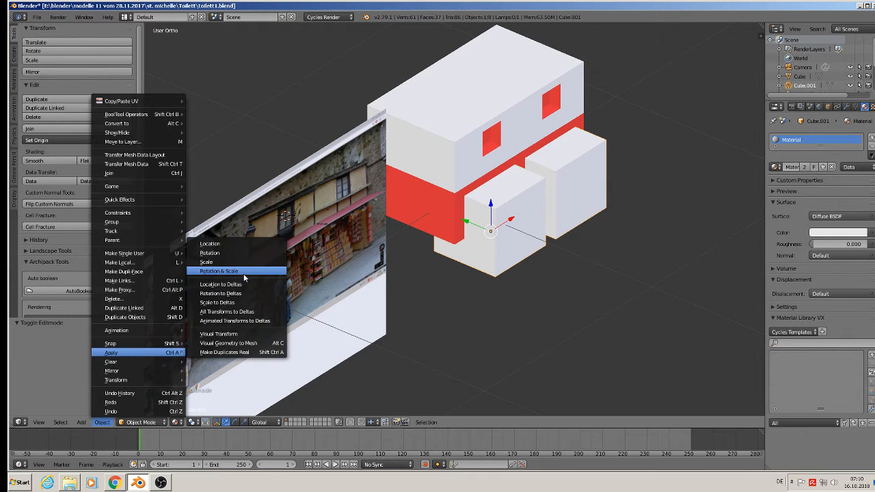
pyautogui.click(218, 271)
pyautogui.rightClick(457, 195)
pyautogui.click(102, 421)
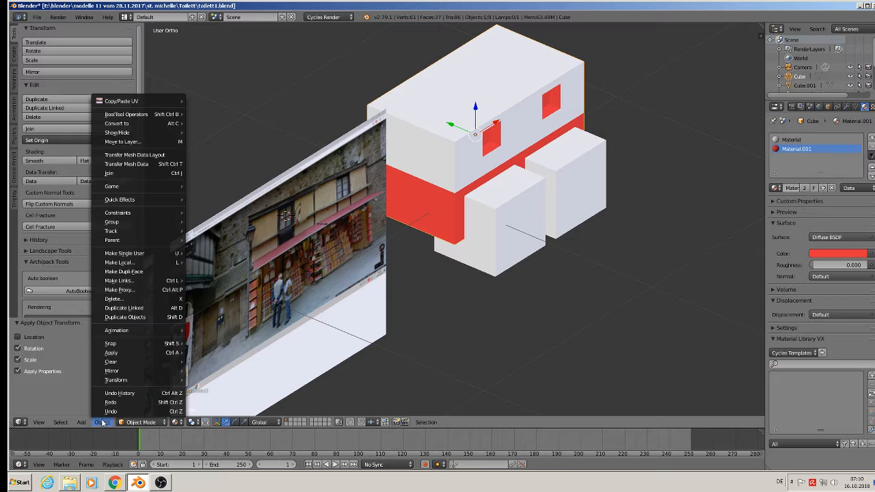
pyautogui.moveTo(123, 352)
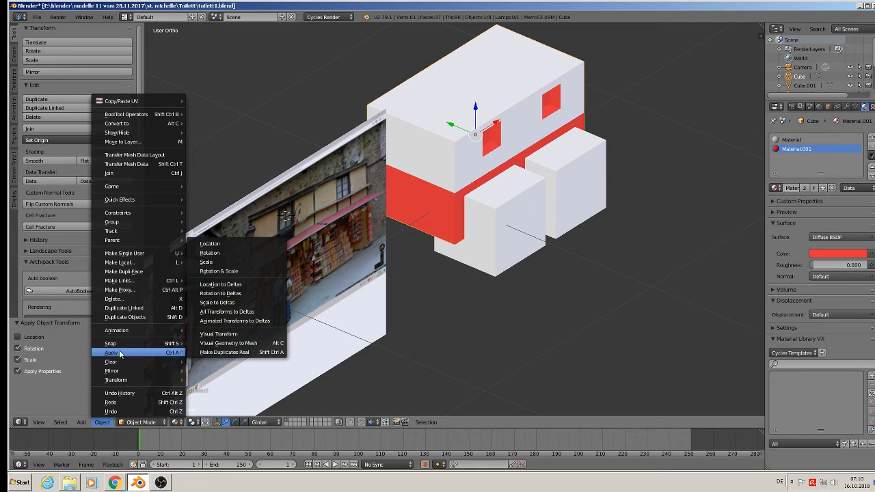
pyautogui.click(250, 262)
pyautogui.moveTo(572, 210); pyautogui.dragTo(518, 186, button='middle')
# Cut the shopfront openings into the white-and-red box with a Boolean modifier using Cube.001 and Difference, and apply it.
pyautogui.rightClick(455, 195)
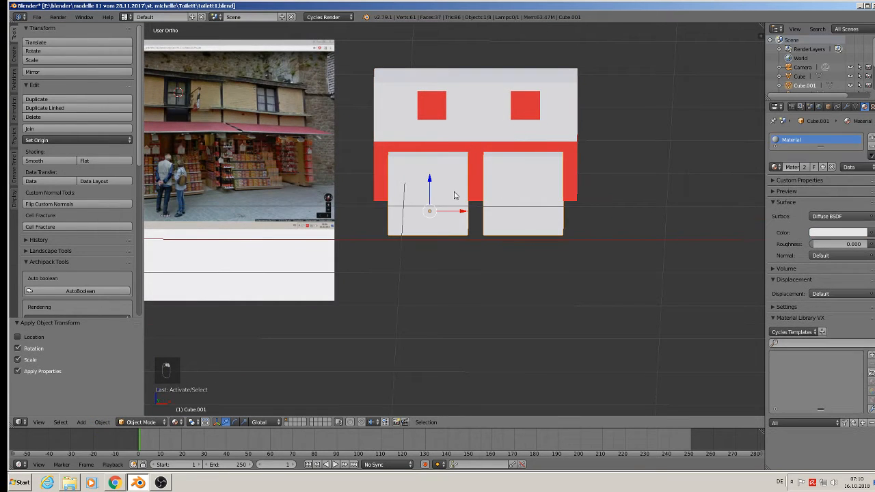
pyautogui.moveTo(461, 335); pyautogui.dragTo(528, 314, button='middle')
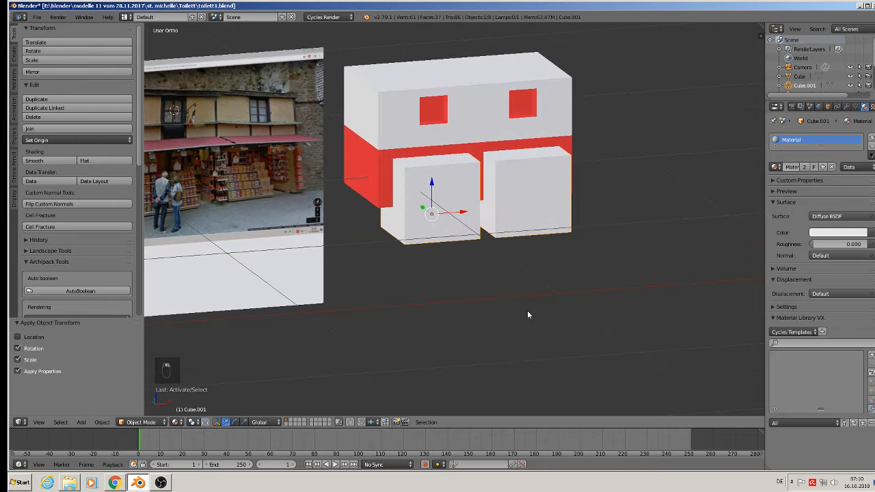
pyautogui.rightClick(510, 133)
pyautogui.click(847, 107)
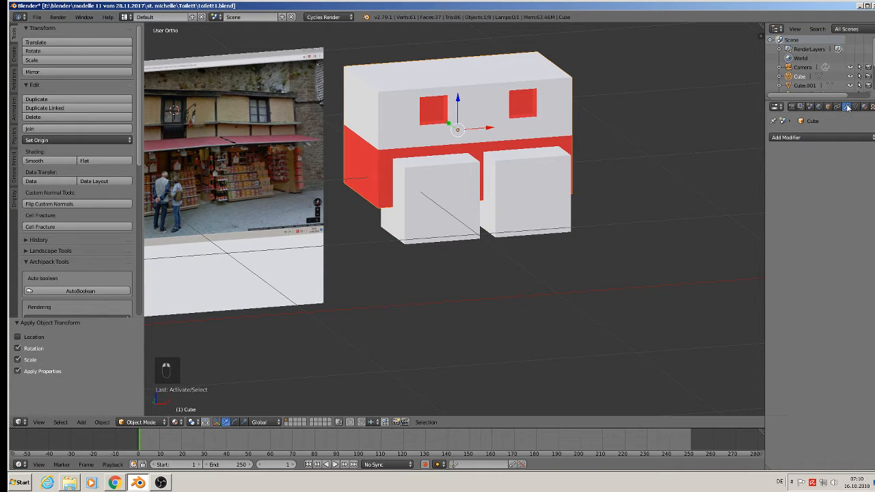
pyautogui.click(803, 139)
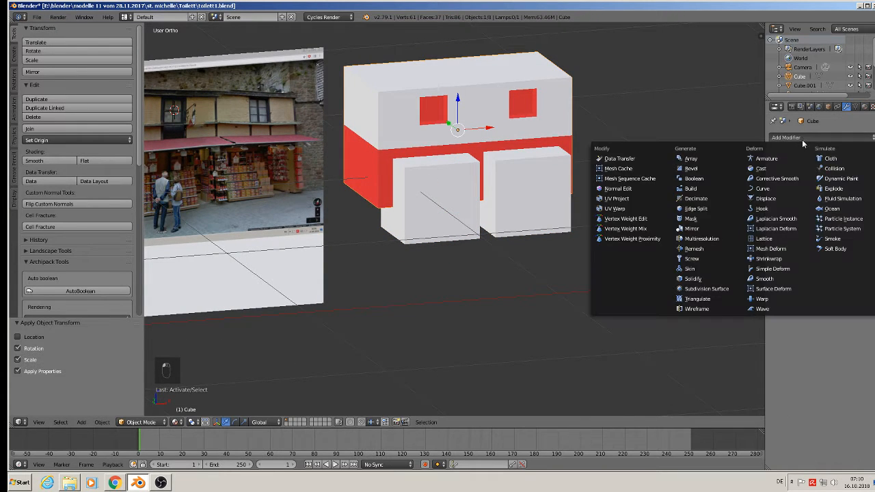
pyautogui.click(708, 179)
pyautogui.click(847, 207)
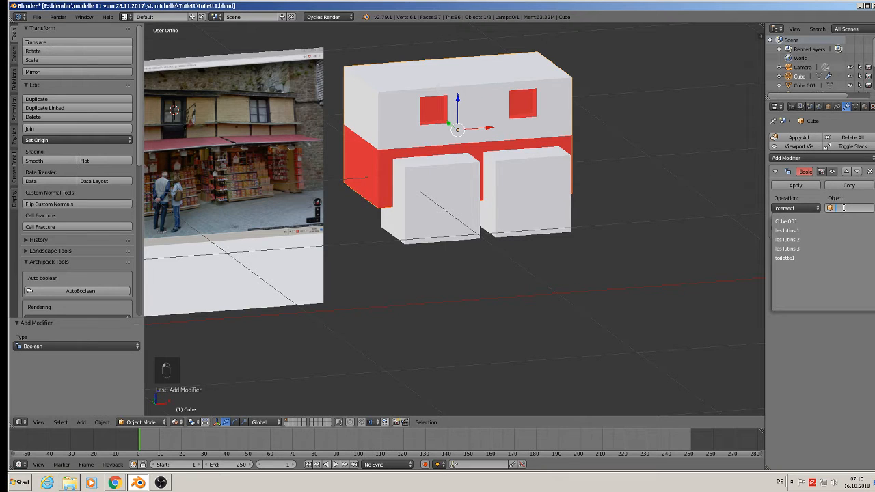
pyautogui.click(793, 220)
pyautogui.click(796, 207)
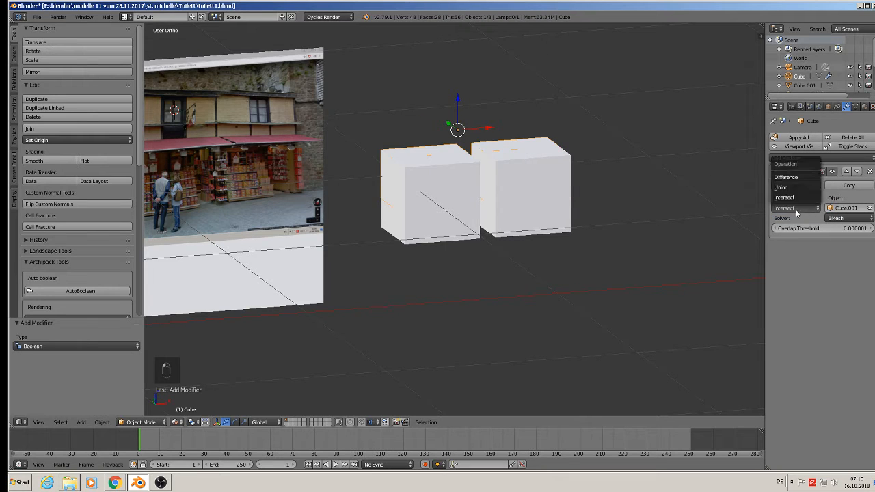
pyautogui.click(793, 180)
pyautogui.click(795, 186)
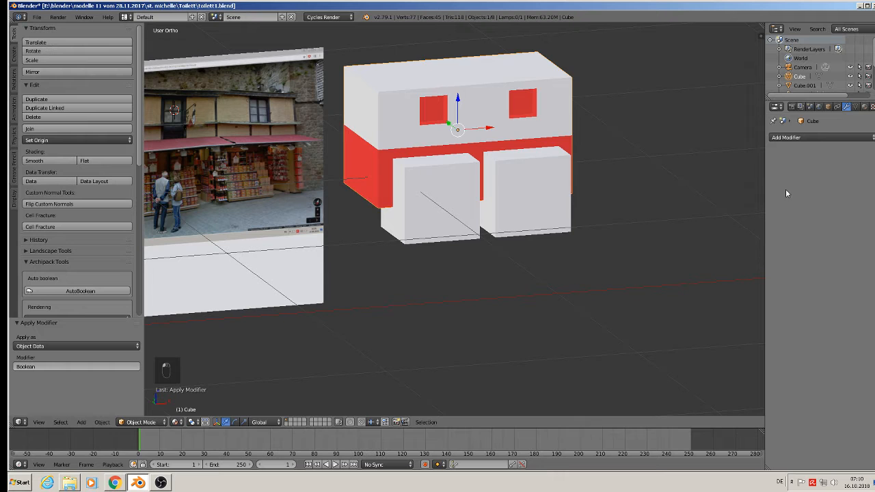
# Move the two large white cutter cubes about 0.956 along X, away from the building.
pyautogui.rightClick(509, 170)
pyautogui.press('g')
pyautogui.click(697, 186)
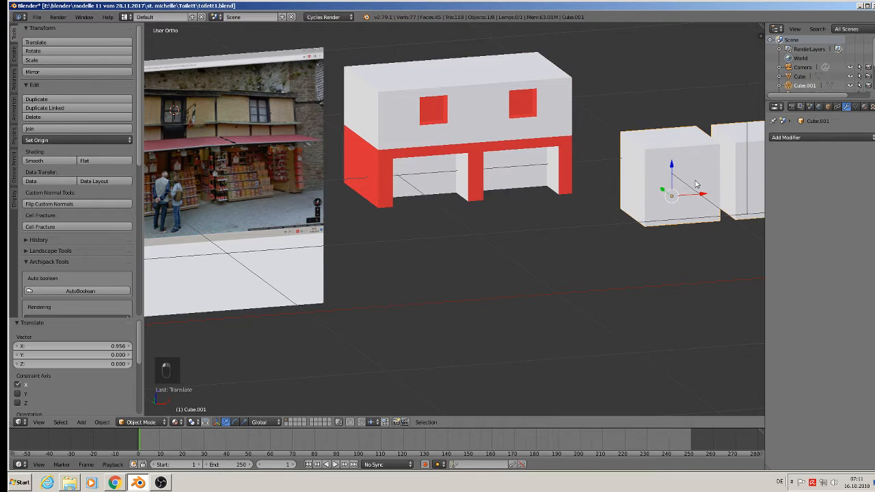
# Compare the building's front, windows and shopfront openings with the reference photo of the shop.
pyautogui.scroll(-2, 738, 164)
pyautogui.keyDown('shift'); pyautogui.moveTo(605, 185); pyautogui.dragTo(522, 210, button='middle'); pyautogui.keyUp('shift')
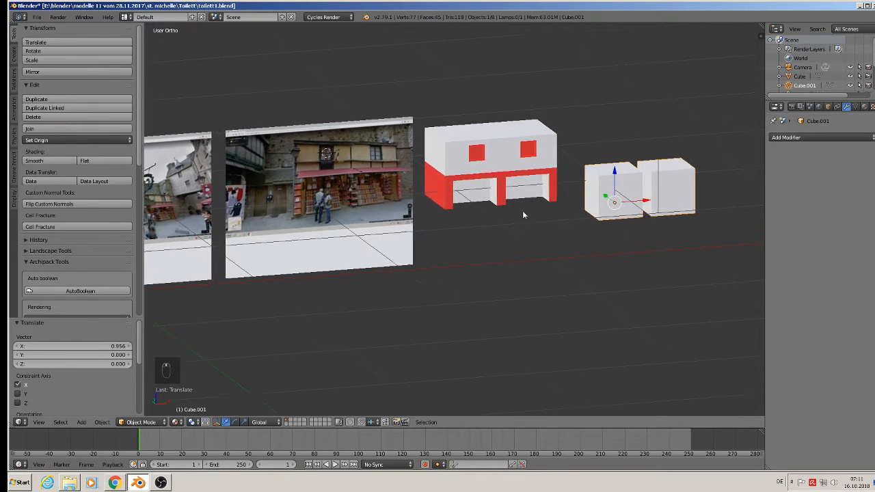
pyautogui.press('KP_1')
pyautogui.scroll(4, 519, 196)
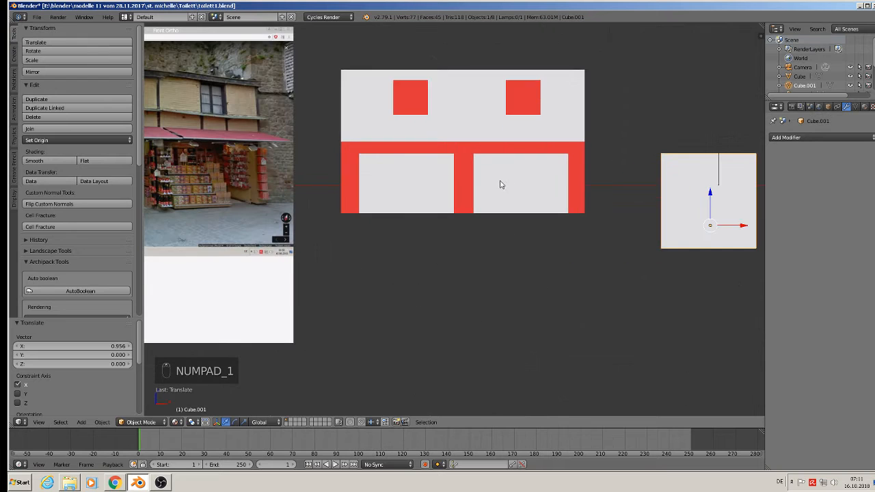
pyautogui.scroll(-1, 500, 184)
pyautogui.keyDown('shift'); pyautogui.moveTo(447, 160); pyautogui.dragTo(550, 170, button='middle'); pyautogui.keyUp('shift')
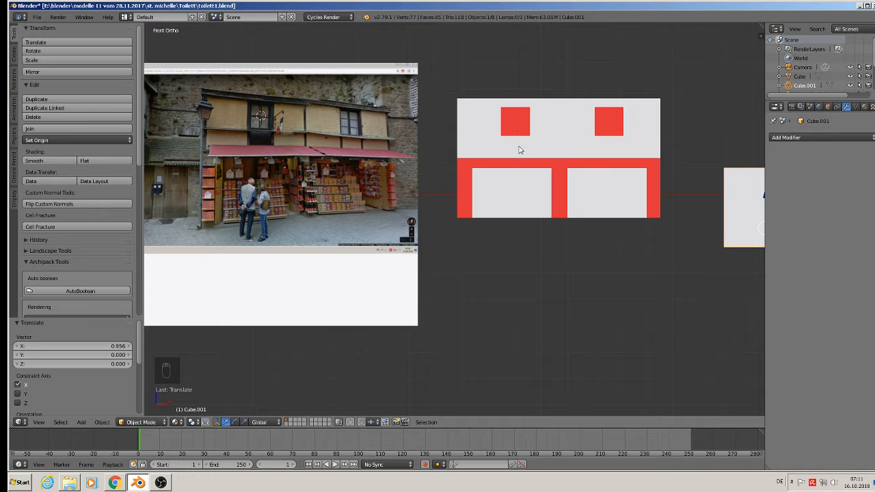
pyautogui.moveTo(520, 149); pyautogui.dragTo(522, 172, button='middle')
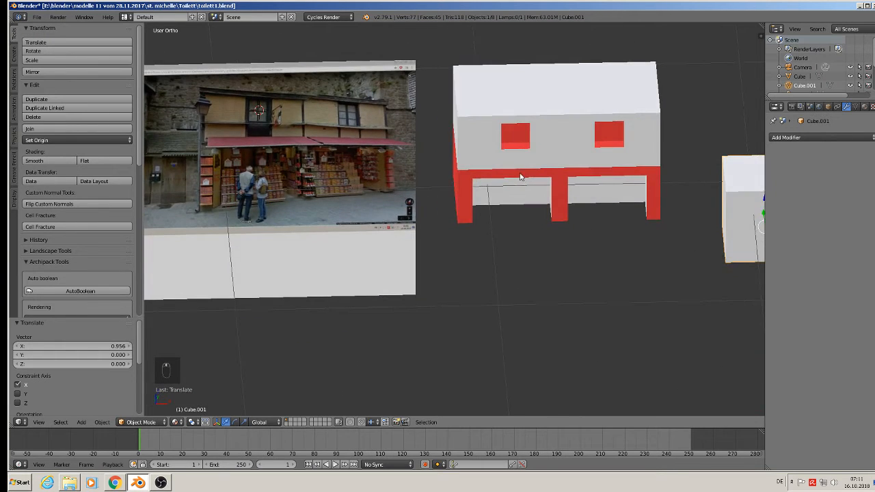
pyautogui.scroll(4, 520, 166)
pyautogui.scroll(-2, 525, 158)
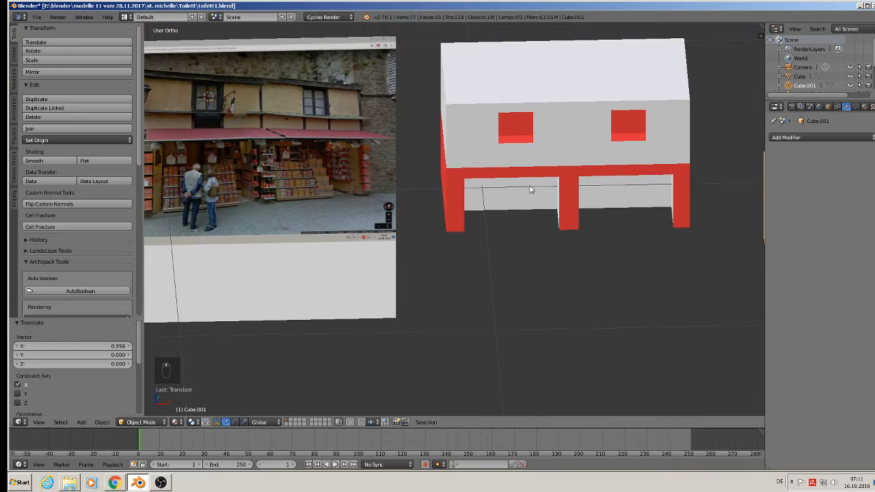
# Move the back faces of both shopfront openings forward along Y to make the recesses shallower.
pyautogui.moveTo(535, 199); pyautogui.dragTo(497, 195, button='middle')
pyautogui.press('Tab')
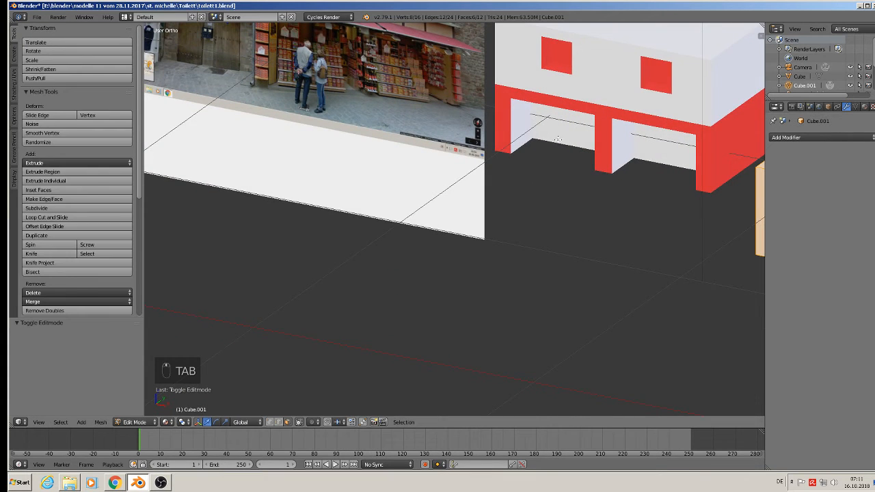
pyautogui.press('Tab')
pyautogui.rightClick(562, 138)
pyautogui.press('Tab')
pyautogui.rightClick(568, 129)
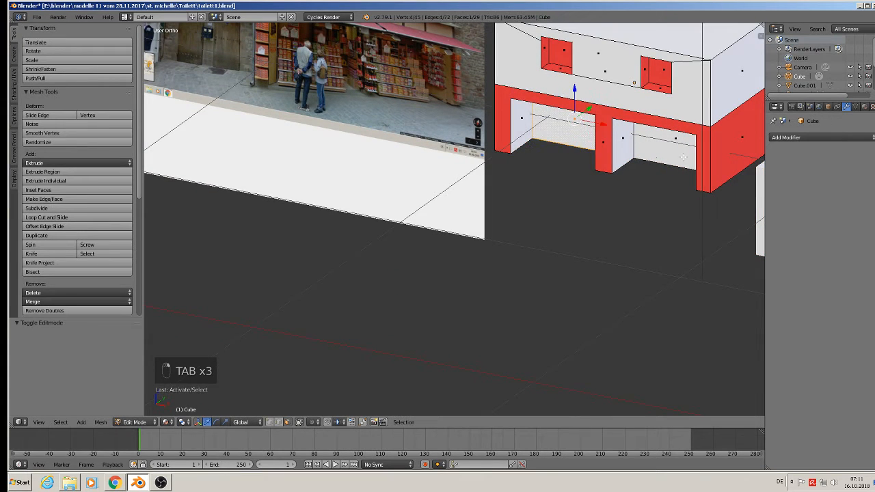
pyautogui.keyDown('shift'); pyautogui.rightClick(677, 151); pyautogui.keyUp('shift')
pyautogui.moveTo(649, 175); pyautogui.dragTo(609, 165, button='middle')
pyautogui.moveTo(646, 119); pyautogui.dragTo(638, 134)
pyautogui.moveTo(636, 140); pyautogui.dragTo(549, 166, button='middle')
pyautogui.press('a')
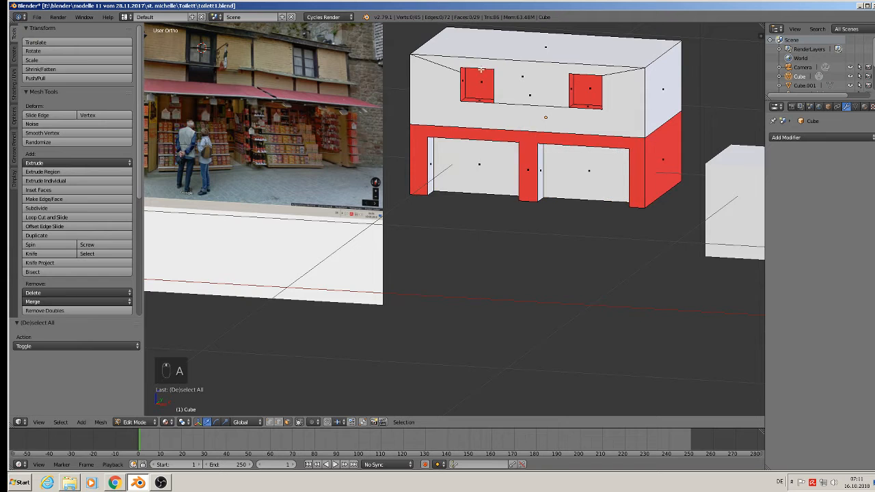
# Move the back faces of both upper windows about -0.028 along Y to reduce their recess depth.
pyautogui.rightClick(481, 71)
pyautogui.moveTo(481, 71); pyautogui.dragTo(473, 145, button='middle')
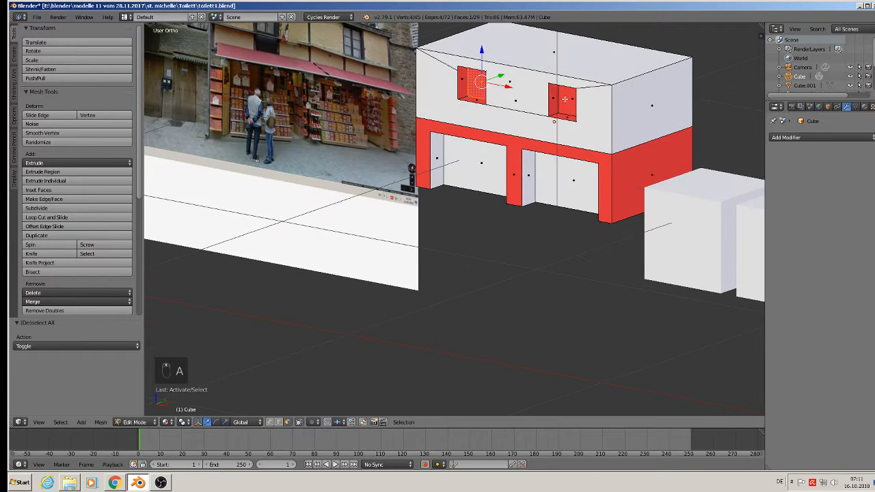
pyautogui.press('g')
pyautogui.press('y')
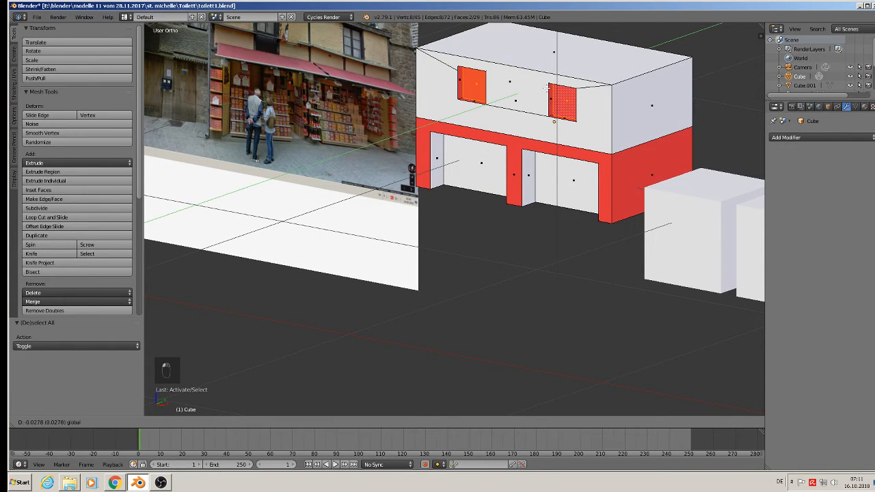
pyautogui.moveTo(547, 88); pyautogui.dragTo(547, 89)
# Extrude the left window's back face in place and scale it to about 0.865 to form a frame border.
pyautogui.moveTo(533, 103); pyautogui.dragTo(599, 108, button='middle')
pyautogui.scroll(2, 599, 108)
pyautogui.scroll(2, 542, 94)
pyautogui.rightClick(513, 121)
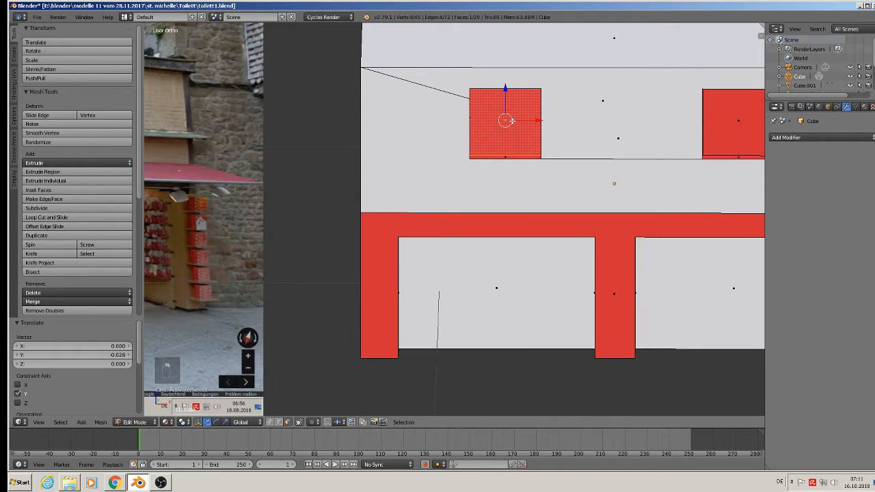
pyautogui.scroll(1, 516, 139)
pyautogui.moveTo(512, 125); pyautogui.dragTo(513, 129, button='middle')
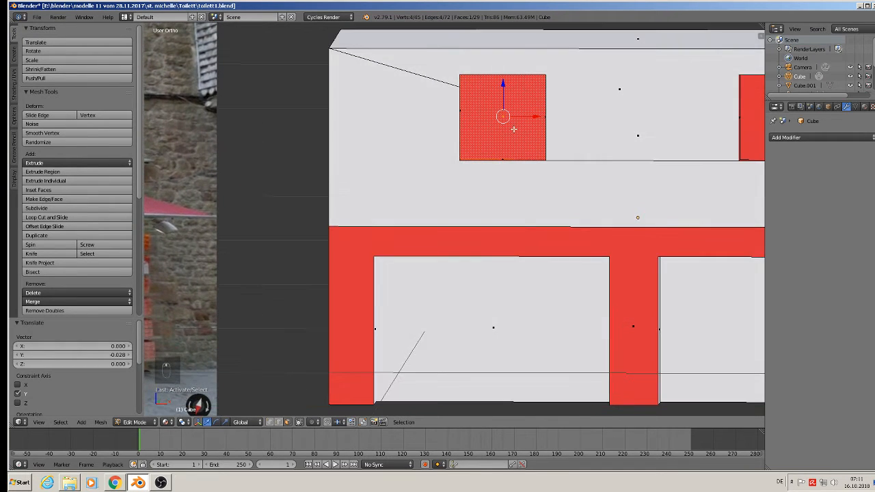
pyautogui.scroll(2, 539, 159)
pyautogui.press('e')
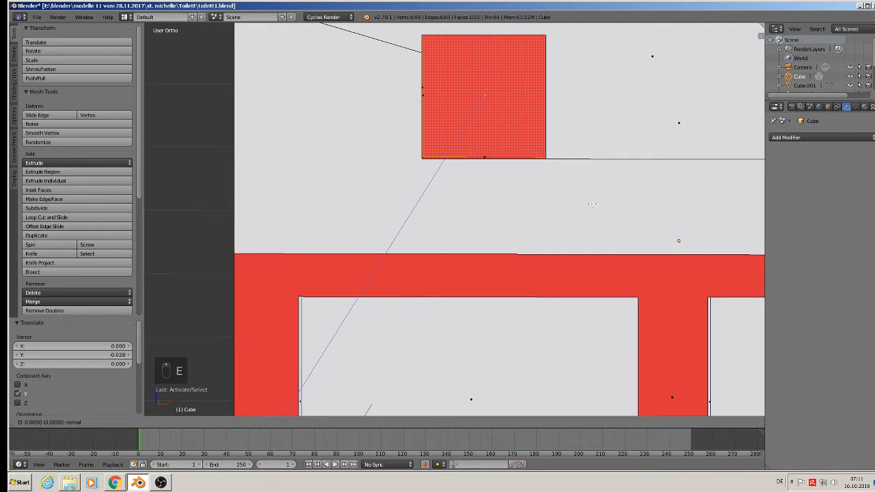
pyautogui.press('s')
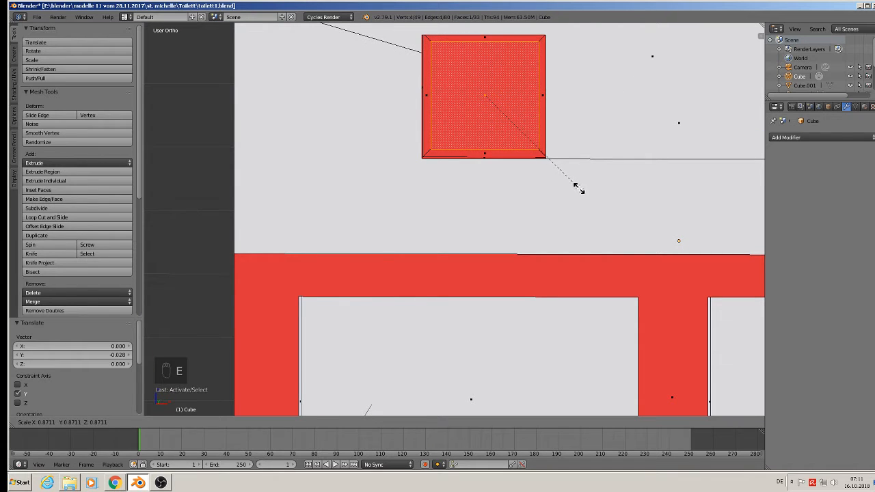
pyautogui.click(580, 189)
pyautogui.moveTo(556, 168); pyautogui.dragTo(509, 147, button='middle')
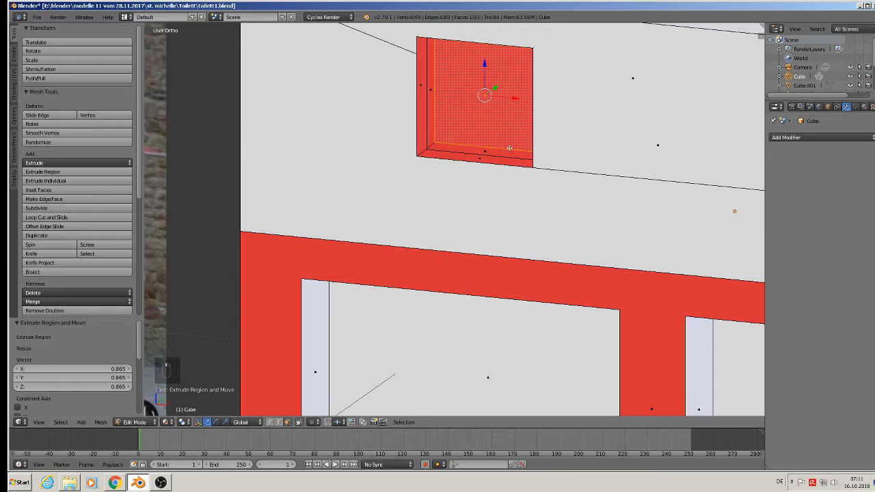
# Extrude the left window's inner face and push it about 0.009 inward along Y behind the frame.
pyautogui.press('e')
pyautogui.rightClick(499, 98)
pyautogui.moveTo(493, 88); pyautogui.dragTo(498, 86)
# Add two horizontal loop cuts across the left window and scale them to about 0.135 along Z for a narrow crossbar.
pyautogui.moveTo(498, 85); pyautogui.dragTo(561, 94, button='middle')
pyautogui.hotkey('ctrl', 'r')
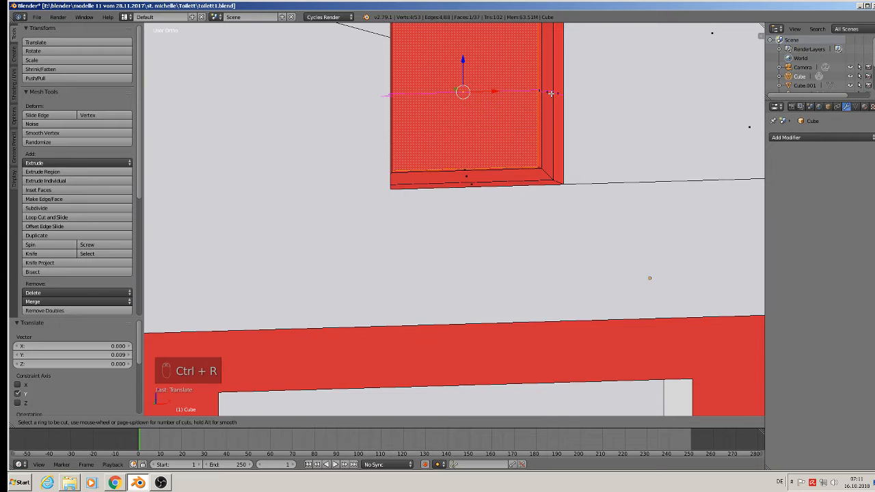
pyautogui.click(551, 93)
pyautogui.rightClick(551, 93)
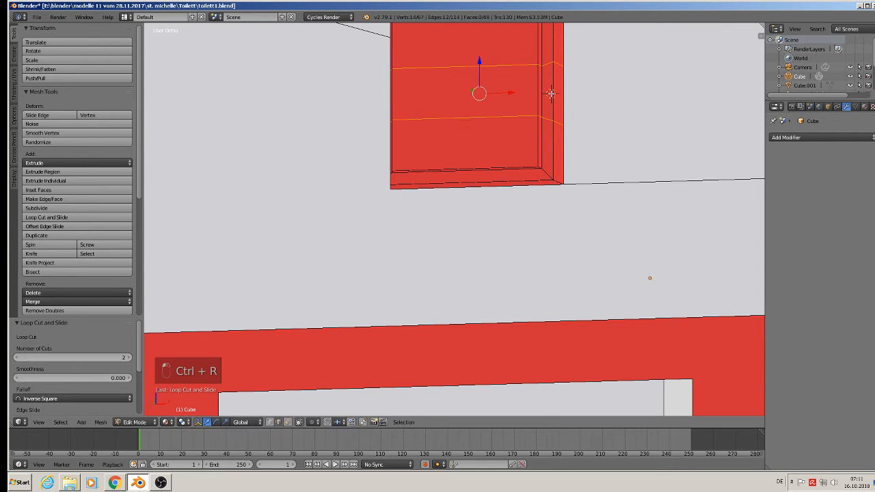
pyautogui.moveTo(544, 139); pyautogui.dragTo(507, 146, button='middle')
pyautogui.press('s')
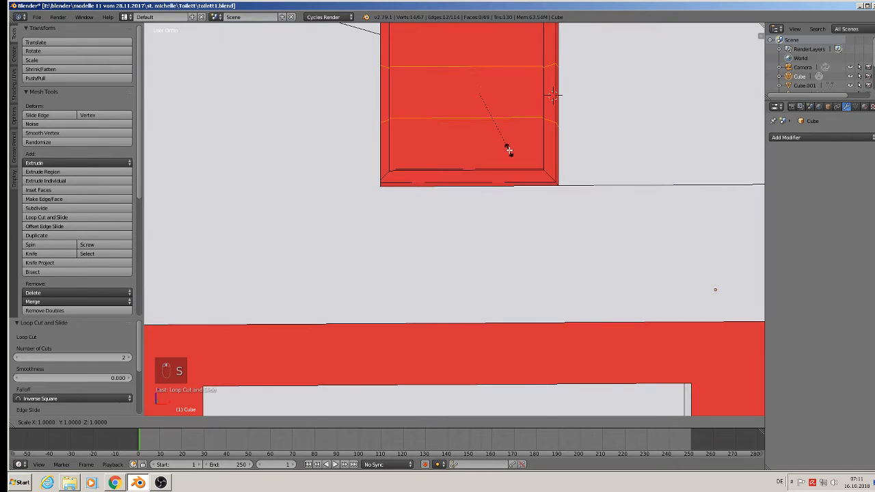
pyautogui.press('z')
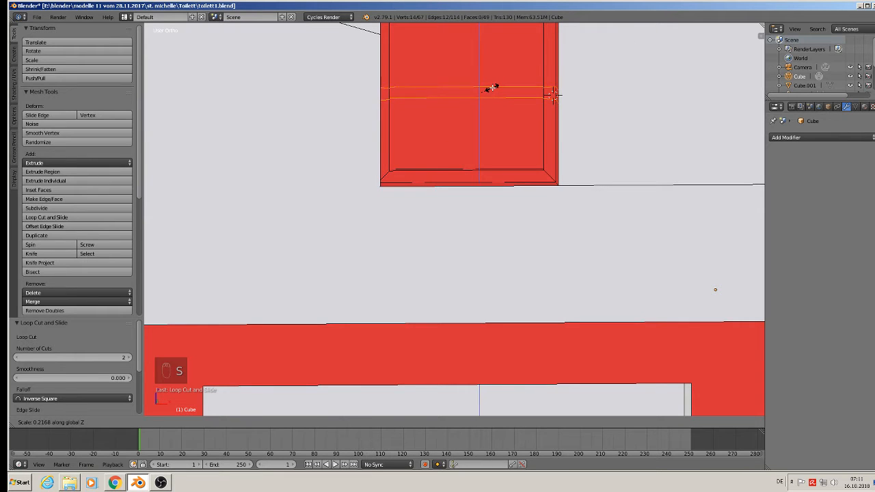
pyautogui.click(486, 91)
# Add two vertical loop cuts through the left window and scale them to about 0.196 along X for a narrow upright bar.
pyautogui.scroll(-5, 493, 123)
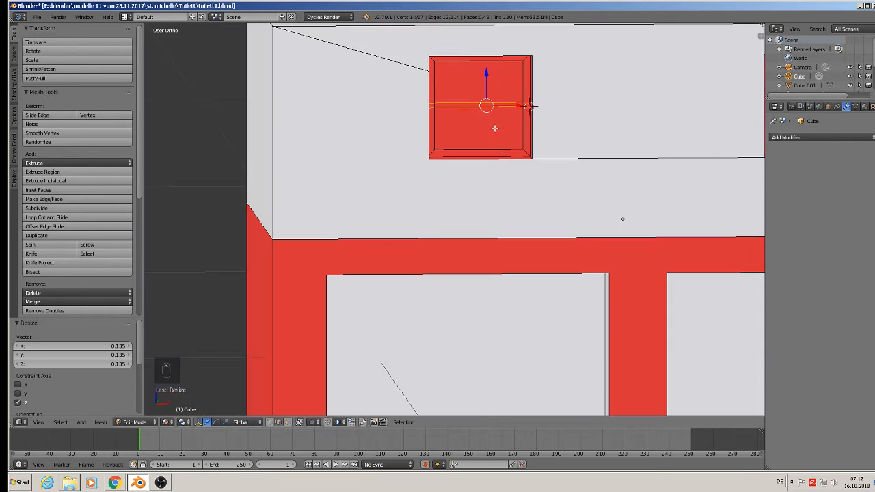
pyautogui.moveTo(494, 128); pyautogui.dragTo(478, 136, button='middle')
pyautogui.scroll(2, 481, 131)
pyautogui.hotkey('ctrl', 'r')
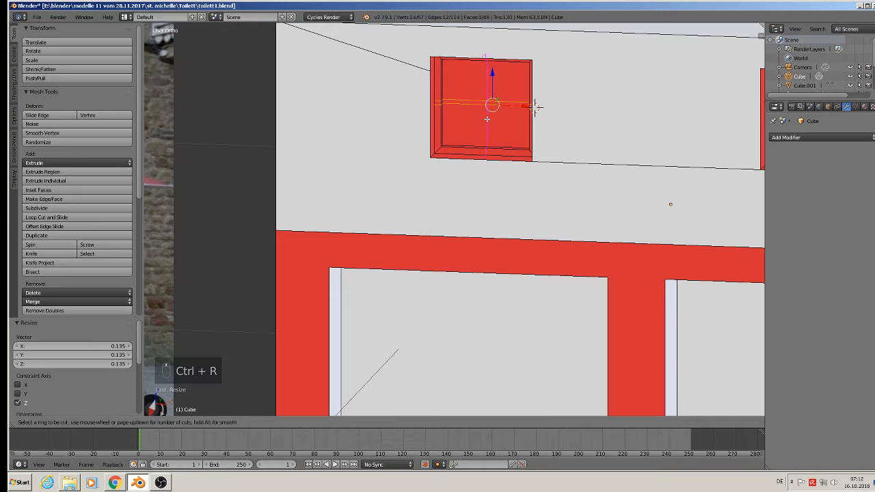
pyautogui.scroll(1, 486, 118)
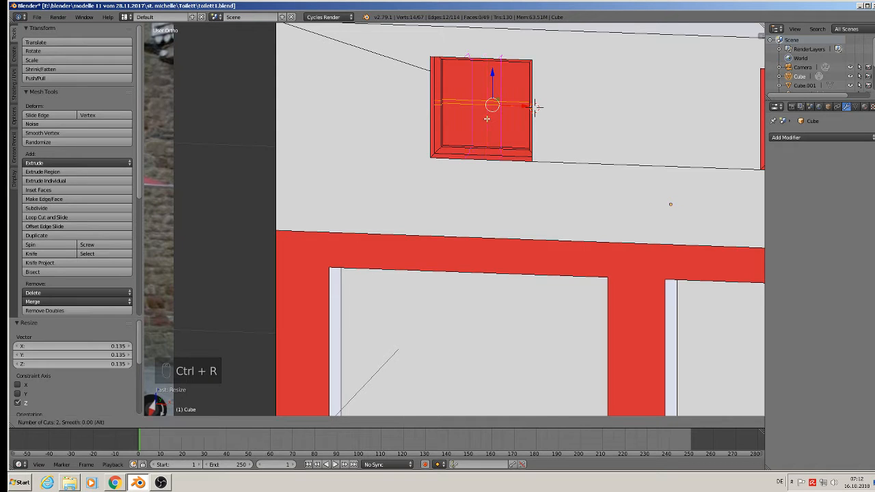
pyautogui.click(487, 119)
pyautogui.rightClick(486, 119)
pyautogui.press('s')
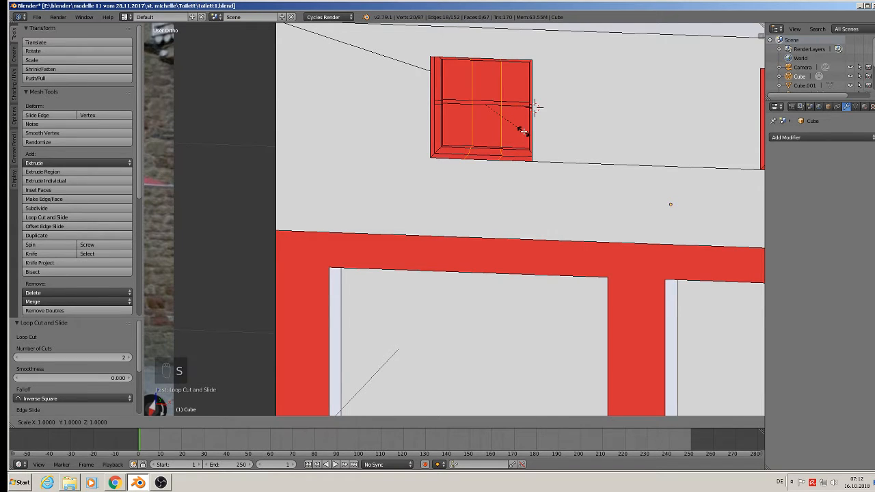
pyautogui.press('x')
pyautogui.click(494, 109)
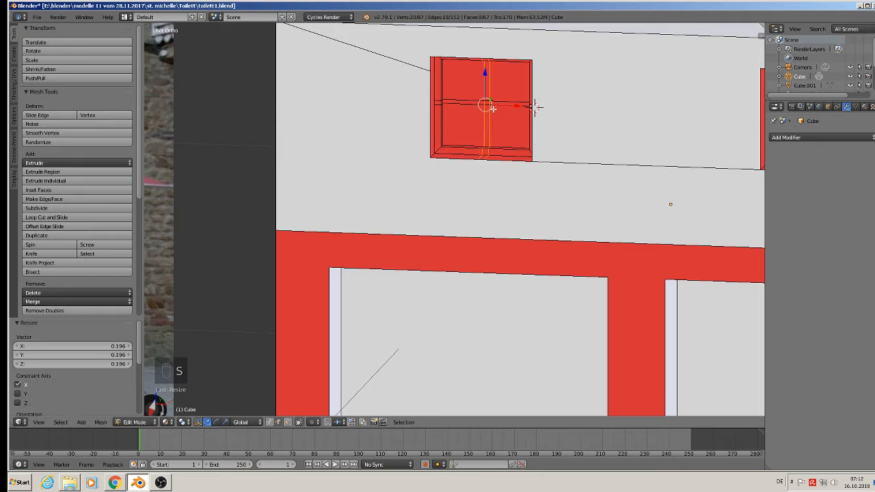
# Extrude the left window's four pane faces and push them about 0.007 inward along Y behind the crossbars.
pyautogui.scroll(-2, 496, 106)
pyautogui.moveTo(497, 105); pyautogui.dragTo(463, 114, button='middle')
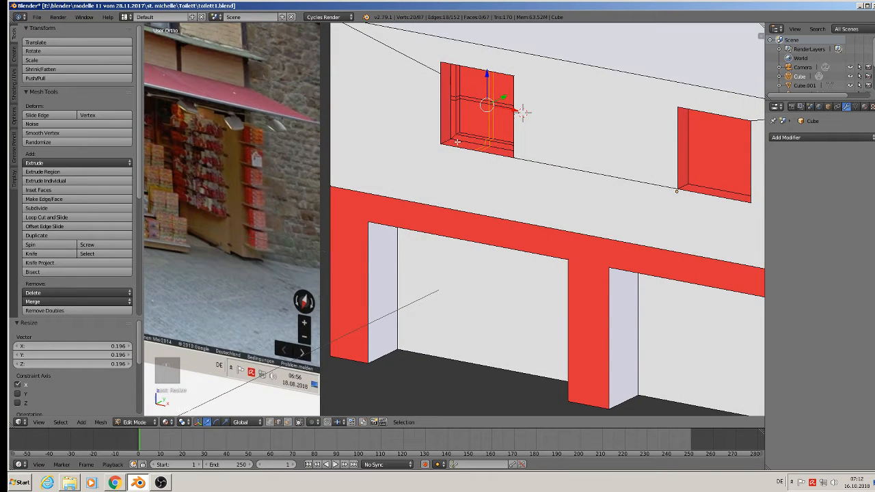
pyautogui.click(287, 422)
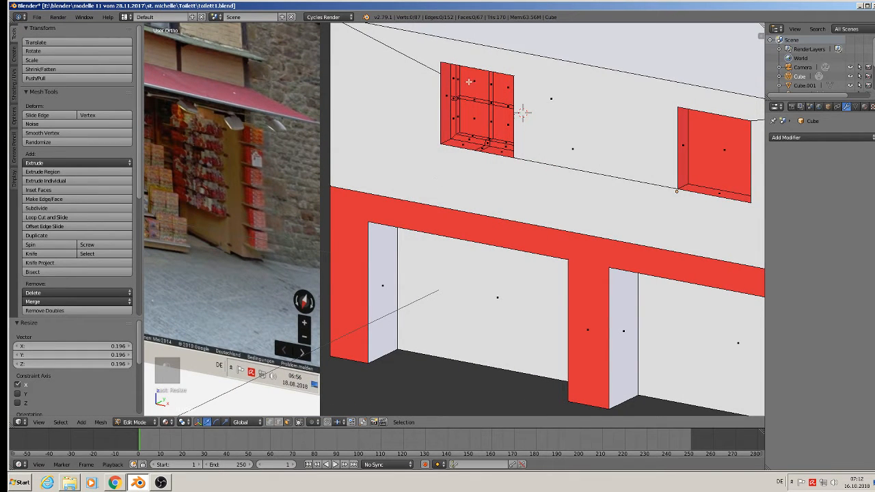
pyautogui.click(469, 81)
pyautogui.keyDown('shift'); pyautogui.click(504, 96); pyautogui.keyUp('shift')
pyautogui.keyDown('shift'); pyautogui.rightClick(500, 123); pyautogui.keyUp('shift')
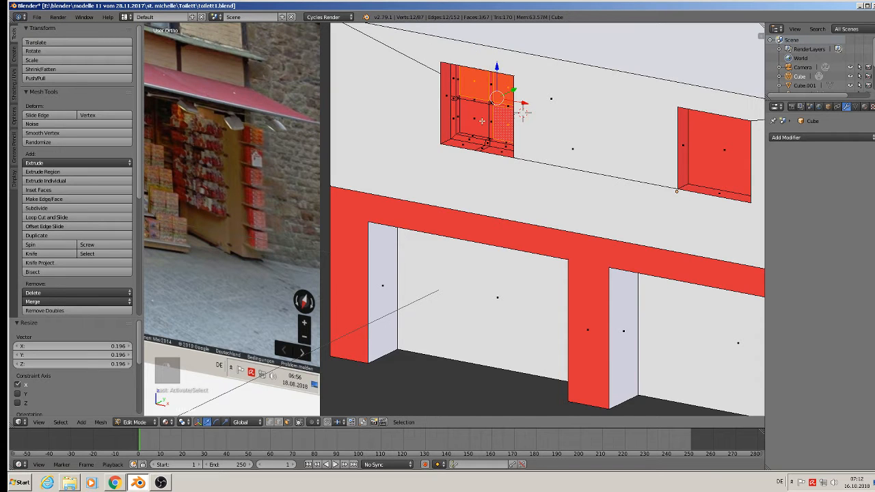
pyautogui.keyDown('shift'); pyautogui.rightClick(482, 122); pyautogui.keyUp('shift')
pyautogui.moveTo(477, 136); pyautogui.dragTo(469, 148, button='middle')
pyautogui.press('e')
pyautogui.click(469, 148)
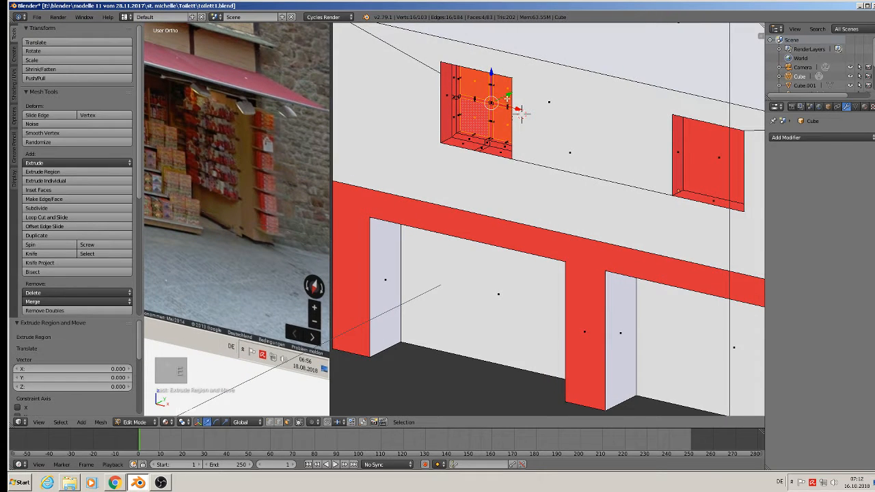
pyautogui.moveTo(507, 97); pyautogui.dragTo(512, 93)
pyautogui.scroll(-3, 512, 102)
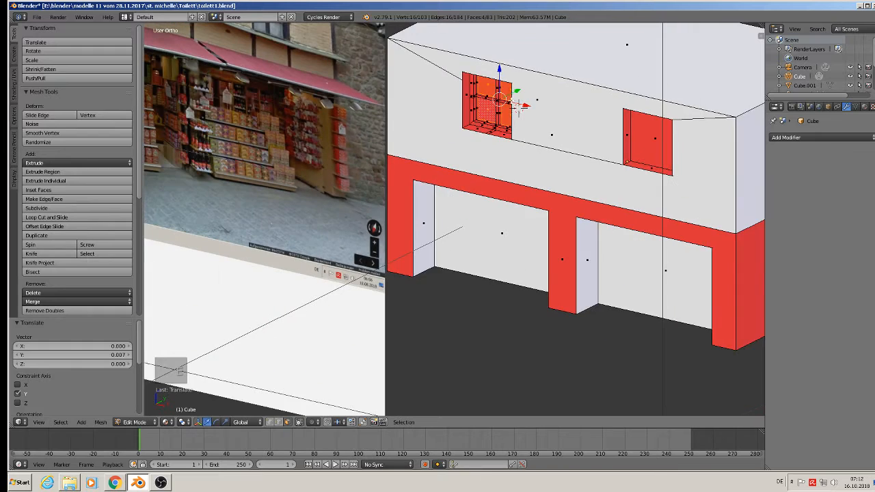
pyautogui.press('Tab')
pyautogui.scroll(3, 531, 114)
pyautogui.scroll(-2, 492, 148)
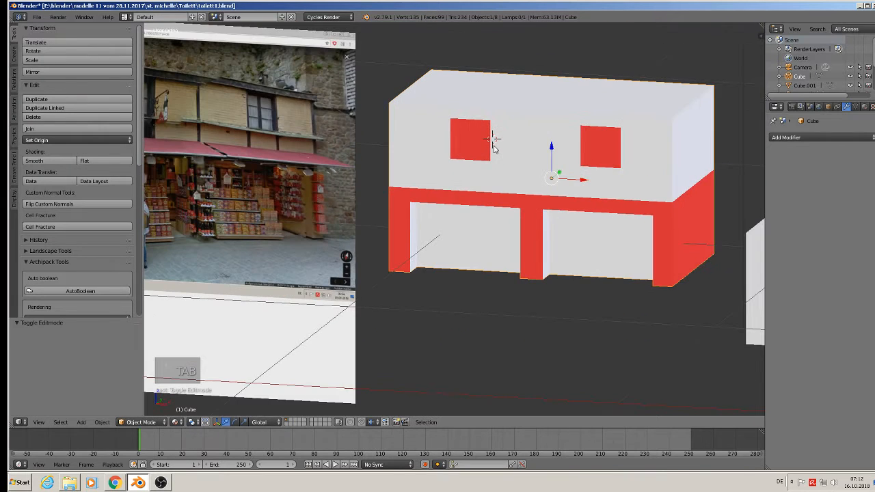
# Extrude the right window's back face in place and scale it to about 0.873 to form a frame border.
pyautogui.press('Tab')
pyautogui.scroll(3, 599, 147)
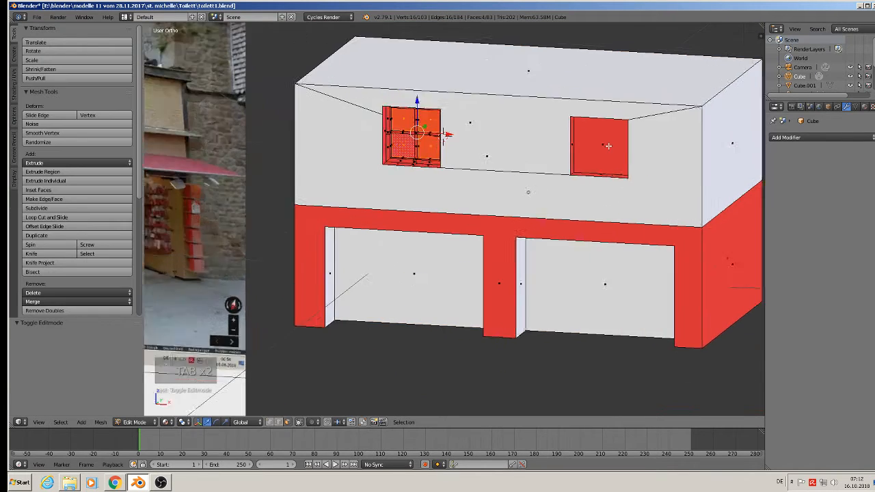
pyautogui.keyDown('shift'); pyautogui.moveTo(605, 174); pyautogui.dragTo(757, 224, button='middle'); pyautogui.keyUp('shift')
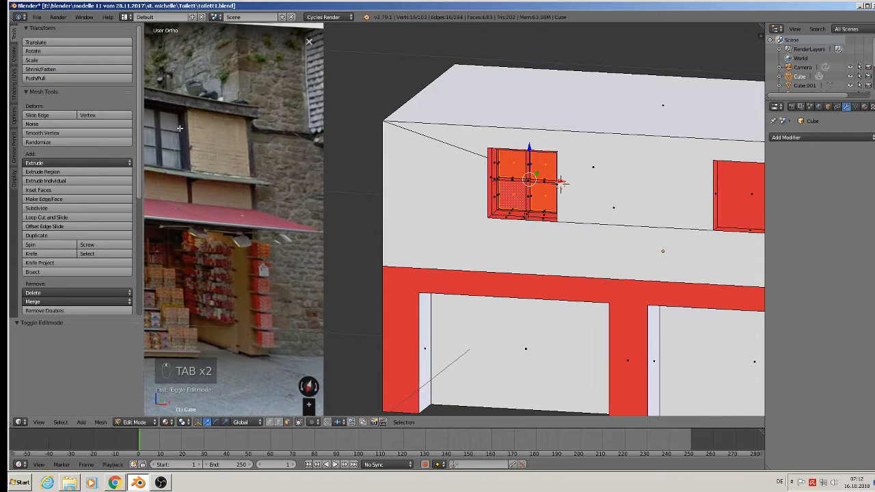
pyautogui.keyDown('shift'); pyautogui.moveTo(696, 188); pyautogui.dragTo(556, 201, button='middle'); pyautogui.keyUp('shift')
pyautogui.scroll(3, 490, 195)
pyautogui.rightClick(591, 195)
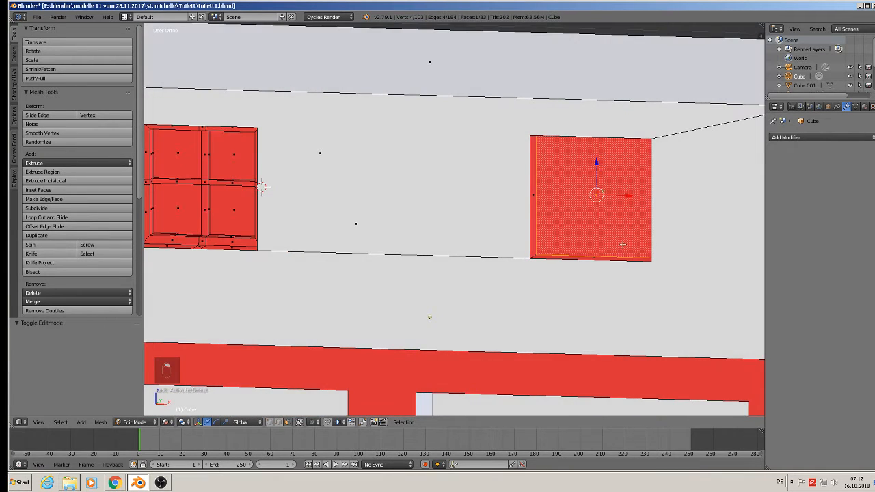
pyautogui.press('e')
pyautogui.press('s')
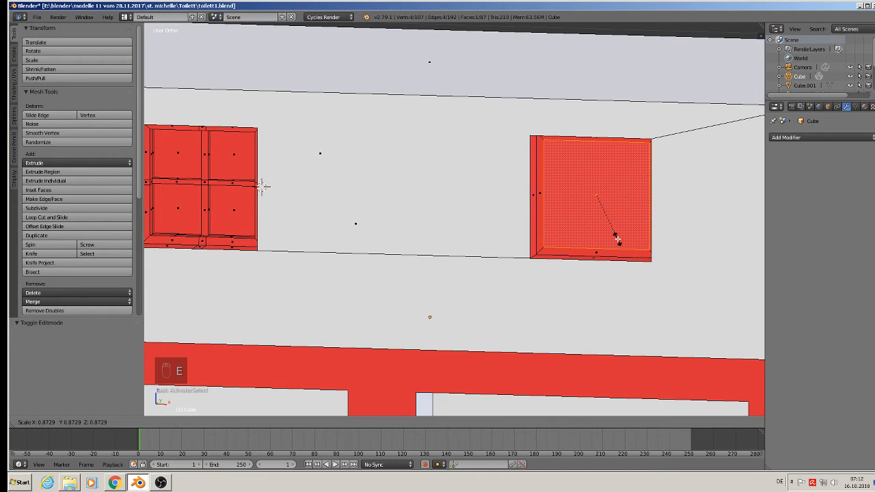
pyautogui.click(615, 237)
# Add two horizontal loop cuts across the right window, scaled to about -0.15 along Z, and raise them about 0.017 as the upper crossbar.
pyautogui.hotkey('ctrl', 'r')
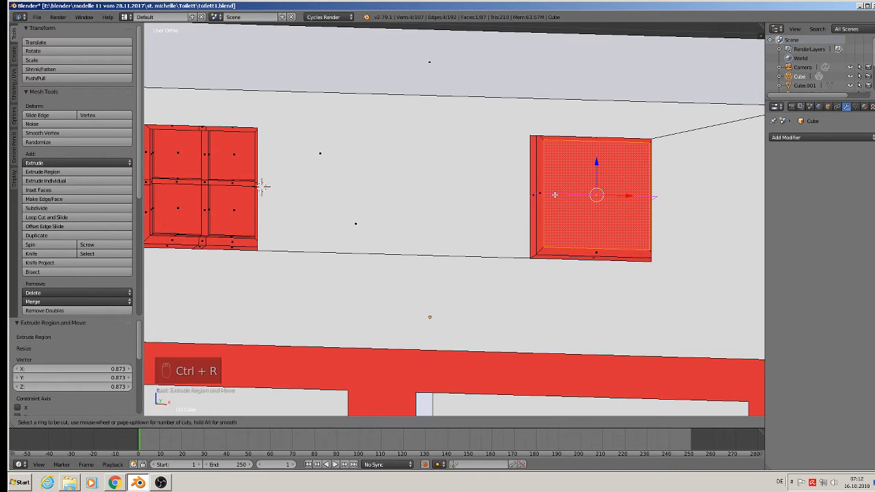
pyautogui.scroll(1, 555, 195)
pyautogui.click(554, 195)
pyautogui.rightClick(555, 195)
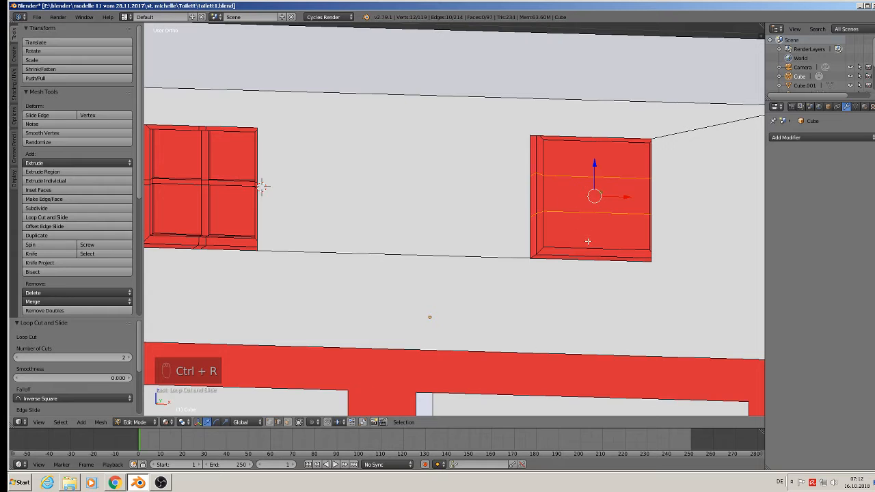
pyautogui.press('s')
pyautogui.press('z')
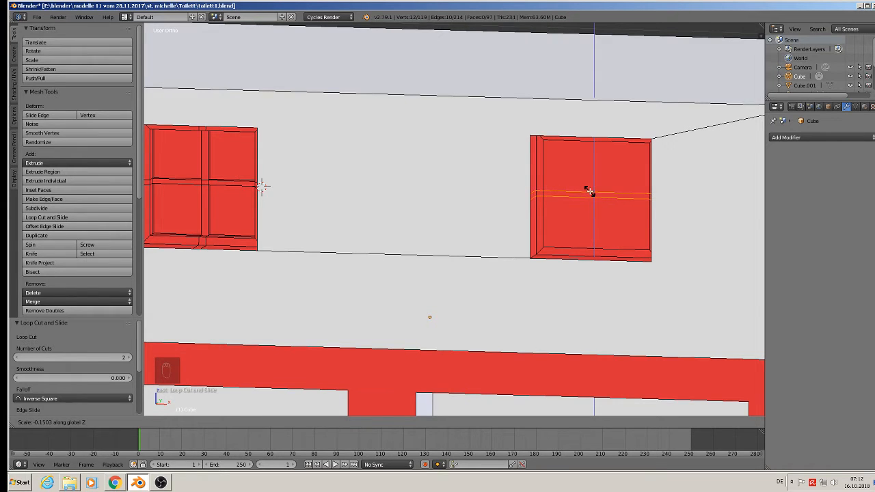
pyautogui.click(589, 190)
pyautogui.moveTo(594, 166)
pyautogui.mouseDown()
pyautogui.moveTo(602, 146)
pyautogui.moveTo(602, 158)
pyautogui.mouseUp()
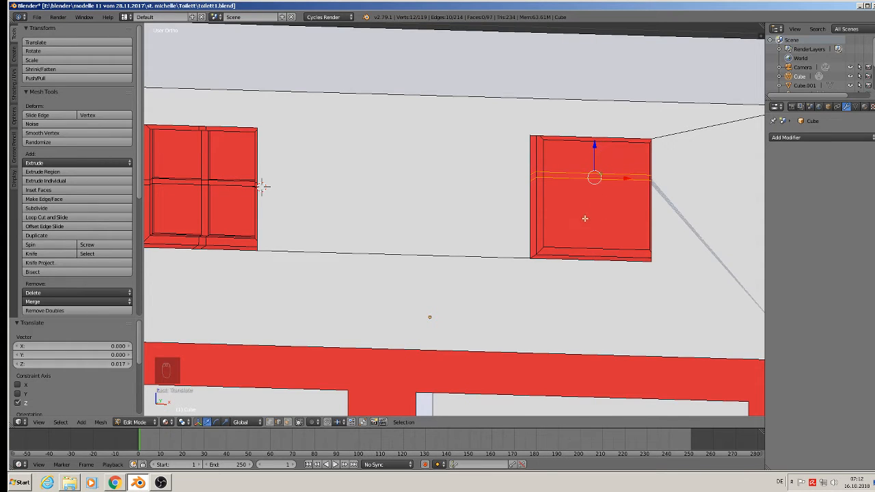
# Add two more horizontal loop cuts below the right window's upper crossbar and scale them to about 0.232 along Z.
pyautogui.hotkey('ctrl', 'r')
pyautogui.click(555, 221)
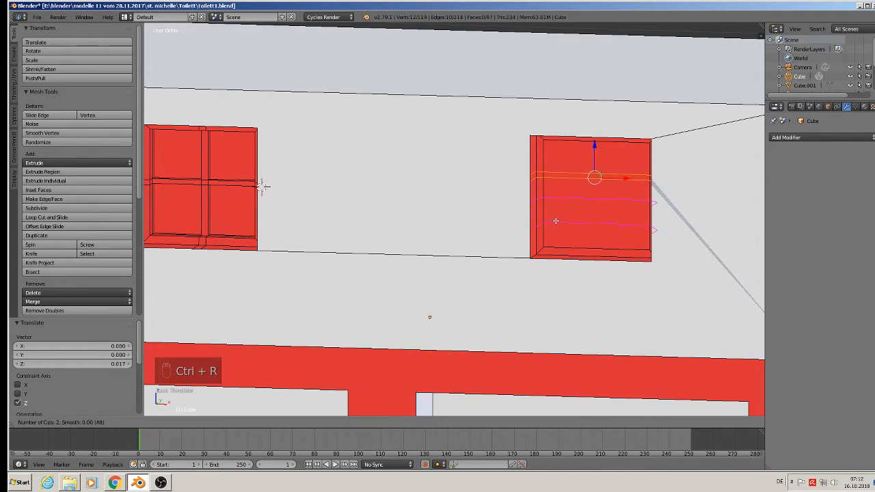
pyautogui.click(555, 221)
pyautogui.press('s')
pyautogui.press('z')
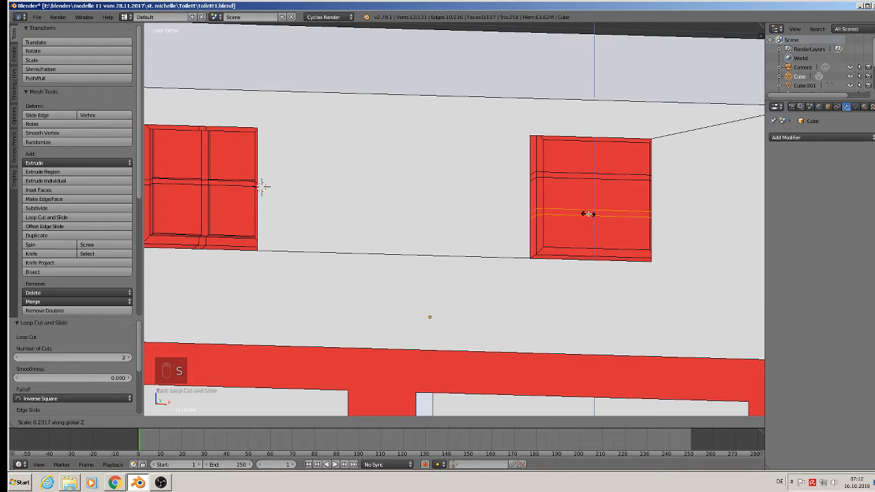
pyautogui.click(589, 213)
# Add two vertical loop cuts through the right window and scale them to about 0.196 along X for a narrow upright bar.
pyautogui.scroll(1, 593, 212)
pyautogui.hotkey('ctrl', 'r')
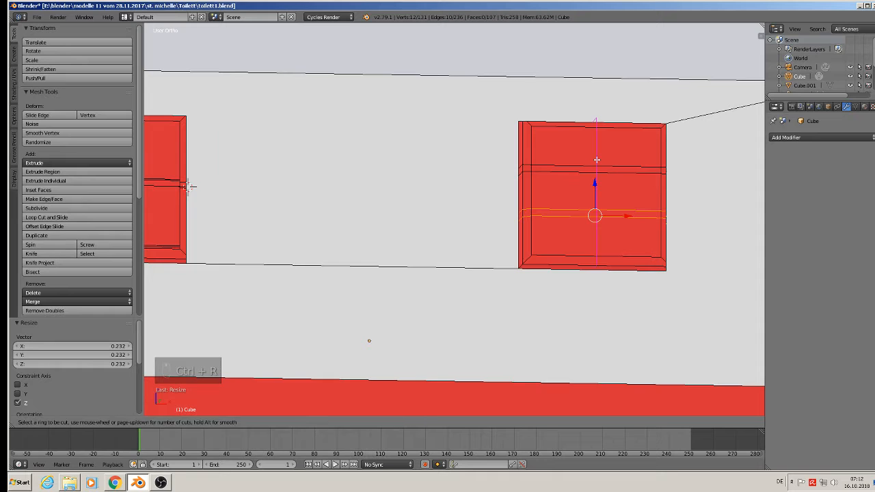
pyautogui.scroll(1, 597, 159)
pyautogui.click(595, 160)
pyautogui.press('x')
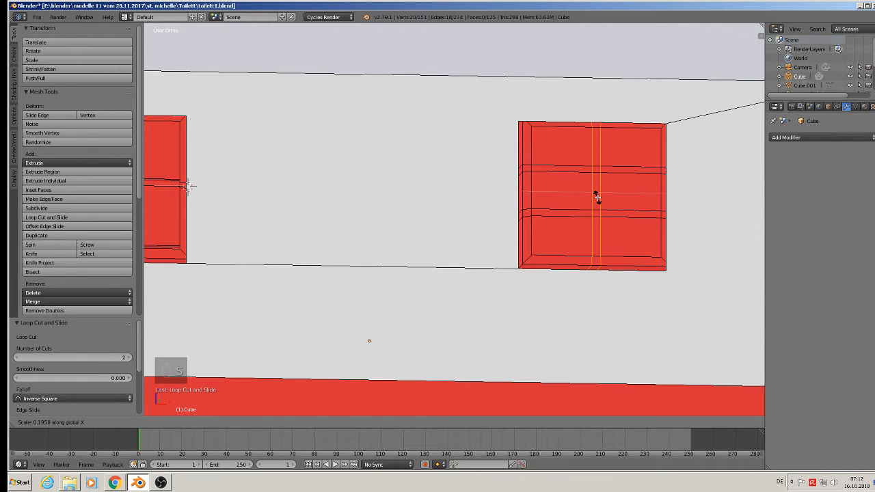
pyautogui.click(597, 198)
# Extrude the right window's six pane faces, push them slightly inward along Y behind the bars, and return to Object Mode.
pyautogui.moveTo(595, 195); pyautogui.dragTo(585, 207, button='middle')
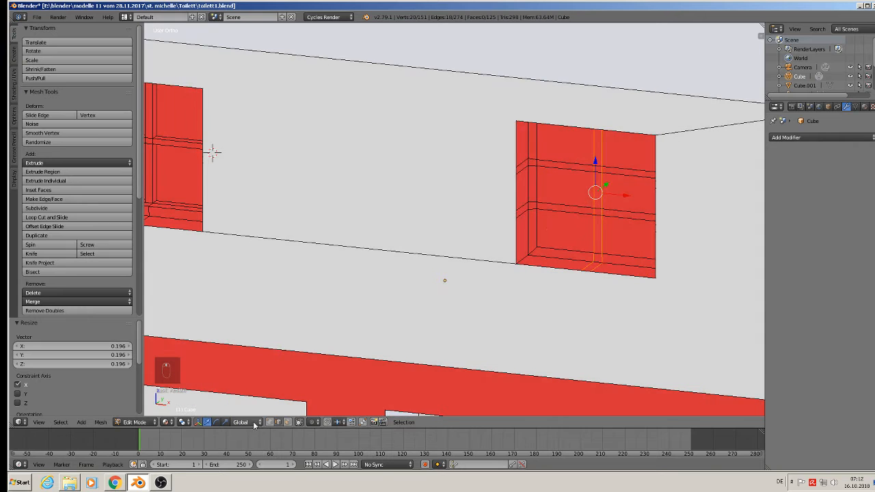
pyautogui.click(287, 422)
pyautogui.rightClick(581, 154)
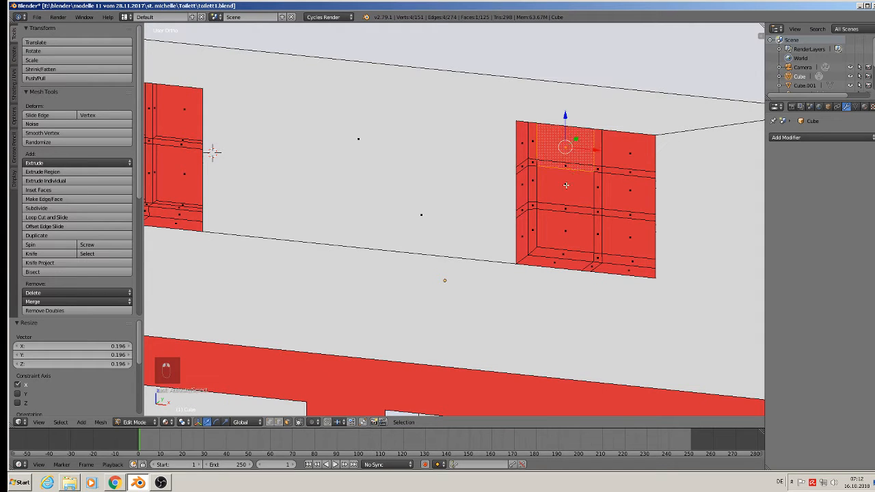
pyautogui.keyDown('shift'); pyautogui.rightClick(564, 188); pyautogui.keyUp('shift')
pyautogui.keyDown('shift'); pyautogui.rightClick(621, 194); pyautogui.keyUp('shift')
pyautogui.keyDown('shift'); pyautogui.rightClick(628, 164); pyautogui.keyUp('shift')
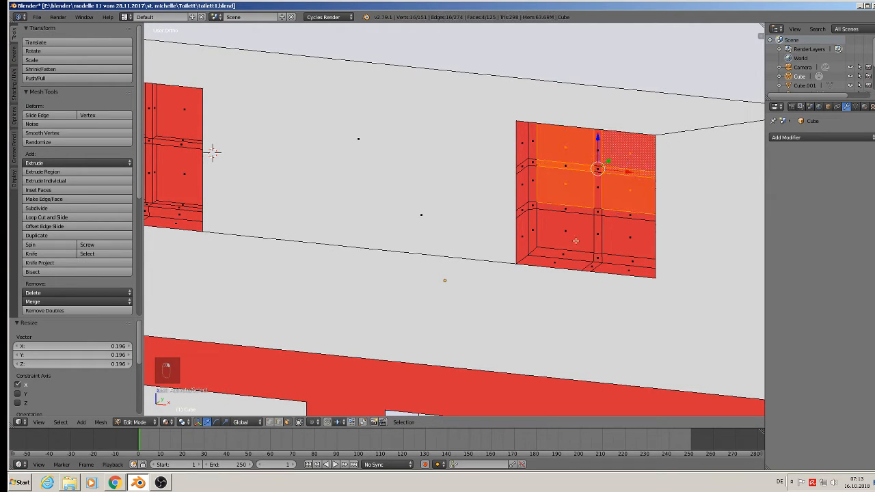
pyautogui.keyDown('shift'); pyautogui.rightClick(557, 238); pyautogui.keyUp('shift')
pyautogui.keyDown('shift'); pyautogui.rightClick(616, 238); pyautogui.keyUp('shift')
pyautogui.moveTo(616, 237); pyautogui.dragTo(577, 265, button='middle')
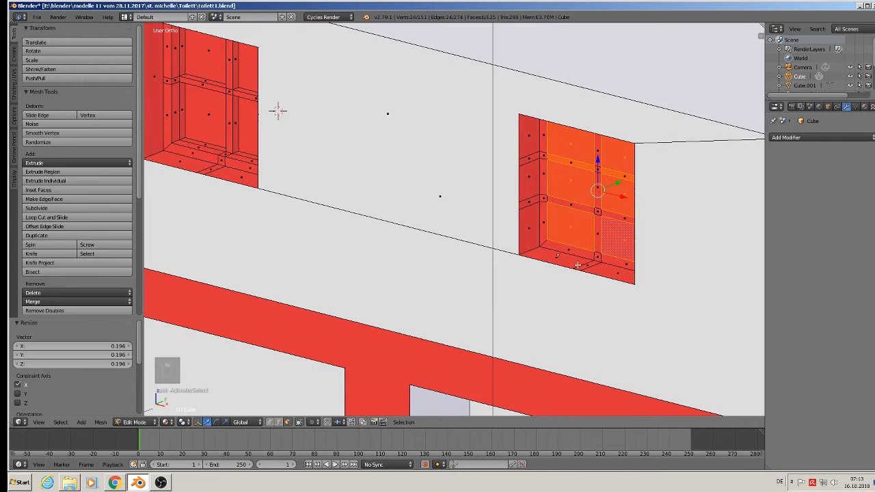
pyautogui.press('e')
pyautogui.moveTo(623, 182); pyautogui.dragTo(621, 181)
pyautogui.scroll(-3, 594, 223)
pyautogui.press('Tab')
# Save the building model to toilett1.blend.
pyautogui.scroll(-5, 600, 226)
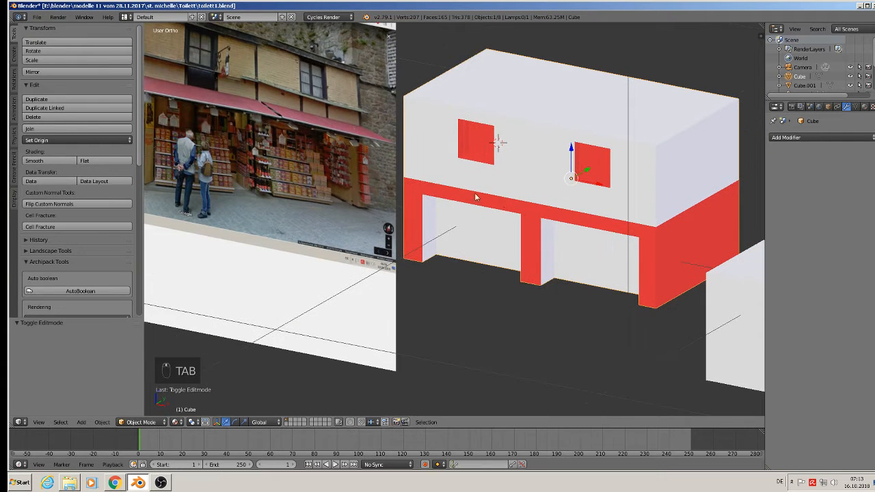
pyautogui.click(36, 16)
pyautogui.click(68, 88)
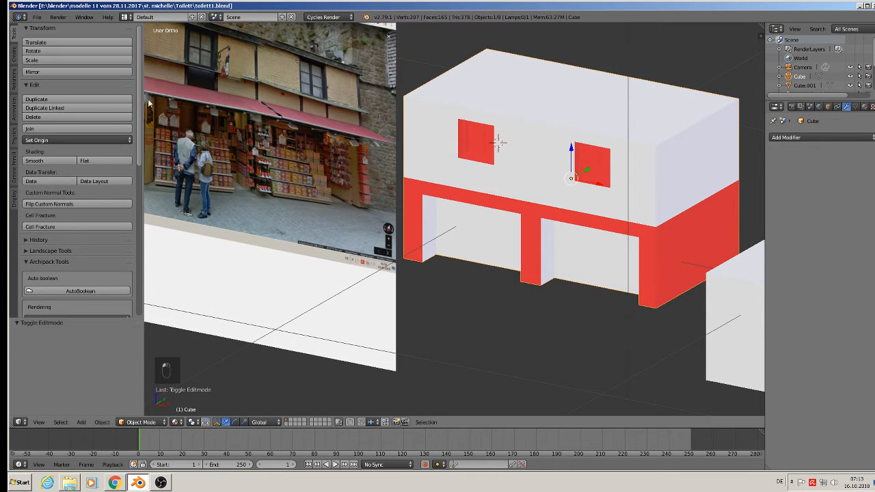
# Add a cube at the top centre of the facade in front view and scale it to about -0.016.
pyautogui.moveTo(259, 116); pyautogui.dragTo(369, 188, button='middle')
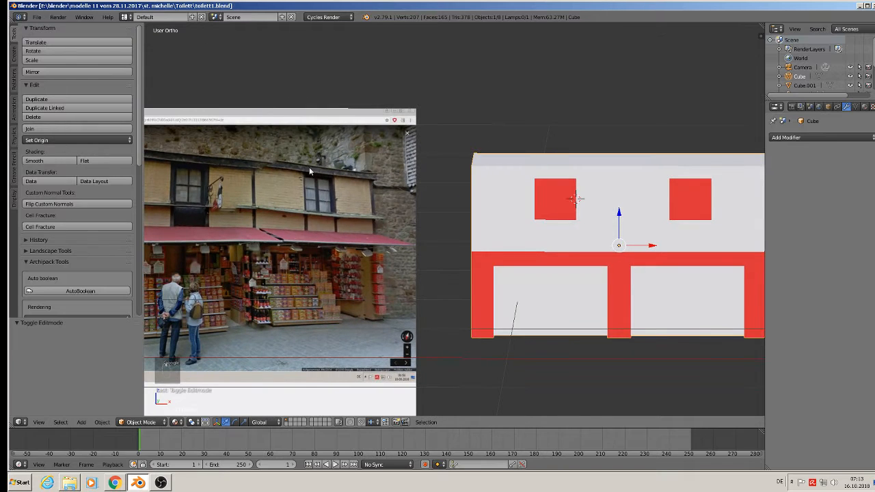
pyautogui.keyDown('shift'); pyautogui.moveTo(483, 198); pyautogui.dragTo(441, 158, button='middle'); pyautogui.keyUp('shift')
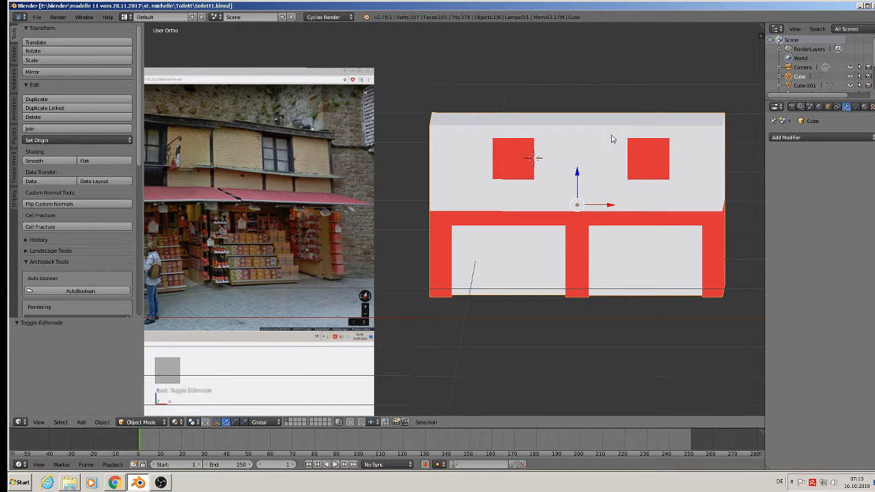
pyautogui.moveTo(582, 139); pyautogui.dragTo(582, 134, button='middle')
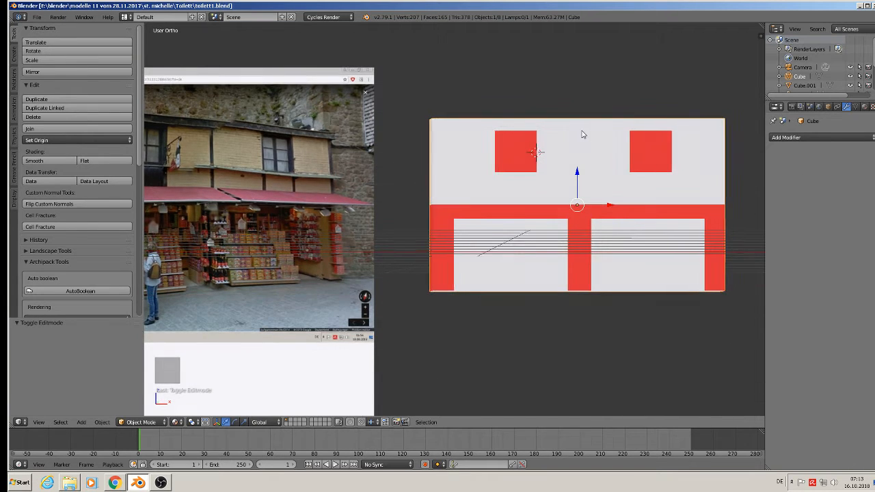
pyautogui.press('KP_1')
pyautogui.click(581, 125)
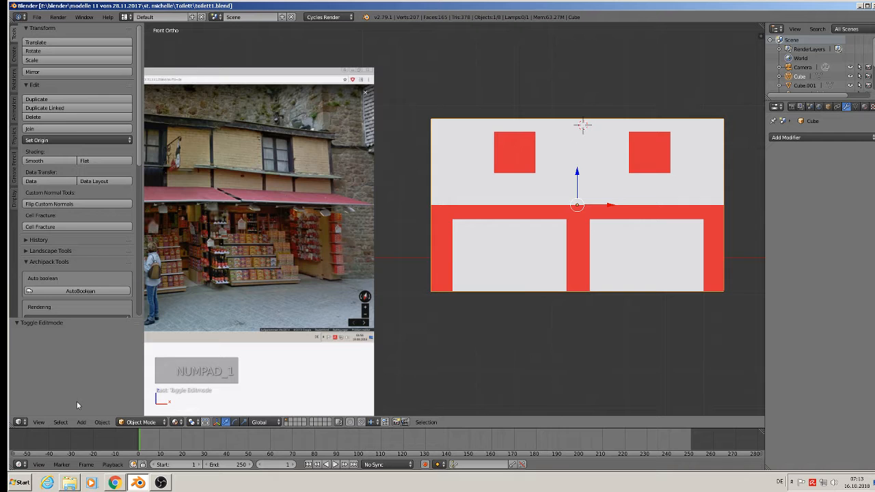
pyautogui.click(80, 422)
pyautogui.moveTo(96, 410)
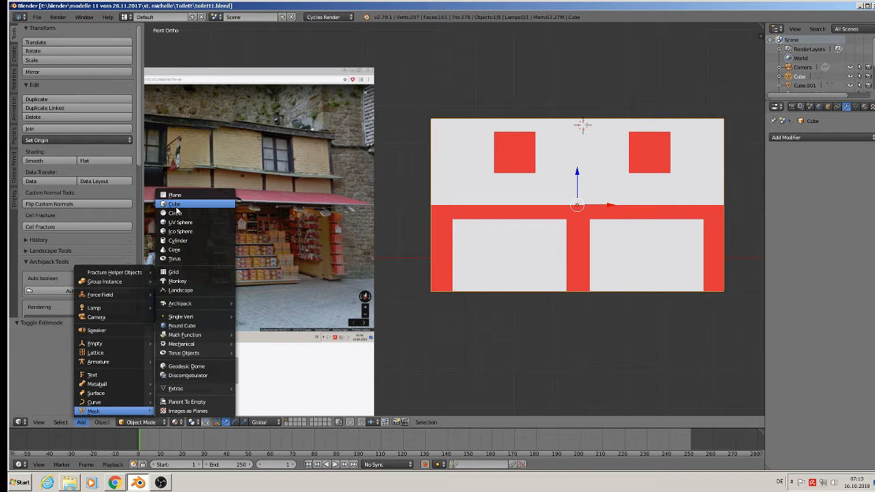
pyautogui.click(175, 205)
pyautogui.press('s')
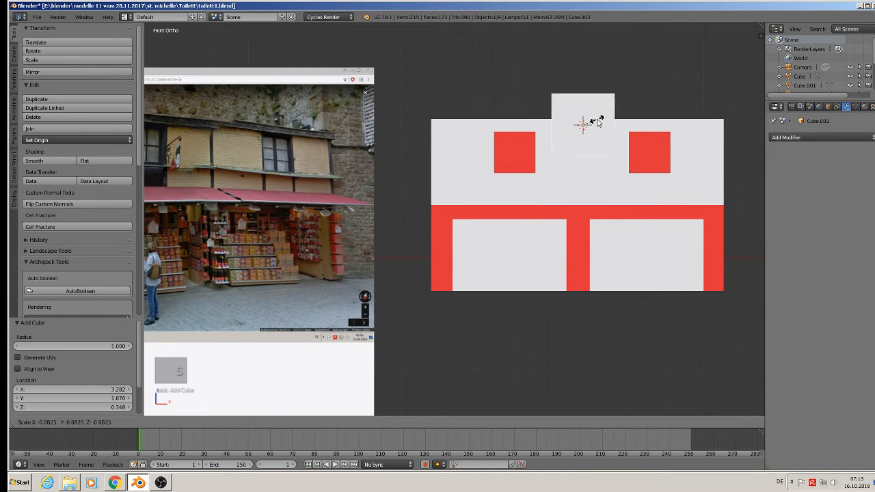
pyautogui.click(586, 125)
# Stretch the small cube to about 24.117 along X across the facade's top edge and shift it about -0.018 along X.
pyautogui.scroll(1, 607, 134)
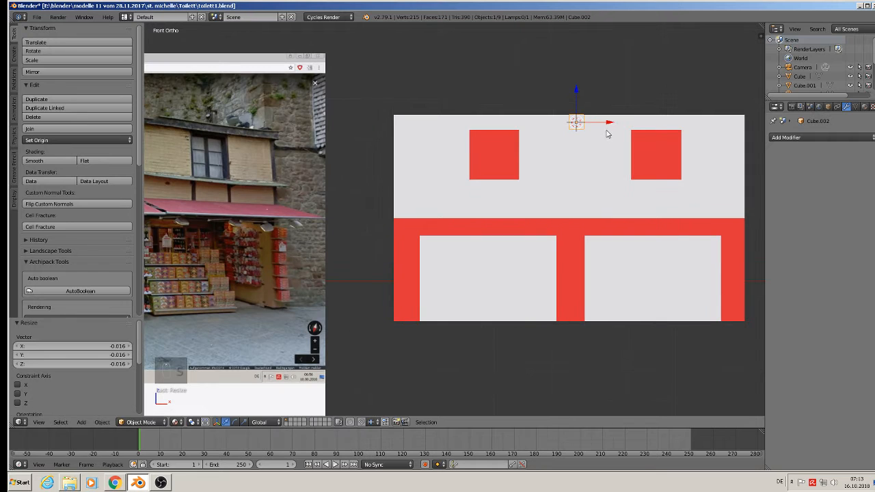
pyautogui.press('s')
pyautogui.press('x')
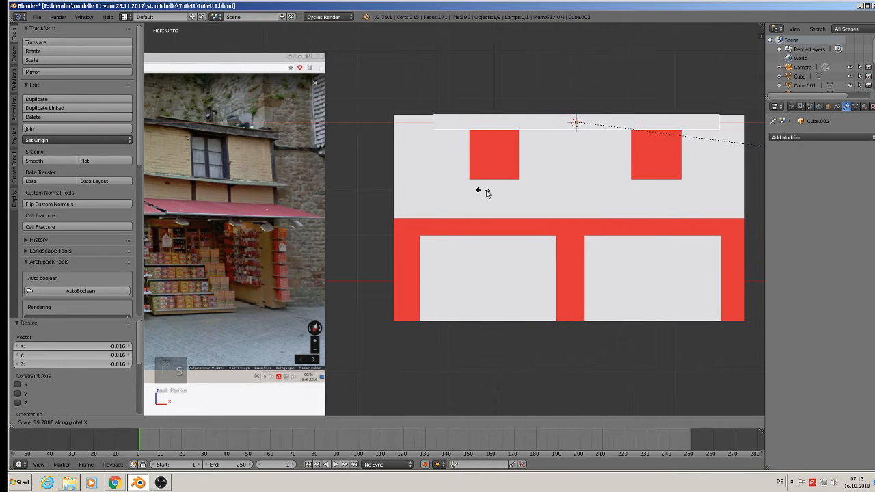
pyautogui.click(589, 210)
pyautogui.press('g')
pyautogui.press('x')
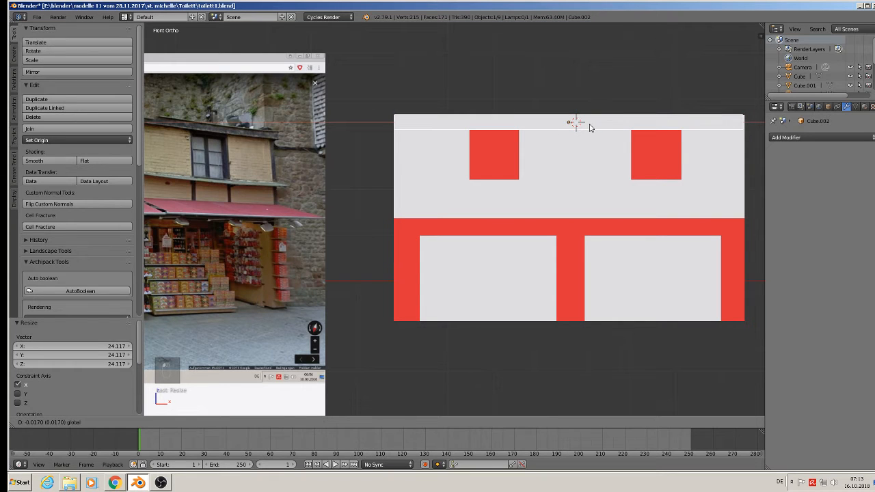
pyautogui.click(589, 128)
# Widen the top beam to about 1.038 along X so it overhangs both sides, and nudge it 0.003 along X.
pyautogui.press('s')
pyautogui.press('x')
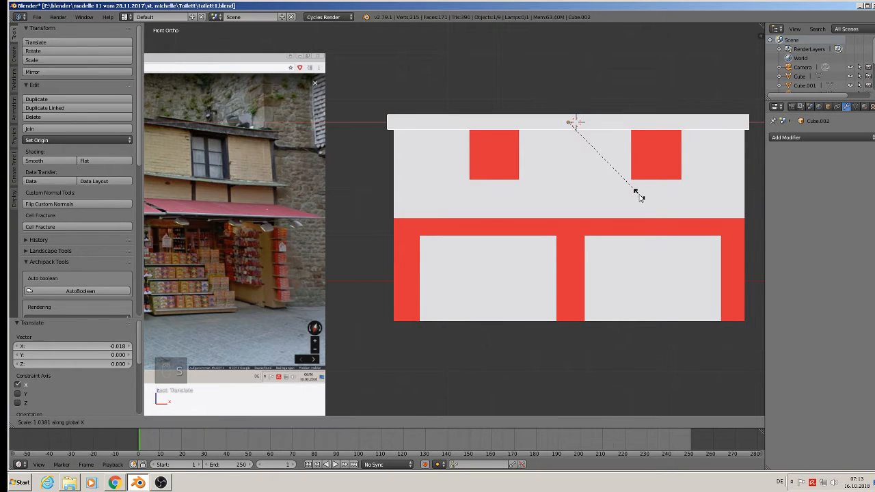
pyautogui.click(637, 193)
pyautogui.moveTo(591, 123); pyautogui.dragTo(592, 127)
pyautogui.moveTo(592, 128); pyautogui.dragTo(621, 180, button='middle')
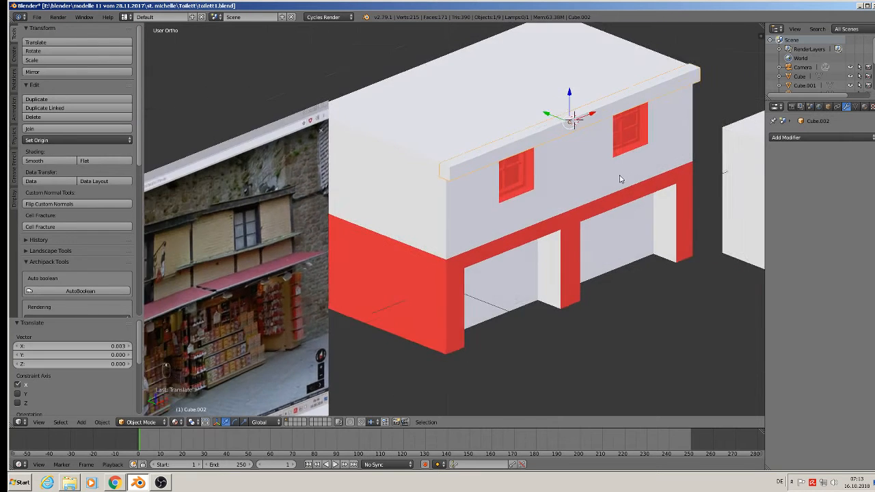
# Move the top beam -0.111 along Y so it stands clear in front of the facade.
pyautogui.scroll(5, 506, 79)
pyautogui.moveTo(506, 79); pyautogui.dragTo(529, 199, button='middle')
pyautogui.scroll(3, 473, 198)
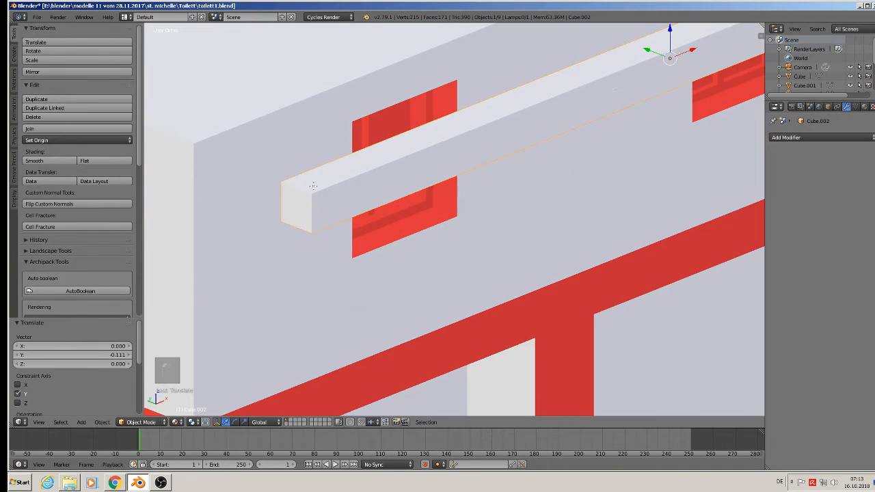
# Divide the beam along its length with one loop cut across its depth and two across its height.
pyautogui.press('Tab')
pyautogui.scroll(1, 314, 206)
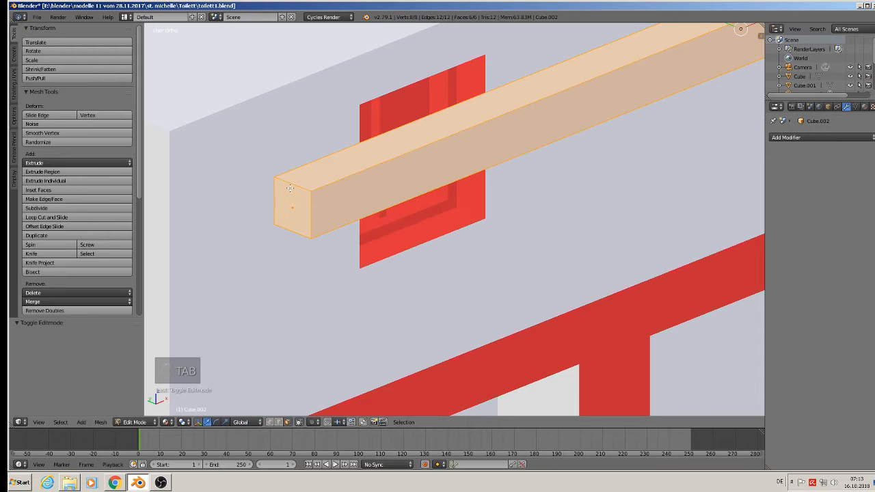
pyautogui.hotkey('ctrl', 'r')
pyautogui.click(288, 188)
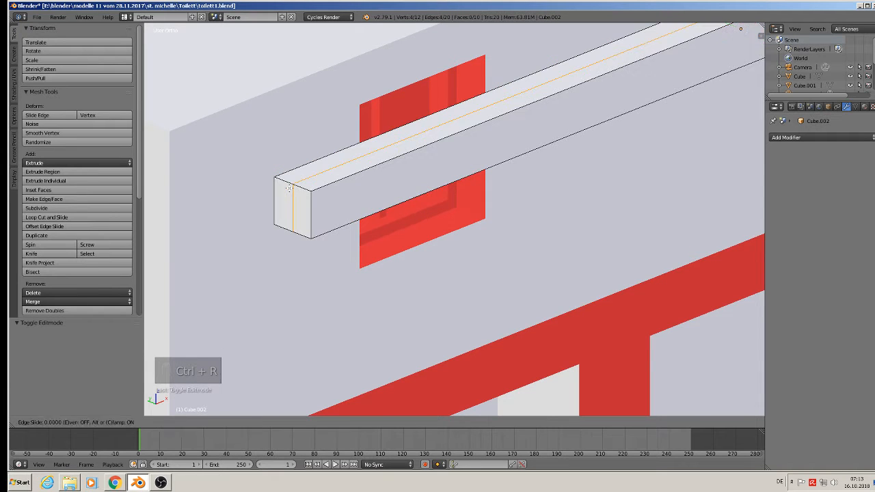
pyautogui.hotkey('ctrl', 'r')
pyautogui.scroll(1, 319, 208)
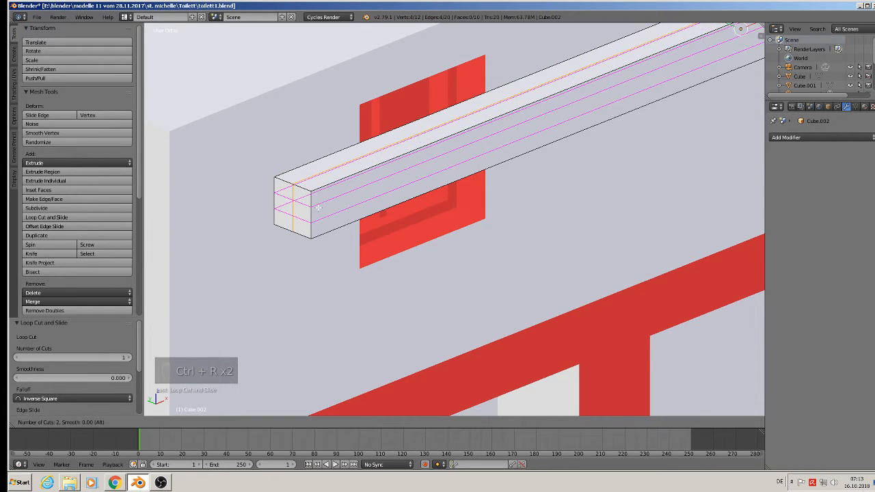
pyautogui.click(318, 207)
pyautogui.click(318, 208)
pyautogui.scroll(-2, 324, 212)
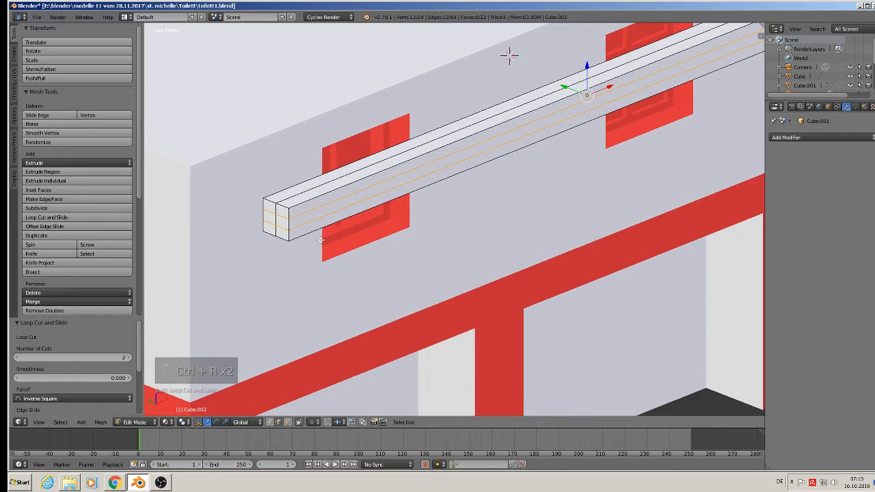
pyautogui.scroll(1, 317, 242)
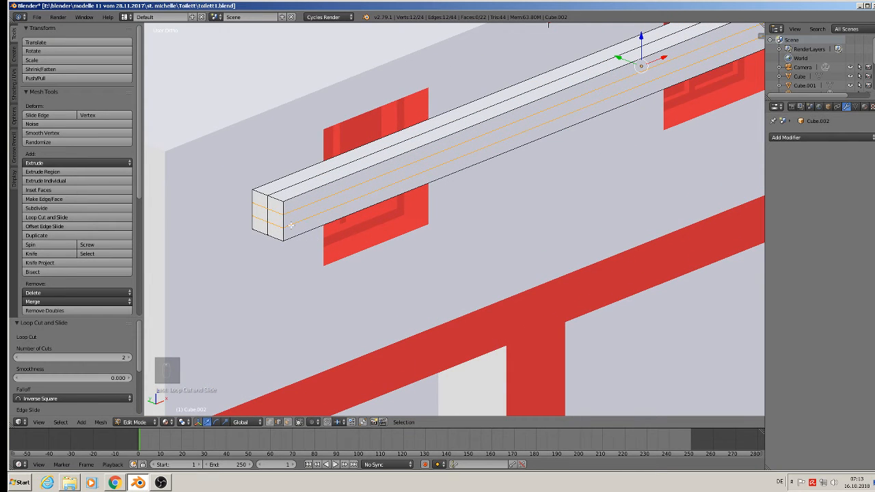
# Spread the beam's two horizontal edge loops apart, moving the upper one towards the top and the lower one -0.005 along Z.
pyautogui.click(287, 423)
pyautogui.rightClick(656, 70)
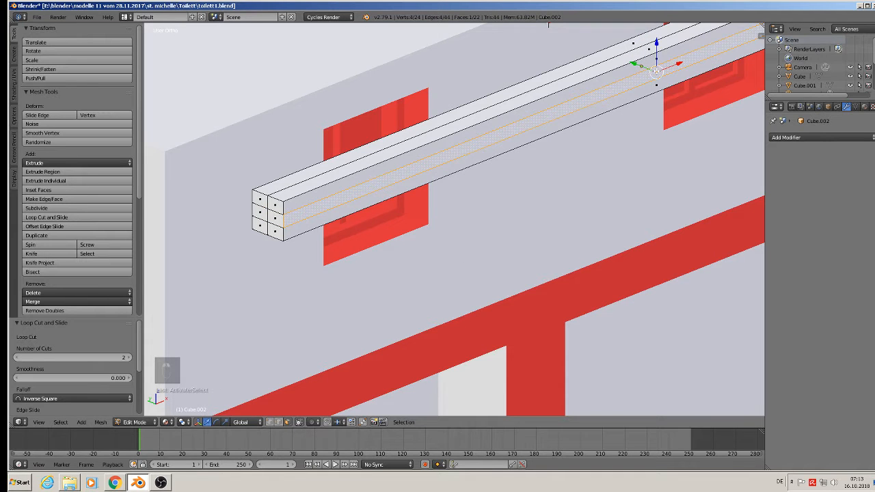
pyautogui.moveTo(617, 126); pyautogui.dragTo(635, 127, button='middle')
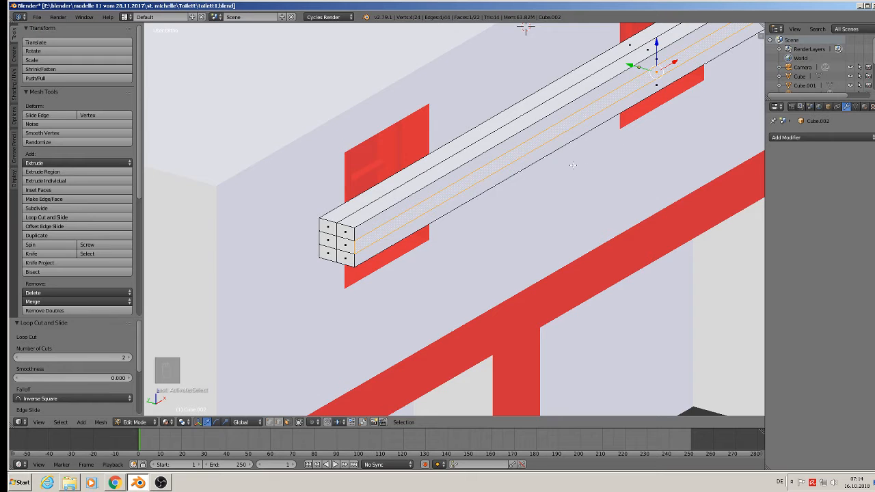
pyautogui.keyDown('shift'); pyautogui.moveTo(571, 165); pyautogui.dragTo(549, 177, button='middle'); pyautogui.keyUp('shift')
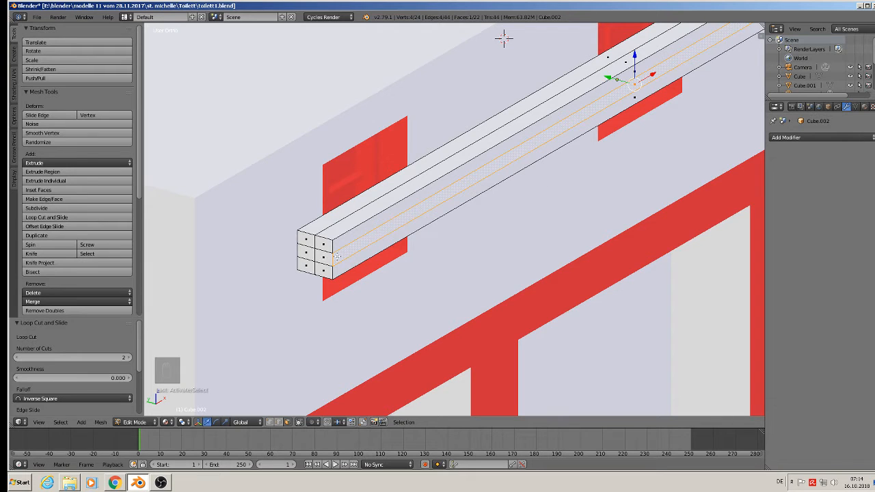
pyautogui.keyDown('alt'); pyautogui.rightClick(342, 245); pyautogui.keyUp('alt')
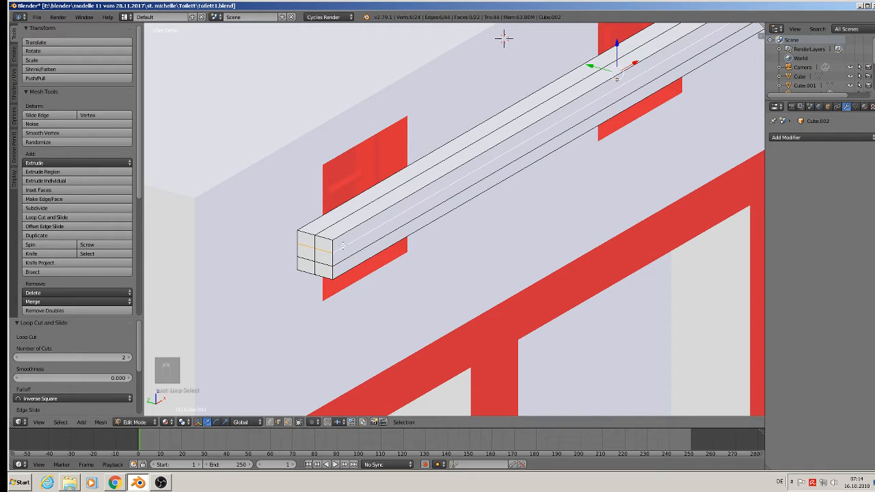
pyautogui.moveTo(617, 43); pyautogui.dragTo(620, 64)
pyautogui.keyDown('alt'); pyautogui.rightClick(352, 255); pyautogui.keyUp('alt')
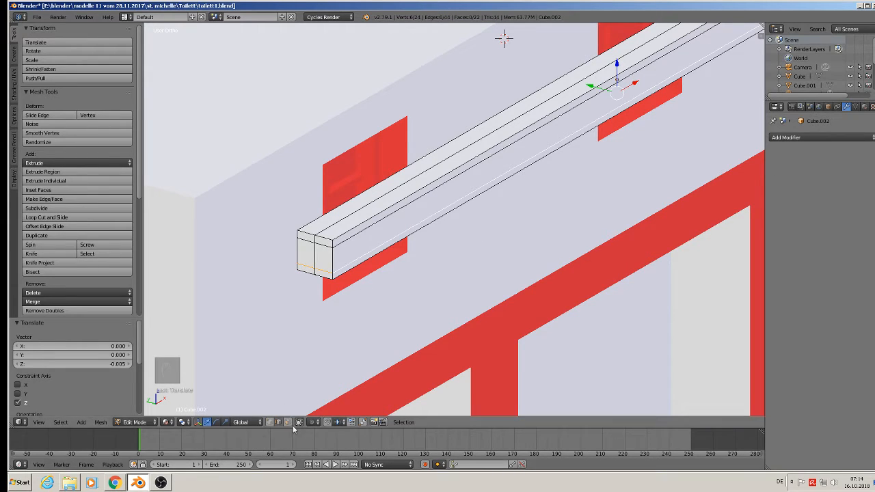
# Delete the short vertical edges at both ends of the beam's front middle strip to open a channel.
pyautogui.rightClick(332, 256)
pyautogui.scroll(-2, 333, 257)
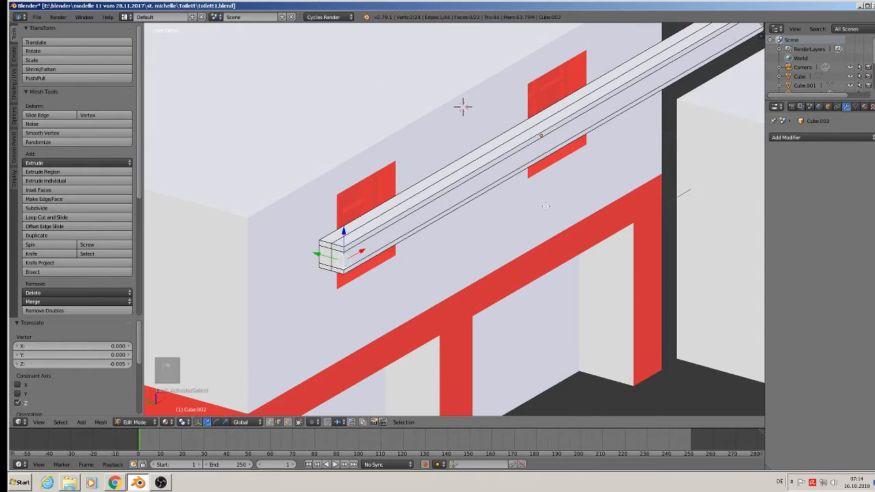
pyautogui.keyDown('shift'); pyautogui.moveTo(698, 108); pyautogui.dragTo(475, 211, button='middle'); pyautogui.keyUp('shift')
pyautogui.keyDown('shift'); pyautogui.rightClick(501, 166); pyautogui.keyUp('shift')
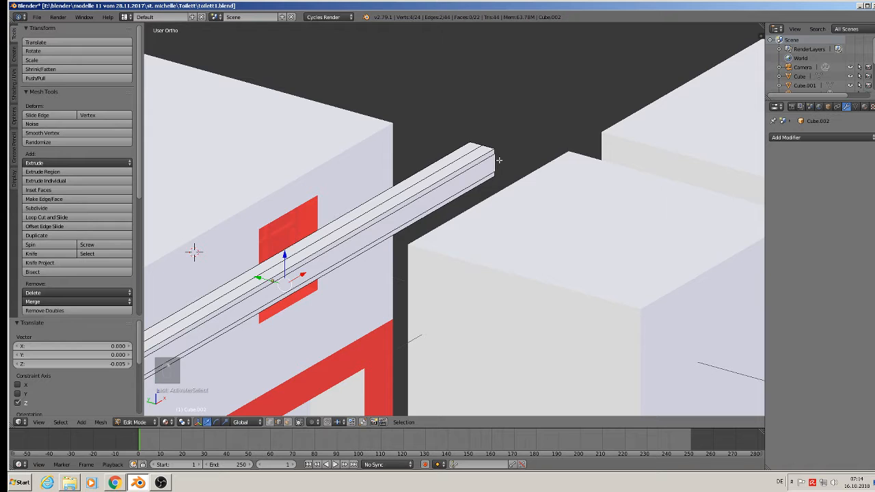
pyautogui.press('x')
pyautogui.click(493, 173)
# Fill the open upper side of the beam's lower flange with a new face.
pyautogui.keyDown('shift'); pyautogui.moveTo(518, 184); pyautogui.dragTo(600, 124, button='middle'); pyautogui.keyUp('shift')
pyautogui.rightClick(573, 128)
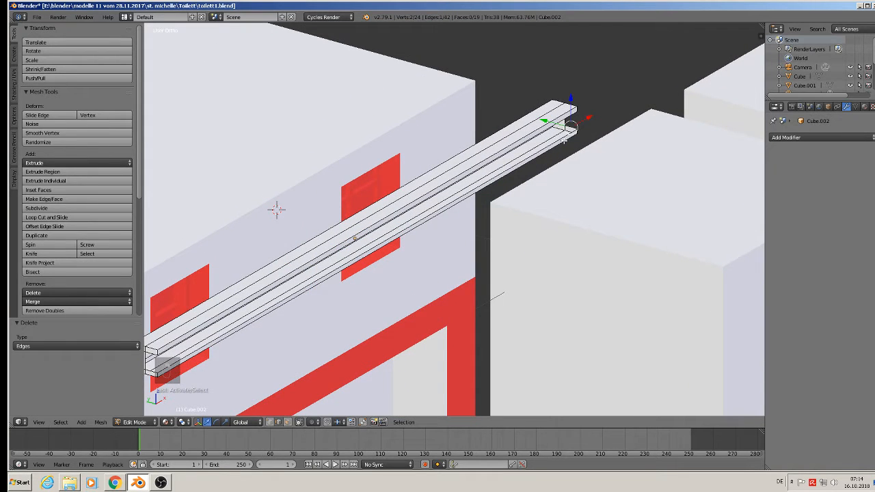
pyautogui.keyDown('shift'); pyautogui.rightClick(566, 141); pyautogui.keyUp('shift')
pyautogui.rightClick(567, 136)
pyautogui.rightClick(573, 128)
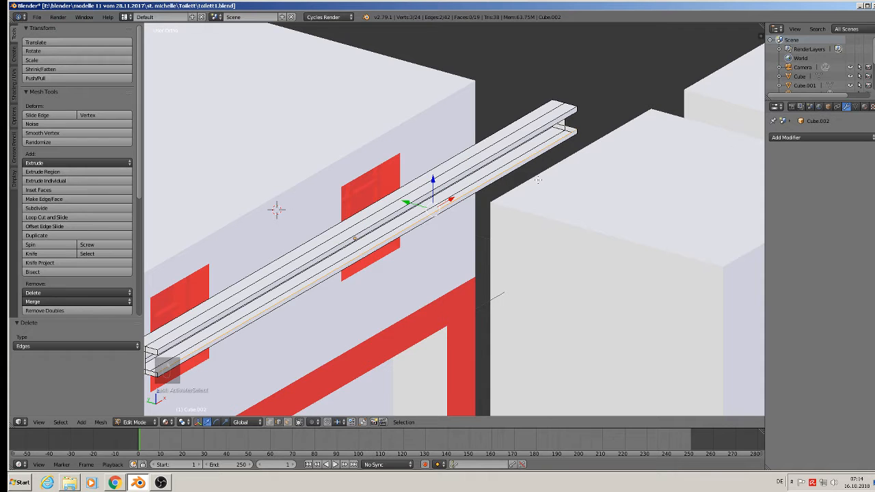
pyautogui.keyDown('shift'); pyautogui.moveTo(417, 252); pyautogui.dragTo(669, 126, button='middle'); pyautogui.keyUp('shift')
pyautogui.scroll(2, 407, 241)
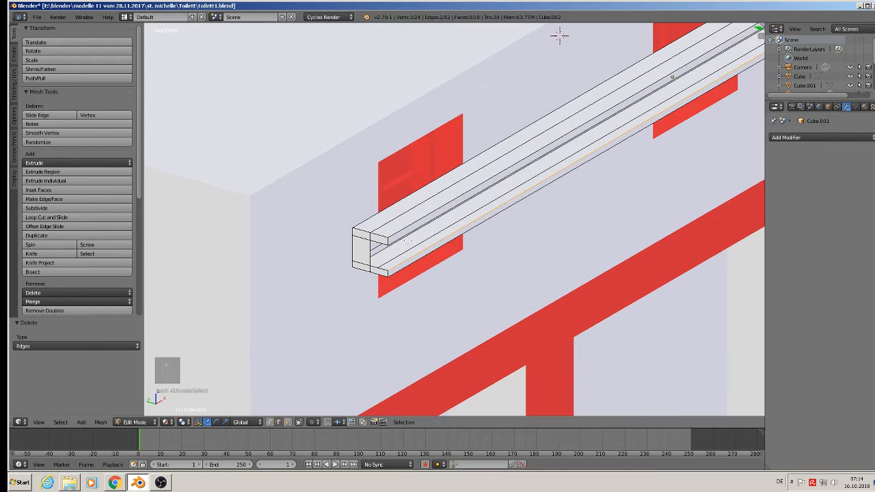
pyautogui.keyDown('shift'); pyautogui.rightClick(672, 78); pyautogui.keyUp('shift')
pyautogui.press('f')
pyautogui.moveTo(558, 33); pyautogui.dragTo(327, 210, button='middle')
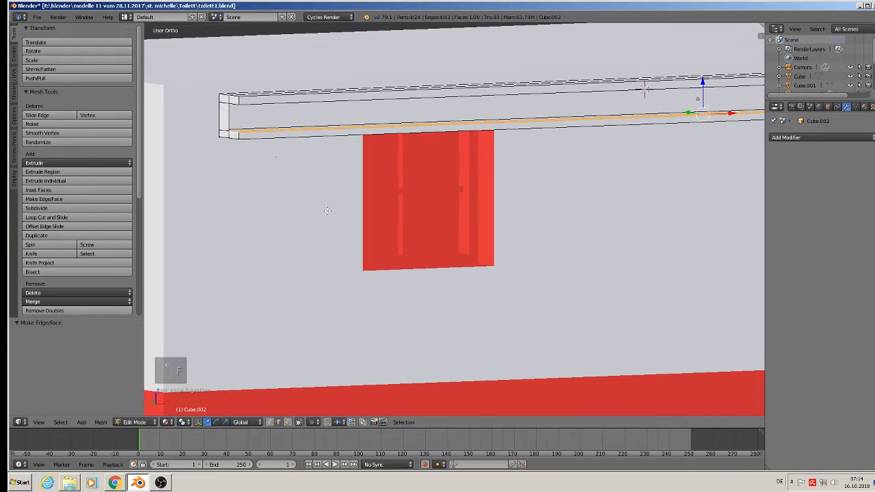
# Fill the open back of the beam's channel with a face between its two long inner edges.
pyautogui.rightClick(244, 138)
pyautogui.moveTo(287, 143); pyautogui.dragTo(179, 244, button='middle')
pyautogui.keyDown('shift'); pyautogui.rightClick(299, 118); pyautogui.keyUp('shift')
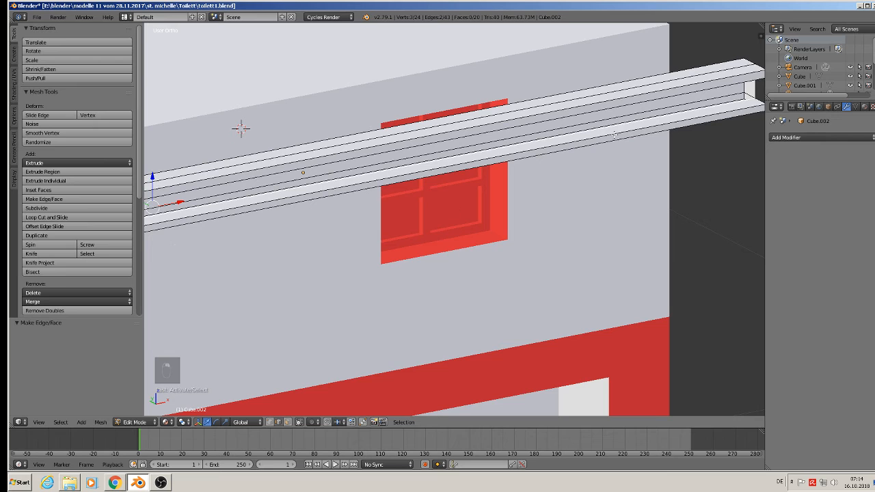
pyautogui.keyDown('shift'); pyautogui.rightClick(753, 91); pyautogui.keyUp('shift')
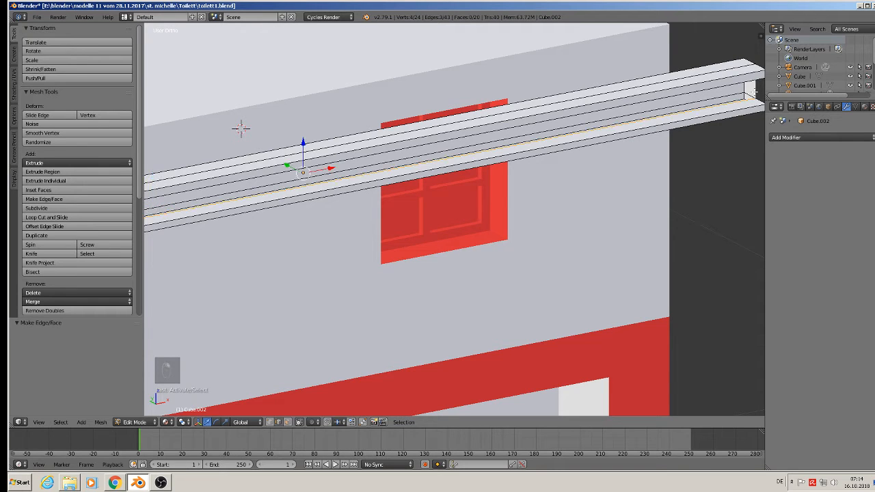
pyautogui.press('f')
pyautogui.moveTo(720, 106); pyautogui.dragTo(587, 107, button='middle')
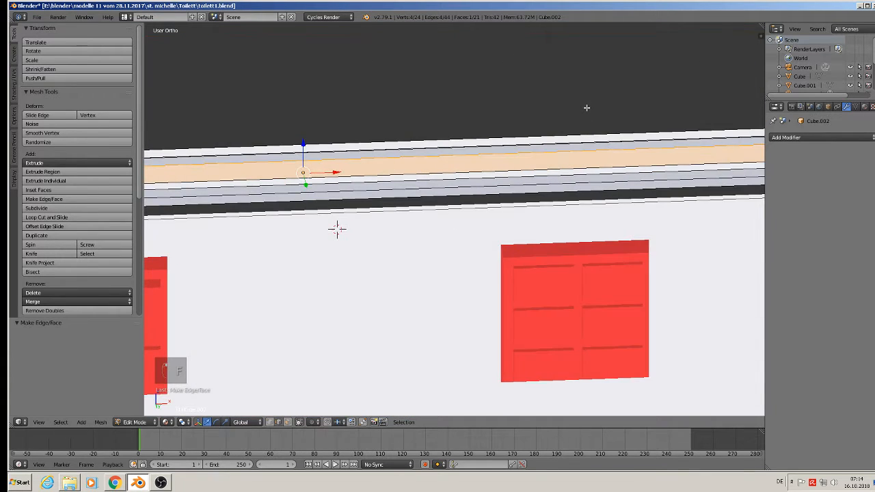
# Fill the open underside of the beam's upper flange with a face and return to Object Mode.
pyautogui.rightClick(475, 156)
pyautogui.moveTo(476, 156); pyautogui.dragTo(411, 139, button='middle')
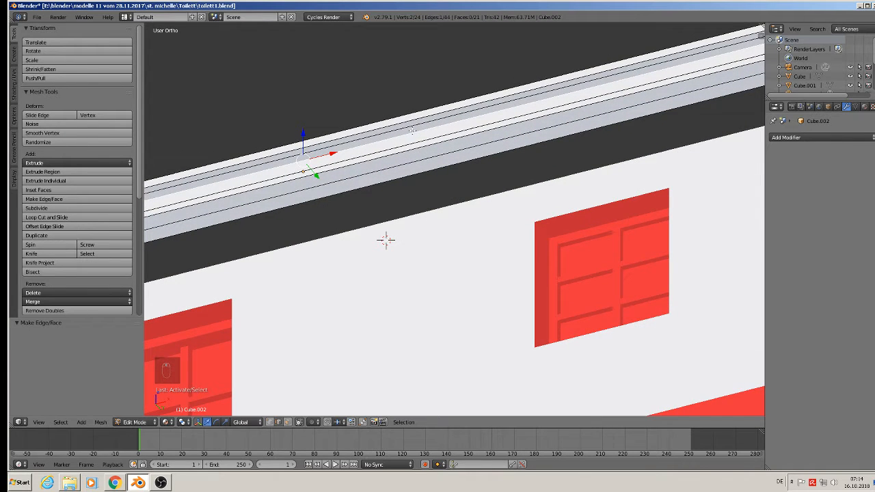
pyautogui.keyDown('shift'); pyautogui.rightClick(412, 129); pyautogui.keyUp('shift')
pyautogui.press('f')
pyautogui.press('Tab')
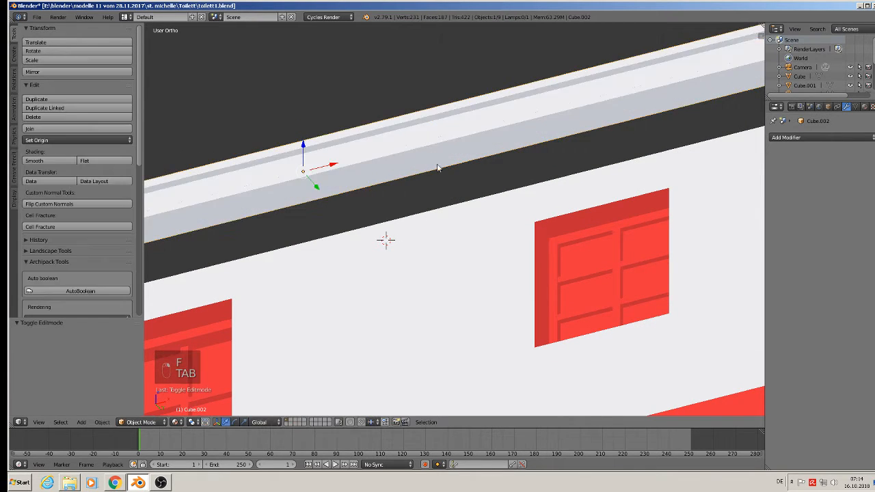
# Move the profiled beam about 0.1 along Y back against the facade's top edge and deselect it.
pyautogui.moveTo(437, 166); pyautogui.dragTo(415, 183, button='middle')
pyautogui.press('g')
pyautogui.press('y')
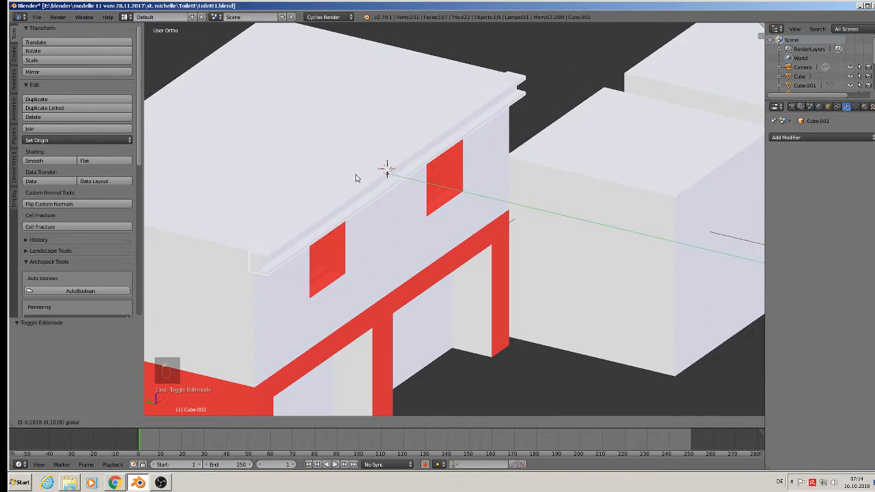
pyautogui.moveTo(350, 174); pyautogui.dragTo(350, 178)
pyautogui.moveTo(351, 179); pyautogui.dragTo(300, 171, button='middle')
pyautogui.press('a')
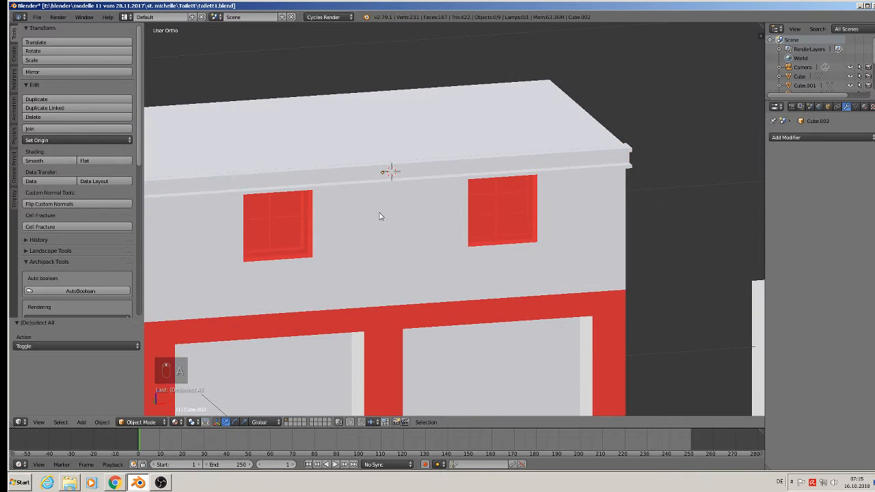
# Save the building with its profiled top beam to the current file, toilett1.blend.
pyautogui.scroll(-3, 390, 217)
pyautogui.keyDown('shift'); pyautogui.moveTo(429, 219); pyautogui.dragTo(522, 191, button='middle'); pyautogui.keyUp('shift')
pyautogui.moveTo(522, 192); pyautogui.dragTo(482, 189, button='middle')
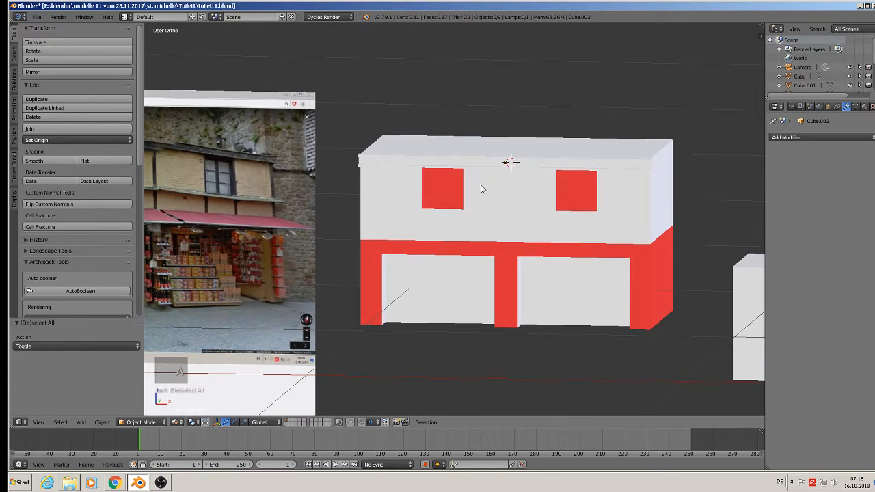
pyautogui.keyDown('shift'); pyautogui.moveTo(417, 234); pyautogui.dragTo(525, 209, button='middle'); pyautogui.keyUp('shift')
pyautogui.click(37, 17)
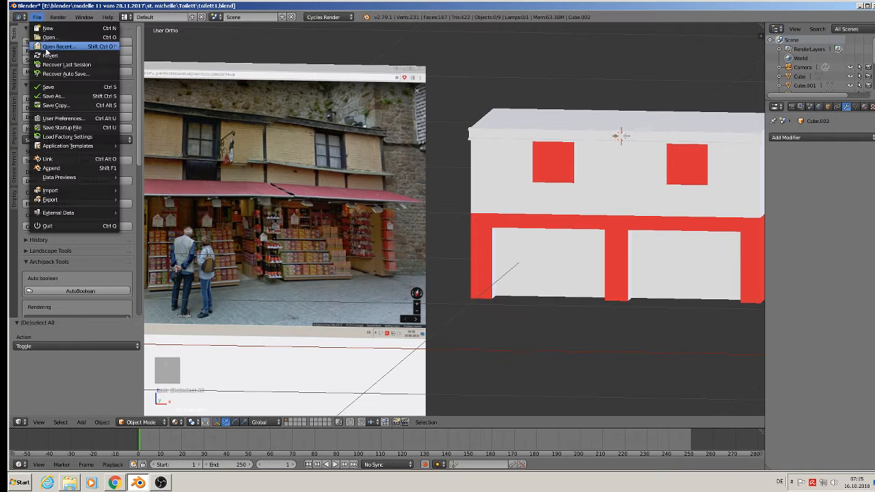
pyautogui.click(45, 90)
# Compare the model with the reference photo and place the 3D cursor on the upper facade, centred between the windows.
pyautogui.scroll(-1, 318, 117)
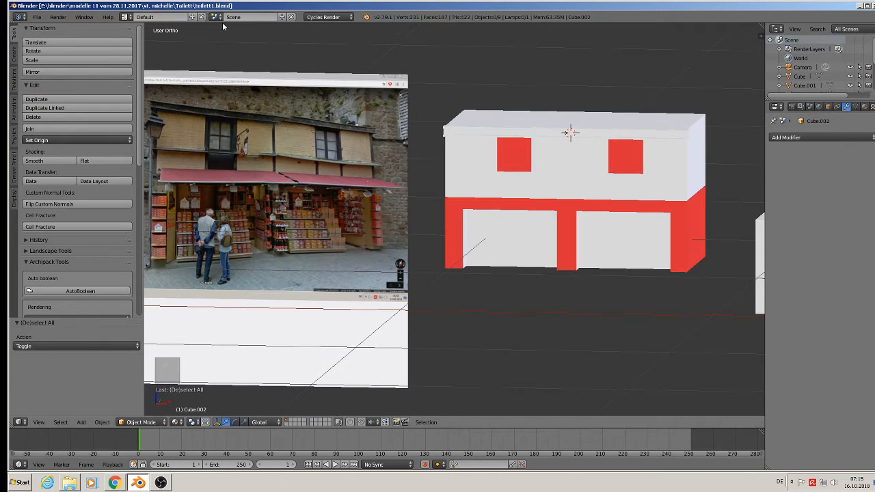
pyautogui.keyDown('shift'); pyautogui.moveTo(353, 206); pyautogui.dragTo(406, 166, button='middle'); pyautogui.keyUp('shift')
pyautogui.keyDown('shift'); pyautogui.moveTo(196, 200); pyautogui.dragTo(270, 186, button='middle'); pyautogui.keyUp('shift')
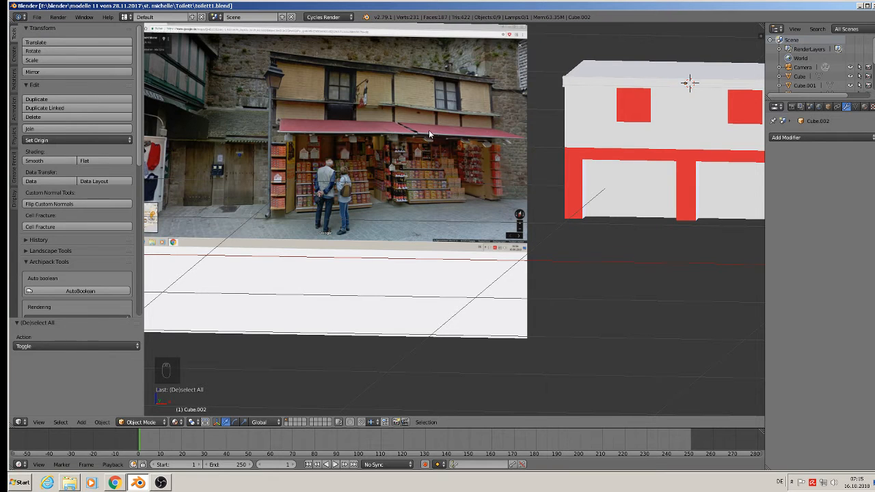
pyautogui.keyDown('shift'); pyautogui.moveTo(428, 130); pyautogui.dragTo(395, 140, button='middle'); pyautogui.keyUp('shift')
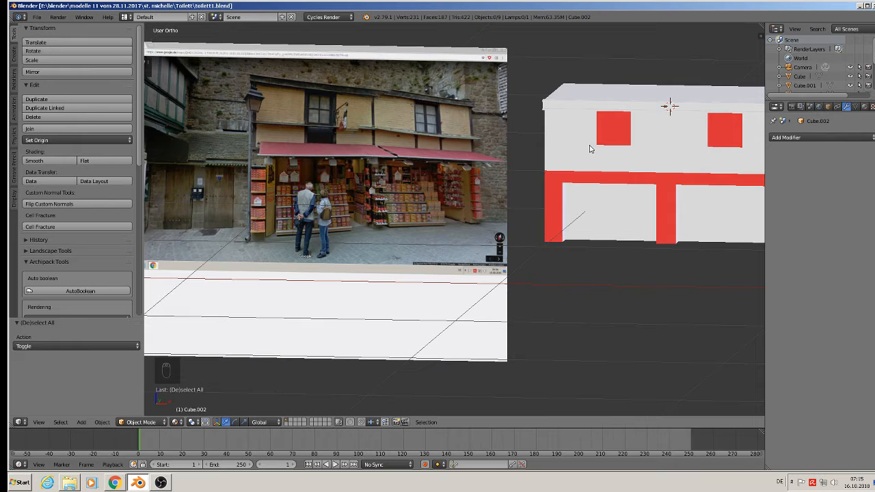
pyautogui.keyDown('shift'); pyautogui.moveTo(645, 157); pyautogui.dragTo(523, 173, button='middle'); pyautogui.keyUp('shift')
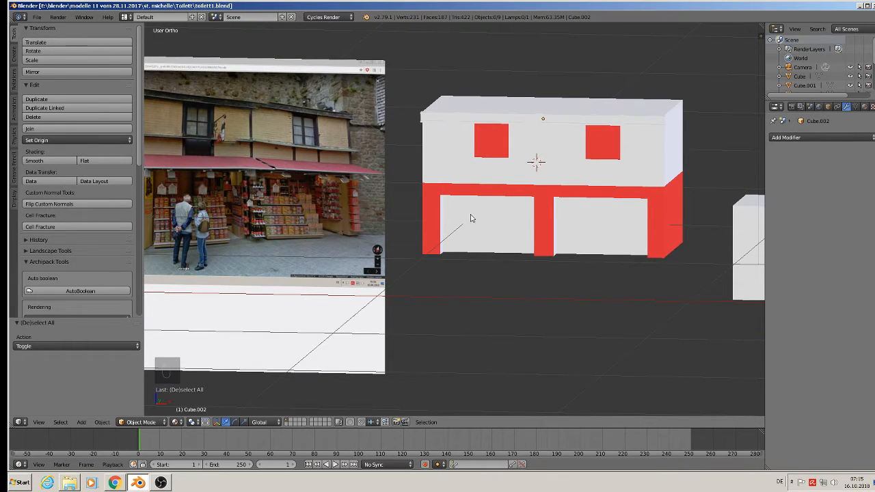
pyautogui.scroll(-2, 726, 236)
pyautogui.scroll(2, 711, 241)
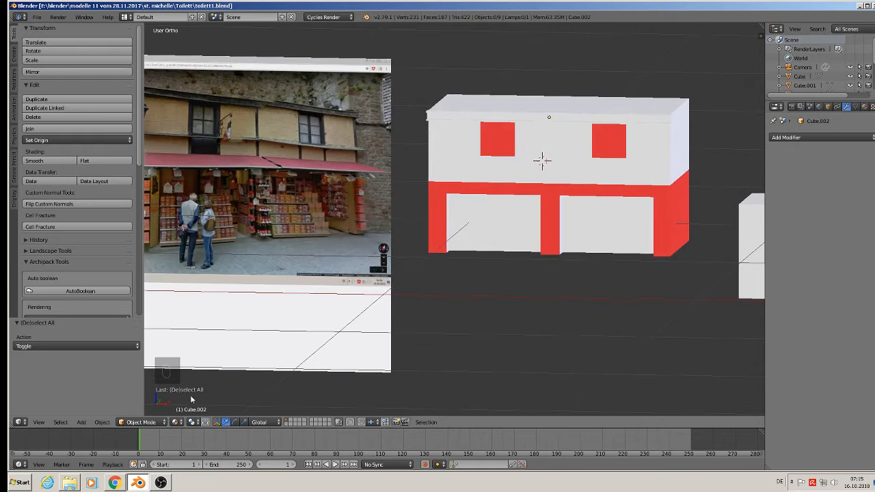
# Add a cube at the 3D cursor on the upper facade and scale it down to a tiny block, by 0.041 and about 0.185.
pyautogui.click(81, 422)
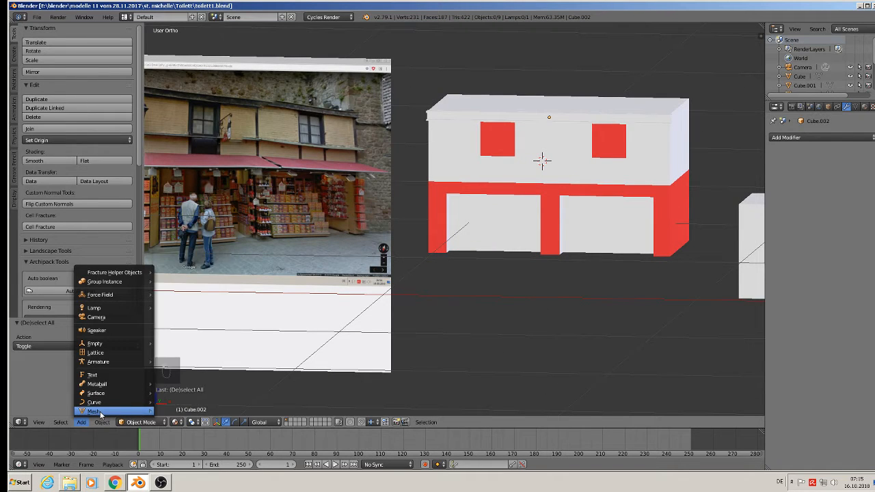
pyautogui.moveTo(101, 414)
pyautogui.click(207, 209)
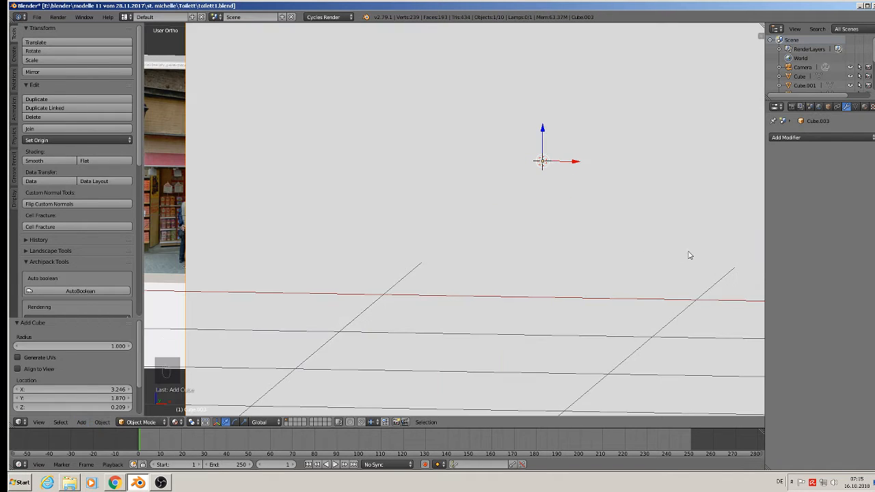
pyautogui.press('s')
pyautogui.click(551, 170)
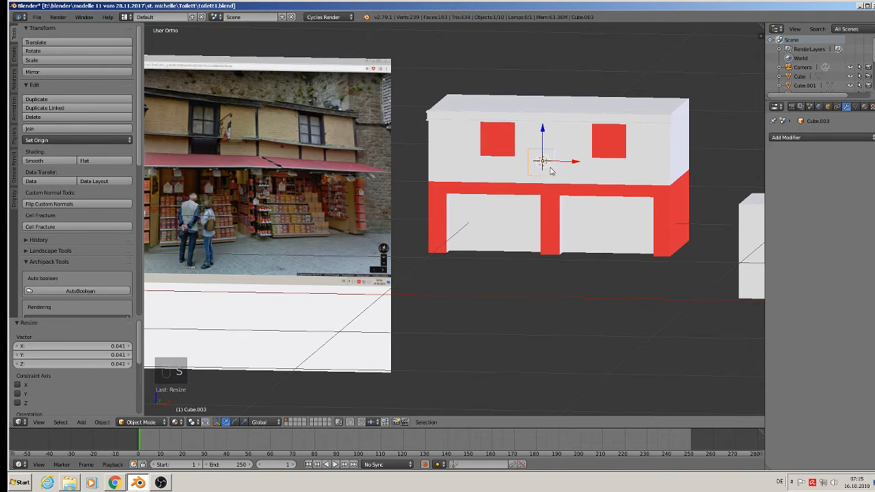
pyautogui.press('s')
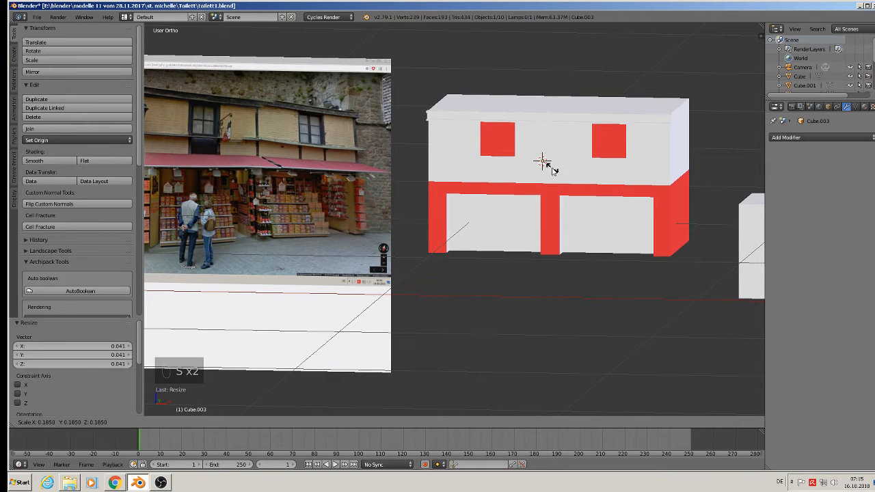
pyautogui.click(555, 171)
# Stretch the tiny block along X into a thin strip, scaling X by about 54.6, everything by 0.72, and X again by about 1.33.
pyautogui.press('s')
pyautogui.press('x')
pyautogui.click(659, 189)
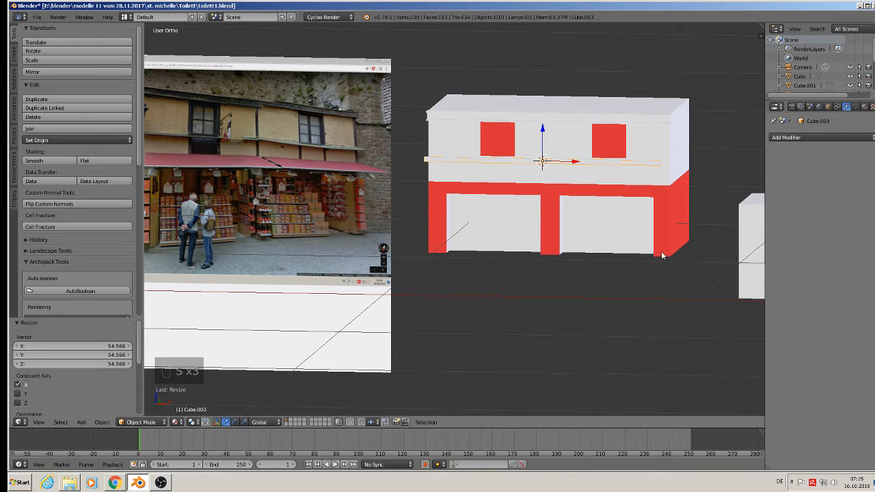
pyautogui.press('s')
pyautogui.click(614, 229)
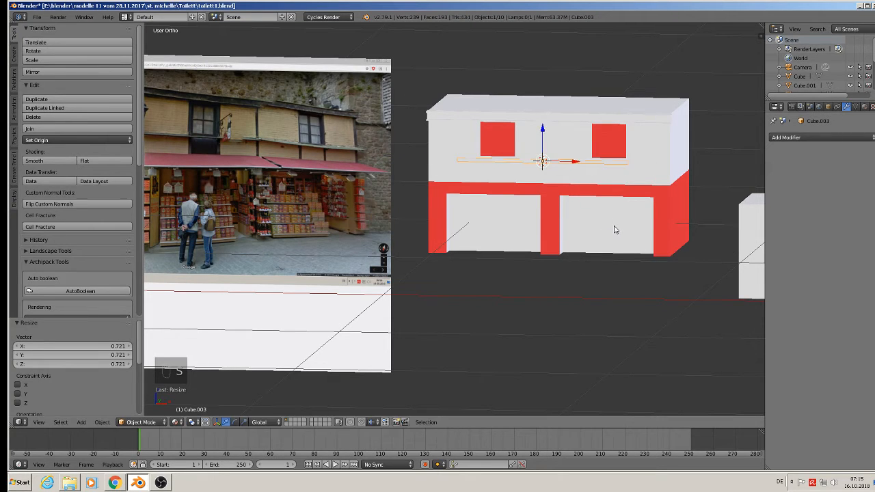
pyautogui.press('s')
pyautogui.press('x')
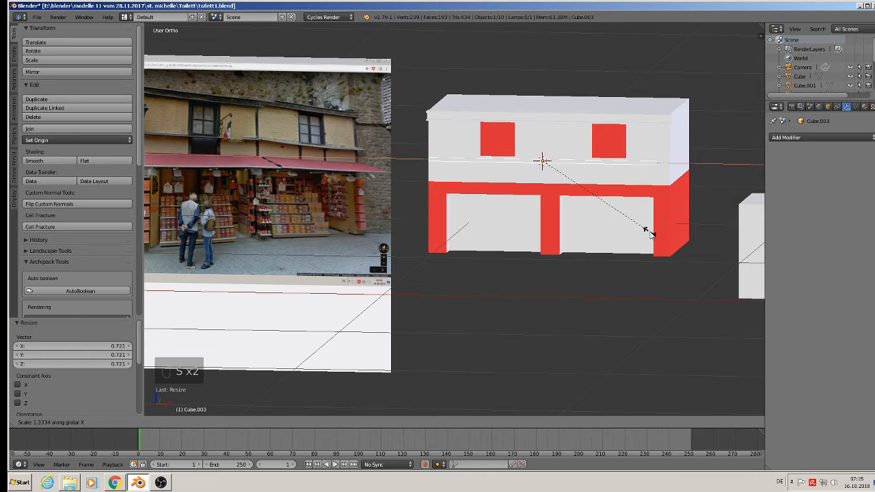
pyautogui.click(646, 229)
# Centre the strip beneath the windows by moving it 0.025 along X, widening it about 1.05 along X, and raising it 0.007.
pyautogui.moveTo(576, 163); pyautogui.dragTo(583, 166)
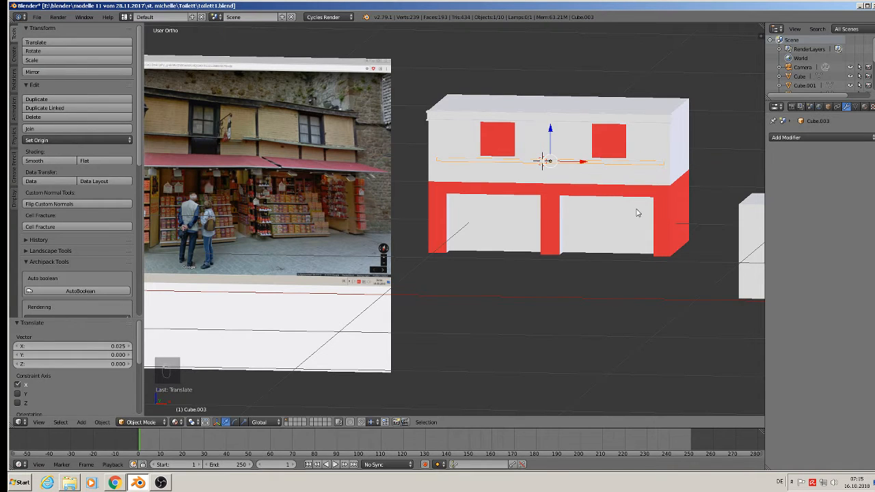
pyautogui.press('s')
pyautogui.press('x')
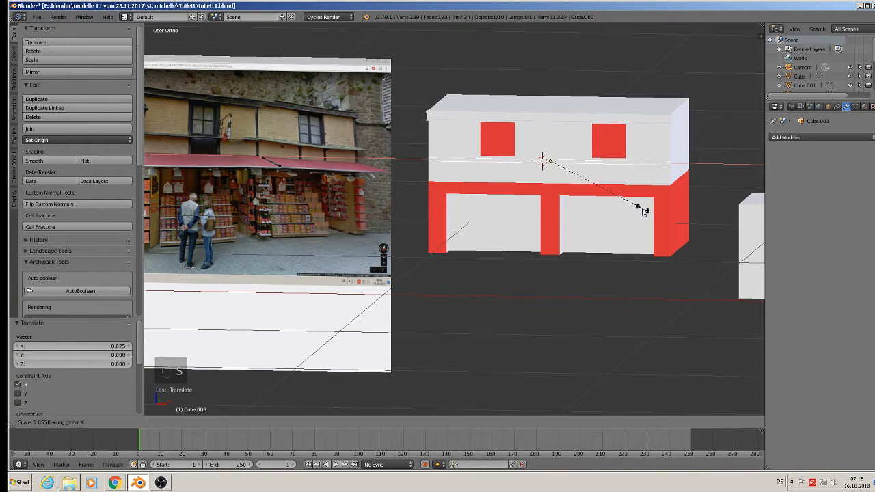
pyautogui.click(645, 211)
pyautogui.moveTo(557, 139); pyautogui.dragTo(552, 135)
# Fit the strip's ends to the facade corners by moving it about -0.003 along X and scaling it 1.011 along X.
pyautogui.keyDown('shift'); pyautogui.moveTo(503, 203); pyautogui.dragTo(500, 230, button='middle'); pyautogui.keyUp('shift')
pyautogui.scroll(1, 501, 228)
pyautogui.moveTo(502, 228); pyautogui.dragTo(539, 214, button='middle')
pyautogui.scroll(3, 495, 198)
pyautogui.moveTo(496, 198); pyautogui.dragTo(507, 215, button='middle')
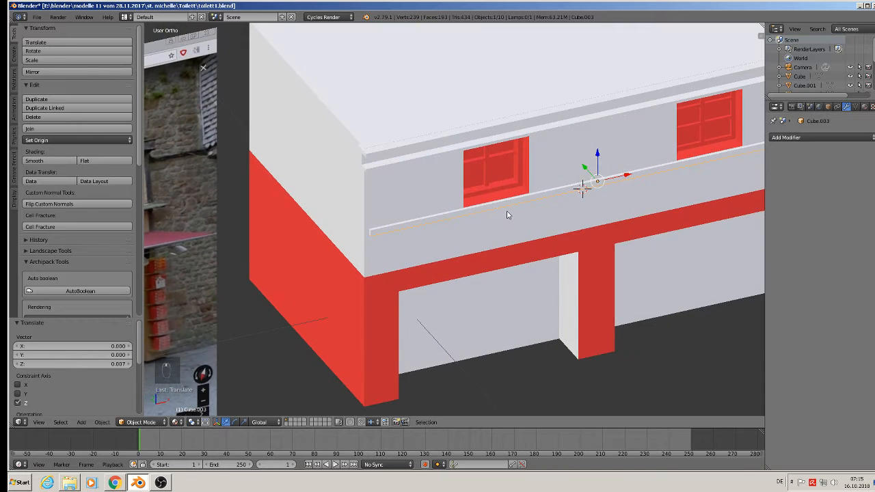
pyautogui.scroll(1, 508, 216)
pyautogui.scroll(-2, 577, 225)
pyautogui.keyDown('shift'); pyautogui.moveTo(588, 223); pyautogui.dragTo(503, 233, button='middle'); pyautogui.keyUp('shift')
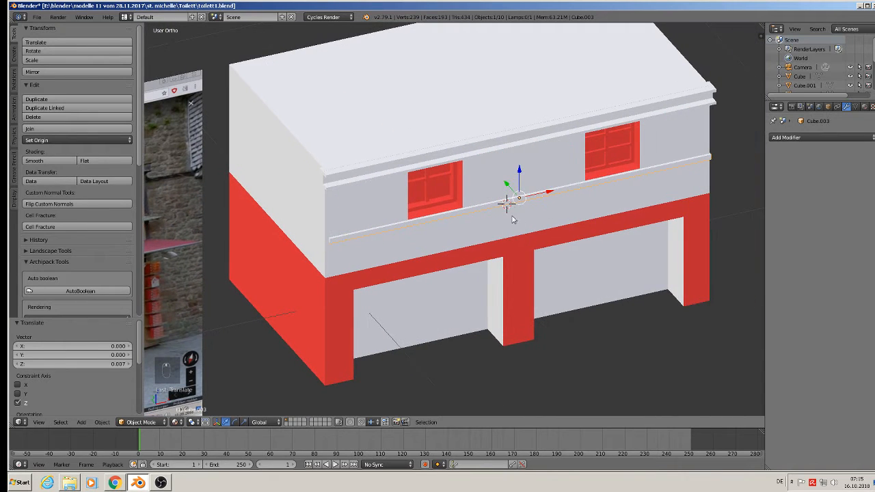
pyautogui.press('g')
pyautogui.press('x')
pyautogui.click(540, 197)
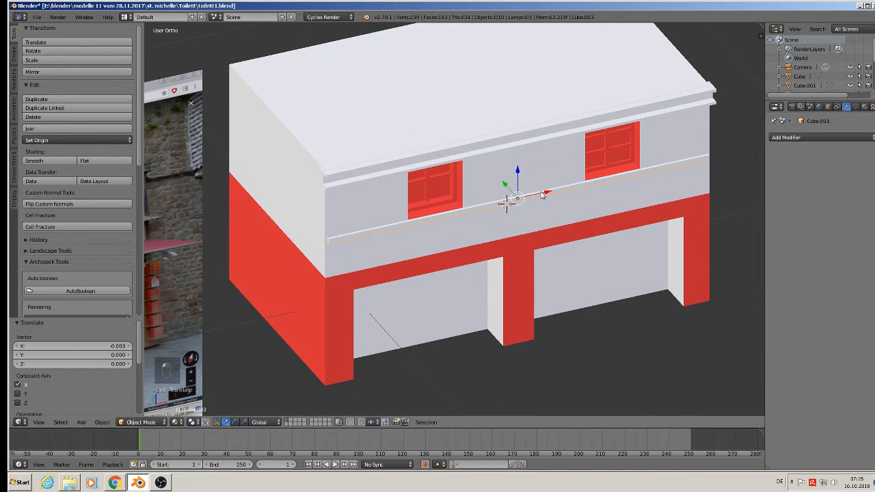
pyautogui.press('s')
pyautogui.press('x')
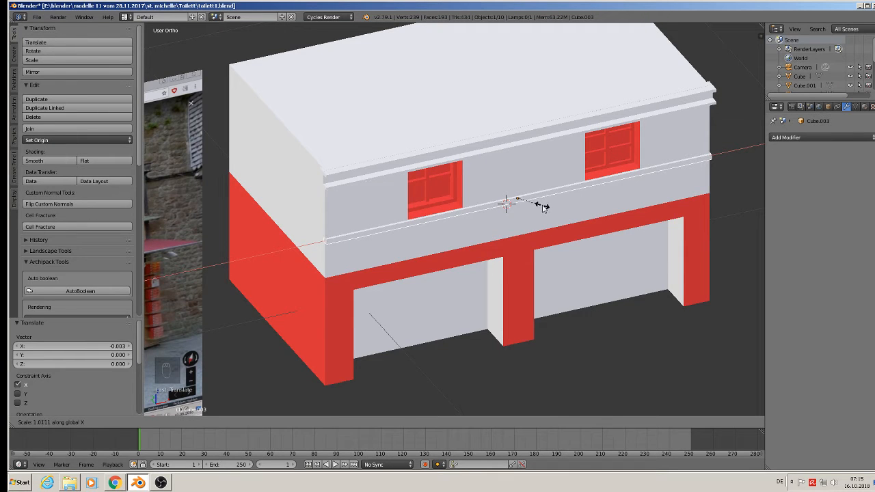
pyautogui.click(544, 209)
pyautogui.moveTo(458, 219); pyautogui.dragTo(440, 212, button='middle')
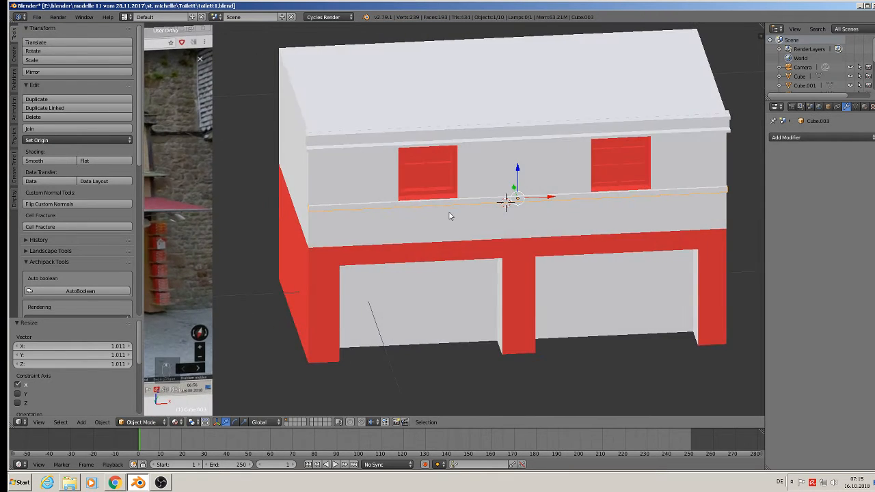
# Duplicate the strip about -0.221 along X to the left window's outer edge and rotate the copy 90° about Y.
pyautogui.hotkey('shift', 'd')
pyautogui.press('x')
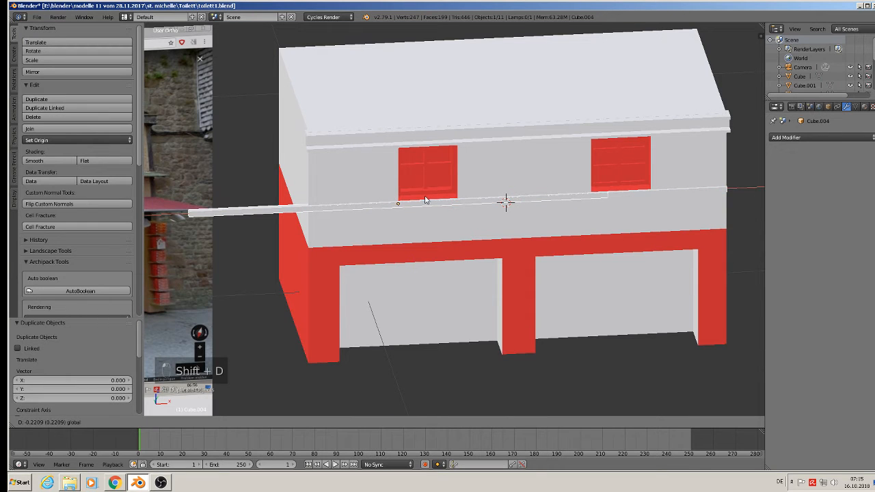
pyautogui.click(425, 199)
pyautogui.press('r')
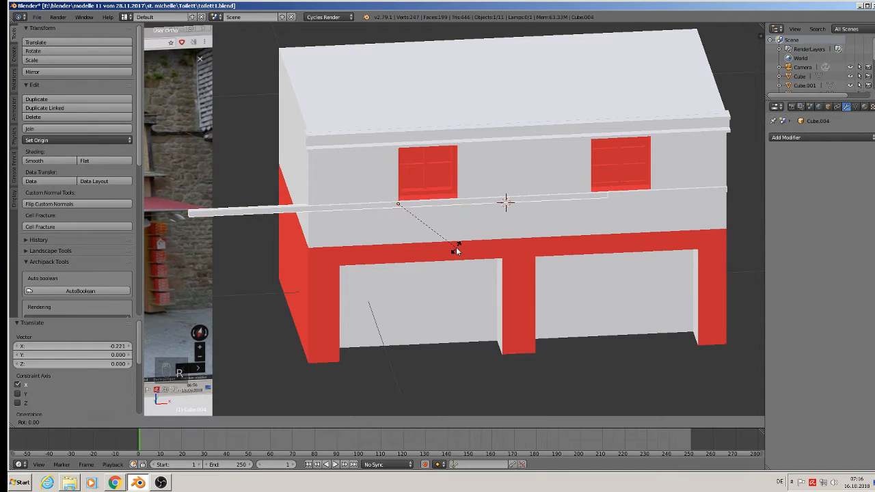
pyautogui.press('y')
pyautogui.press('9')
pyautogui.press('0')
pyautogui.press('Return')
# Shorten the upright copy to about 0.146 along Z and lower it 0.036 between the strip and the red lintel.
pyautogui.press('s')
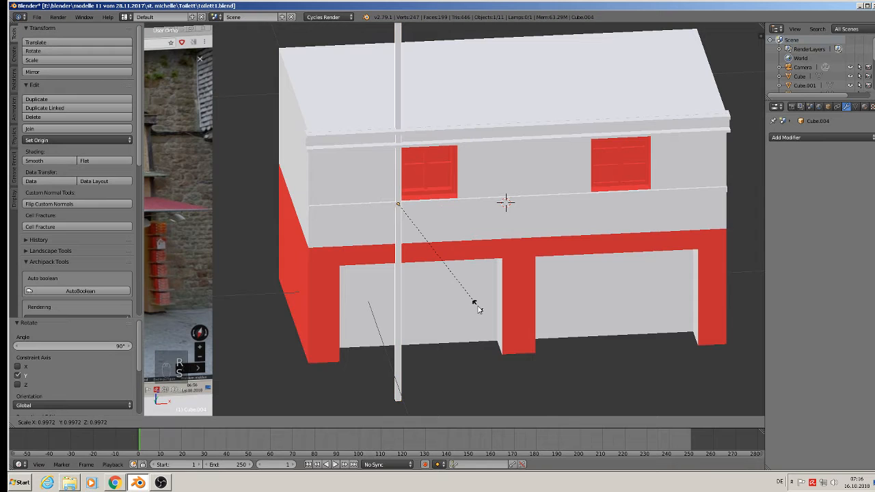
pyautogui.press('z')
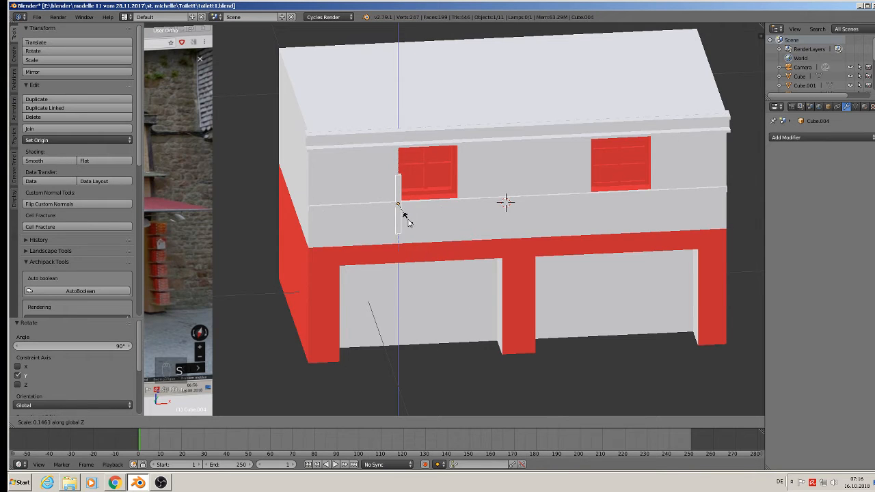
pyautogui.click(406, 221)
pyautogui.press('g')
pyautogui.press('z')
pyautogui.click(399, 196)
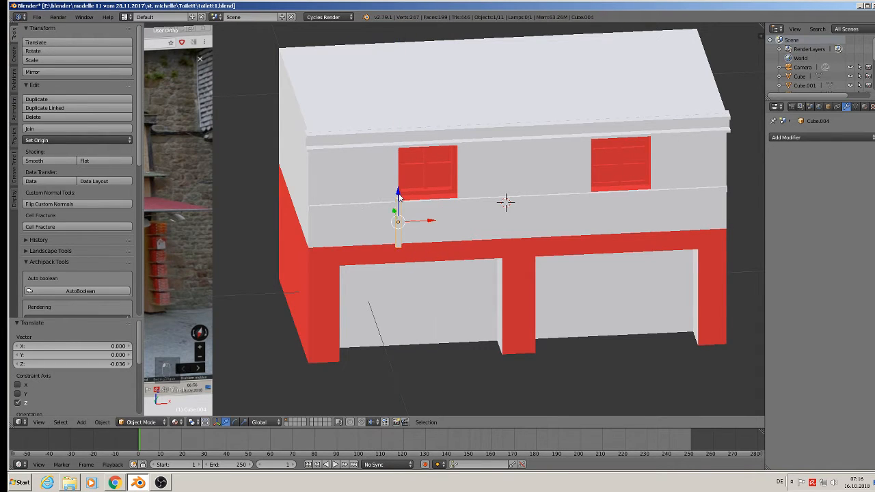
# Align the post with the left window's outer edge by moving it 0.004 along X, scaling Z by 0.86, and nudging it slightly along Y.
pyautogui.scroll(-3, 414, 238)
pyautogui.keyDown('shift'); pyautogui.moveTo(360, 235); pyautogui.dragTo(442, 220, button='middle'); pyautogui.keyUp('shift')
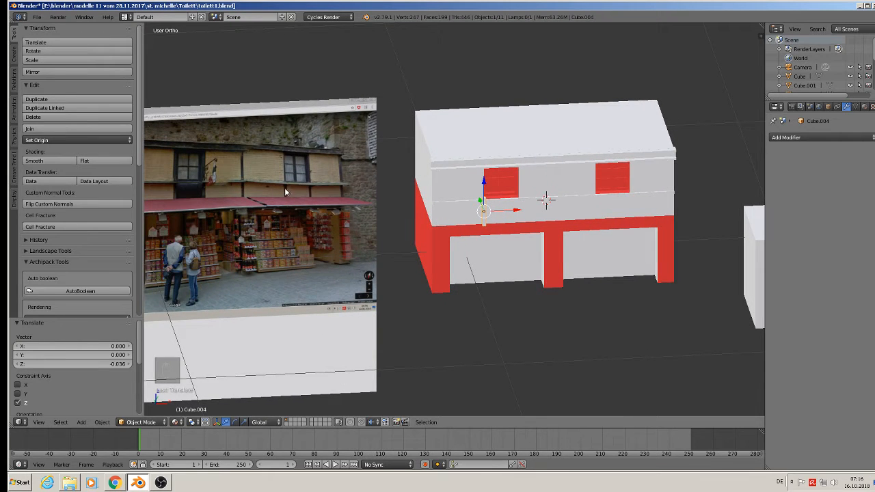
pyautogui.press('KP_Decimal')
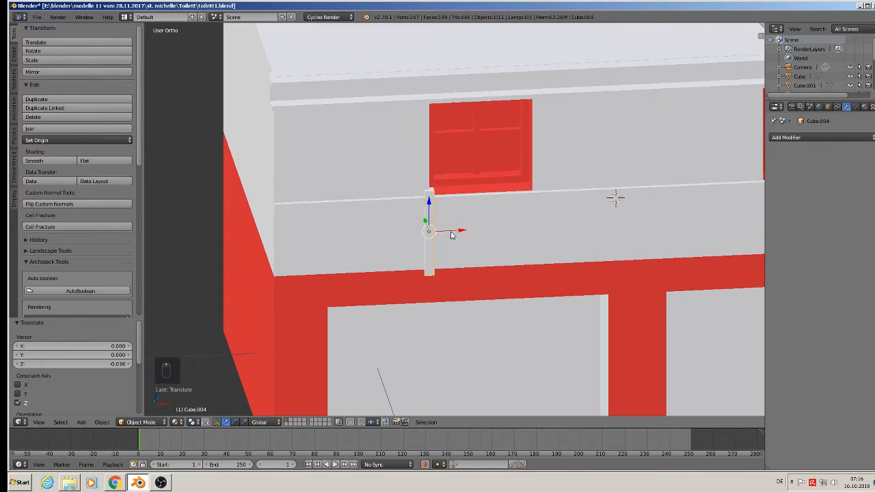
pyautogui.moveTo(451, 235); pyautogui.dragTo(457, 233)
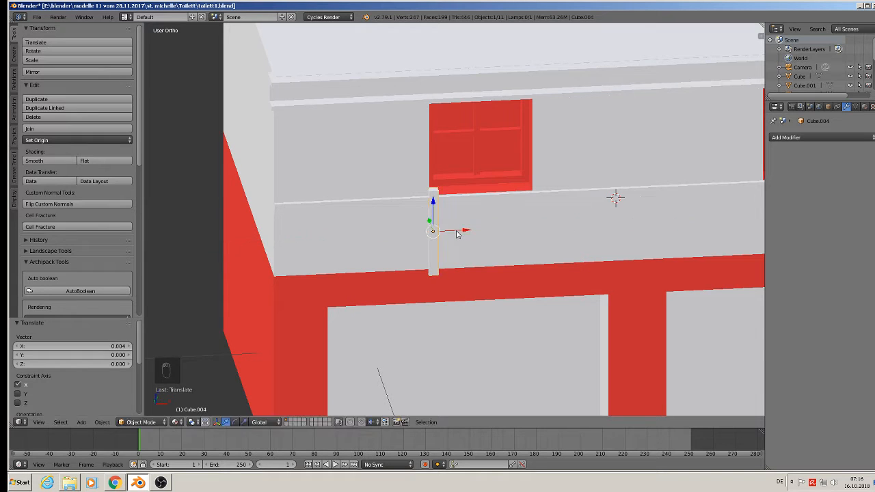
pyautogui.press('s')
pyautogui.press('z')
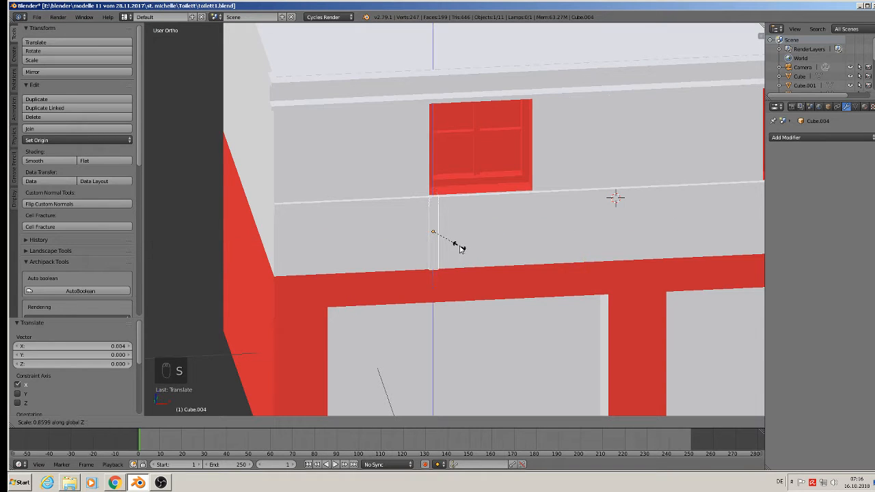
pyautogui.click(461, 249)
pyautogui.moveTo(461, 250); pyautogui.dragTo(427, 236, button='middle')
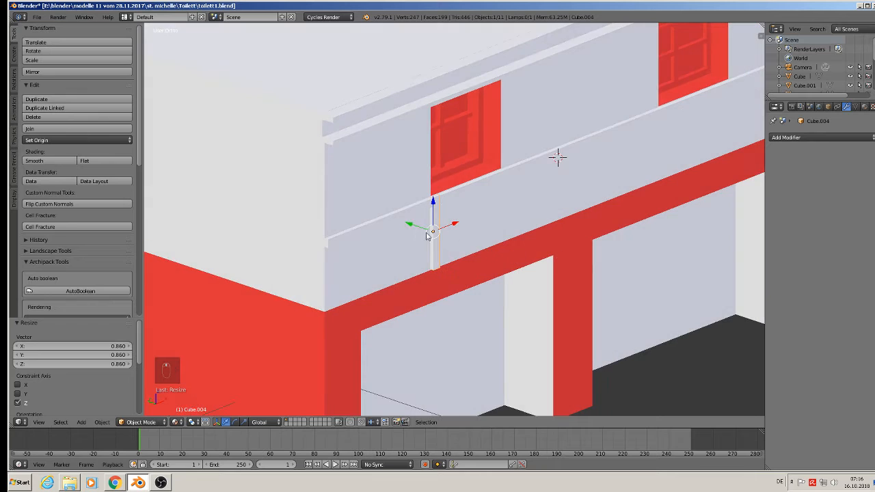
pyautogui.moveTo(415, 231); pyautogui.dragTo(414, 232)
# Duplicate the post and move the copy about 0.099 along X, aligned with the left window's inner edge.
pyautogui.keyDown('shift'); pyautogui.moveTo(478, 227); pyautogui.dragTo(431, 235, button='middle'); pyautogui.keyUp('shift')
pyautogui.hotkey('shift', 'd')
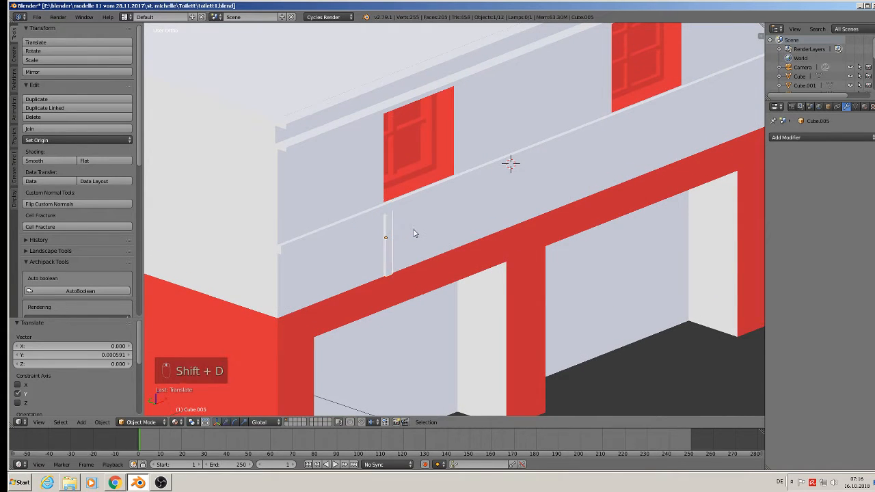
pyautogui.rightClick(412, 232)
pyautogui.moveTo(413, 232); pyautogui.dragTo(465, 198)
pyautogui.moveTo(464, 197); pyautogui.dragTo(415, 188, button='middle')
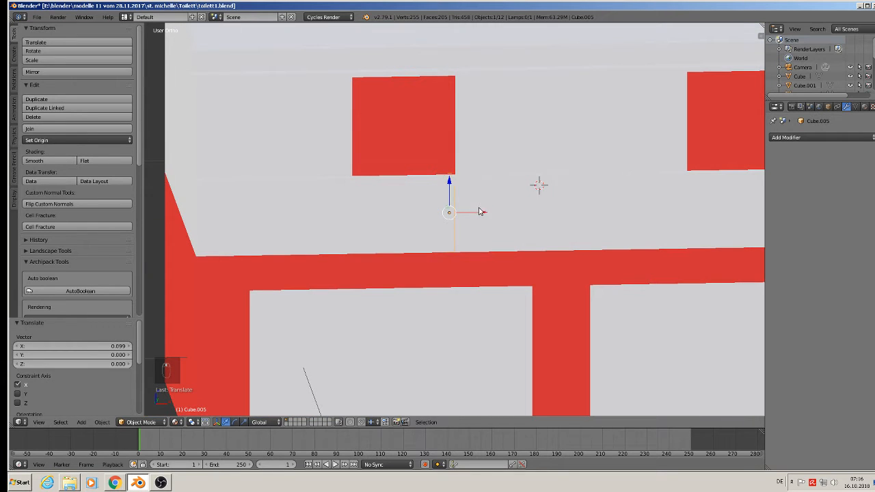
pyautogui.moveTo(480, 212); pyautogui.dragTo(483, 212)
pyautogui.moveTo(492, 215); pyautogui.dragTo(367, 218, button='middle')
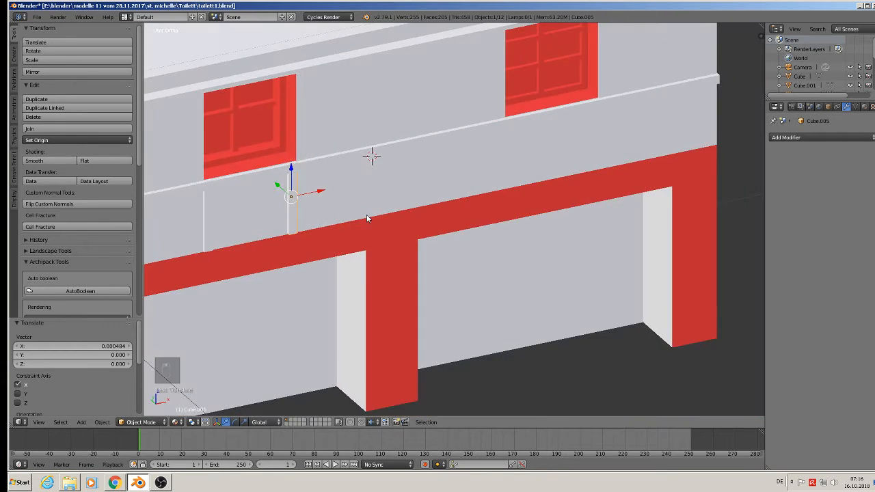
# Duplicate the post under both edges of the right window, offset 0.258 and about 0.095 along X, and deselect everything.
pyautogui.hotkey('shift', 'd')
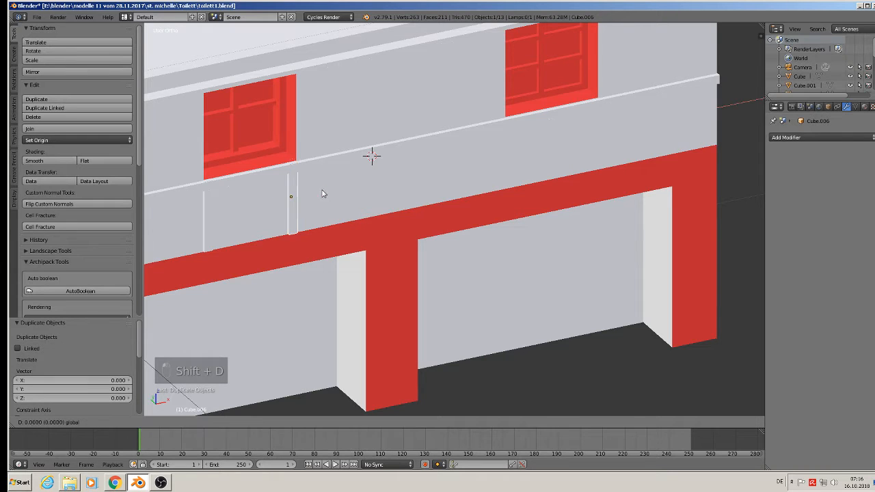
pyautogui.click(540, 145)
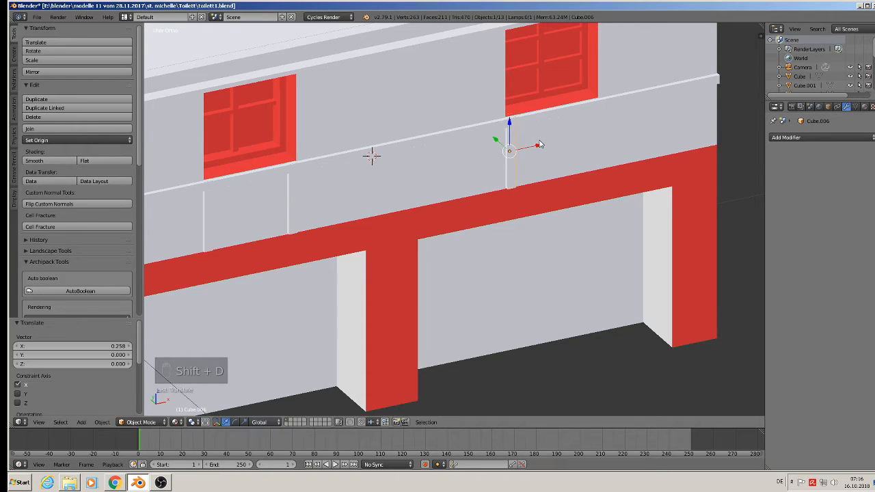
pyautogui.hotkey('shift', 'd')
pyautogui.rightClick(540, 145)
pyautogui.press('g')
pyautogui.press('x')
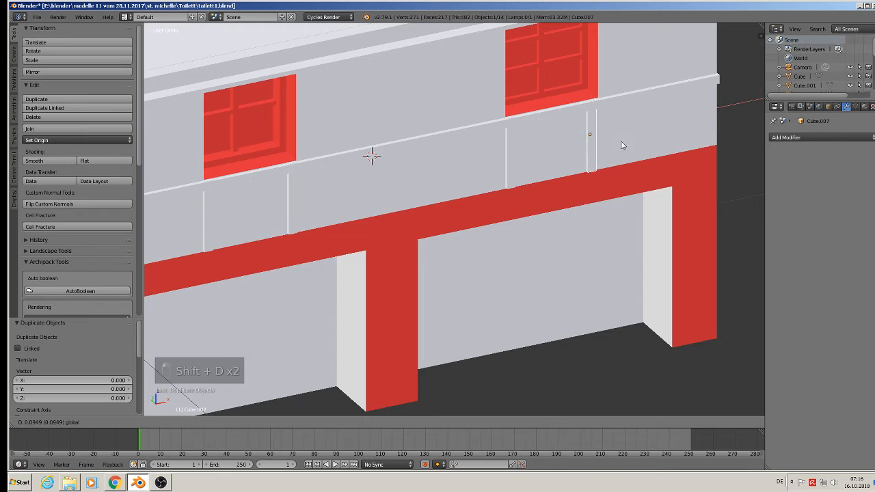
pyautogui.click(624, 145)
pyautogui.scroll(-6, 615, 157)
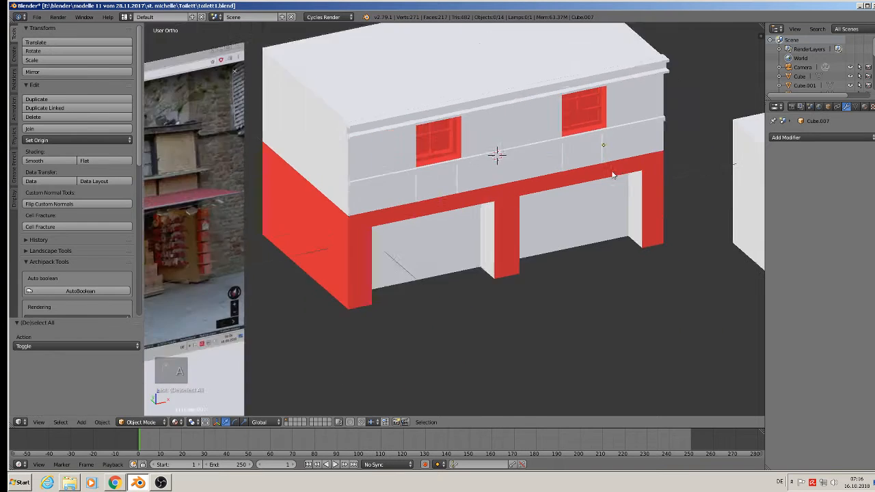
pyautogui.press('a')
# Add a plane at the red lintel above the left shopfront and scale it down to about 0.168.
pyautogui.keyDown('shift'); pyautogui.moveTo(574, 232); pyautogui.dragTo(586, 211, button='middle'); pyautogui.keyUp('shift')
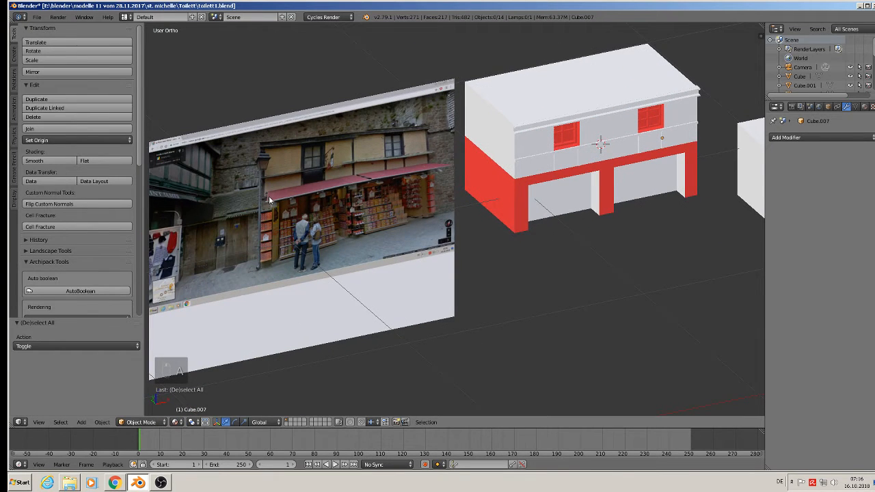
pyautogui.scroll(1, 585, 183)
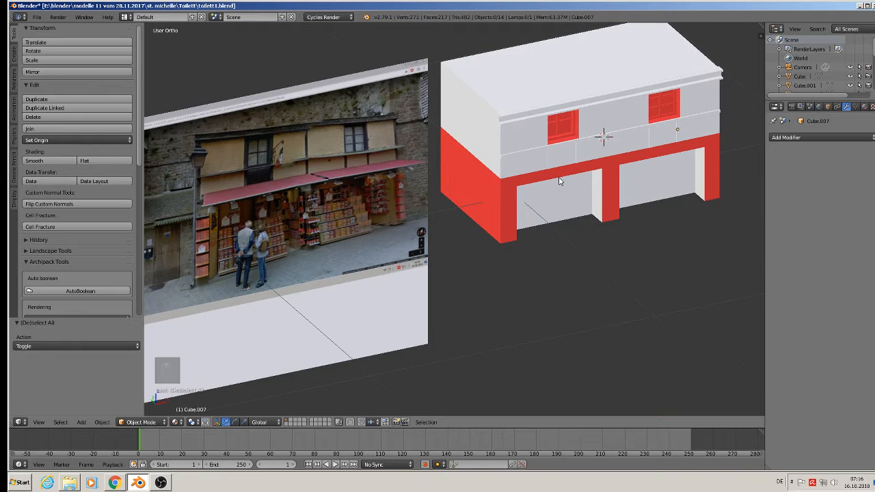
pyautogui.moveTo(554, 178); pyautogui.dragTo(523, 154, button='middle')
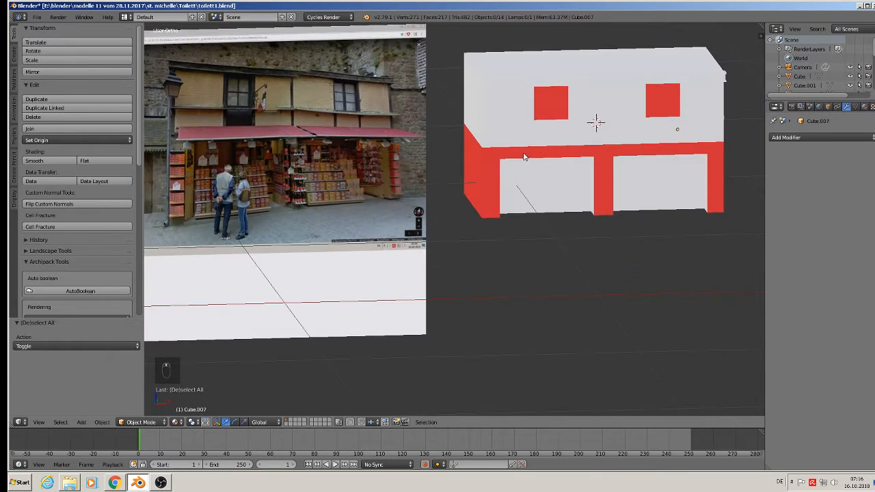
pyautogui.click(545, 150)
pyautogui.click(82, 422)
pyautogui.moveTo(121, 410)
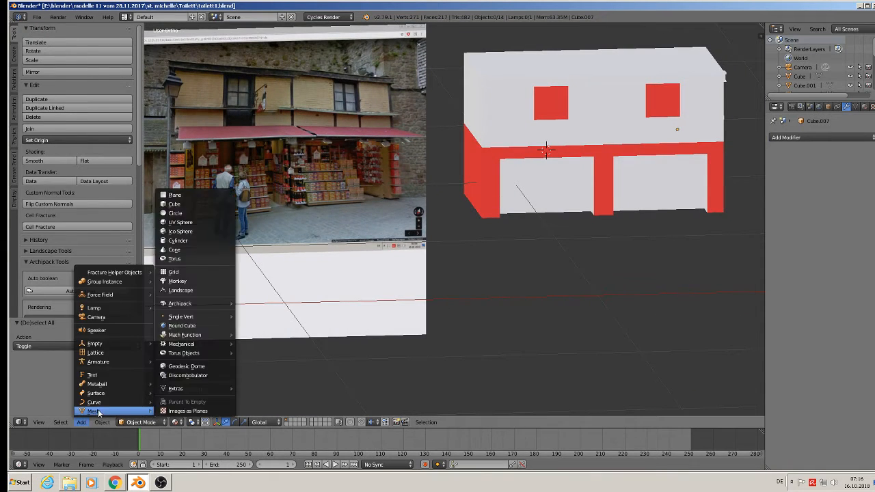
pyautogui.click(232, 199)
pyautogui.moveTo(242, 200); pyautogui.dragTo(487, 256, button='middle')
pyautogui.press('s')
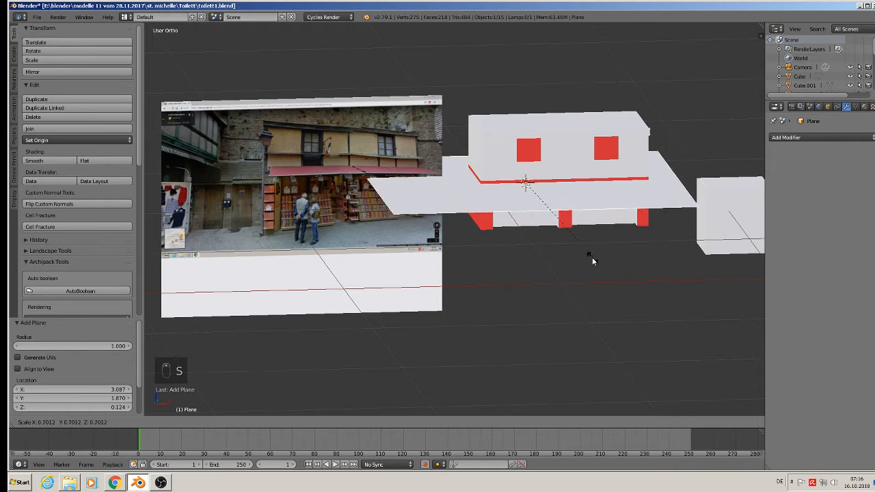
pyautogui.click(520, 210)
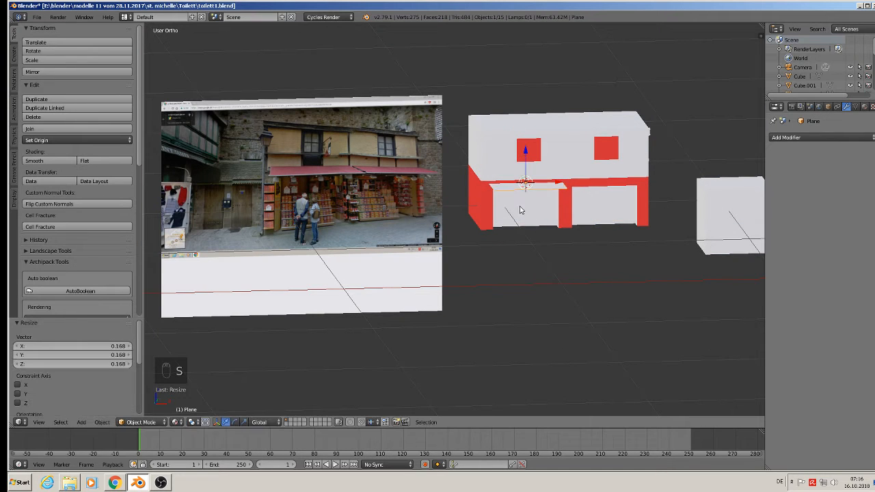
# Enlarge the awning plane by about 1.084 along Y and by about 1.063 overall.
pyautogui.moveTo(543, 184); pyautogui.dragTo(542, 176, button='middle')
pyautogui.press('s')
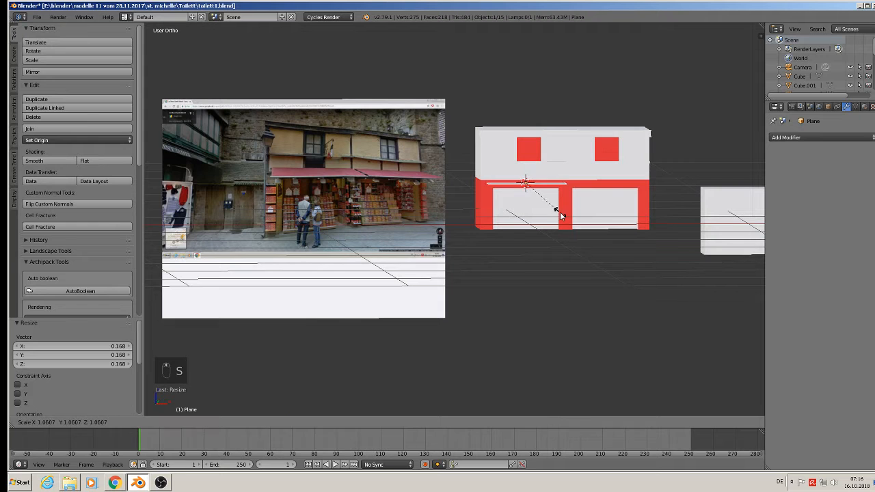
pyautogui.press('s')
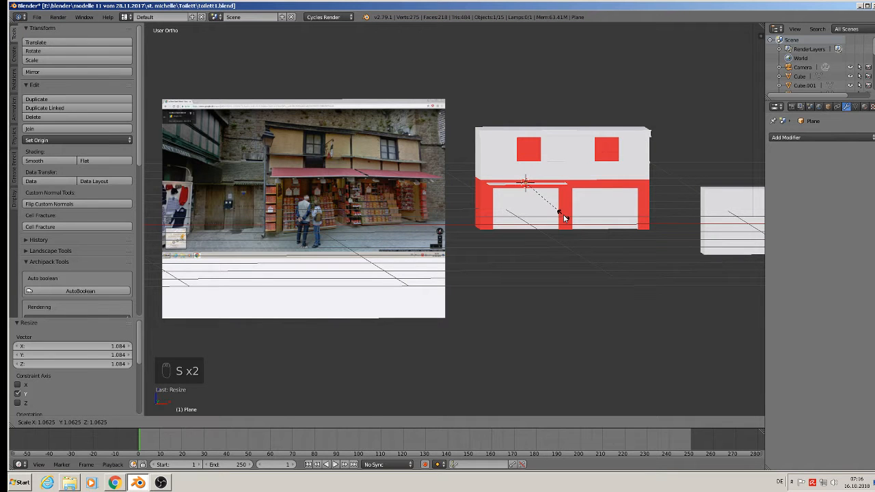
pyautogui.click(564, 219)
# Fit the awning plane against the facade by moving it -0.191 along Y, scaling Y by 0.565, and shifting it back 0.088.
pyautogui.moveTo(565, 220); pyautogui.dragTo(611, 268, button='middle')
pyautogui.scroll(4, 513, 165)
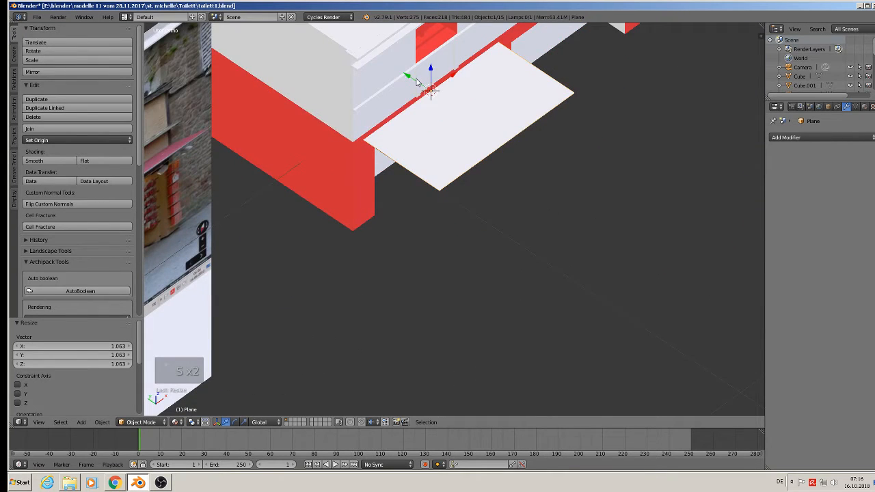
pyautogui.moveTo(416, 80); pyautogui.dragTo(488, 156)
pyautogui.press('s')
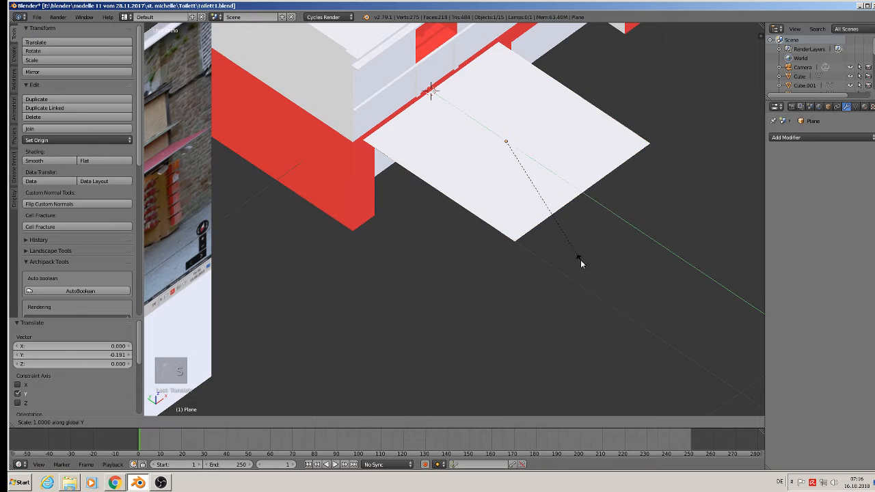
pyautogui.click(540, 212)
pyautogui.press('g')
pyautogui.press('y')
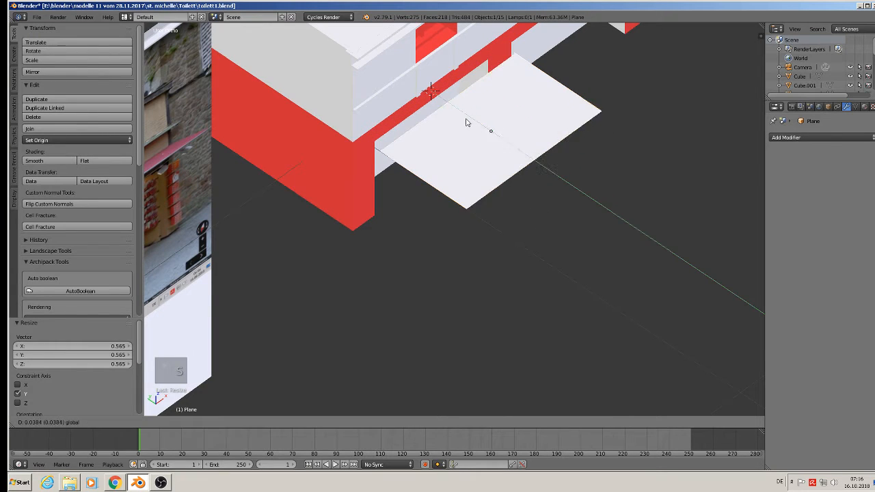
pyautogui.moveTo(443, 113); pyautogui.dragTo(444, 113)
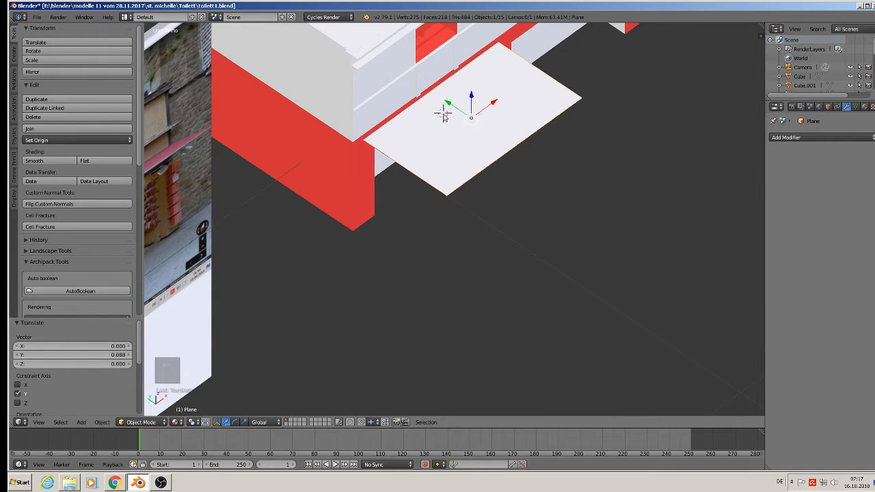
# Tilt the awning plane about 29° around X so it slopes downward away from the facade.
pyautogui.moveTo(446, 115); pyautogui.dragTo(572, 79, button='middle')
pyautogui.keyDown('shift'); pyautogui.moveTo(524, 129); pyautogui.dragTo(533, 192, button='middle'); pyautogui.keyUp('shift')
pyautogui.moveTo(603, 207); pyautogui.dragTo(503, 226, button='middle')
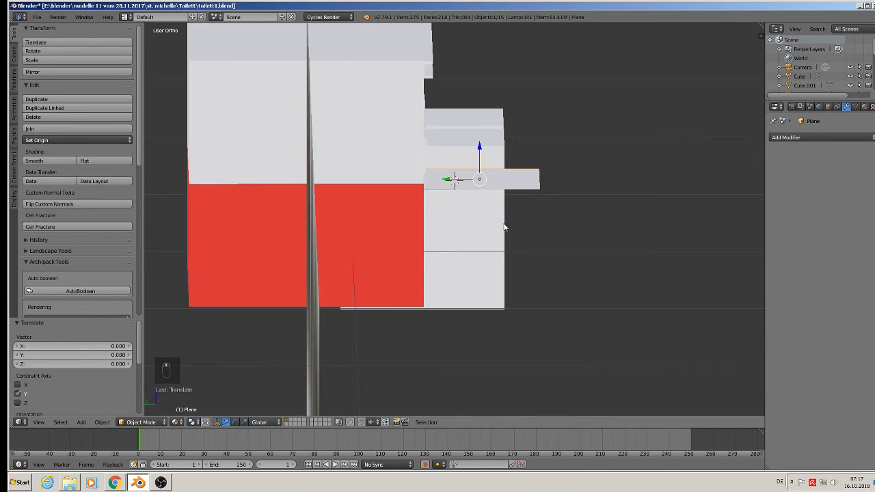
pyautogui.press('r')
pyautogui.press('x')
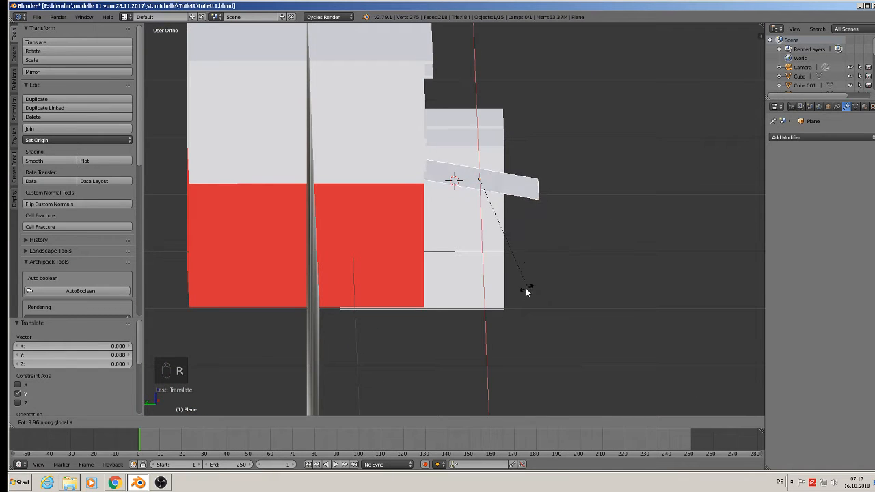
pyautogui.click(491, 308)
pyautogui.moveTo(490, 308); pyautogui.dragTo(462, 290, button='middle')
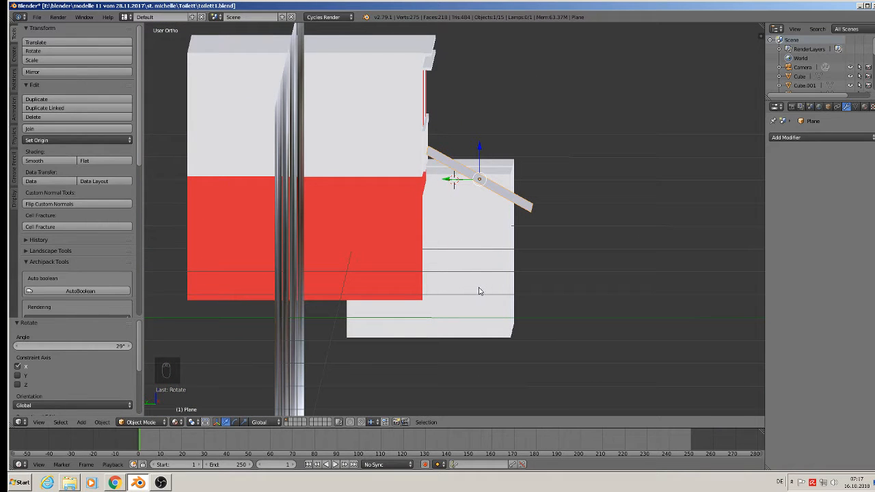
# Reduce the awning's tilt by about 10° around X and lower it 0.041 along Z.
pyautogui.press('r')
pyautogui.press('x')
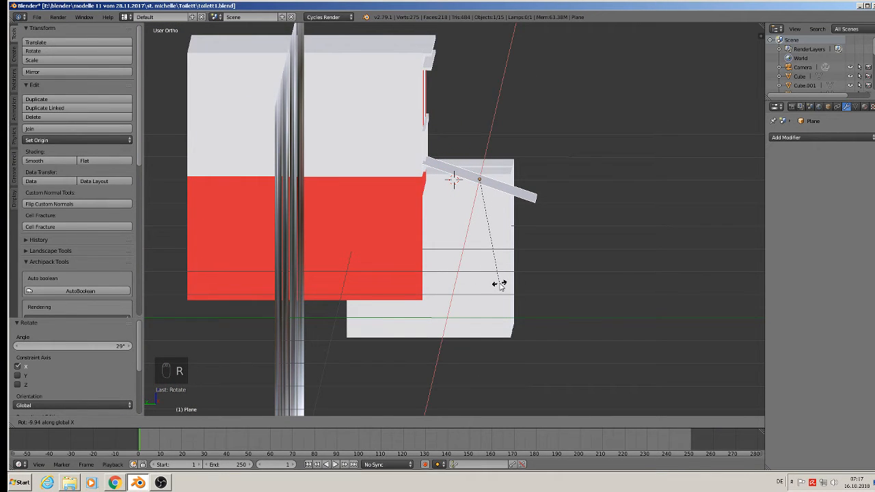
pyautogui.click(500, 284)
pyautogui.moveTo(494, 269); pyautogui.dragTo(478, 263, button='middle')
pyautogui.moveTo(481, 145); pyautogui.dragTo(481, 149)
pyautogui.moveTo(481, 149); pyautogui.dragTo(505, 198, button='middle')
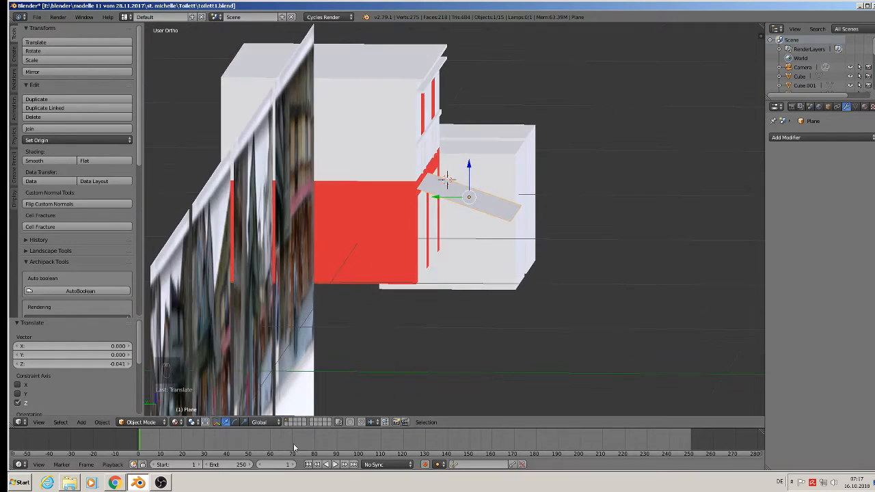
# Using Local transform orientation, shorten the awning along its own Y axis and move it 0.026 toward the facade.
pyautogui.click(276, 423)
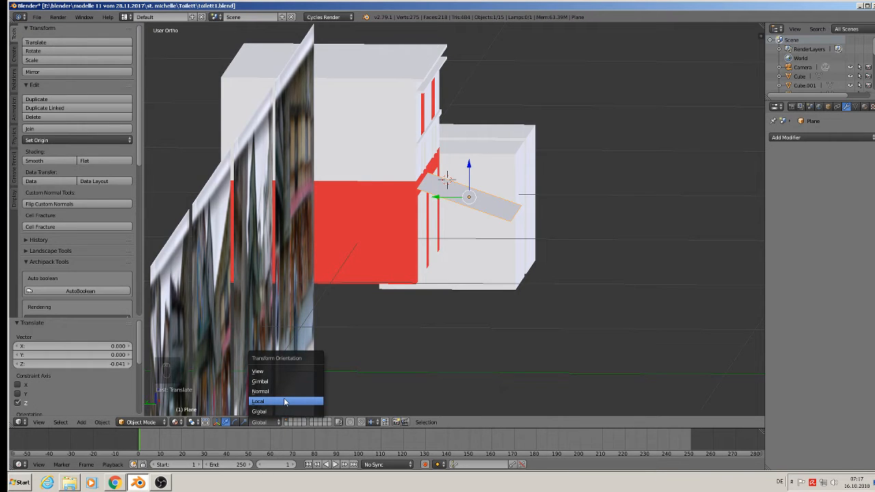
pyautogui.click(284, 400)
pyautogui.click(283, 397)
pyautogui.press('w')
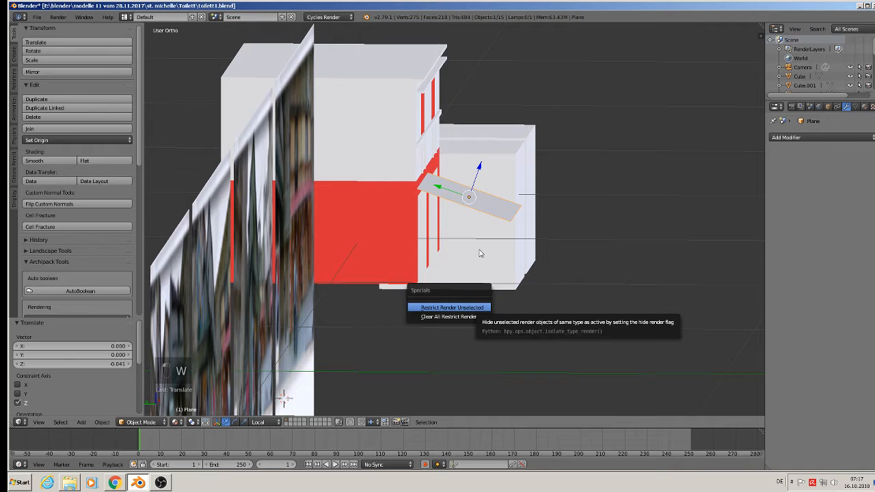
pyautogui.press('s')
pyautogui.press('y')
pyautogui.press('y')
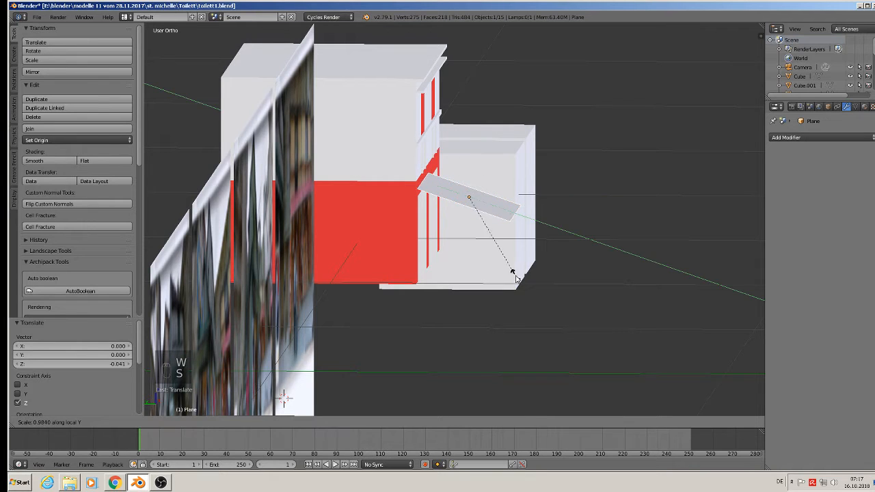
pyautogui.click(504, 266)
pyautogui.moveTo(438, 186); pyautogui.dragTo(433, 186)
# Shorten the awning further along local Y by a factor of about 0.82 and move it 0.013 toward the facade.
pyautogui.press('s')
pyautogui.press('y')
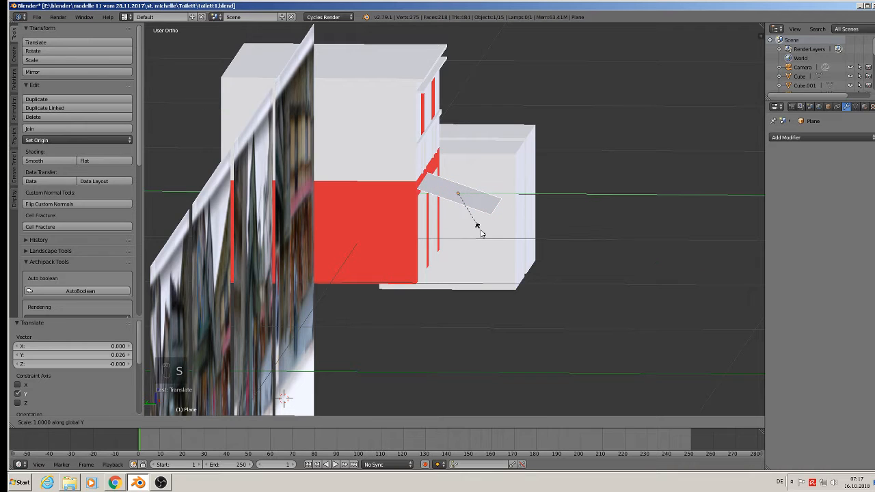
pyautogui.press('y')
pyautogui.click(481, 233)
pyautogui.press('s')
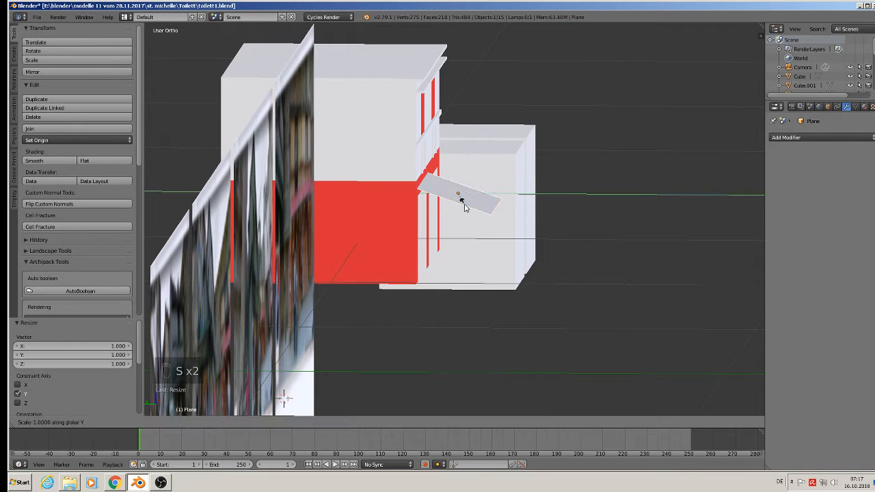
pyautogui.press('y')
pyautogui.press('y')
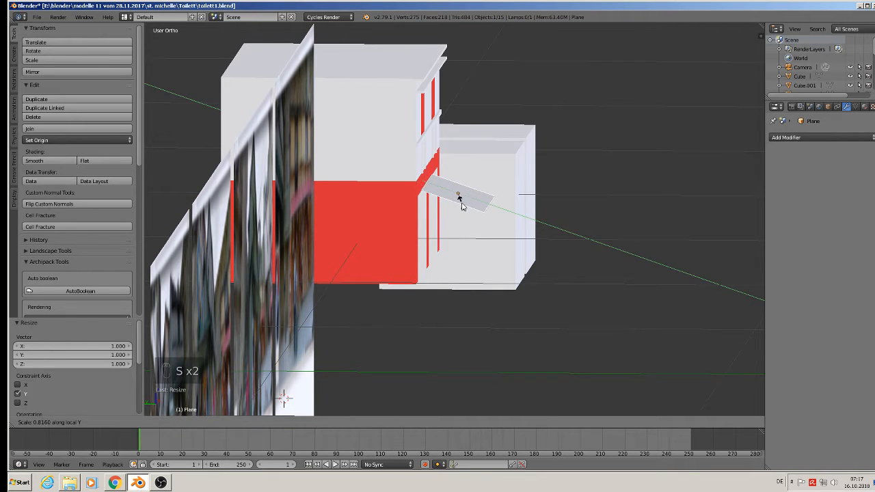
pyautogui.click(462, 203)
pyautogui.moveTo(435, 185); pyautogui.dragTo(429, 184)
pyautogui.click(428, 188)
# Duplicate the awning along its local X axis over the right shopfront and deselect everything.
pyautogui.moveTo(428, 188); pyautogui.dragTo(439, 249, button='middle')
pyautogui.scroll(-1, 435, 246)
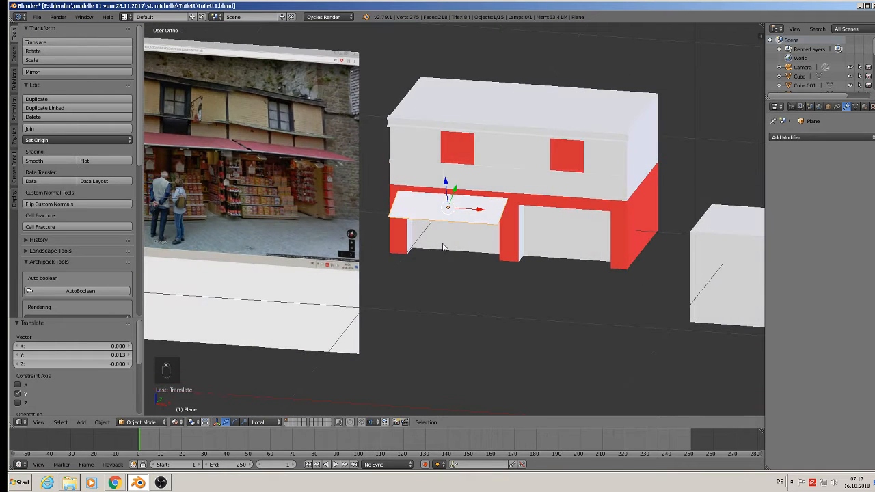
pyautogui.hotkey('shift', 'd')
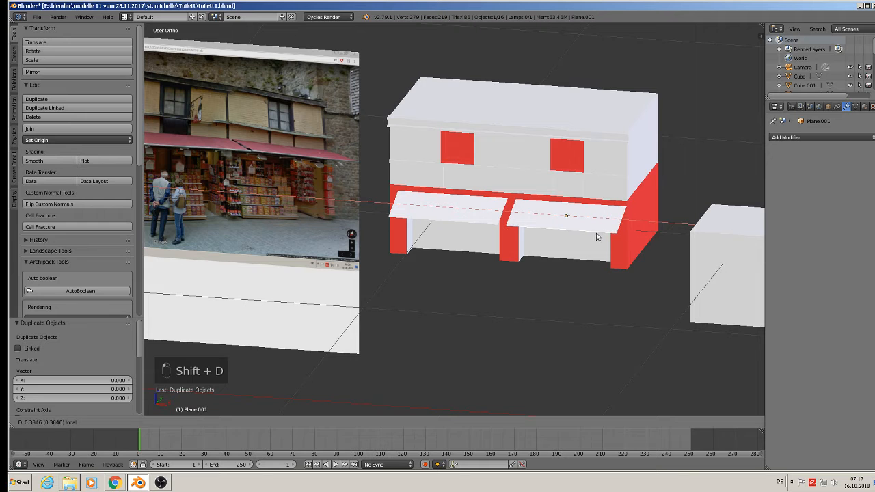
pyautogui.click(593, 236)
pyautogui.press('a')
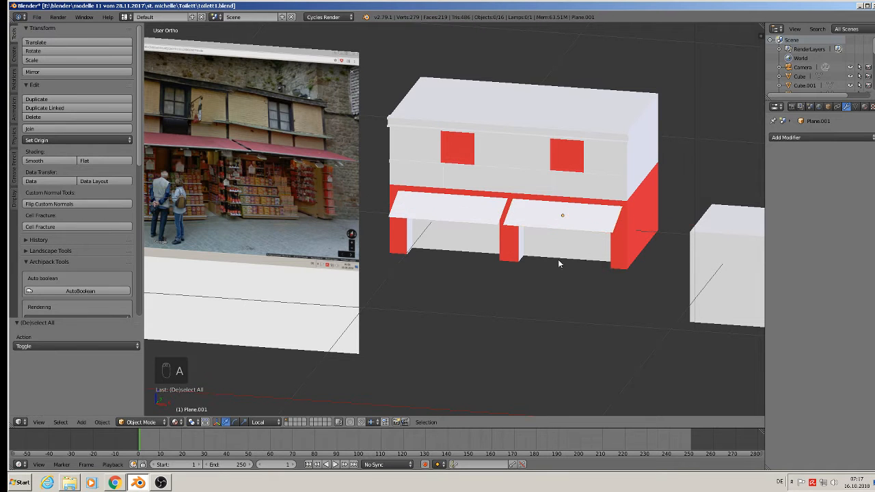
# Save the scene with both awnings to the existing blend file.
pyautogui.moveTo(558, 259); pyautogui.dragTo(635, 286, button='middle')
pyautogui.scroll(-2, 583, 281)
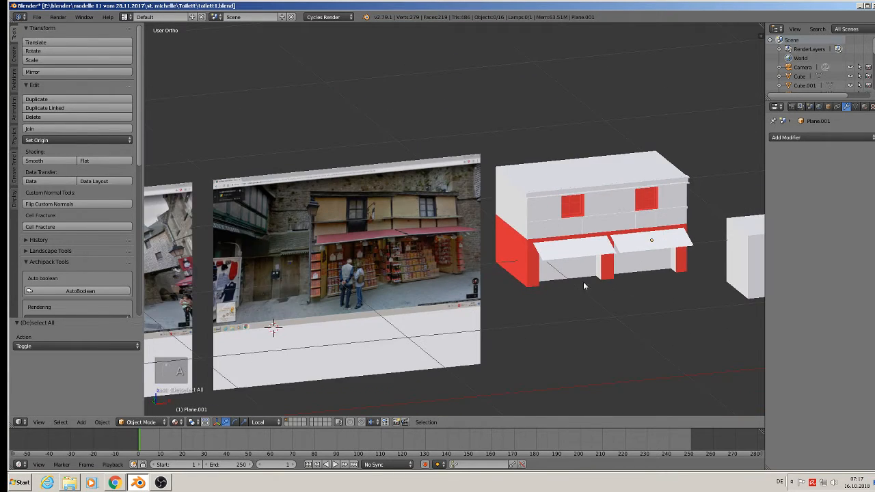
pyautogui.scroll(4, 465, 263)
pyautogui.click(37, 16)
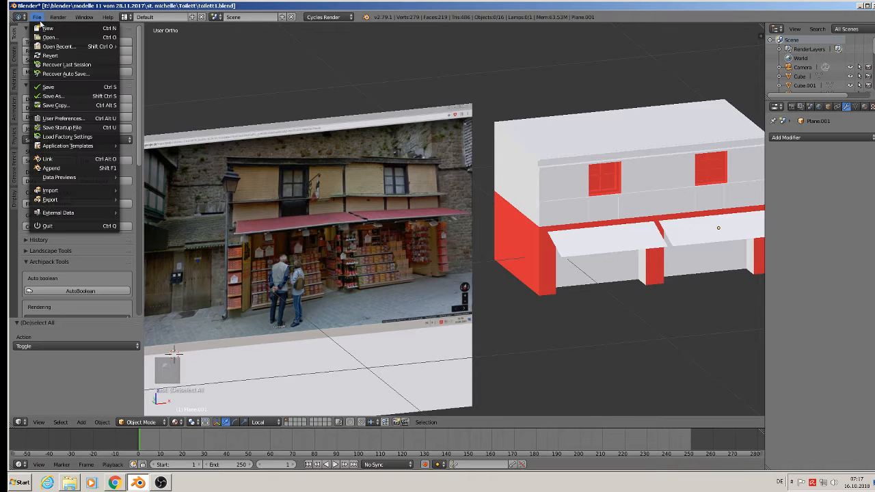
pyautogui.click(50, 88)
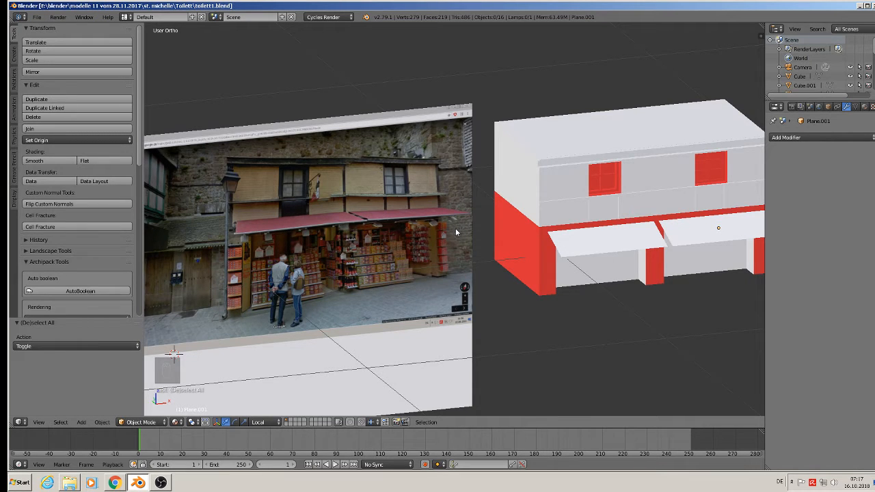
# Select the building and examine its facade in front view against the reference photo.
pyautogui.press('KP_1')
pyautogui.scroll(-14, 502, 253)
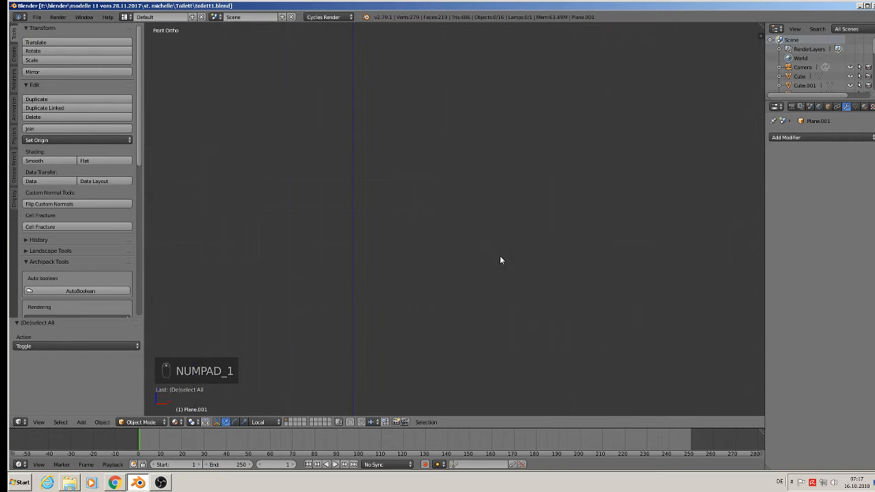
pyautogui.scroll(6, 600, 315)
pyautogui.rightClick(509, 304)
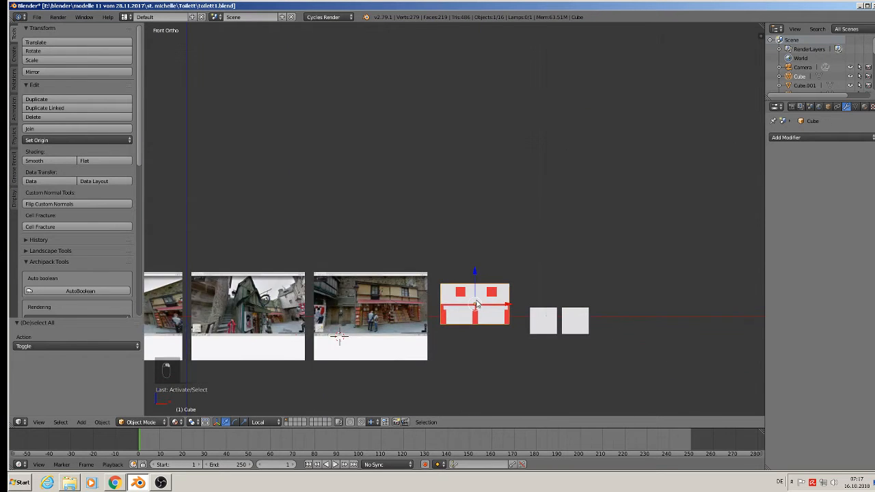
pyautogui.press('KP_Decimal')
pyautogui.keyDown('shift'); pyautogui.moveTo(430, 264); pyautogui.dragTo(511, 252, button='middle'); pyautogui.keyUp('shift')
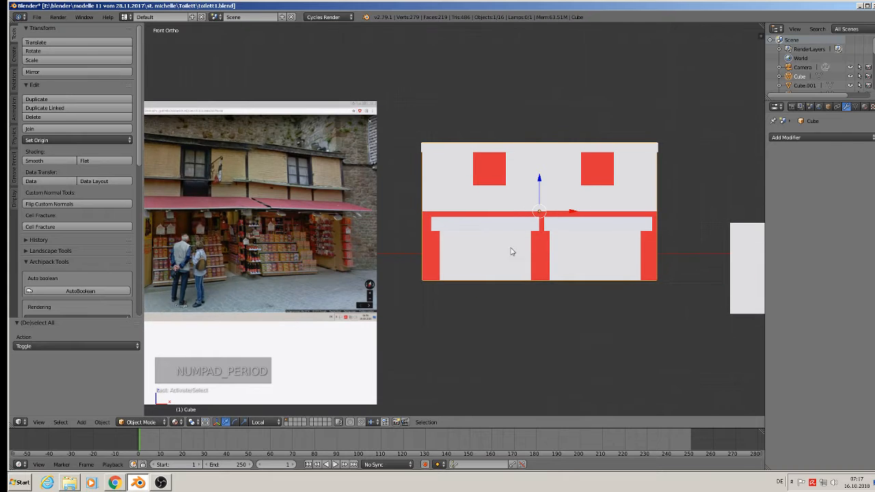
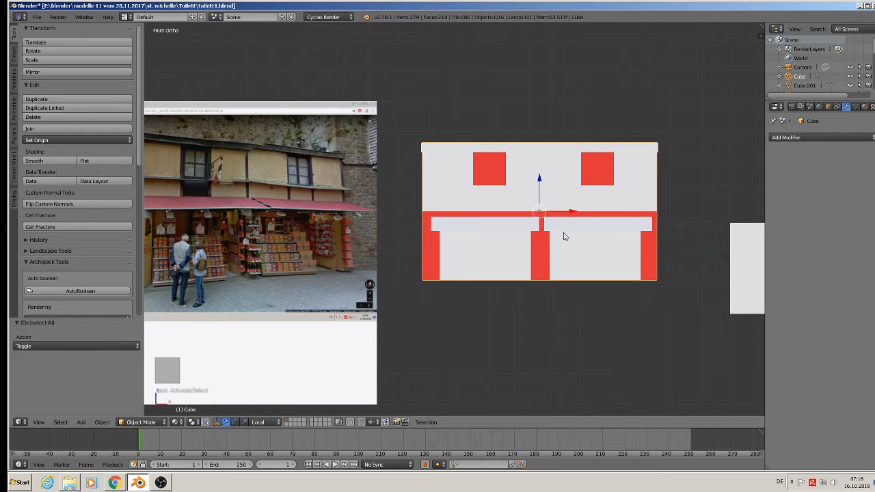
pyautogui.scroll(5, 267, 168)
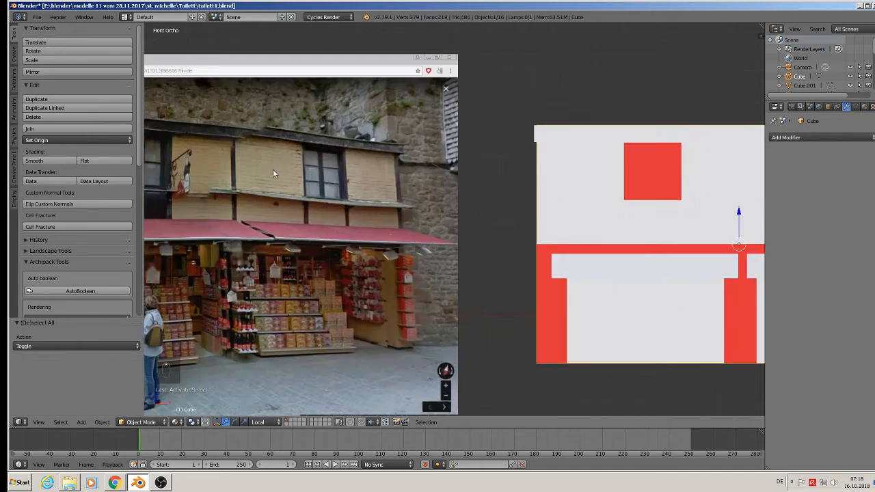
pyautogui.scroll(-2, 276, 179)
pyautogui.scroll(-2, 276, 180)
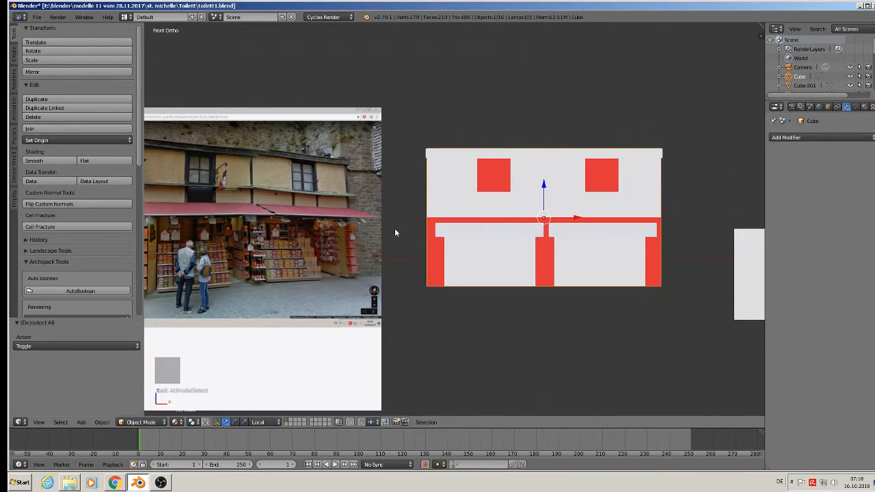
# Save the scene as a new file named toilett2.blend in the Toilett folder.
pyautogui.keyDown('shift'); pyautogui.moveTo(394, 228); pyautogui.dragTo(328, 204, button='middle'); pyautogui.keyUp('shift')
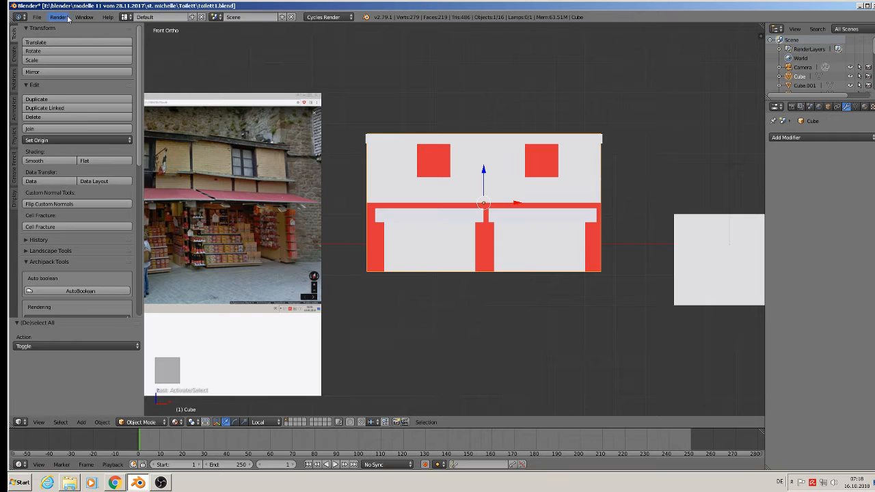
pyautogui.click(38, 16)
pyautogui.click(68, 96)
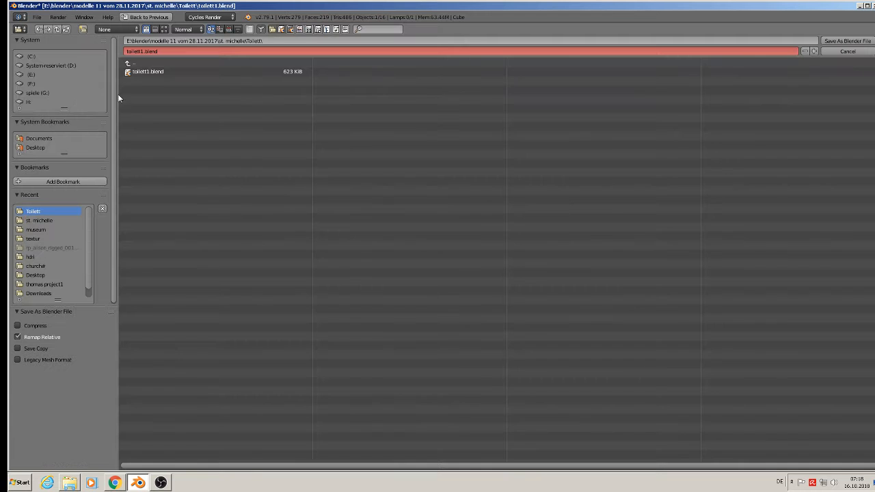
pyautogui.click(141, 51)
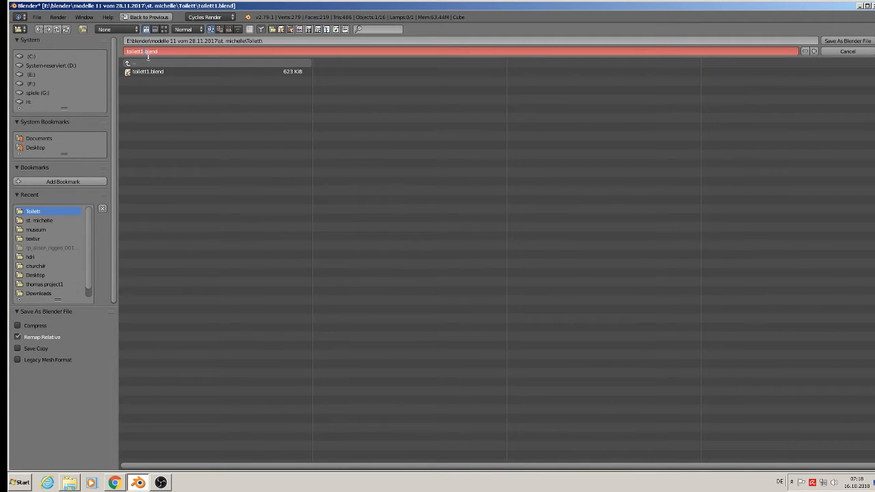
pyautogui.click(847, 41)
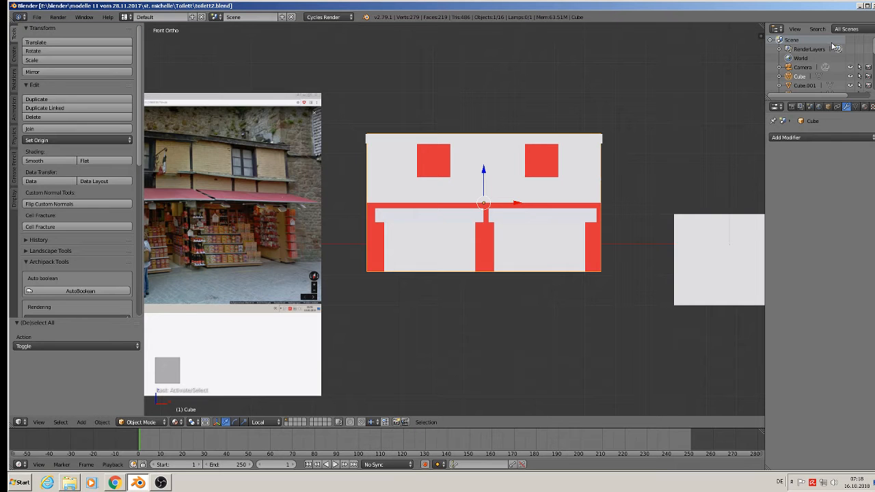
# Switch to Windows Explorer and open the textur folder inside the st. michelle project folder.
pyautogui.click(859, 6)
pyautogui.click(860, 5)
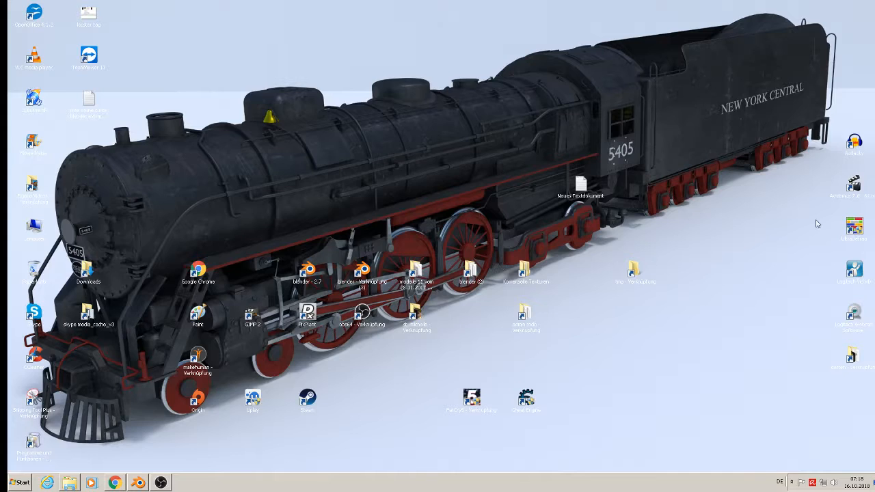
pyautogui.doubleClick(415, 315)
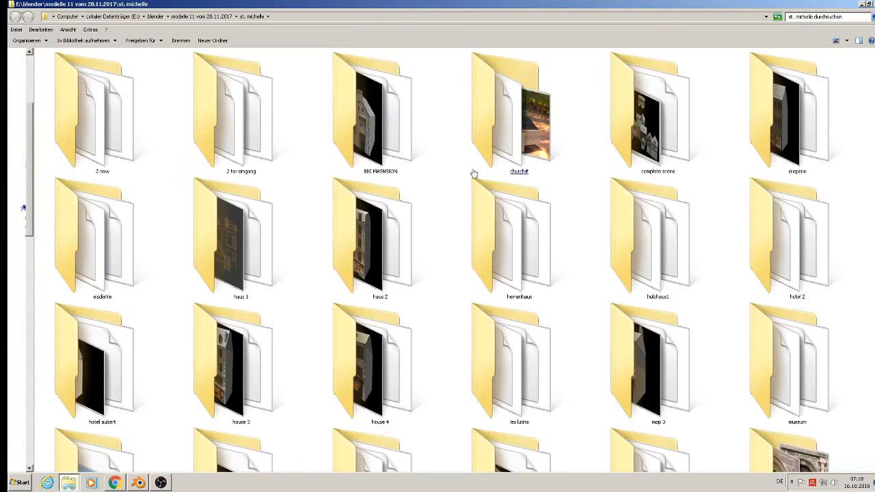
pyautogui.scroll(-5, 866, 365)
pyautogui.scroll(3, 867, 366)
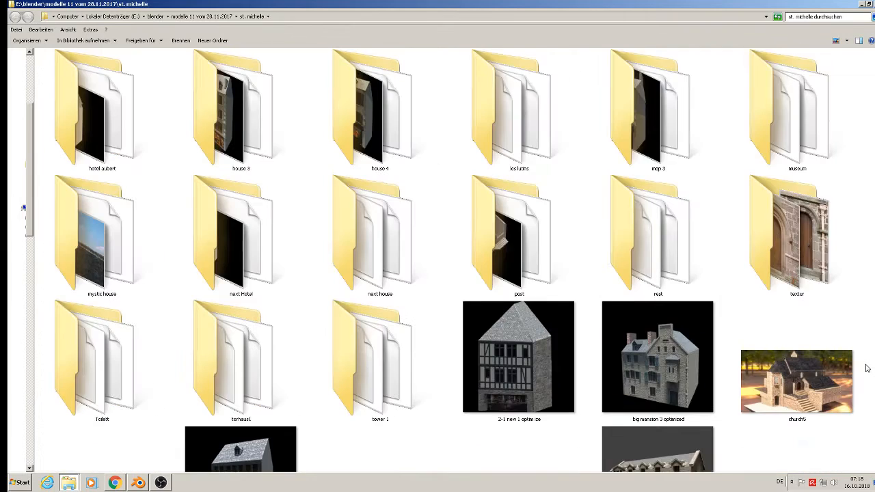
pyautogui.doubleClick(816, 269)
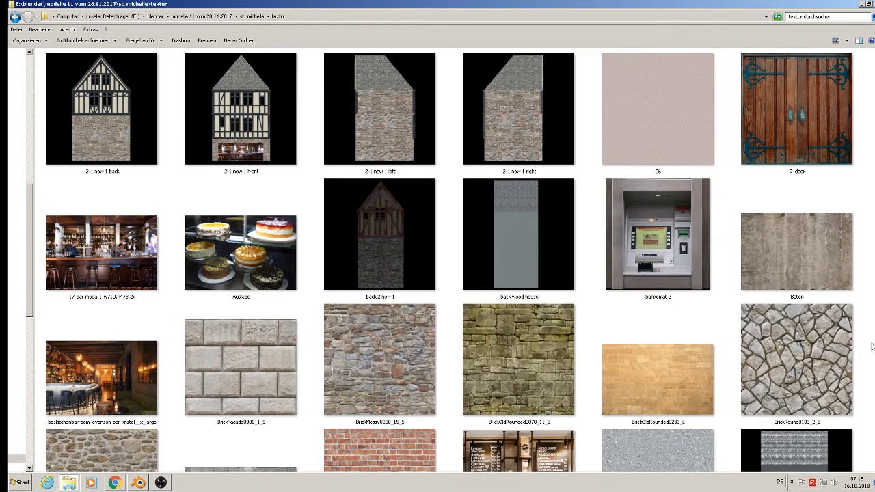
# Look through the project's texture images for a suitable facade wall texture, then leave the folder.
pyautogui.scroll(-3, 872, 346)
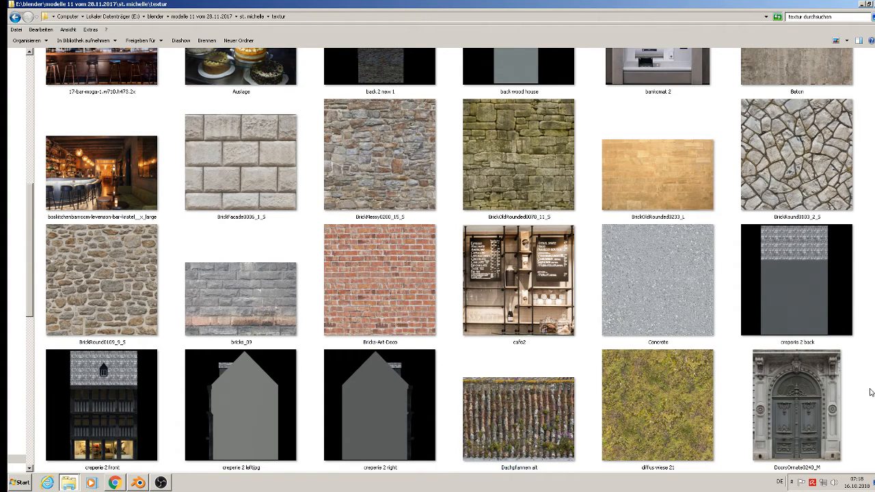
pyautogui.scroll(-3, 740, 363)
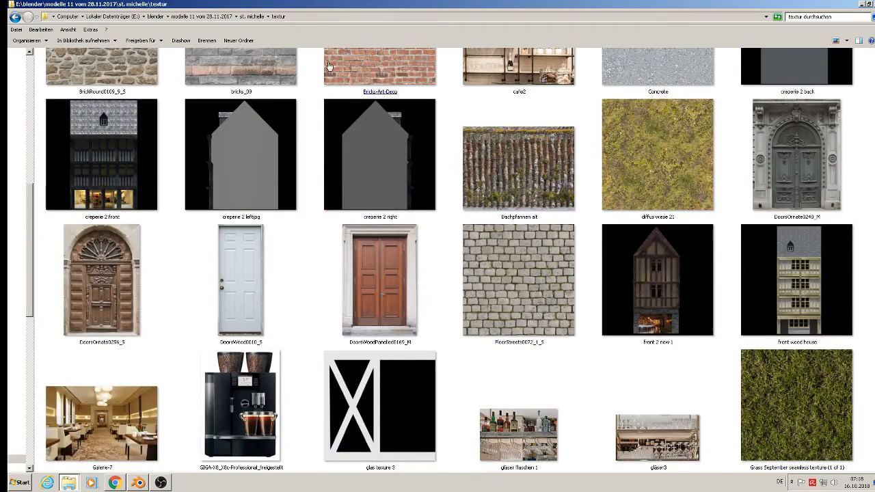
pyautogui.scroll(-3, 740, 363)
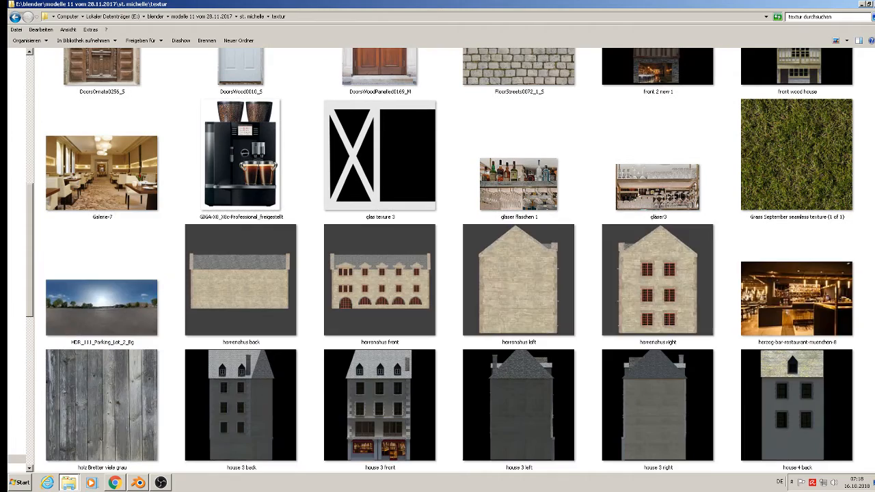
pyautogui.scroll(-3, 741, 364)
pyautogui.scroll(-3, 740, 363)
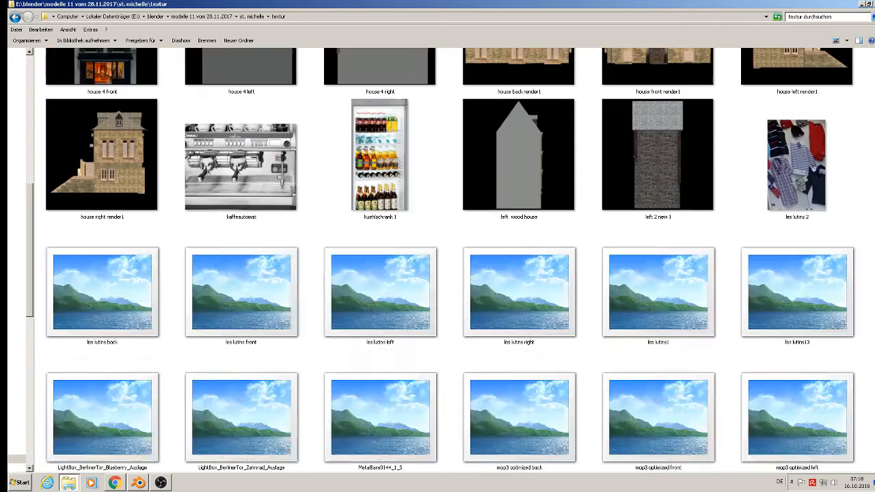
pyautogui.scroll(-3, 741, 364)
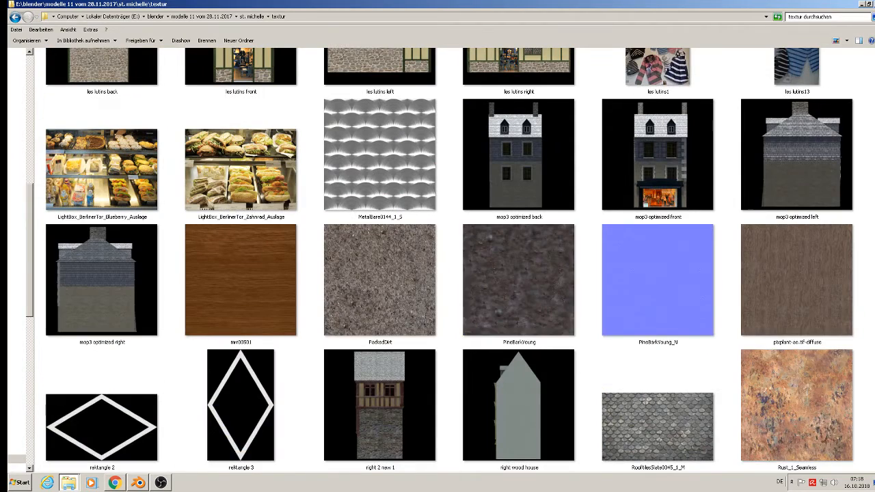
pyautogui.scroll(-3, 437, 260)
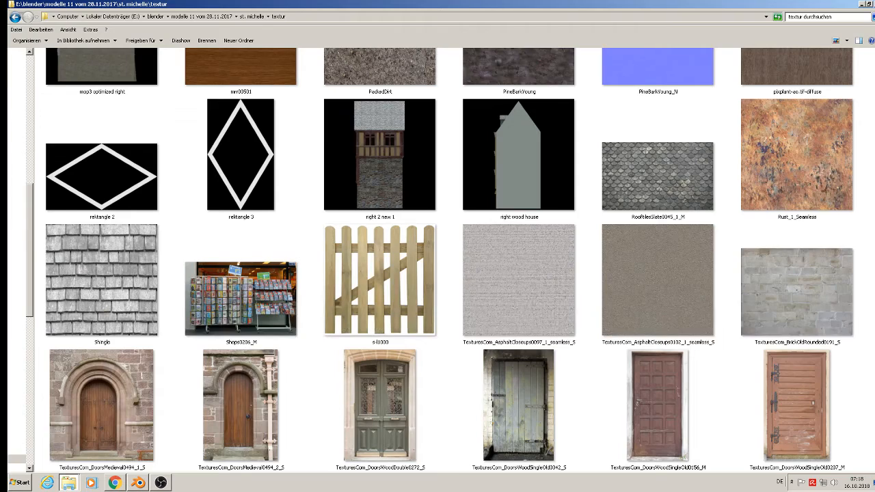
pyautogui.scroll(-3, 438, 259)
pyautogui.scroll(-3, 437, 260)
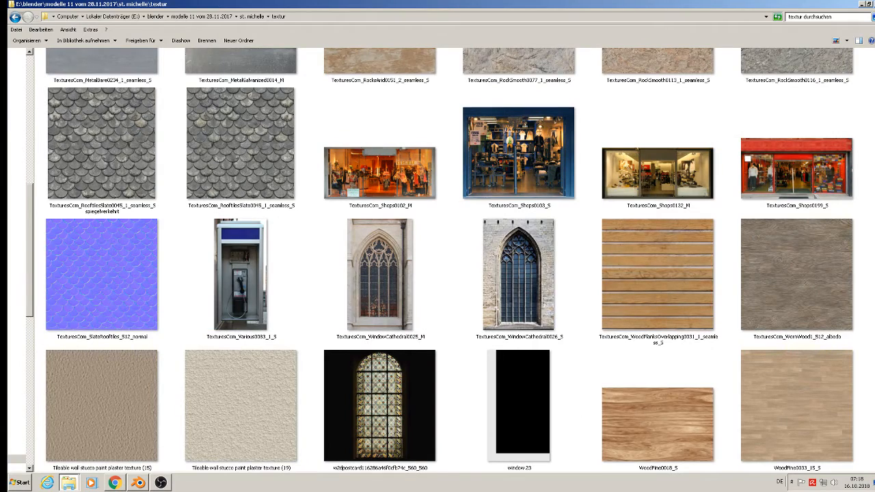
pyautogui.click(862, 6)
# Copy the BricksSmallOld0066_5_S image from the mauern folder of the Komerzielle Texturen collection.
pyautogui.click(535, 280)
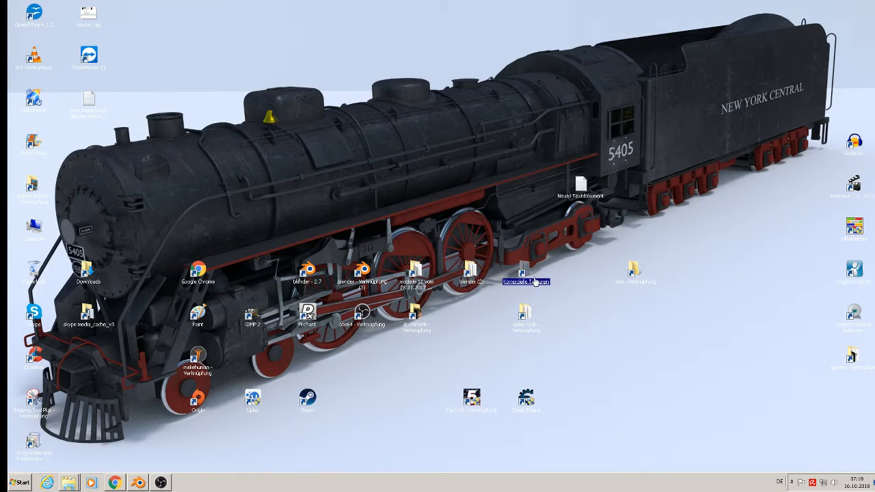
pyautogui.doubleClick(535, 280)
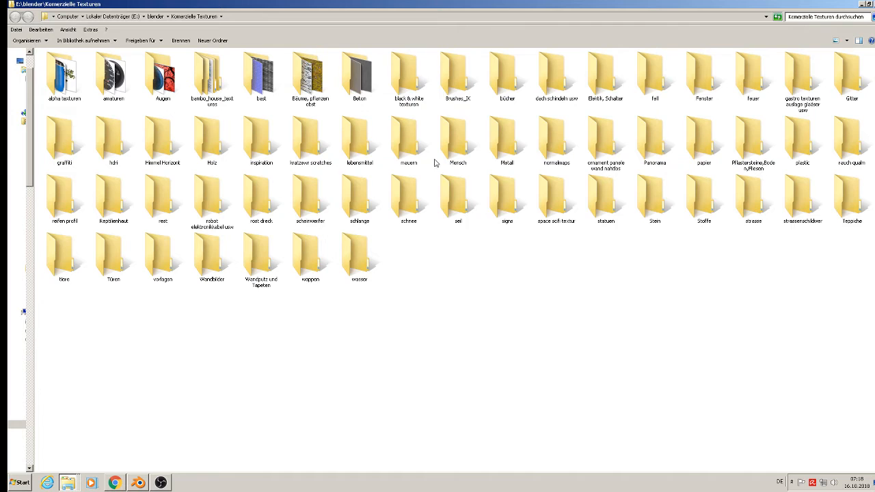
pyautogui.doubleClick(412, 155)
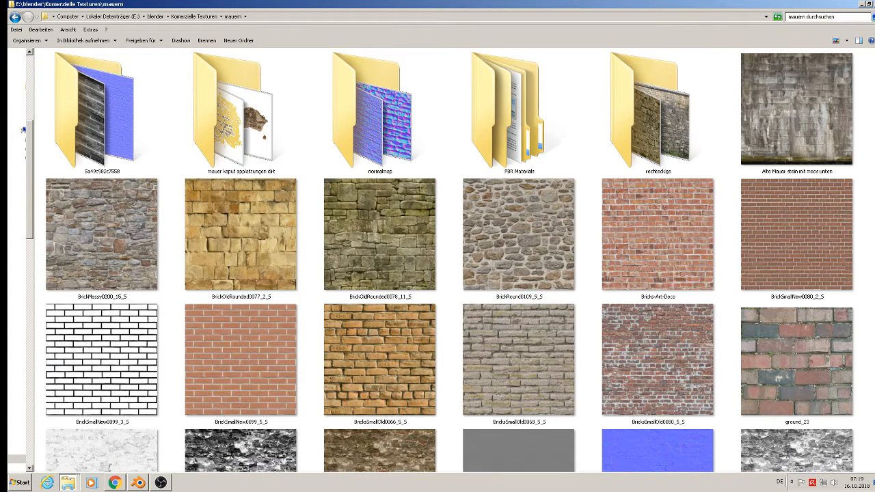
pyautogui.click(372, 369)
pyautogui.rightClick(373, 369)
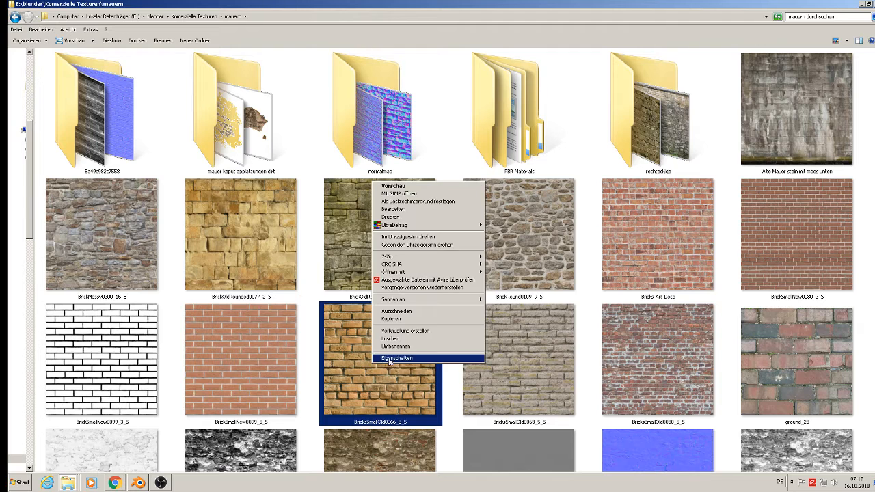
pyautogui.click(403, 321)
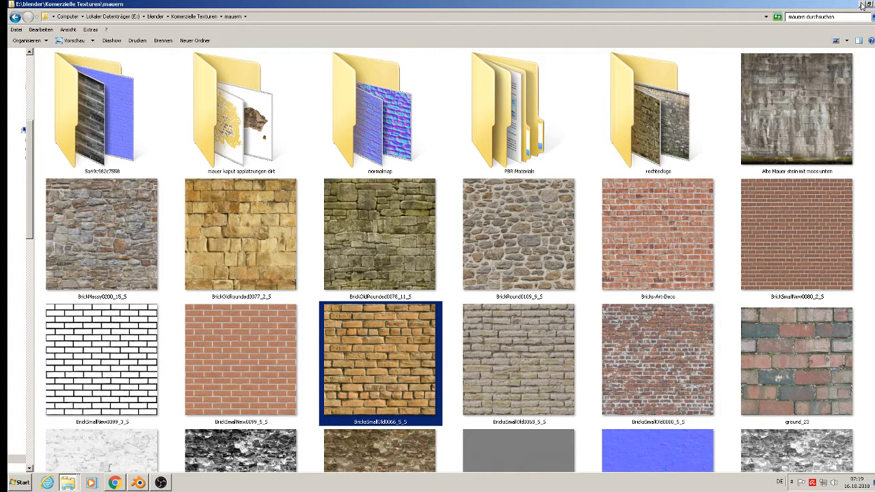
pyautogui.click(863, 5)
# Paste the copied brick image into the st. michelle textur folder and switch back to Blender.
pyautogui.doubleClick(414, 320)
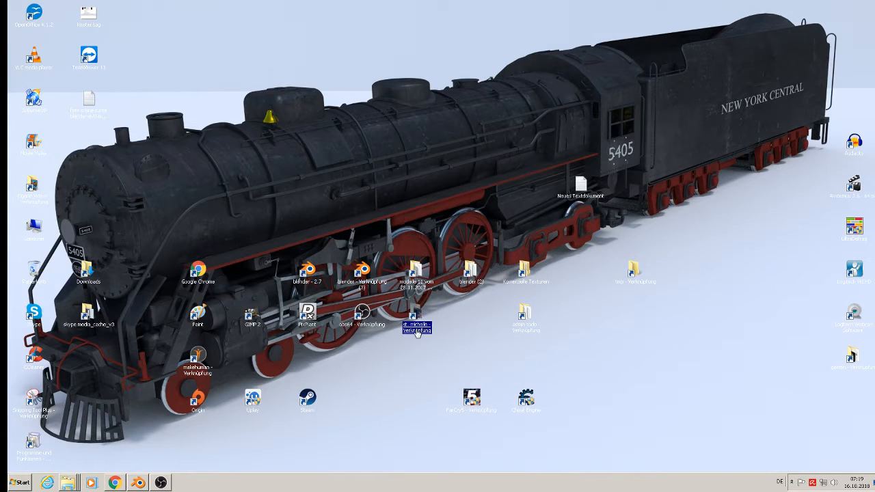
pyautogui.scroll(-8, 731, 368)
pyautogui.scroll(5, 781, 307)
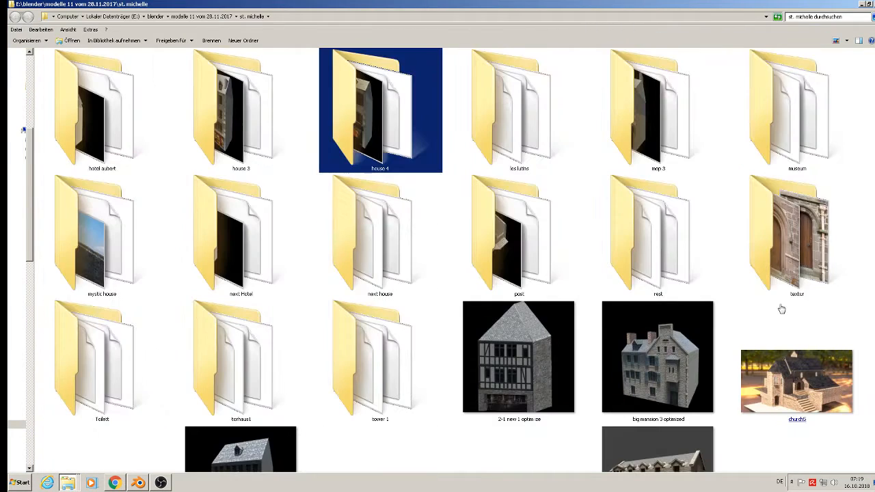
pyautogui.doubleClick(800, 259)
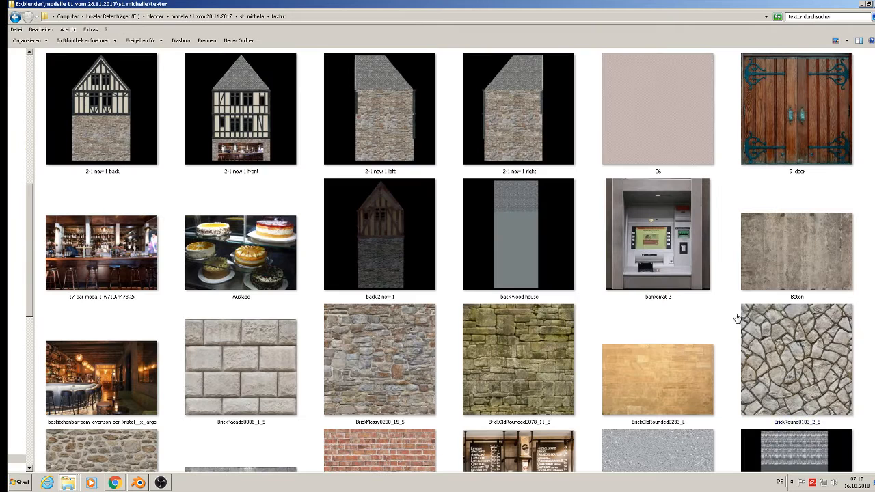
pyautogui.rightClick(871, 262)
pyautogui.click(786, 316)
pyautogui.click(138, 483)
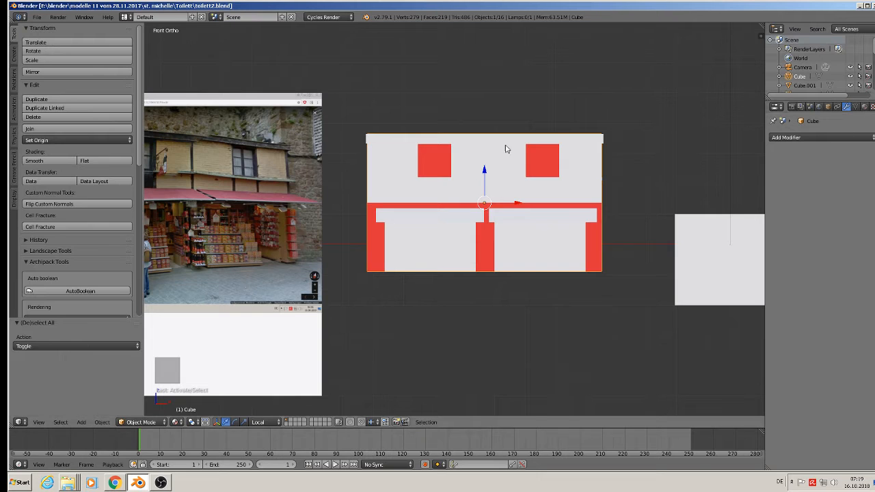
# Add a new material named "wall yellow" to the building and set its surface shader to Principled BSDF.
pyautogui.click(864, 107)
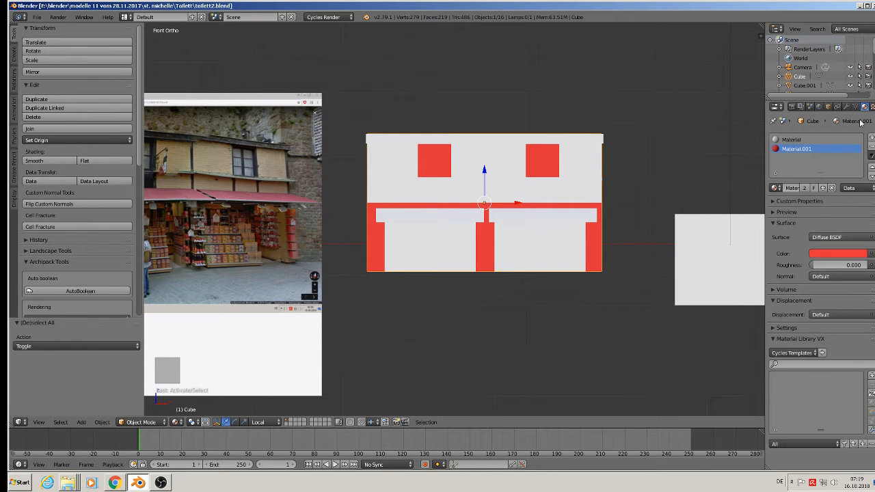
pyautogui.click(871, 137)
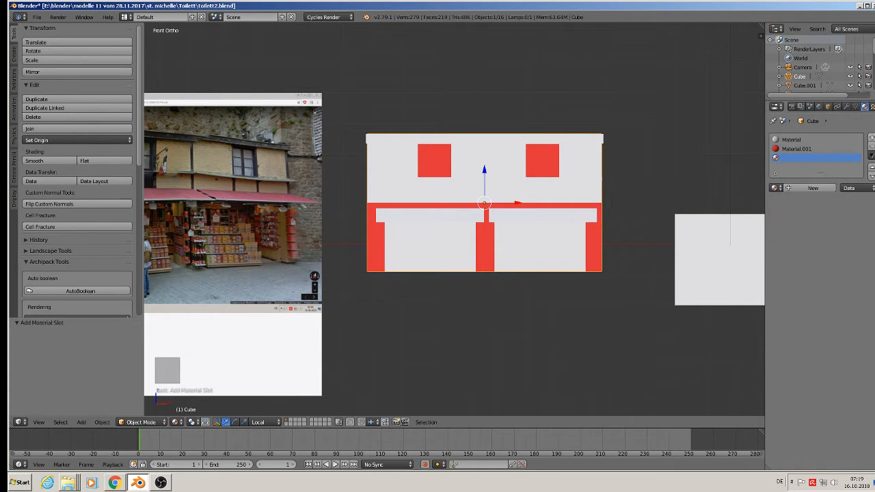
pyautogui.click(805, 189)
pyautogui.click(803, 191)
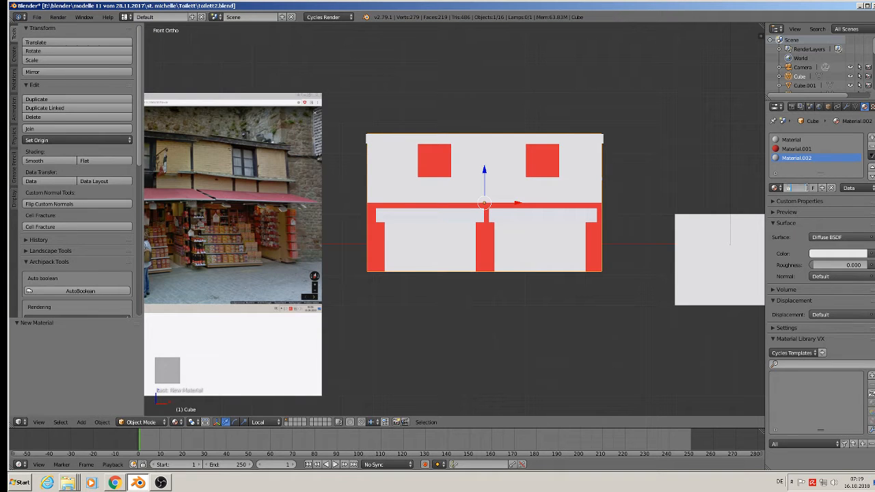
pyautogui.write('wall yellow')
pyautogui.press('Return')
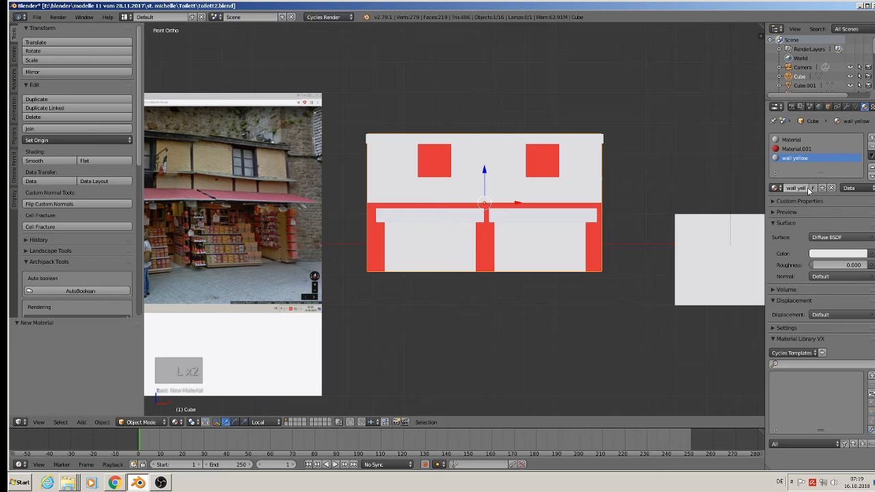
pyautogui.click(853, 238)
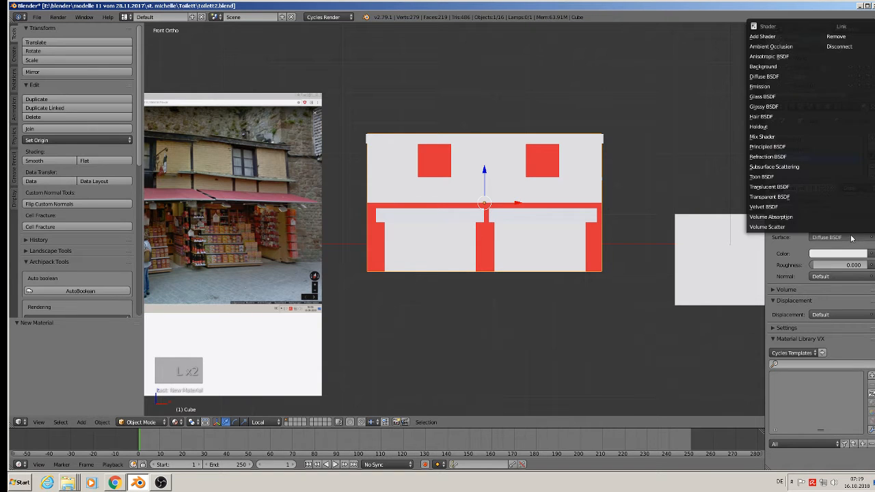
pyautogui.click(777, 148)
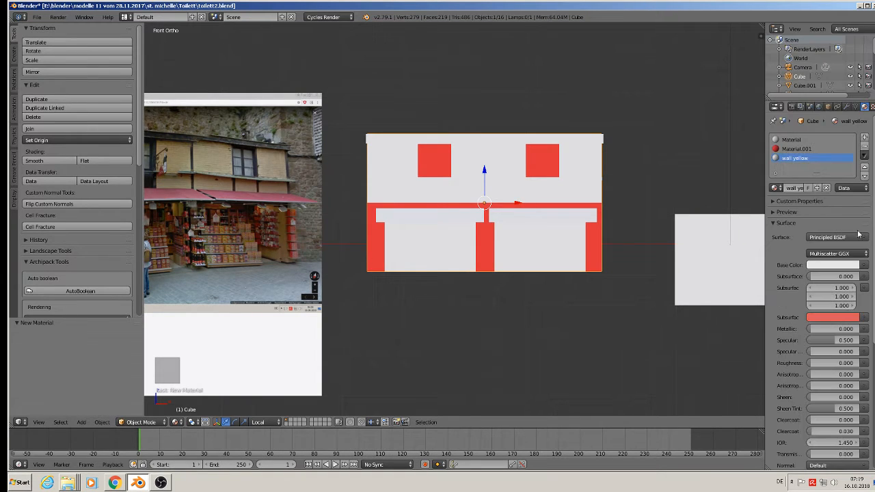
# Give the wall yellow material's base color an Image Texture using BricksSmallOld0066_5_S from the textur folder.
pyautogui.click(864, 266)
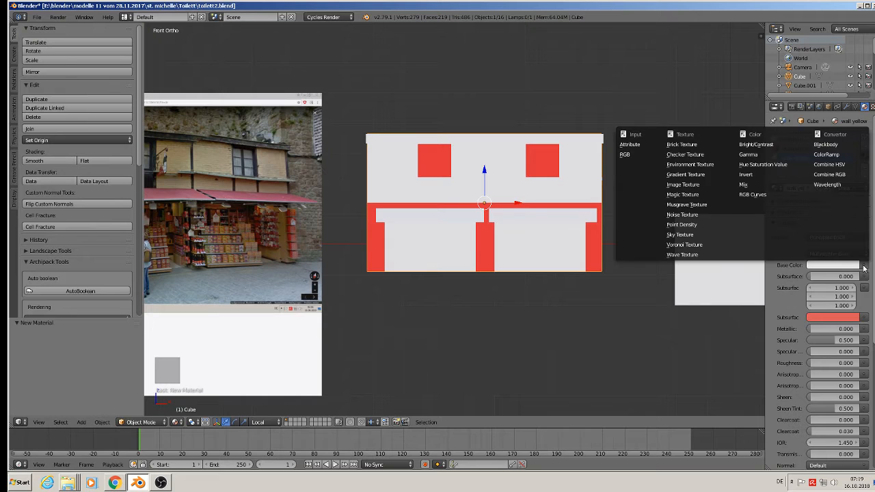
pyautogui.click(697, 183)
pyautogui.click(846, 276)
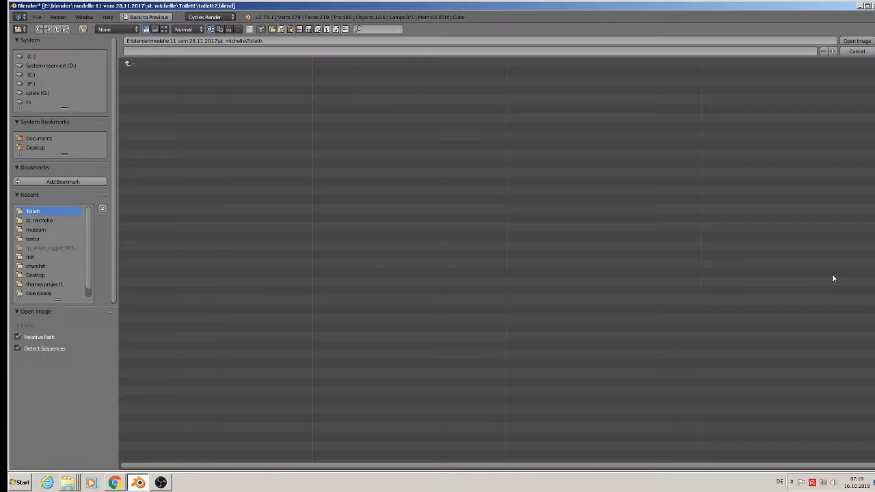
pyautogui.click(33, 238)
pyautogui.click(164, 28)
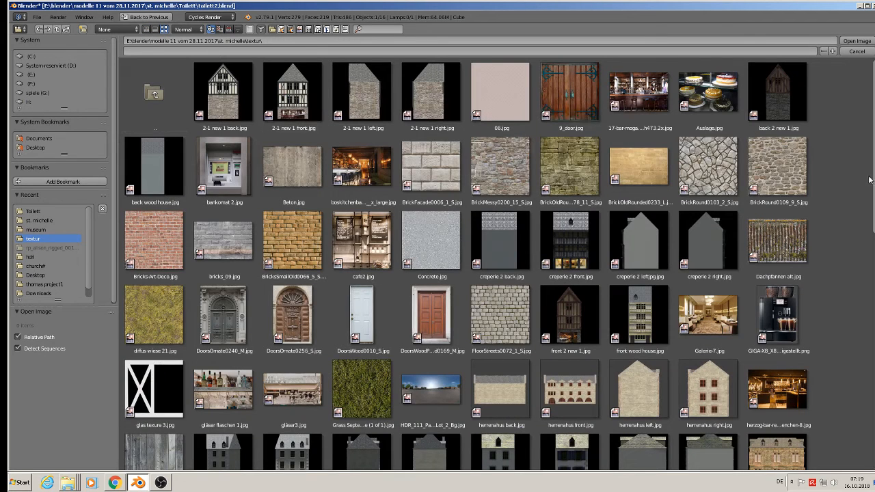
pyautogui.doubleClick(322, 235)
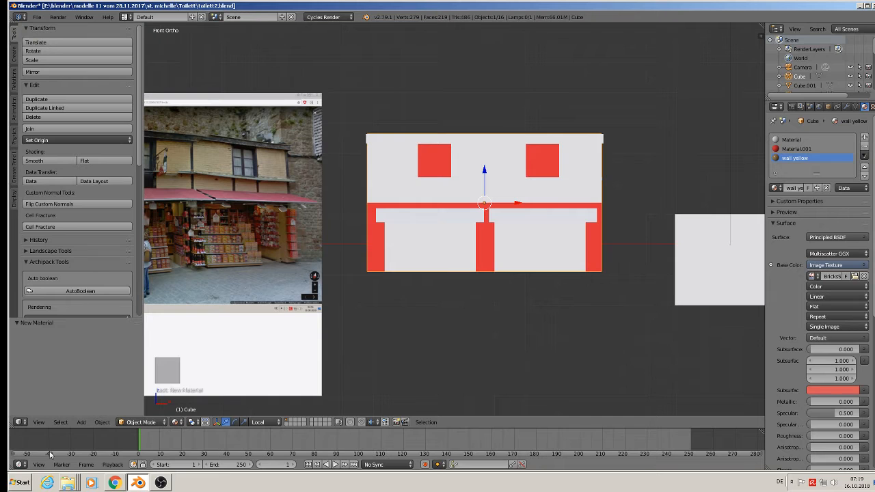
# Turn the timeline area into a Node Editor showing the wall yellow material and enlarge it.
pyautogui.click(19, 465)
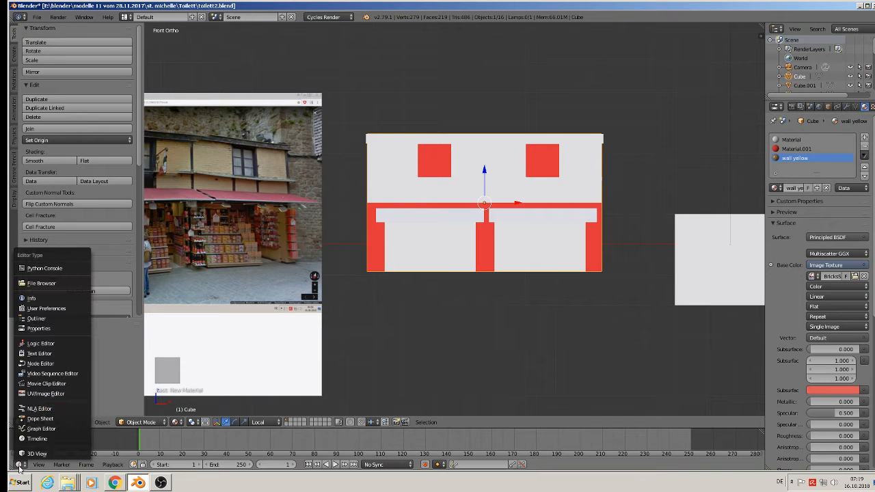
pyautogui.click(33, 365)
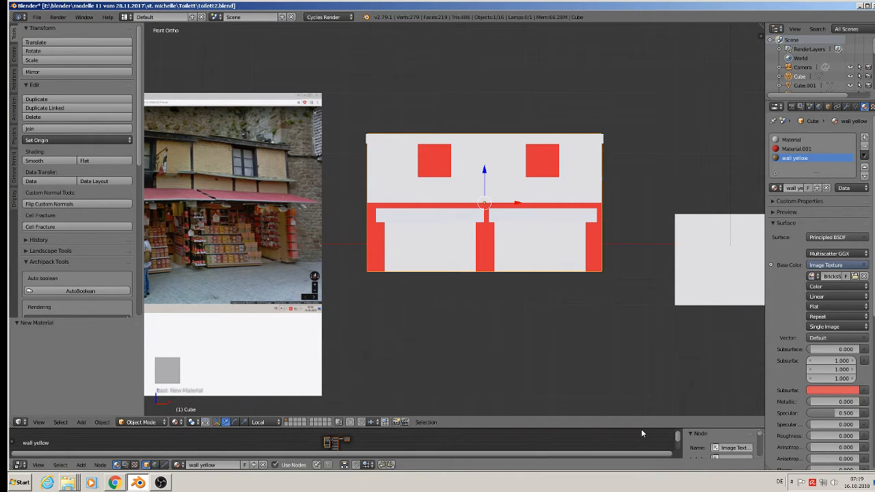
pyautogui.moveTo(641, 429); pyautogui.dragTo(654, 336)
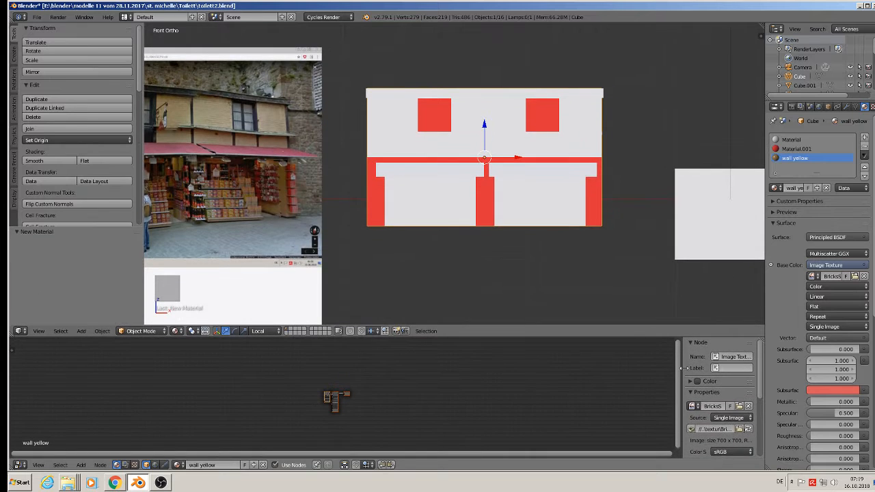
# Split the Node Editor area into two side-by-side areas and hide the node properties sidebar.
pyautogui.moveTo(678, 368); pyautogui.dragTo(342, 380)
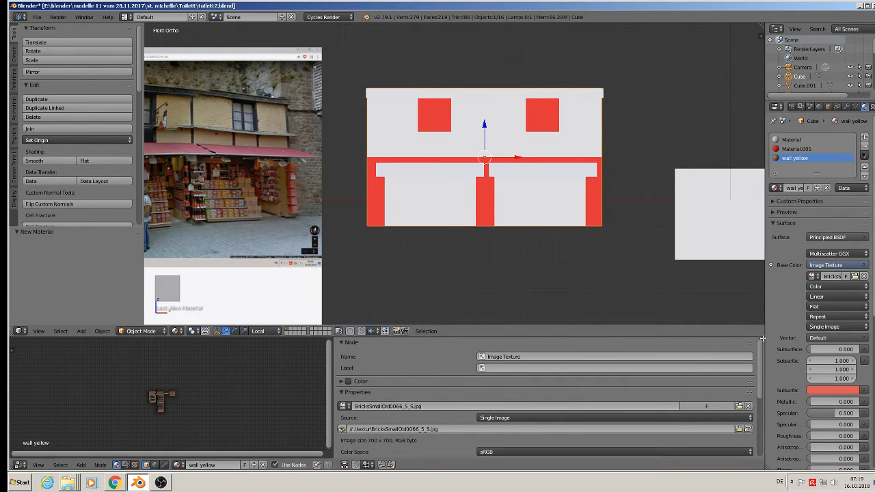
pyautogui.moveTo(761, 338); pyautogui.dragTo(503, 343)
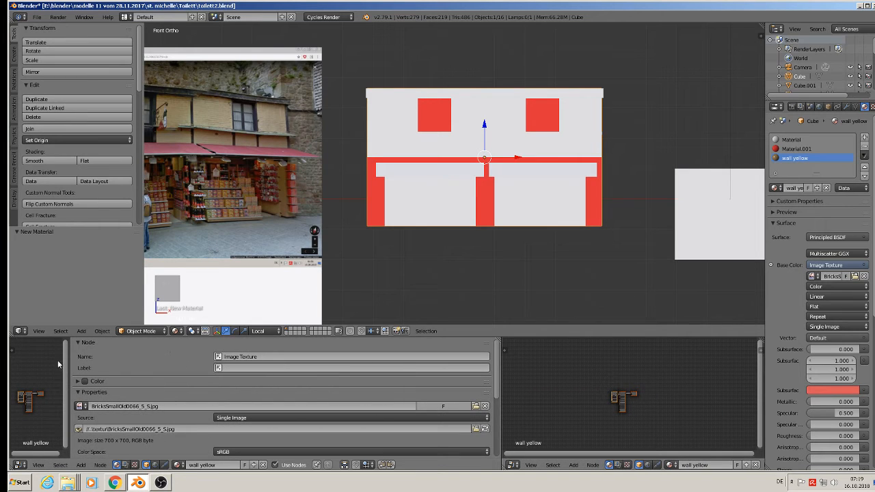
pyautogui.moveTo(67, 361); pyautogui.dragTo(441, 370)
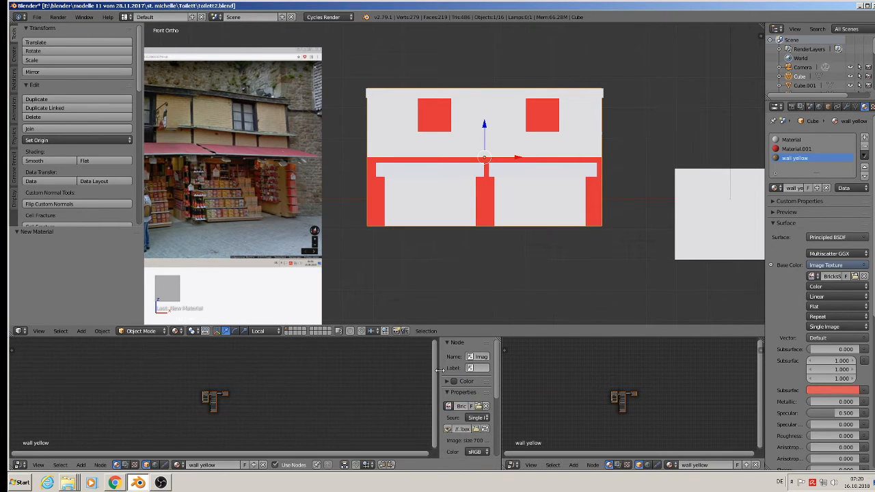
pyautogui.press('n')
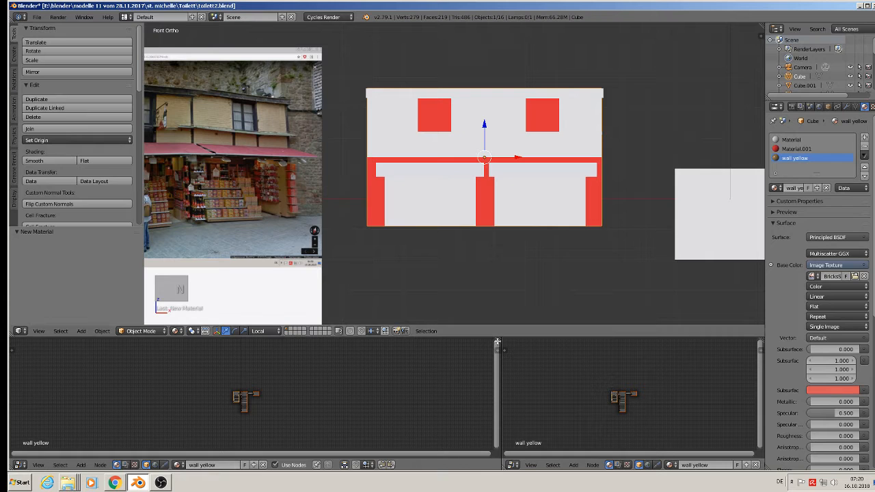
pyautogui.moveTo(494, 340); pyautogui.dragTo(445, 345)
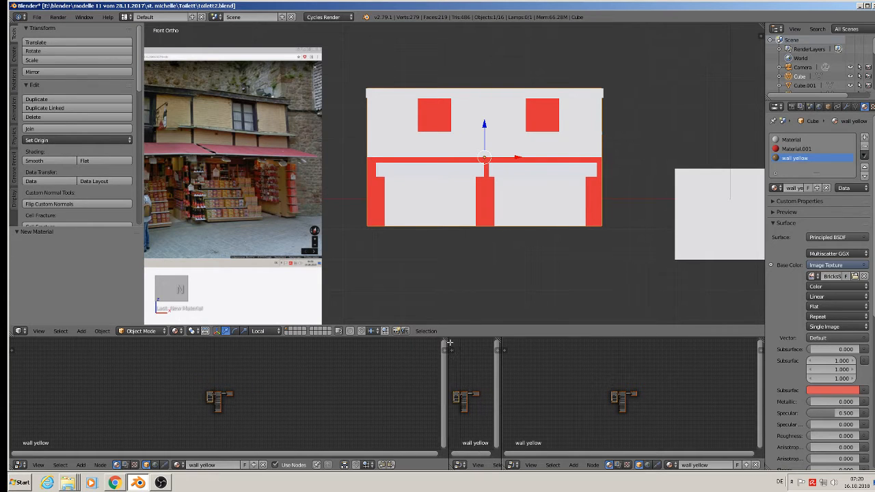
pyautogui.keyDown('ctrl'); pyautogui.moveTo(409, 383); pyautogui.dragTo(449, 383, button='right'); pyautogui.keyUp('ctrl')
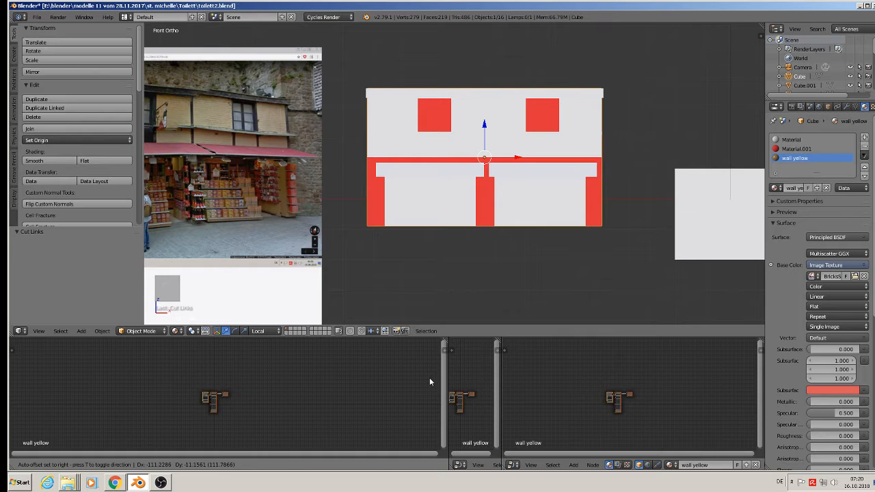
pyautogui.press('x')
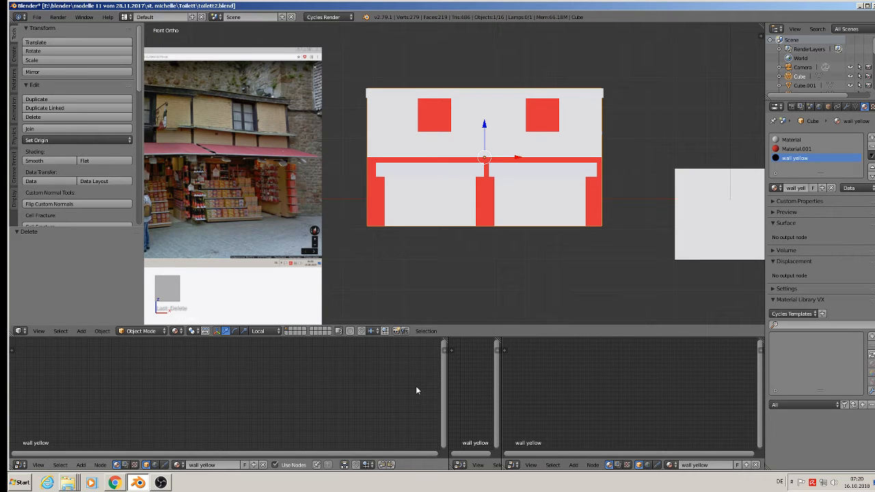
pyautogui.hotkey('ctrl', 'z')
pyautogui.hotkey('ctrl', 'z')
pyautogui.hotkey('ctrl', 'z')
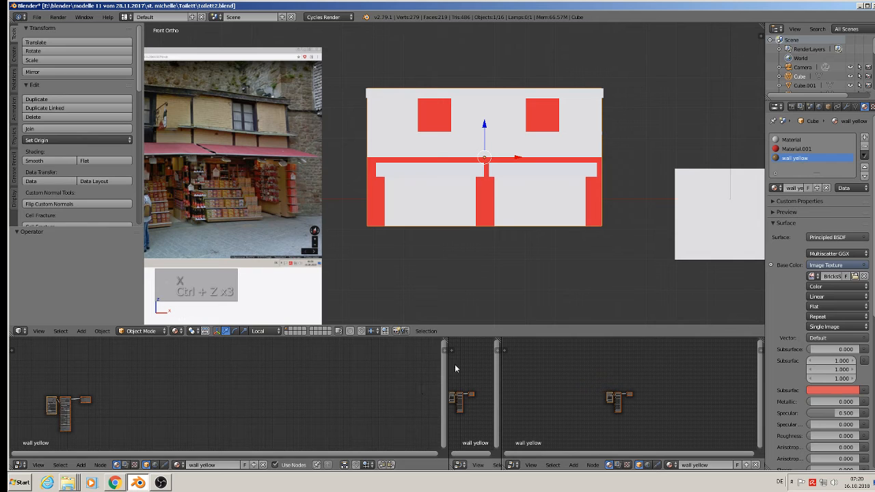
# Undo the wall yellow material's image texture and Principled BSDF changes back to the Diffuse BSDF shader.
pyautogui.hotkey('ctrl', 'z')
pyautogui.hotkey('ctrl', 'z')
pyautogui.hotkey('ctrl', 'z')
pyautogui.hotkey('ctrl', 'z')
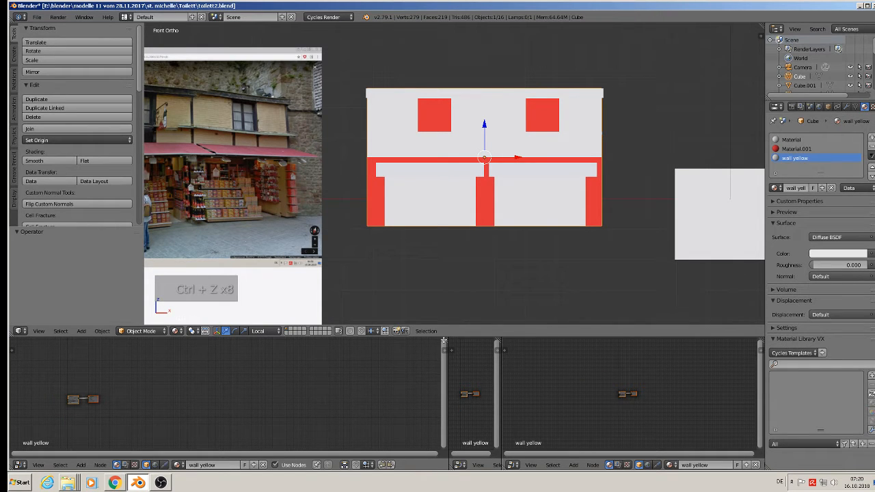
# Merge away the narrow extra node area and switch the area beside the Node Editor to the UV/Image Editor.
pyautogui.moveTo(443, 339); pyautogui.dragTo(404, 367)
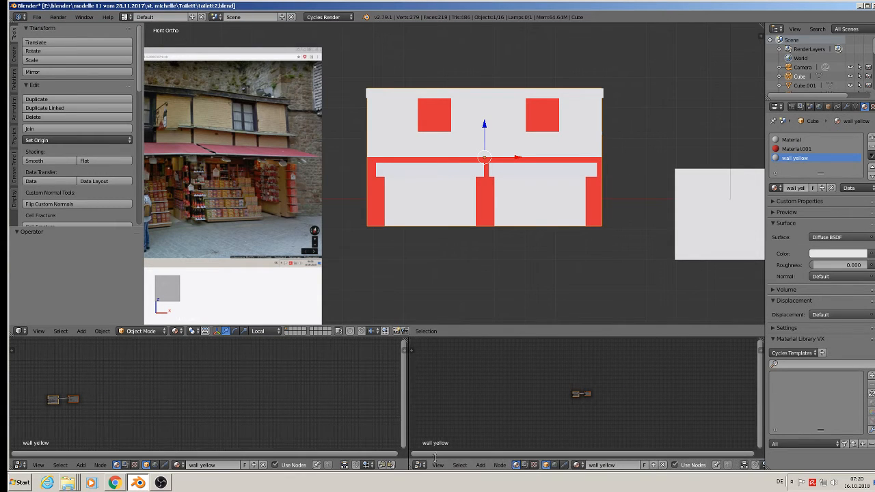
pyautogui.click(419, 465)
pyautogui.click(449, 405)
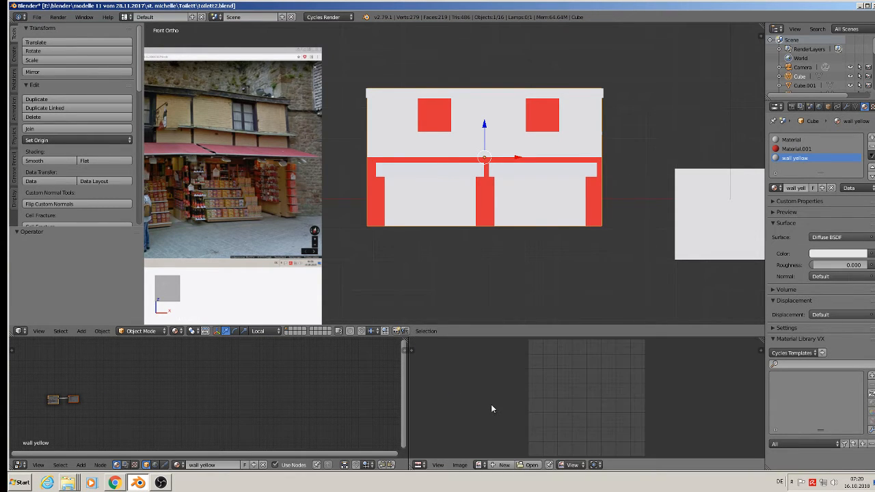
# Set the wall yellow material's surface to Principled BSDF and give its base color an Image Texture.
pyautogui.scroll(5, 116, 404)
pyautogui.moveTo(88, 398); pyautogui.dragTo(69, 387, button='middle')
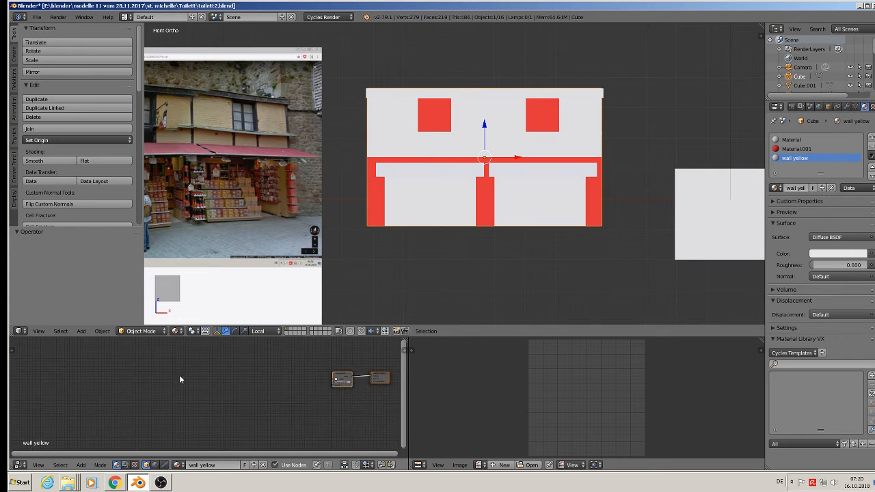
pyautogui.scroll(2, 180, 380)
pyautogui.moveTo(369, 388); pyautogui.dragTo(254, 400, button='middle')
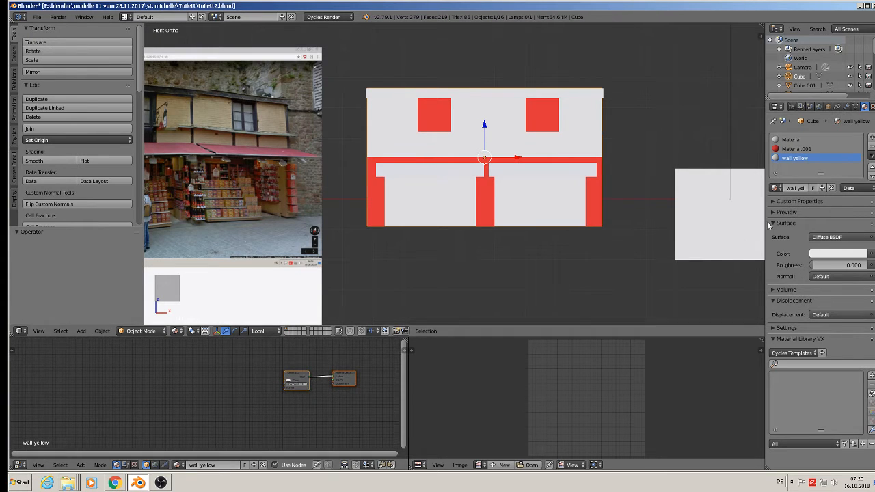
pyautogui.scroll(4, 310, 393)
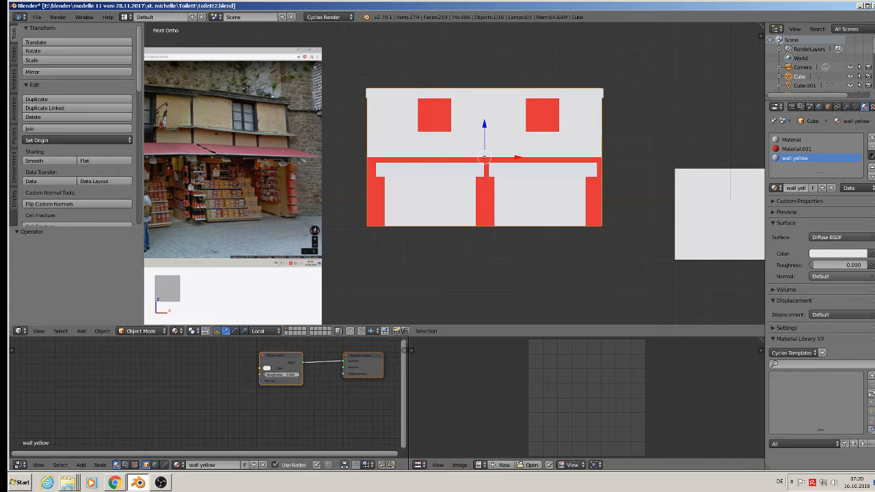
pyautogui.click(827, 237)
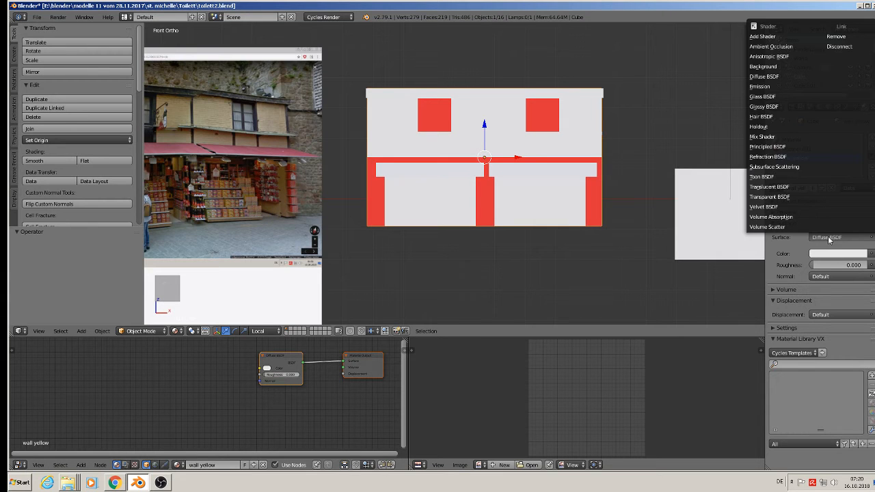
pyautogui.click(804, 149)
pyautogui.click(861, 266)
pyautogui.click(687, 194)
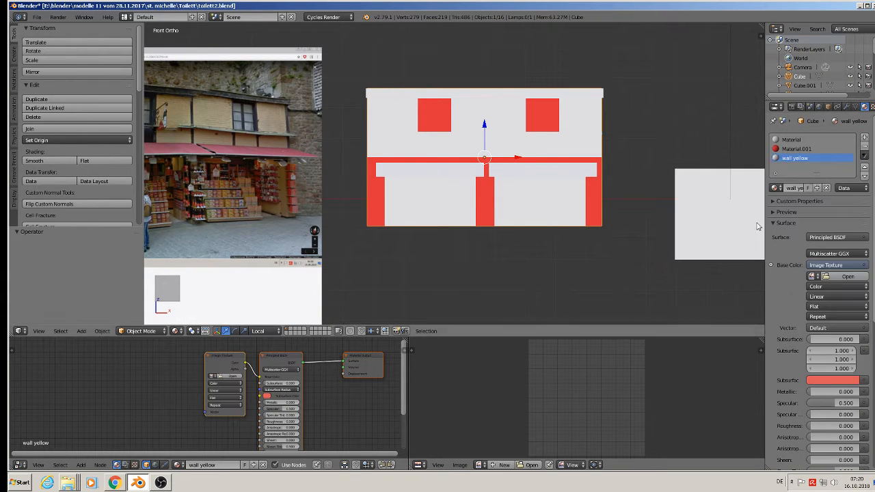
# Load BricksSmallOld0066_5_S.jpg from the textur folder as the wall yellow material's base color image.
pyautogui.click(848, 276)
pyautogui.click(32, 212)
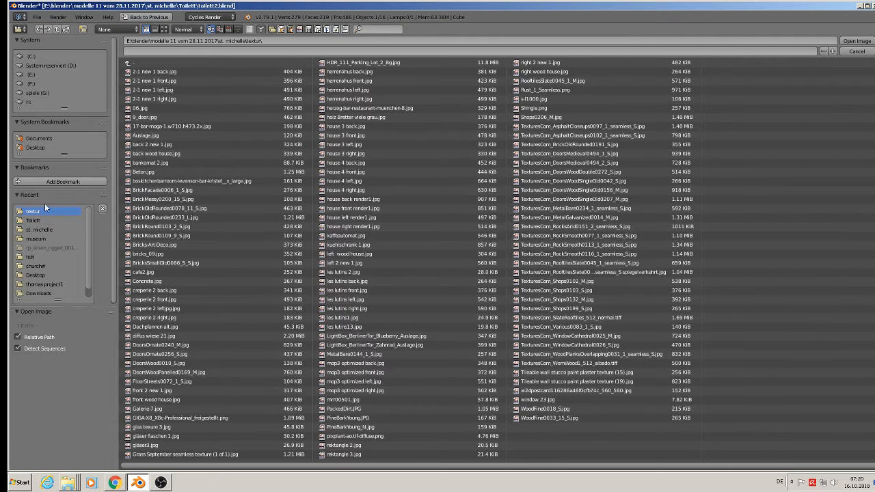
pyautogui.click(163, 29)
pyautogui.doubleClick(300, 239)
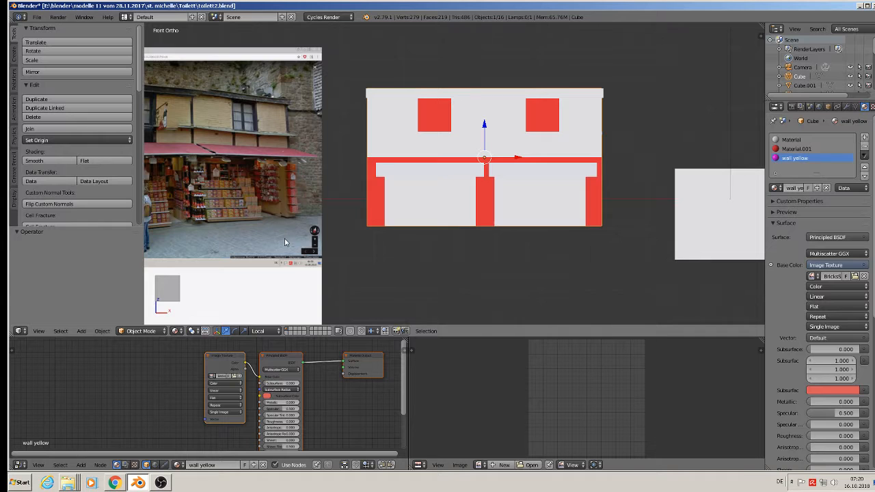
# Add a Texture Coordinate node and a Mapping node ahead of the Image Texture node in the wall yellow material.
pyautogui.moveTo(153, 418); pyautogui.dragTo(217, 397, button='middle')
pyautogui.scroll(-2, 232, 388)
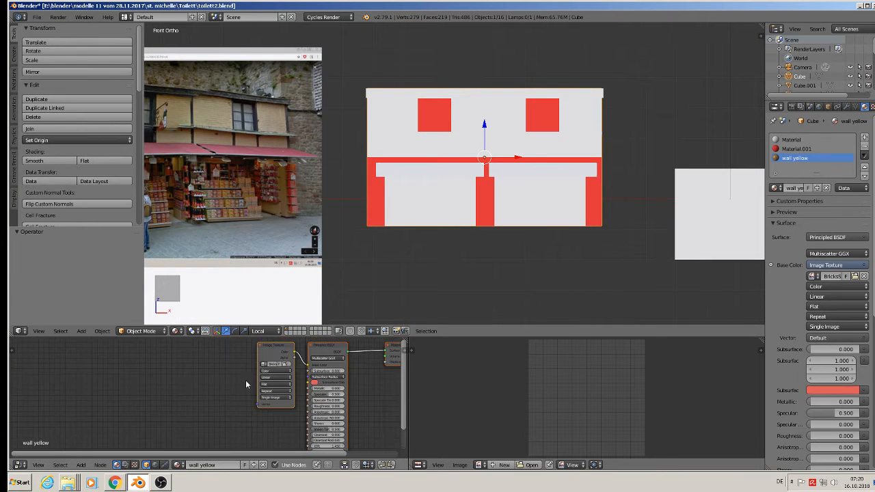
pyautogui.click(81, 464)
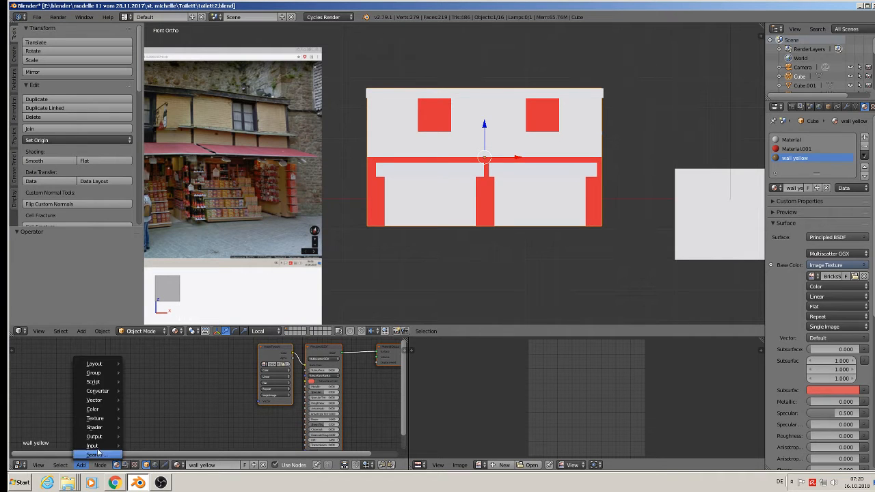
pyautogui.moveTo(95, 445)
pyautogui.click(158, 415)
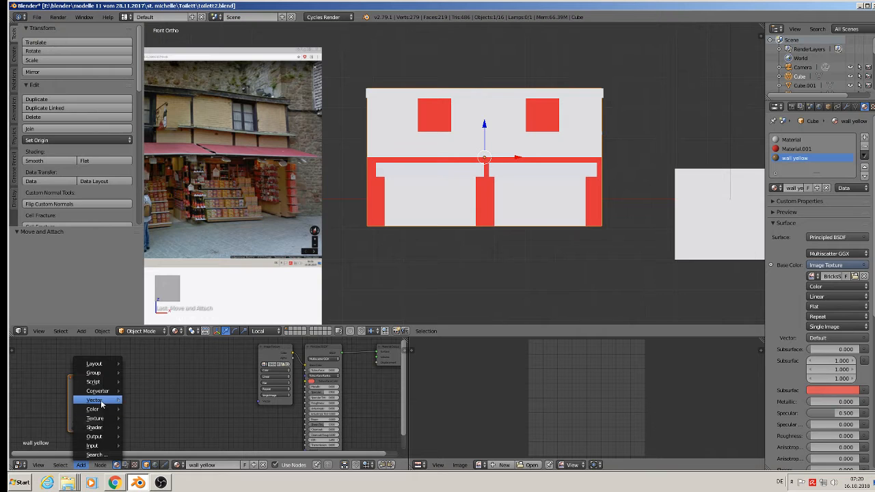
pyautogui.moveTo(101, 402)
pyautogui.click(140, 410)
pyautogui.click(120, 371)
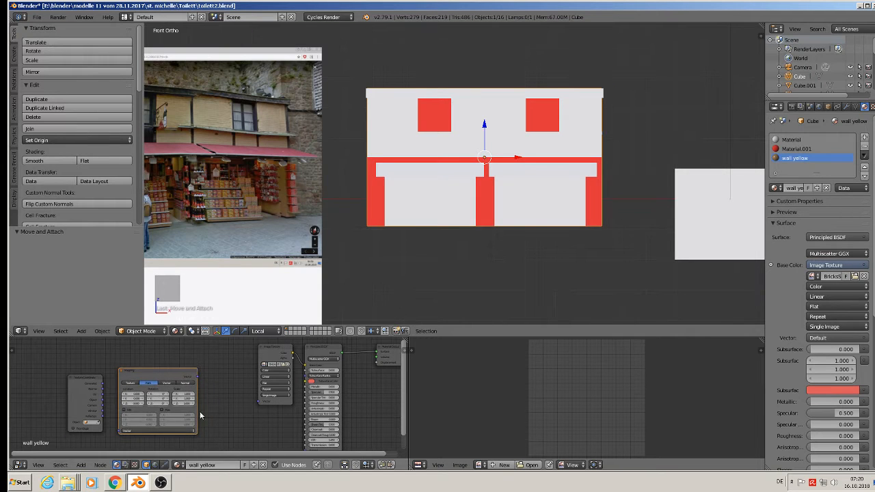
# Link UV through the Mapping node, set to Texture, into the brick image's Vector input, and show the material preview.
pyautogui.moveTo(57, 401); pyautogui.dragTo(76, 435)
pyautogui.click(86, 381)
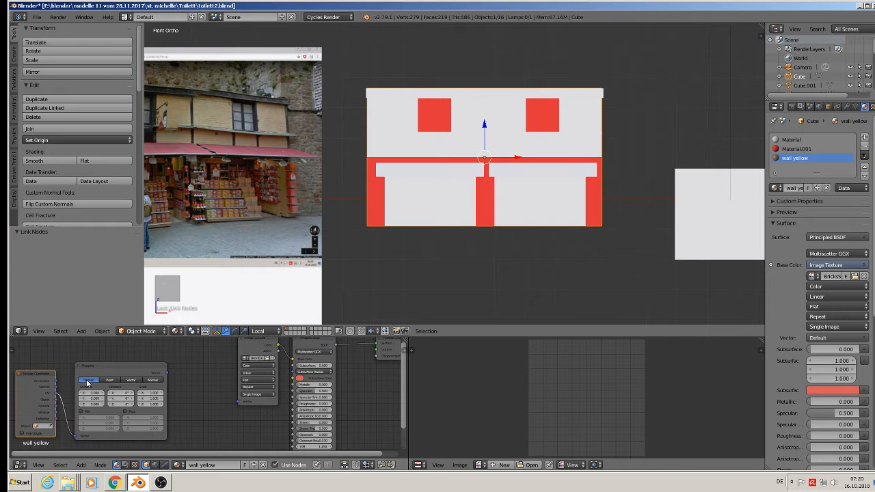
pyautogui.moveTo(167, 374); pyautogui.dragTo(242, 401)
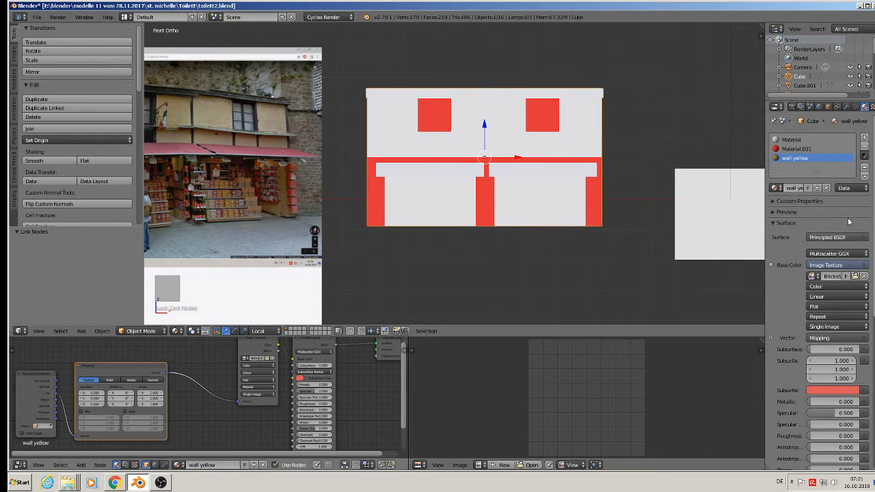
pyautogui.click(773, 212)
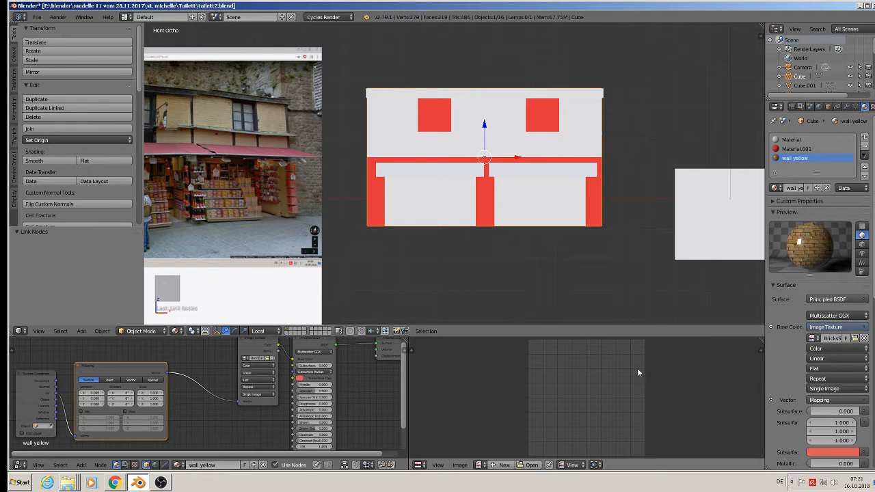
# Link the brick image's Color to the Material Output's Displacement and space the nodes apart to make room between them.
pyautogui.scroll(2, 324, 415)
pyautogui.scroll(2, 324, 415)
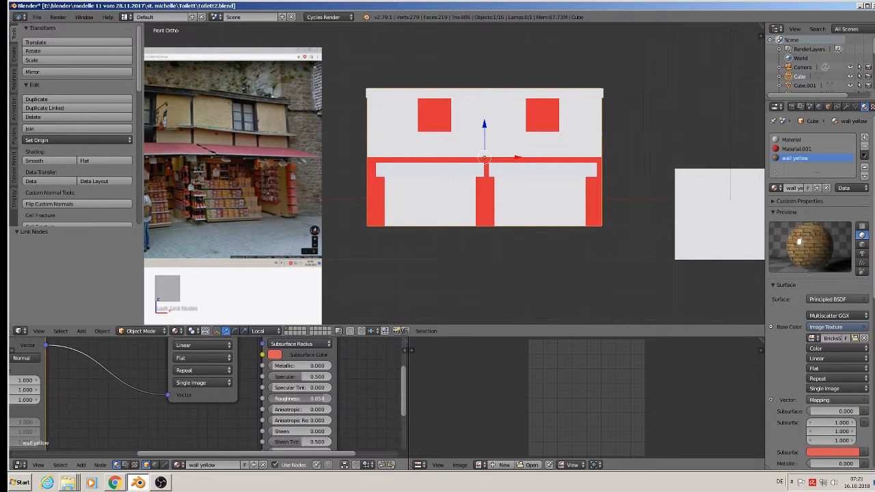
pyautogui.scroll(-4, 353, 386)
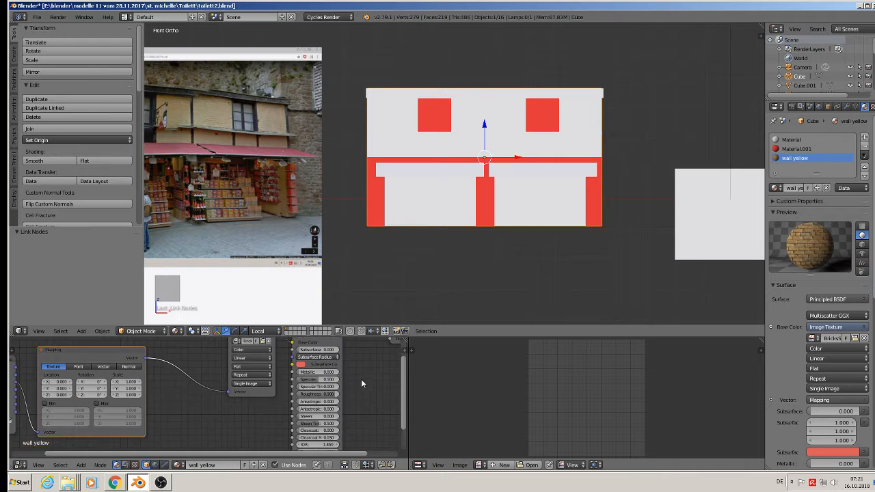
pyautogui.scroll(-1, 259, 413)
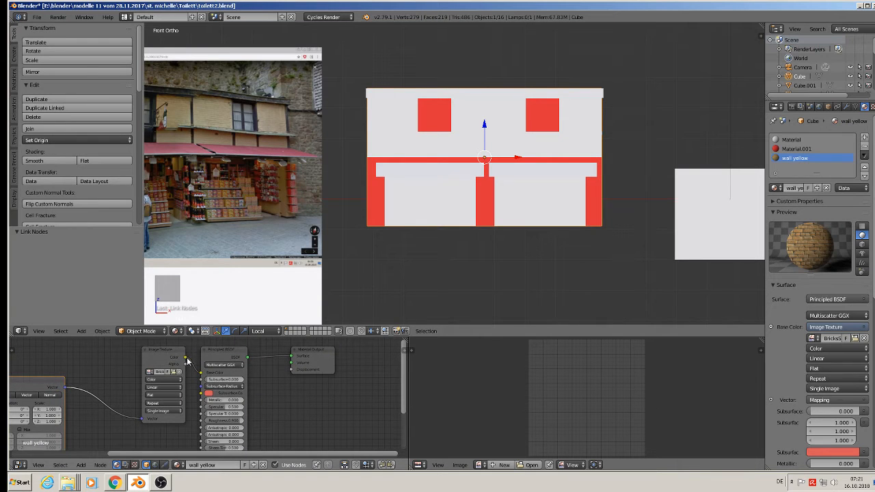
pyautogui.moveTo(186, 357); pyautogui.dragTo(364, 359)
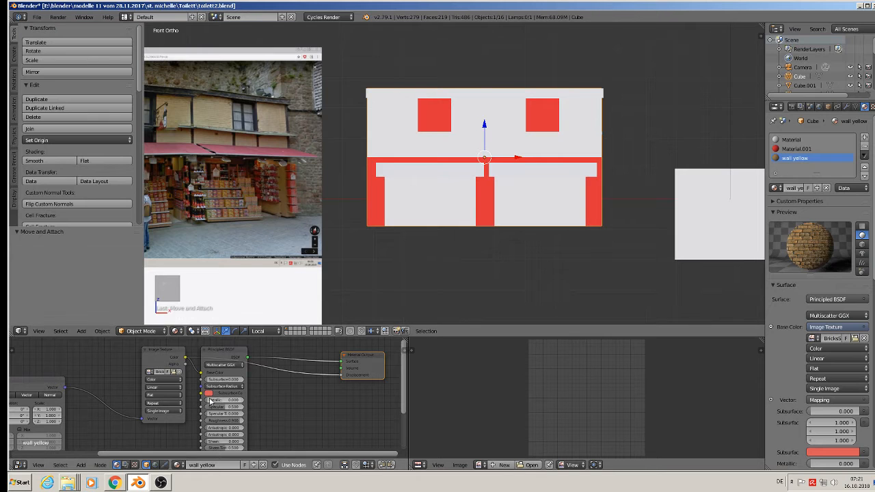
pyautogui.click(81, 464)
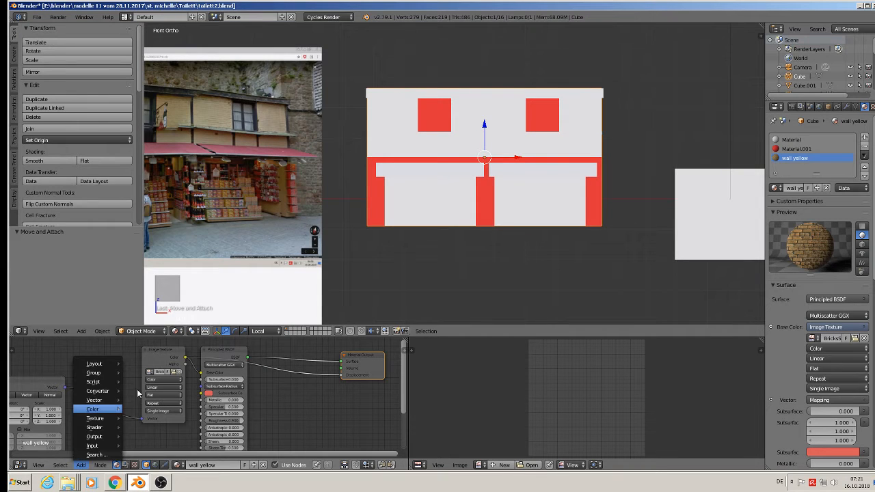
pyautogui.moveTo(160, 356); pyautogui.dragTo(129, 399)
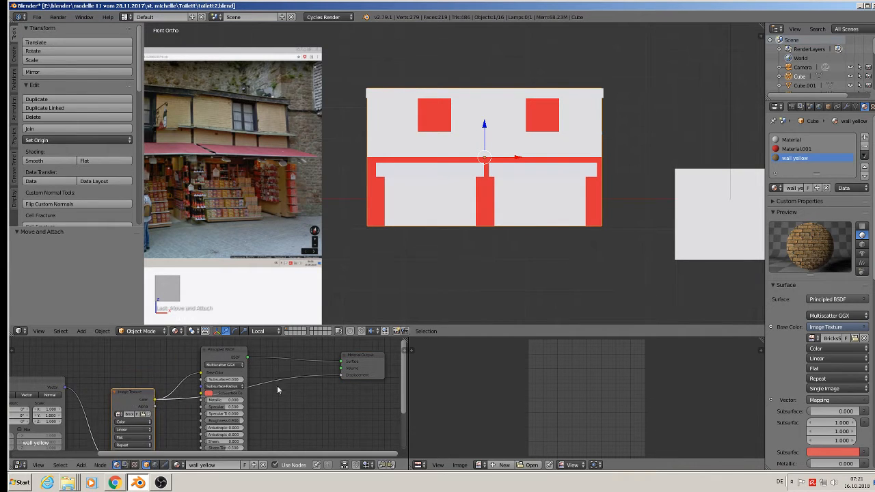
pyautogui.moveTo(364, 356); pyautogui.dragTo(384, 354)
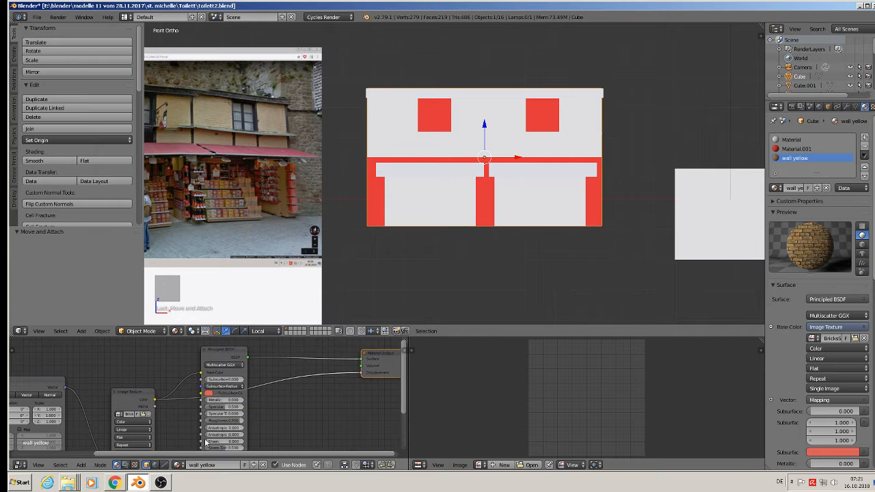
# Insert an Invert node into the displacement link and set its factor to 0.
pyautogui.click(81, 465)
pyautogui.moveTo(95, 408)
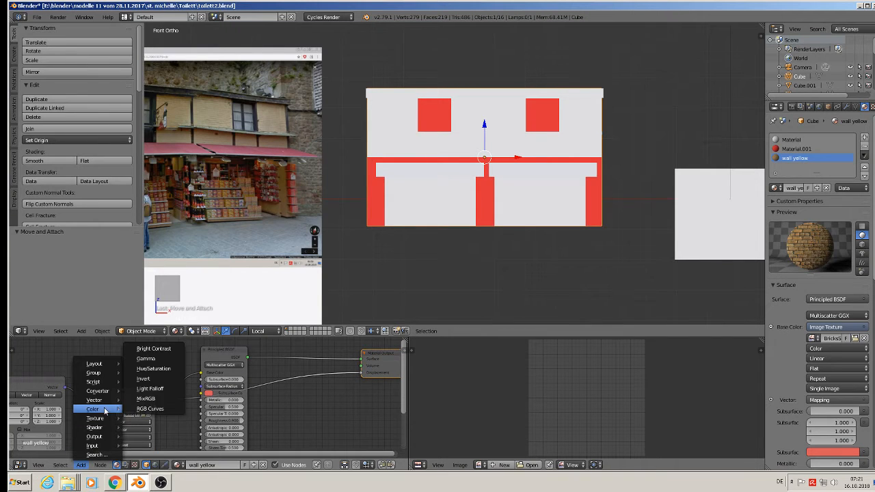
pyautogui.click(153, 390)
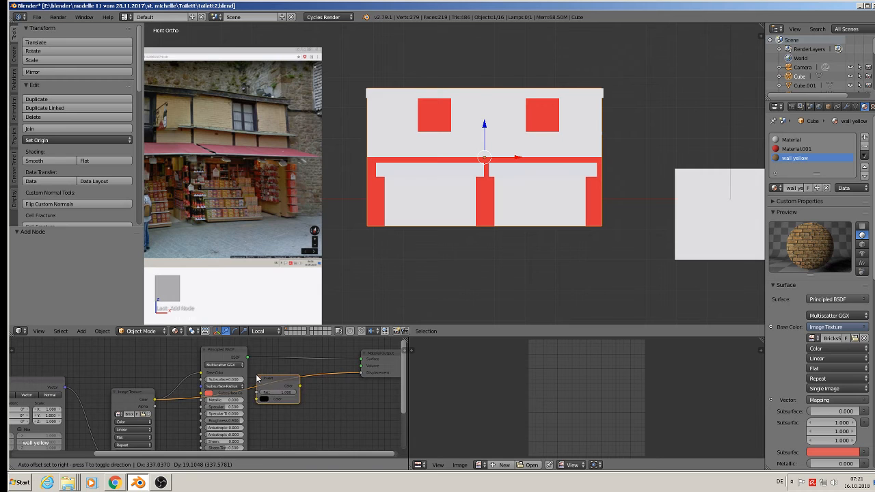
pyautogui.click(257, 378)
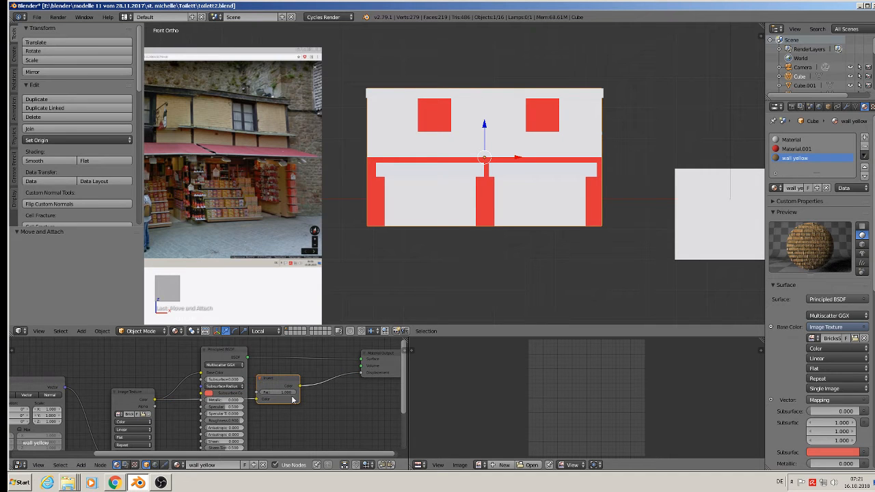
pyautogui.moveTo(288, 393); pyautogui.dragTo(263, 392)
# Insert a Math node between Invert and Material Output, set it to Multiply and its second value to 0.03.
pyautogui.click(79, 464)
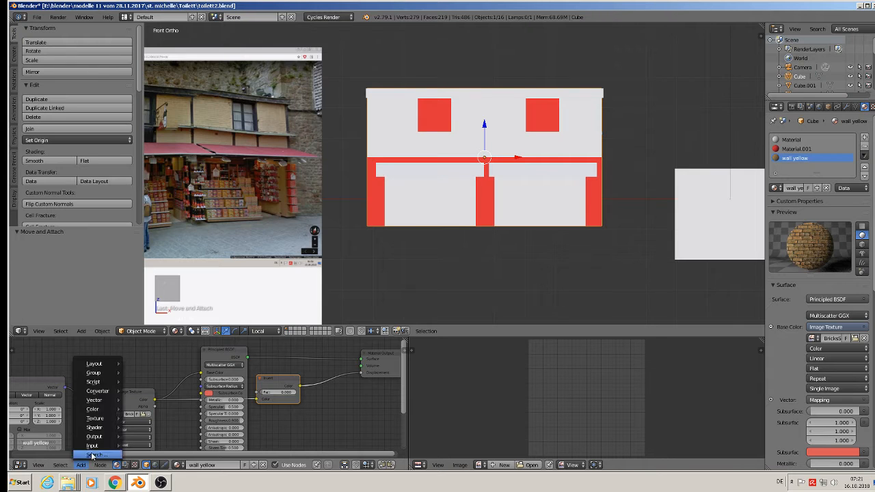
pyautogui.moveTo(106, 390)
pyautogui.click(142, 331)
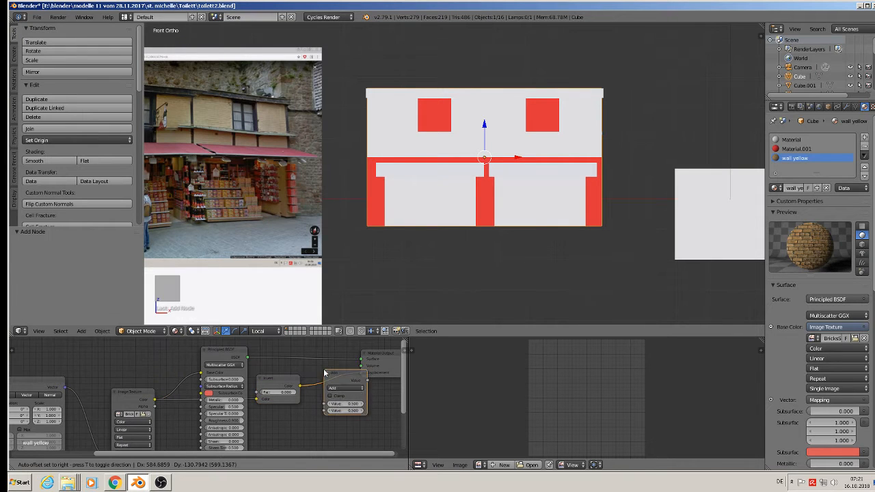
pyautogui.click(345, 382)
pyautogui.click(345, 386)
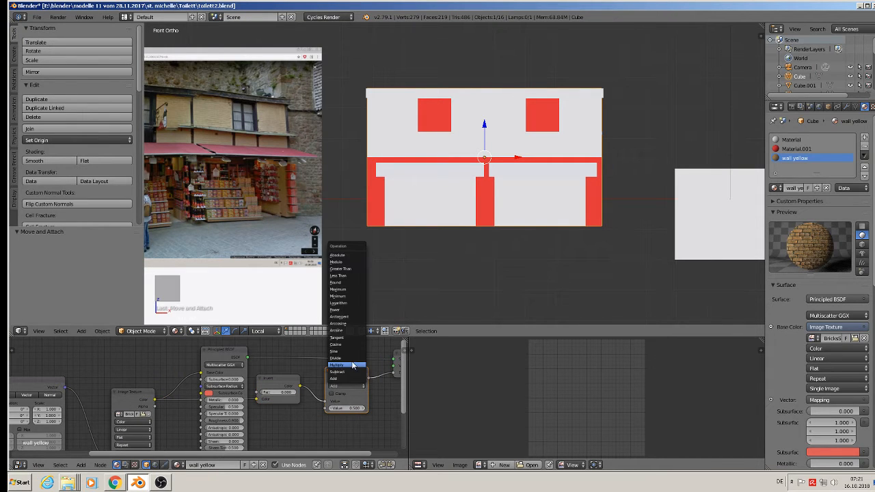
pyautogui.click(345, 364)
pyautogui.click(342, 408)
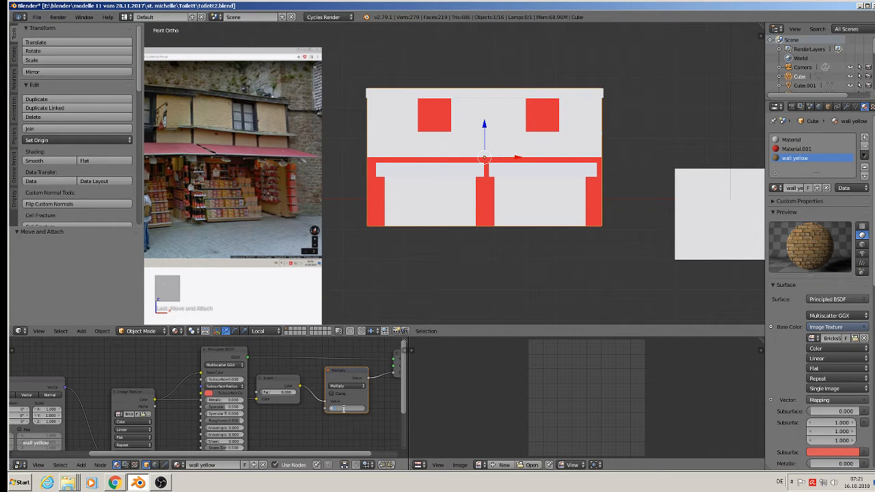
pyautogui.write('0.03')
pyautogui.press('Return')
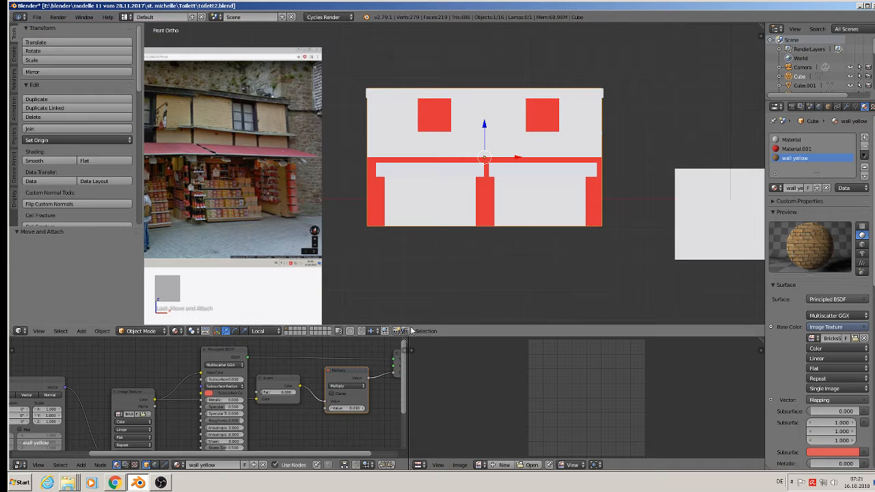
# Save the current Blender file.
pyautogui.click(37, 17)
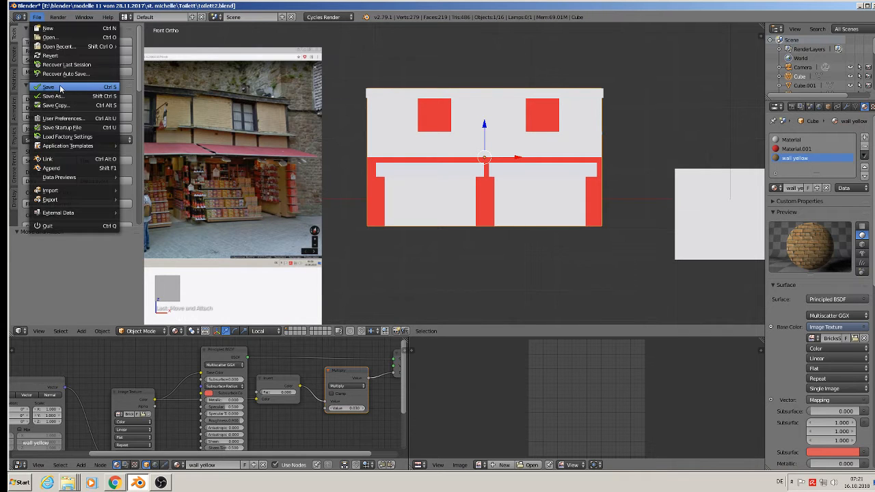
pyautogui.click(48, 88)
pyautogui.scroll(-3, 229, 404)
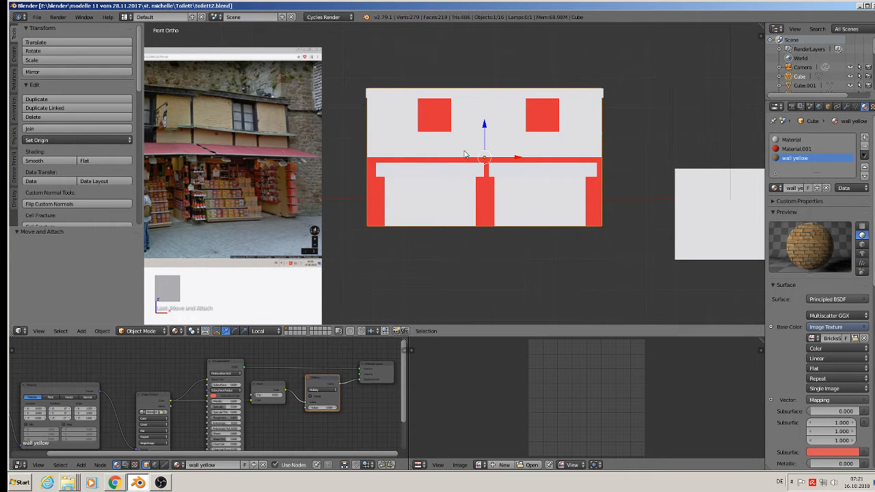
# Unwrap the building's red lower frame face and two upper wall faces with Project From View in front view.
pyautogui.scroll(3, 464, 154)
pyautogui.press('Tab')
pyautogui.scroll(-3, 345, 164)
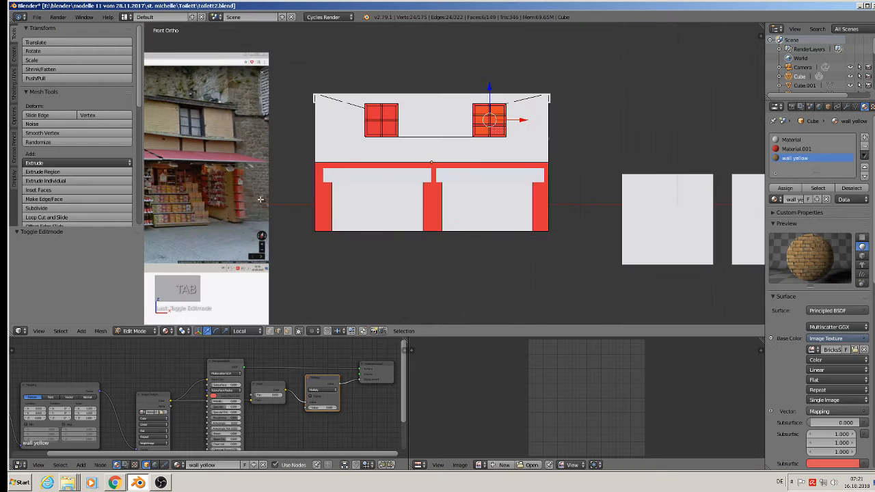
pyautogui.keyDown('shift'); pyautogui.moveTo(333, 215); pyautogui.dragTo(453, 220, button='middle'); pyautogui.keyUp('shift')
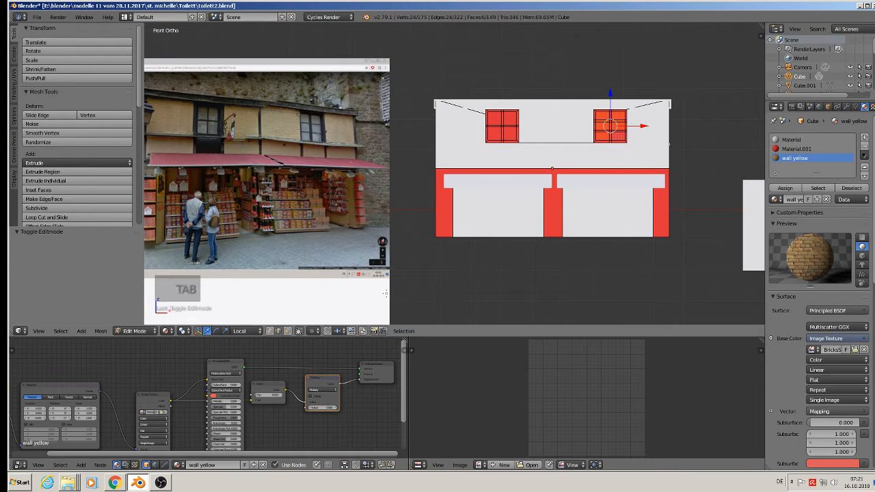
pyautogui.click(287, 332)
pyautogui.rightClick(449, 194)
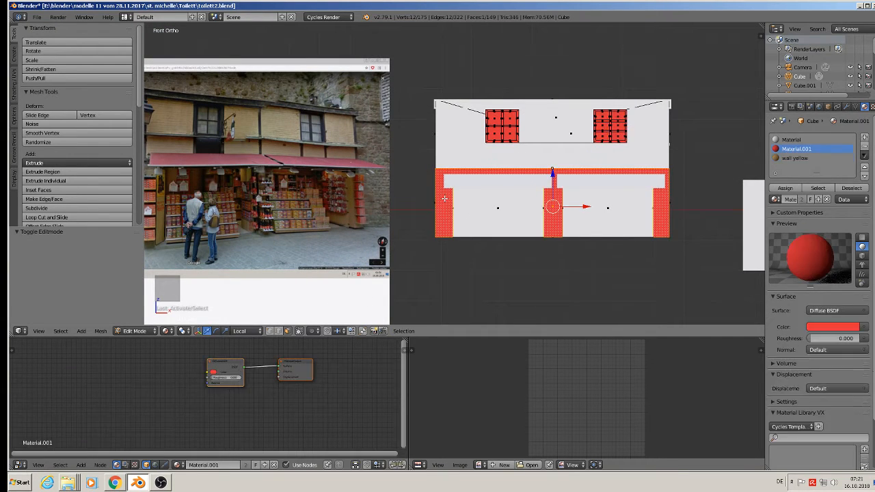
pyautogui.rightClick(549, 125)
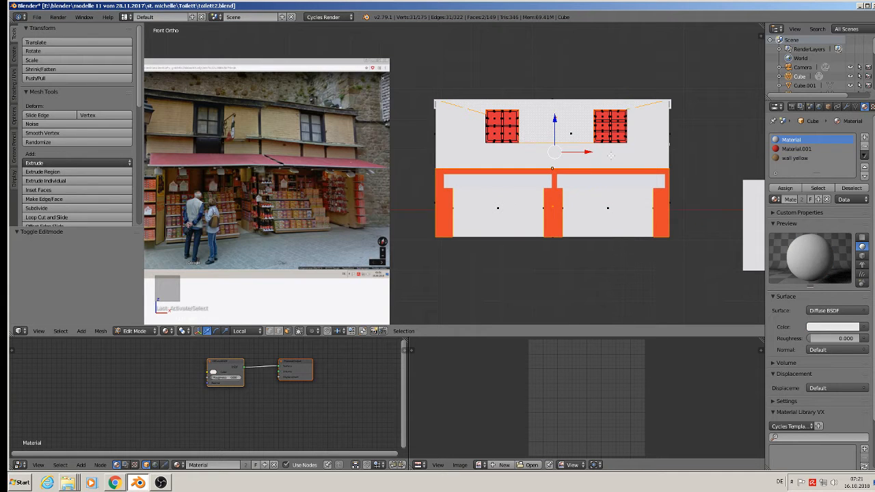
pyautogui.keyDown('shift'); pyautogui.rightClick(628, 152); pyautogui.keyUp('shift')
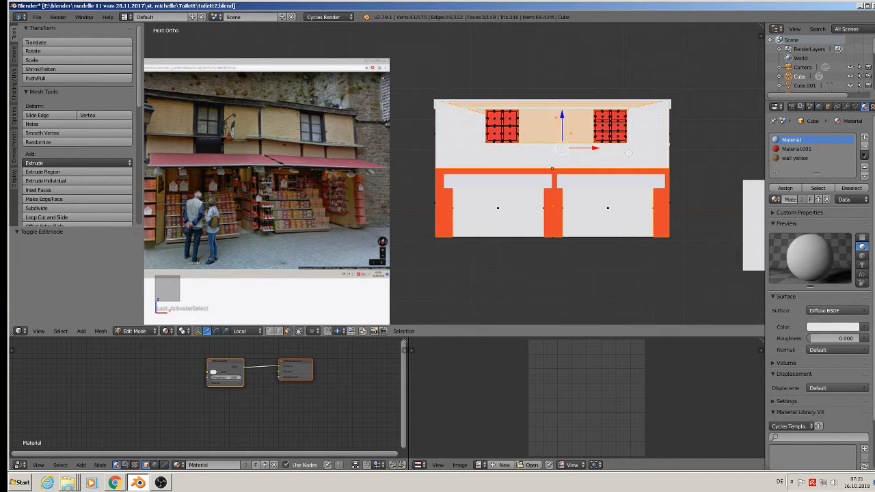
pyautogui.press('u')
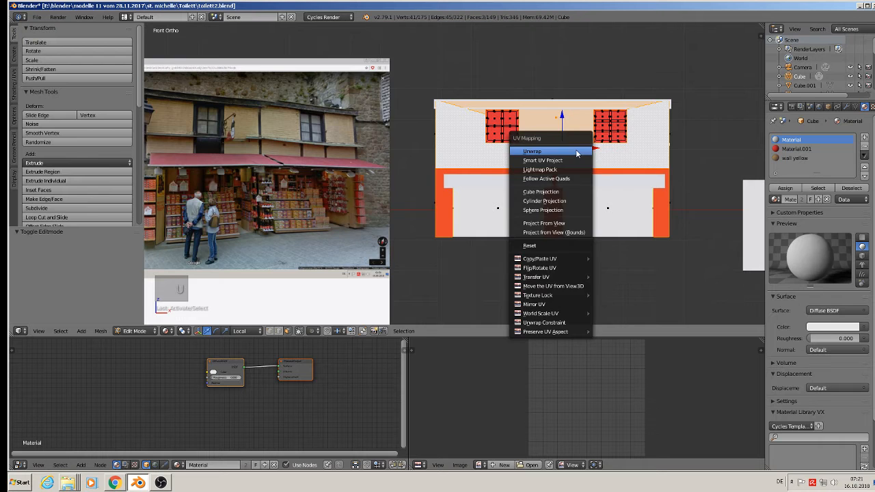
pyautogui.click(566, 224)
# Assign wall yellow to the selected wall faces and scale their UVs up about 11 times for smaller bricks.
pyautogui.click(814, 158)
pyautogui.click(786, 187)
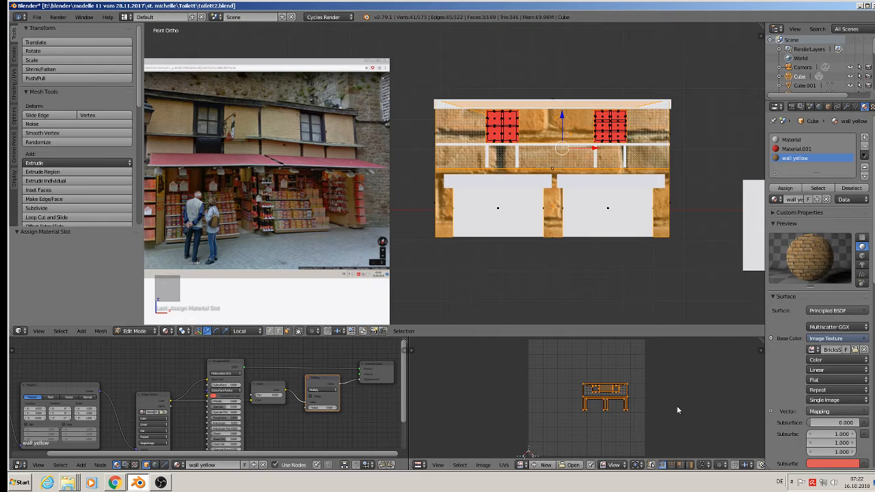
pyautogui.press('s')
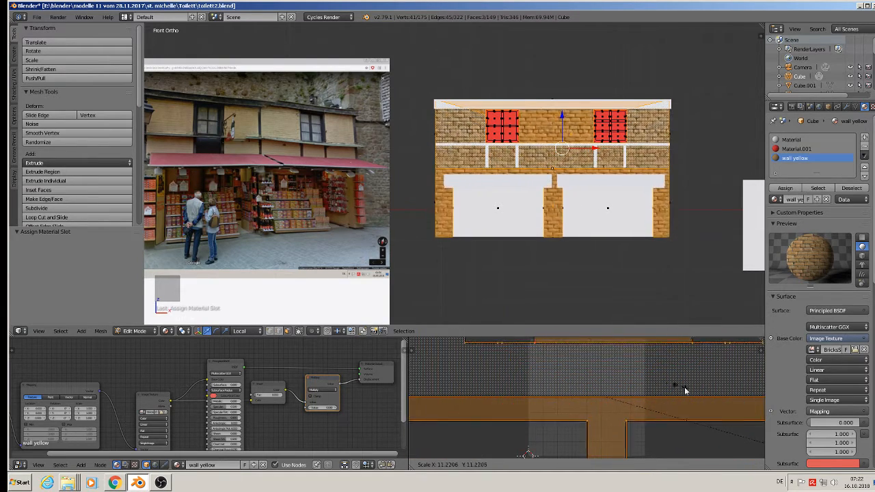
pyautogui.click(543, 352)
pyautogui.press('Tab')
pyautogui.scroll(2, 484, 175)
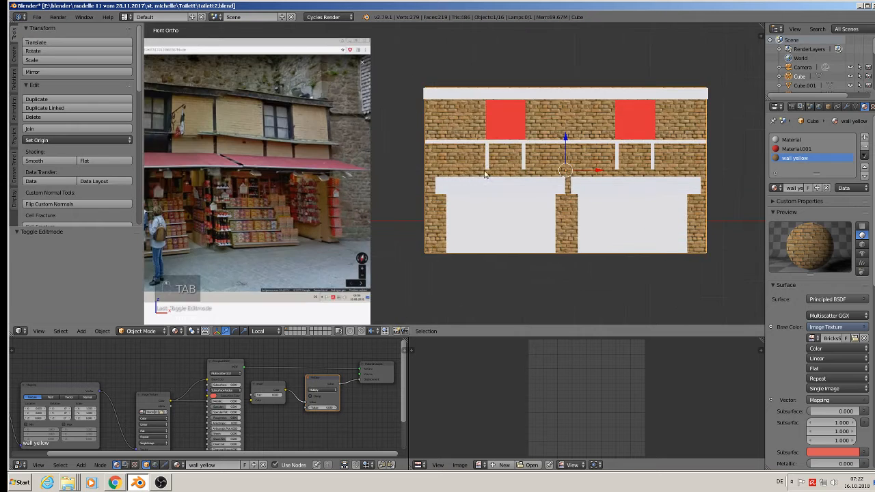
# Insert a MixRGB node between the Image Texture color and the Principled BSDF base color.
pyautogui.moveTo(484, 174); pyautogui.dragTo(475, 160, button='middle')
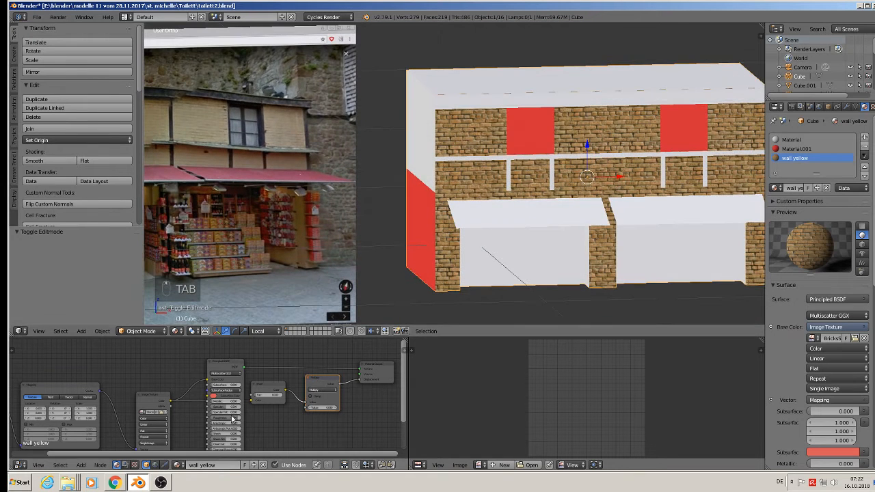
pyautogui.moveTo(192, 399); pyautogui.dragTo(274, 379, button='middle')
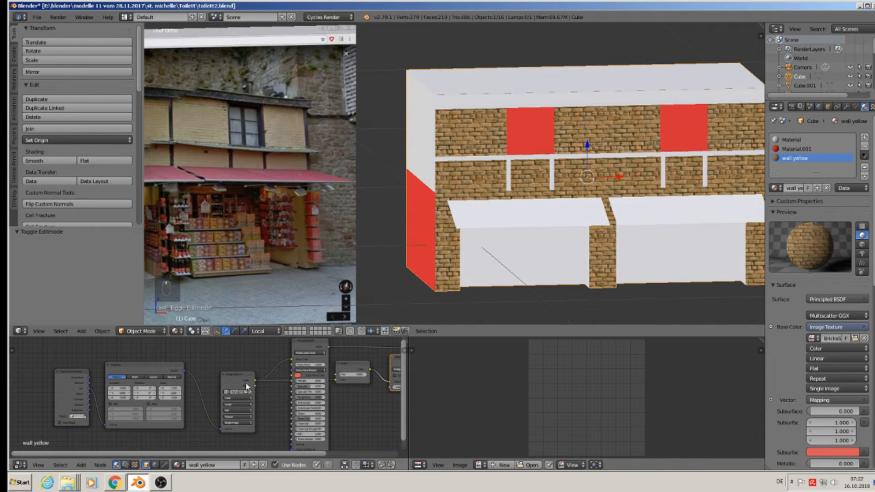
pyautogui.moveTo(241, 382); pyautogui.dragTo(214, 386)
pyautogui.click(79, 466)
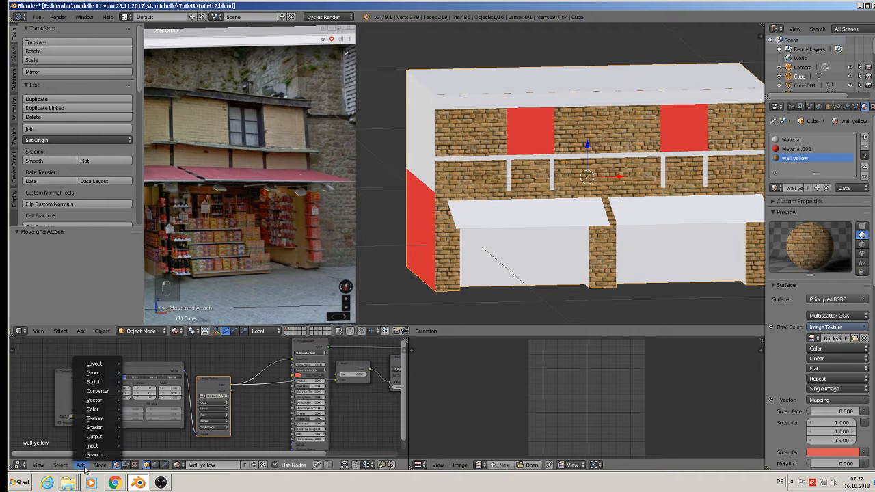
pyautogui.moveTo(99, 409)
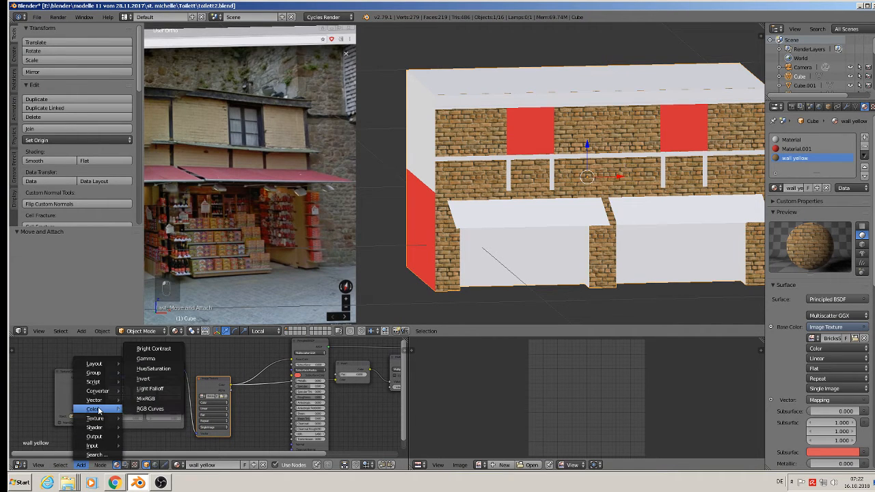
pyautogui.click(157, 401)
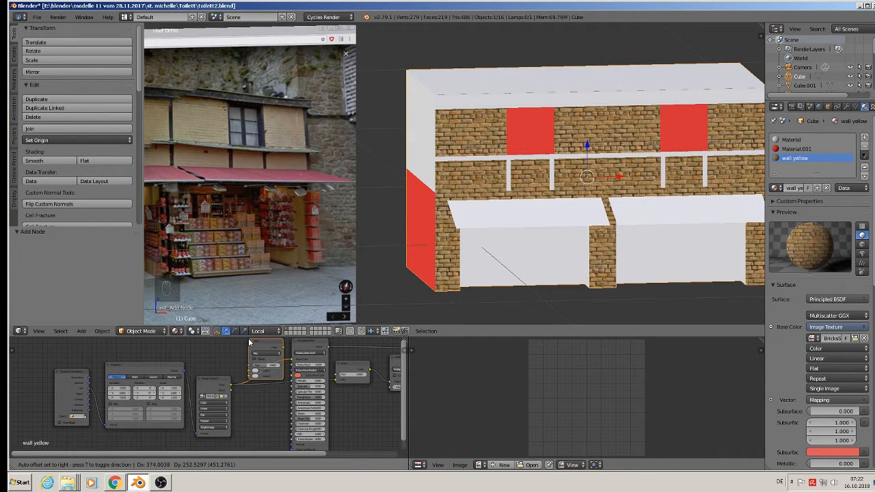
pyautogui.click(251, 342)
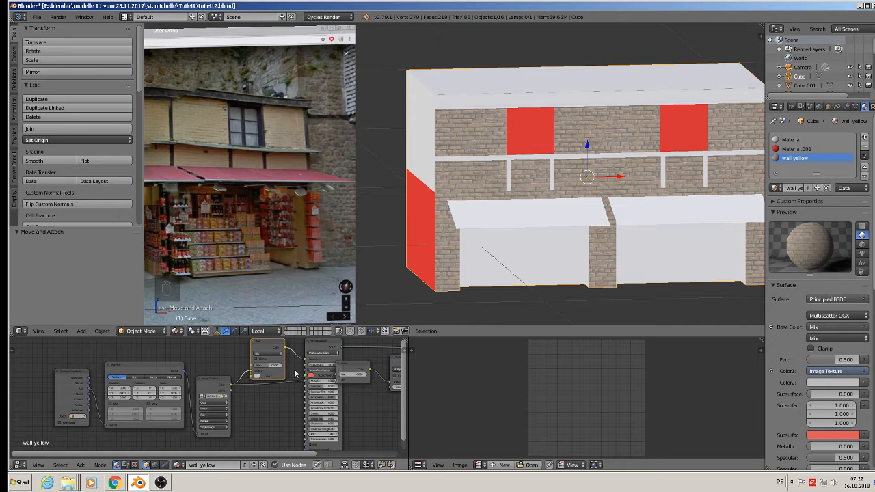
# Set the Mix node's Color2 to a muted yellow, about R 0.499, G 0.500, B 0.280.
pyautogui.moveTo(295, 373); pyautogui.dragTo(308, 397, button='middle')
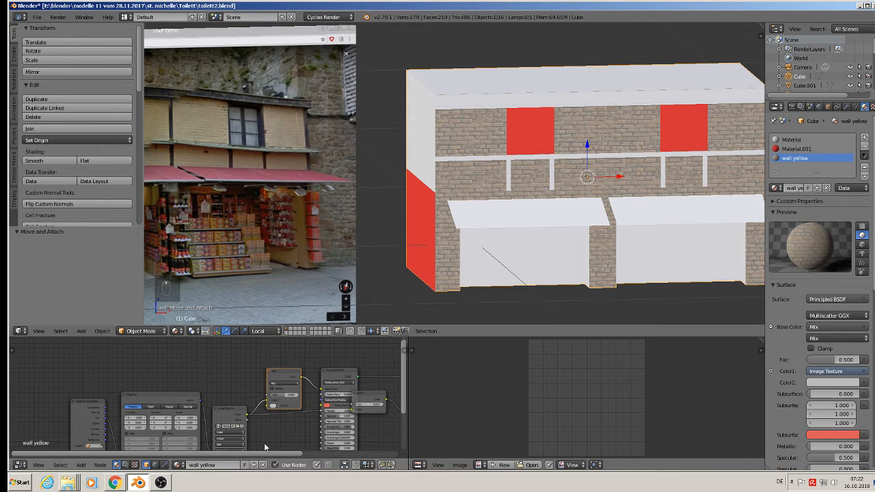
pyautogui.scroll(5, 272, 429)
pyautogui.click(269, 397)
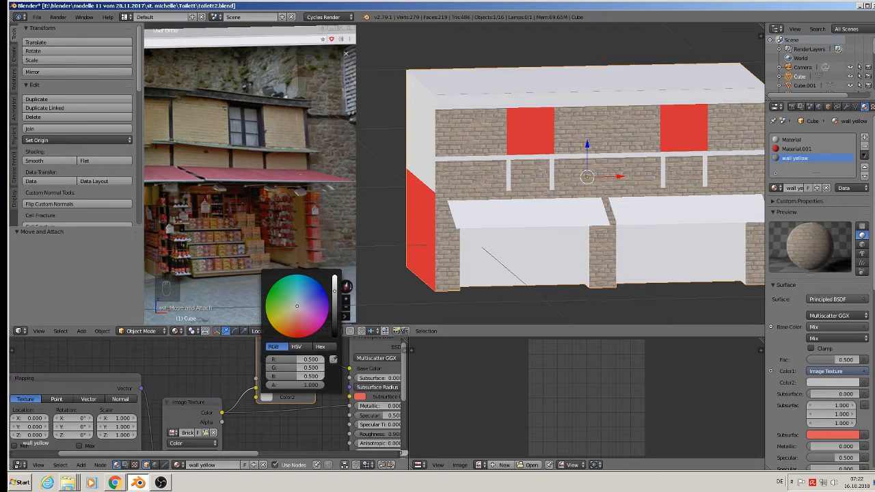
pyautogui.click(288, 316)
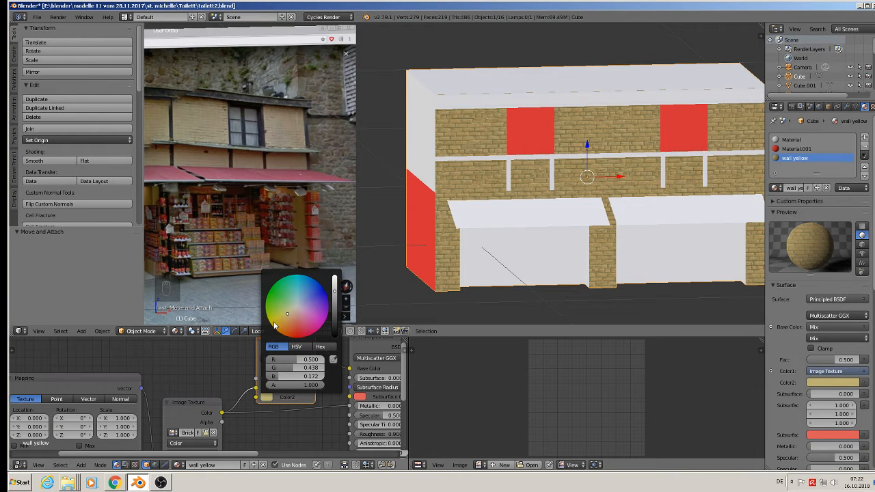
pyautogui.click(274, 325)
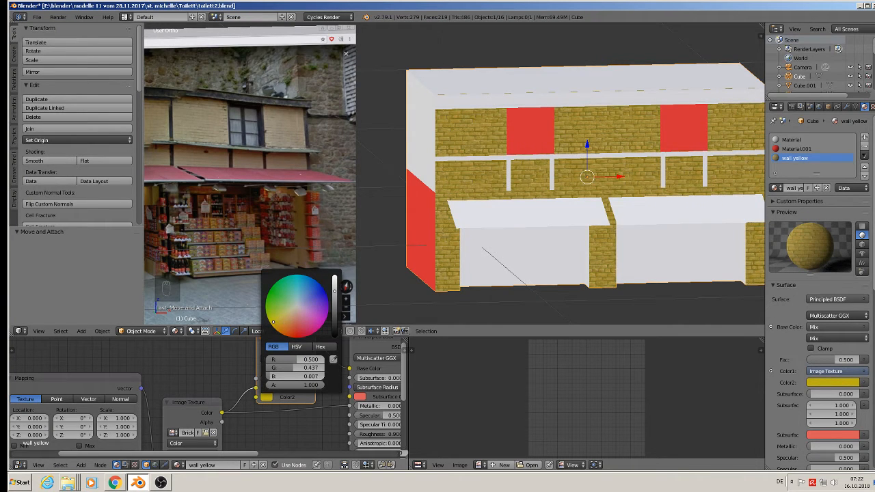
pyautogui.click(287, 315)
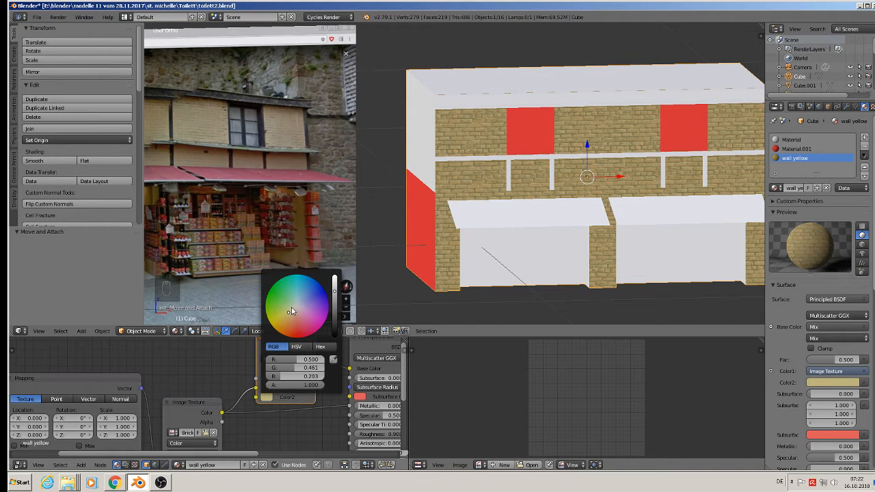
pyautogui.click(289, 310)
pyautogui.moveTo(290, 310); pyautogui.dragTo(293, 306)
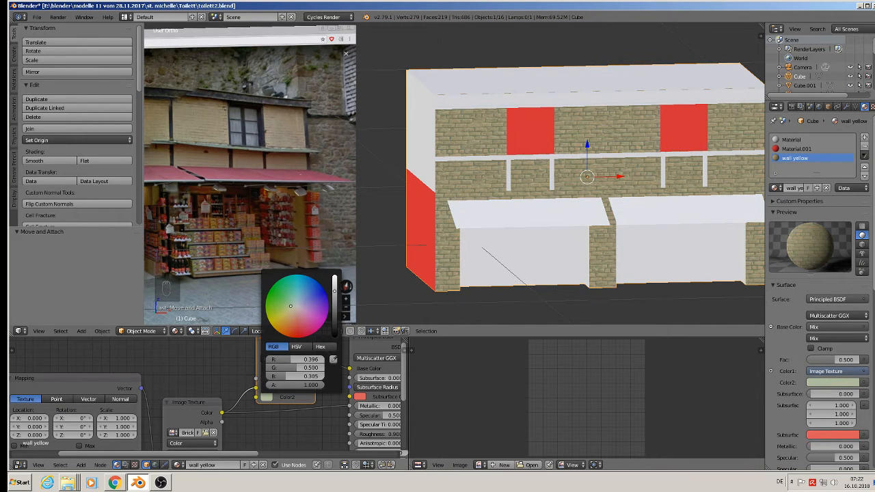
pyautogui.moveTo(291, 306); pyautogui.dragTo(294, 311)
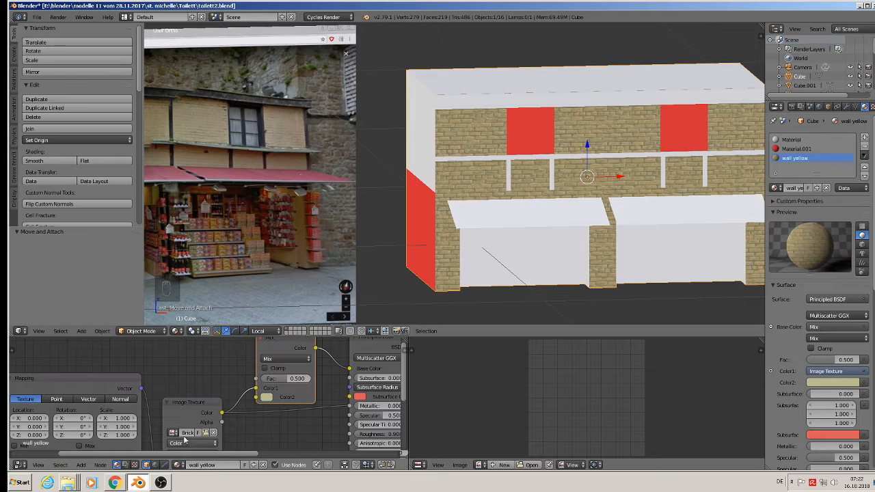
# Set the color Mix node's blend mode to Multiply and its factor to 0.
pyautogui.click(285, 358)
pyautogui.click(290, 331)
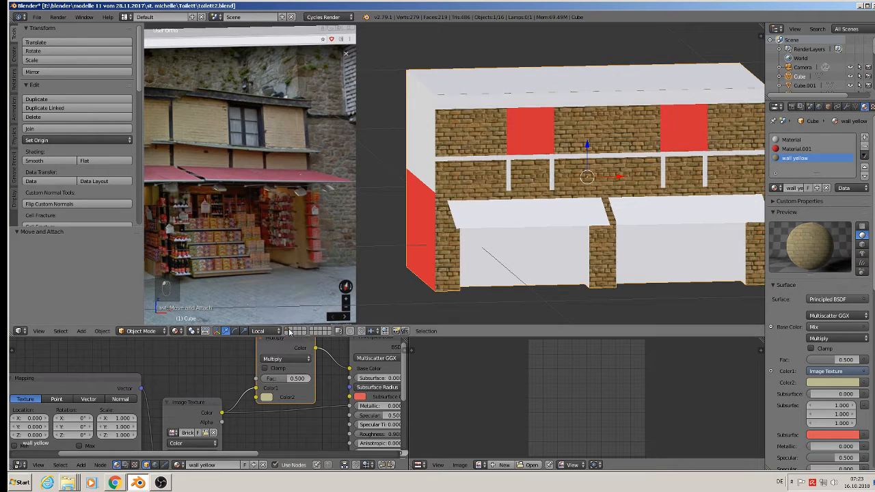
pyautogui.moveTo(285, 378); pyautogui.dragTo(249, 378)
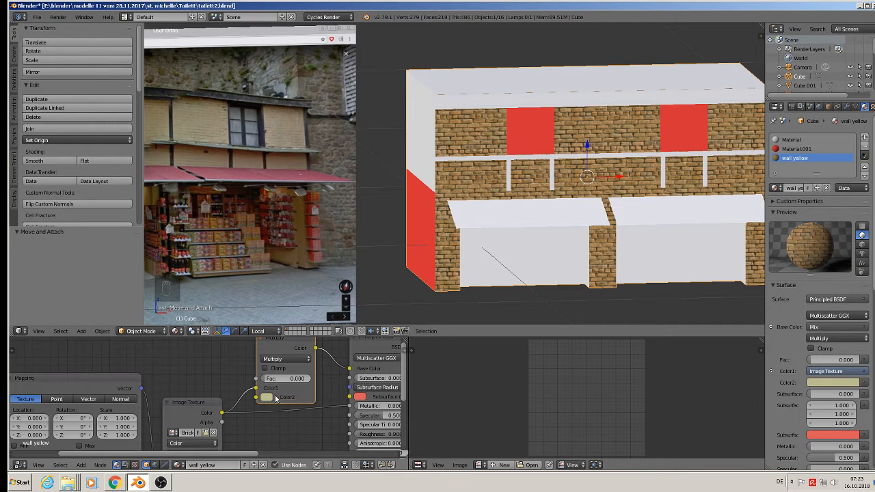
# Brighten Color2 of the color Multiply node to a pale yellow, keeping its factor at 0.
pyautogui.click(259, 399)
pyautogui.click(265, 397)
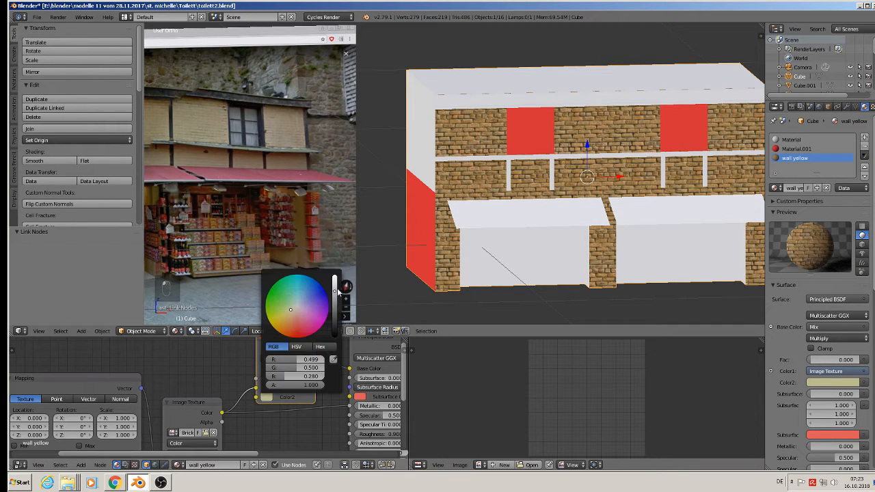
pyautogui.moveTo(336, 291); pyautogui.dragTo(335, 277)
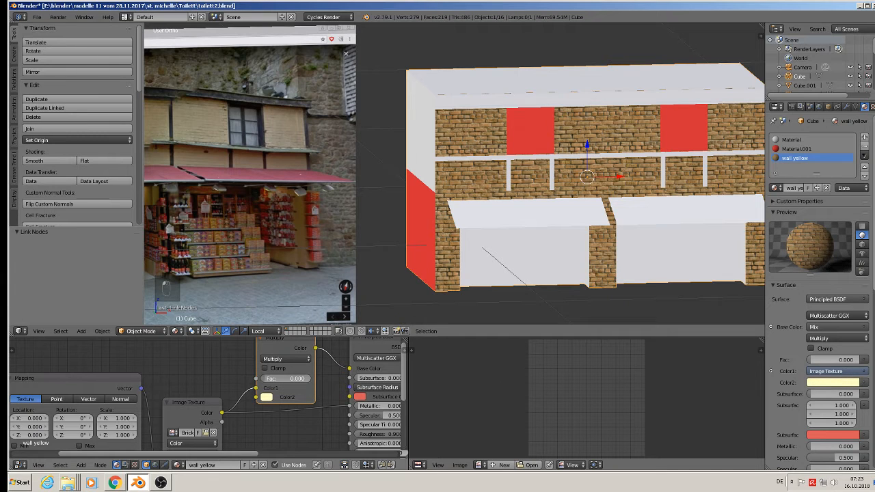
pyautogui.moveTo(269, 378)
pyautogui.mouseDown()
pyautogui.moveTo(312, 378)
pyautogui.moveTo(263, 378)
pyautogui.mouseUp()
pyautogui.scroll(-2, 330, 382)
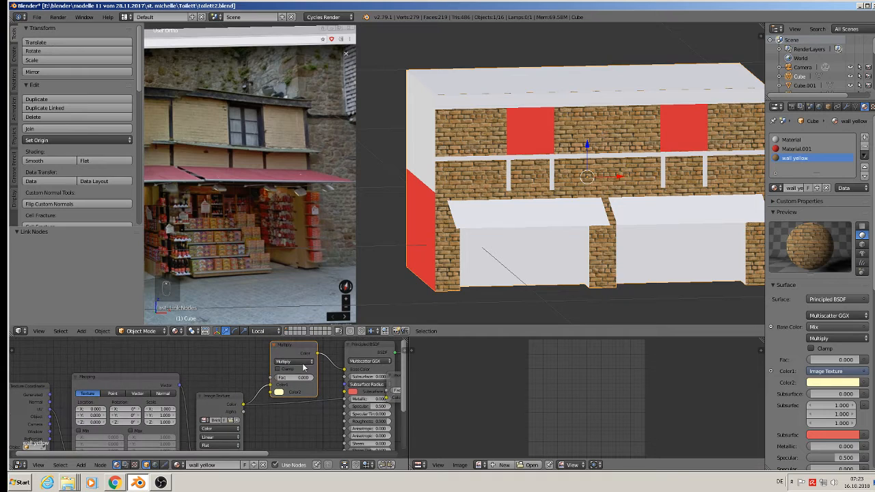
pyautogui.moveTo(334, 369); pyautogui.dragTo(312, 393, button='middle')
# Select the upper and lower wall faces on both ends of the building and unwrap them with Project From View from the side.
pyautogui.press('a')
pyautogui.moveTo(458, 234); pyautogui.dragTo(591, 221, button='middle')
pyautogui.press('Tab')
pyautogui.rightClick(615, 207)
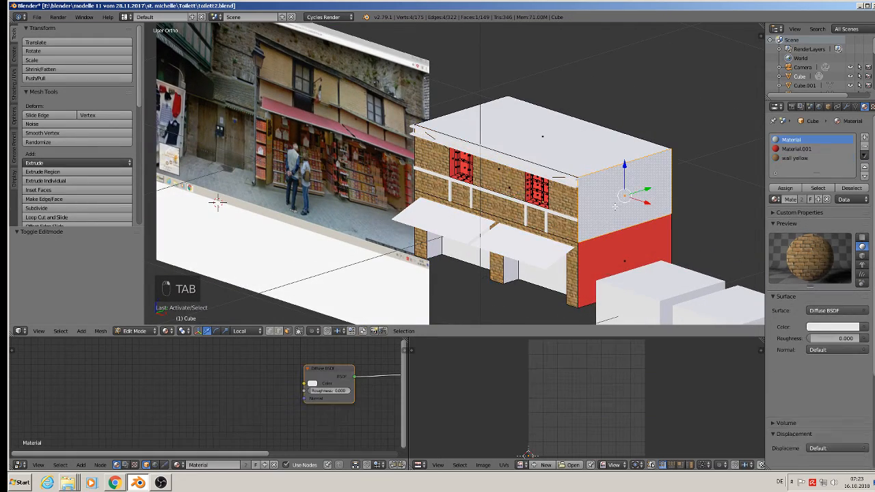
pyautogui.keyDown('shift'); pyautogui.rightClick(636, 260); pyautogui.keyUp('shift')
pyautogui.moveTo(504, 255); pyautogui.dragTo(576, 243, button='middle')
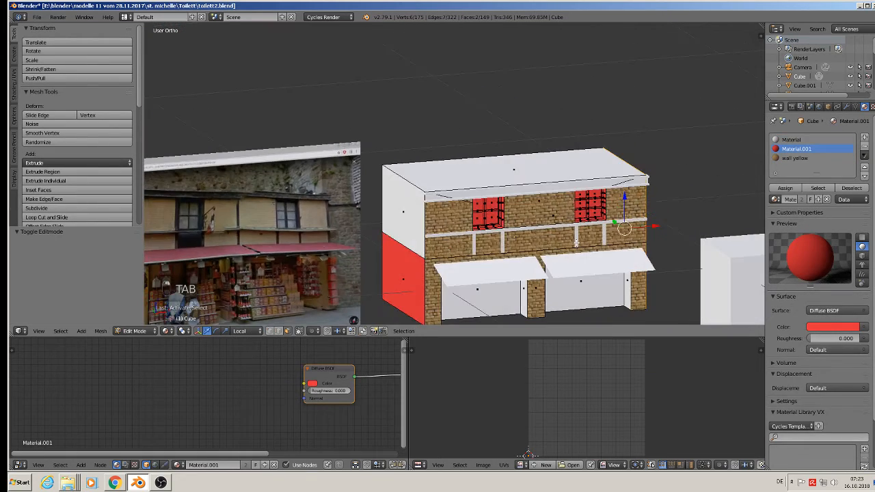
pyautogui.keyDown('shift'); pyautogui.rightClick(412, 230); pyautogui.keyUp('shift')
pyautogui.keyDown('shift'); pyautogui.rightClick(406, 272); pyautogui.keyUp('shift')
pyautogui.moveTo(762, 204); pyautogui.dragTo(634, 198, button='middle')
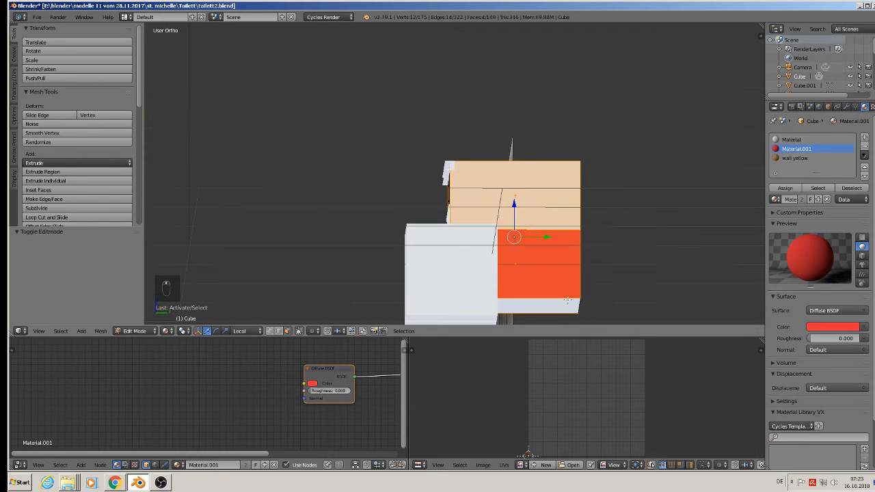
pyautogui.press('u')
pyautogui.click(569, 288)
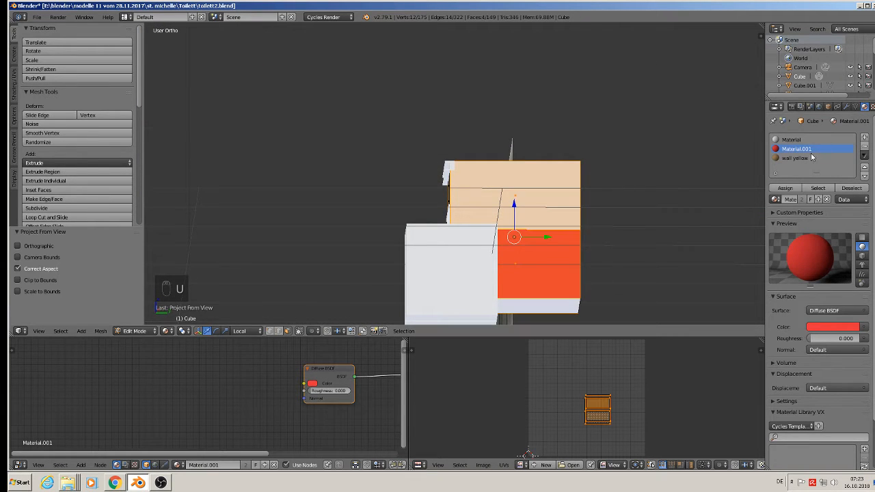
# Assign wall yellow to the selected end walls and scale their UVs up more than 10 times to match the front bricks.
pyautogui.click(794, 157)
pyautogui.click(785, 188)
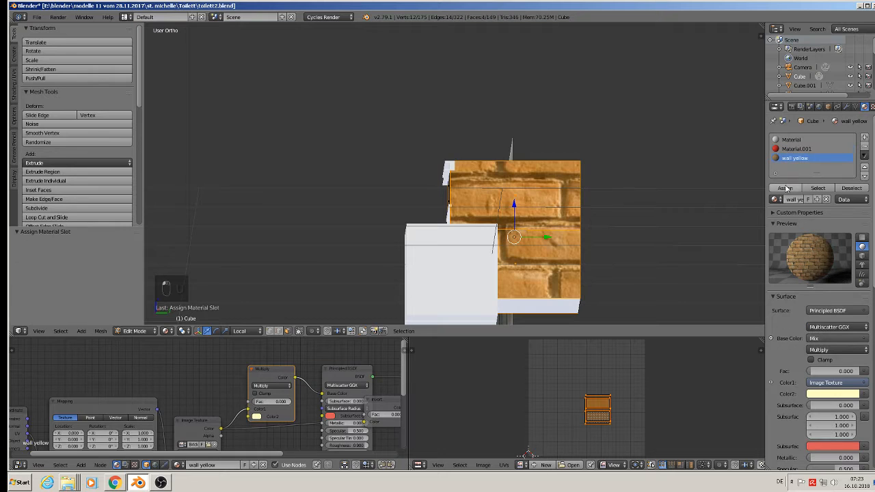
pyautogui.press('s')
pyautogui.click(674, 412)
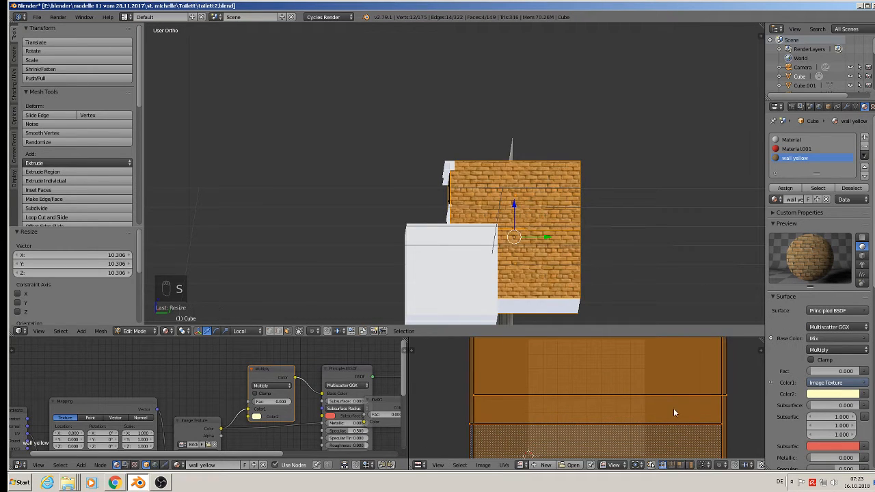
pyautogui.moveTo(507, 230)
pyautogui.mouseDown(button='middle')
pyautogui.moveTo(541, 249)
pyautogui.moveTo(564, 247)
pyautogui.moveTo(552, 262)
pyautogui.moveTo(548, 238)
pyautogui.moveTo(512, 241)
pyautogui.mouseUp(button='middle')
pyautogui.press('s')
pyautogui.click(670, 396)
pyautogui.press('Tab')
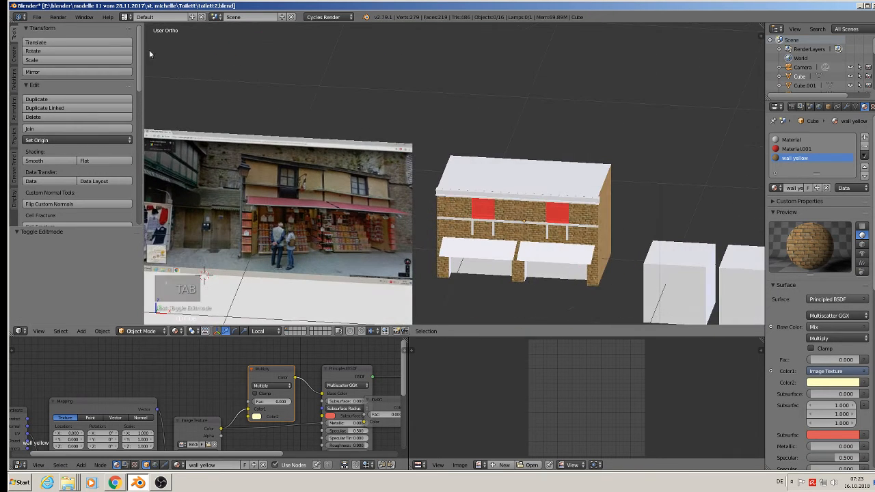
# Save the current Blender file.
pyautogui.click(37, 17)
pyautogui.click(56, 86)
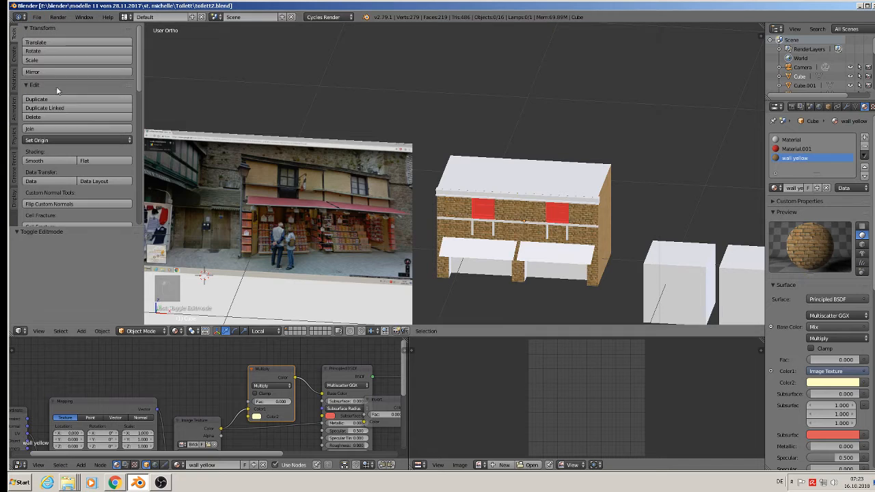
# Select the four inner side faces of the pillars at the shop openings and unwrap them with Project From View from the side.
pyautogui.scroll(2, 507, 254)
pyautogui.keyDown('shift'); pyautogui.moveTo(404, 235); pyautogui.dragTo(452, 231, button='middle'); pyautogui.keyUp('shift')
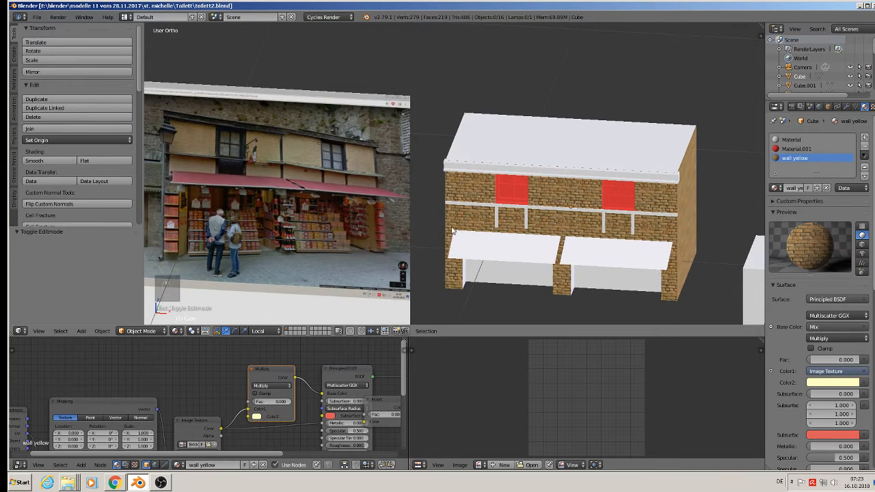
pyautogui.scroll(5, 506, 265)
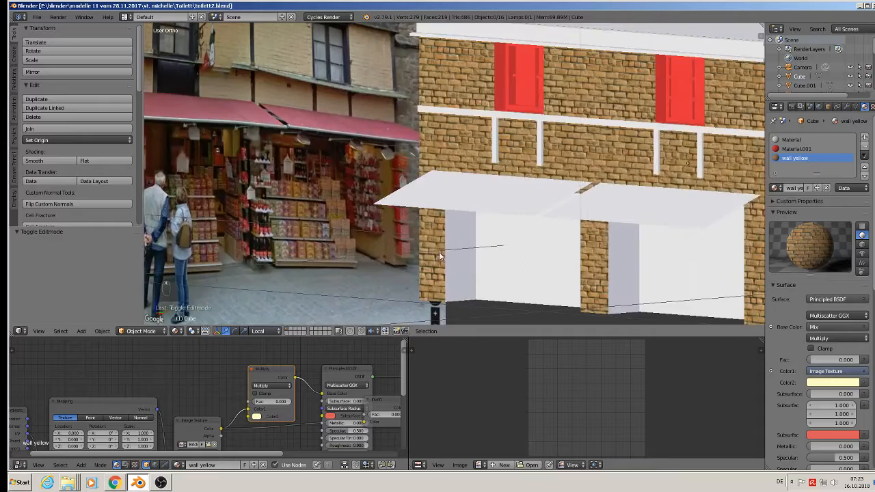
pyautogui.press('Tab')
pyautogui.rightClick(470, 264)
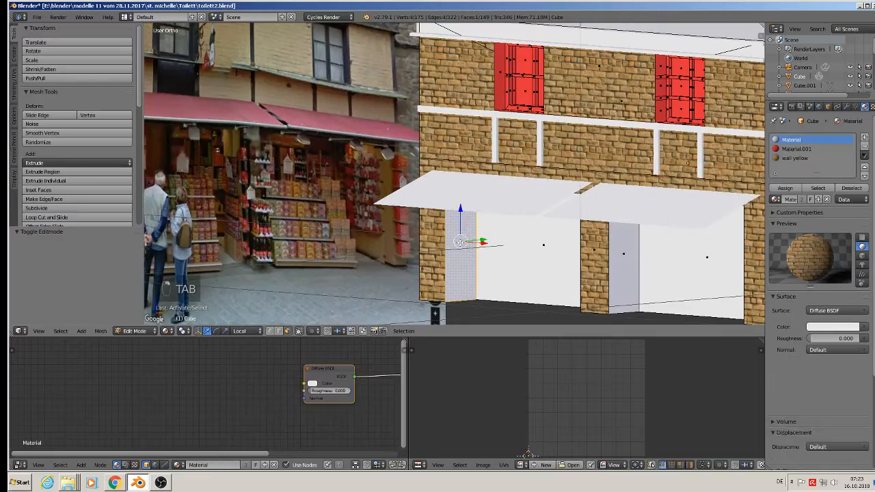
pyautogui.moveTo(562, 277); pyautogui.dragTo(501, 251, button='middle')
pyautogui.keyDown('shift'); pyautogui.rightClick(595, 284); pyautogui.keyUp('shift')
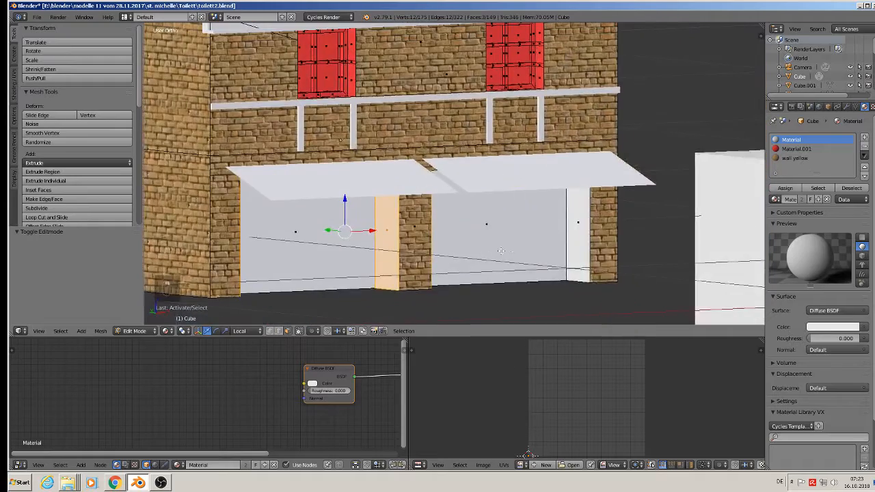
pyautogui.keyDown('shift'); pyautogui.rightClick(571, 223); pyautogui.keyUp('shift')
pyautogui.moveTo(574, 226); pyautogui.dragTo(455, 232, button='middle')
pyautogui.press('u')
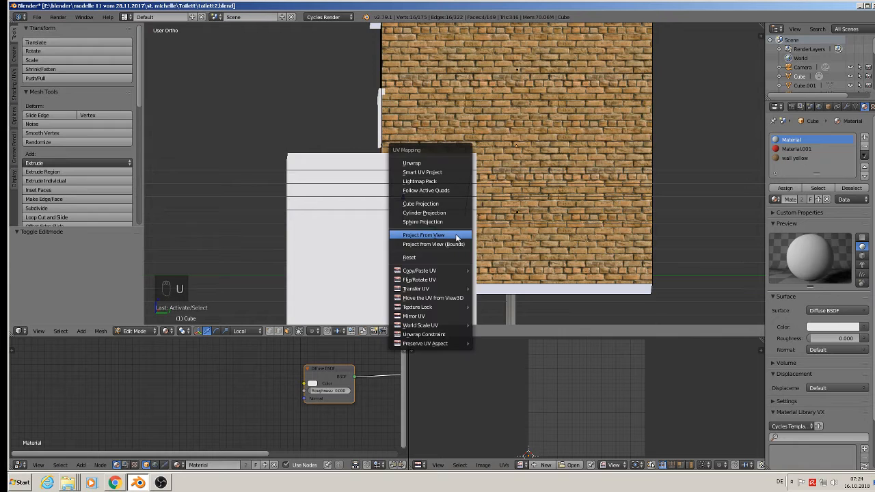
pyautogui.click(457, 237)
# Assign wall yellow to the selected inner pillar faces and scale their UVs up to match the surrounding brick size.
pyautogui.click(795, 158)
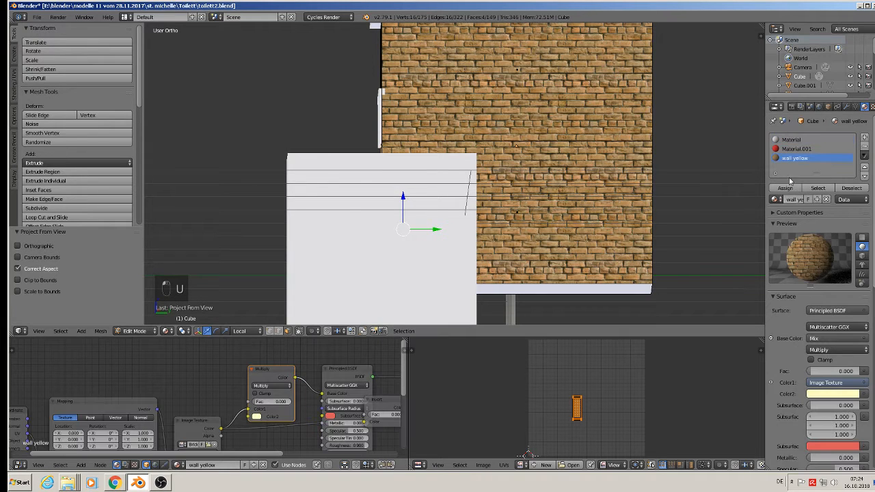
pyautogui.click(786, 188)
pyautogui.scroll(-2, 584, 378)
pyautogui.moveTo(525, 212); pyautogui.dragTo(564, 239, button='middle')
pyautogui.press('s')
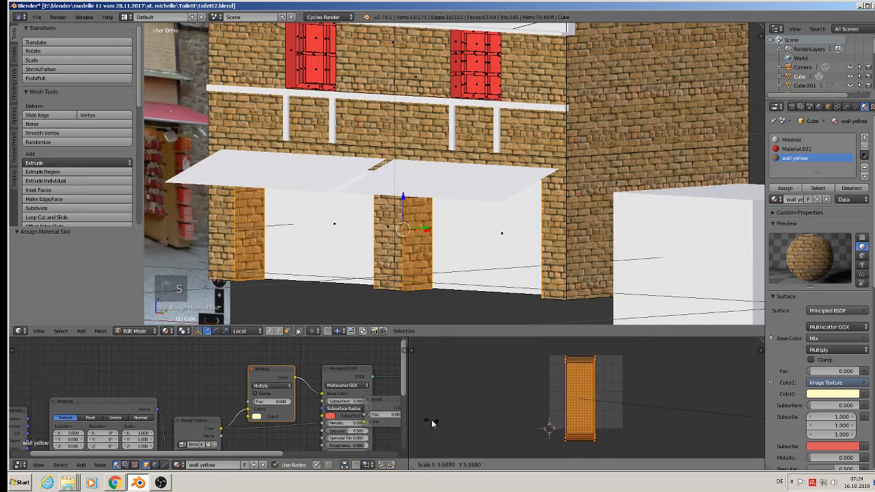
pyautogui.click(492, 450)
pyautogui.press('a')
pyautogui.scroll(-5, 284, 285)
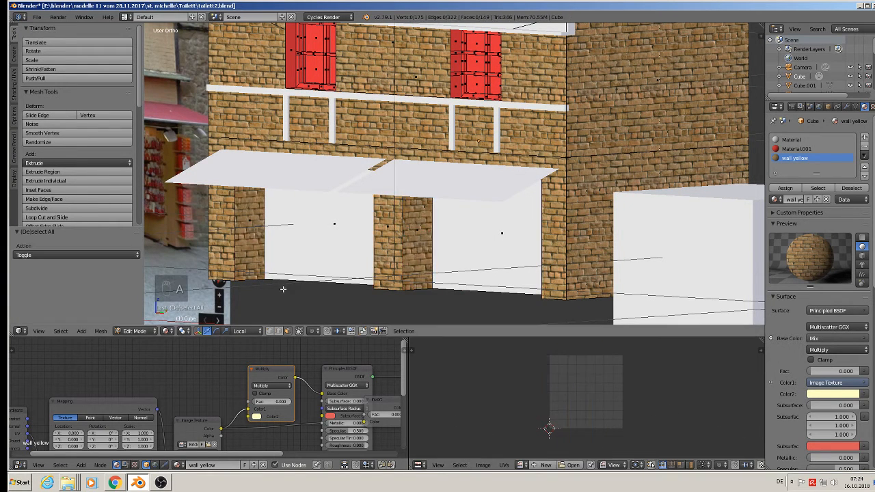
pyautogui.press('Tab')
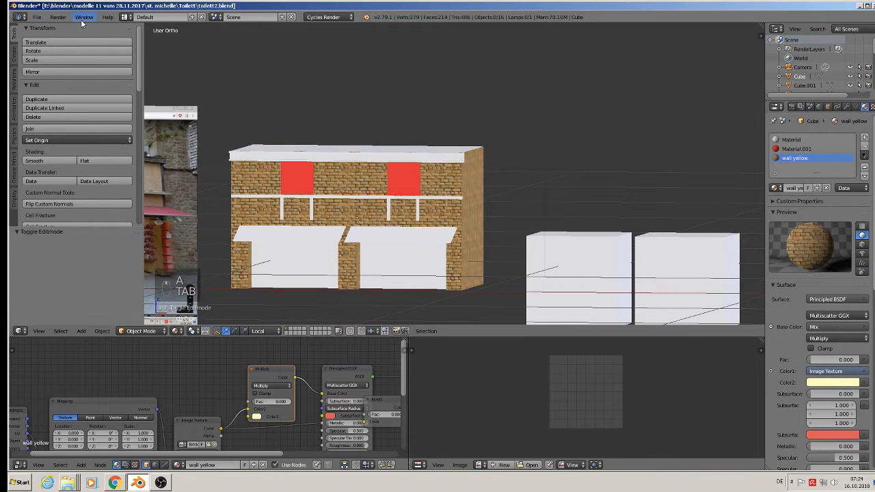
# Save the current Blender file.
pyautogui.click(37, 18)
pyautogui.click(62, 90)
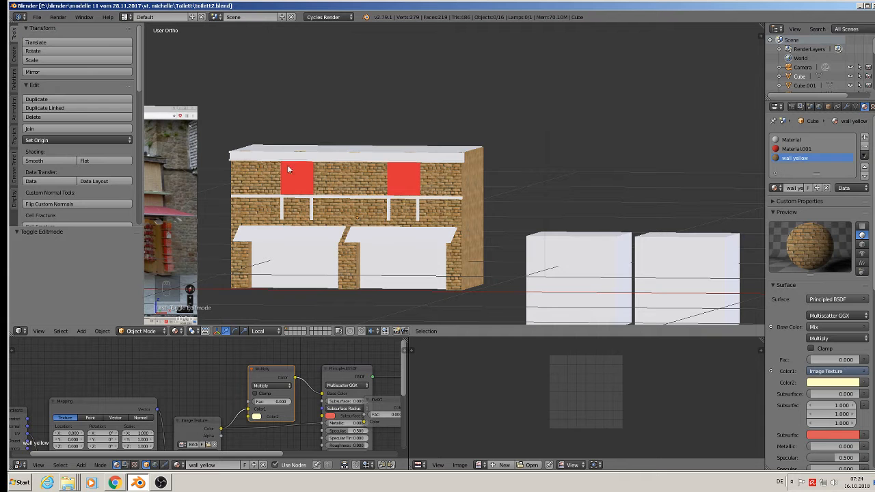
# Switch the transform orientation to Global and raise the awning plane over the left shop opening by about 0.022 along Z.
pyautogui.scroll(-2, 171, 178)
pyautogui.scroll(2, 190, 202)
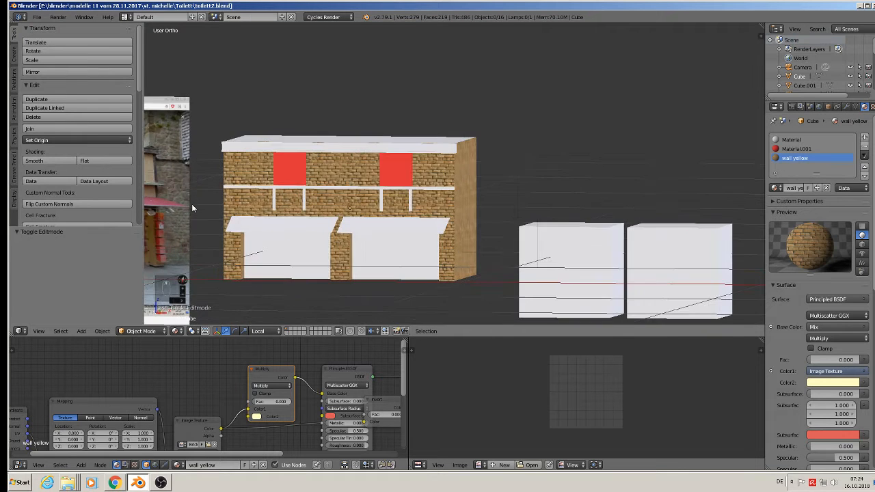
pyautogui.moveTo(196, 208); pyautogui.dragTo(279, 231, button='middle')
pyautogui.rightClick(280, 232)
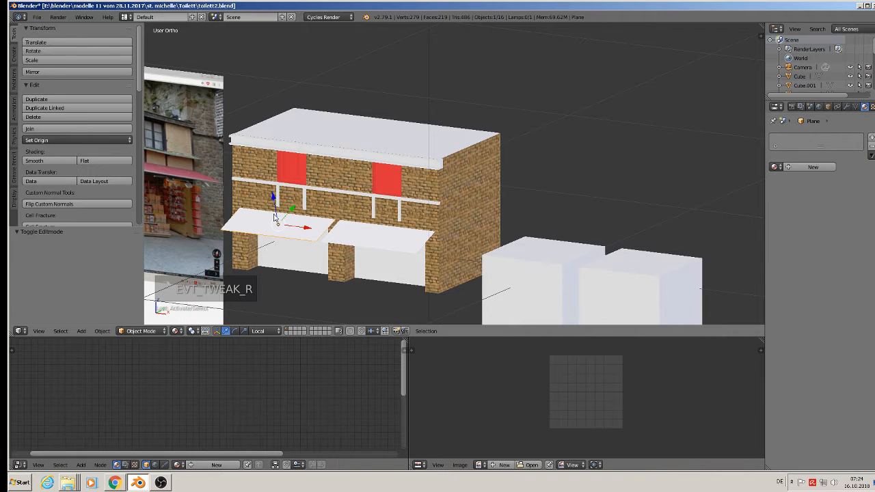
pyautogui.click(270, 331)
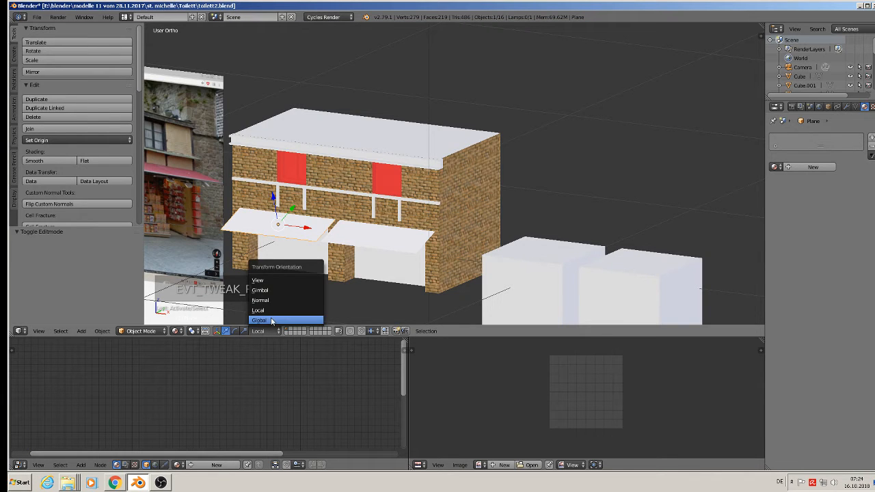
pyautogui.click(273, 321)
pyautogui.moveTo(278, 200); pyautogui.dragTo(279, 192)
# Raise the awning plane over the right shop opening by about 0.023 along the Z axis.
pyautogui.rightClick(410, 239)
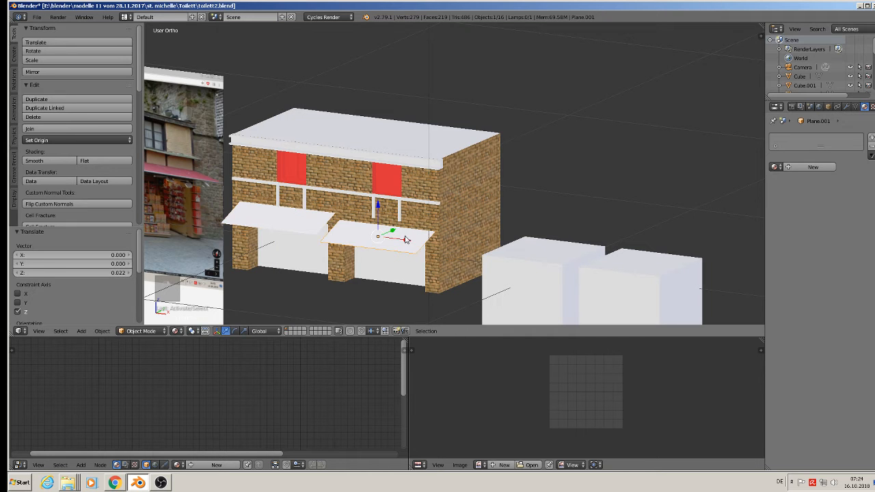
pyautogui.press('g')
pyautogui.press('z')
pyautogui.click(378, 212)
# Copy all the nodes of the building's wall yellow material to the clipboard.
pyautogui.scroll(-2, 376, 213)
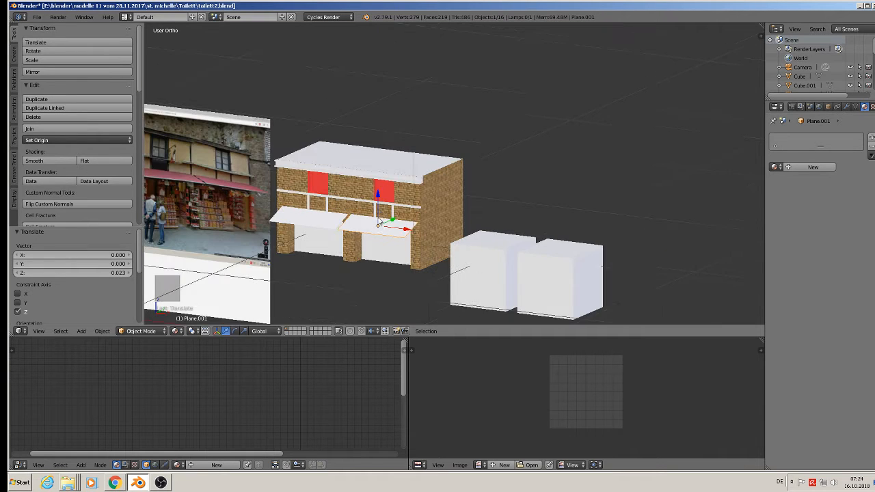
pyautogui.keyDown('shift'); pyautogui.moveTo(378, 183); pyautogui.dragTo(530, 218, button='middle'); pyautogui.keyUp('shift')
pyautogui.scroll(3, 330, 248)
pyautogui.keyDown('shift'); pyautogui.moveTo(330, 249); pyautogui.dragTo(403, 225, button='middle'); pyautogui.keyUp('shift')
pyautogui.scroll(2, 444, 198)
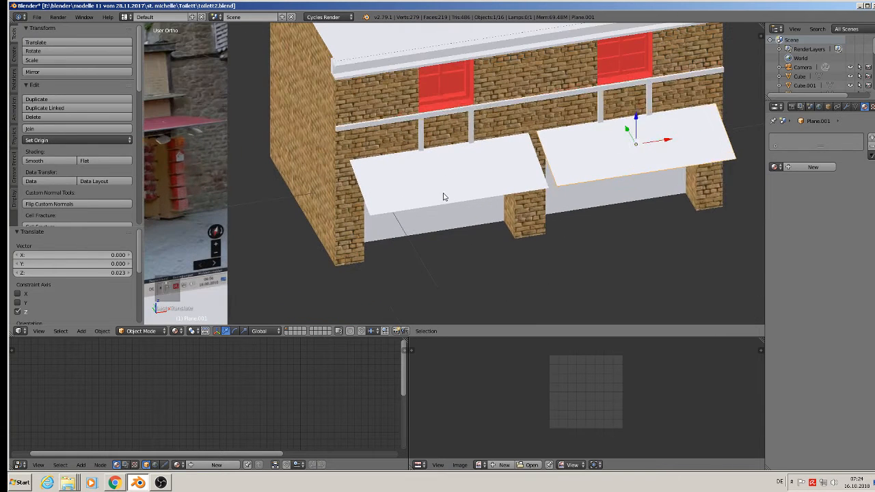
pyautogui.rightClick(440, 181)
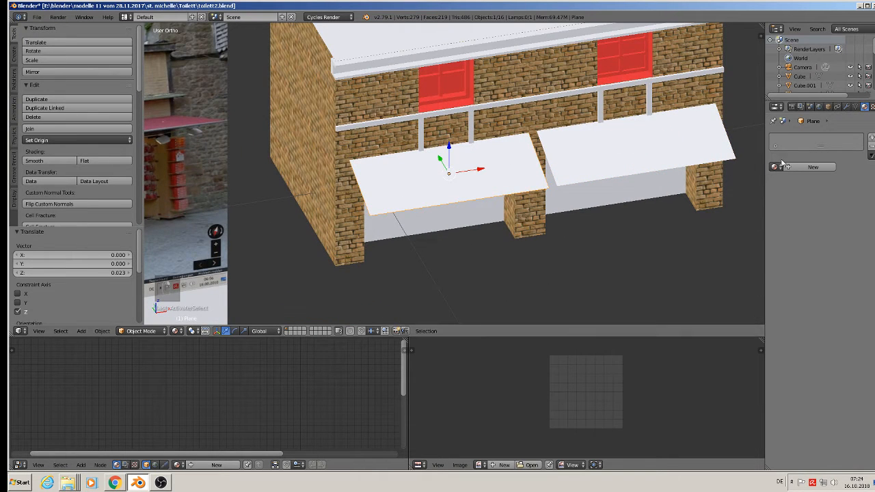
pyautogui.rightClick(568, 107)
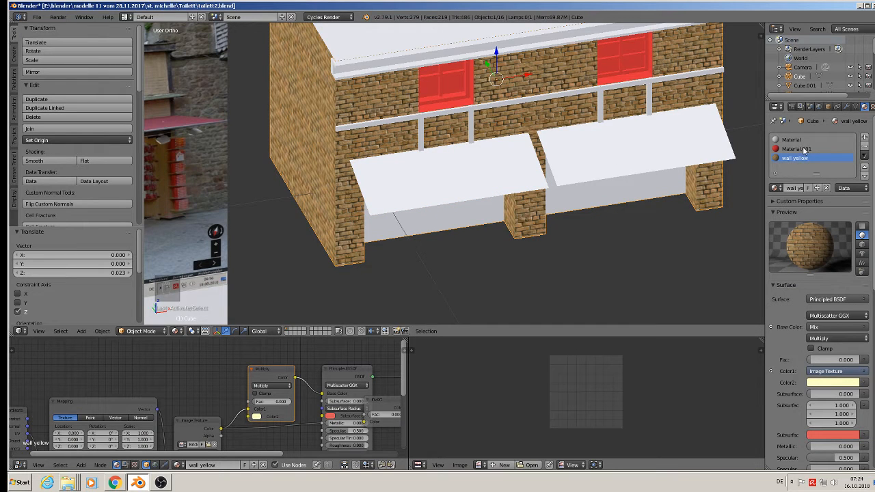
pyautogui.scroll(-4, 268, 394)
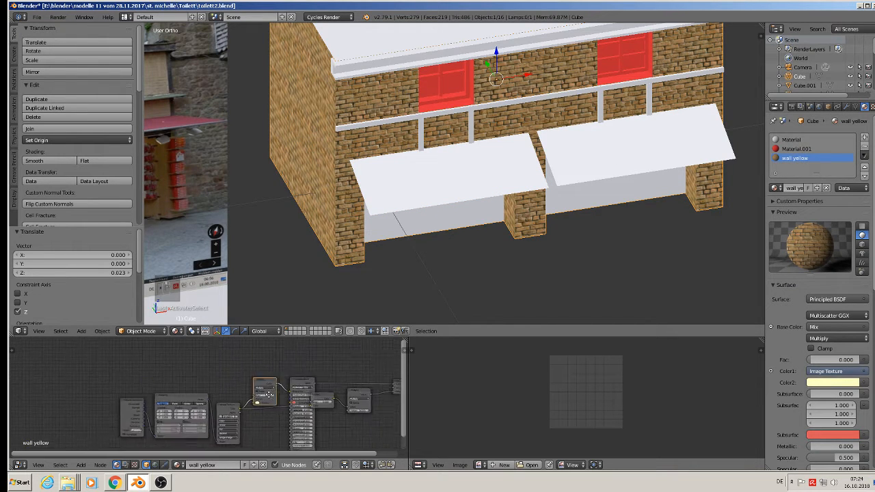
pyautogui.scroll(2, 232, 379)
pyautogui.press('a')
pyautogui.press('a')
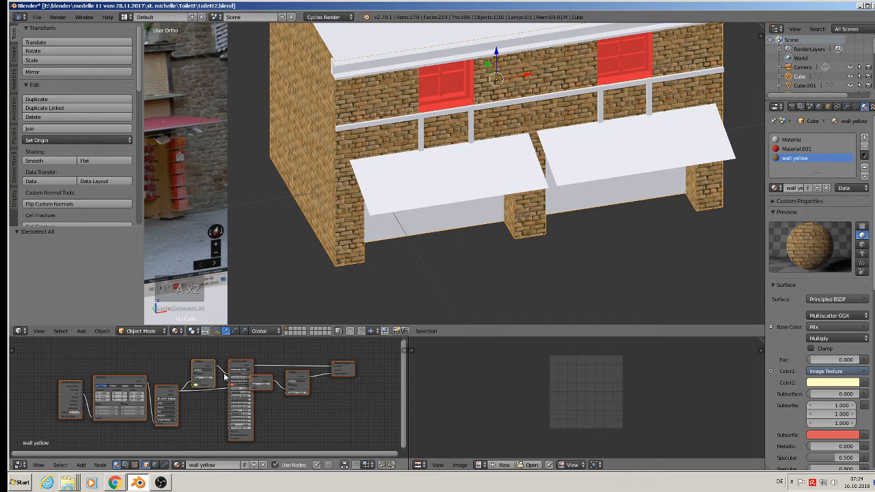
pyautogui.hotkey('ctrl', 'c')
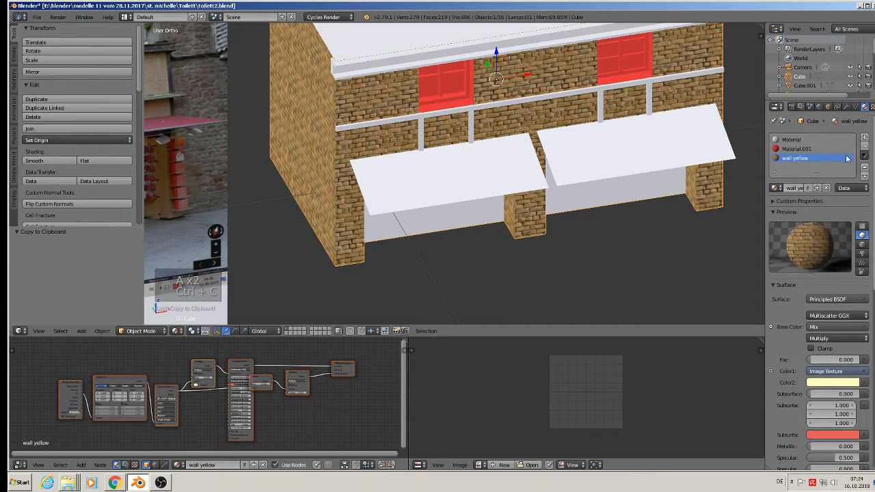
# Create a material named MARKISE on the left awning and replace its default nodes with the copied wall yellow nodes.
pyautogui.rightClick(509, 160)
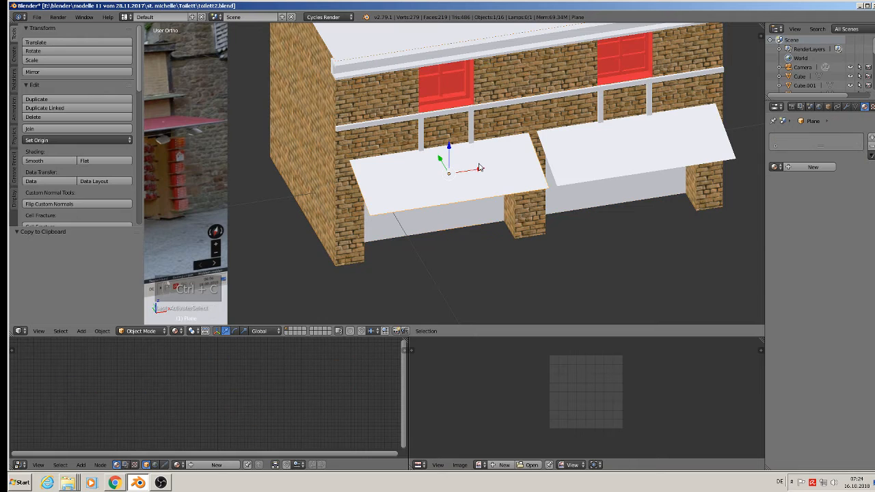
pyautogui.click(812, 167)
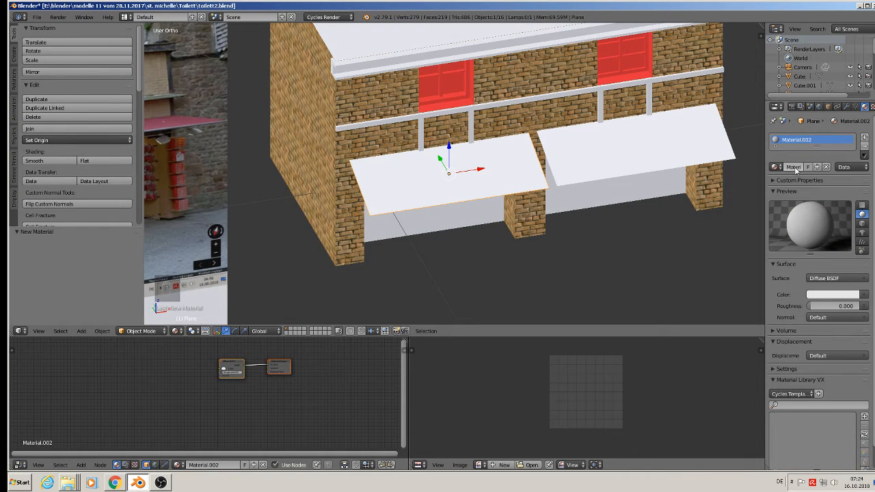
pyautogui.click(794, 168)
pyautogui.write('MARKISE')
pyautogui.press('Return')
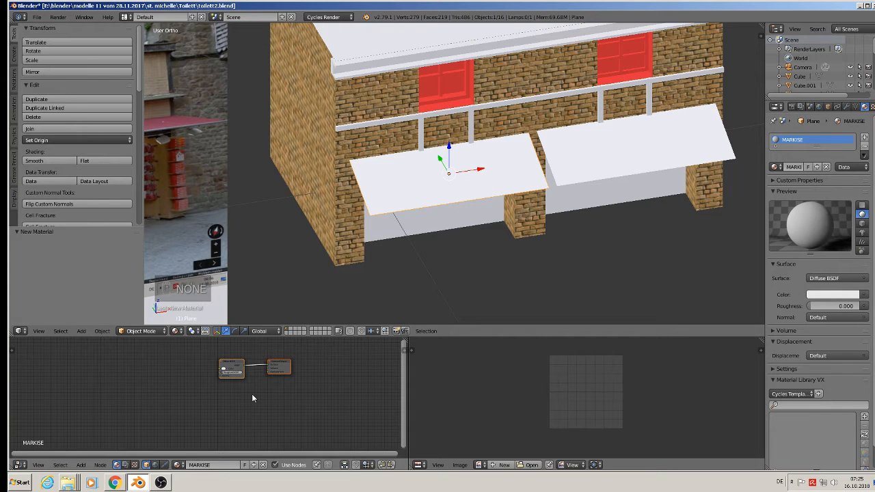
pyautogui.press('x')
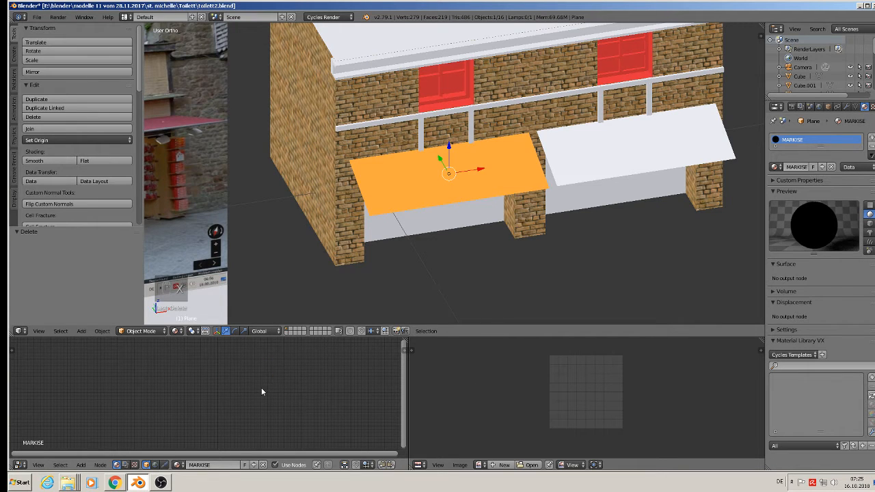
pyautogui.hotkey('ctrl', 'v')
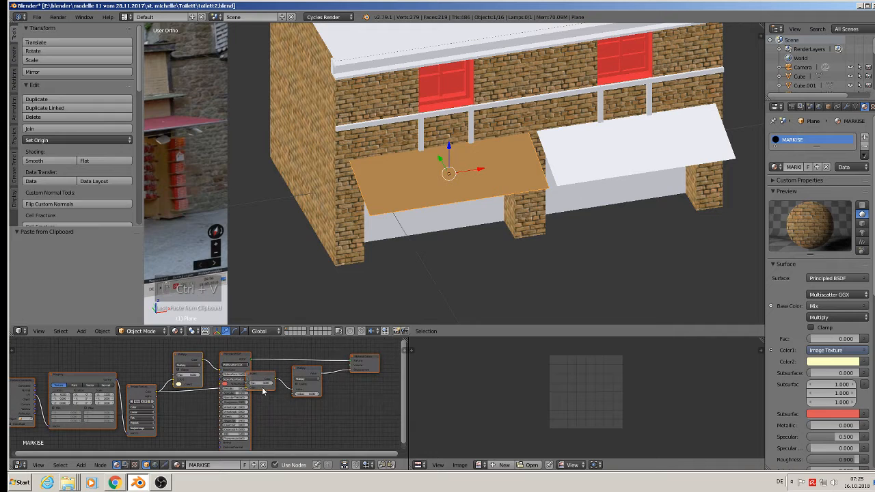
# Delete the color Multiply node from MARKISE and cut the Image Texture's remaining color link.
pyautogui.scroll(3, 262, 391)
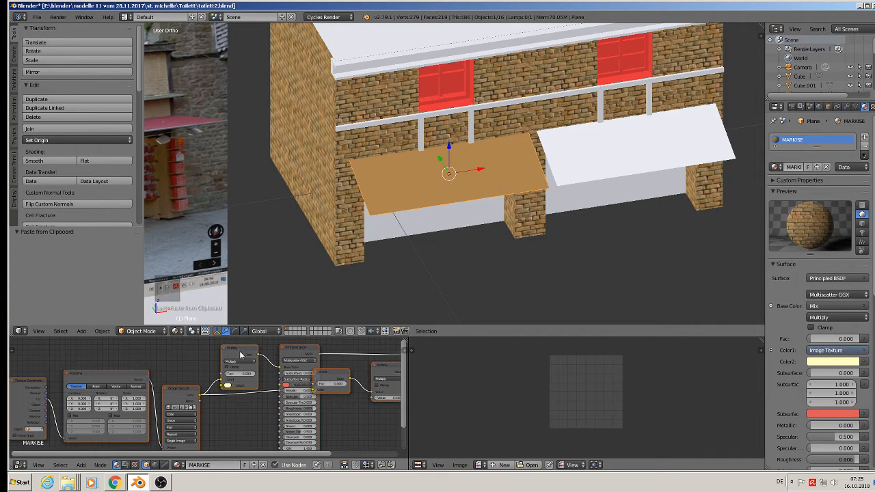
pyautogui.click(240, 354)
pyautogui.press('x')
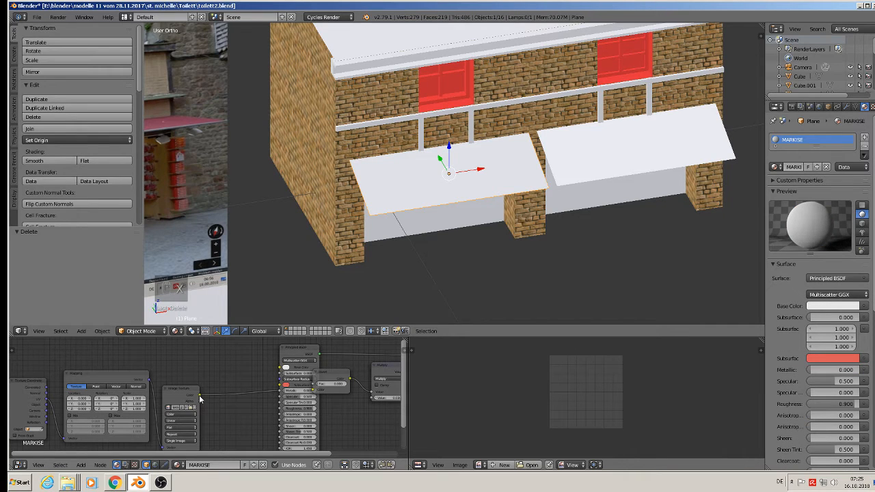
pyautogui.moveTo(199, 395); pyautogui.dragTo(220, 385)
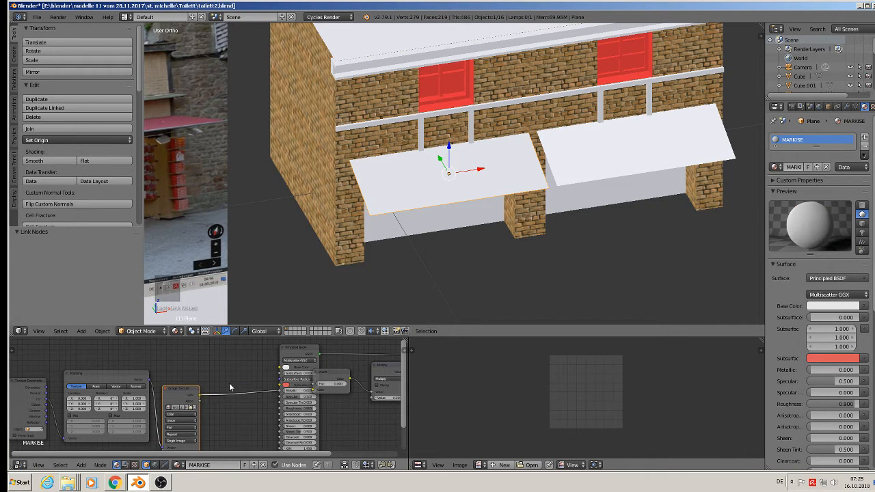
pyautogui.keyDown('ctrl'); pyautogui.moveTo(228, 387); pyautogui.dragTo(237, 410, button='right'); pyautogui.keyUp('ctrl')
# Set the Principled BSDF base color of MARKISE to red (R 0.800, G 0.017, B 0.025).
pyautogui.scroll(1, 297, 372)
pyautogui.scroll(1, 299, 372)
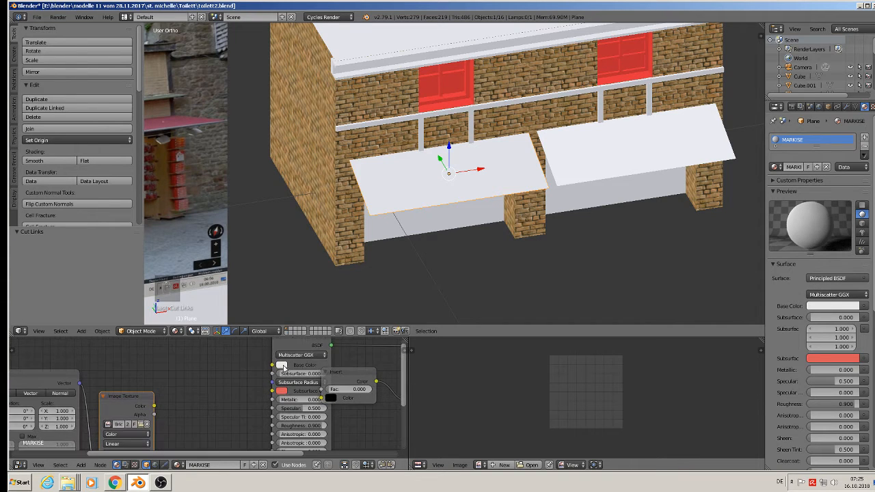
pyautogui.click(282, 366)
pyautogui.click(310, 305)
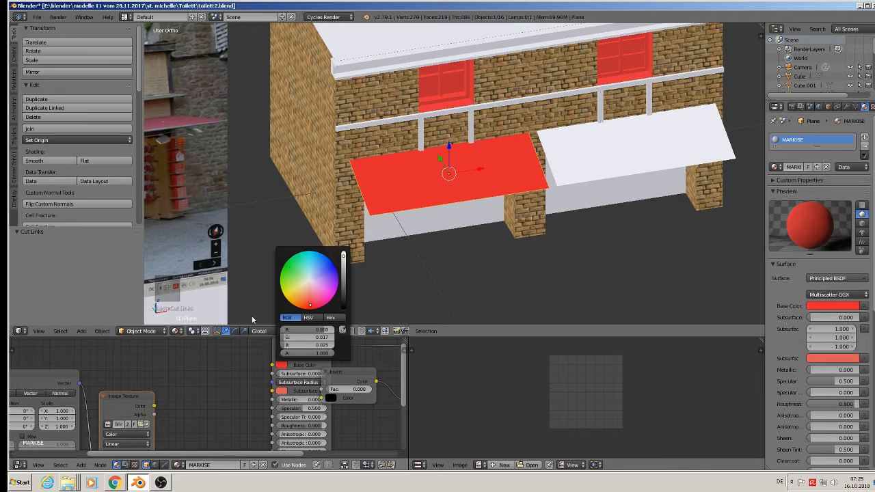
# Delete the Invert, math Multiply and Image Texture nodes from the MARKISE material.
pyautogui.scroll(-4, 434, 258)
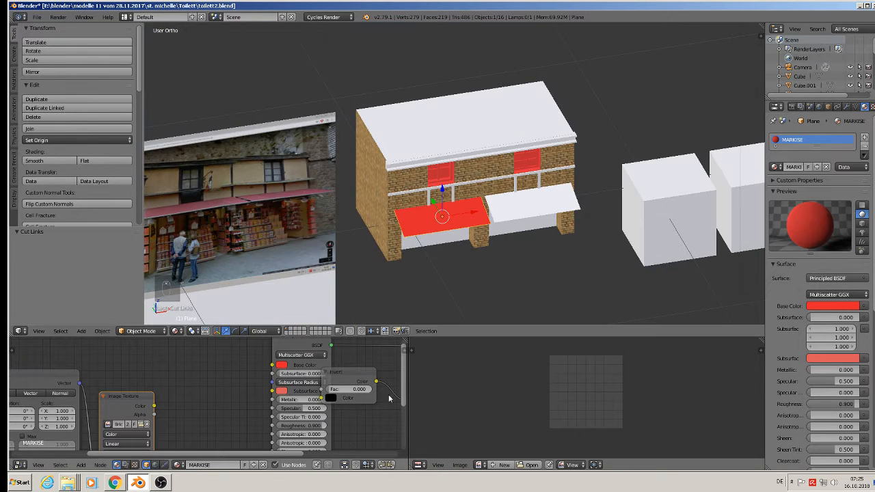
pyautogui.scroll(2, 340, 432)
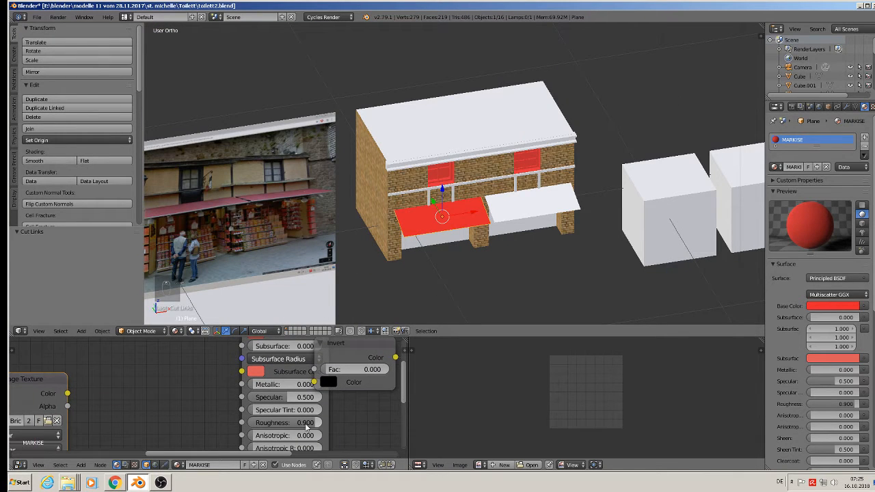
pyautogui.scroll(-5, 208, 412)
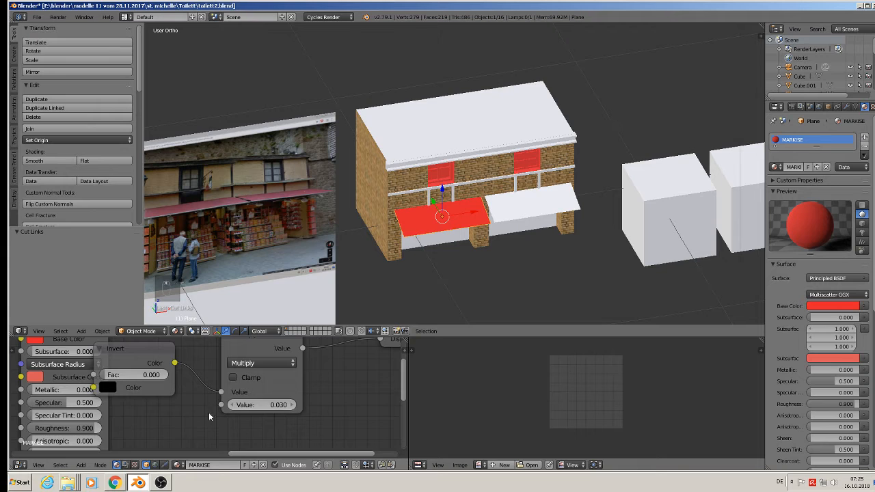
pyautogui.click(175, 377)
pyautogui.press('x')
pyautogui.click(231, 369)
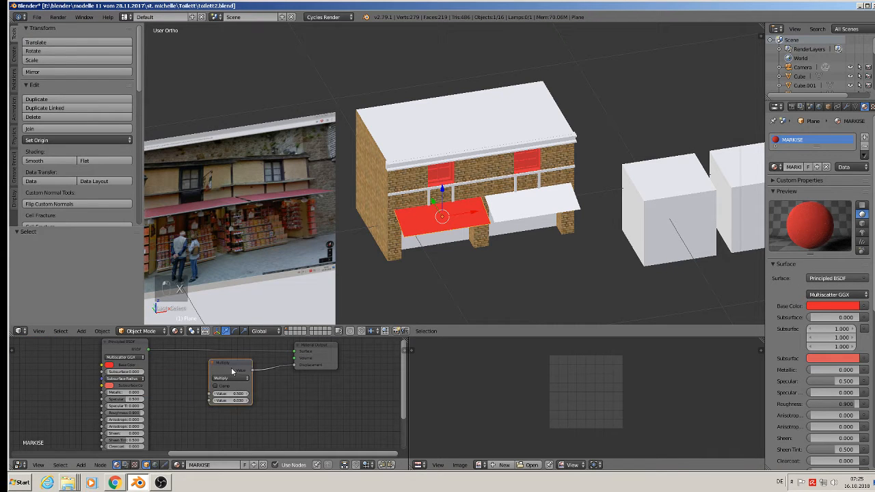
pyautogui.press('x')
pyautogui.scroll(-3, 233, 371)
pyautogui.moveTo(257, 386); pyautogui.dragTo(321, 391, button='middle')
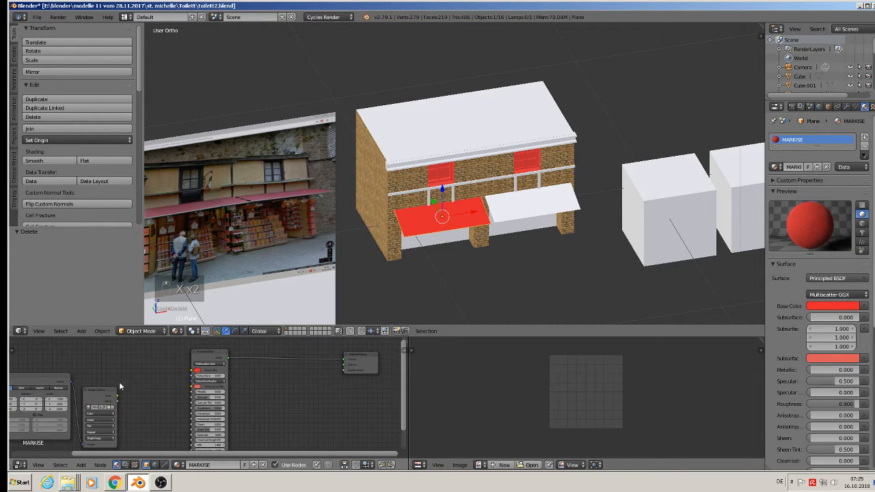
pyautogui.click(110, 395)
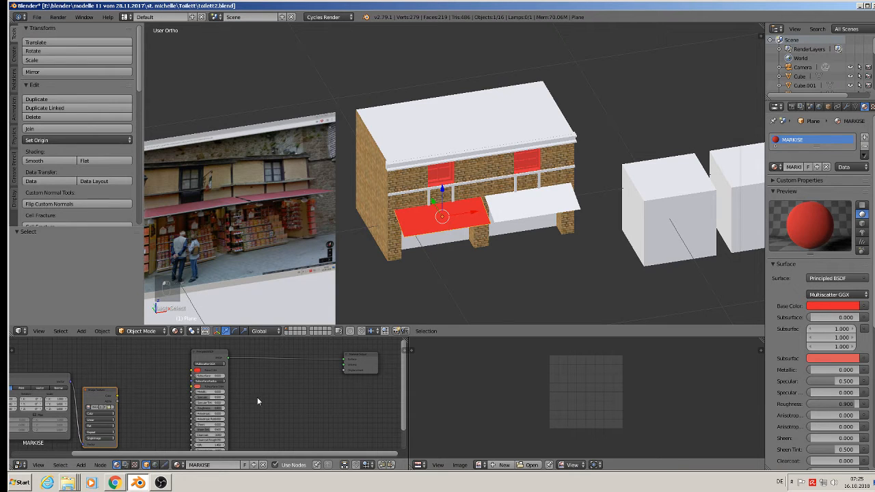
pyautogui.press('x')
# Add a Noise Texture node and connect its Fac output to the Material Output's Displacement.
pyautogui.click(80, 465)
pyautogui.moveTo(98, 428)
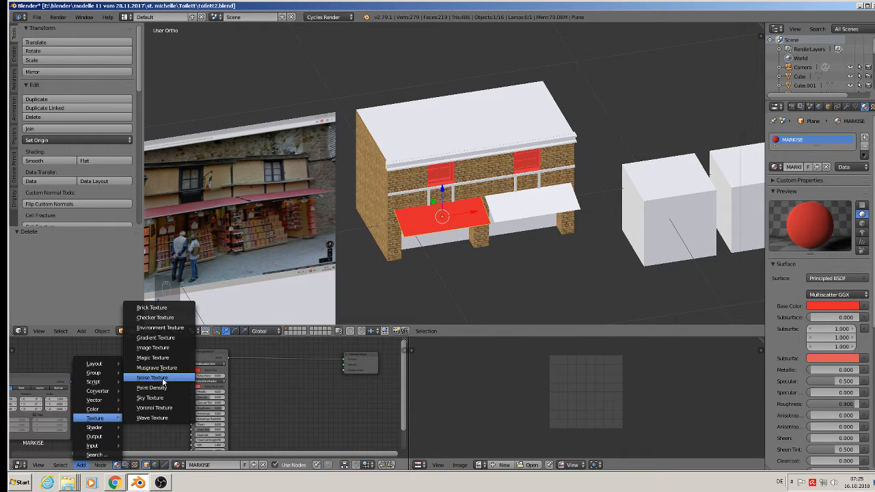
pyautogui.click(159, 377)
pyautogui.click(295, 381)
pyautogui.scroll(3, 333, 380)
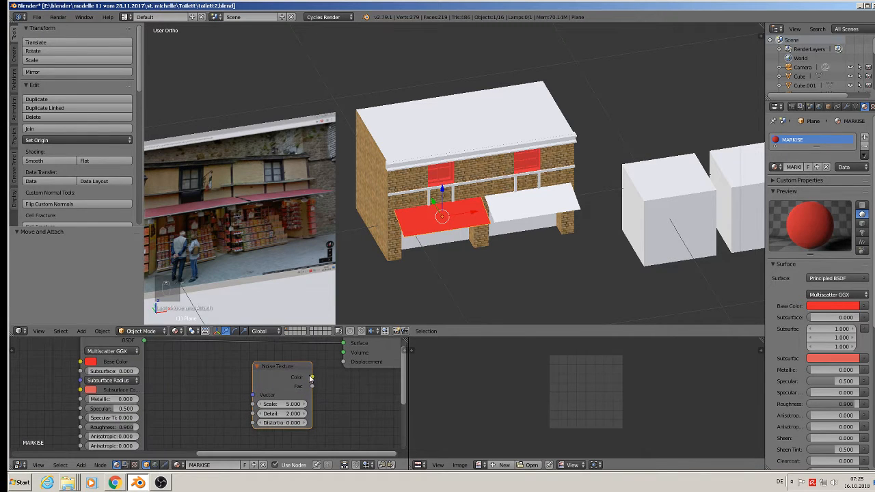
pyautogui.moveTo(312, 387); pyautogui.dragTo(354, 361)
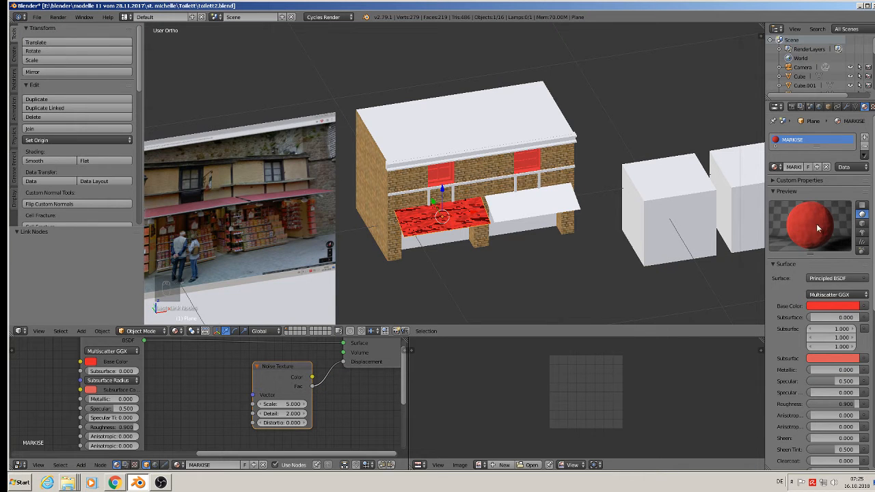
# Try Noise Texture scales of 2.1 and about 29.4 for the awning's displacement.
pyautogui.scroll(5, 475, 226)
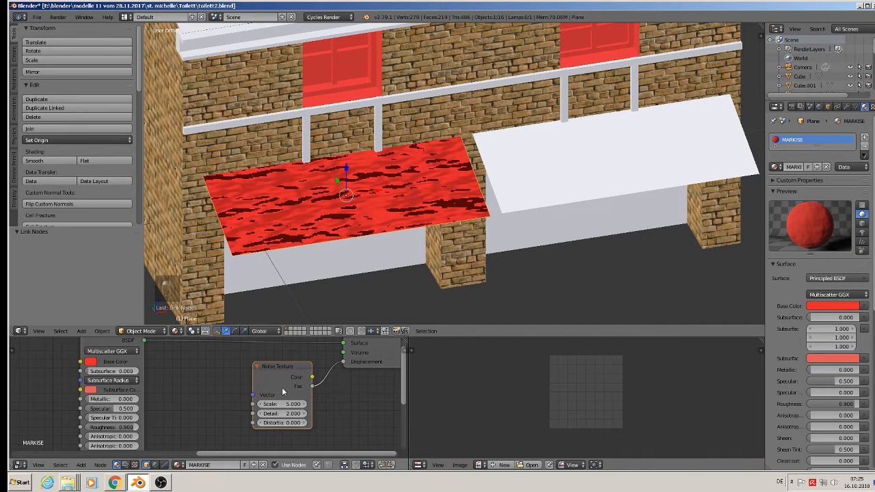
pyautogui.click(282, 404)
pyautogui.write('2.1')
pyautogui.press('Return')
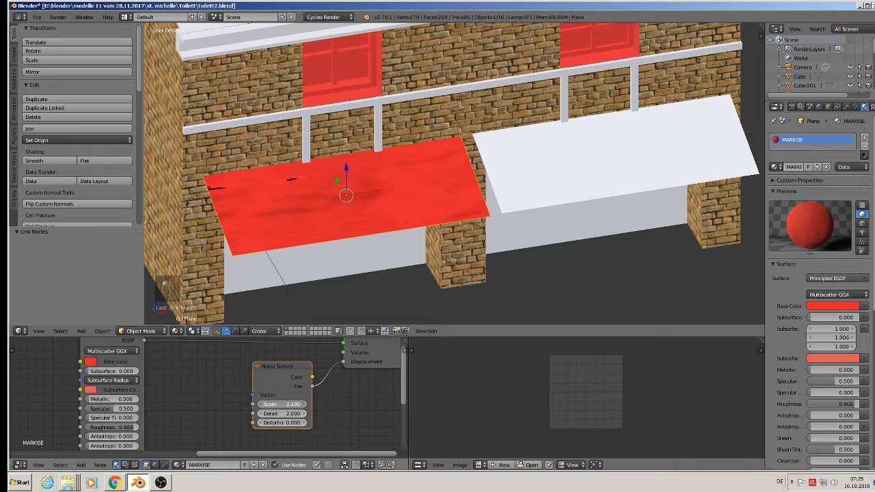
pyautogui.moveTo(282, 404); pyautogui.dragTo(321, 404)
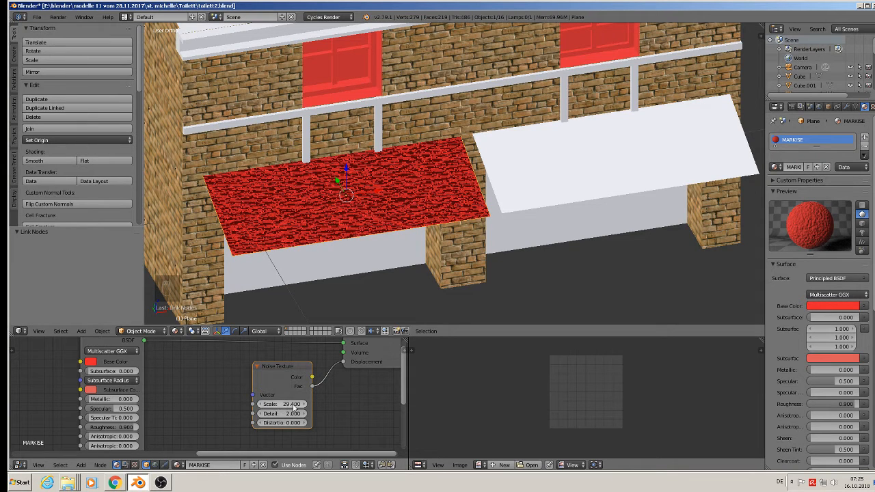
# Try a Noise Texture scale of 100 and set it to 1000 for the MARKISE material.
pyautogui.click(296, 405)
pyautogui.write('100')
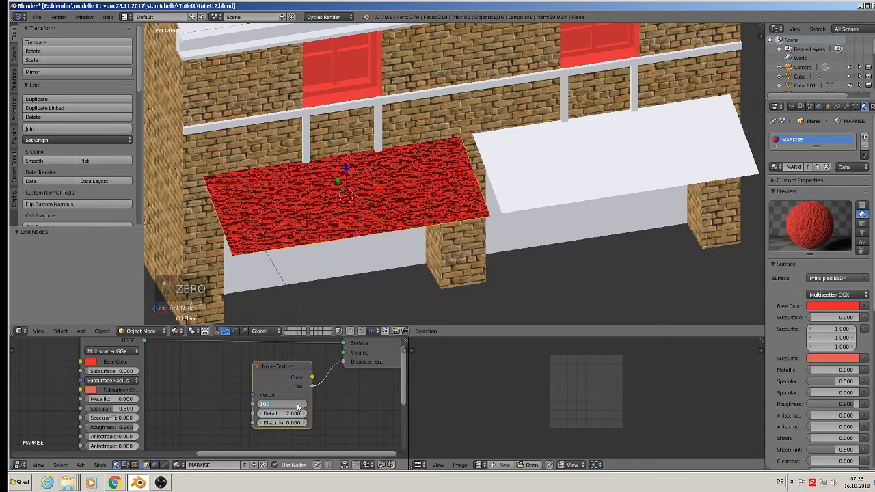
pyautogui.press('Return')
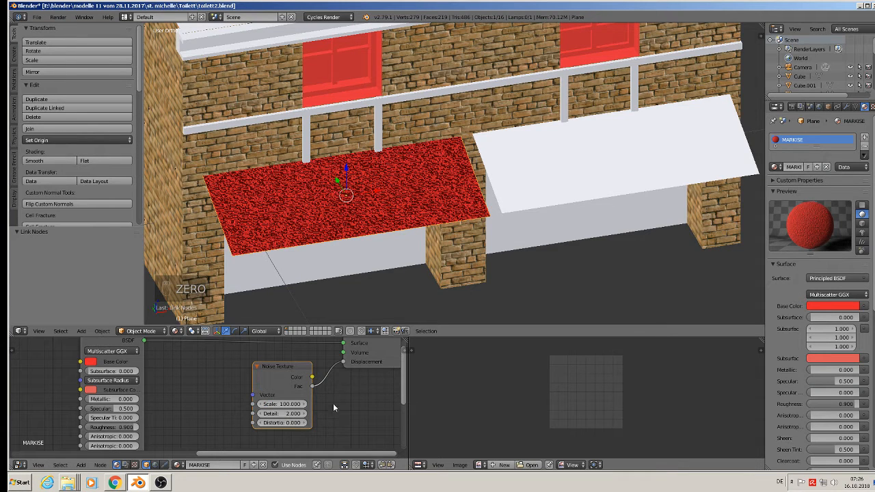
pyautogui.click(290, 403)
pyautogui.write('1000')
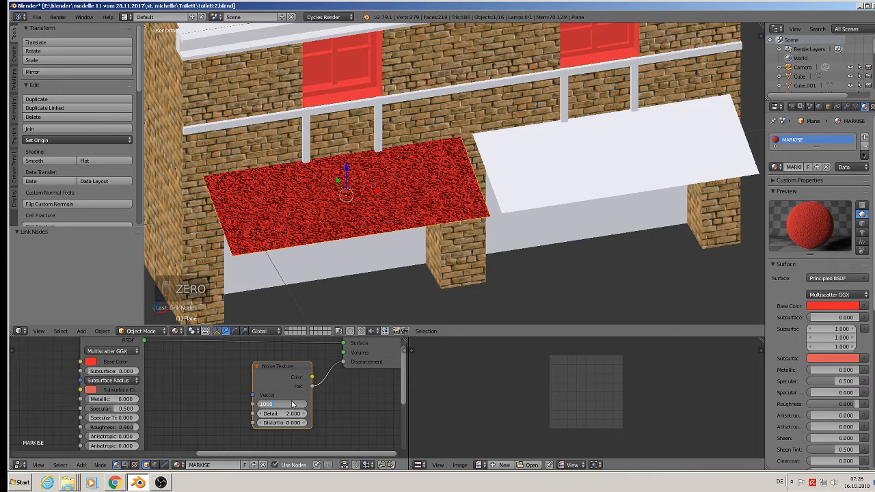
pyautogui.press('Return')
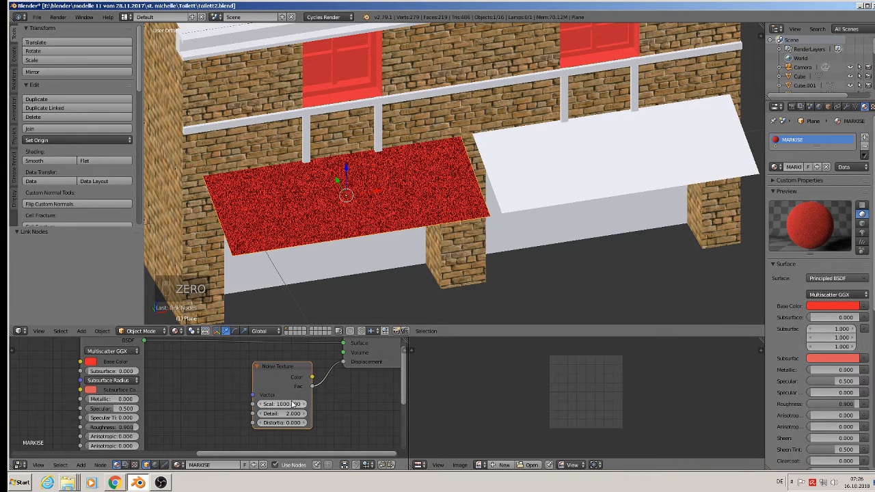
# Preview the awning in Rendered viewport shading and return the viewport to Material shading.
pyautogui.click(175, 330)
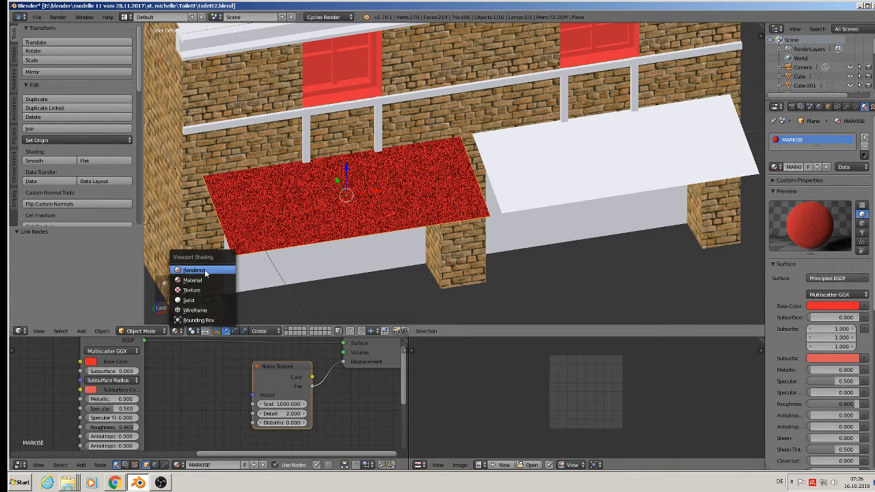
pyautogui.click(205, 270)
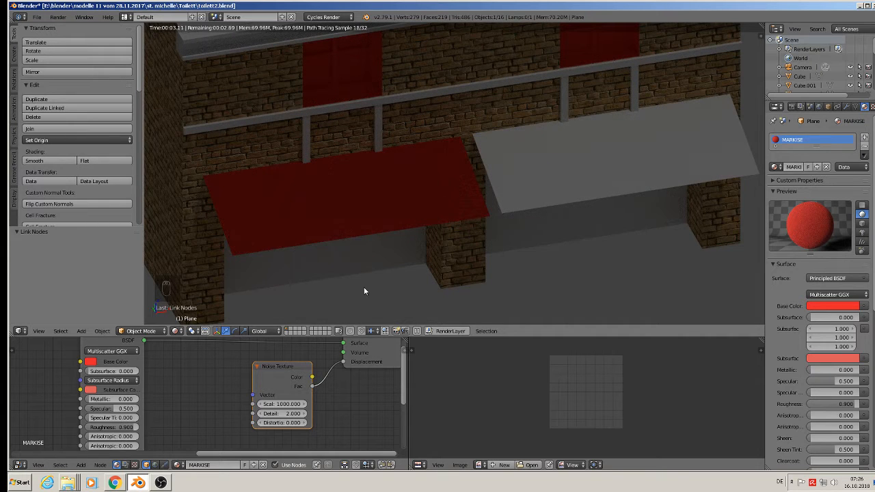
pyautogui.click(177, 331)
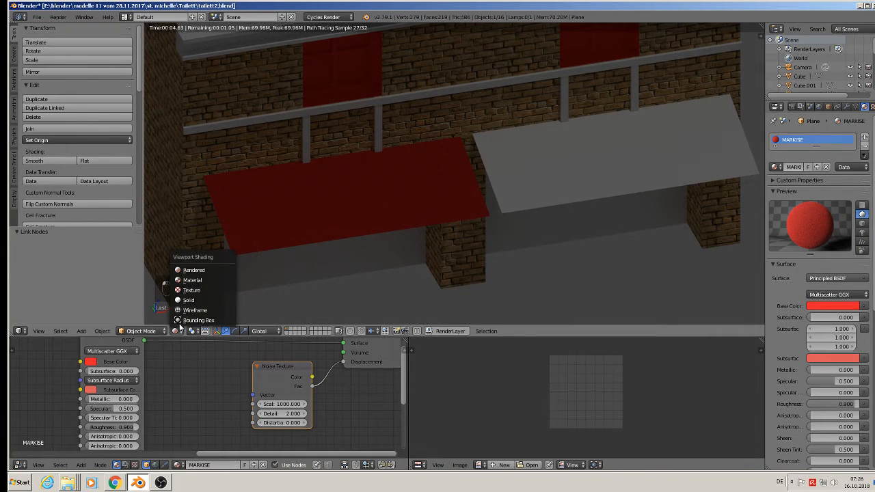
pyautogui.click(192, 280)
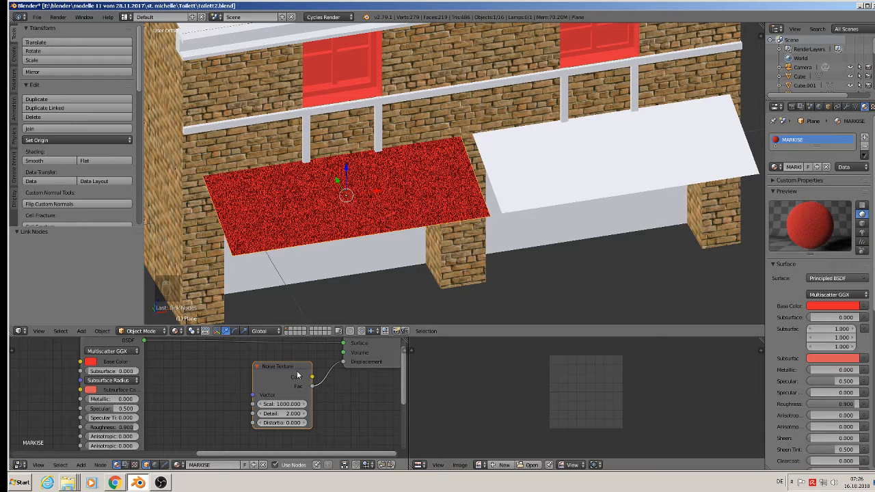
# Insert a math node set to Multiply between the Noise Texture's Fac output and the Material Output's Displacement.
pyautogui.moveTo(287, 369); pyautogui.dragTo(191, 367)
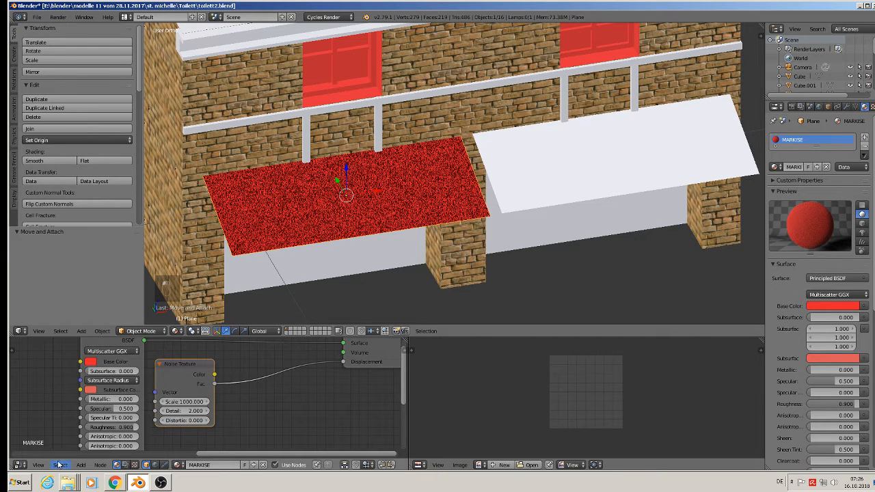
pyautogui.click(80, 464)
pyautogui.moveTo(97, 400)
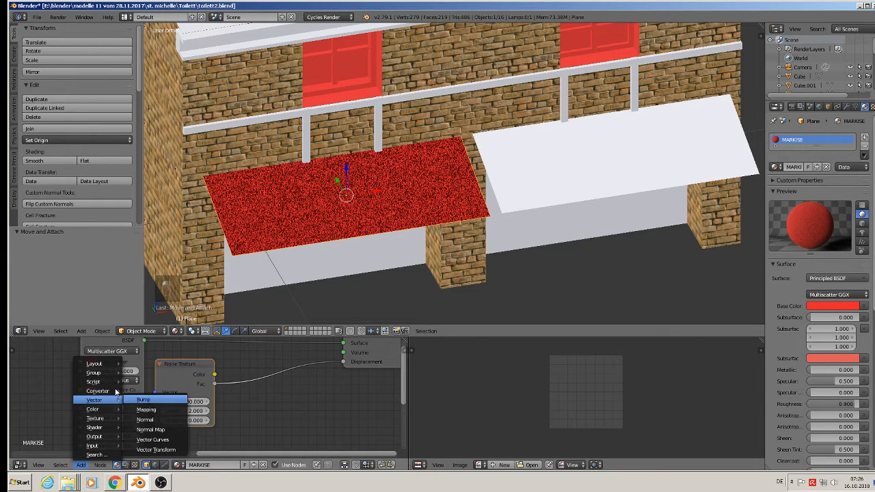
pyautogui.click(161, 335)
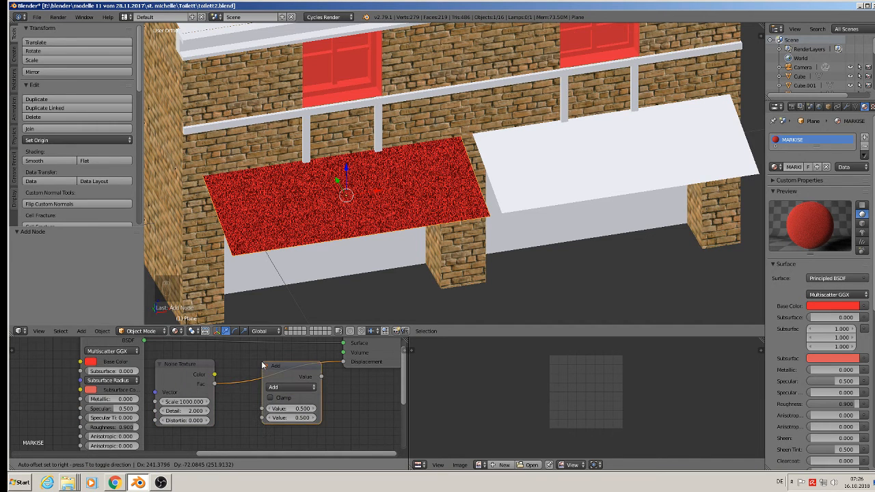
pyautogui.click(270, 374)
pyautogui.click(281, 388)
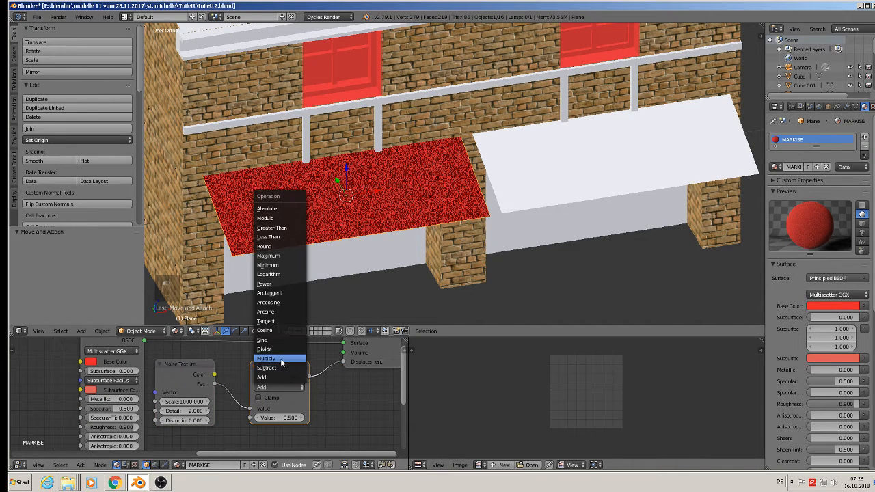
pyautogui.click(281, 360)
# Set the Multiply node's value to 0.03 to weaken the awning's displacement.
pyautogui.scroll(1, 281, 417)
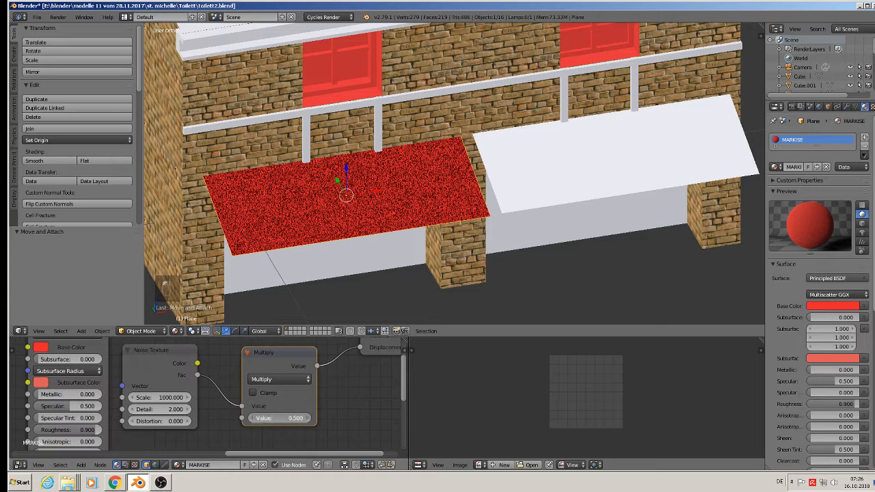
pyautogui.click(284, 418)
pyautogui.write('0.03')
pyautogui.press('Return')
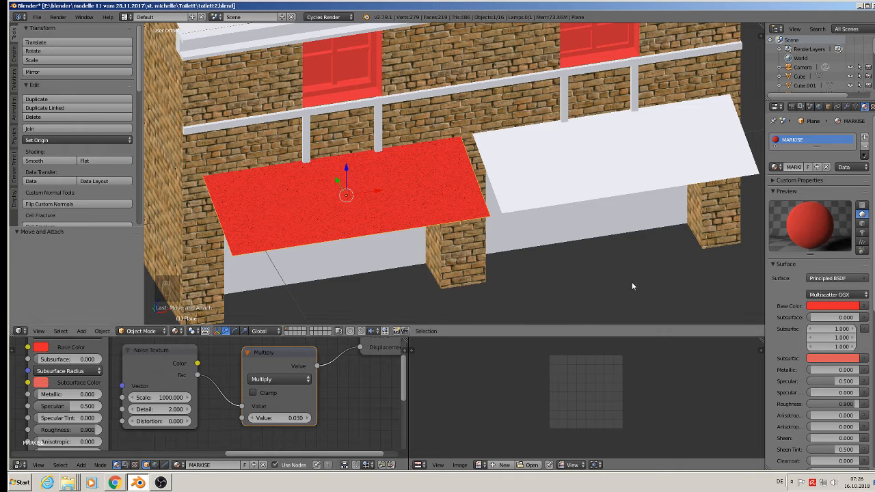
# Assign the existing MARKISE material to the second, still white awning.
pyautogui.moveTo(618, 288); pyautogui.dragTo(544, 272, button='middle')
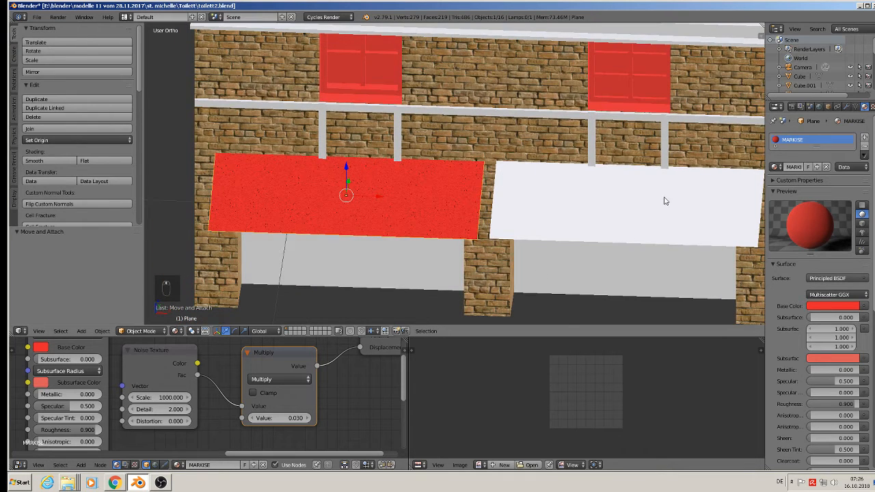
pyautogui.rightClick(637, 199)
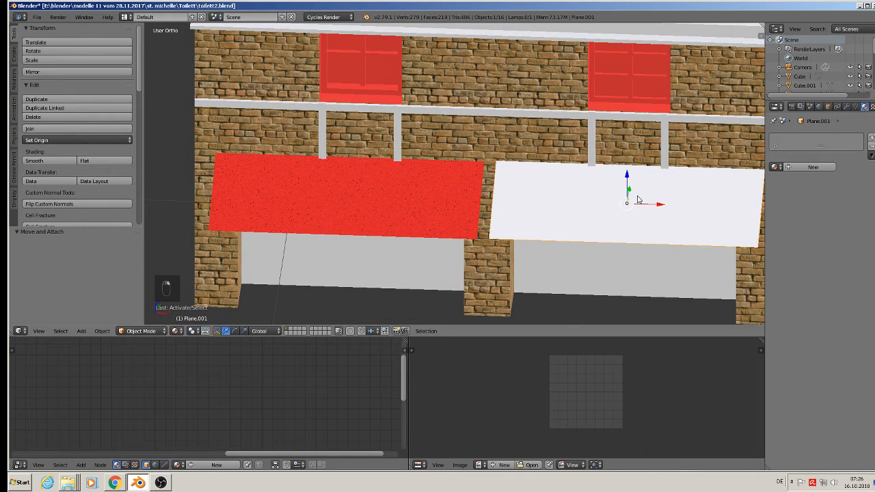
pyautogui.click(772, 168)
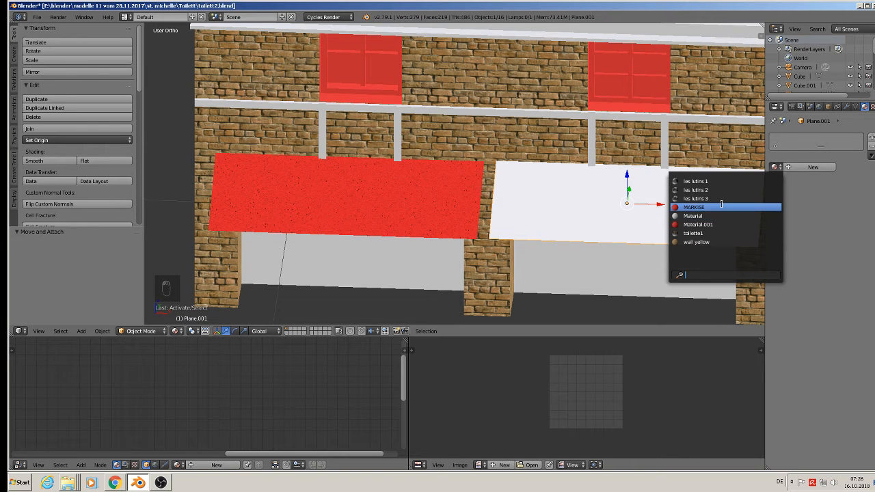
pyautogui.click(759, 207)
# Deselect all objects and save the file.
pyautogui.scroll(-3, 564, 244)
pyautogui.scroll(-3, 564, 245)
pyautogui.keyDown('shift'); pyautogui.moveTo(552, 248); pyautogui.dragTo(536, 242, button='middle'); pyautogui.keyUp('shift')
pyautogui.moveTo(381, 252); pyautogui.dragTo(441, 243, button='middle')
pyautogui.press('a')
pyautogui.click(36, 16)
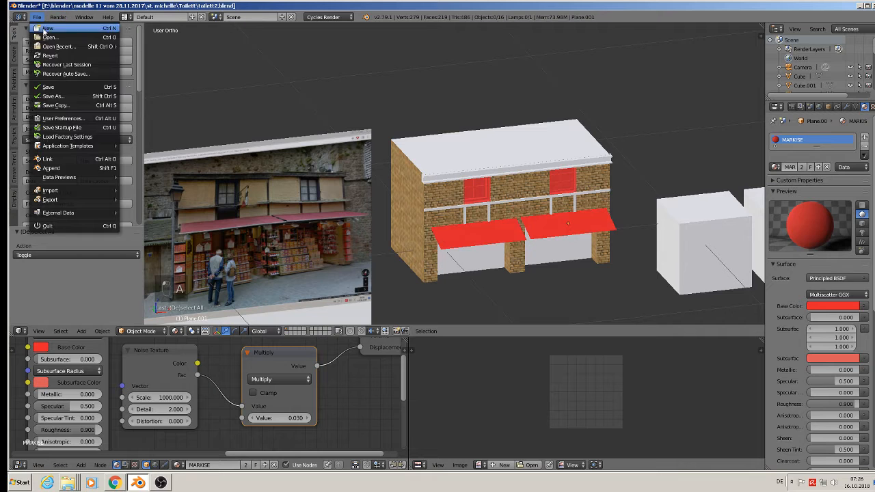
pyautogui.click(74, 88)
# Edit the building mesh with its roof face selected and add a new material slot with a material named betumen.
pyautogui.moveTo(492, 239); pyautogui.dragTo(526, 241, button='middle')
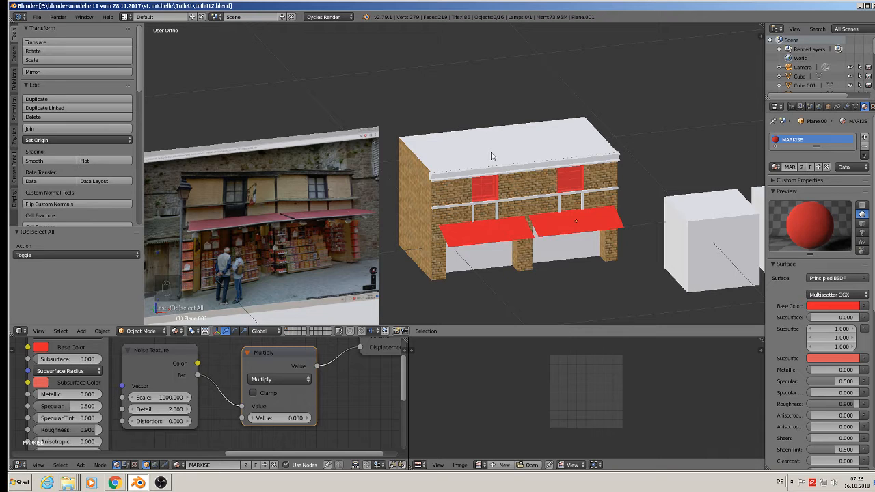
pyautogui.rightClick(528, 152)
pyautogui.press('Tab')
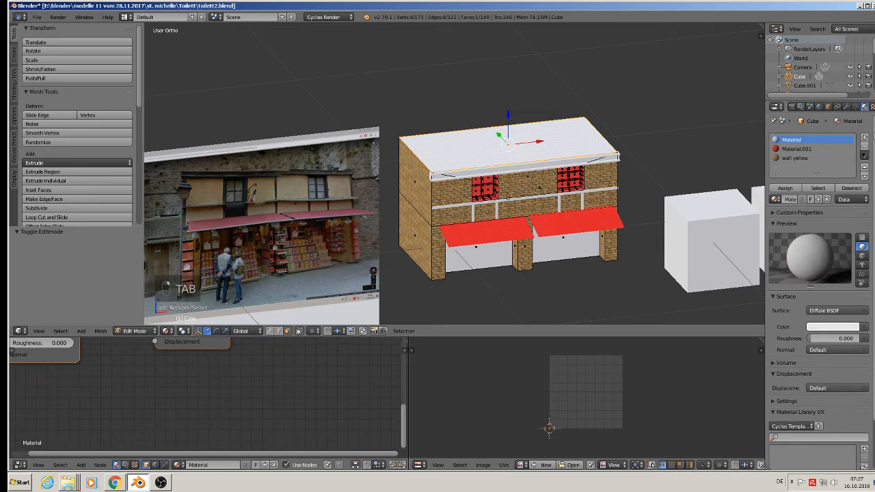
pyautogui.click(865, 137)
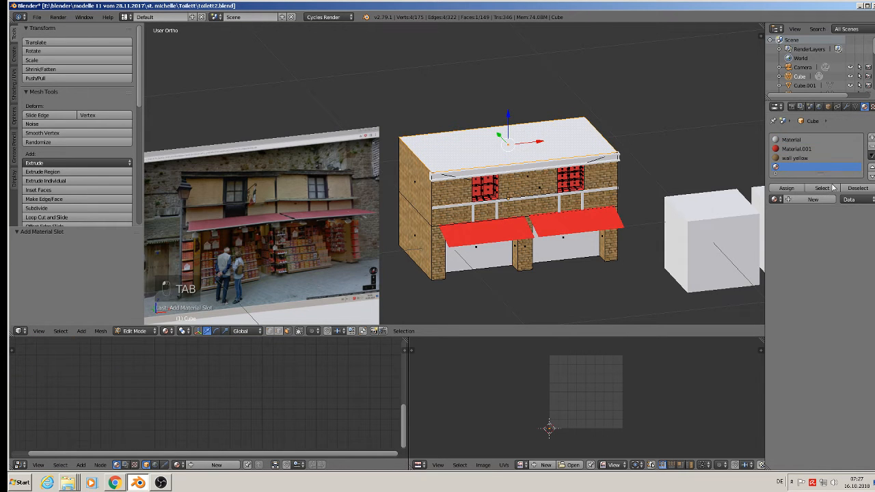
pyautogui.click(793, 199)
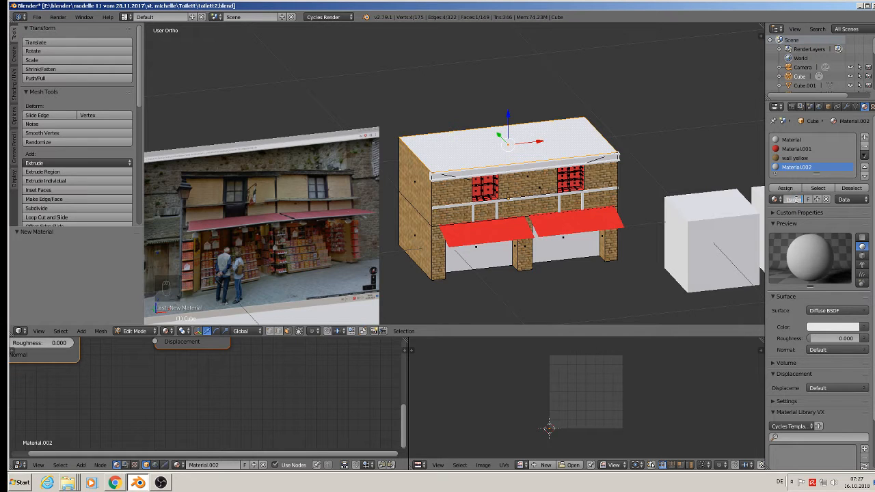
pyautogui.write('en')
pyautogui.press('Return')
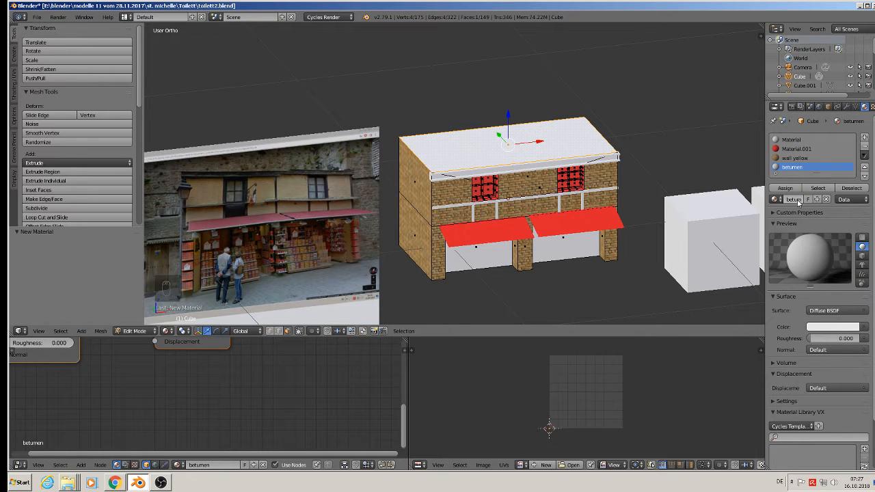
# Set the betumen colour to near black (RGB 0.017), assign it to the roof face and return to Object Mode.
pyautogui.click(826, 326)
pyautogui.click(852, 251)
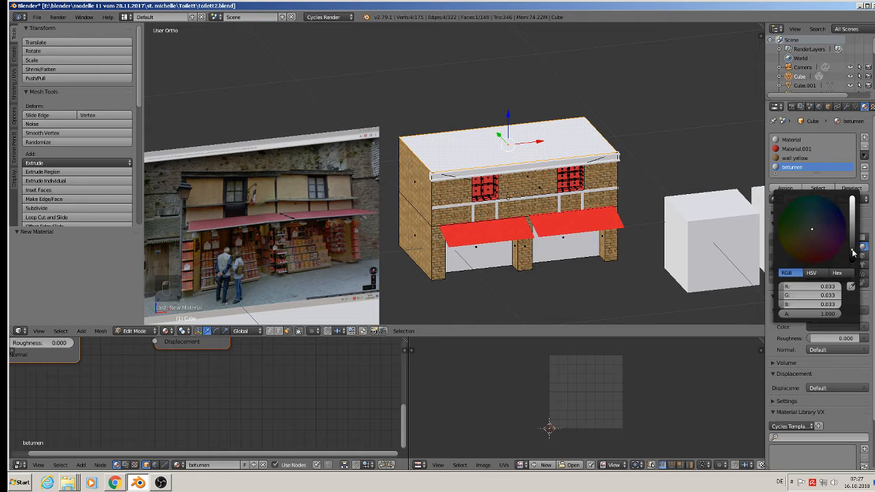
pyautogui.click(852, 254)
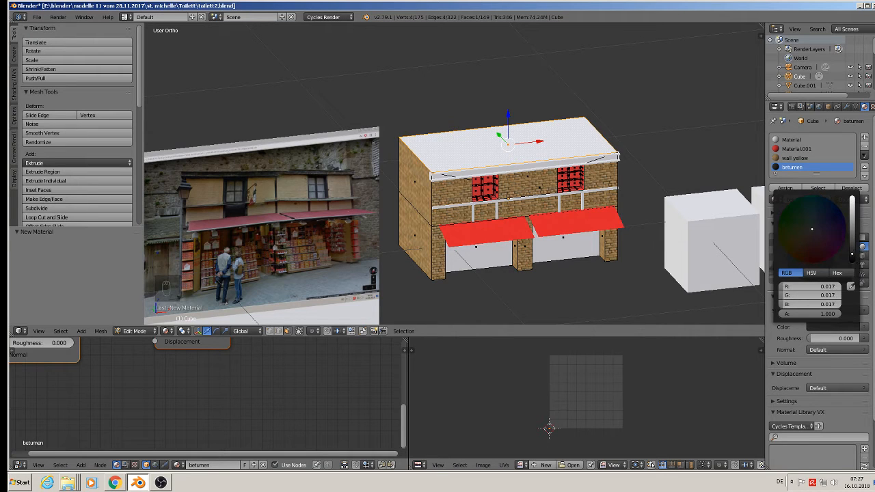
pyautogui.click(785, 187)
pyautogui.press('Tab')
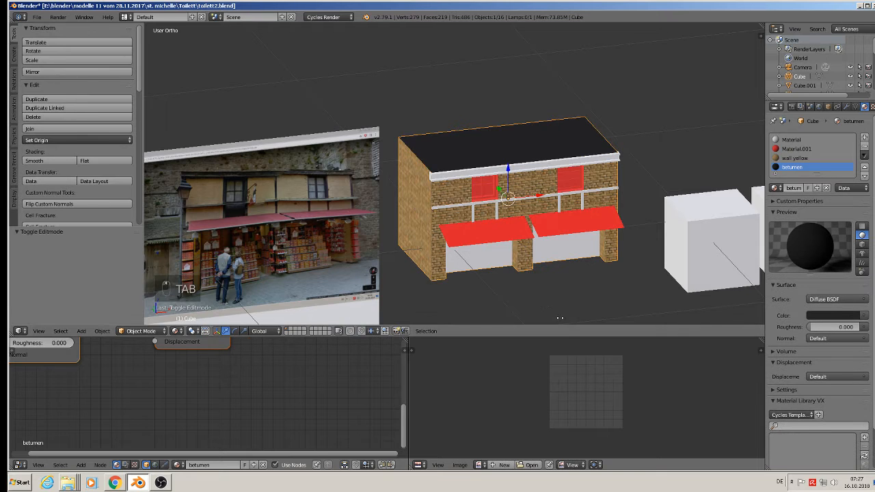
# Save the building file with the dark roof material.
pyautogui.moveTo(537, 289); pyautogui.dragTo(466, 275, button='middle')
pyautogui.scroll(1, 468, 278)
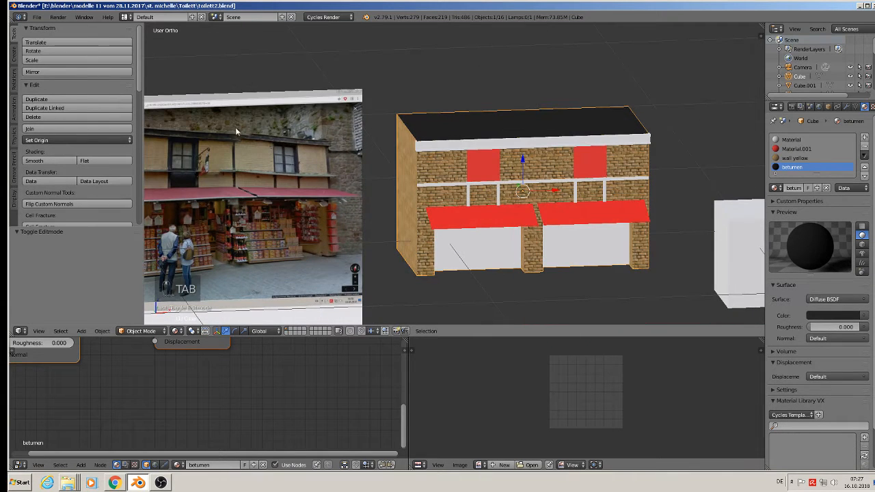
pyautogui.click(36, 17)
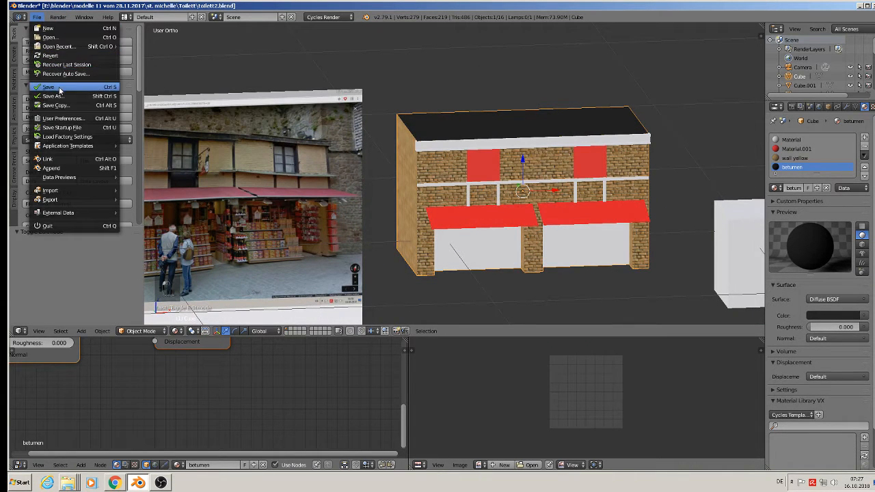
pyautogui.scroll(3, 419, 149)
pyautogui.scroll(-3, 492, 147)
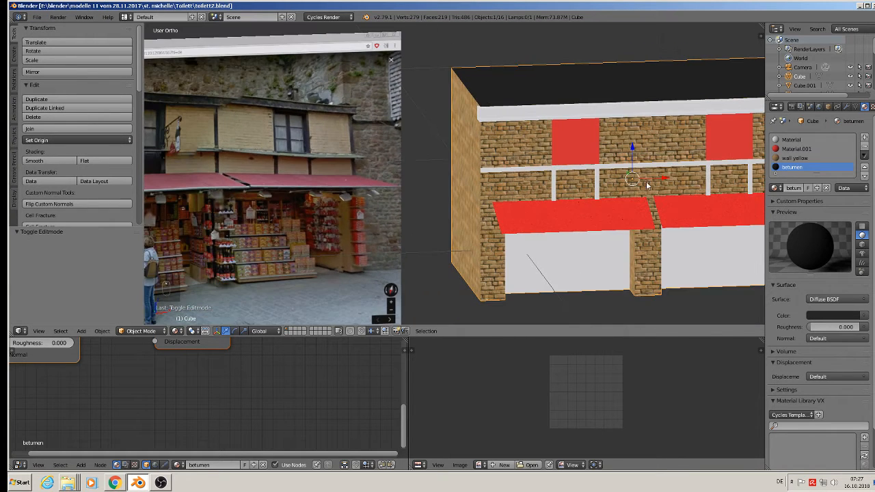
pyautogui.keyDown('shift'); pyautogui.moveTo(646, 183); pyautogui.dragTo(508, 249, button='middle'); pyautogui.keyUp('shift')
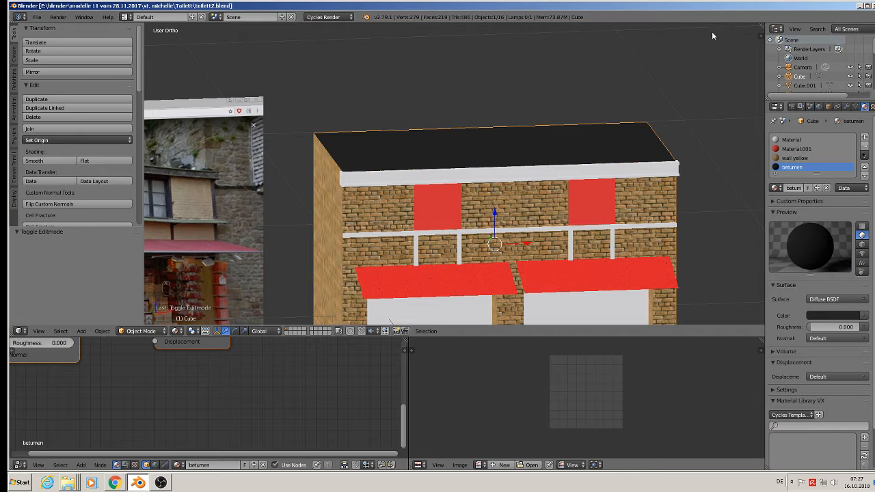
pyautogui.click(37, 16)
pyautogui.click(58, 87)
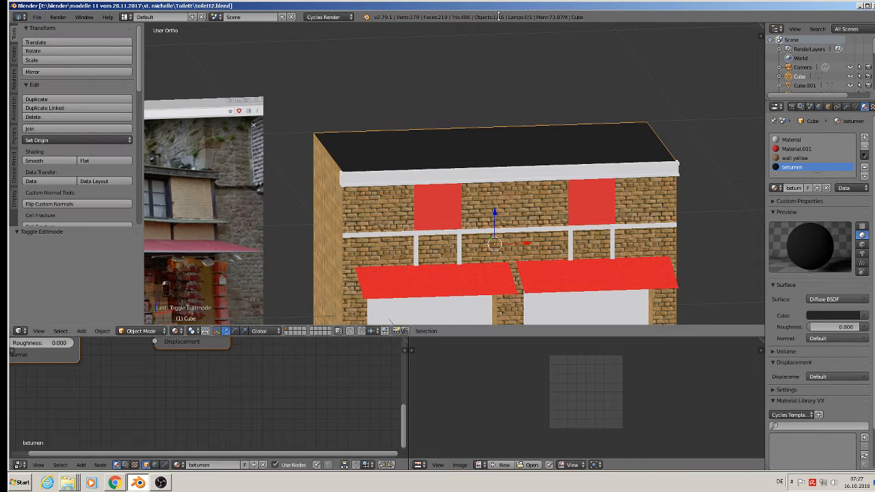
# Switch to the file explorer and look through the project's textur folder for a suitable metal texture.
pyautogui.click(860, 6)
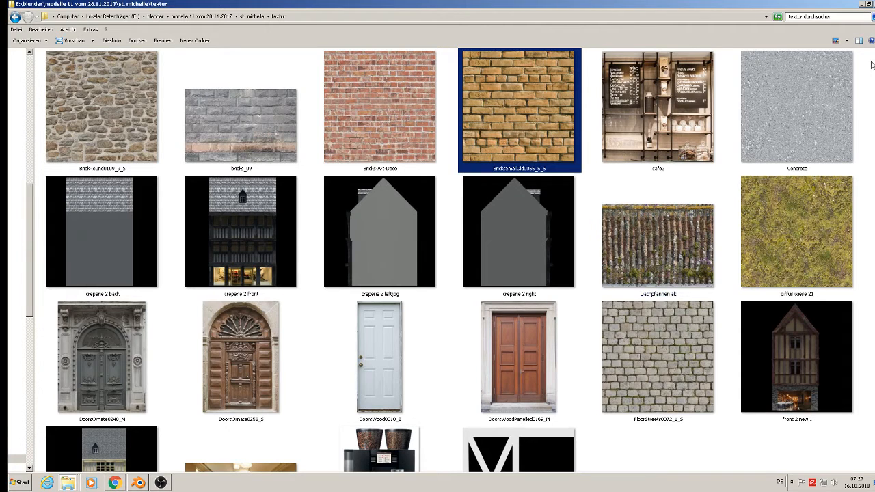
pyautogui.scroll(-3, 694, 379)
pyautogui.scroll(-8, 690, 395)
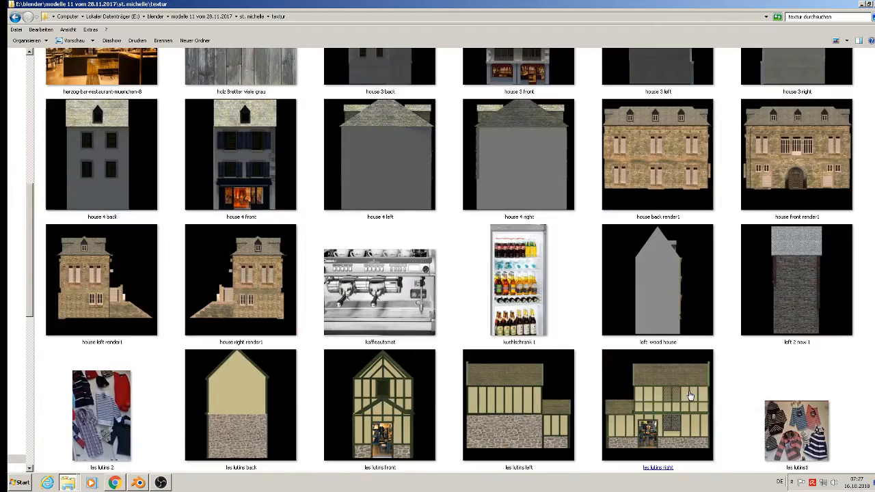
pyautogui.scroll(-5, 690, 395)
pyautogui.scroll(-5, 690, 395)
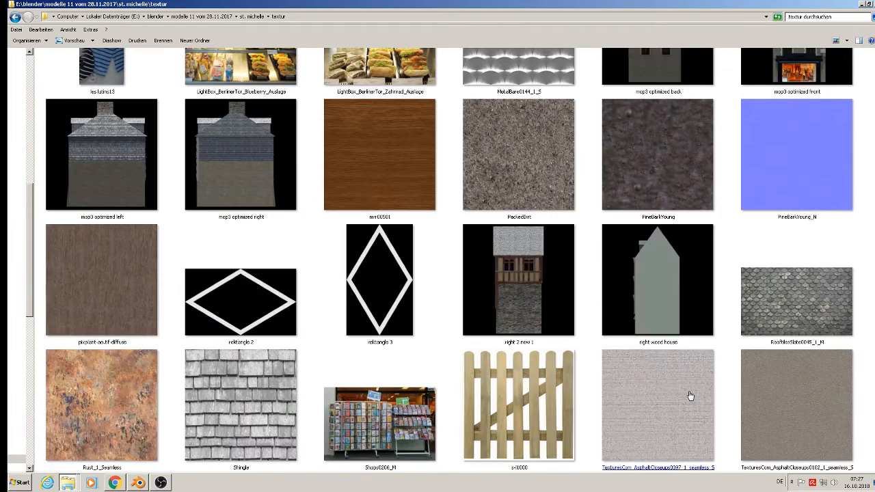
pyautogui.scroll(-5, 690, 395)
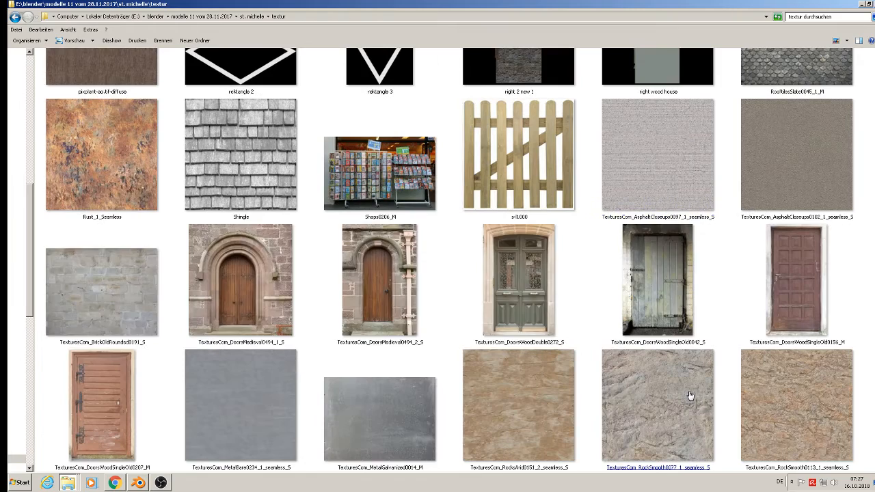
pyautogui.scroll(-5, 691, 395)
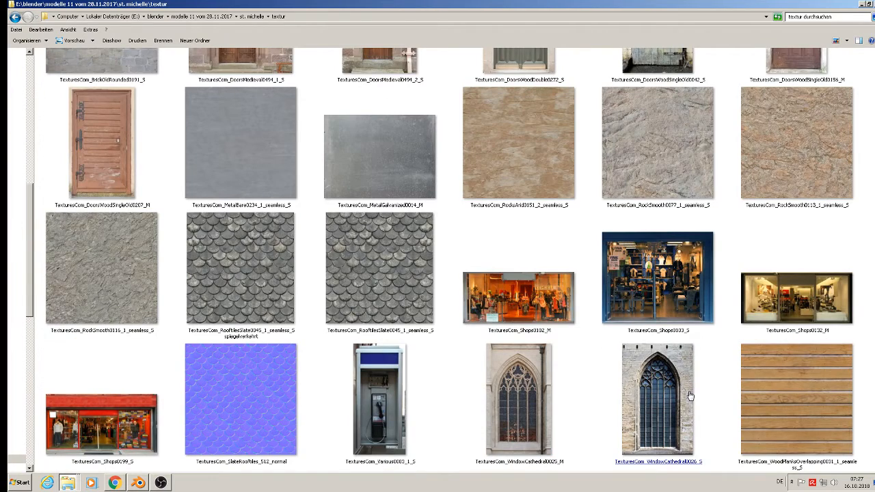
pyautogui.scroll(-5, 690, 395)
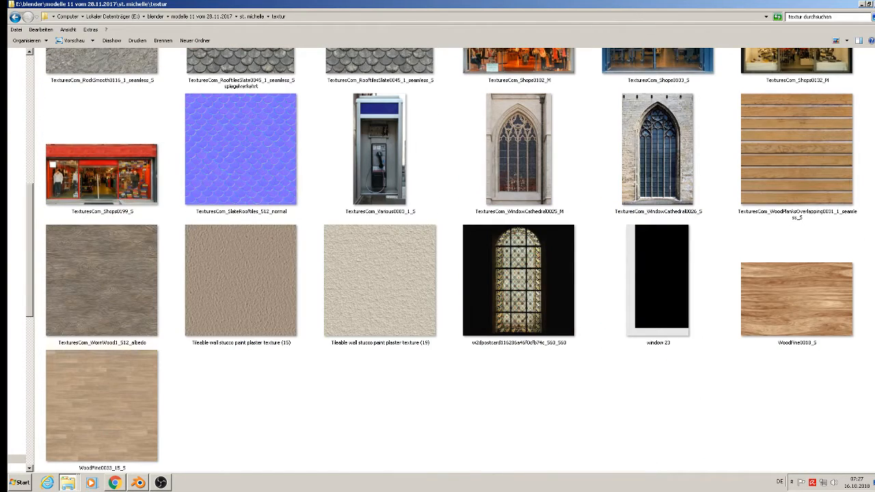
pyautogui.click(862, 4)
# Open the Metall folder inside Komerzielle Texturen and copy the dark metal_1499 texture.
pyautogui.doubleClick(526, 270)
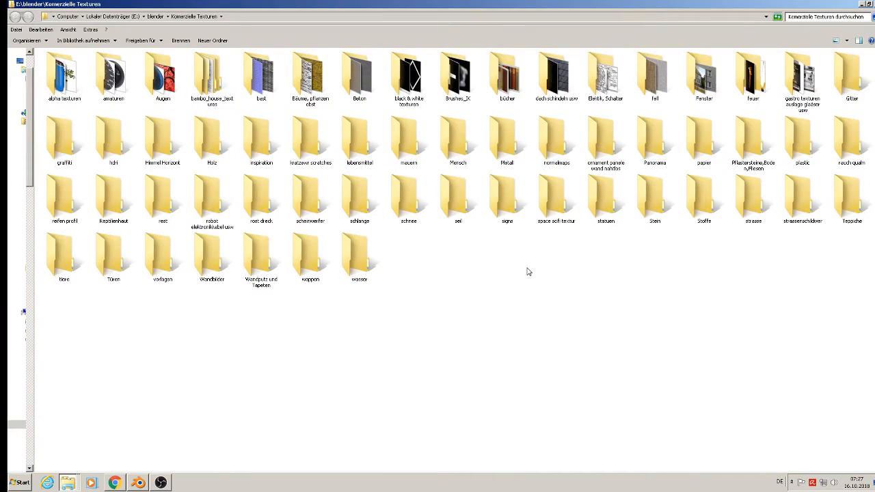
pyautogui.doubleClick(520, 145)
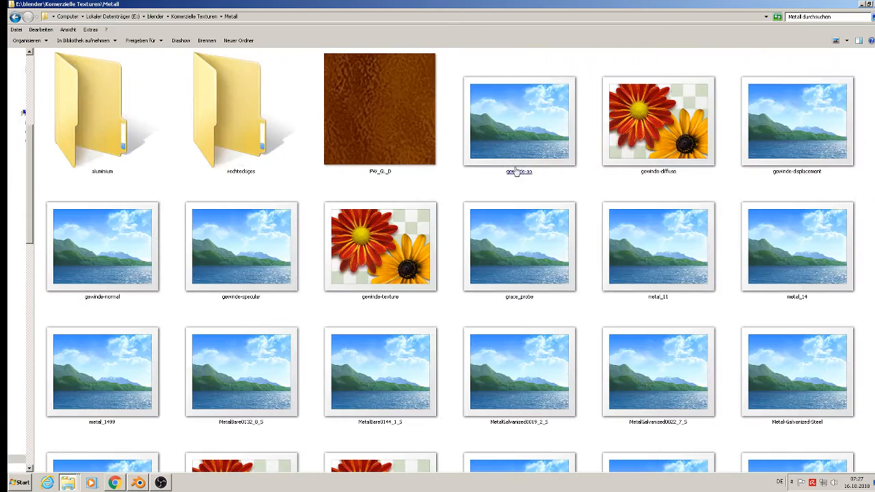
pyautogui.scroll(-3, 592, 416)
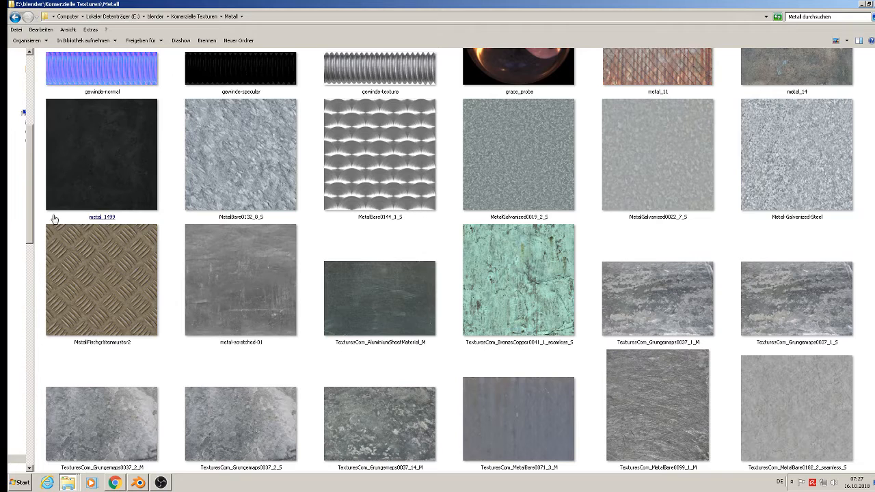
pyautogui.click(102, 182)
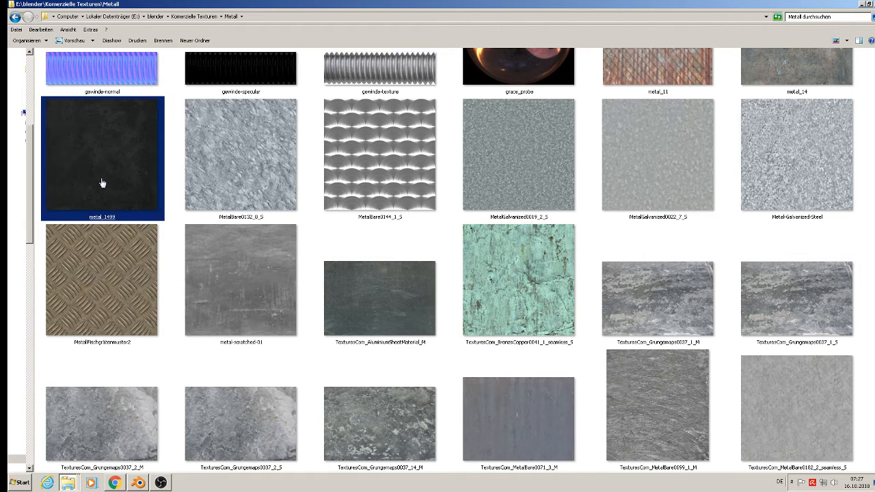
pyautogui.rightClick(100, 182)
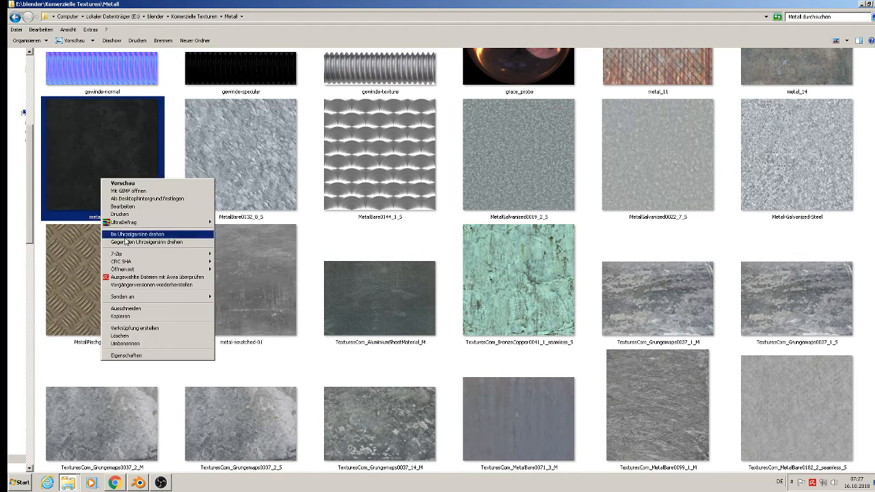
pyautogui.click(147, 318)
# Look through the remaining Metall textures and its rechteckiges subfolder for other usable metal surfaces.
pyautogui.scroll(-2, 388, 316)
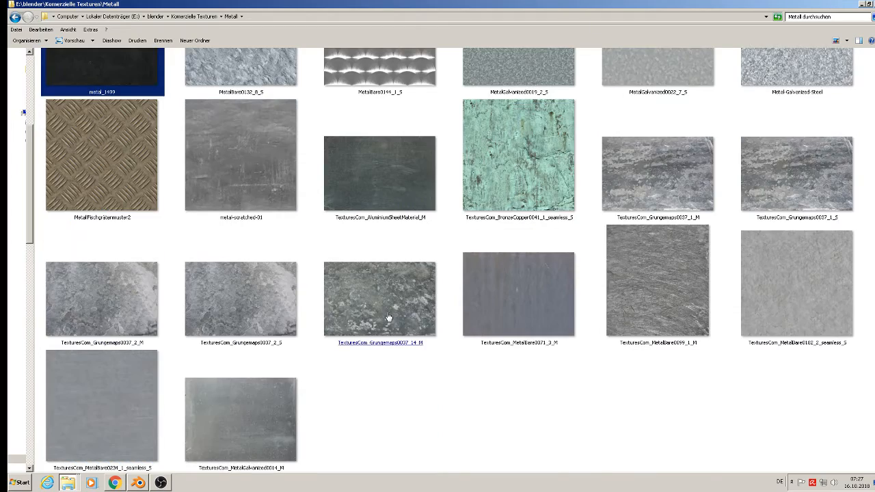
pyautogui.scroll(5, 388, 315)
pyautogui.click(234, 149)
pyautogui.click(235, 149)
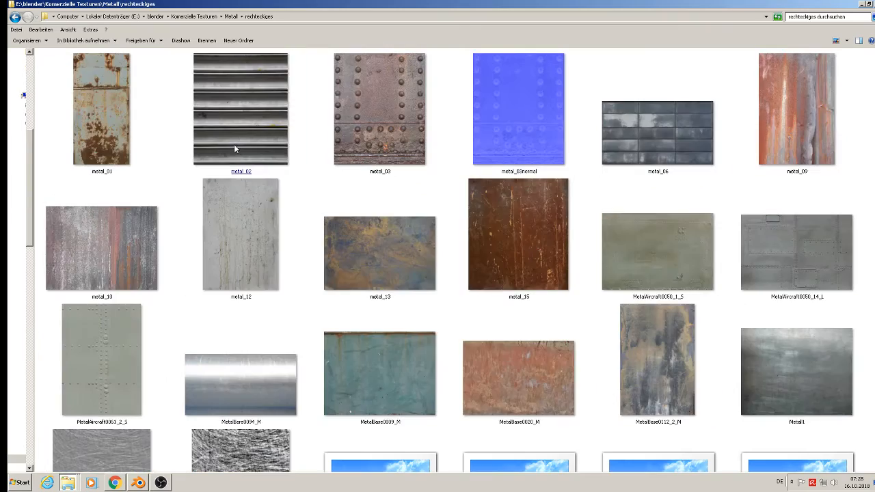
pyautogui.scroll(-5, 433, 312)
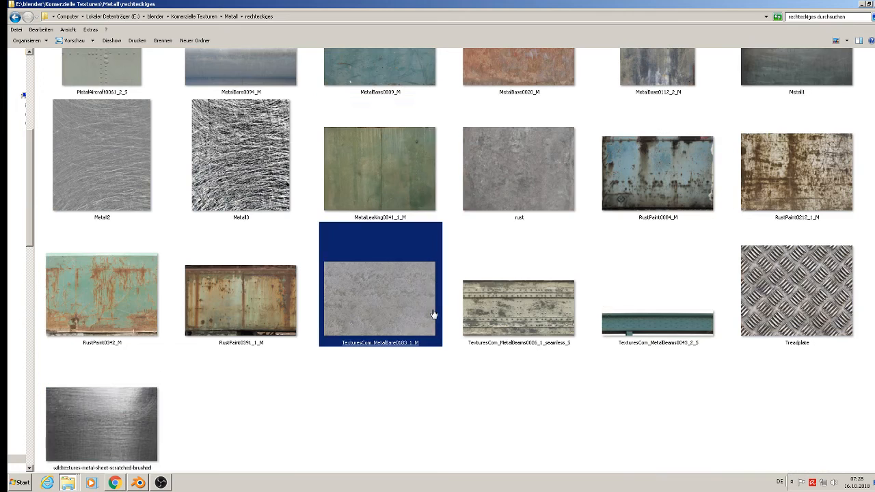
pyautogui.scroll(5, 433, 314)
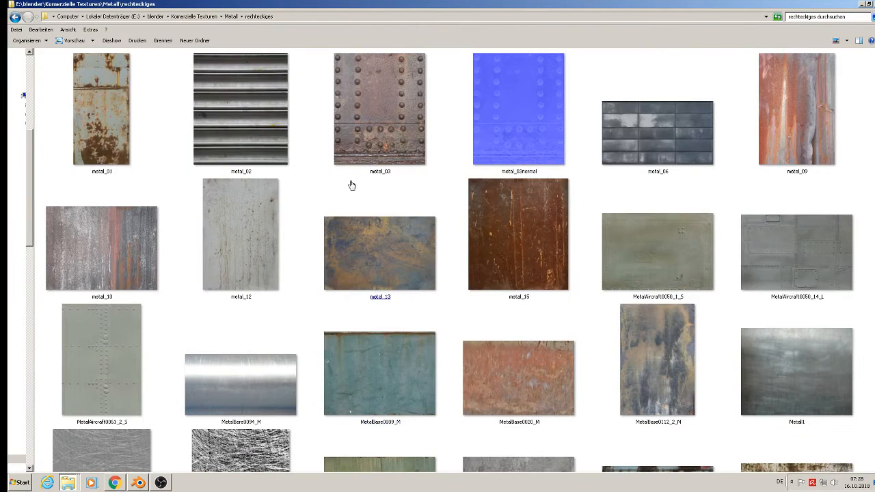
pyautogui.click(861, 4)
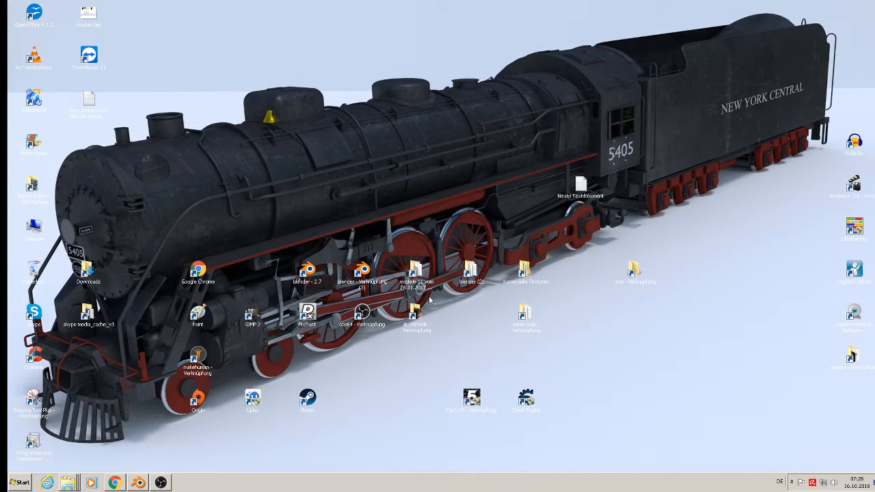
# Paste the copied metal_1499 image into the project's textur folder and locate it among the thumbnails.
pyautogui.click(98, 451)
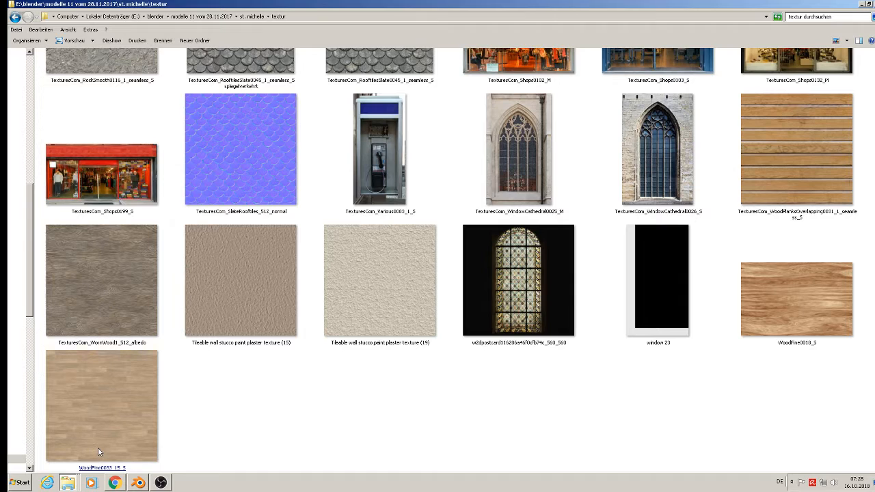
pyautogui.rightClick(540, 410)
pyautogui.click(567, 356)
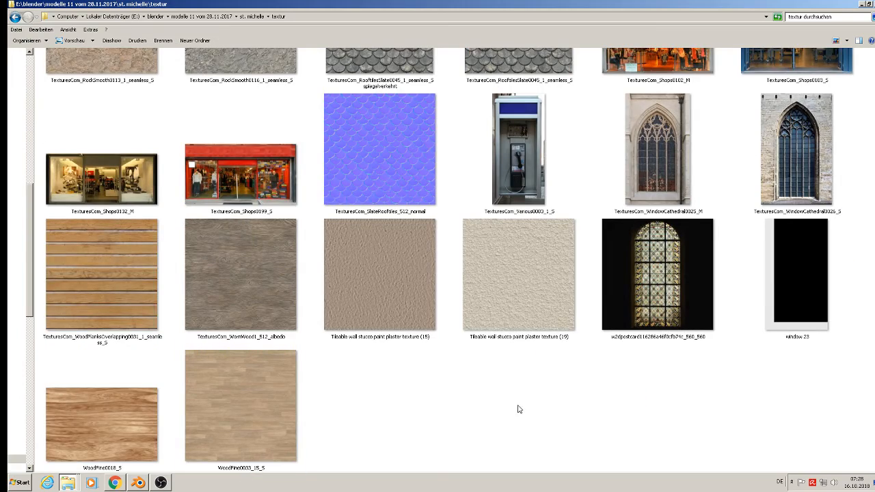
pyautogui.scroll(4, 521, 414)
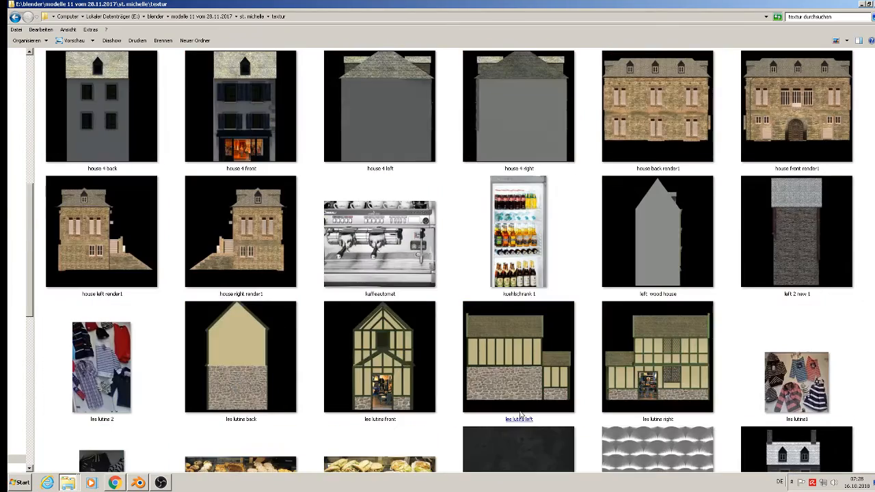
pyautogui.scroll(-3, 521, 414)
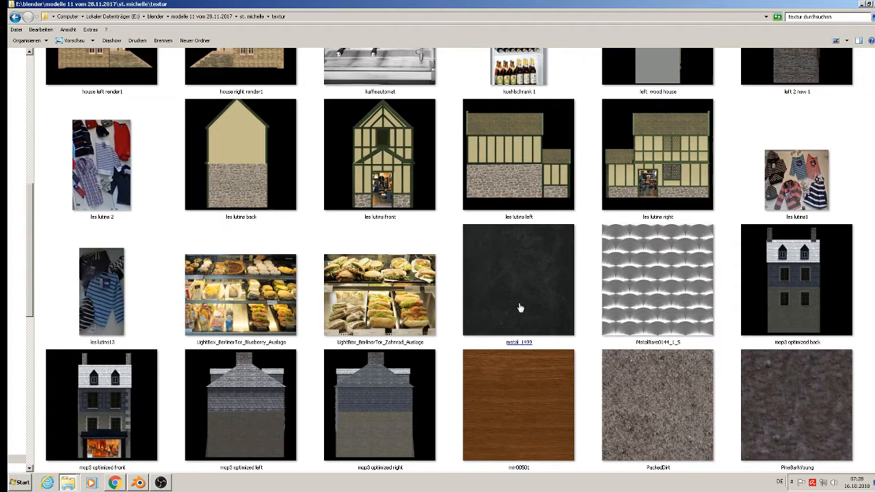
# Switch back to Blender and unwrap the whole white trim along the roof edge with Smart UV Project at default settings.
pyautogui.click(138, 483)
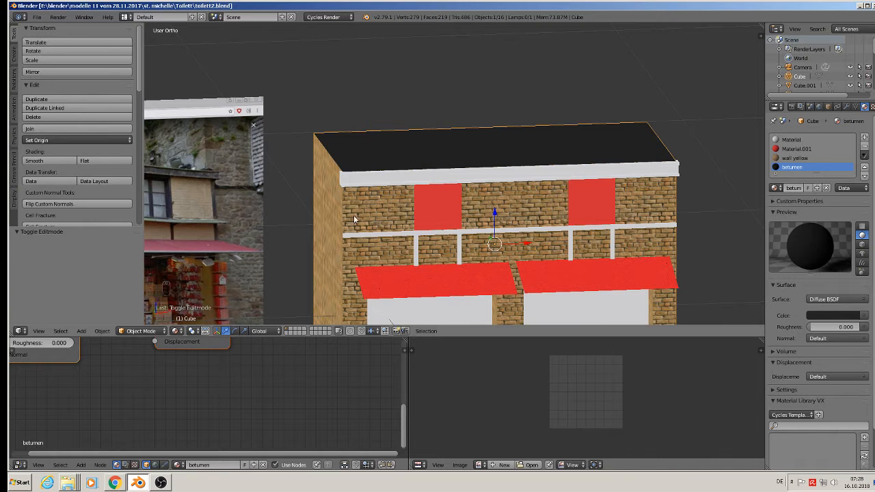
pyautogui.scroll(3, 412, 164)
pyautogui.rightClick(412, 163)
pyautogui.press('Tab')
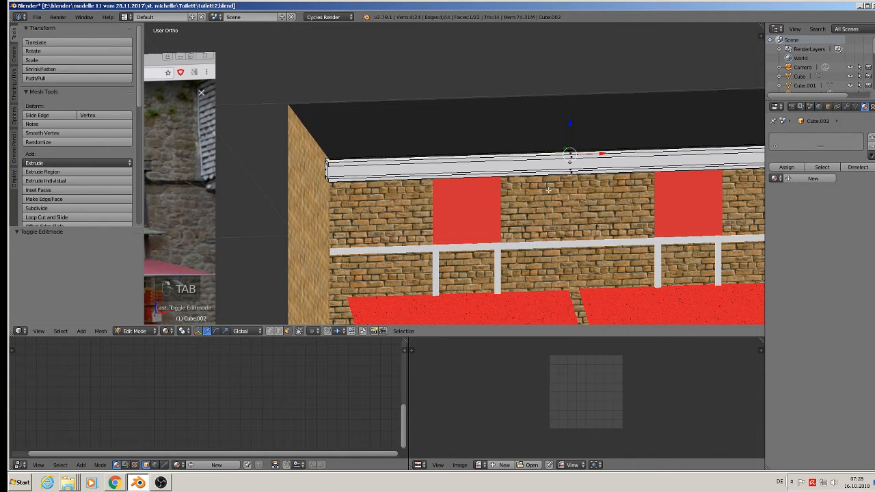
pyautogui.keyDown('shift'); pyautogui.moveTo(593, 218); pyautogui.dragTo(498, 218, button='middle'); pyautogui.keyUp('shift')
pyautogui.press('a')
pyautogui.press('a')
pyautogui.press('a')
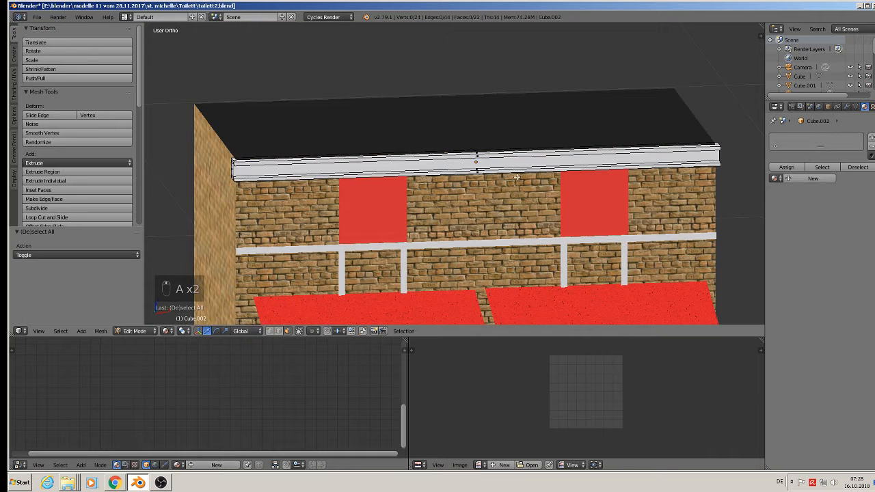
pyautogui.press('u')
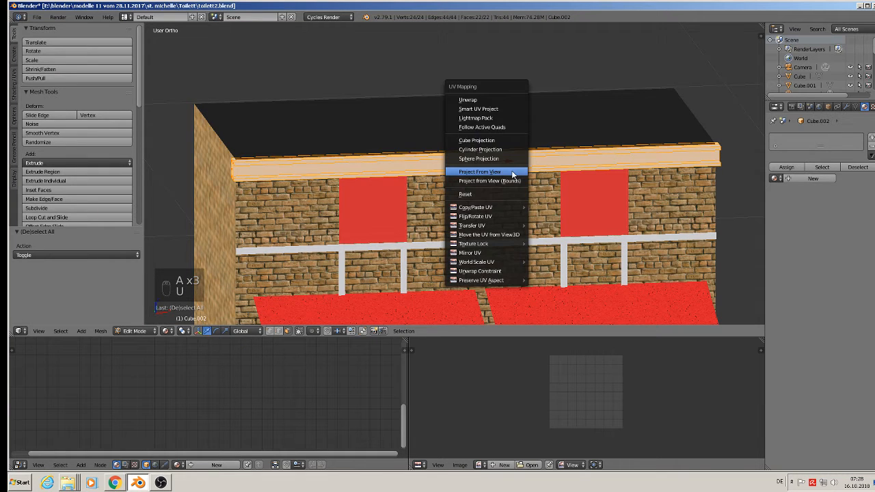
pyautogui.click(501, 114)
pyautogui.click(499, 178)
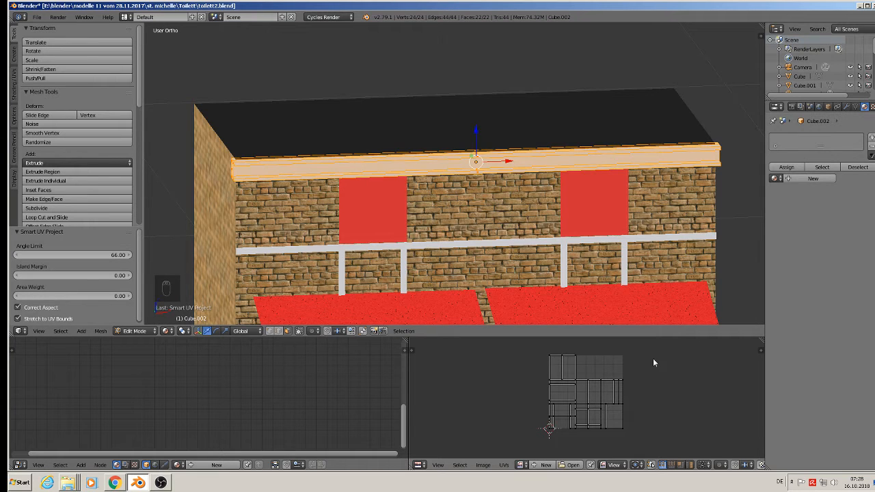
# Create a new material on the roof-edge trim and name it mettal black.
pyautogui.click(812, 179)
pyautogui.doubleClick(794, 177)
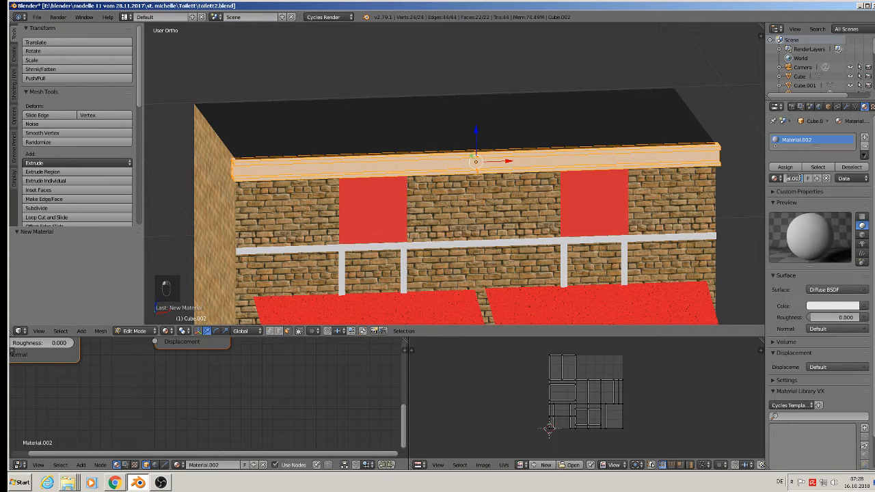
pyautogui.write('mat')
pyautogui.write('tal black')
pyautogui.press('Return')
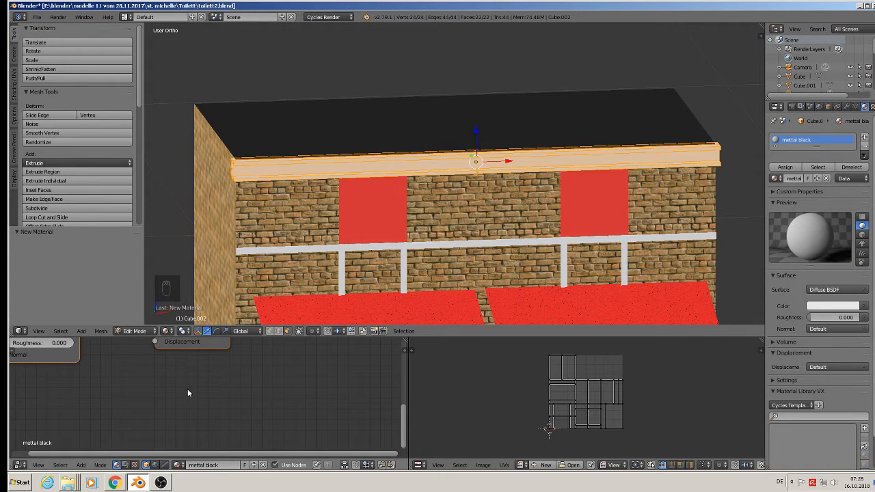
# Replace all default nodes of the mettal black material with the copied brick wall node setup.
pyautogui.press('Home')
pyautogui.press('a')
pyautogui.press('x')
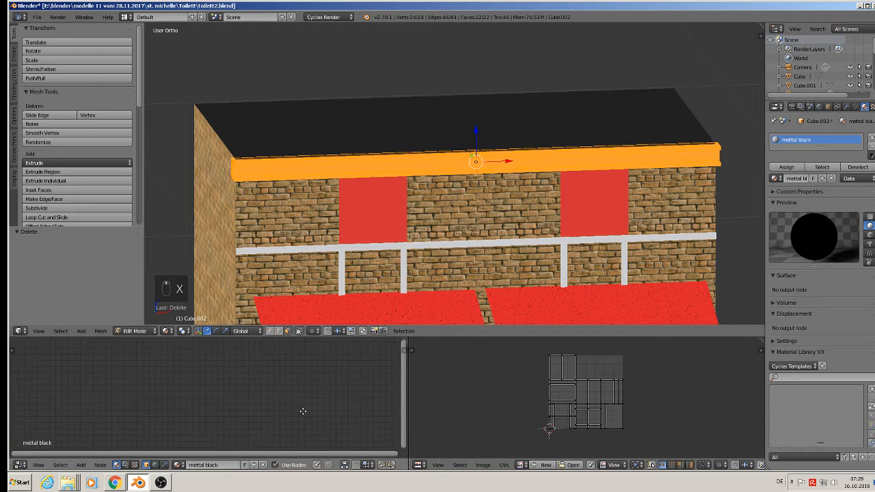
pyautogui.hotkey('ctrl', 'v')
pyautogui.scroll(4, 313, 416)
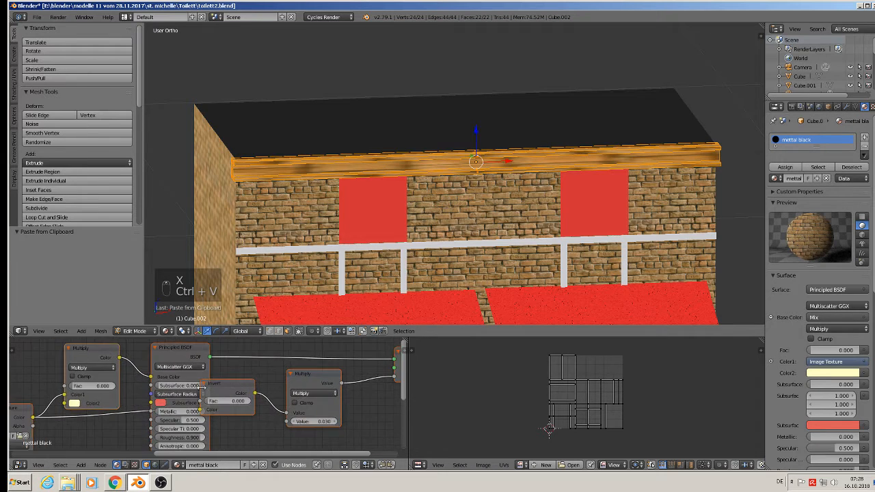
pyautogui.moveTo(314, 416); pyautogui.dragTo(328, 406, button='middle')
pyautogui.scroll(-1, 327, 406)
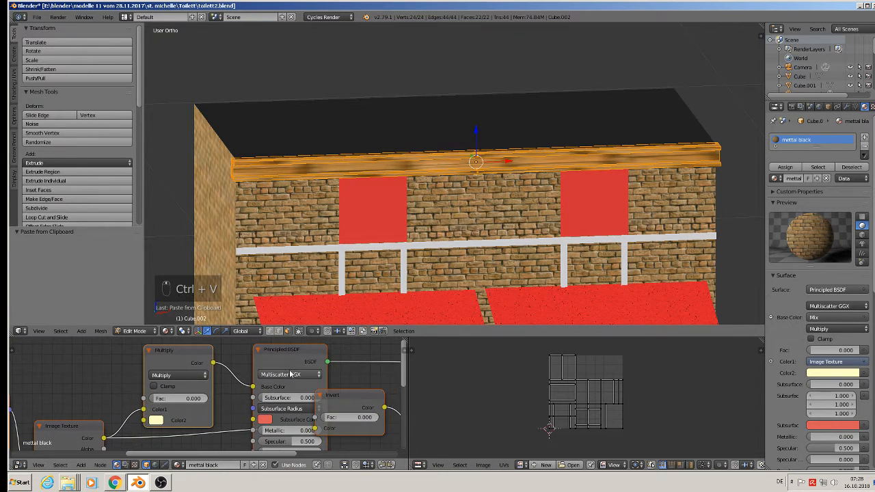
# Delete the colour Multiply node and link the Image Texture colour directly to the Principled BSDF Base Color.
pyautogui.moveTo(283, 349); pyautogui.dragTo(254, 344)
pyautogui.click(175, 362)
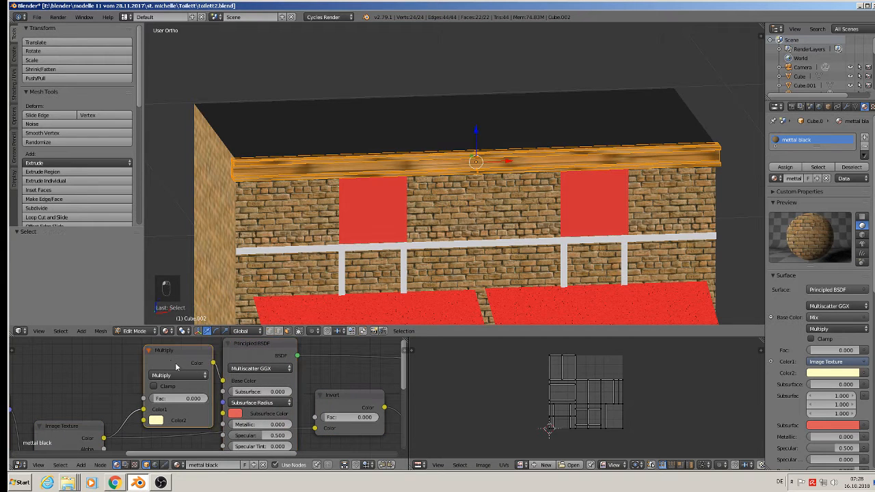
pyautogui.press('x')
pyautogui.moveTo(178, 368); pyautogui.dragTo(149, 357, button='middle')
pyautogui.scroll(-2, 106, 392)
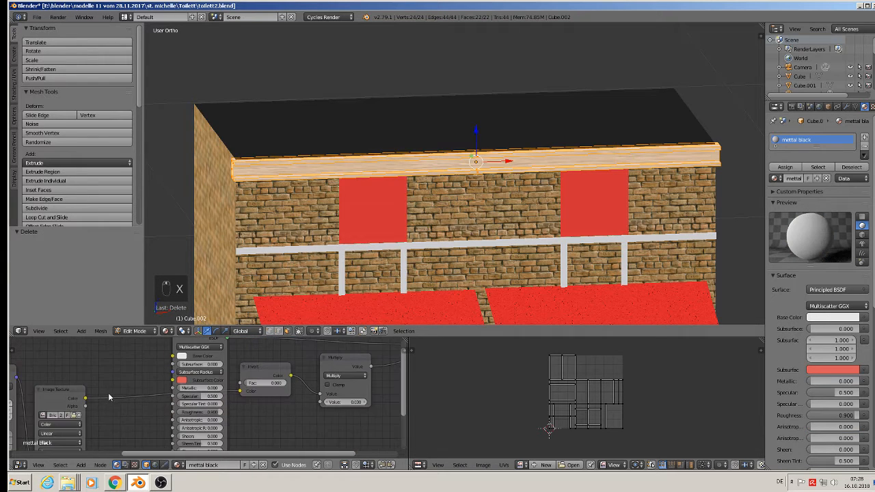
pyautogui.moveTo(108, 392); pyautogui.dragTo(100, 399, button='middle')
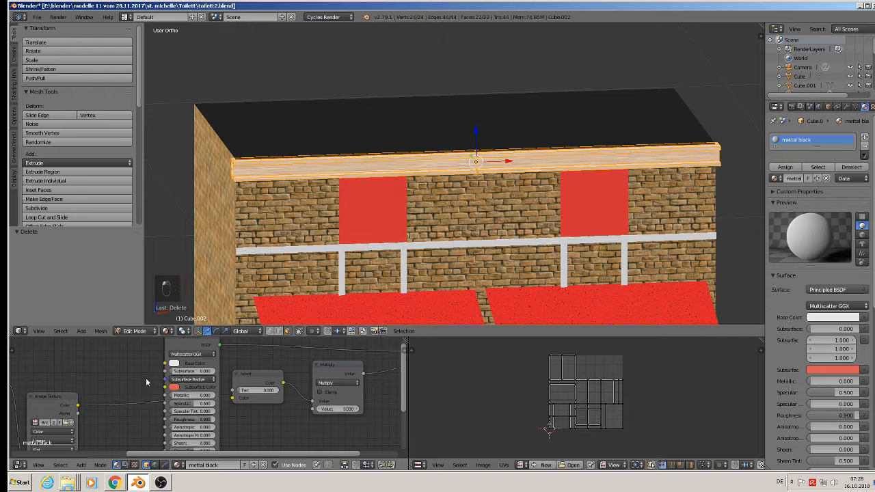
pyautogui.moveTo(78, 405); pyautogui.dragTo(164, 363)
# Load metal_1499.jpg from the textur folder into the Image Texture node of the mettal black material.
pyautogui.moveTo(158, 399); pyautogui.dragTo(352, 369, button='middle')
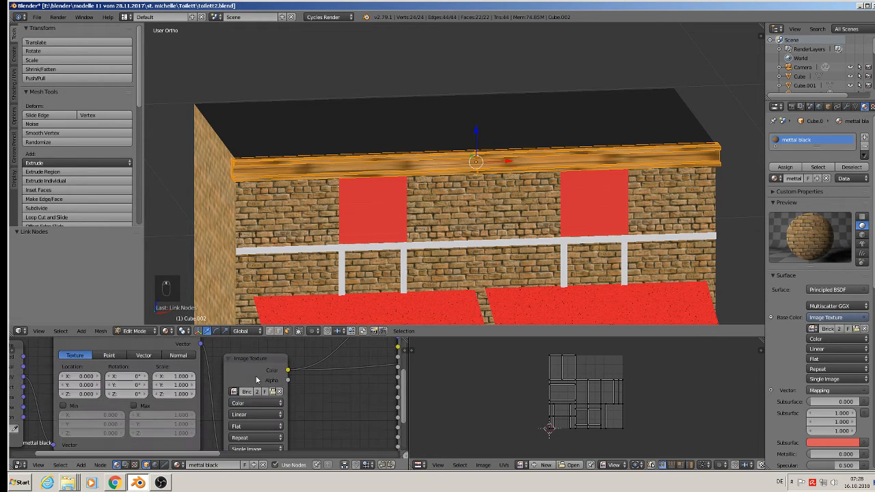
pyautogui.click(273, 392)
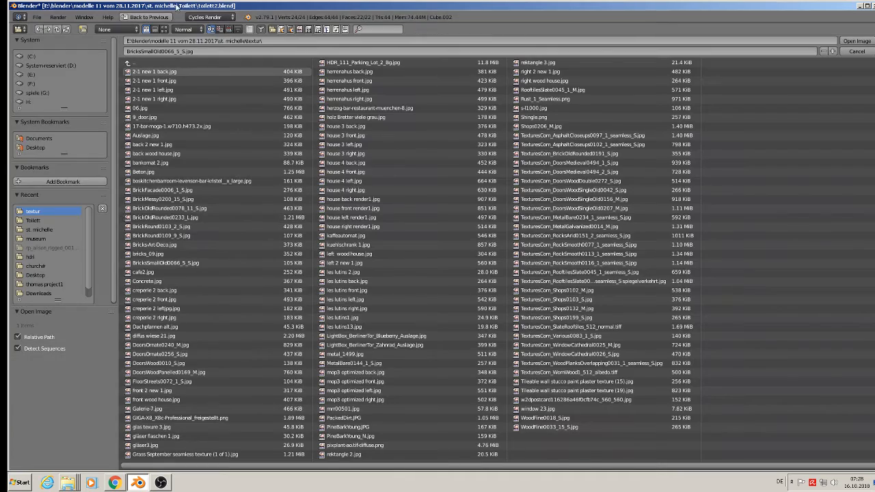
pyautogui.click(164, 29)
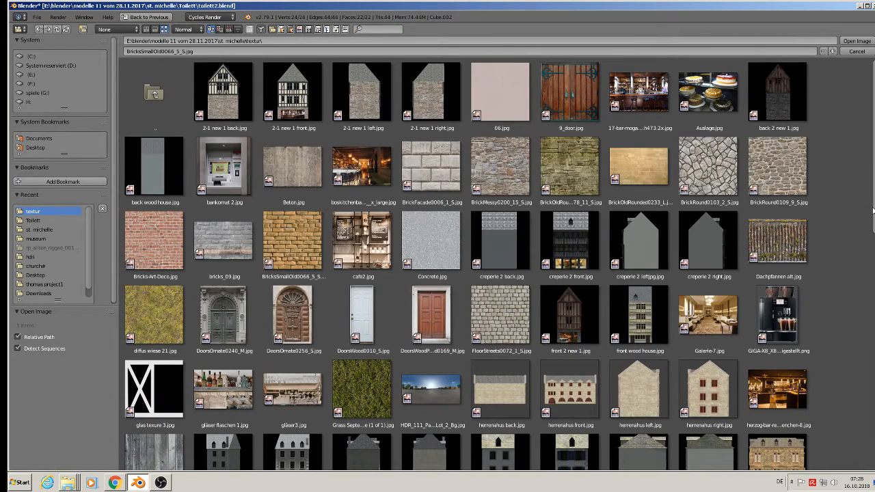
pyautogui.moveTo(872, 211); pyautogui.dragTo(866, 268)
pyautogui.doubleClick(567, 355)
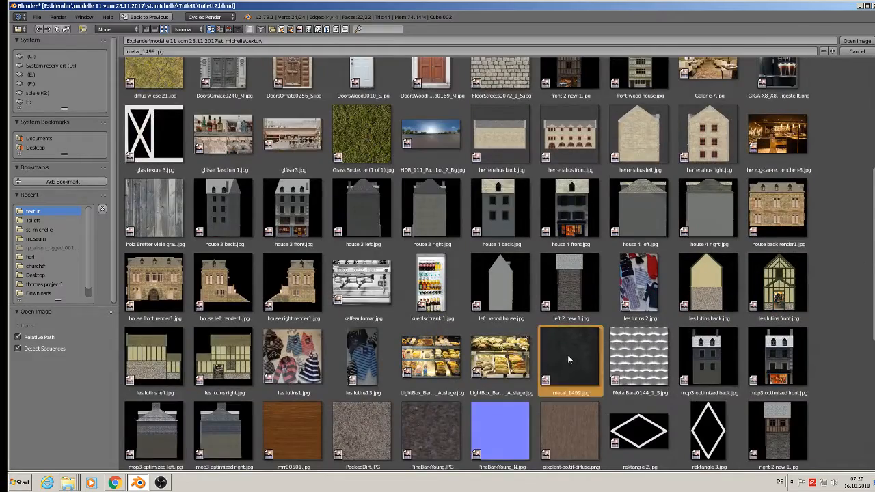
# Select all UV islands of the roof-edge trim and assign the mettal black material to its faces.
pyautogui.moveTo(497, 185); pyautogui.dragTo(488, 180, button='middle')
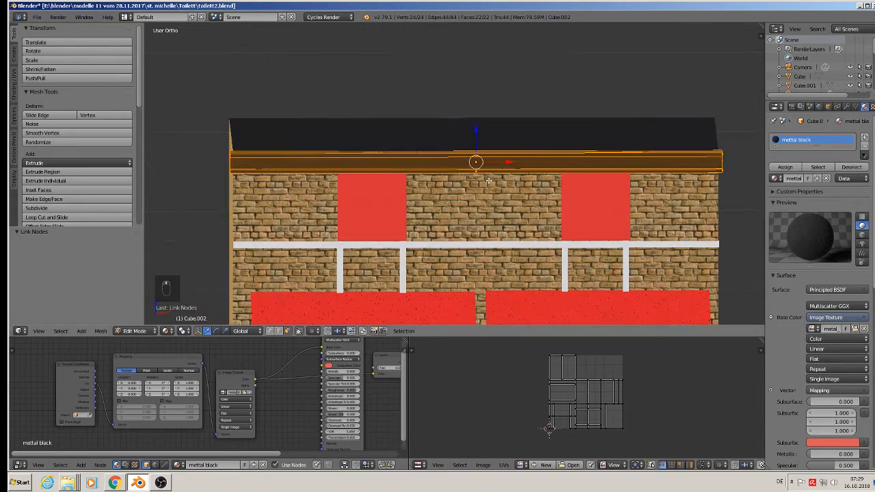
pyautogui.press('a')
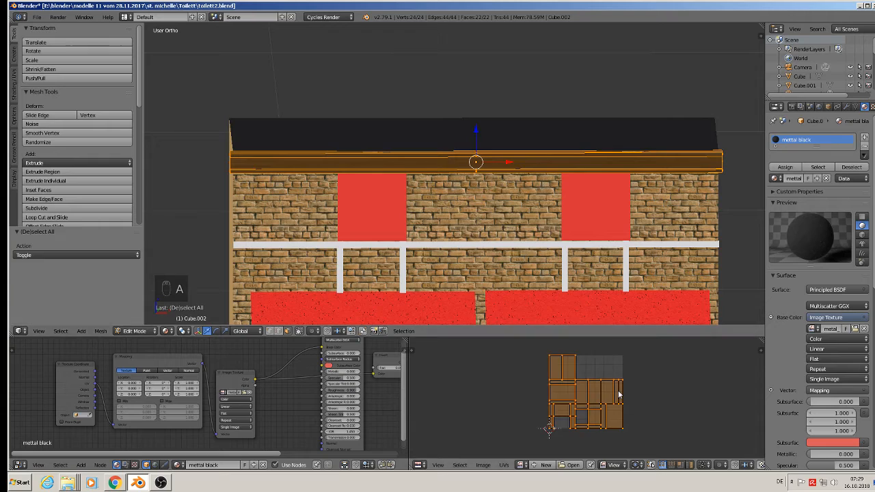
pyautogui.click(785, 168)
# Scale the trim's UVs to about 0.646 along X and about 1.85 along Y, then leave Edit Mode and deselect everything.
pyautogui.scroll(3, 432, 183)
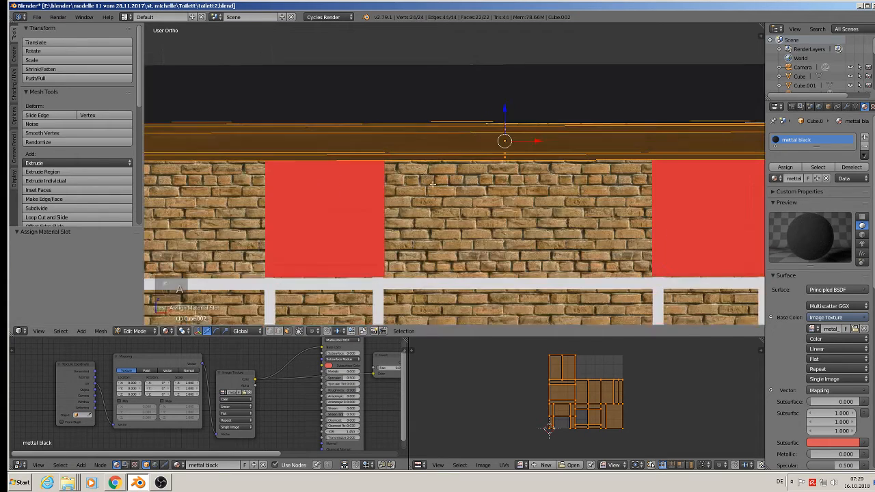
pyautogui.moveTo(426, 173); pyautogui.dragTo(473, 162, button='middle')
pyautogui.scroll(4, 476, 160)
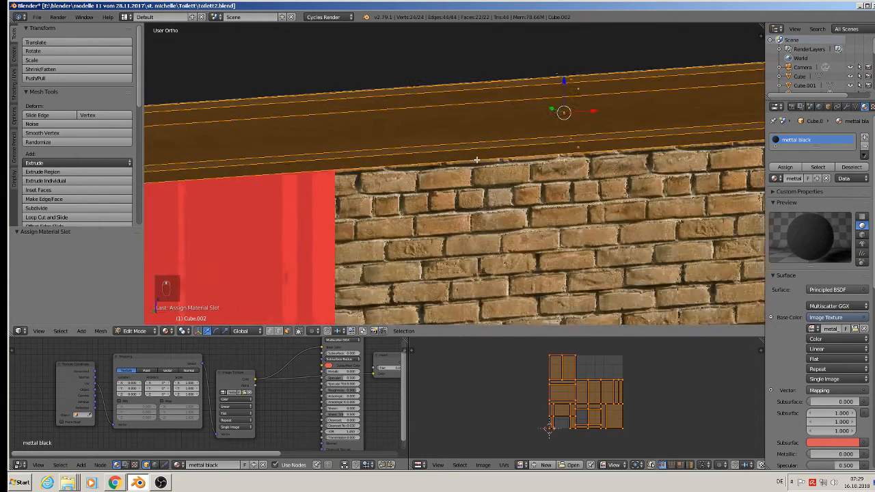
pyautogui.press('s')
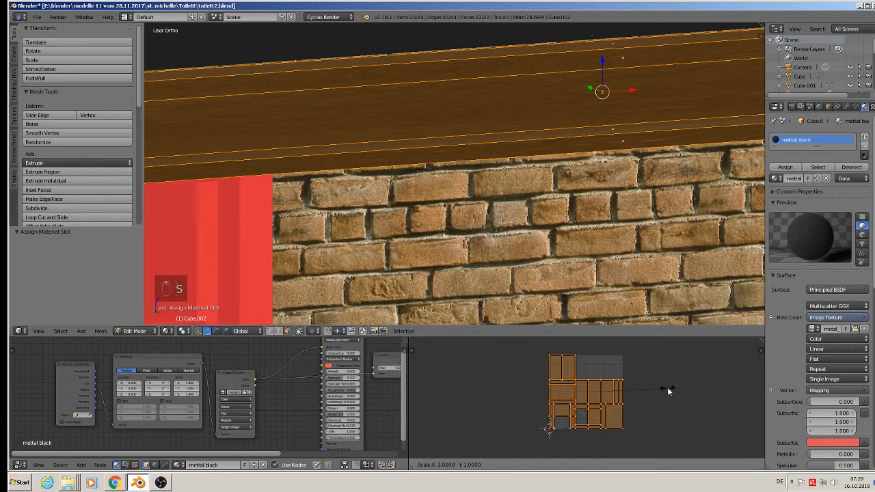
pyautogui.press('x')
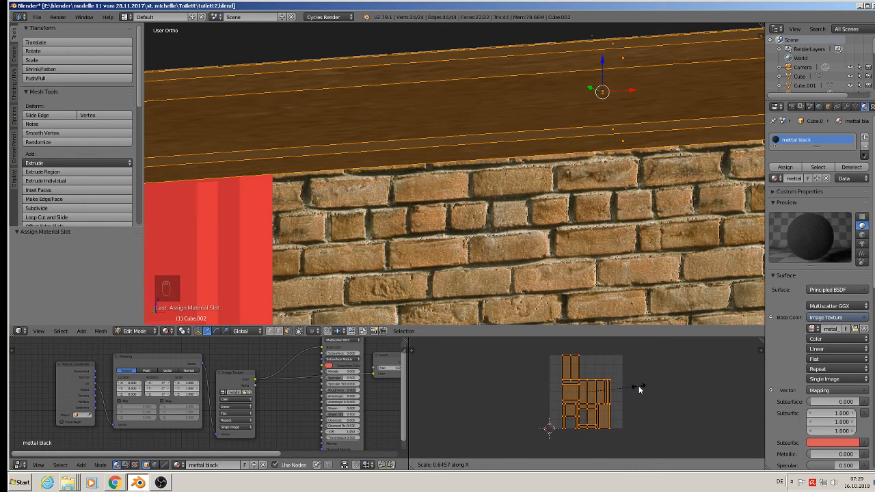
pyautogui.click(651, 393)
pyautogui.press('s')
pyautogui.press('y')
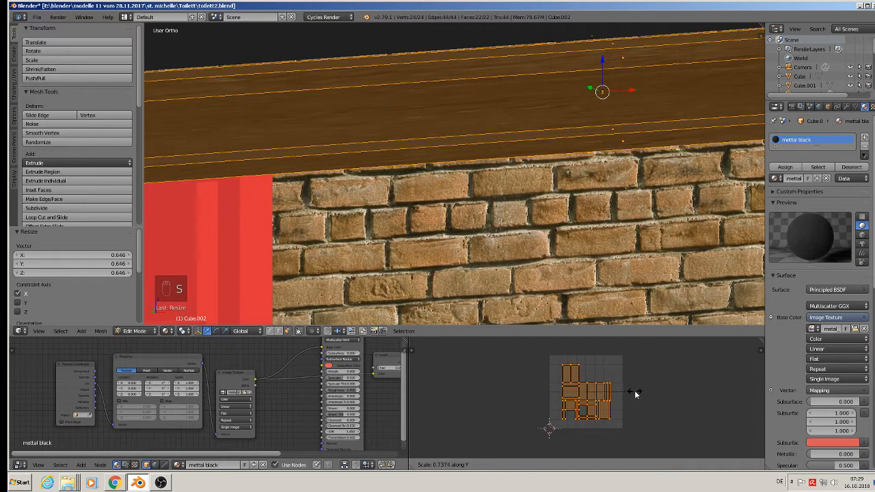
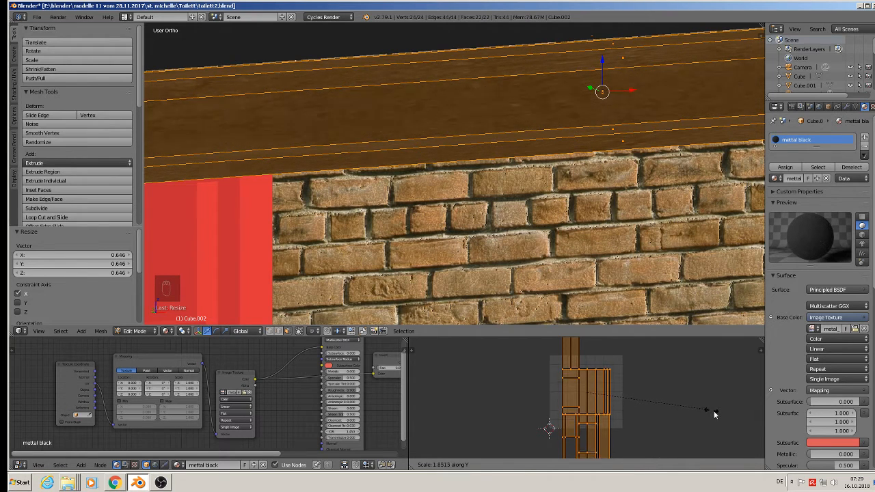
pyautogui.click(718, 411)
pyautogui.scroll(-3, 540, 230)
pyautogui.press('Tab')
pyautogui.scroll(-2, 529, 235)
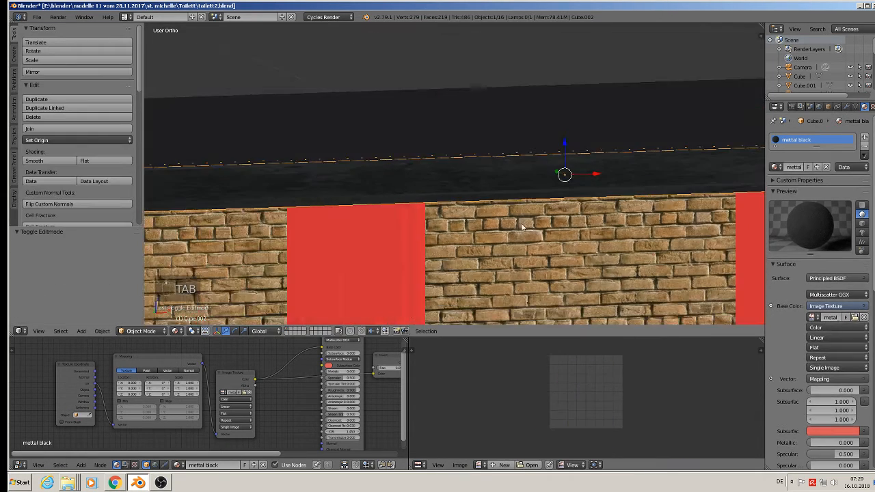
pyautogui.scroll(-5, 529, 230)
pyautogui.press('a')
pyautogui.press('a')
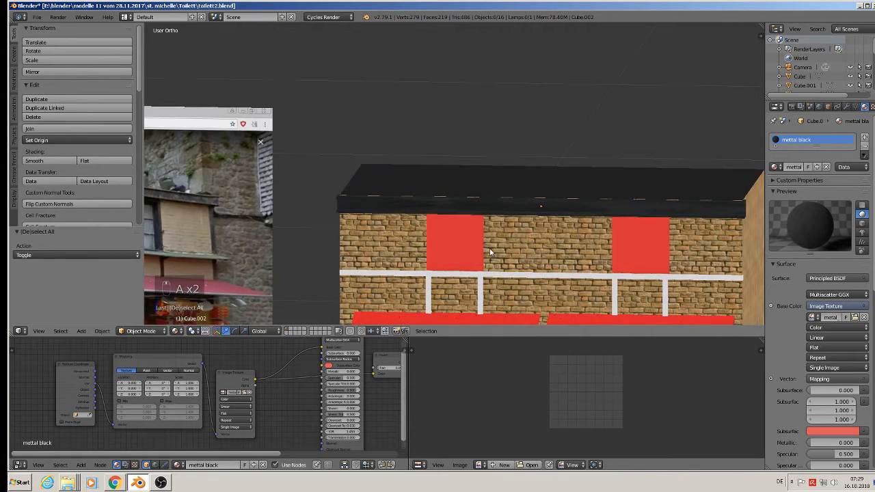
# Set the Metallic value of the mettal black Principled BSDF to 1.
pyautogui.scroll(2, 492, 252)
pyautogui.scroll(3, 355, 396)
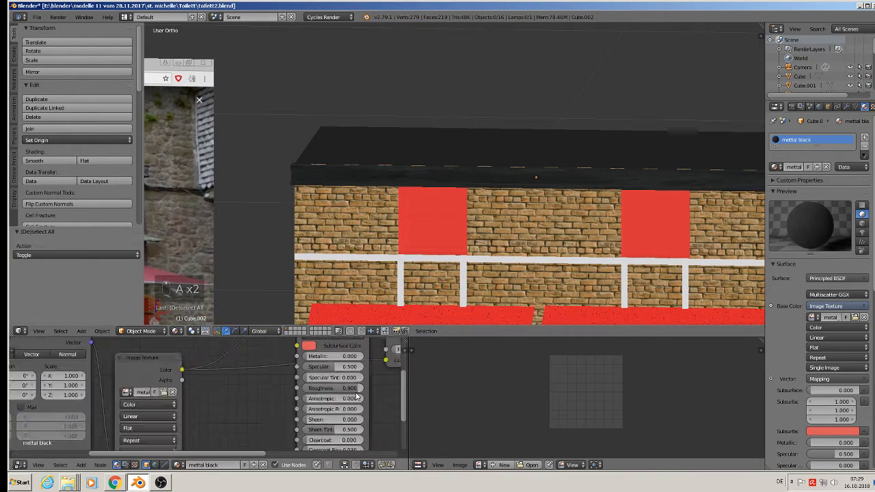
pyautogui.scroll(1, 355, 397)
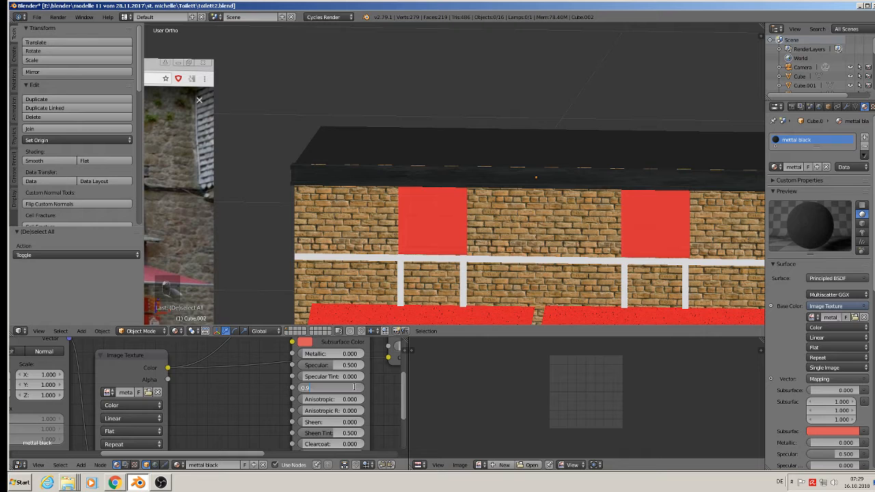
pyautogui.click(343, 353)
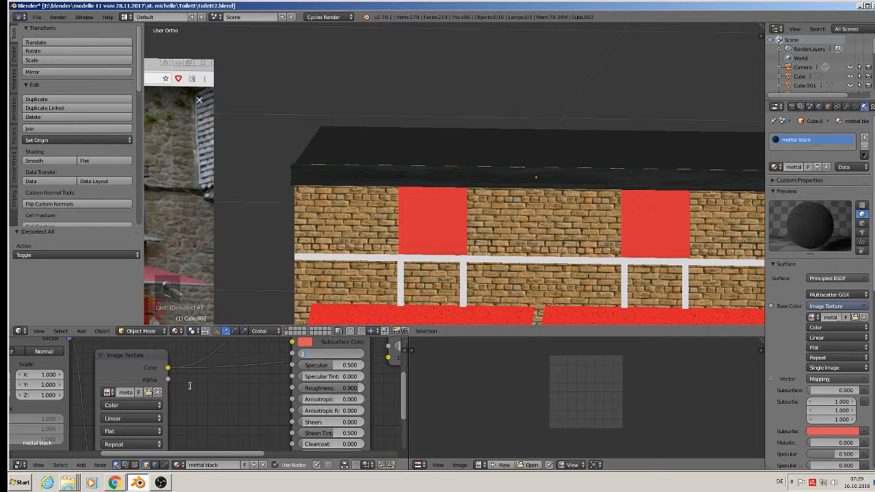
pyautogui.write('1')
pyautogui.press('Return')
# Examine the black metal trim along the roof edge and the mettal black node setup.
pyautogui.moveTo(734, 225); pyautogui.dragTo(550, 225, button='middle')
pyautogui.moveTo(422, 317); pyautogui.dragTo(439, 264, button='middle')
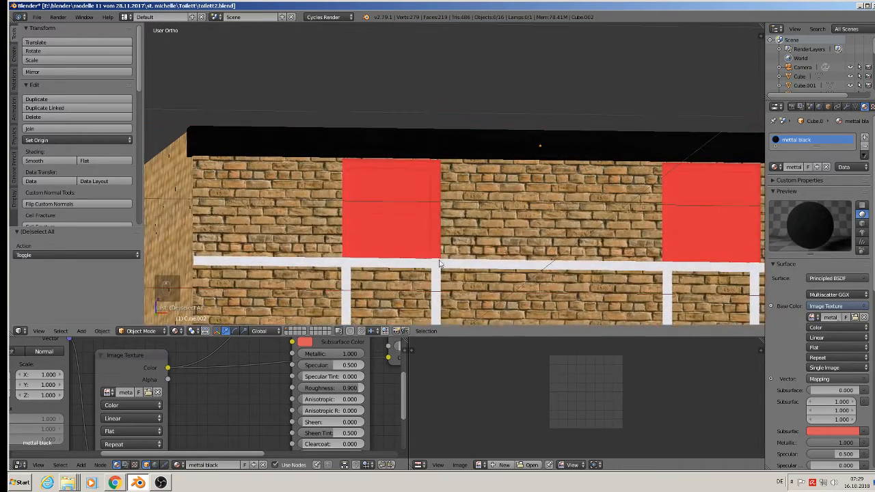
pyautogui.scroll(-6, 252, 394)
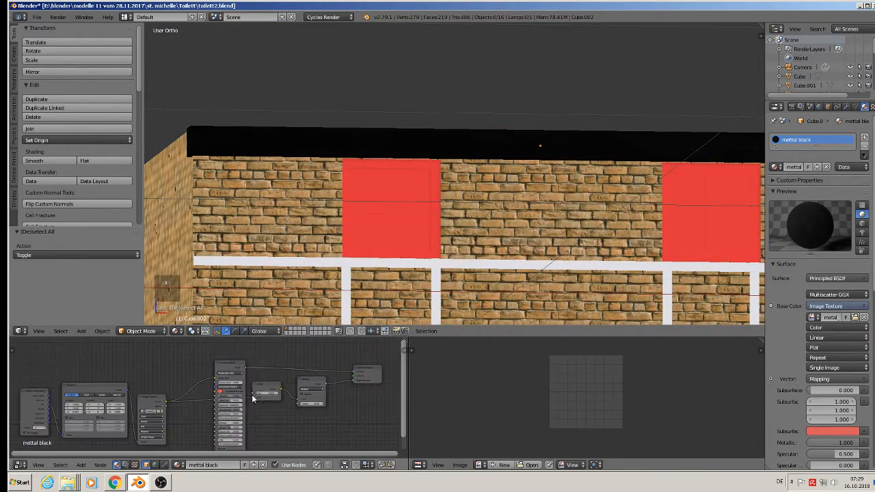
pyautogui.scroll(4, 251, 394)
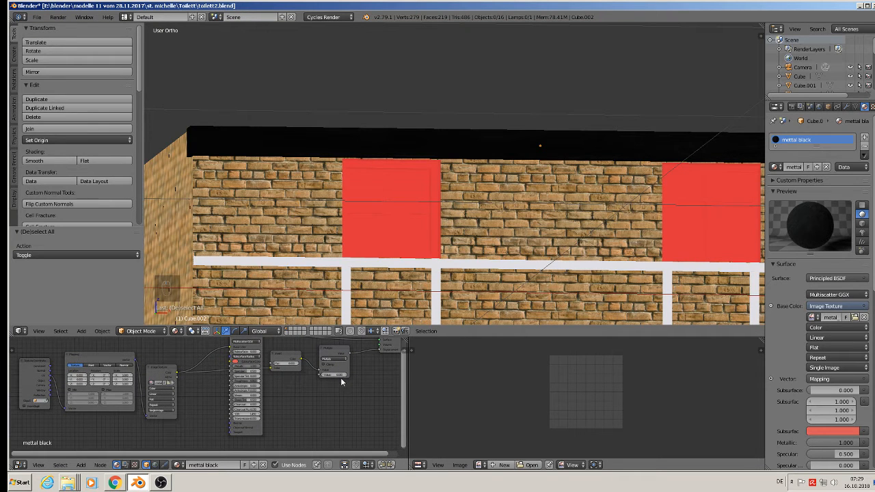
pyautogui.moveTo(341, 378); pyautogui.dragTo(321, 400, button='middle')
pyautogui.scroll(-2, 375, 294)
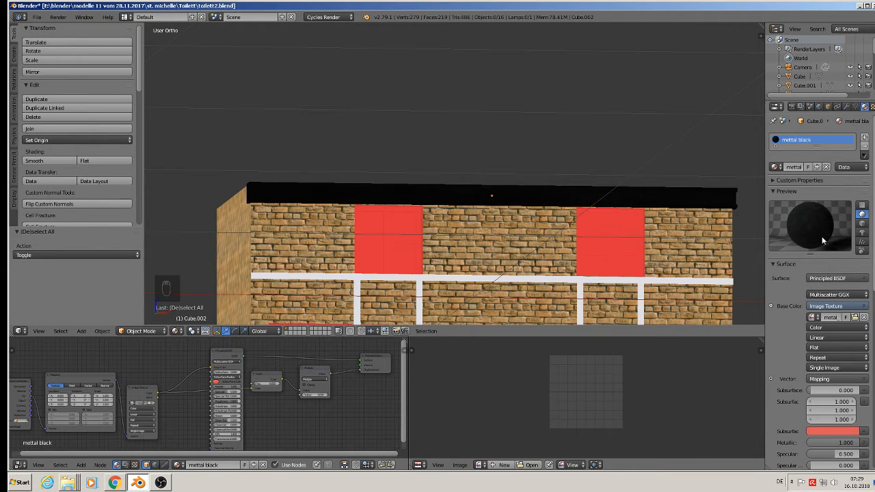
pyautogui.scroll(6, 328, 177)
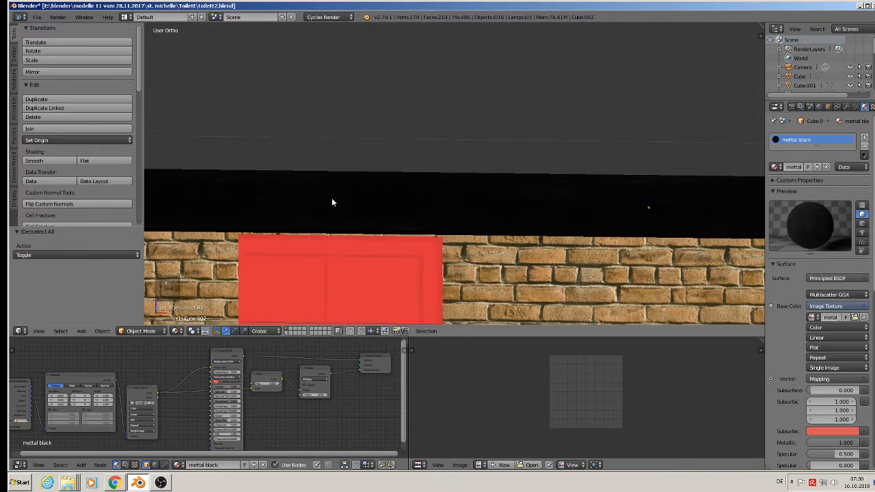
pyautogui.moveTo(331, 199); pyautogui.dragTo(286, 218, button='middle')
pyautogui.scroll(-3, 285, 218)
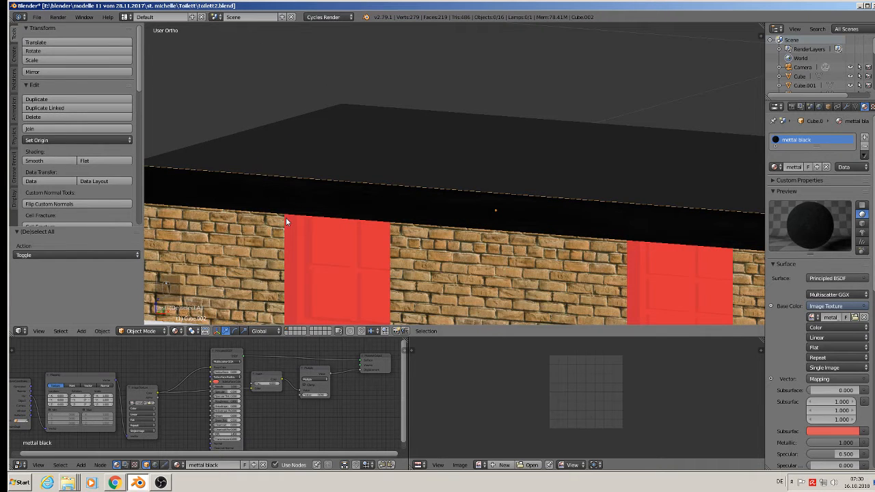
# Preview the roof edge in Rendered viewport shading and return to Material shading.
pyautogui.click(177, 332)
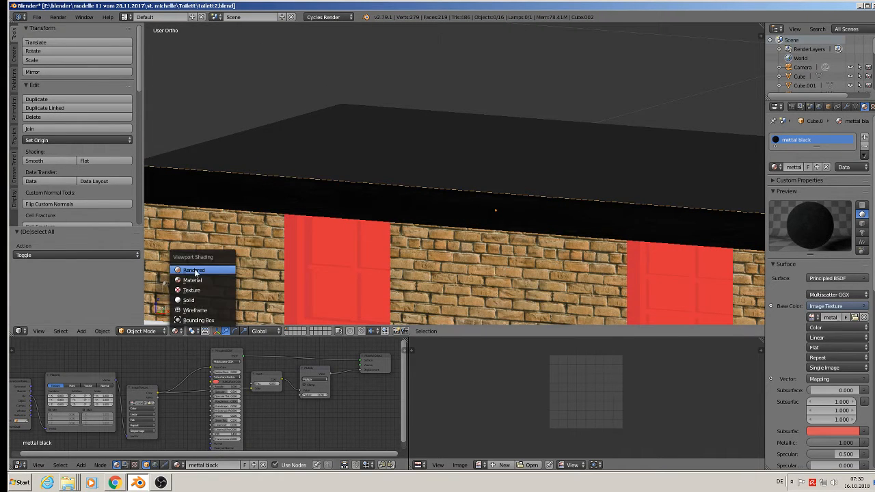
pyautogui.click(194, 271)
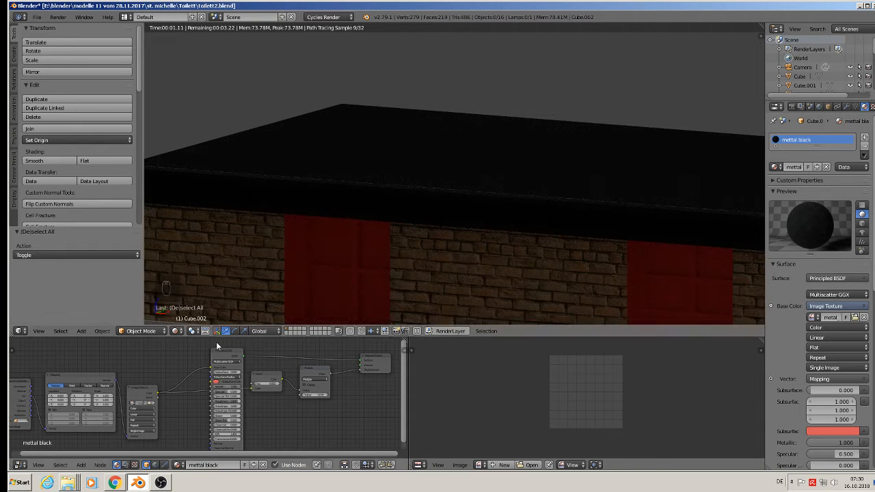
pyautogui.click(176, 331)
pyautogui.click(192, 281)
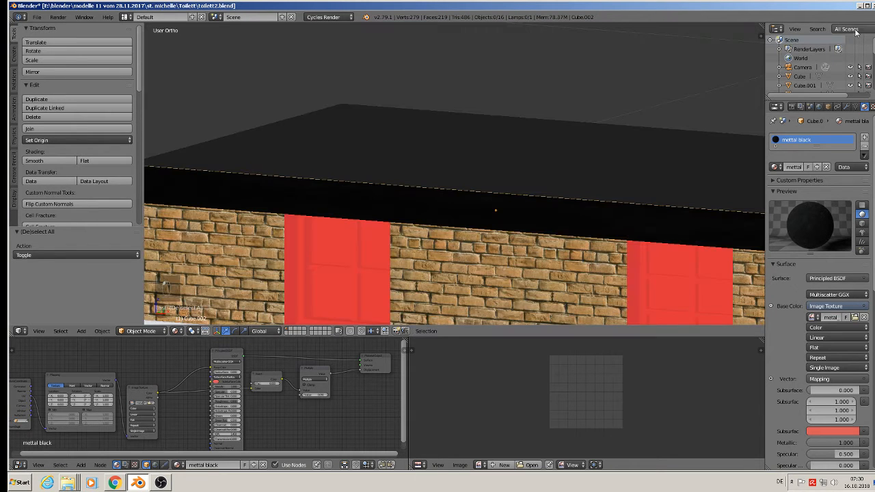
# Change the Lamp to a Sun, enable its nodes and set the emission strength to 5.
pyautogui.scroll(-5, 805, 71)
pyautogui.scroll(3, 805, 71)
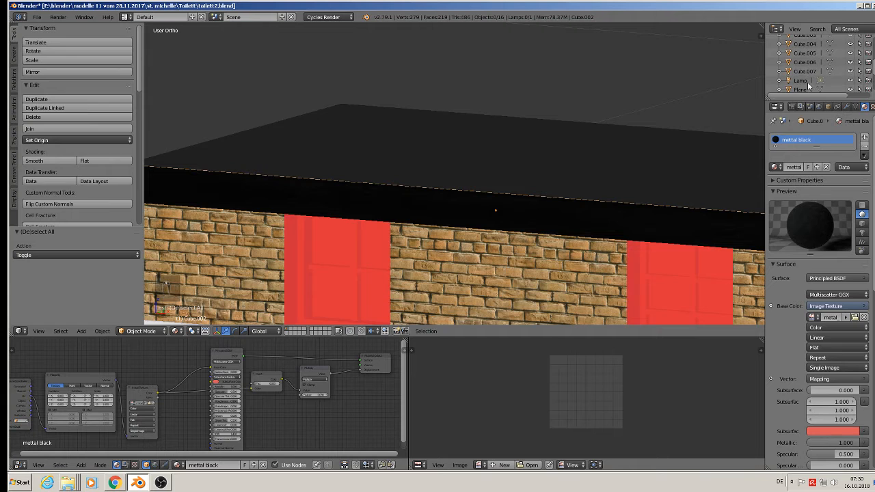
pyautogui.click(801, 81)
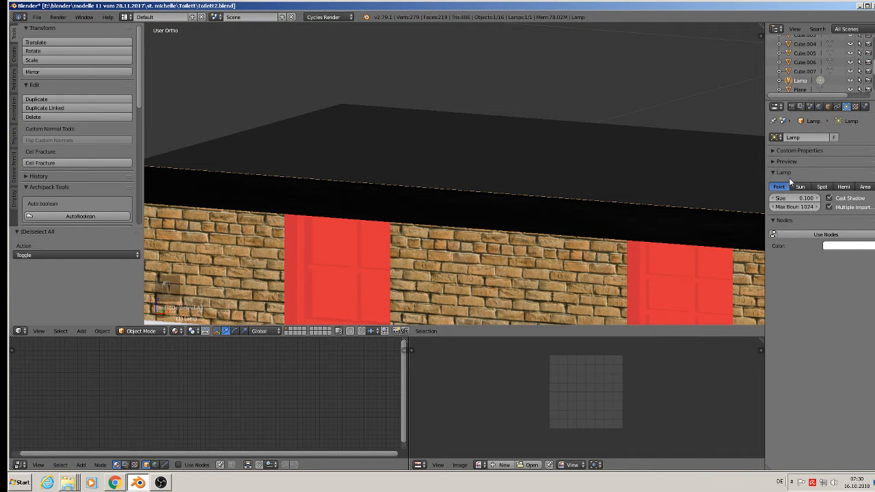
pyautogui.click(801, 187)
pyautogui.click(820, 235)
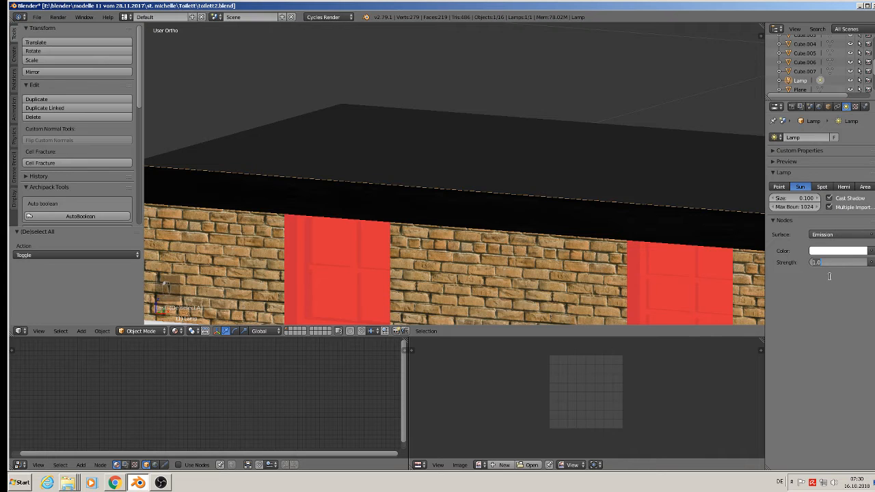
pyautogui.press('Return')
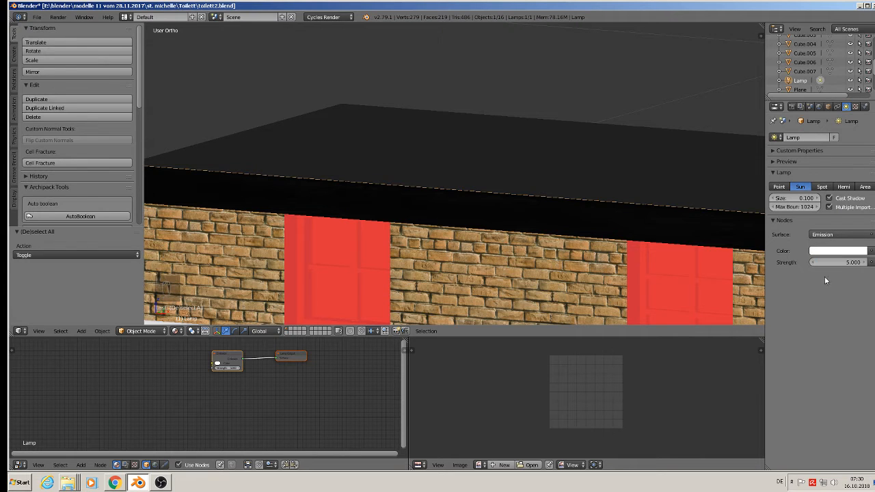
# Enable nodes for the World and use an Environment Texture as the background colour.
pyautogui.click(820, 108)
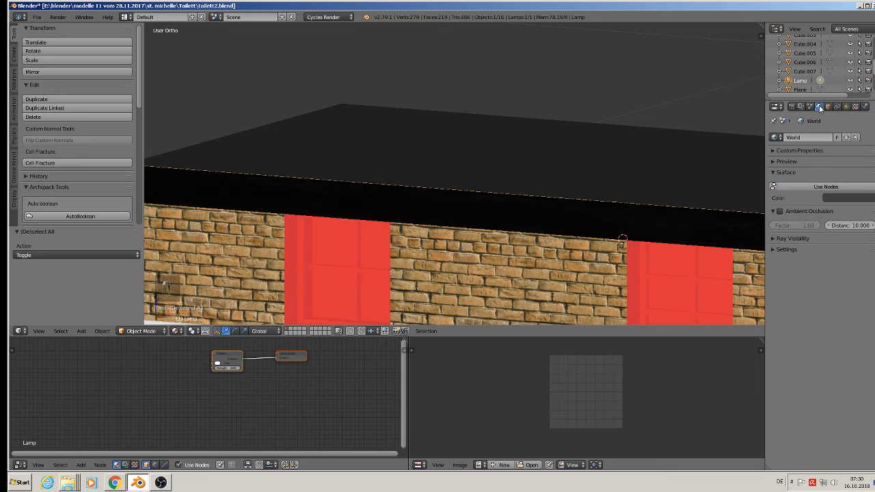
pyautogui.click(809, 187)
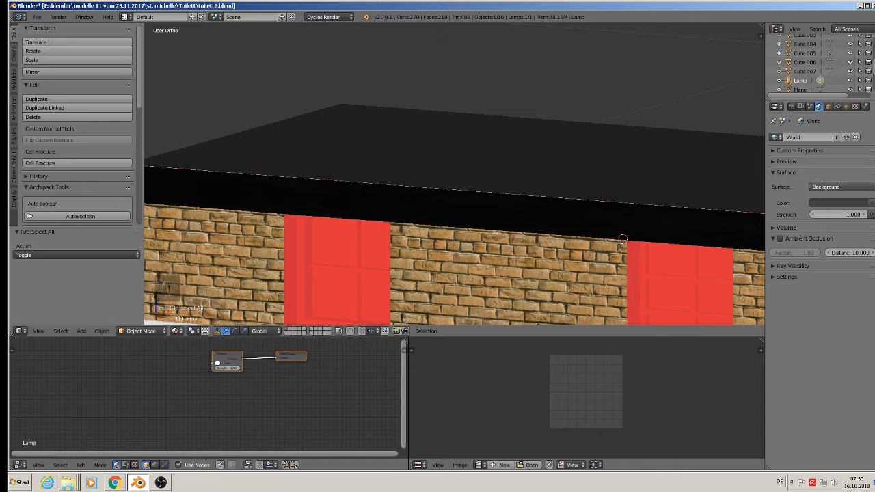
pyautogui.click(859, 203)
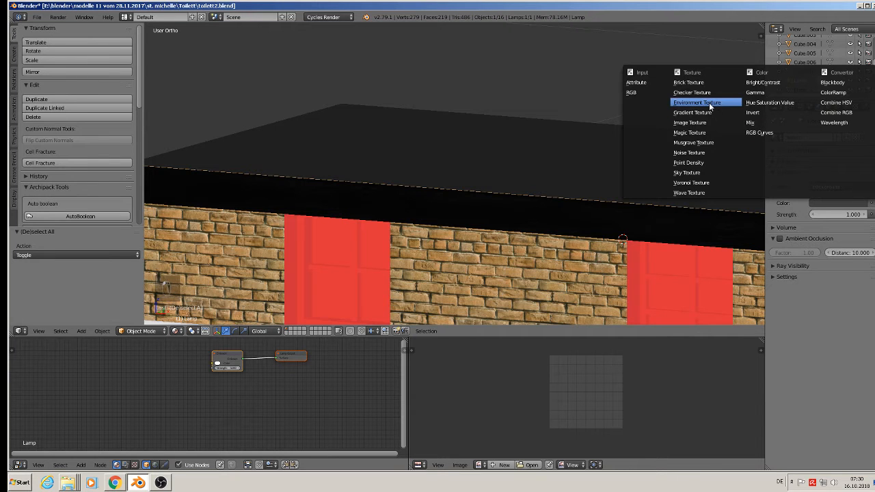
pyautogui.click(710, 103)
# Load Etnies_Park_Center_8k.jpg from the hdri folder as the World's environment texture image.
pyautogui.click(839, 217)
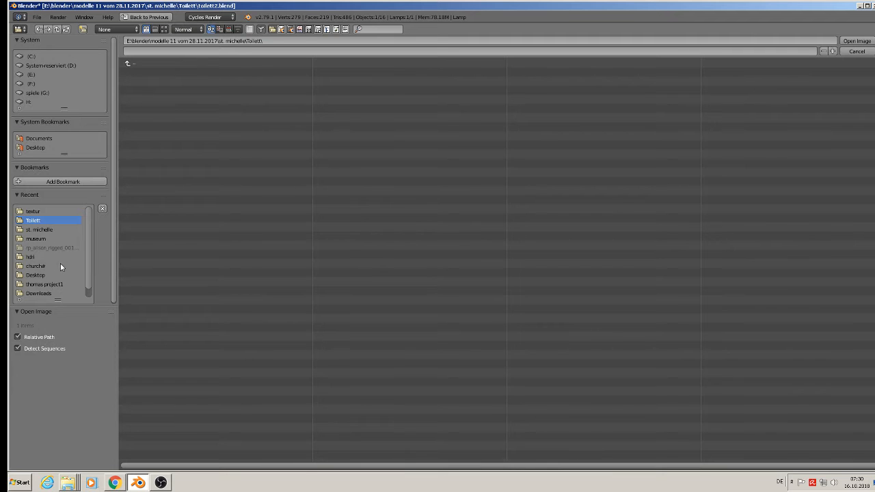
pyautogui.click(30, 256)
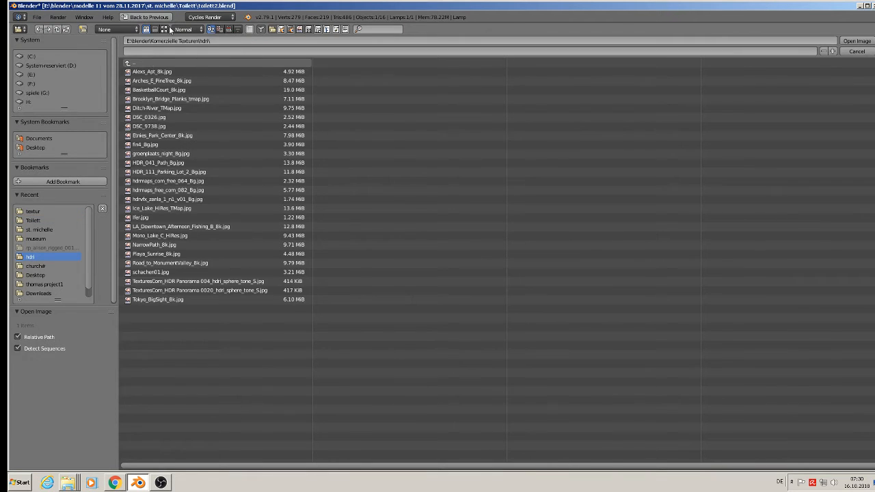
pyautogui.click(166, 29)
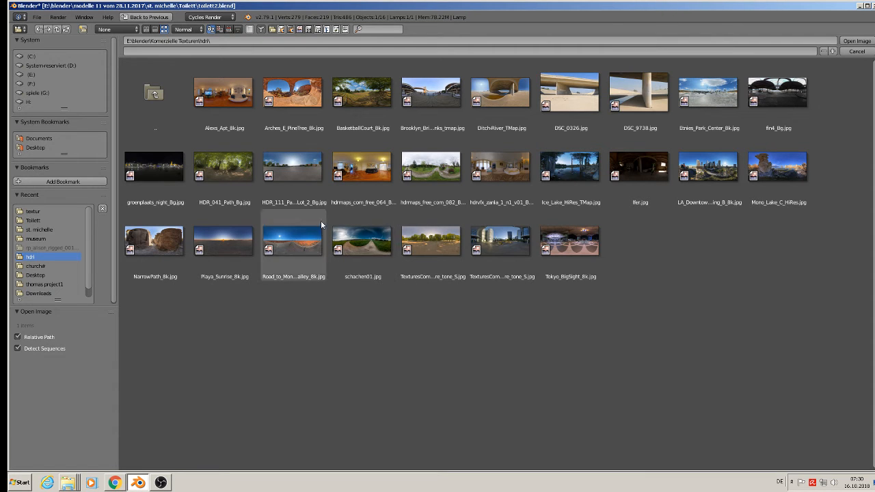
pyautogui.doubleClick(708, 101)
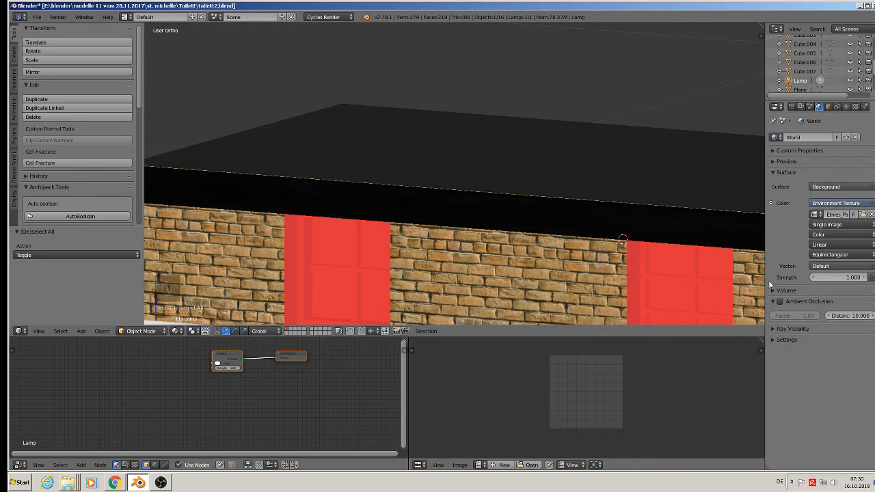
# Preview the whole building and its black roof edge in Rendered viewport shading and return to Material shading.
pyautogui.scroll(-8, 666, 155)
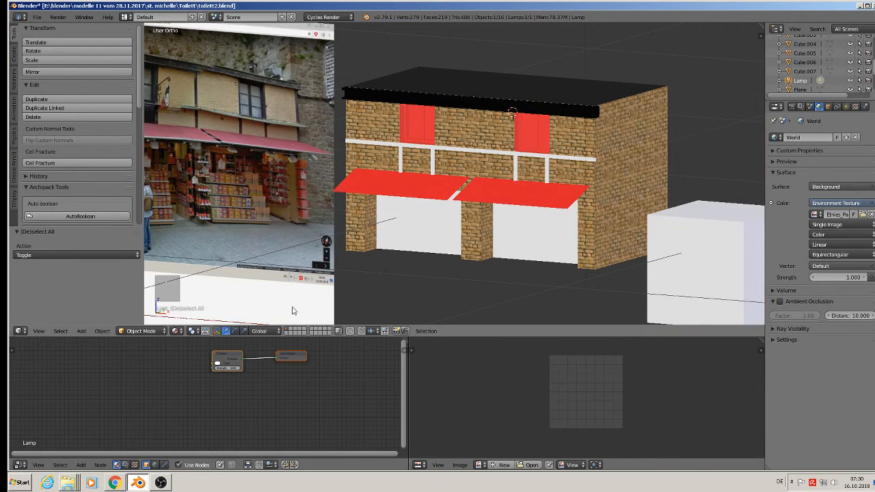
pyautogui.click(176, 330)
pyautogui.click(195, 271)
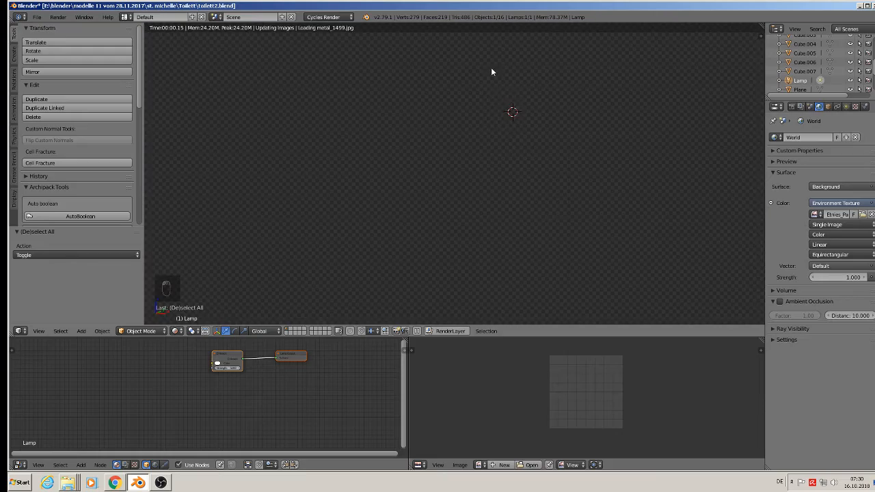
pyautogui.scroll(2, 506, 75)
pyautogui.scroll(3, 552, 130)
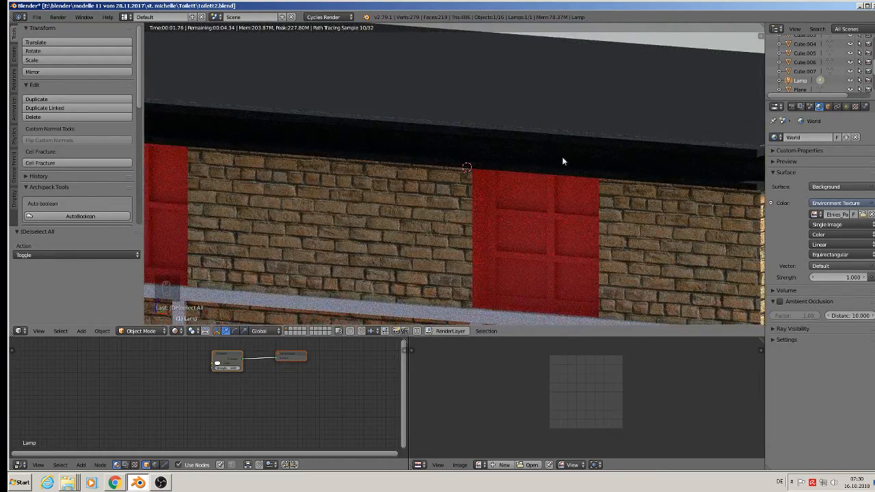
pyautogui.scroll(-5, 562, 158)
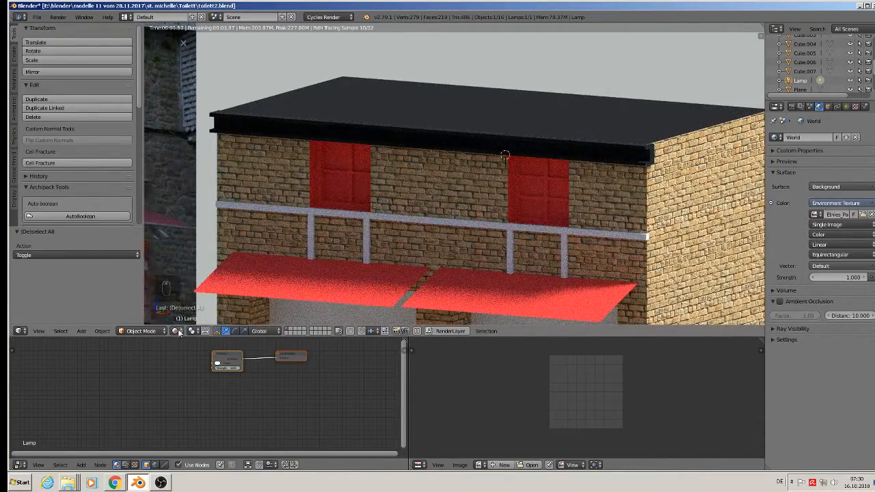
pyautogui.click(178, 331)
pyautogui.click(184, 281)
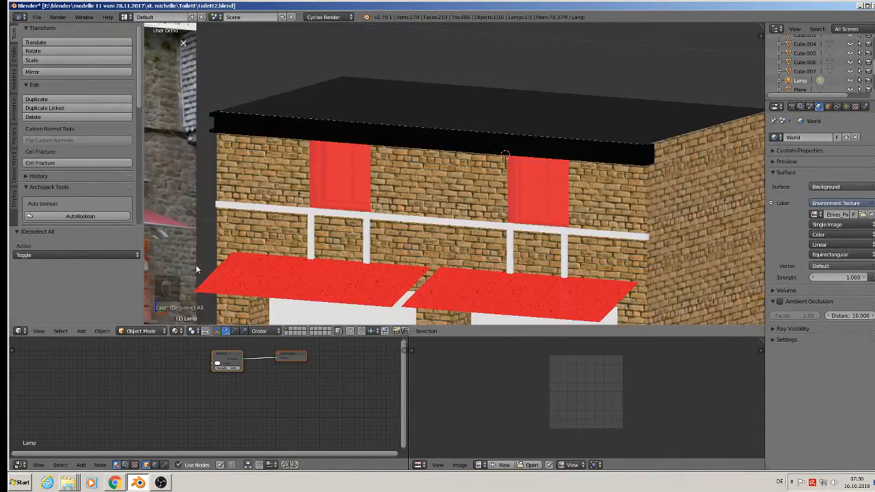
# Aim the sun lamp at the shop by rotating it about -23.3° and, from another view angle, about -36.2°; save the file.
pyautogui.scroll(-8, 347, 182)
pyautogui.moveTo(367, 136); pyautogui.dragTo(318, 125, button='middle')
pyautogui.keyDown('shift'); pyautogui.moveTo(319, 125); pyautogui.dragTo(287, 252, button='middle'); pyautogui.keyUp('shift')
pyautogui.moveTo(286, 253); pyautogui.dragTo(275, 236, button='middle')
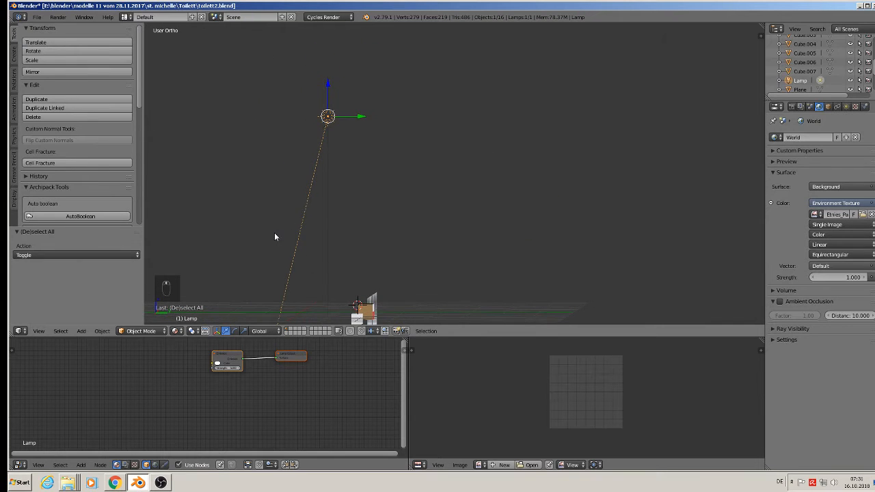
pyautogui.press('r')
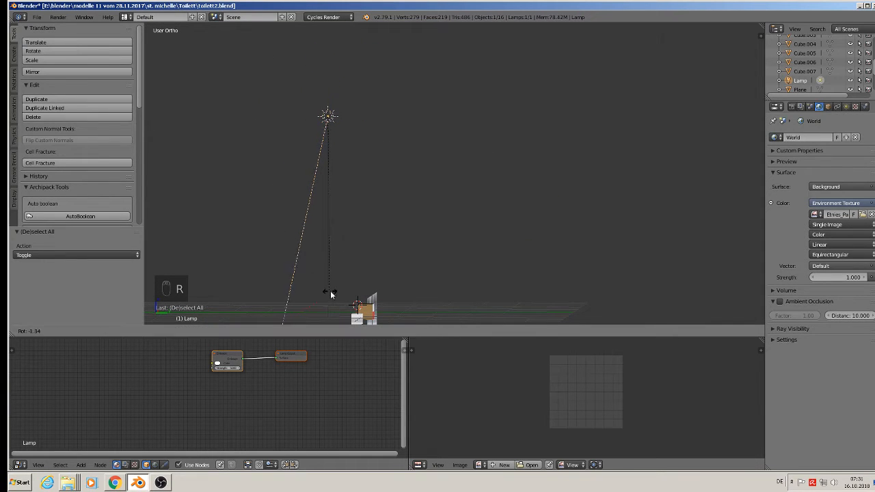
pyautogui.click(392, 274)
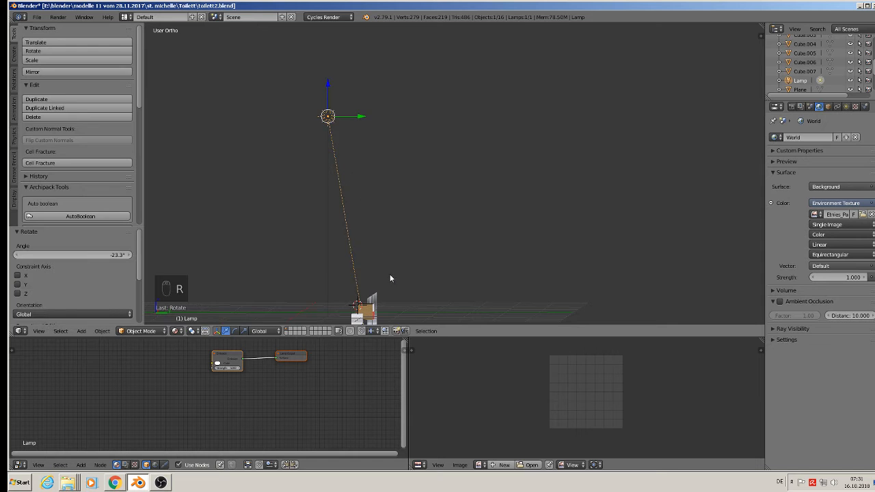
pyautogui.moveTo(390, 274); pyautogui.dragTo(321, 287, button='middle')
pyautogui.press('r')
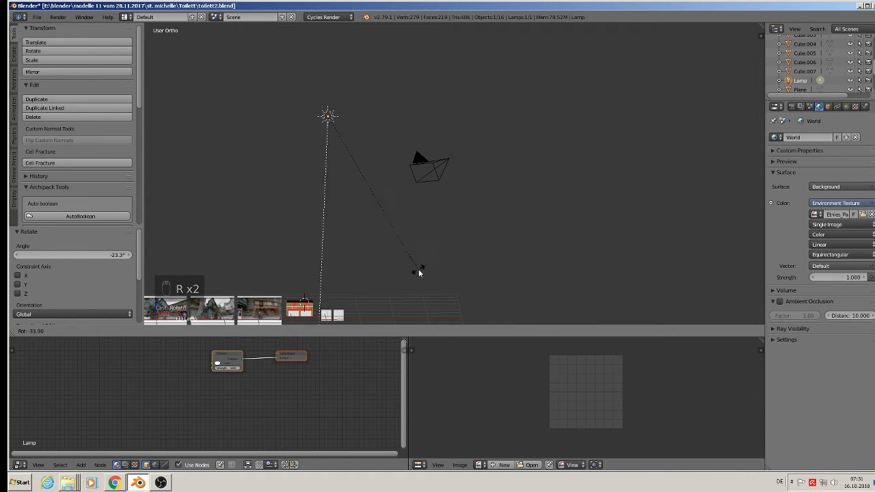
pyautogui.click(420, 259)
pyautogui.moveTo(420, 259); pyautogui.dragTo(309, 247, button='middle')
pyautogui.click(37, 16)
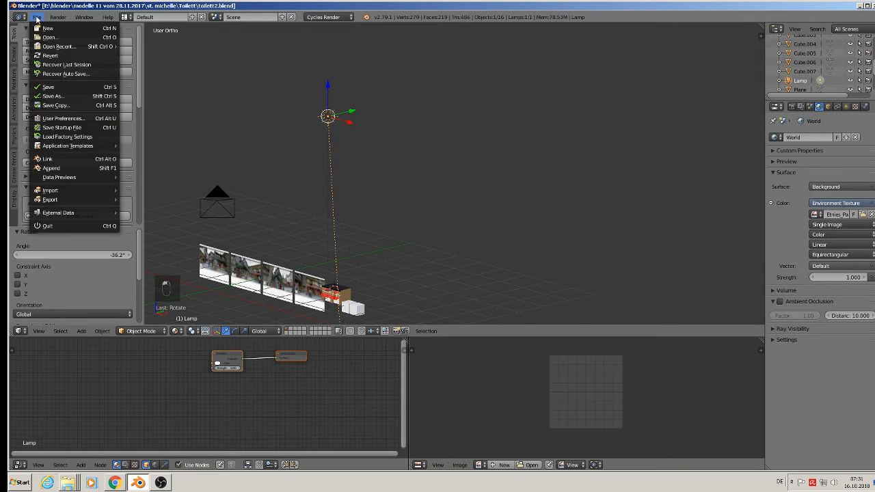
pyautogui.click(72, 90)
# Check the lighting on the awnings, brick and roof trim in Rendered viewport shading and return to Material shading.
pyautogui.scroll(8, 422, 117)
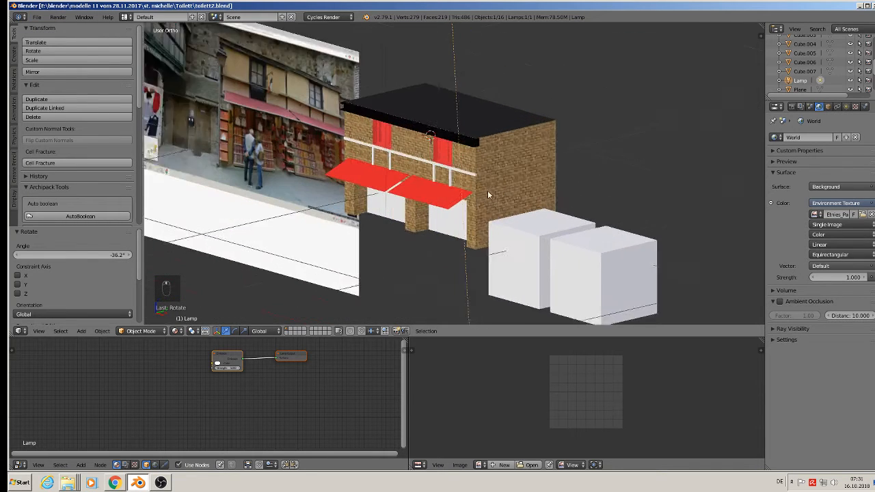
pyautogui.scroll(6, 324, 230)
pyautogui.click(175, 331)
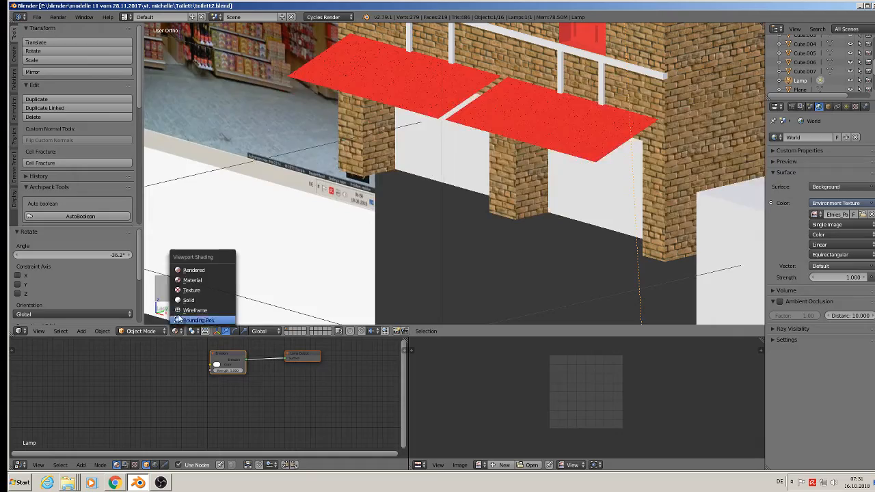
pyautogui.click(190, 272)
pyautogui.keyDown('shift'); pyautogui.moveTo(477, 169); pyautogui.dragTo(447, 254, button='middle'); pyautogui.keyUp('shift')
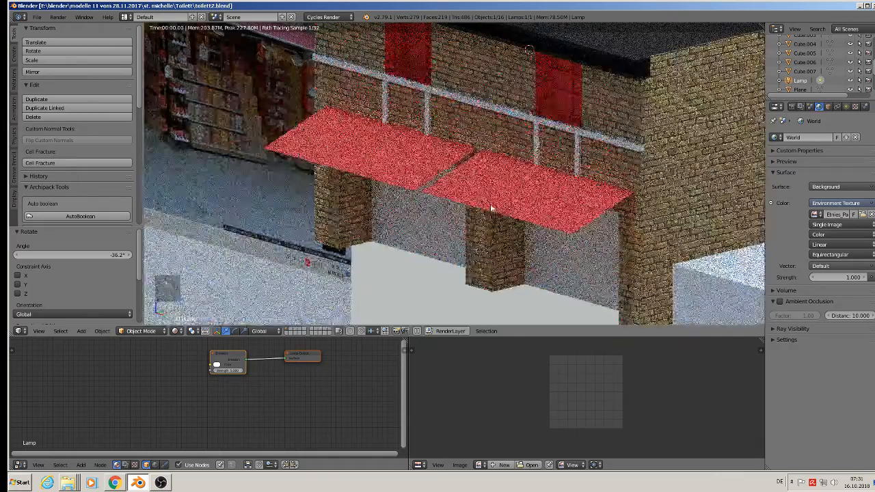
pyautogui.scroll(6, 521, 131)
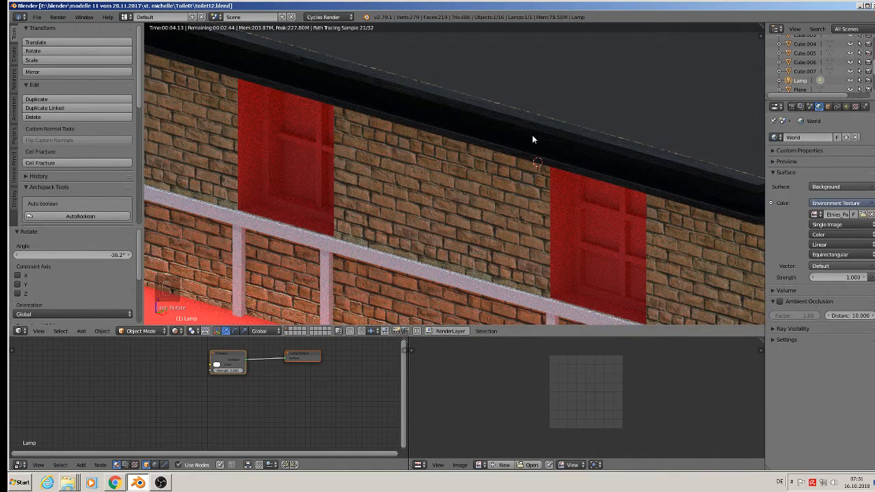
pyautogui.click(175, 331)
pyautogui.click(189, 280)
pyautogui.scroll(-8, 263, 210)
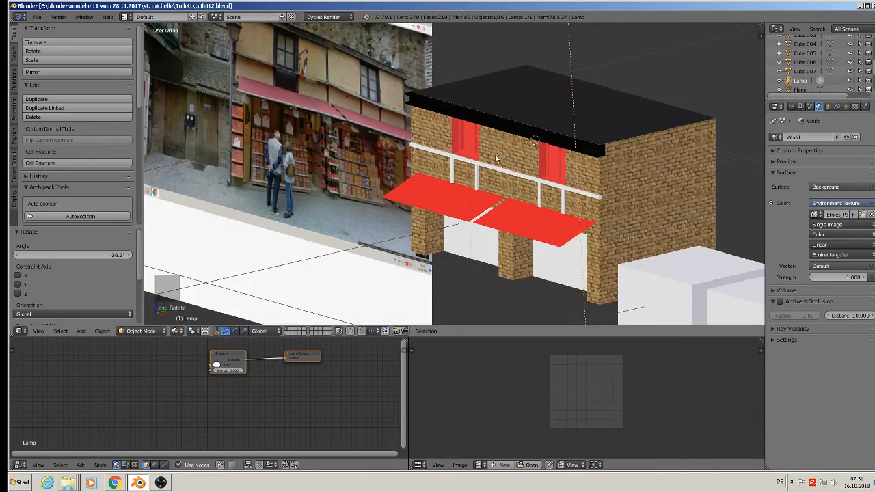
# Assign the existing mettal black material to the long horizontal beam below the upper windows.
pyautogui.moveTo(496, 155); pyautogui.dragTo(544, 166, button='middle')
pyautogui.scroll(1, 380, 218)
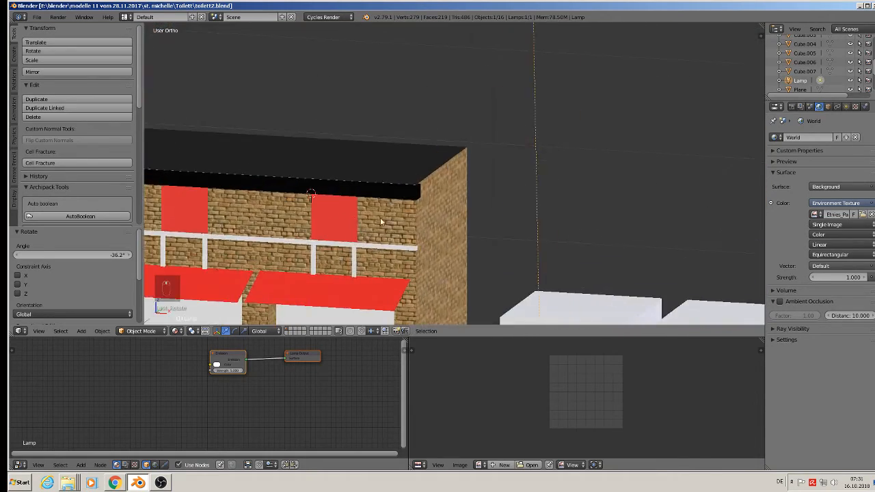
pyautogui.keyDown('shift'); pyautogui.moveTo(380, 217); pyautogui.dragTo(471, 166, button='middle'); pyautogui.keyUp('shift')
pyautogui.scroll(4, 471, 166)
pyautogui.rightClick(385, 134)
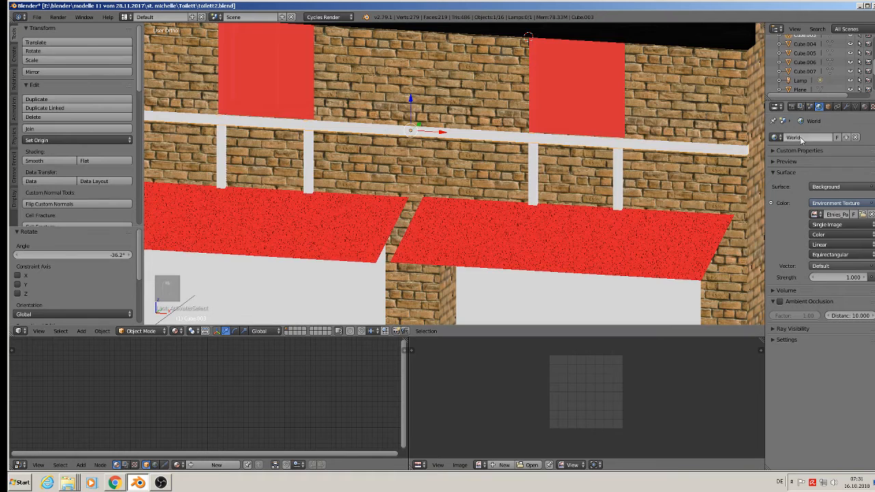
pyautogui.click(865, 107)
pyautogui.click(774, 167)
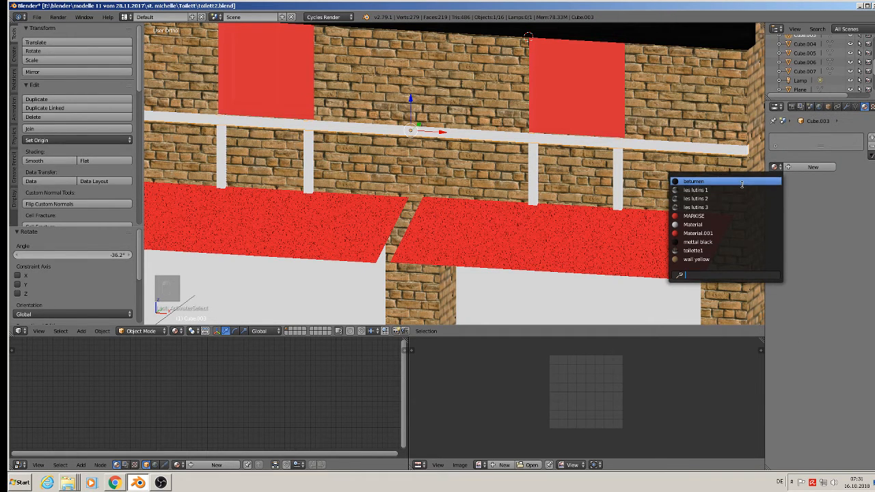
pyautogui.click(697, 242)
pyautogui.scroll(-3, 541, 181)
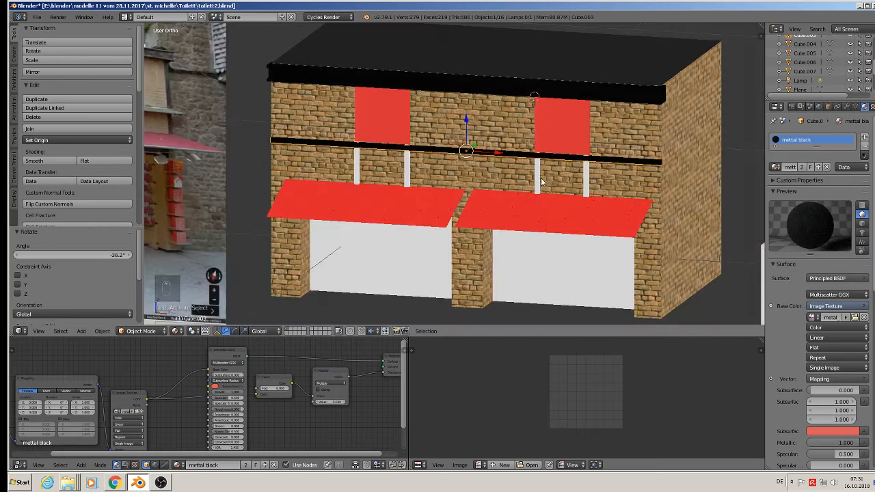
# Unwrap the horizontal beam with Smart UV Project at the default 66.00 angle limit.
pyautogui.press('Tab')
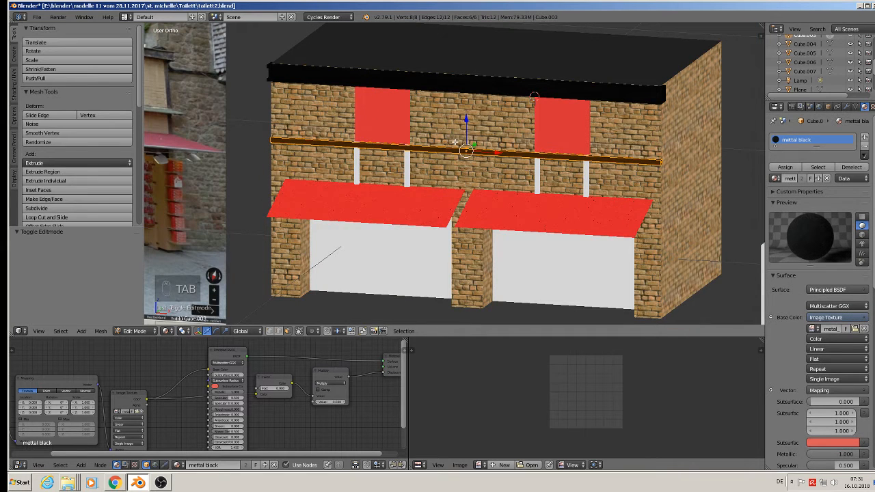
pyautogui.press('u')
pyautogui.click(458, 145)
pyautogui.click(444, 208)
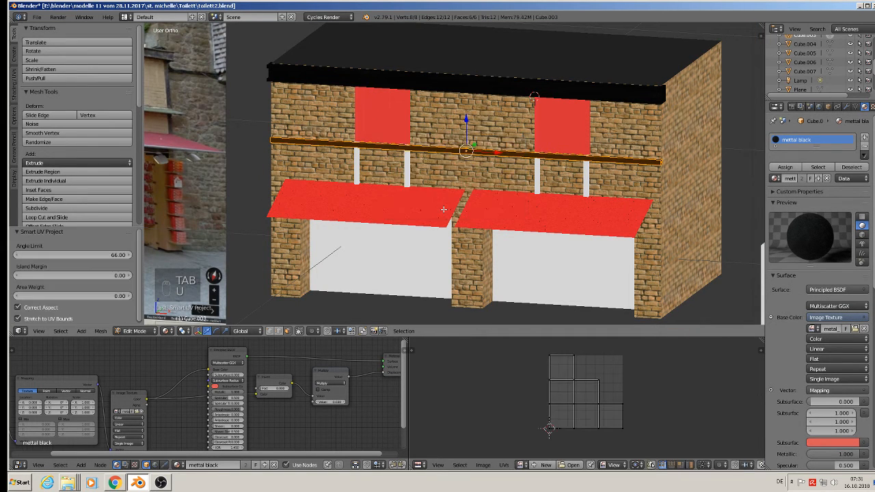
pyautogui.scroll(3, 450, 193)
pyautogui.press('Tab')
# Unwrap the leftmost vertical post under the beam with Smart UV Project and give it the mettal black material.
pyautogui.rightClick(314, 155)
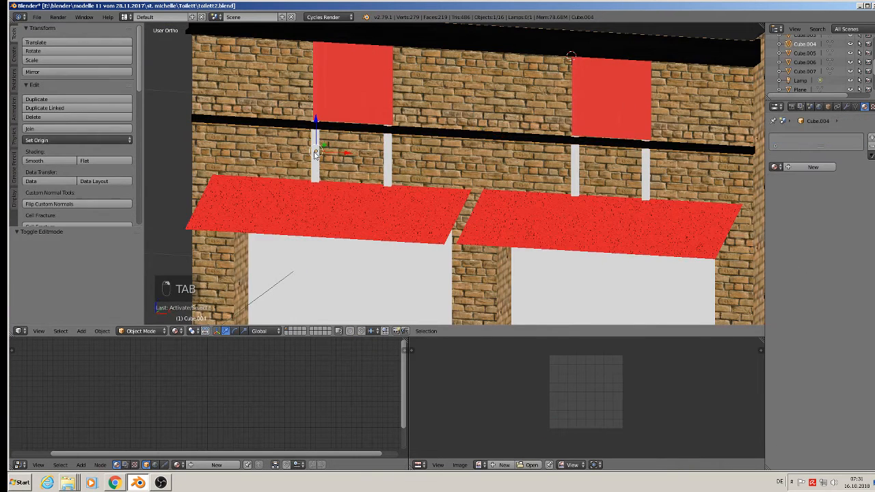
pyautogui.press('Tab')
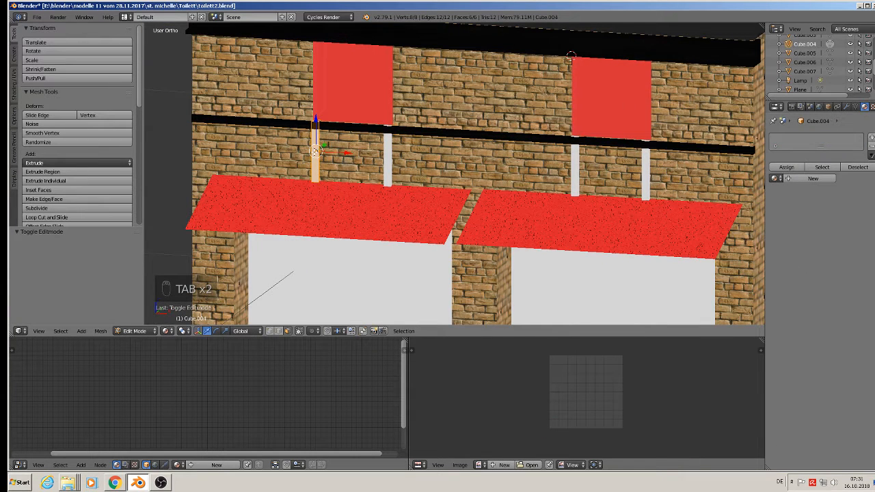
pyautogui.press('u')
pyautogui.click(315, 150)
pyautogui.click(319, 215)
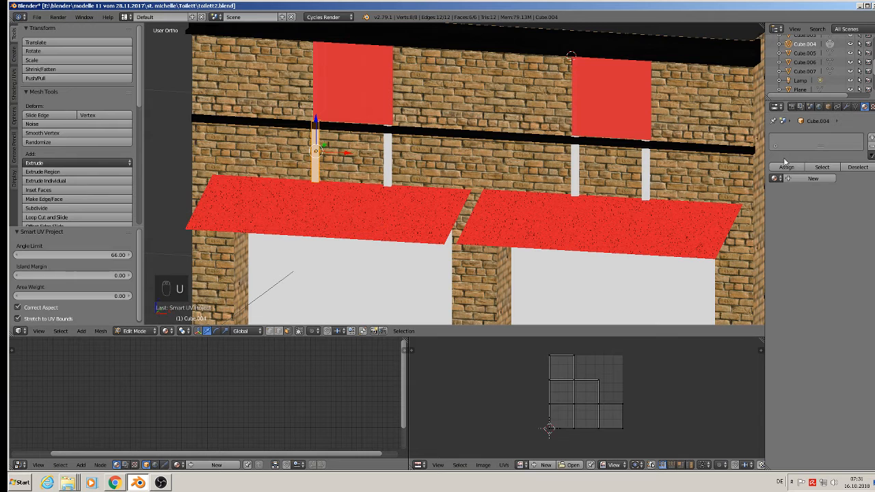
pyautogui.click(775, 179)
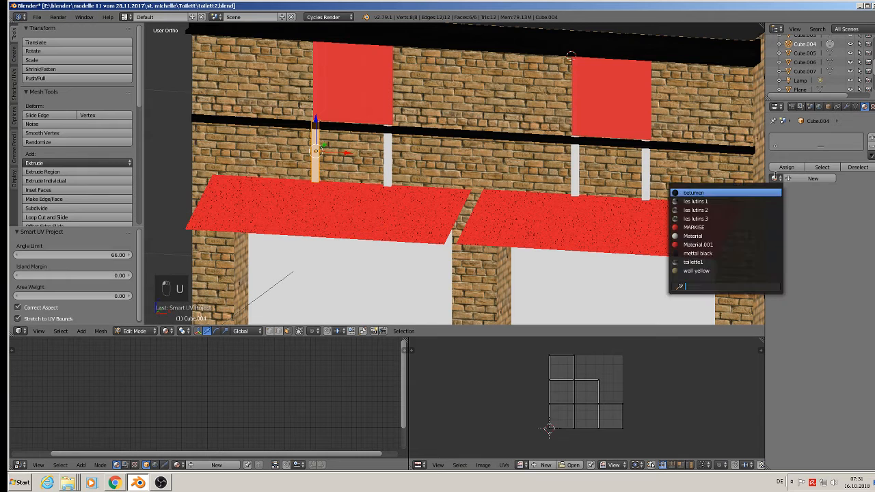
pyautogui.click(733, 254)
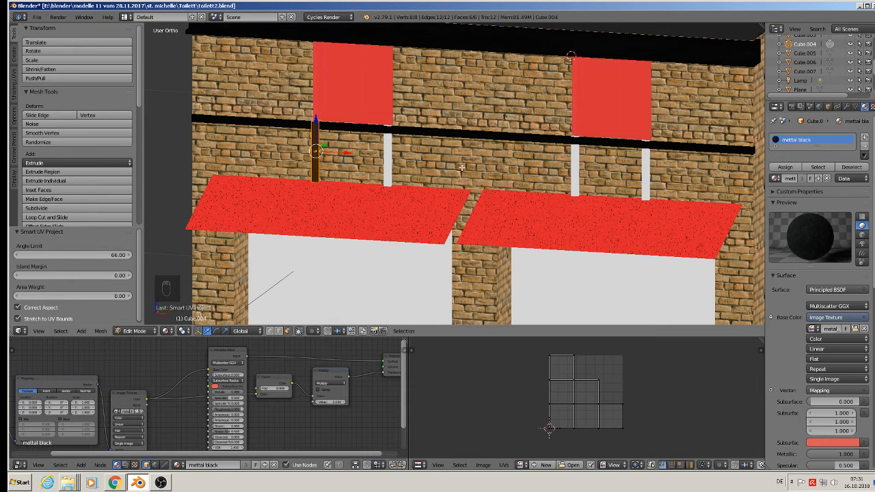
pyautogui.press('Tab')
# Unwrap the second post from the left with Smart UV Project and give it the mettal black material.
pyautogui.rightClick(388, 158)
pyautogui.press('Tab')
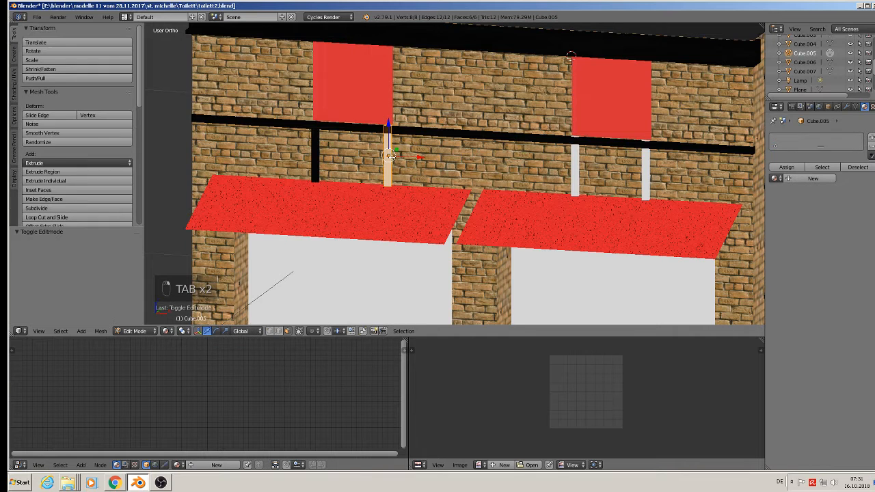
pyautogui.press('u')
pyautogui.click(393, 156)
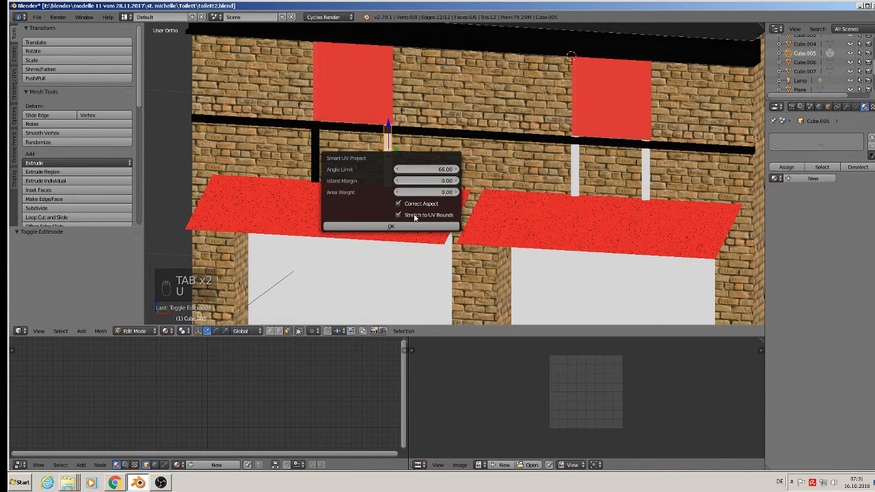
pyautogui.click(412, 228)
pyautogui.click(774, 178)
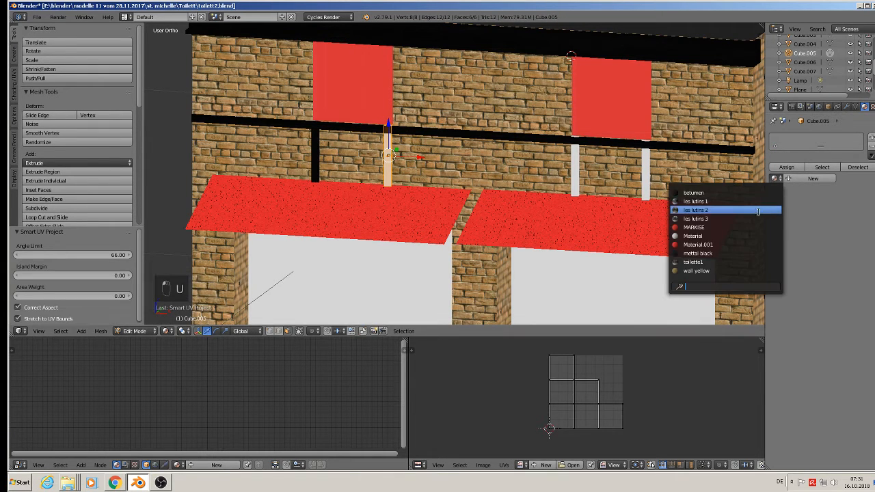
pyautogui.click(743, 253)
pyautogui.press('Tab')
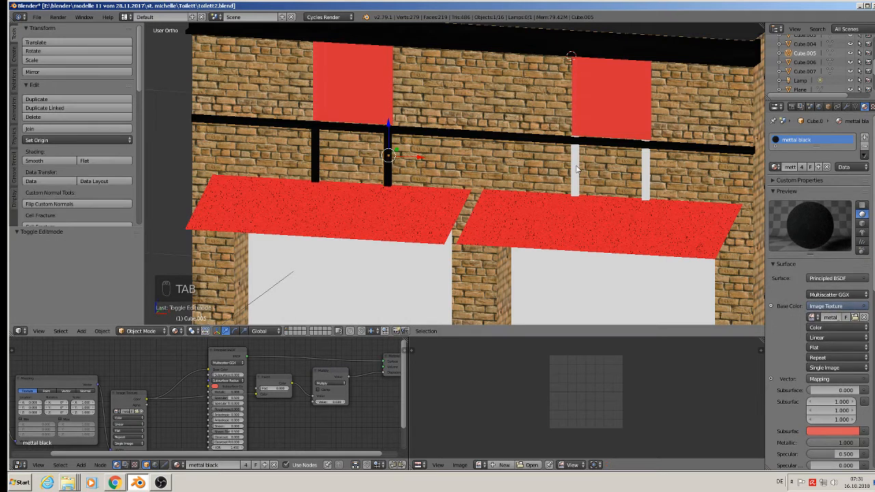
# Unwrap the third post from the left with Smart UV Project and give it the mettal black material.
pyautogui.rightClick(580, 166)
pyautogui.press('Tab')
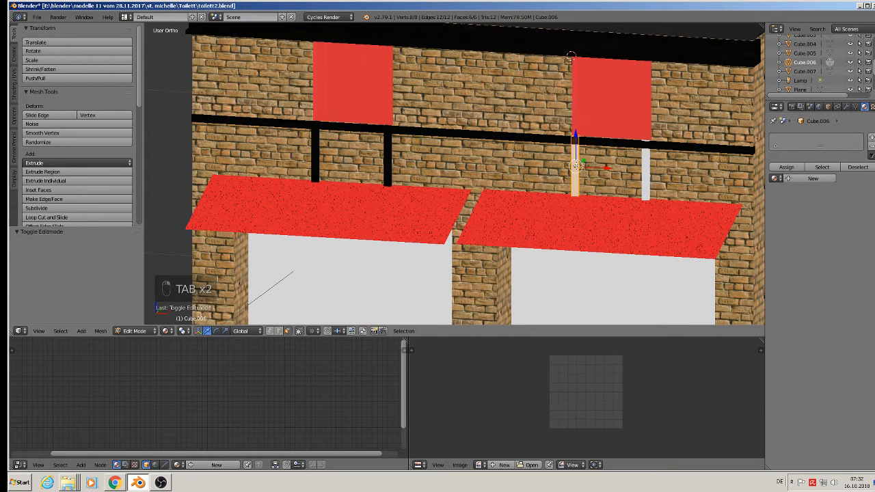
pyautogui.press('u')
pyautogui.click(576, 166)
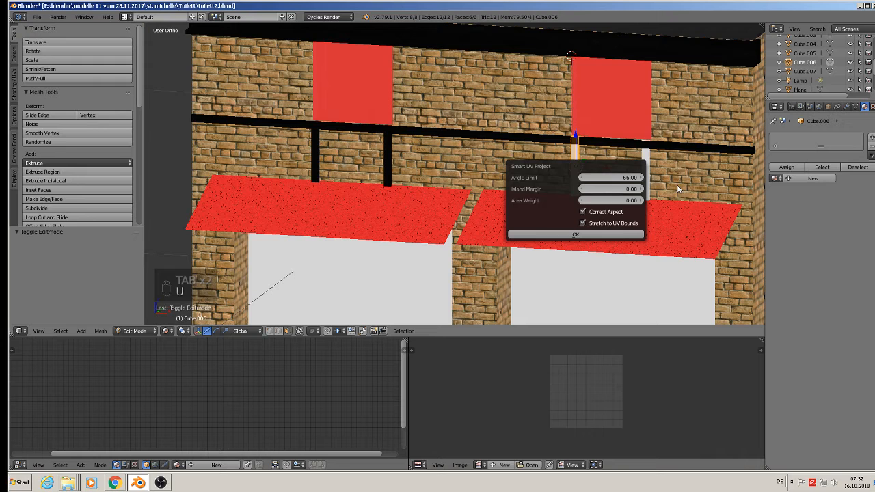
pyautogui.click(612, 233)
pyautogui.click(774, 178)
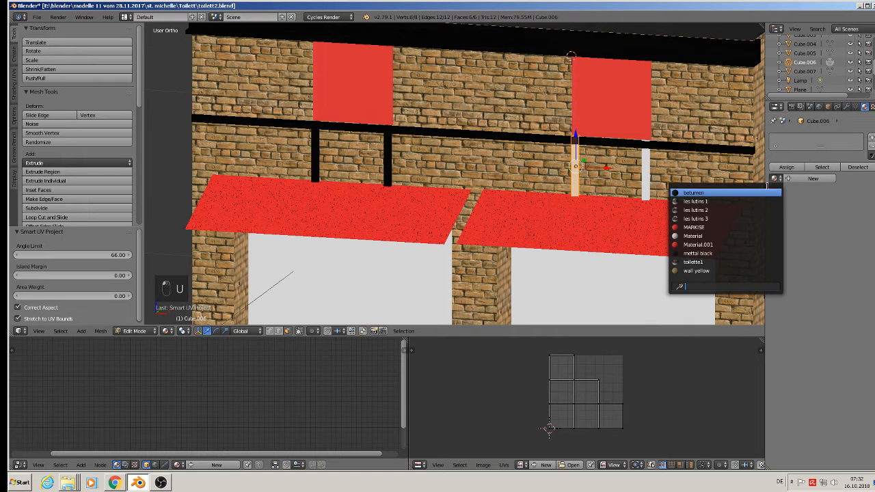
pyautogui.click(731, 194)
pyautogui.click(774, 178)
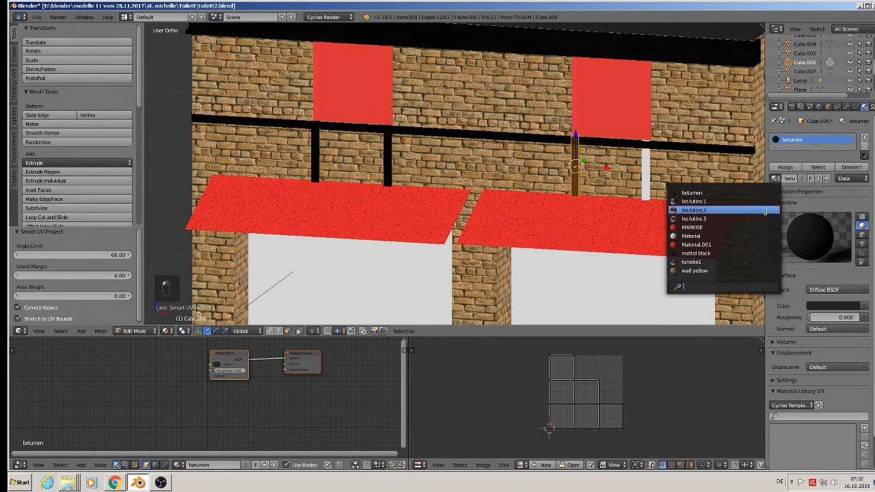
pyautogui.click(738, 252)
pyautogui.press('Tab')
# Unwrap the rightmost post under the beam with Smart UV Project and give it the mettal black material.
pyautogui.rightClick(645, 175)
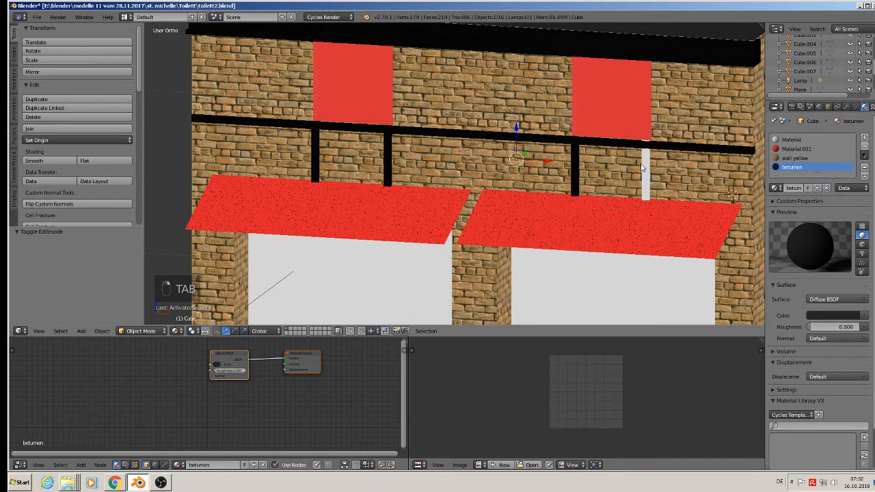
pyautogui.press('Tab')
pyautogui.press('u')
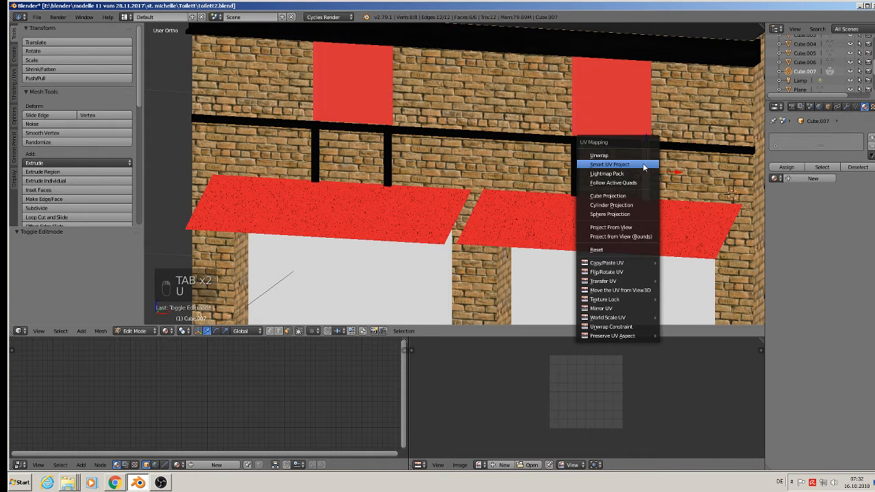
pyautogui.click(643, 165)
pyautogui.click(644, 232)
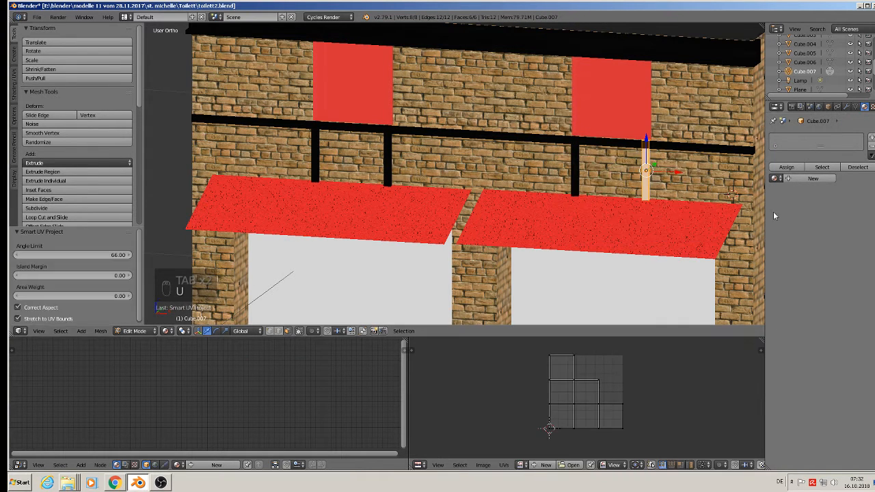
pyautogui.click(774, 179)
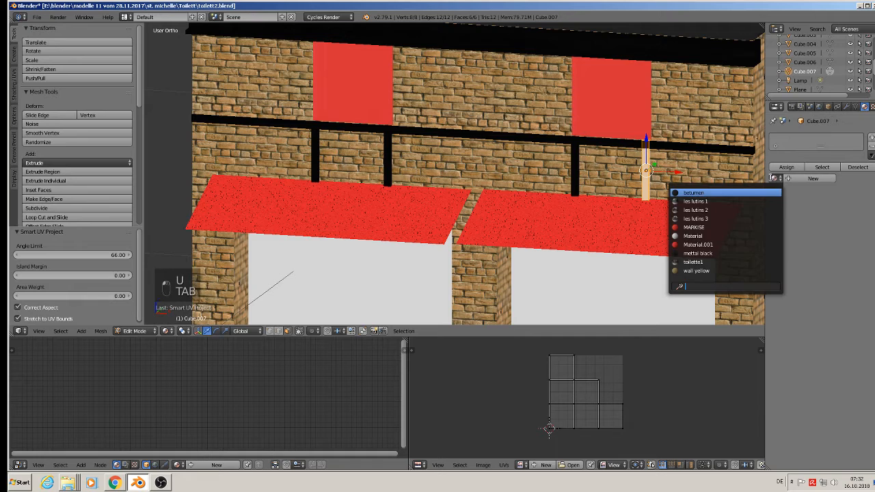
pyautogui.click(748, 253)
pyautogui.press('Tab')
# Deselect all objects and save the toilett2.blend file.
pyautogui.scroll(-4, 639, 169)
pyautogui.scroll(1, 588, 141)
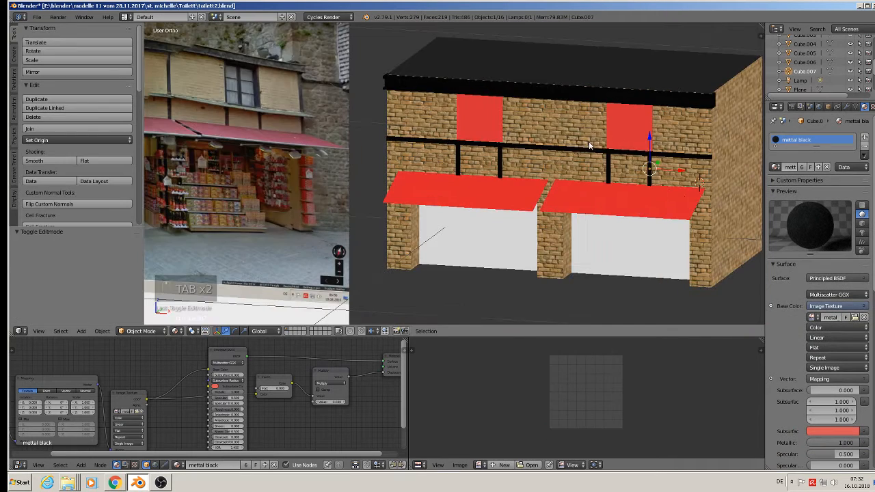
pyautogui.press('a')
pyautogui.press('a')
pyautogui.press('a')
pyautogui.scroll(-3, 544, 178)
pyautogui.scroll(3, 544, 178)
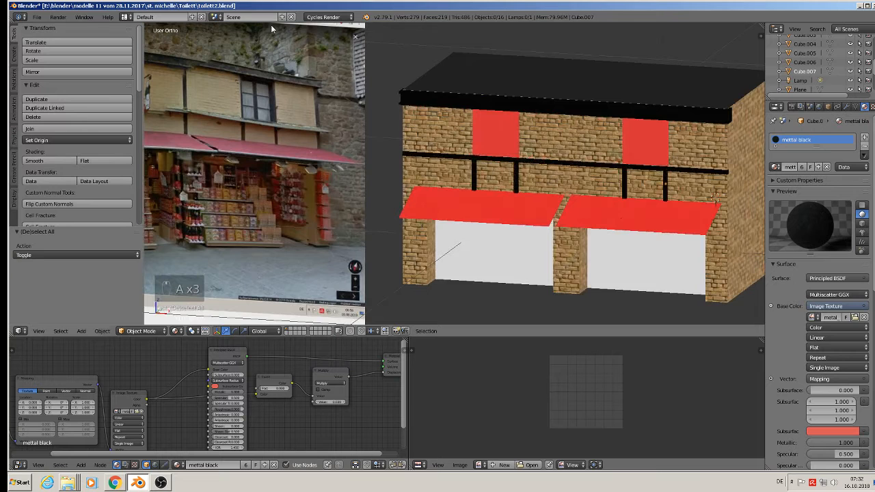
pyautogui.click(38, 17)
pyautogui.scroll(3, 504, 200)
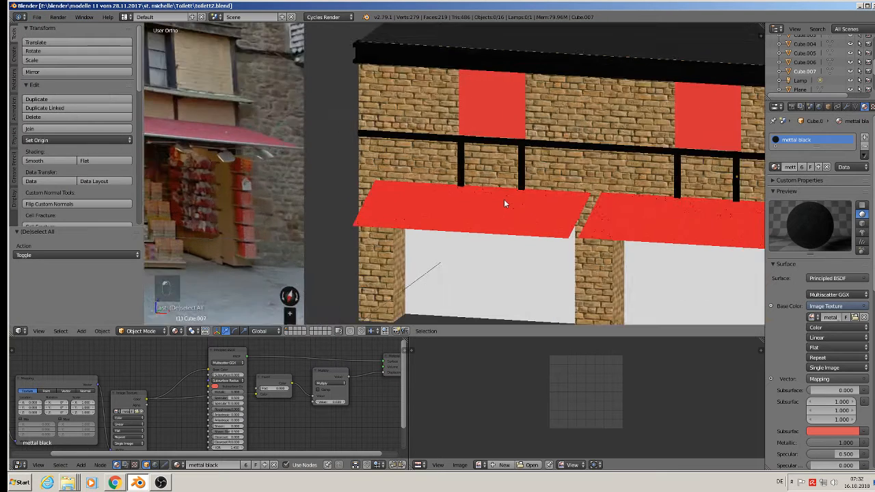
pyautogui.scroll(-4, 502, 247)
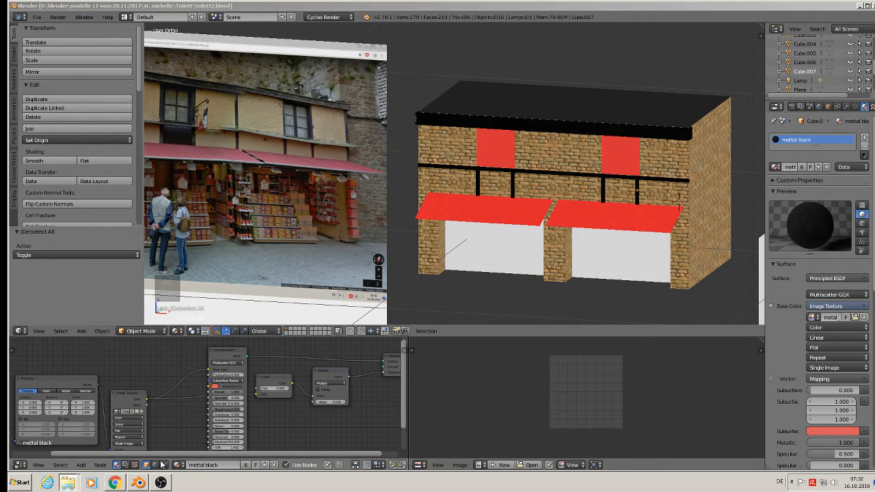
# Switch to the file explorer and look through the st. michelle textur folder for a suitable shopfront image.
pyautogui.click(68, 482)
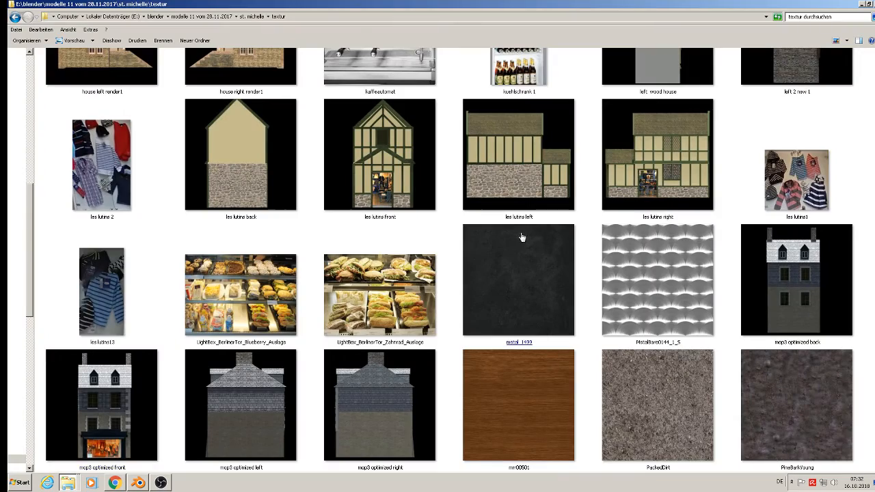
pyautogui.scroll(15, 583, 247)
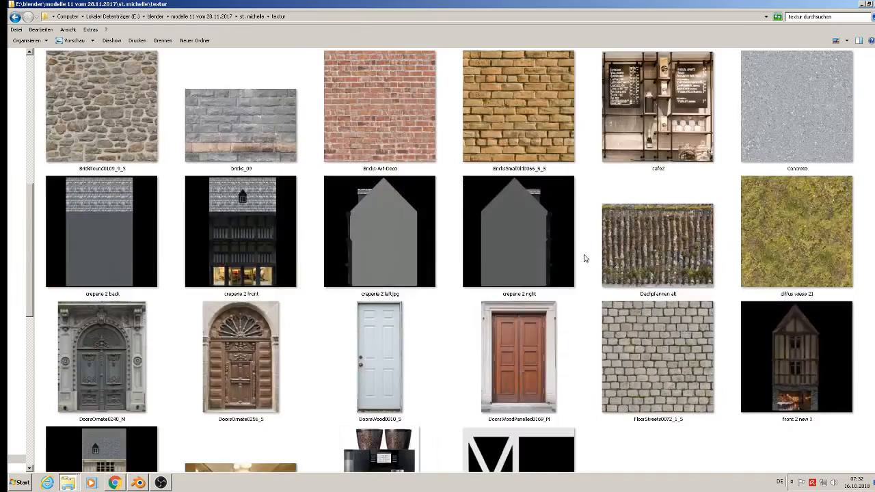
pyautogui.scroll(-15, 591, 255)
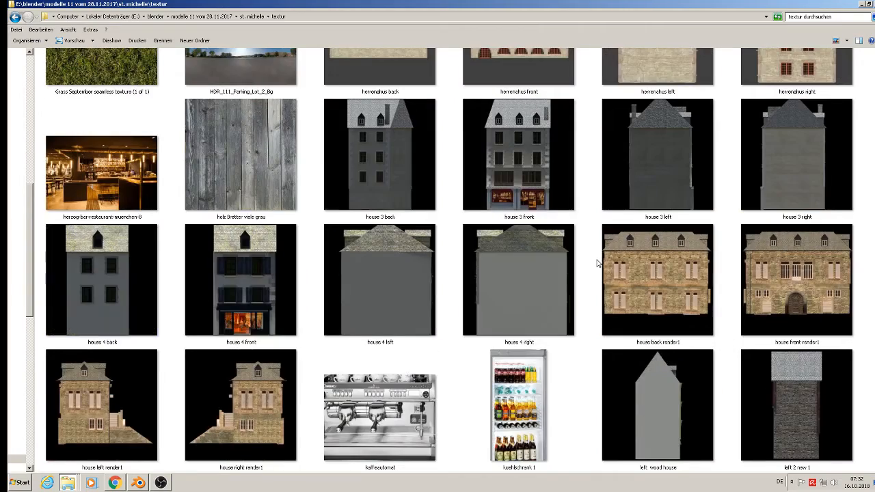
pyautogui.scroll(-3, 595, 260)
pyautogui.scroll(-6, 596, 269)
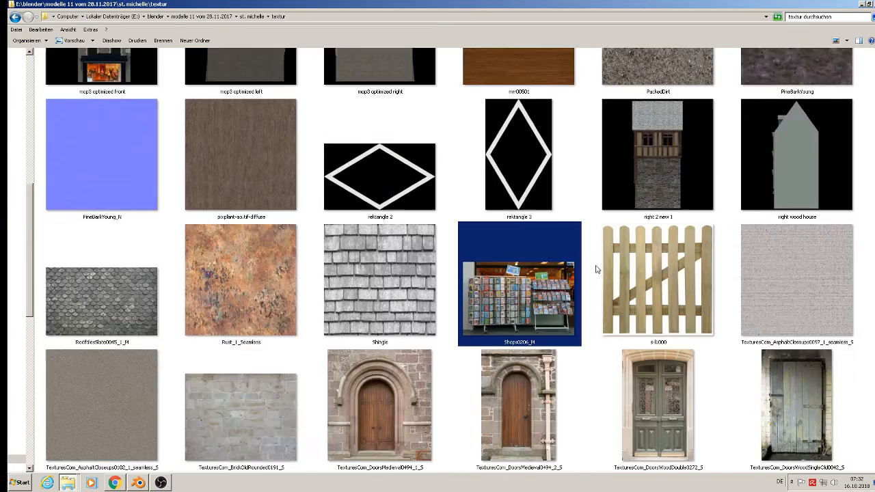
pyautogui.scroll(-3, 596, 269)
pyautogui.scroll(2, 595, 269)
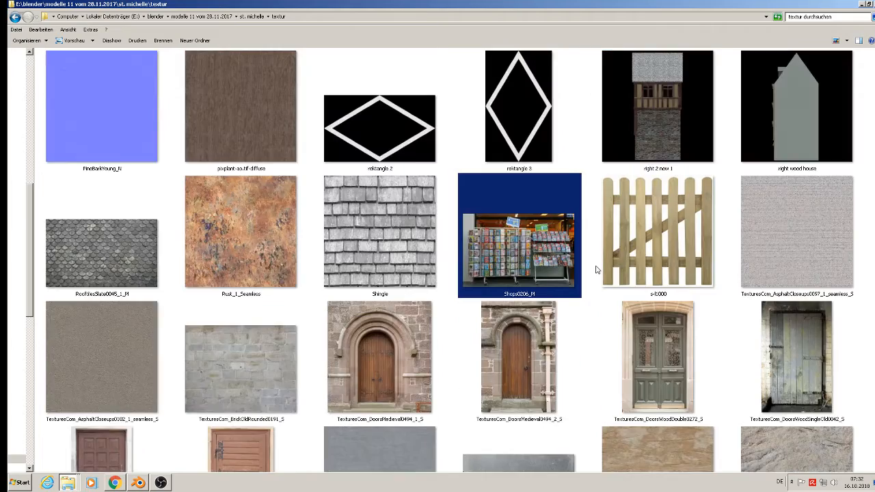
pyautogui.scroll(-5, 596, 269)
pyautogui.scroll(-2, 595, 269)
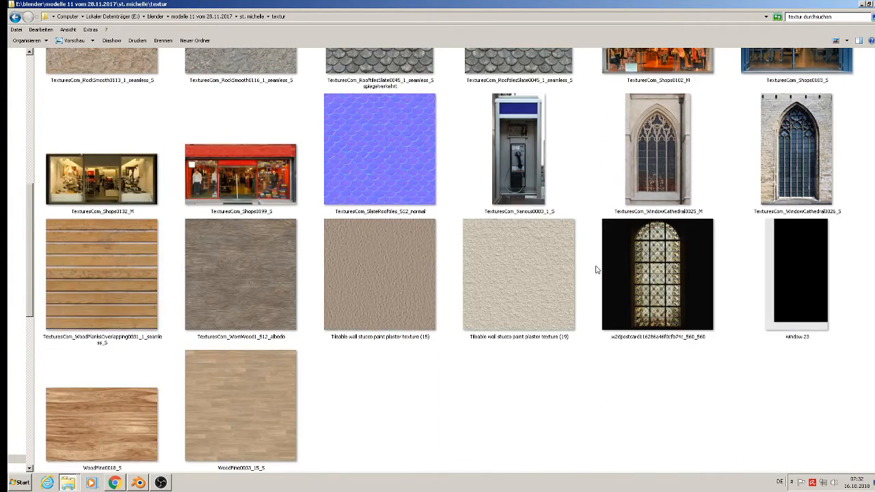
pyautogui.click(861, 5)
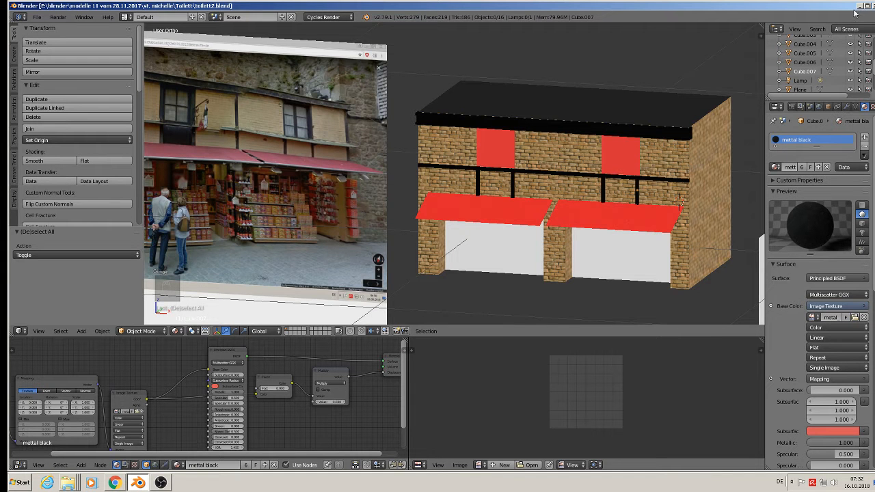
# Open the Komerzielle Texturen folder from the desktop and go to its Fenster\ladenfenster subfolder.
pyautogui.click(862, 5)
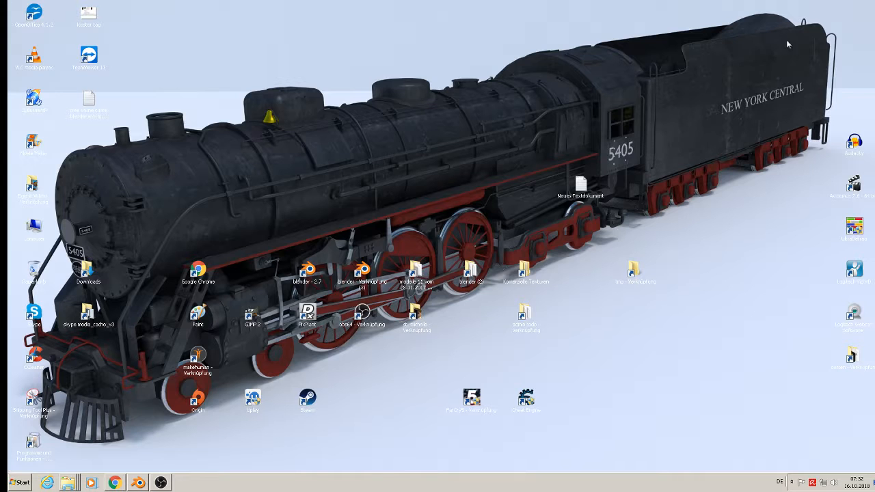
pyautogui.doubleClick(525, 270)
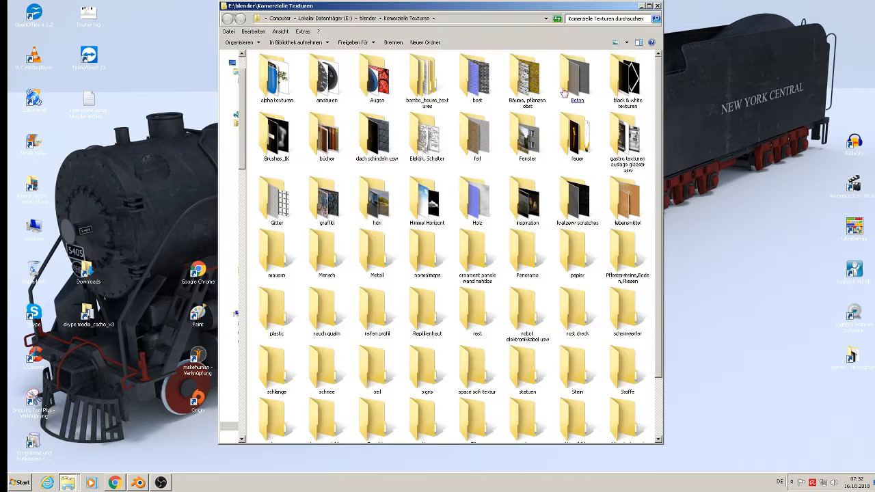
pyautogui.click(649, 6)
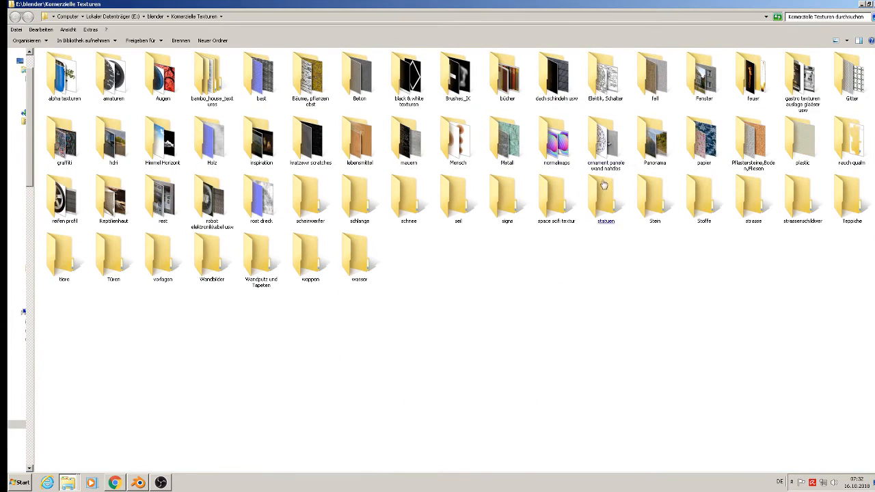
pyautogui.doubleClick(704, 75)
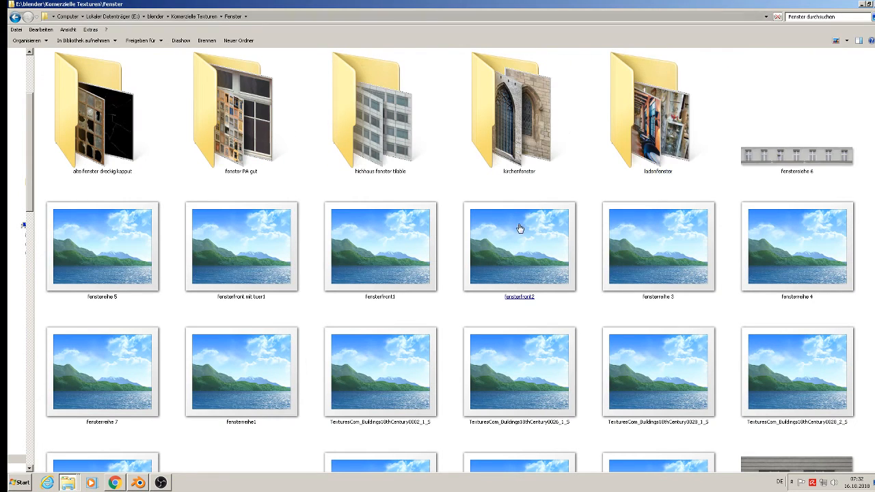
pyautogui.doubleClick(641, 143)
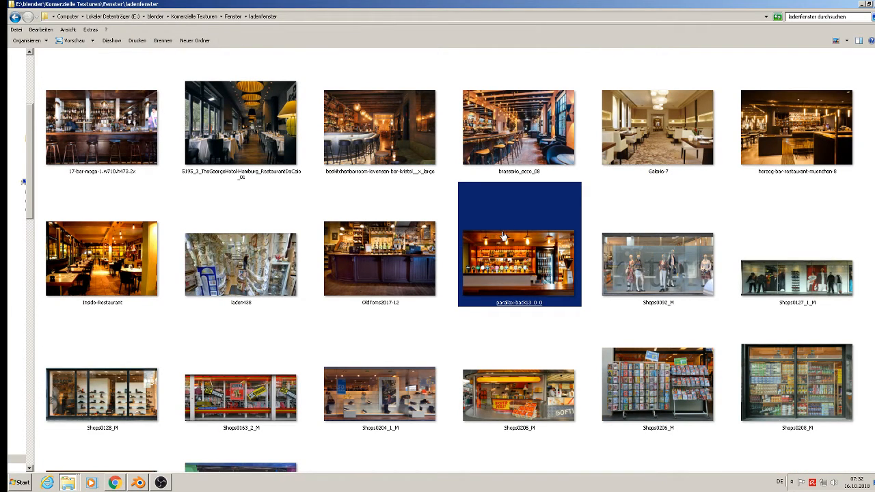
# Copy the Shops0215_M fruit stall image from the ladenfenster folder and preview it at full size.
pyautogui.scroll(-3, 523, 256)
pyautogui.click(523, 256)
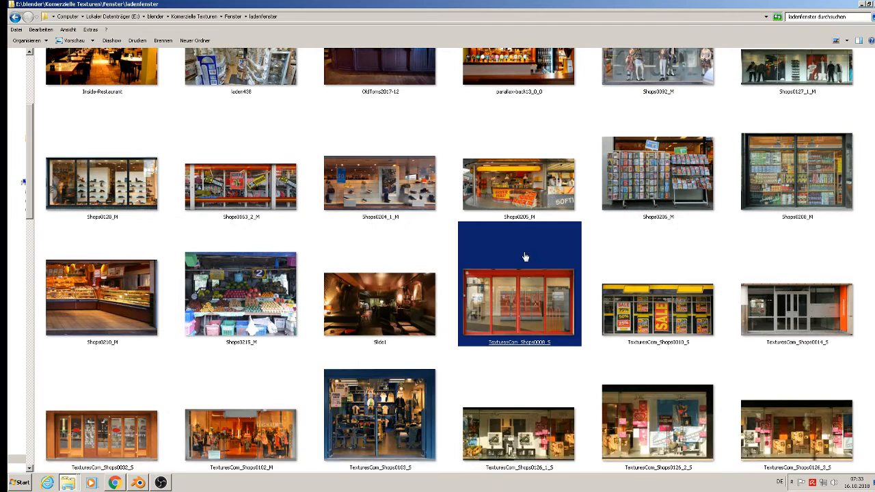
pyautogui.click(235, 311)
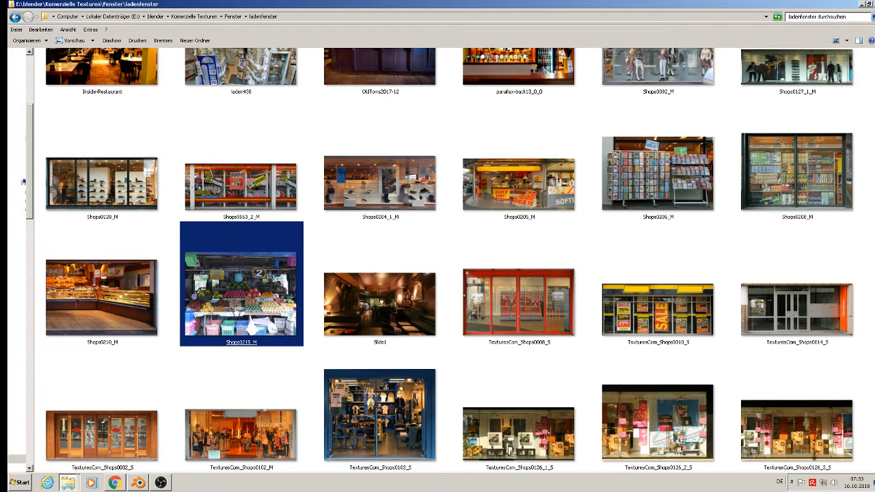
pyautogui.rightClick(236, 311)
pyautogui.click(280, 266)
pyautogui.doubleClick(253, 299)
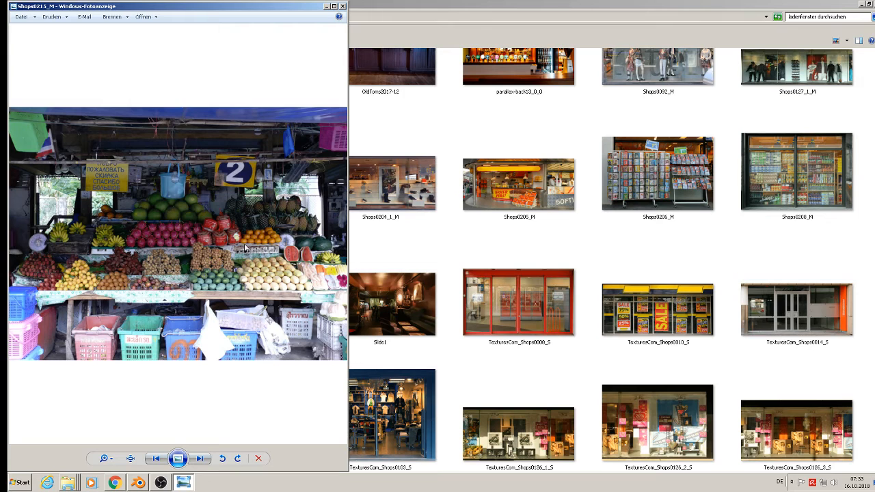
pyautogui.click(342, 7)
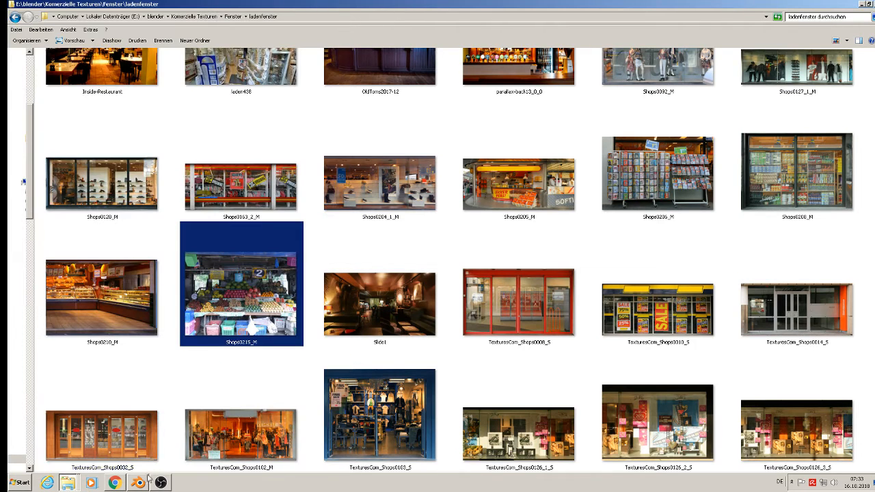
# Paste the copied Shops0215_M image into the st. michelle textur folder and preview TexturesCom_Shops0102_M there.
pyautogui.click(68, 484)
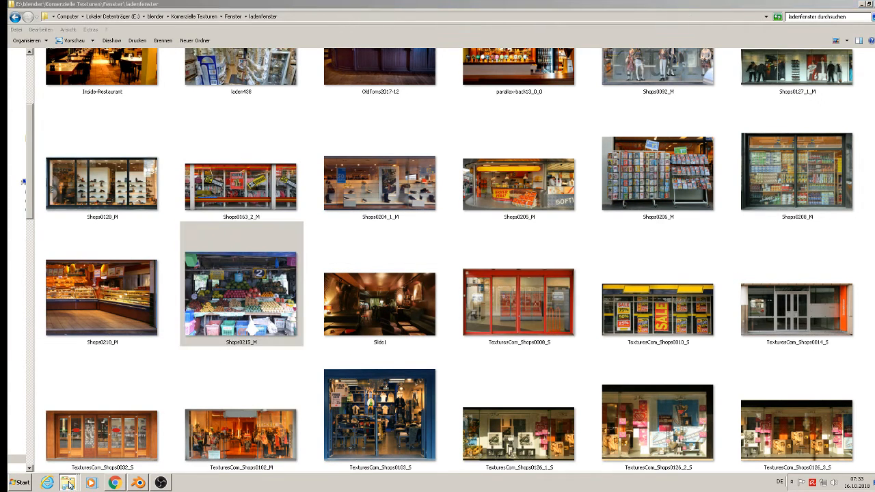
pyautogui.click(145, 451)
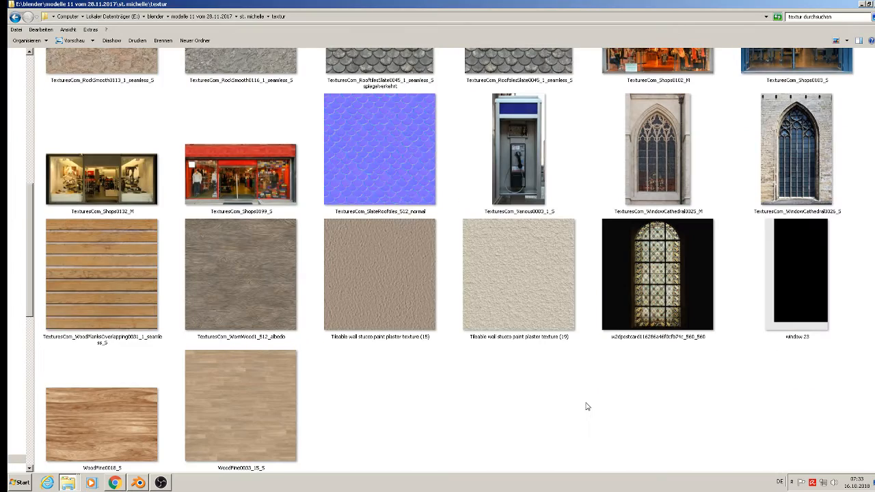
pyautogui.rightClick(586, 406)
pyautogui.click(625, 354)
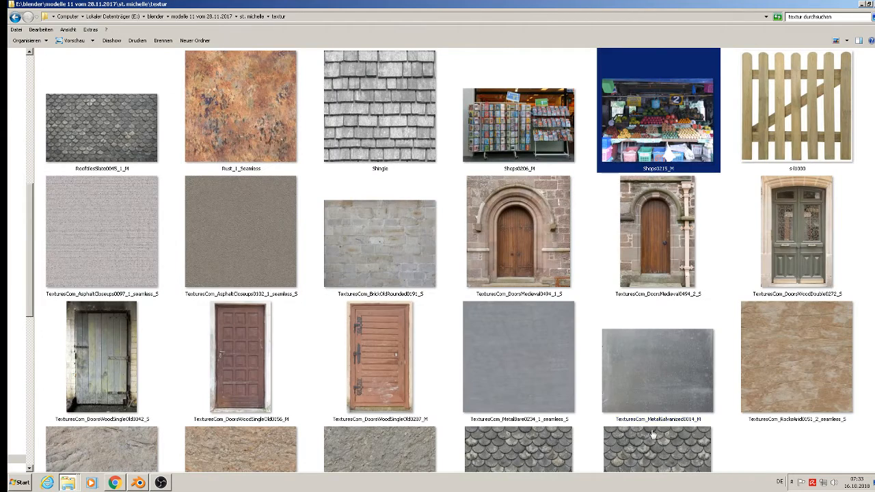
pyautogui.doubleClick(794, 463)
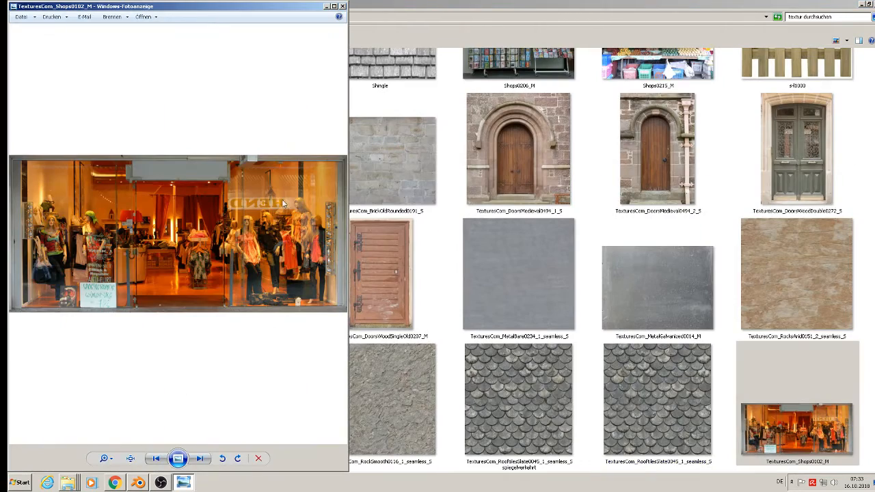
pyautogui.click(342, 6)
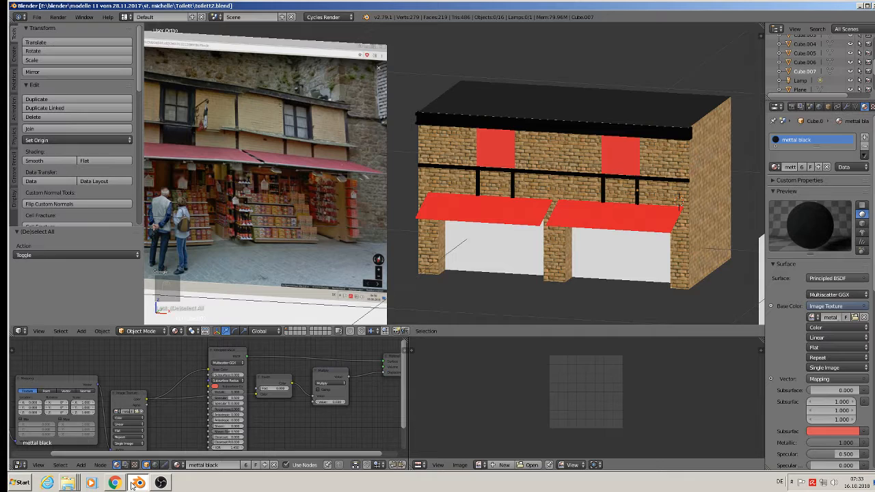
# Switch to Blender and UV-unwrap the left white shopfront face of the building from the front with Project from View (Bounds).
pyautogui.click(136, 484)
pyautogui.scroll(2, 493, 237)
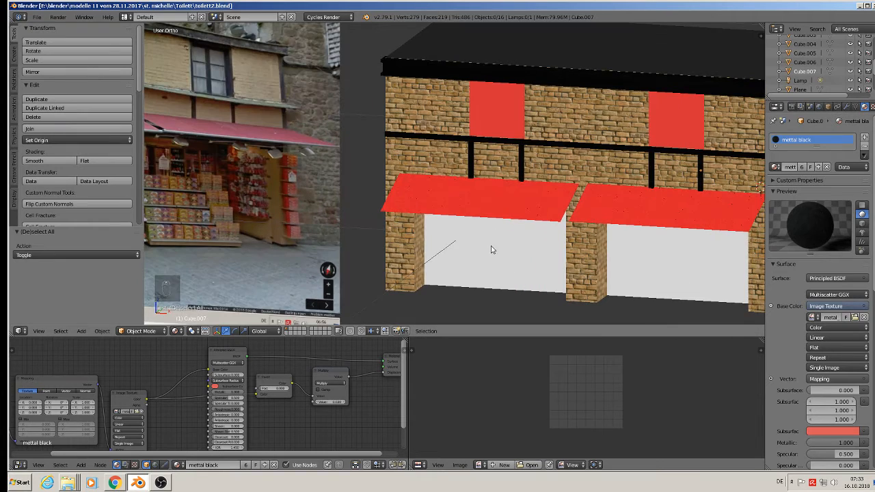
pyautogui.rightClick(491, 250)
pyautogui.press('Tab')
pyautogui.rightClick(501, 237)
pyautogui.moveTo(503, 232); pyautogui.dragTo(546, 258, button='middle')
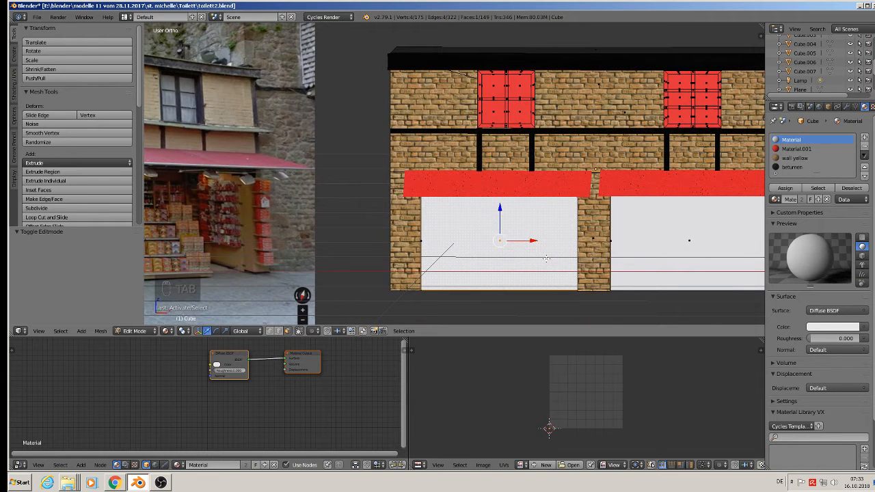
pyautogui.press('u')
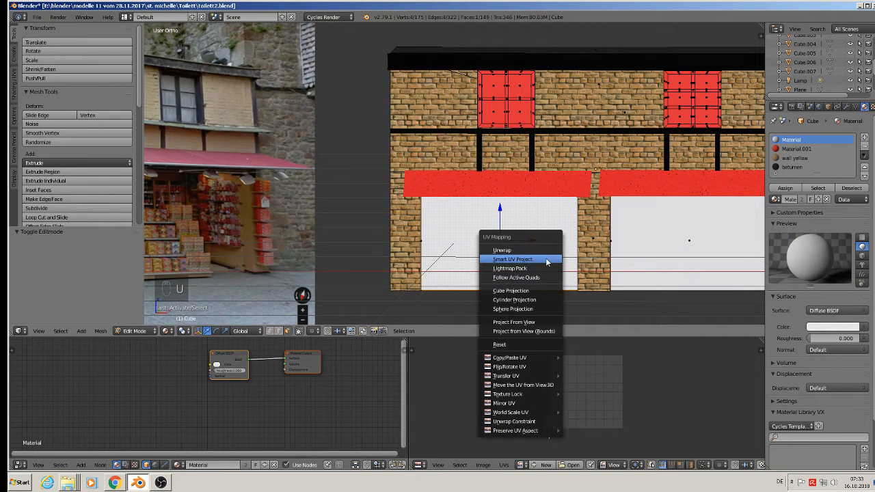
pyautogui.click(543, 334)
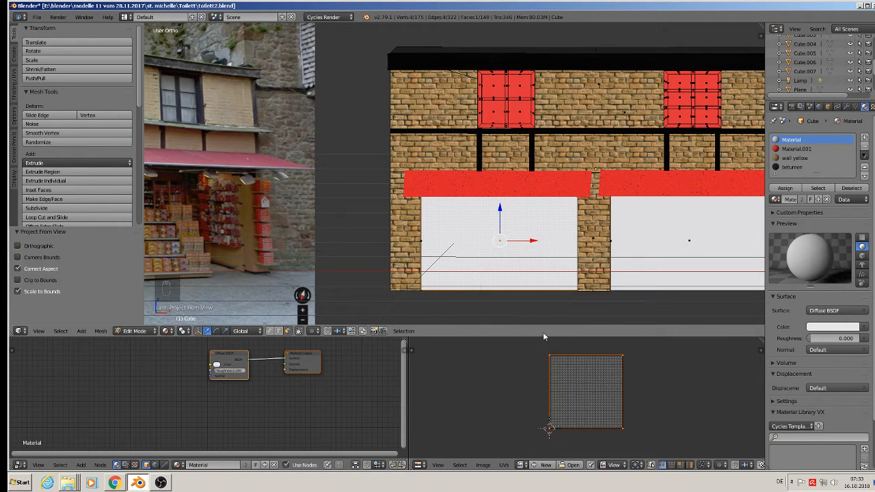
# Select the right white shopfront face below the awning and unwrap it with Project from View (Bounds).
pyautogui.click(818, 189)
pyautogui.press('u')
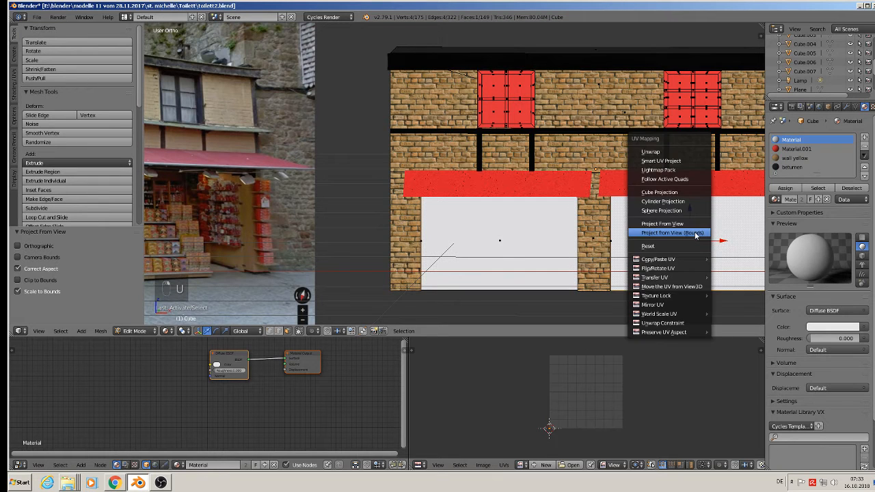
pyautogui.click(696, 233)
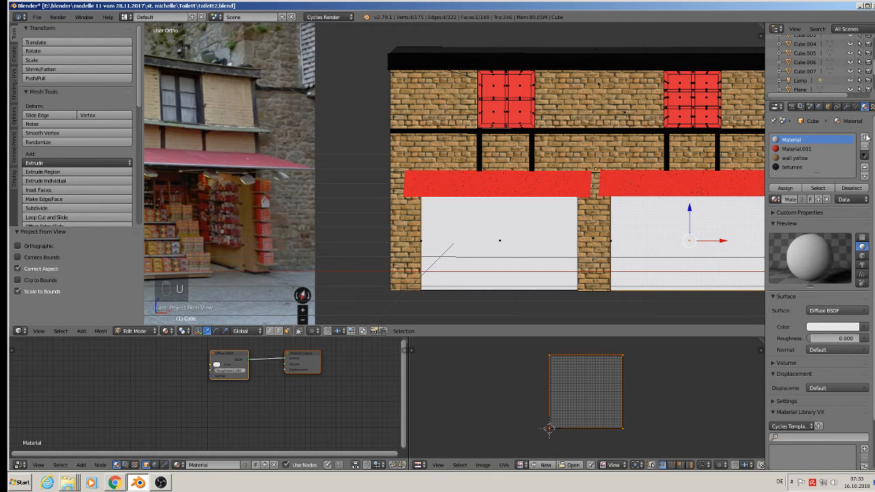
# Add a new material slot to the building and name its new material shop.
pyautogui.click(863, 139)
pyautogui.click(810, 205)
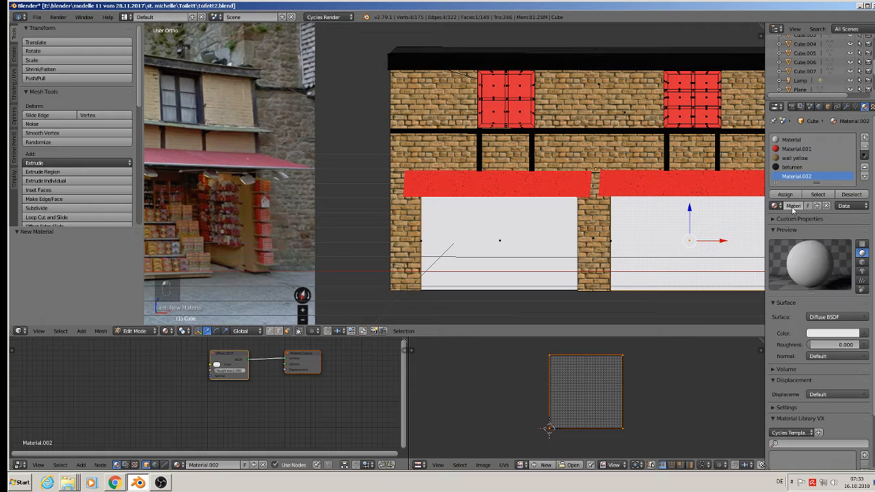
pyautogui.write('shop')
pyautogui.press('Return')
pyautogui.scroll(-1, 316, 408)
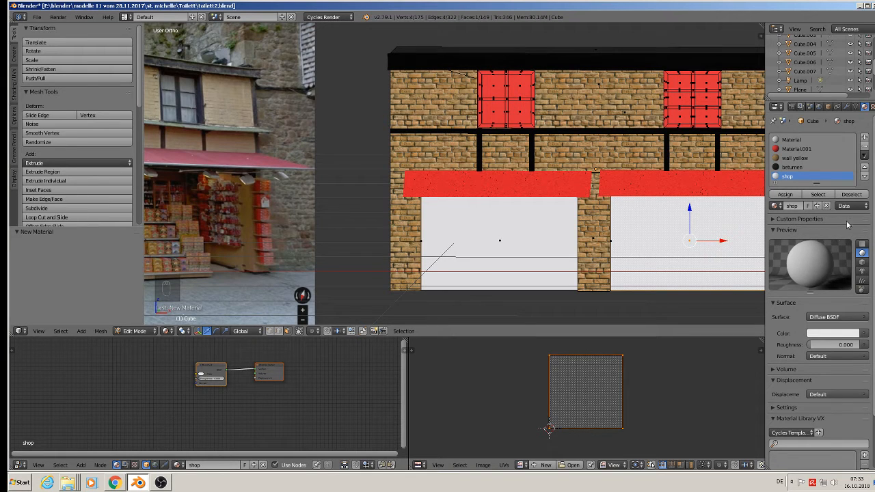
# Change the shop material's surface to an Emission shader and move its node away from the Material Output.
pyautogui.click(839, 317)
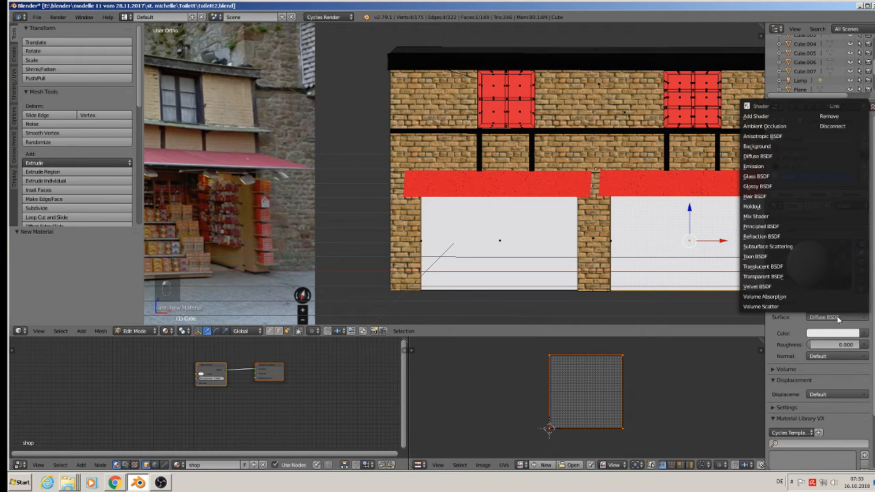
pyautogui.click(781, 166)
pyautogui.moveTo(211, 367); pyautogui.dragTo(137, 373)
pyautogui.press('Home')
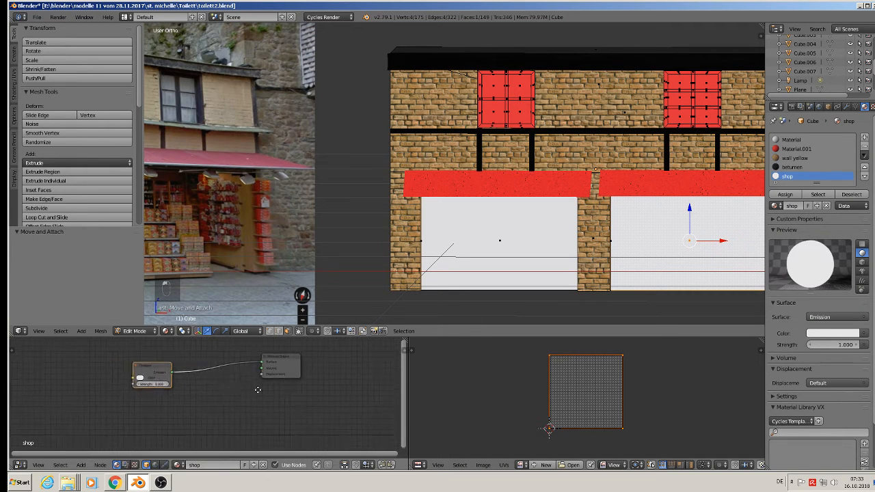
# Add an Image Texture node before the Emission node and connect its Color output to the Emission color.
pyautogui.click(80, 465)
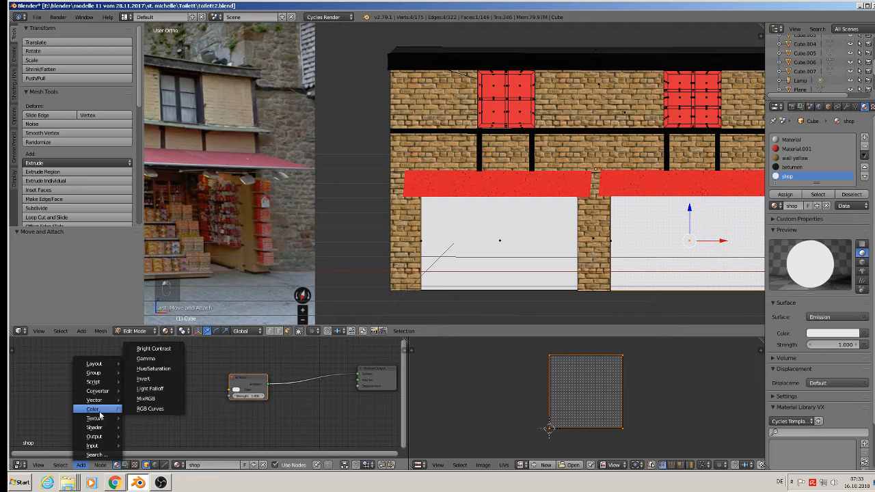
pyautogui.moveTo(95, 417)
pyautogui.click(145, 358)
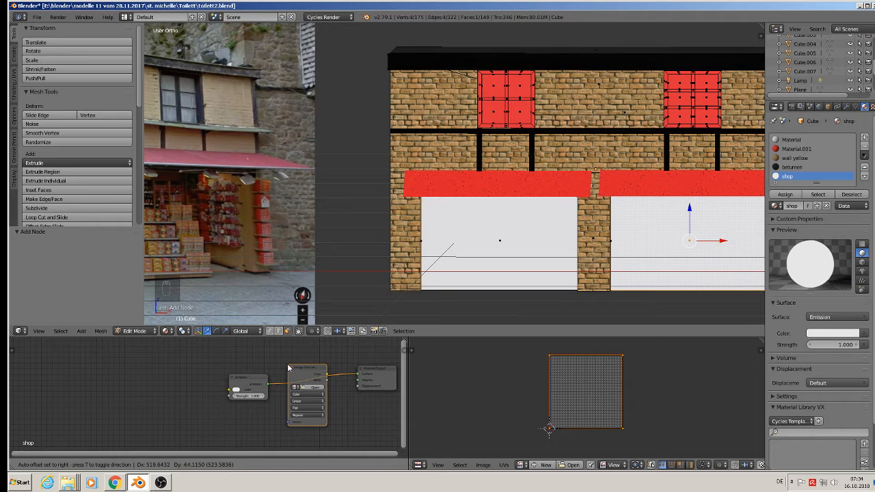
pyautogui.click(198, 385)
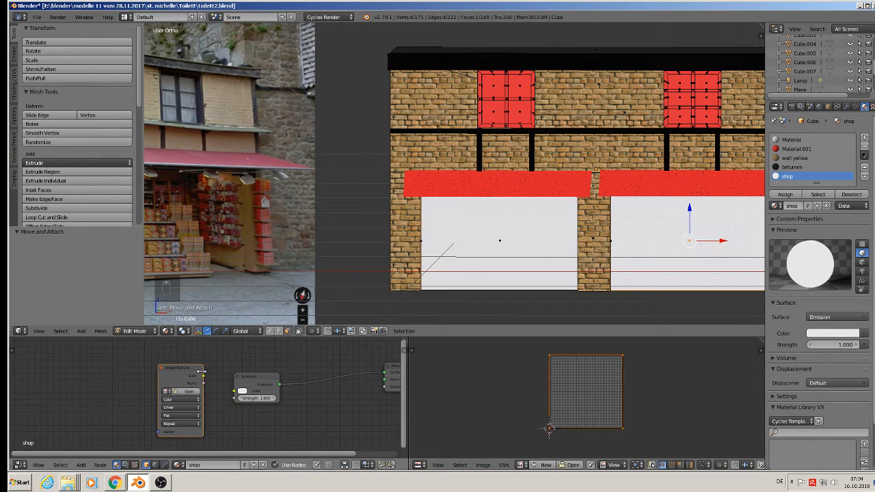
pyautogui.moveTo(202, 371); pyautogui.dragTo(233, 391)
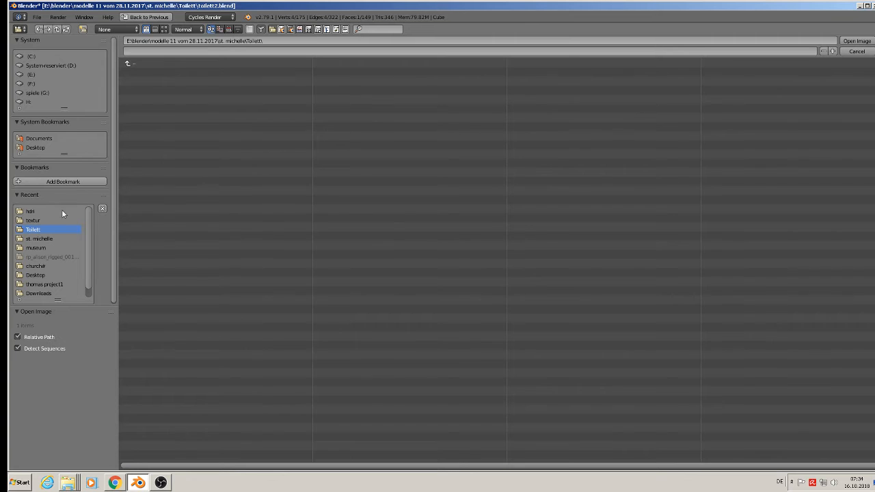
# Browse the textur folder as thumbnails for the shopfront image to load into the Image Texture node.
pyautogui.click(33, 220)
pyautogui.click(164, 29)
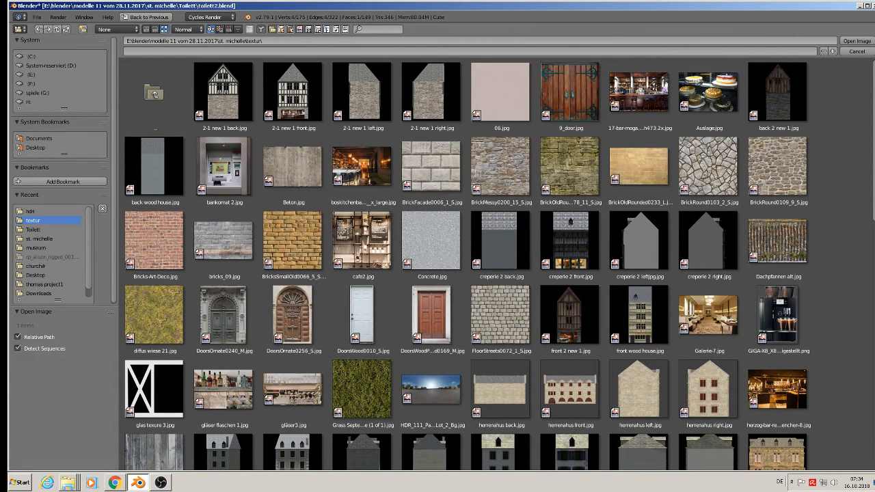
pyautogui.scroll(-6, 499, 264)
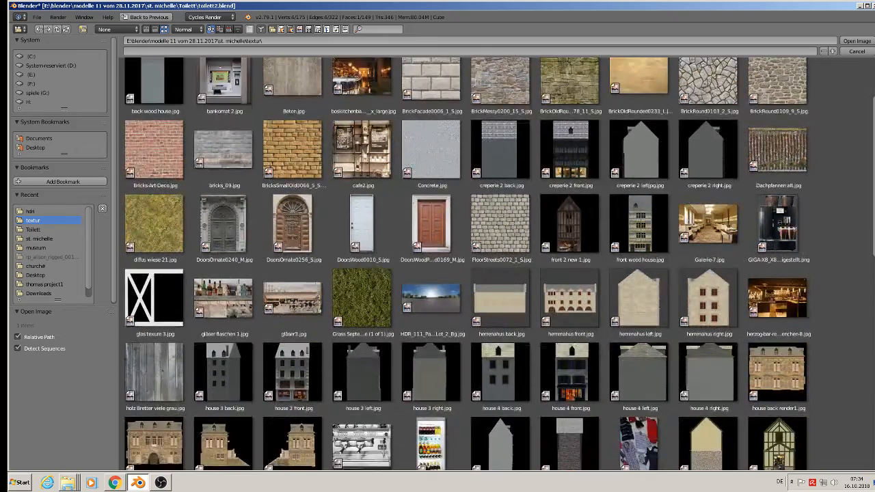
pyautogui.scroll(-6, 600, 387)
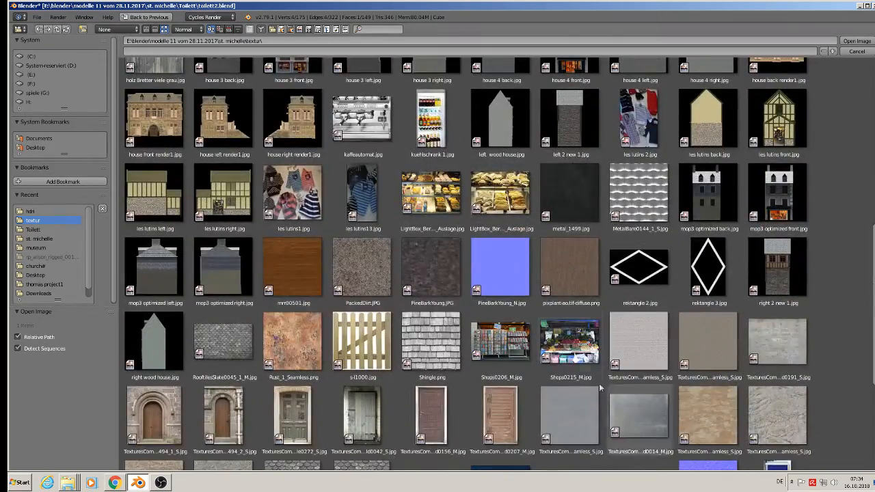
# Load Shops0215_M.jpg as the shop material's image texture and assign that material to both shopfront faces.
pyautogui.doubleClick(570, 342)
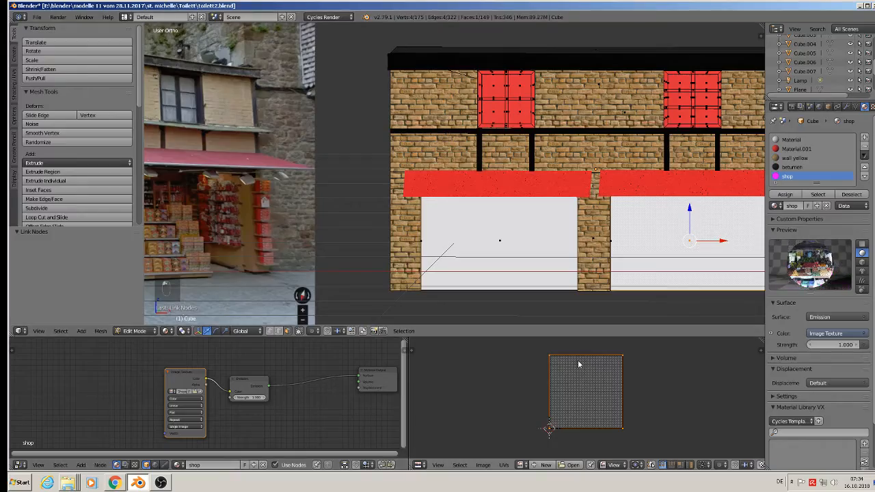
pyautogui.click(785, 194)
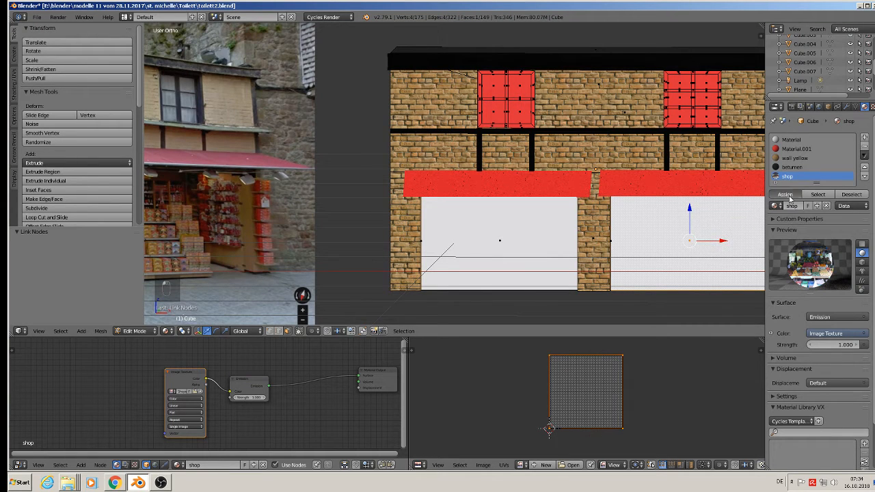
pyautogui.rightClick(515, 264)
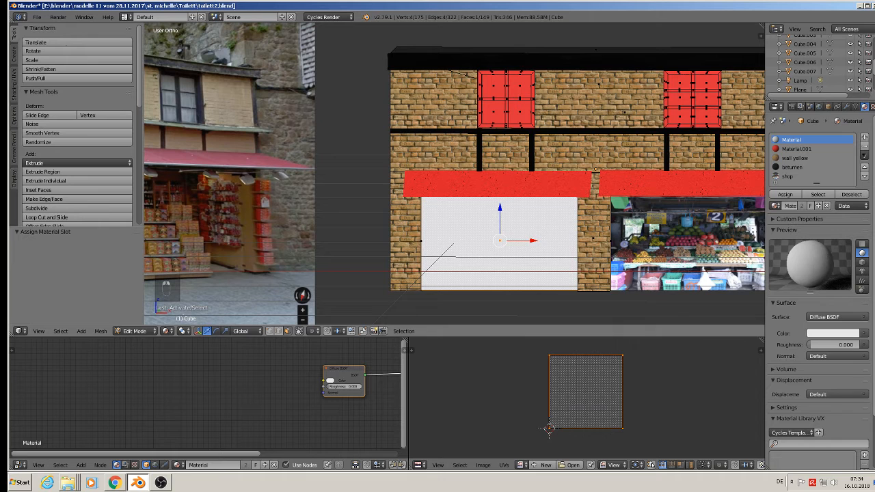
pyautogui.click(786, 195)
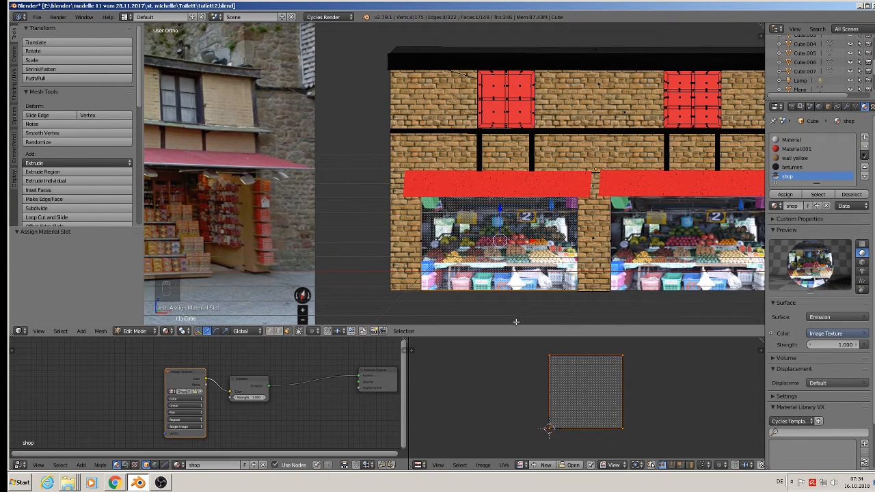
pyautogui.press('Tab')
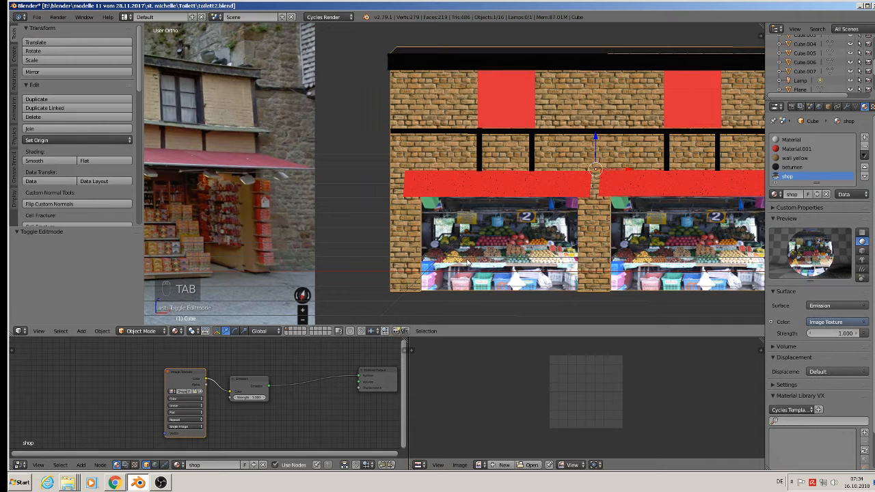
# Check the textured shopfronts in Rendered viewport shading, switch back to Material shading and save the file.
pyautogui.moveTo(457, 273); pyautogui.dragTo(441, 280, button='middle')
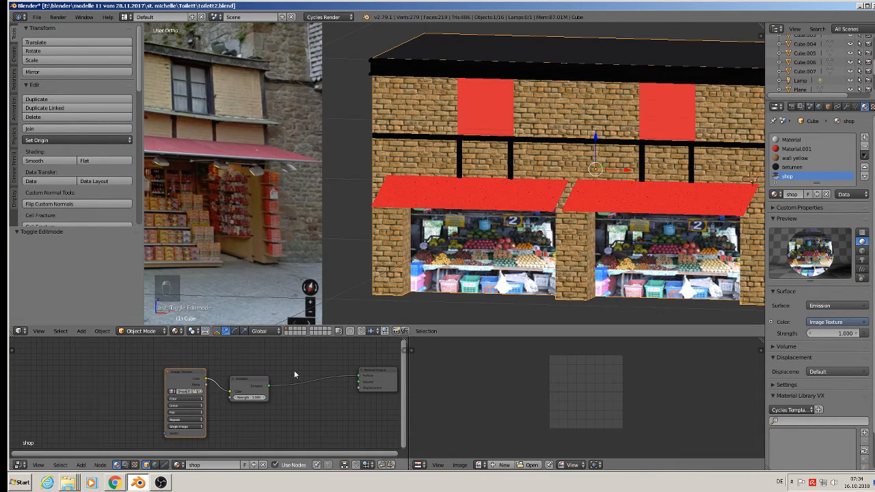
pyautogui.moveTo(267, 385); pyautogui.dragTo(279, 370)
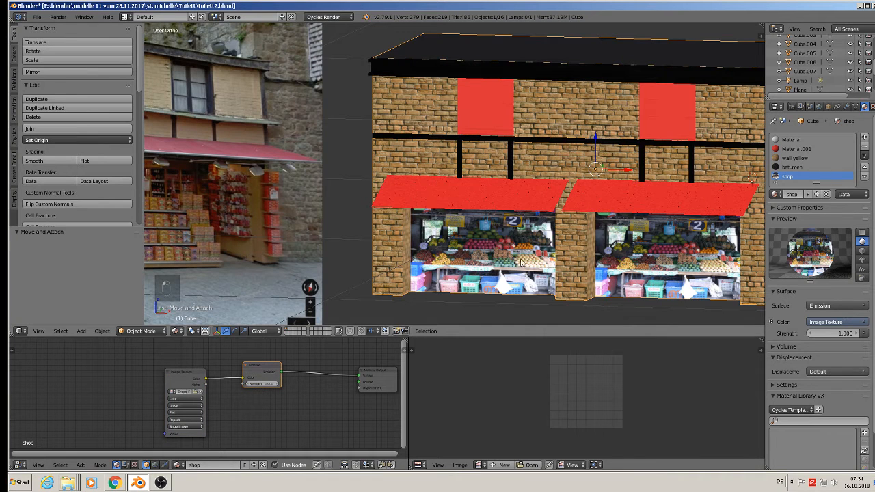
pyautogui.click(176, 331)
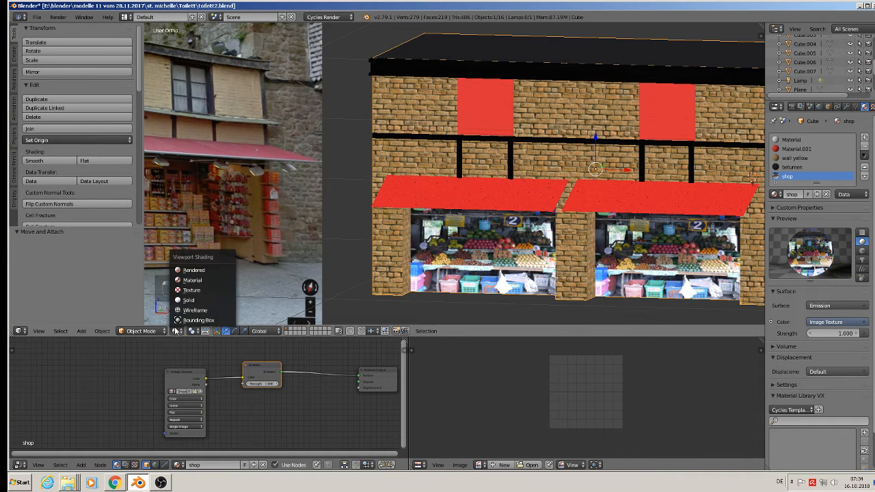
pyautogui.click(199, 271)
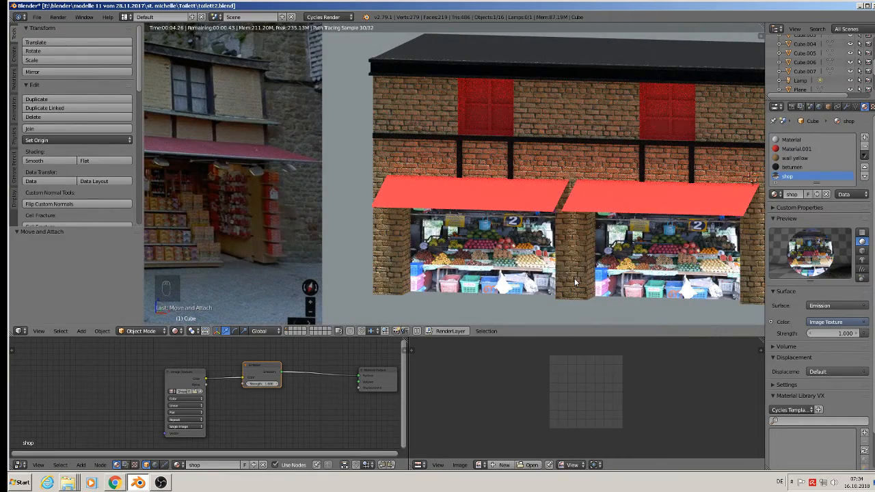
pyautogui.click(176, 331)
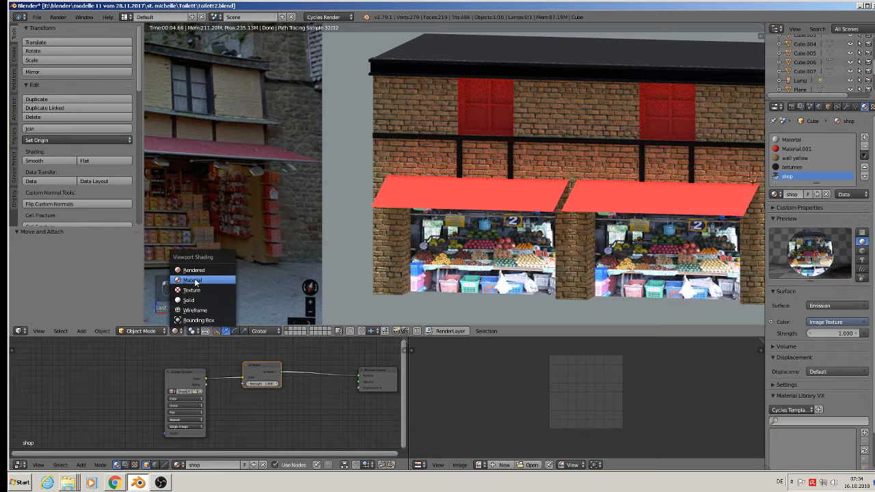
pyautogui.click(193, 280)
pyautogui.click(37, 17)
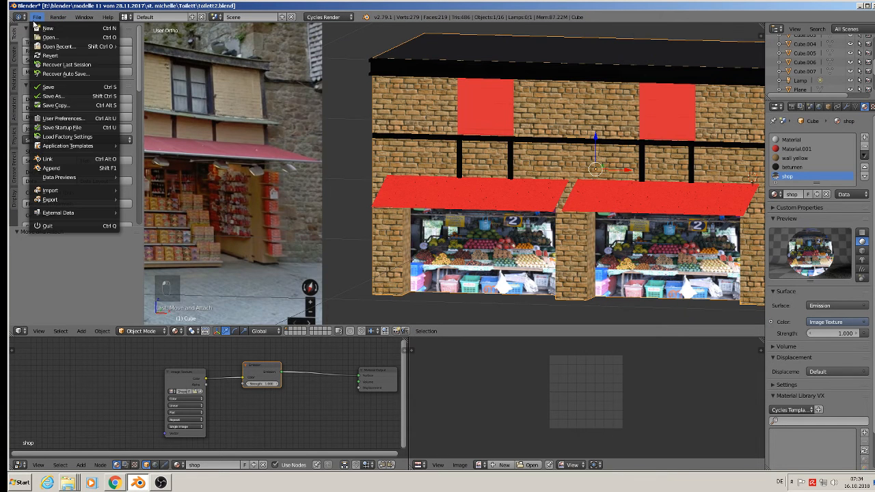
pyautogui.click(48, 87)
# Add a new material slot to the building with a new material named glas.
pyautogui.scroll(2, 544, 84)
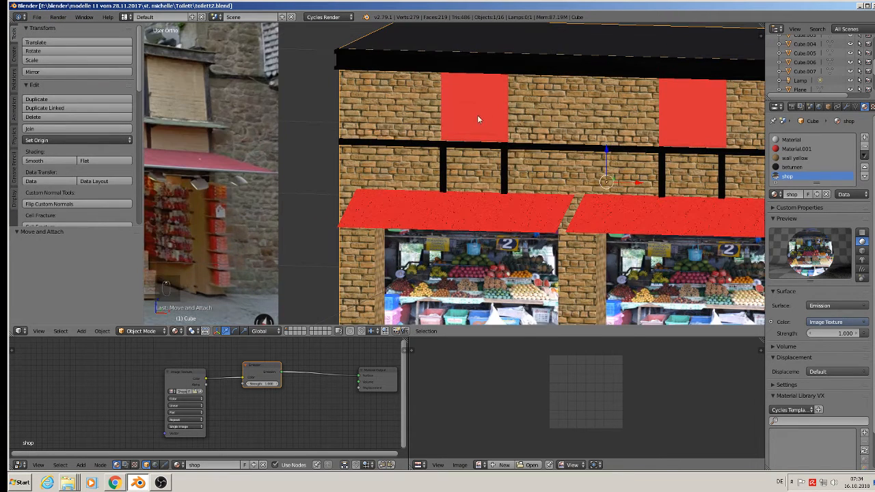
pyautogui.click(864, 138)
pyautogui.click(804, 195)
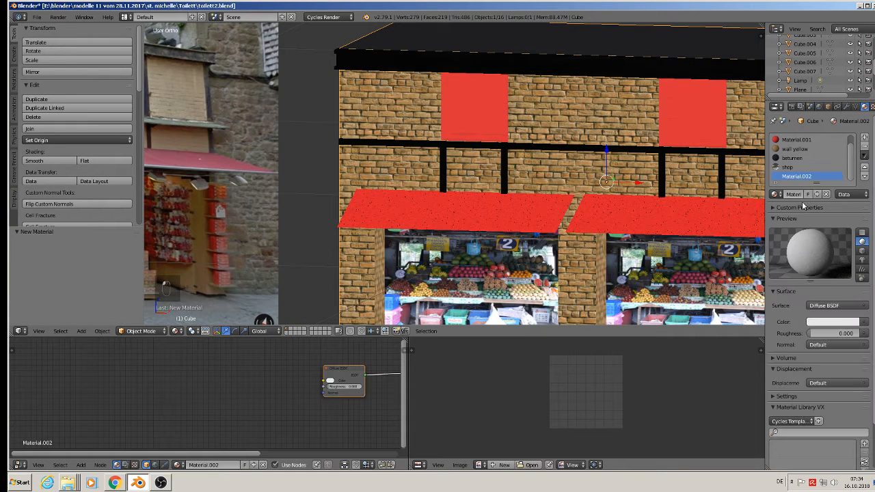
pyautogui.click(794, 195)
pyautogui.press('BackSpace')
pyautogui.write('glas')
pyautogui.press('Return')
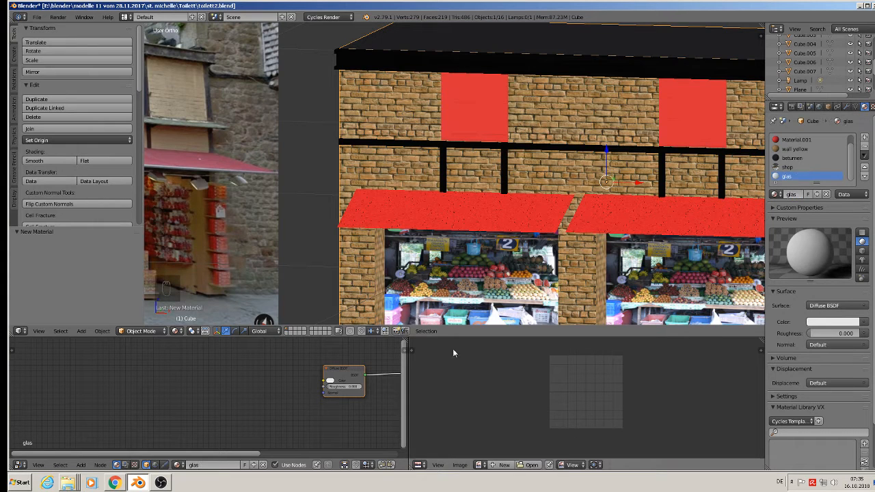
# Replace the glas material's Diffuse BSDF node with a Glass BSDF connected to the Material Output's Surface.
pyautogui.moveTo(352, 387); pyautogui.dragTo(288, 372, button='middle')
pyautogui.click(285, 361)
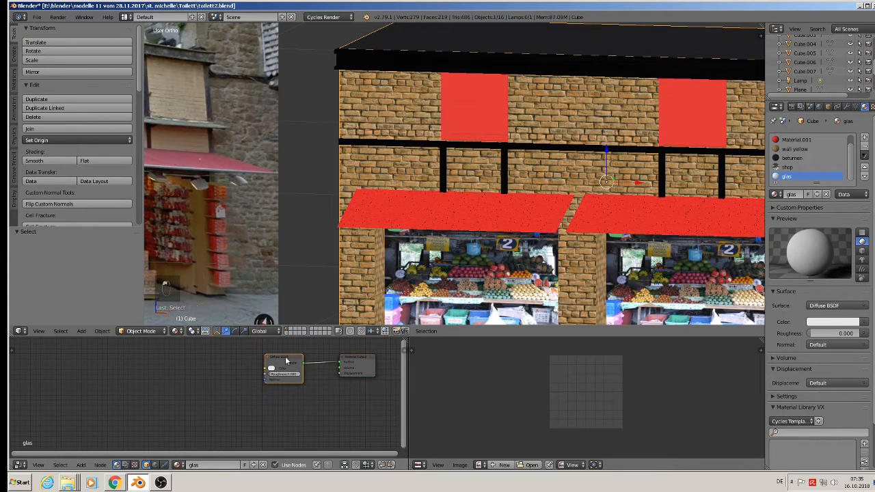
pyautogui.press('x')
pyautogui.click(81, 465)
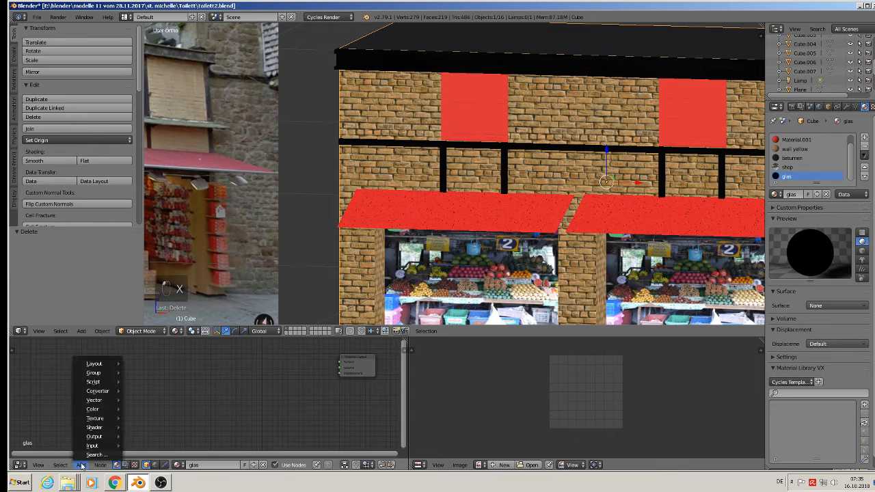
pyautogui.moveTo(101, 429)
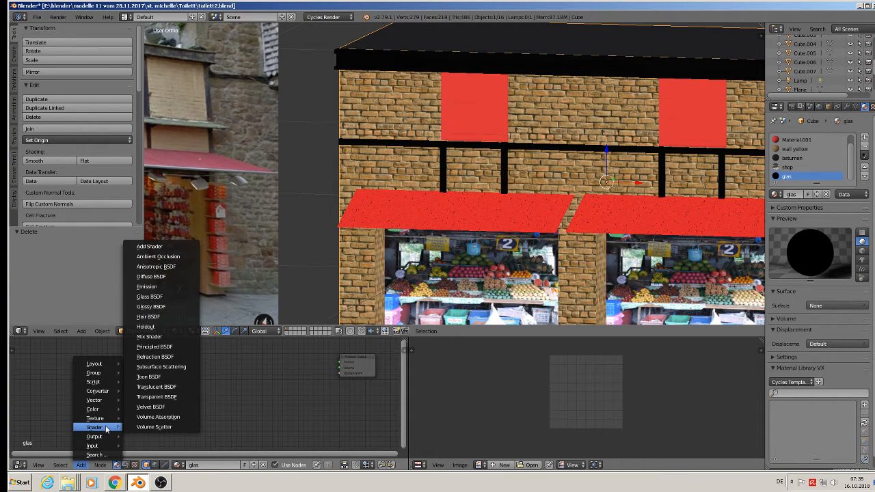
pyautogui.click(151, 298)
pyautogui.click(305, 369)
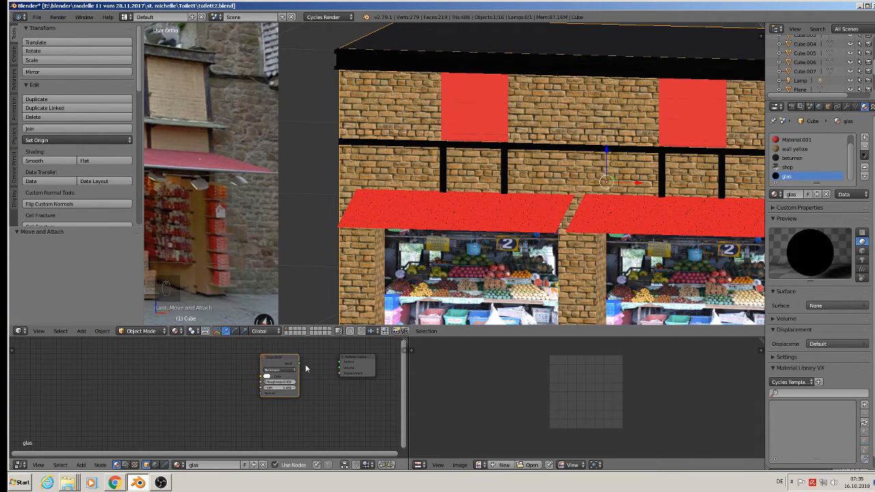
pyautogui.moveTo(298, 367); pyautogui.dragTo(340, 361)
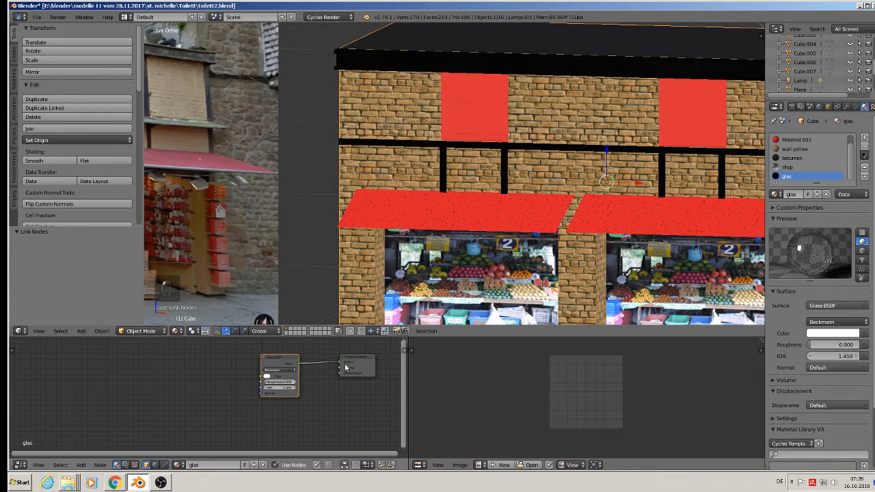
# Assign the glas material to the four panes of one upper window and the six panes of the other.
pyautogui.keyDown('shift'); pyautogui.moveTo(549, 145); pyautogui.dragTo(505, 197, button='middle'); pyautogui.keyUp('shift')
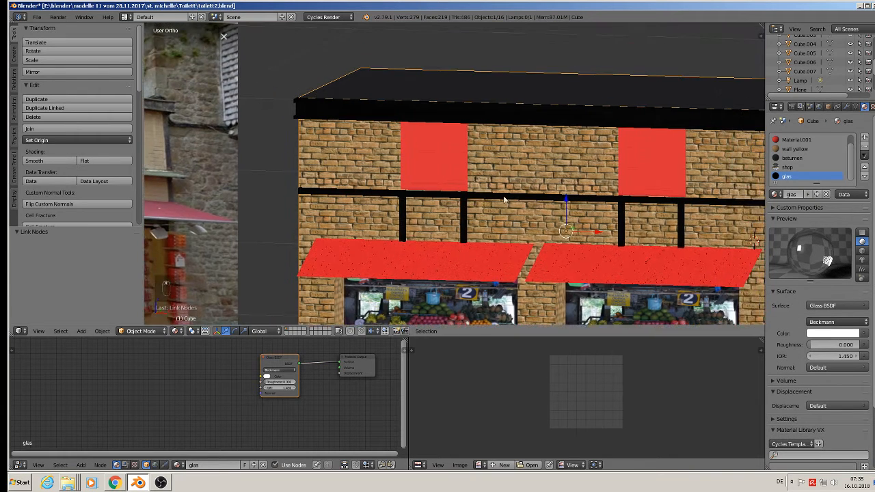
pyautogui.scroll(3, 462, 147)
pyautogui.press('Tab')
pyautogui.rightClick(397, 120)
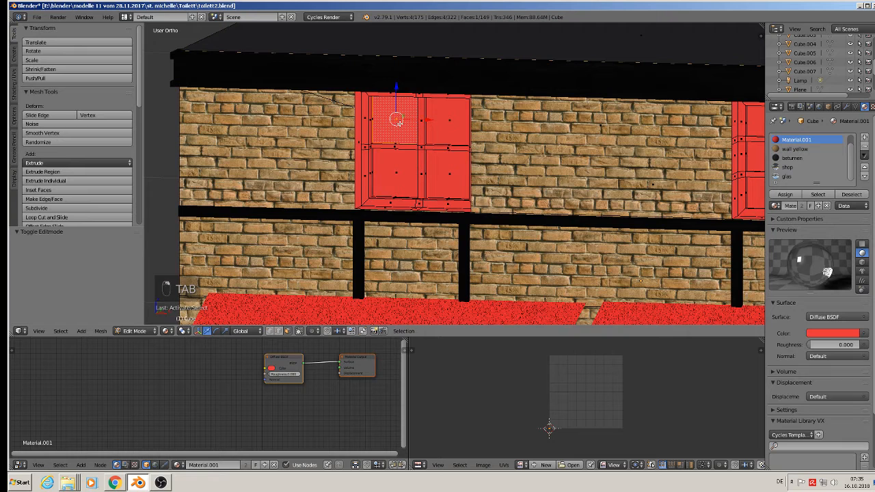
pyautogui.keyDown('shift'); pyautogui.rightClick(448, 132); pyautogui.keyUp('shift')
pyautogui.keyDown('shift'); pyautogui.rightClick(395, 183); pyautogui.keyUp('shift')
pyautogui.keyDown('shift'); pyautogui.rightClick(448, 167); pyautogui.keyUp('shift')
pyautogui.keyDown('shift'); pyautogui.moveTo(546, 190); pyautogui.dragTo(425, 200, button='middle'); pyautogui.keyUp('shift')
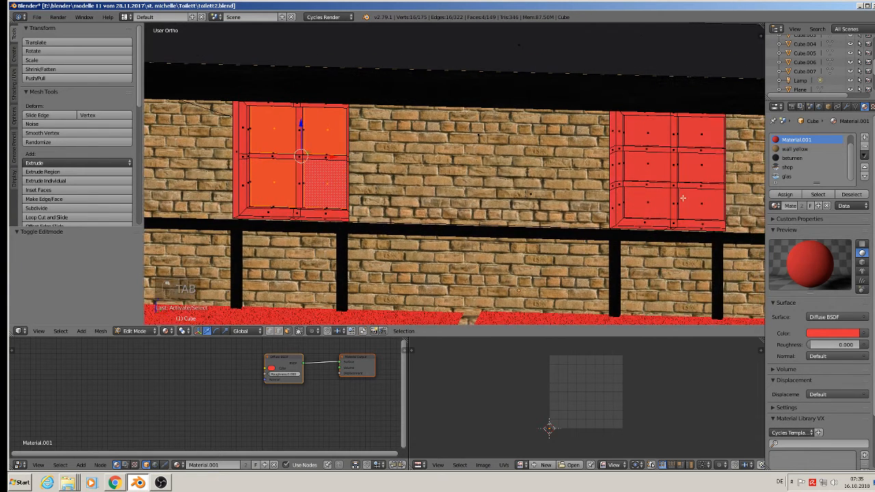
pyautogui.keyDown('shift'); pyautogui.rightClick(650, 130); pyautogui.keyUp('shift')
pyautogui.keyDown('shift'); pyautogui.rightClick(645, 170); pyautogui.keyUp('shift')
pyautogui.keyDown('shift'); pyautogui.rightClick(695, 168); pyautogui.keyUp('shift')
pyautogui.keyDown('shift'); pyautogui.rightClick(706, 134); pyautogui.keyUp('shift')
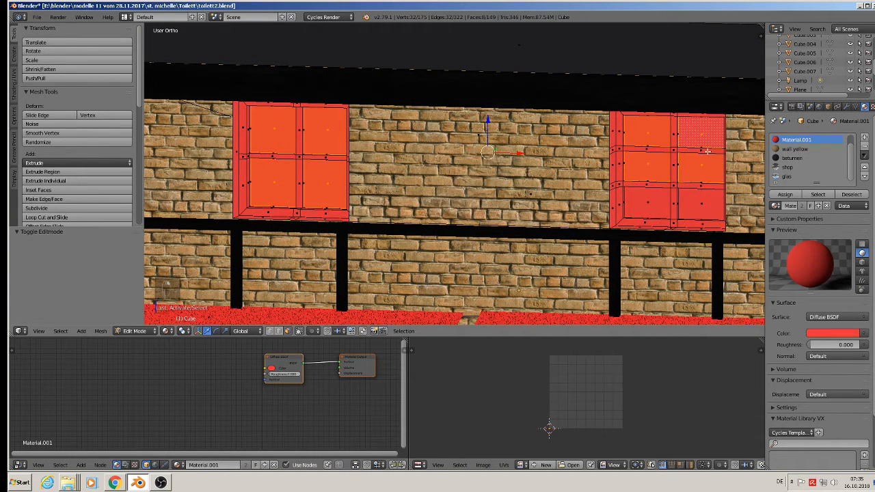
pyautogui.keyDown('shift'); pyautogui.rightClick(701, 209); pyautogui.keyUp('shift')
pyautogui.keyDown('shift'); pyautogui.rightClick(644, 201); pyautogui.keyUp('shift')
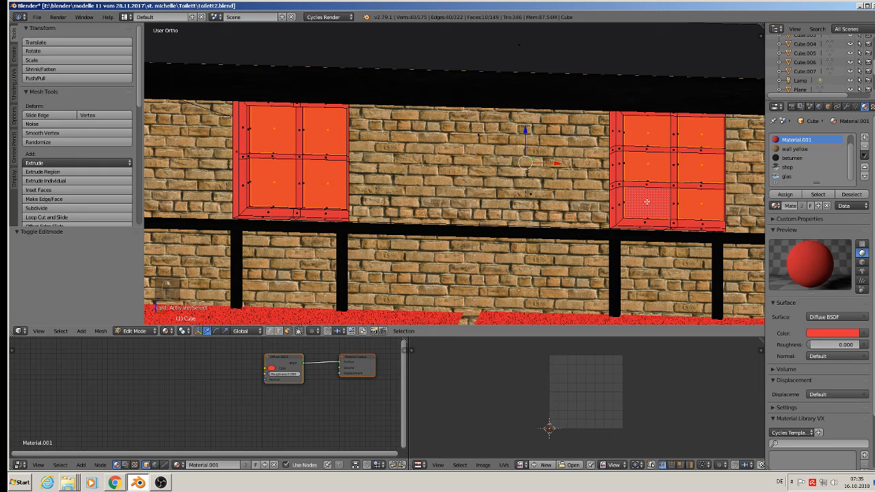
pyautogui.click(787, 176)
pyautogui.click(786, 194)
pyautogui.moveTo(479, 198); pyautogui.dragTo(517, 194, button='middle')
pyautogui.press('a')
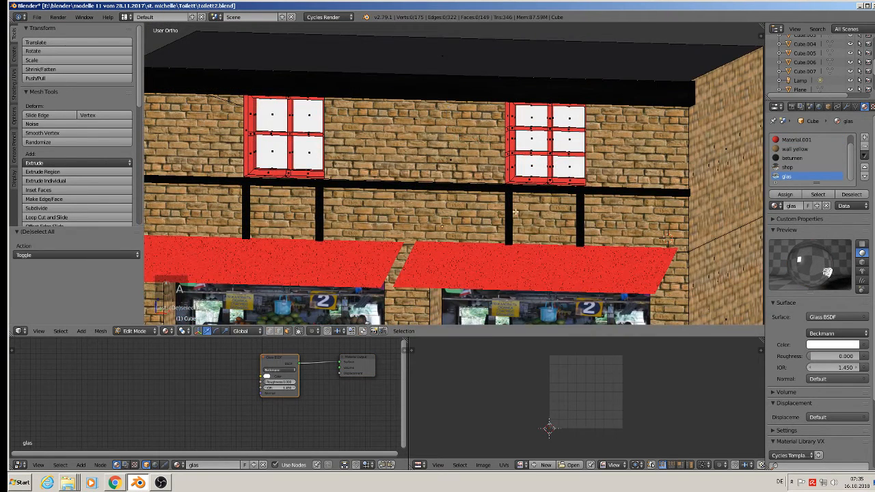
# Assign the wall yellow material to the recessed reveal faces surrounding both upper window frames.
pyautogui.moveTo(484, 227); pyautogui.dragTo(515, 182, button='middle')
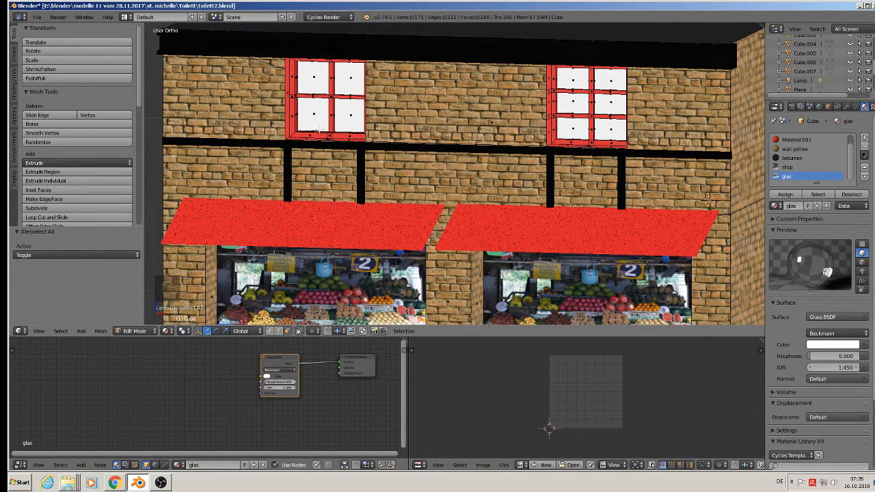
pyautogui.keyDown('shift'); pyautogui.moveTo(388, 169); pyautogui.dragTo(411, 179, button='middle'); pyautogui.keyUp('shift')
pyautogui.scroll(3, 410, 179)
pyautogui.rightClick(368, 86)
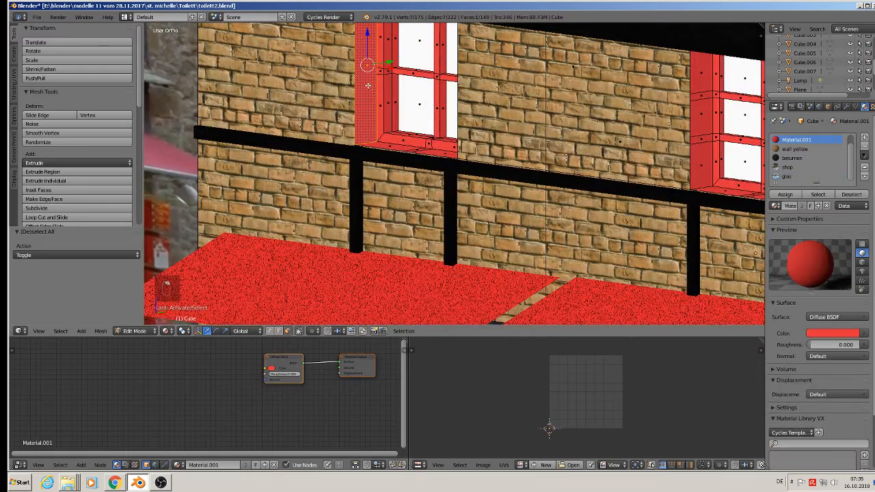
pyautogui.keyDown('shift'); pyautogui.rightClick(388, 144); pyautogui.keyUp('shift')
pyautogui.keyDown('shift'); pyautogui.rightClick(424, 152); pyautogui.keyUp('shift')
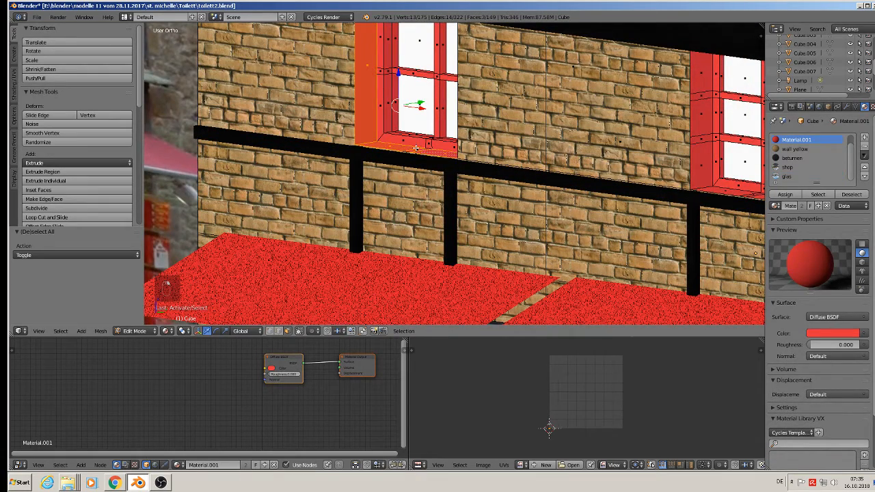
pyautogui.keyDown('alt'); pyautogui.rightClick(369, 141); pyautogui.keyUp('alt')
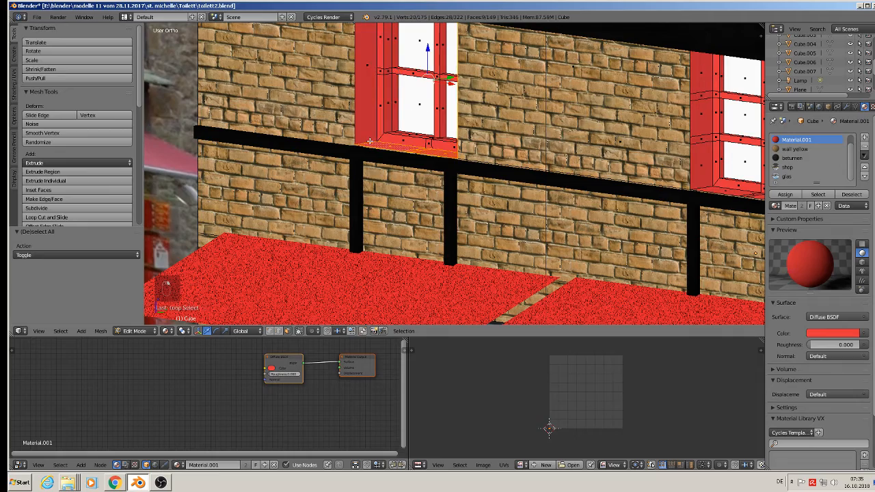
pyautogui.keyDown('shift'); pyautogui.rightClick(374, 92); pyautogui.keyUp('shift')
pyautogui.moveTo(382, 96); pyautogui.dragTo(228, 248, button='middle')
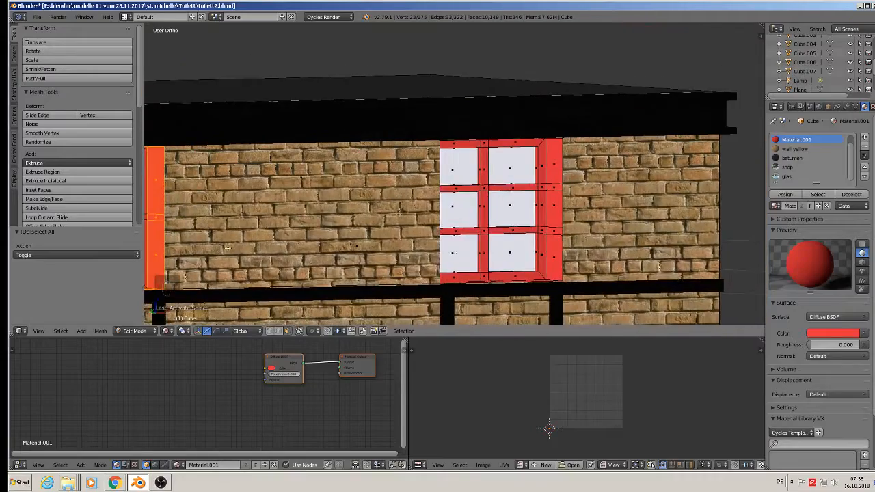
pyautogui.keyDown('alt'); pyautogui.keyDown('shift'); pyautogui.rightClick(556, 237); pyautogui.keyUp('shift'); pyautogui.keyUp('alt')
pyautogui.moveTo(554, 237); pyautogui.dragTo(405, 248, button='middle')
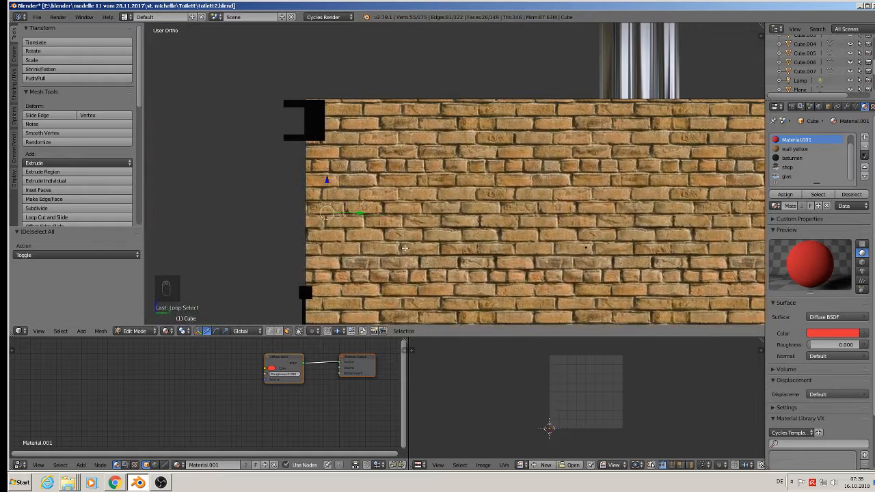
pyautogui.click(794, 148)
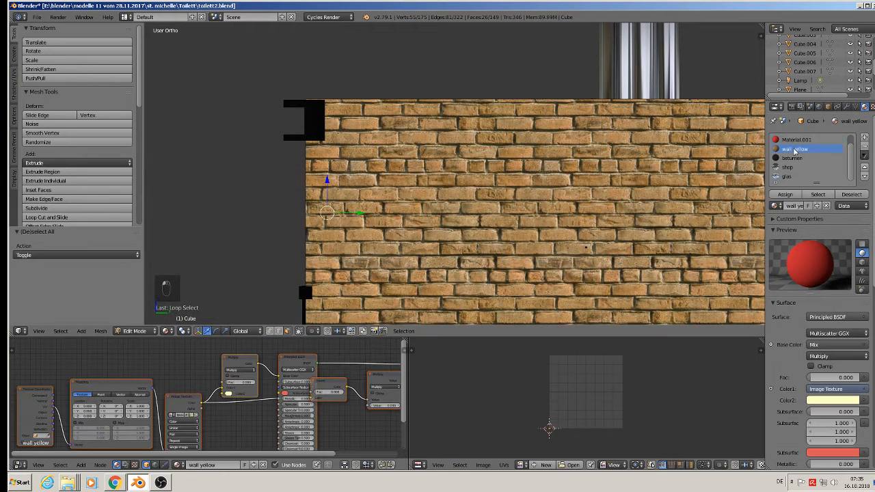
pyautogui.click(785, 194)
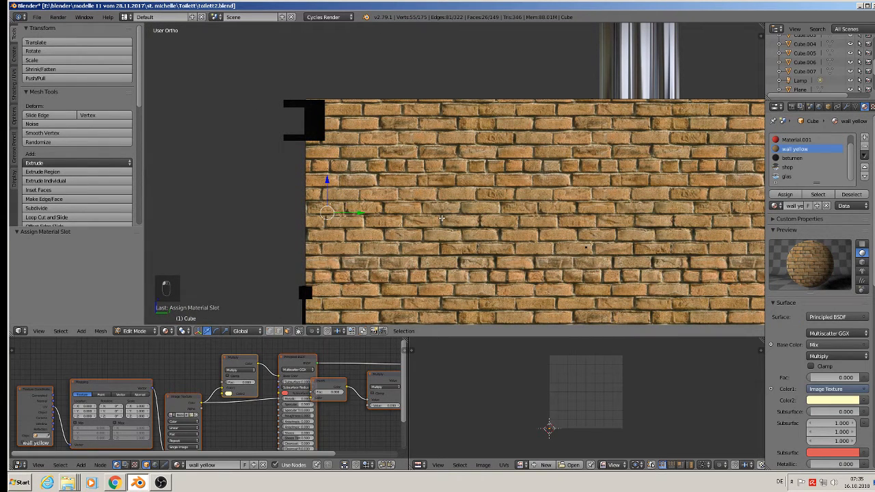
# Unwrap the window reveal faces using Smart UV Project with a 66° angle limit and scale their UVs by about 1.09.
pyautogui.press('u')
pyautogui.click(441, 145)
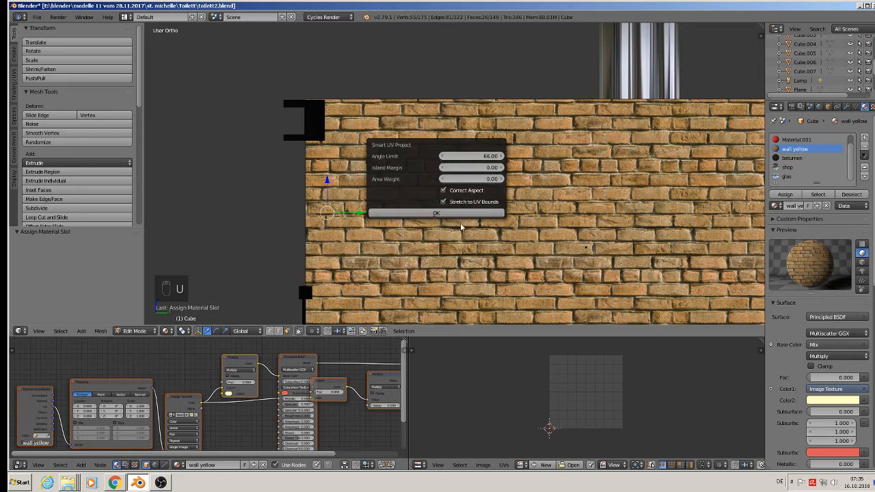
pyautogui.click(450, 215)
pyautogui.moveTo(357, 241); pyautogui.dragTo(476, 211, button='middle')
pyautogui.press('s')
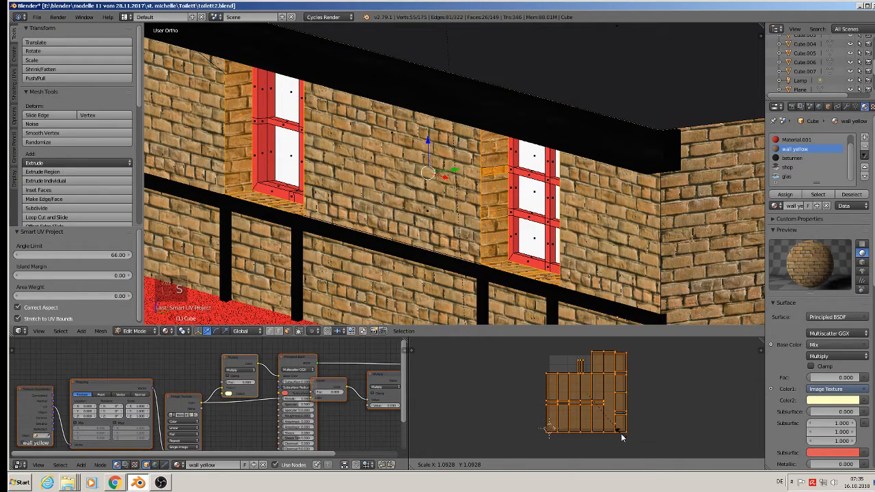
pyautogui.click(621, 438)
# Leave mesh editing and save the building's changes to toilett2.blend.
pyautogui.press('Tab')
pyautogui.moveTo(489, 299); pyautogui.dragTo(445, 186, button='middle')
pyautogui.scroll(-3, 553, 284)
pyautogui.press('a')
pyautogui.press('a')
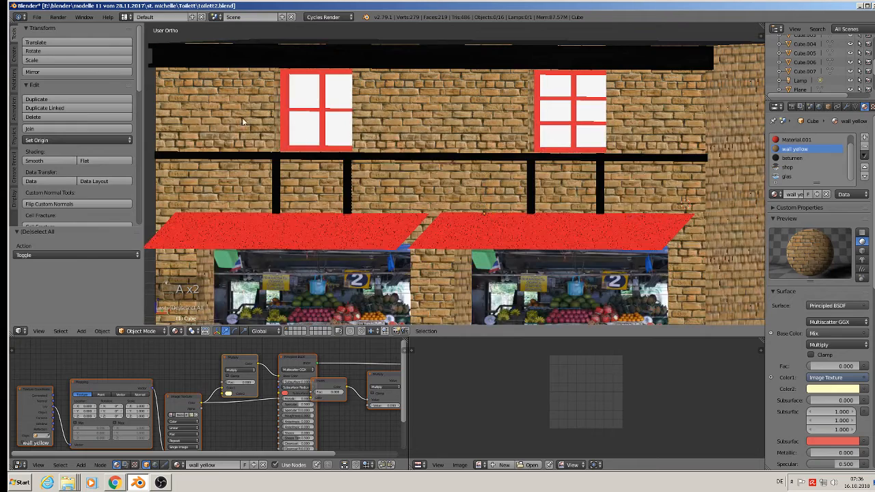
pyautogui.click(37, 16)
pyautogui.click(61, 93)
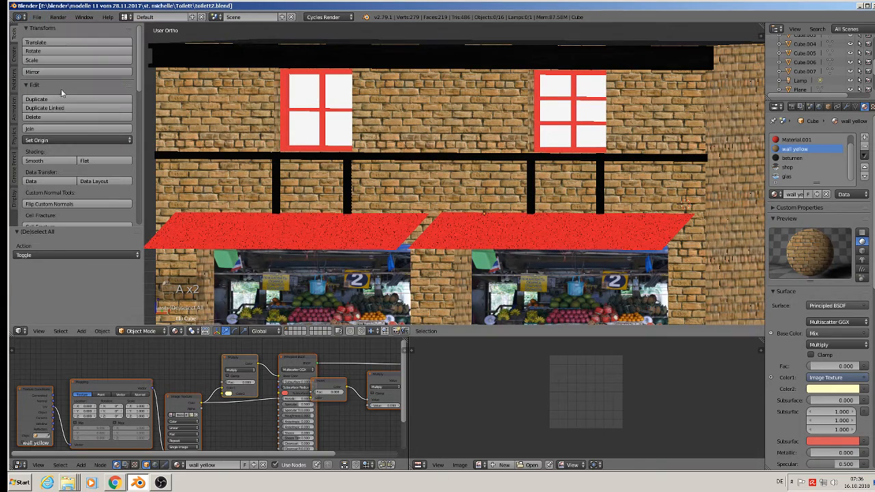
# Rename the building's red window-frame material Material.001 as wood.
pyautogui.scroll(-3, 387, 133)
pyautogui.scroll(2, 546, 149)
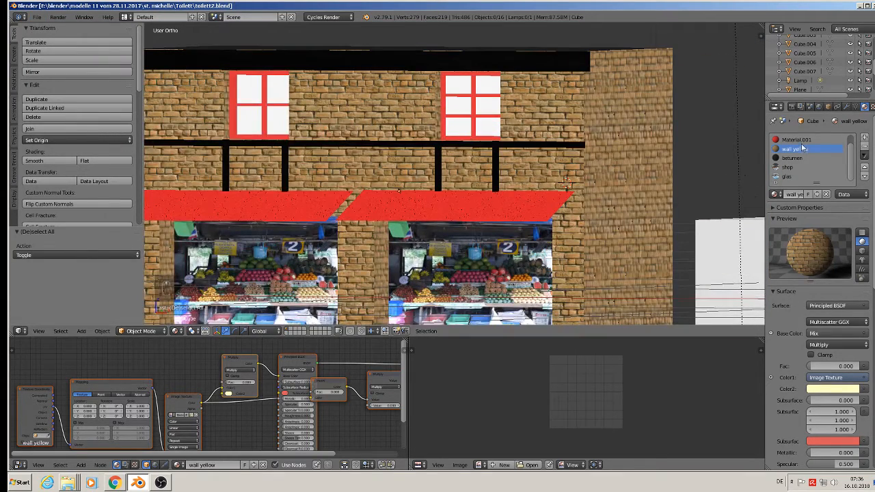
pyautogui.click(798, 139)
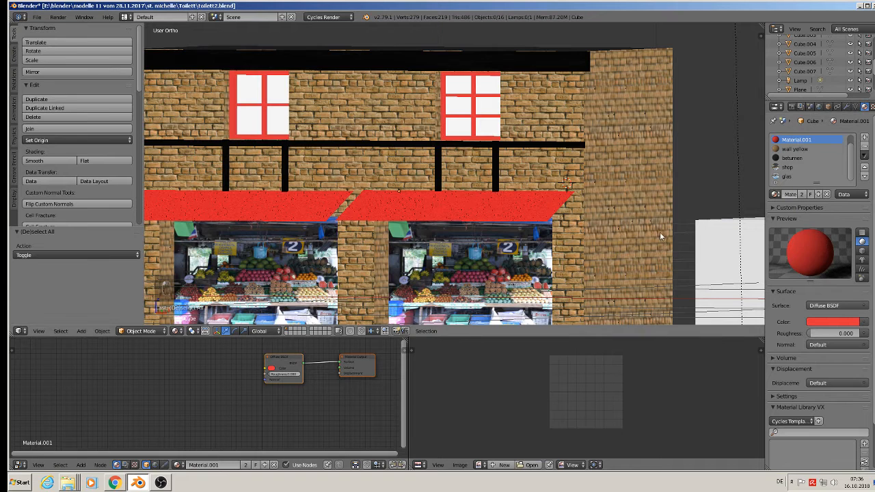
pyautogui.click(790, 194)
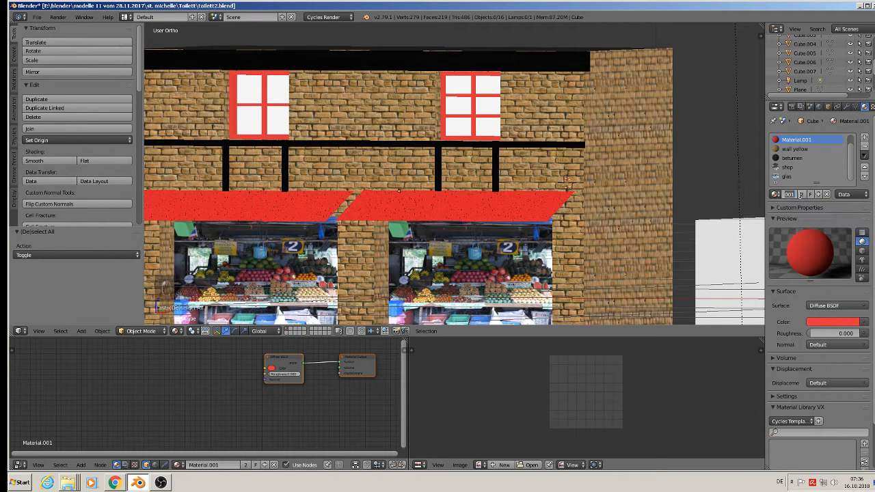
pyautogui.write('wood')
pyautogui.press('Return')
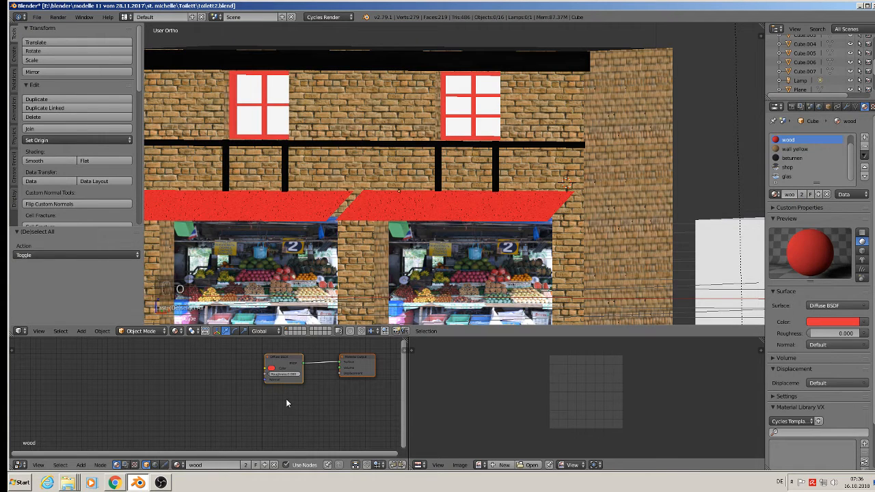
# Replace the wood material's nodes with the copied brick setup, removing the Multiply node and linking the Image Texture's Color directly to Base Color.
pyautogui.press('x')
pyautogui.hotkey('ctrl', 'v')
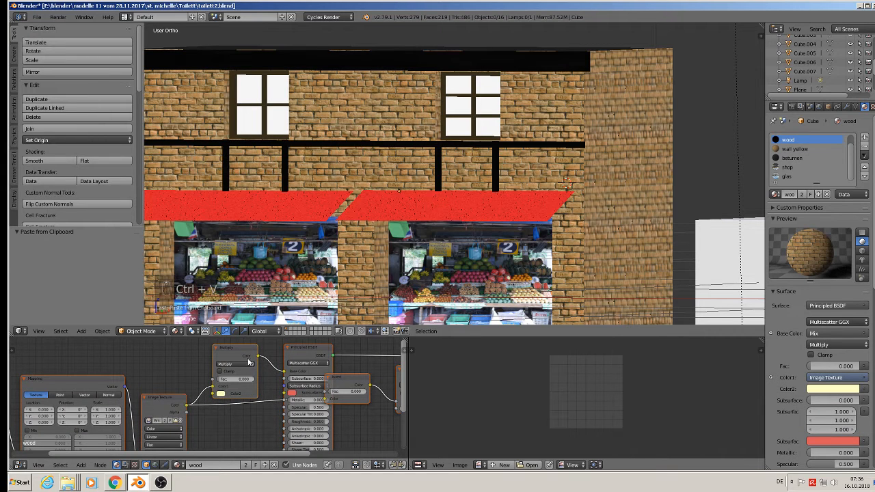
pyautogui.click(227, 372)
pyautogui.press('x')
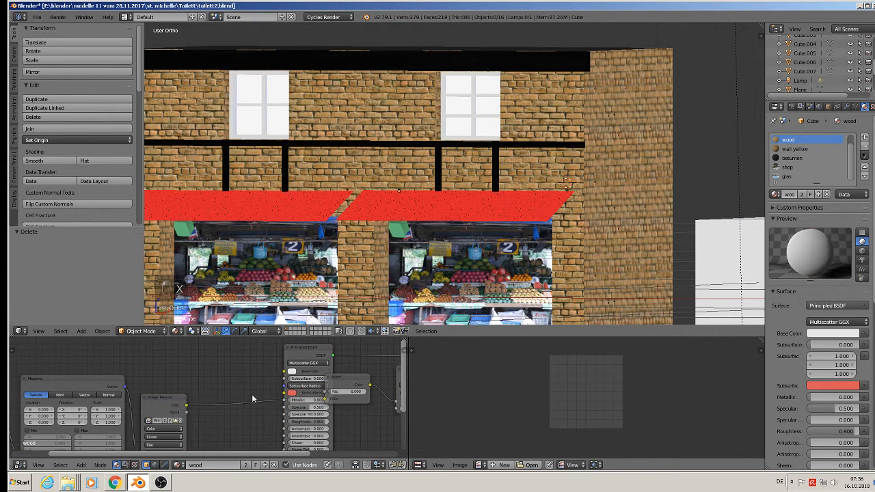
pyautogui.moveTo(186, 405); pyautogui.dragTo(290, 372)
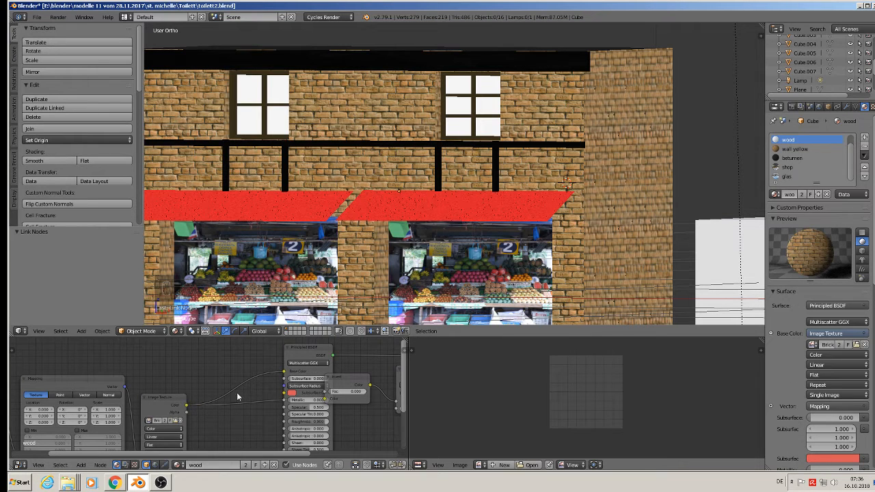
# Load pixplant-ao.tif-diffuse.png from the textur folder into the wood material's Image Texture node.
pyautogui.scroll(3, 237, 397)
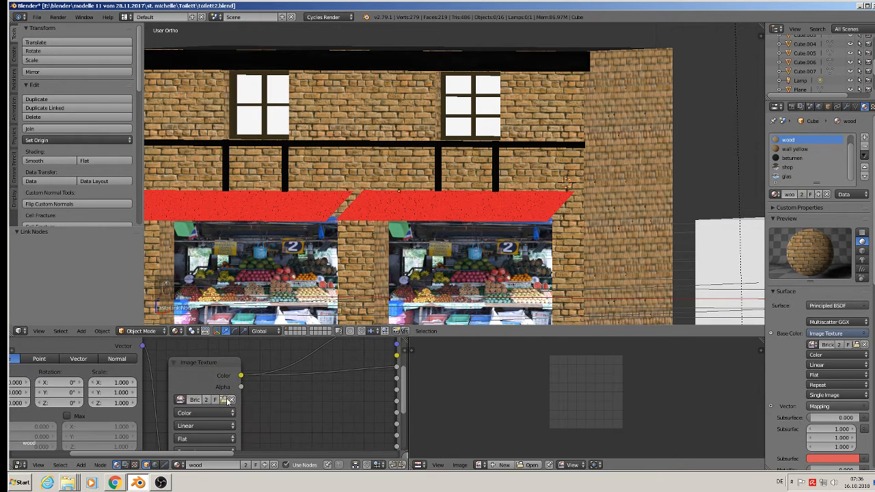
pyautogui.click(226, 399)
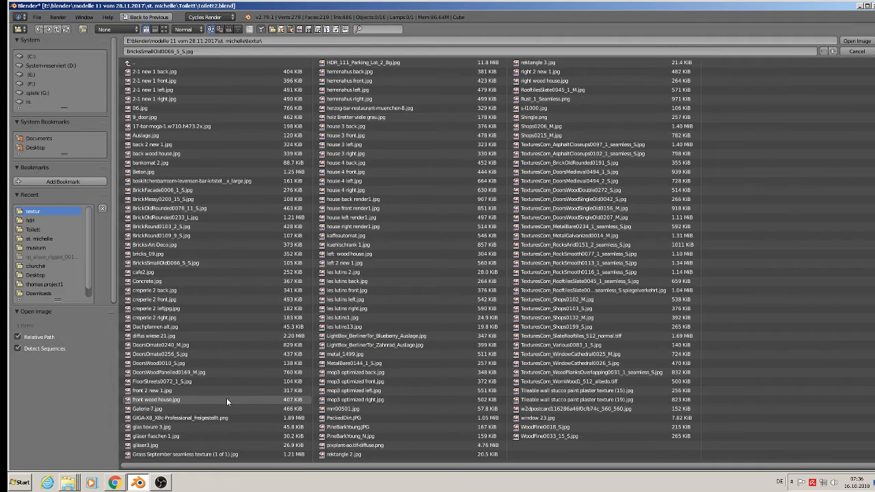
pyautogui.click(164, 30)
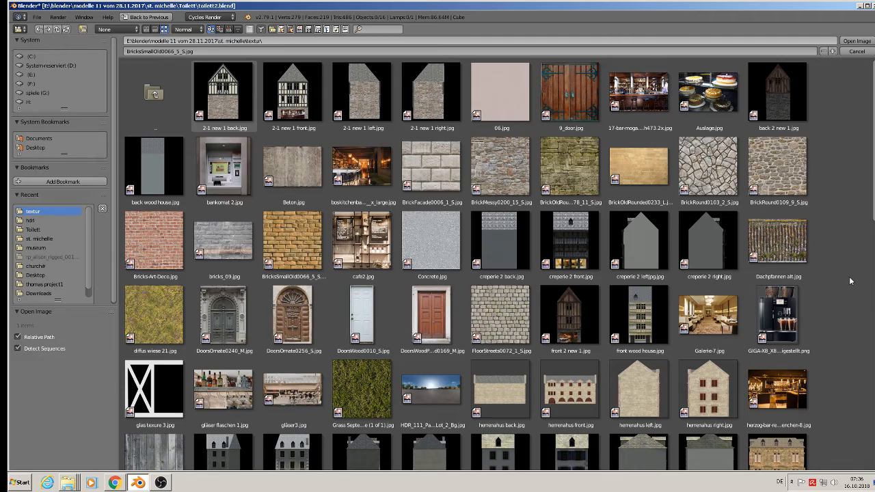
pyautogui.scroll(-5, 851, 284)
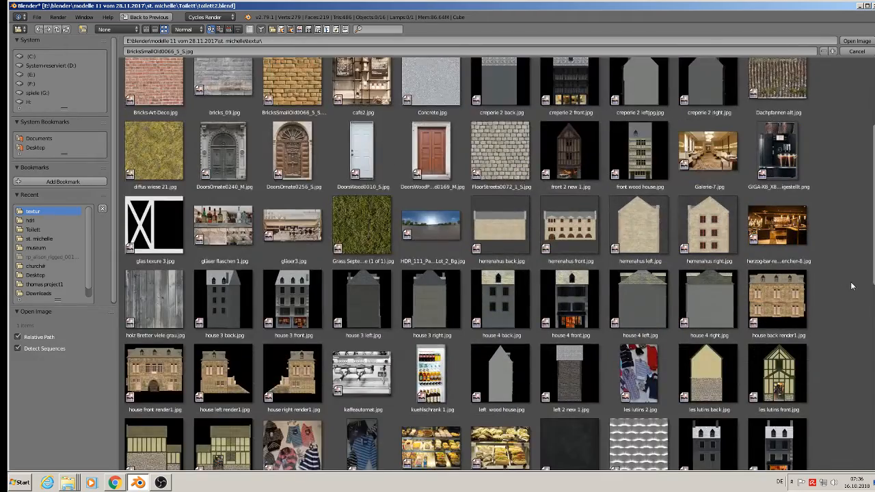
pyautogui.scroll(-5, 852, 286)
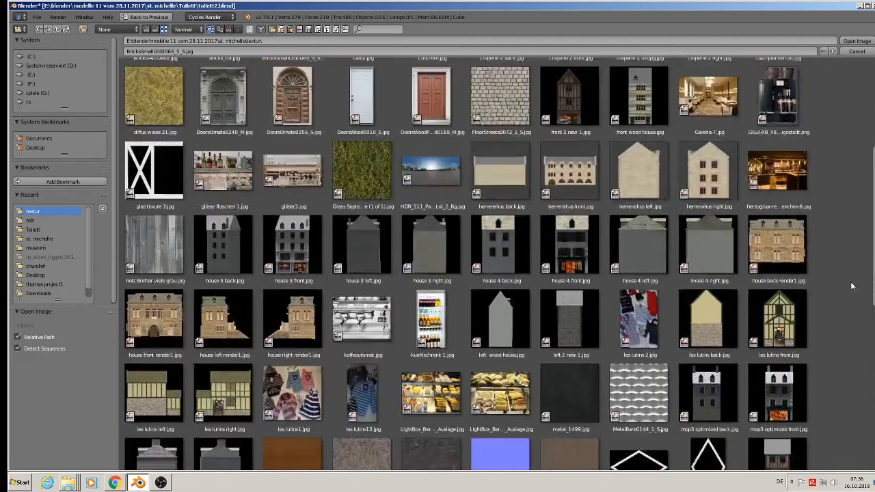
pyautogui.scroll(-2, 847, 309)
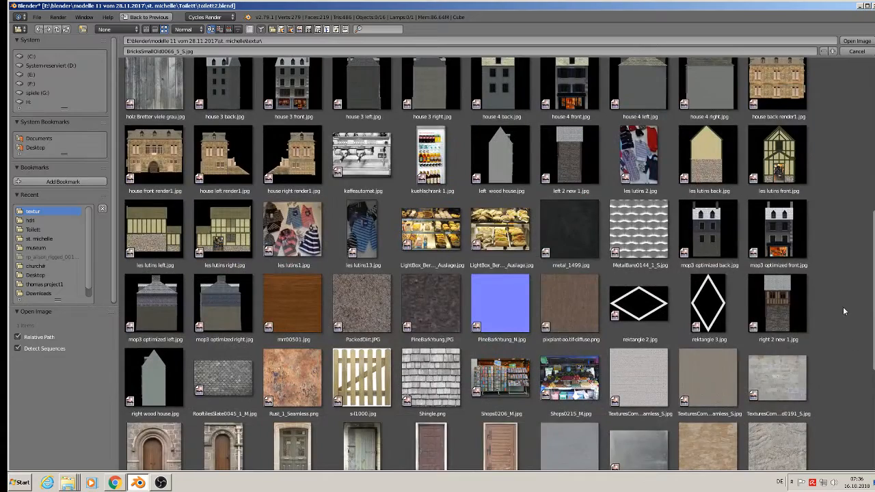
pyautogui.doubleClick(582, 310)
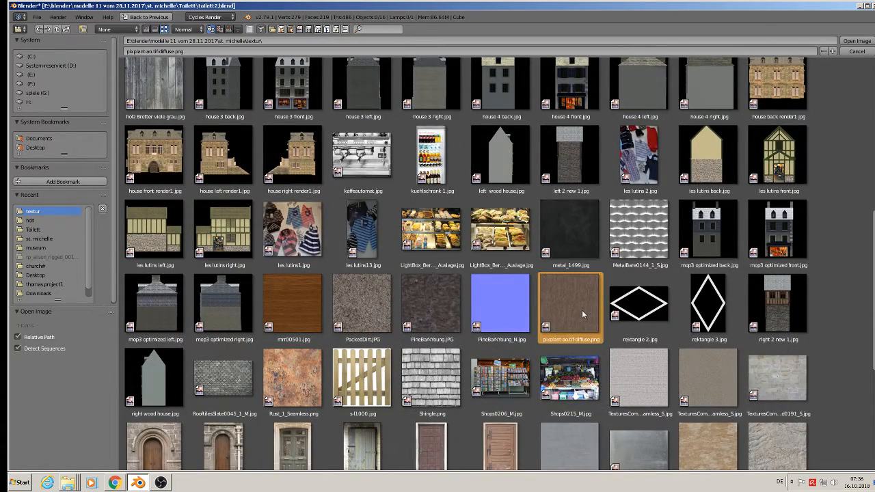
# Select all faces carrying the wood material and unwrap them using Smart UV Project with a 66° angle limit.
pyautogui.scroll(3, 475, 125)
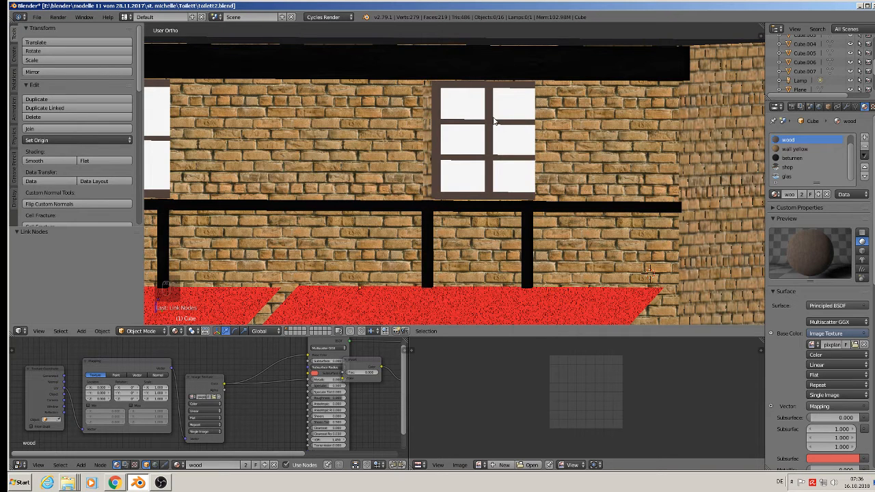
pyautogui.press('Tab')
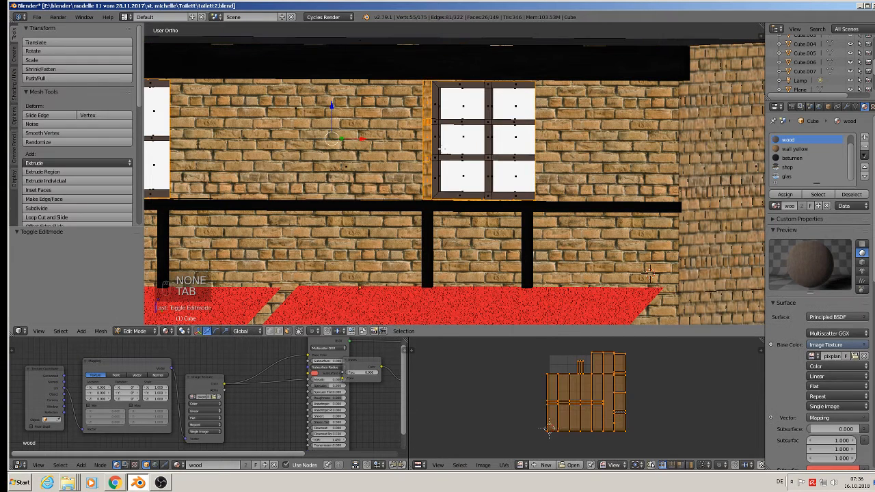
pyautogui.press('a')
pyautogui.press('a')
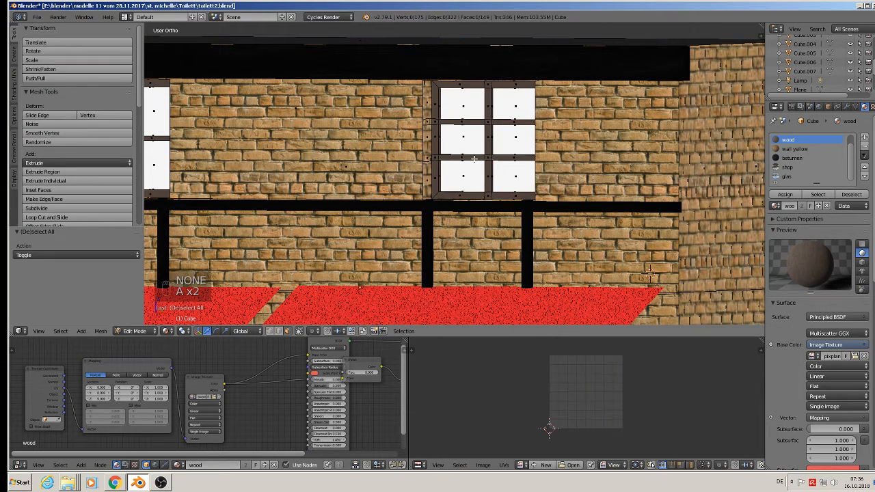
pyautogui.click(818, 195)
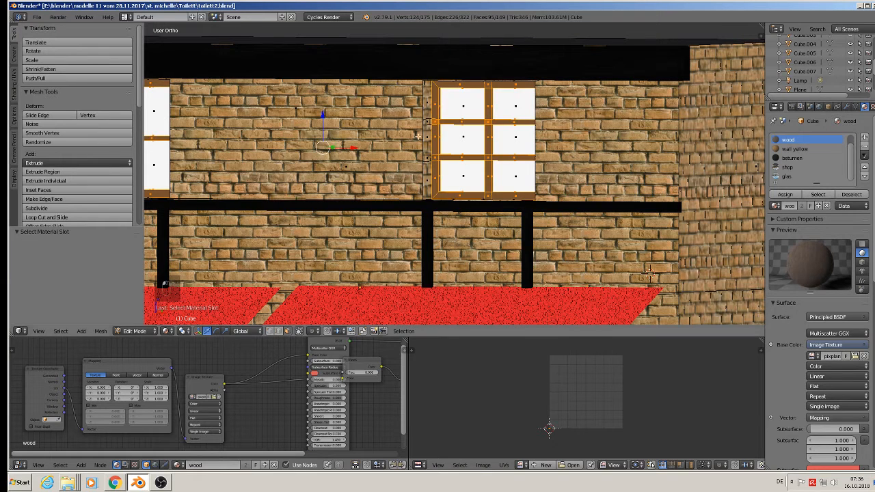
pyautogui.press('u')
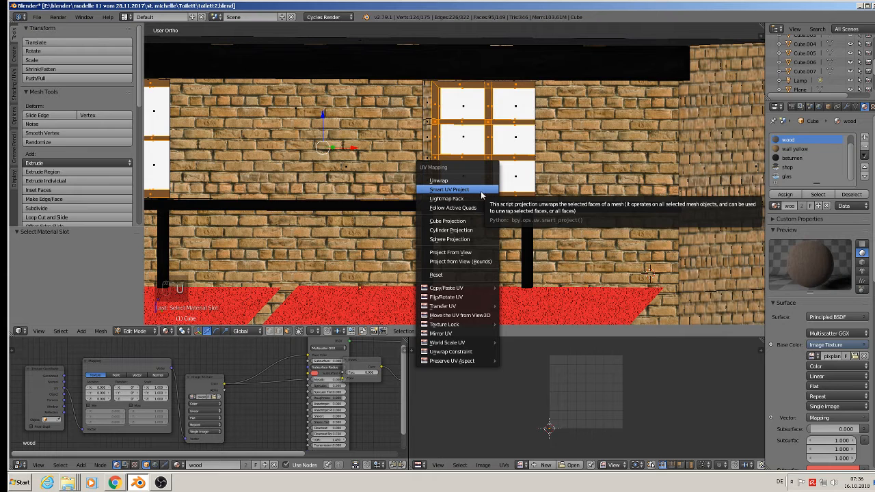
pyautogui.click(481, 190)
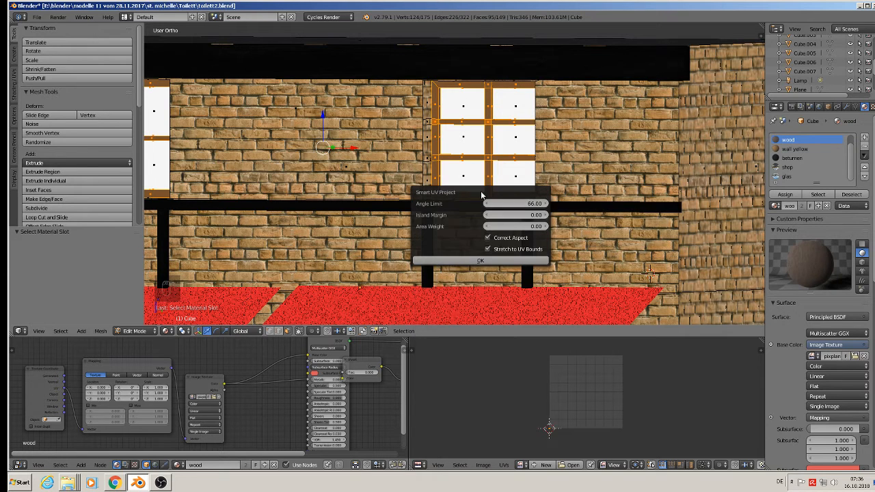
pyautogui.click(522, 259)
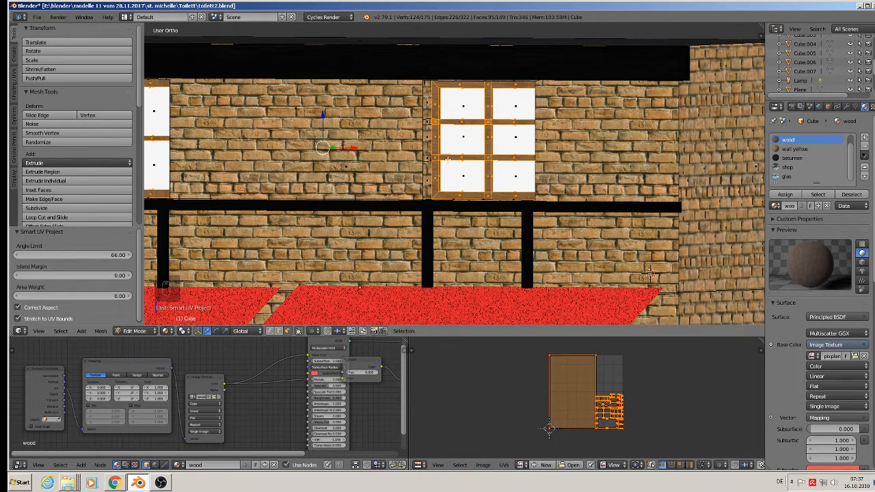
# Rotate the wood faces' UV layout 90° clockwise and return to Object Mode.
pyautogui.scroll(3, 466, 140)
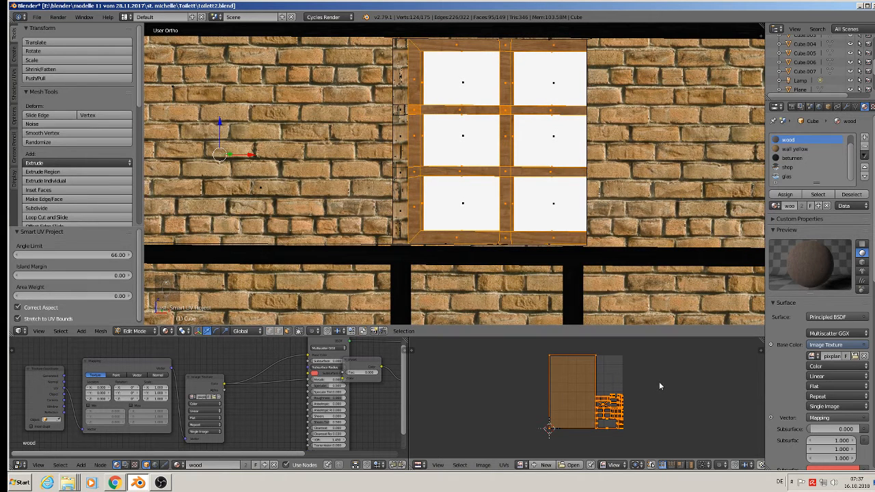
pyautogui.press('r')
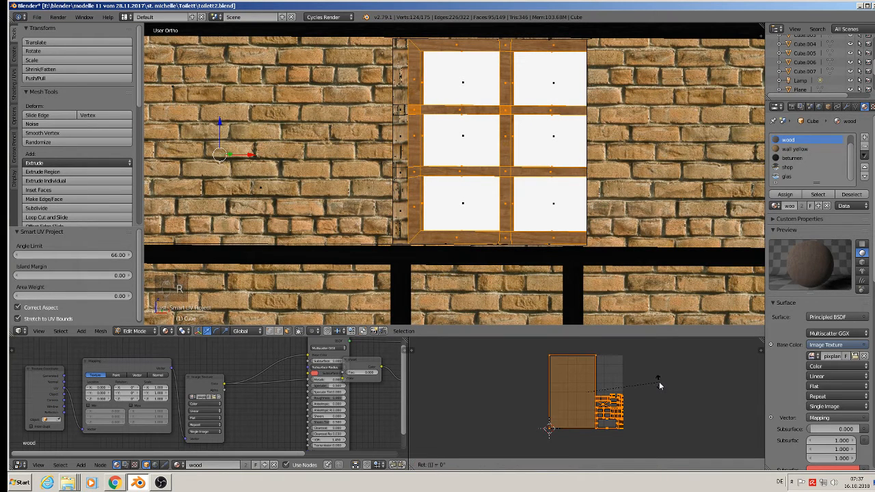
pyautogui.press('KP_Enter')
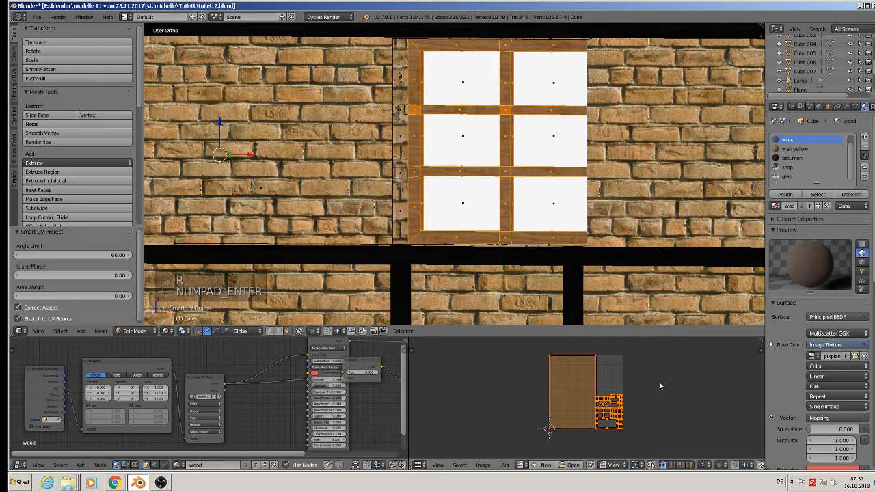
pyautogui.press('r')
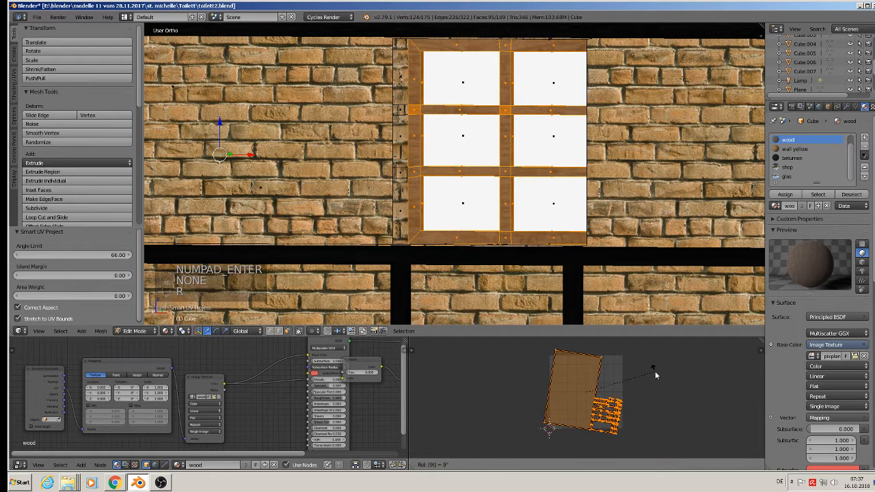
pyautogui.press('a')
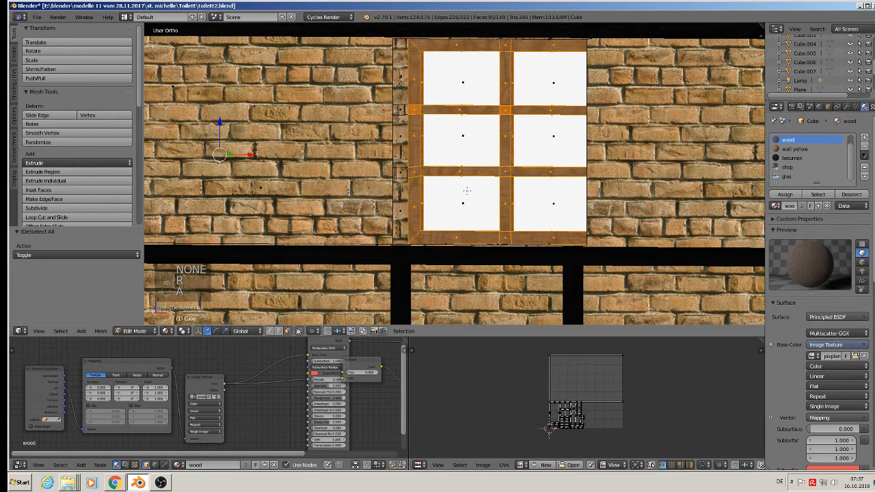
pyautogui.press('Tab')
# Move the white block object beside the shop building to the second layer.
pyautogui.scroll(-5, 492, 140)
pyautogui.scroll(-3, 492, 140)
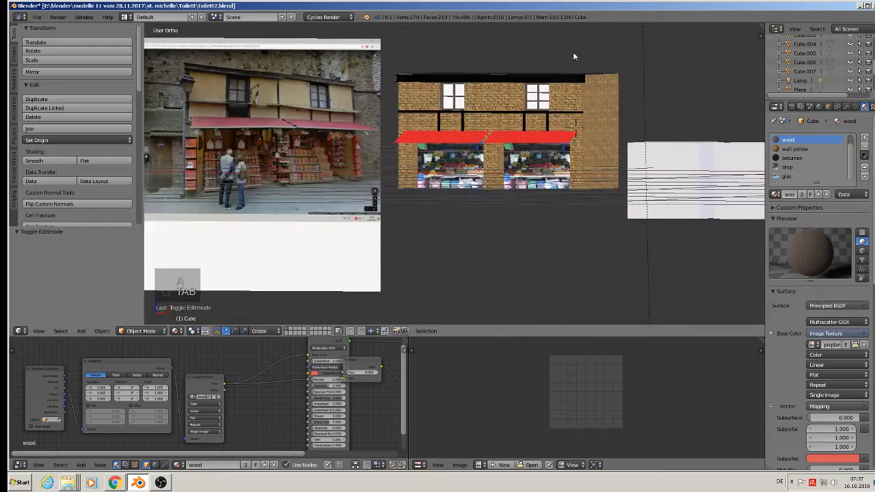
pyautogui.moveTo(491, 138); pyautogui.dragTo(520, 155, button='middle')
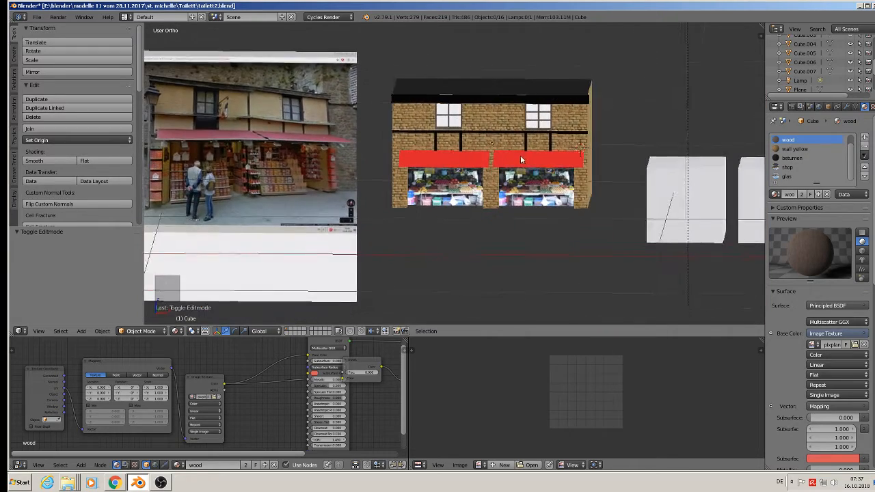
pyautogui.rightClick(654, 177)
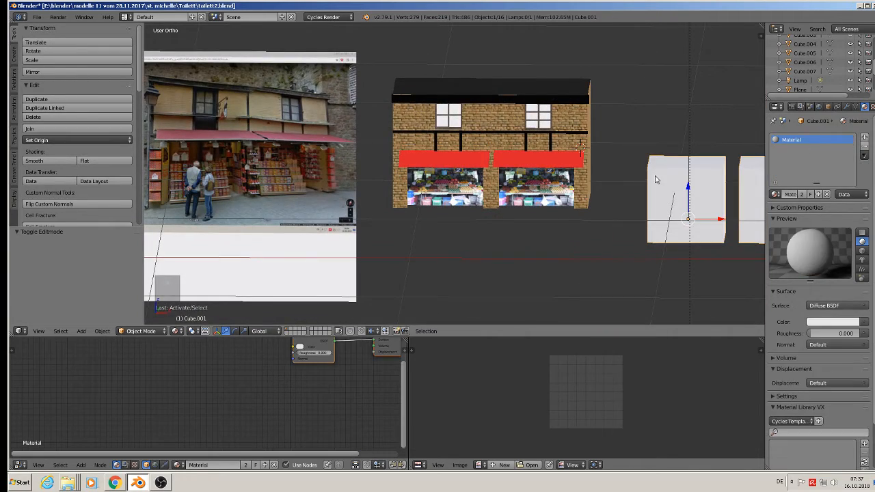
pyautogui.press('m')
pyautogui.click(728, 194)
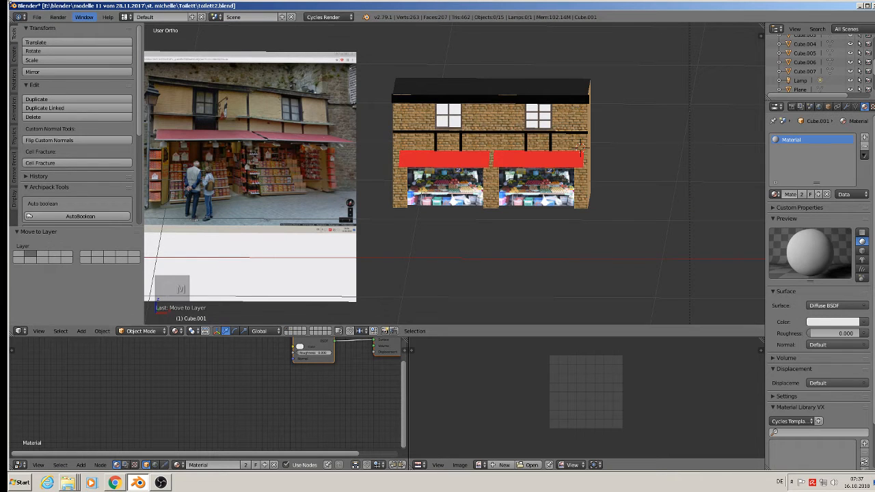
# Save the scene as a new file named toilett3.blend in the Toilett folder.
pyautogui.click(37, 17)
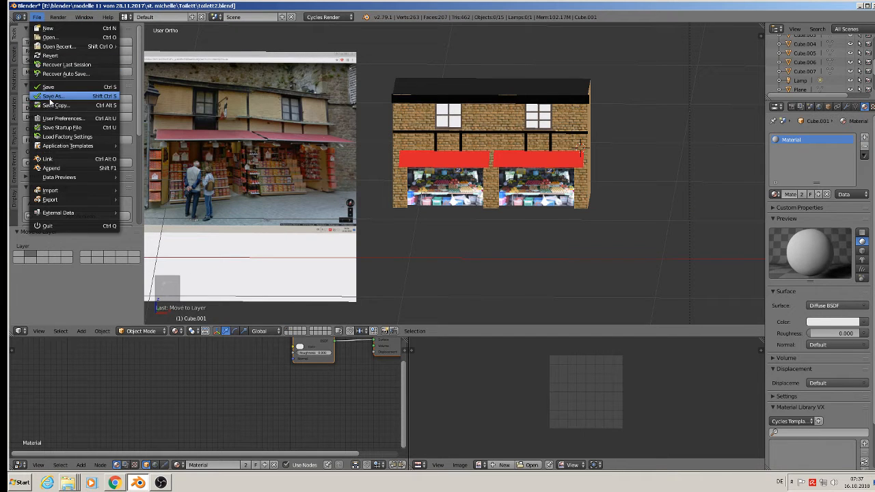
pyautogui.click(52, 96)
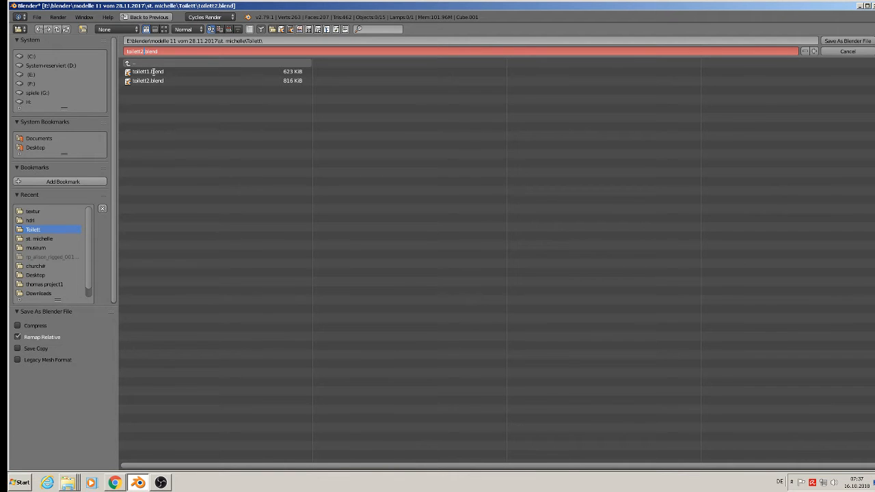
pyautogui.click(847, 41)
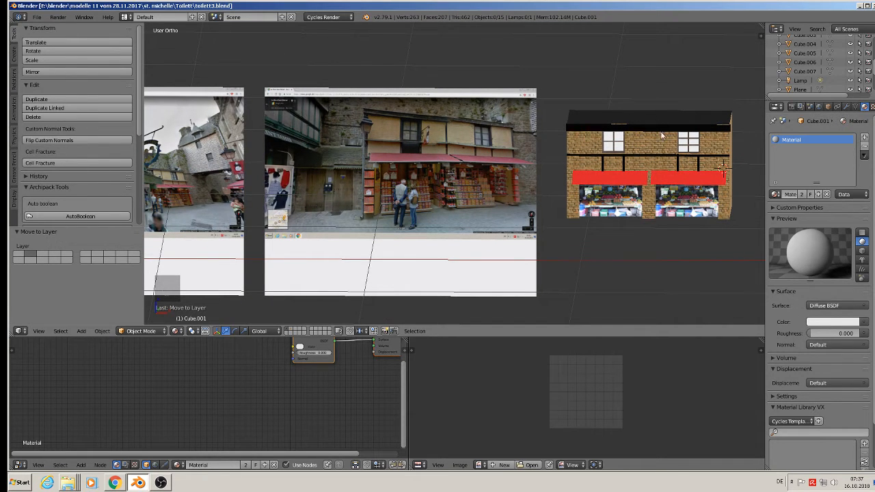
# Examine the two wooden toilet doors and their tiled canopy beside the shop in the reference photo.
pyautogui.scroll(-3, 618, 236)
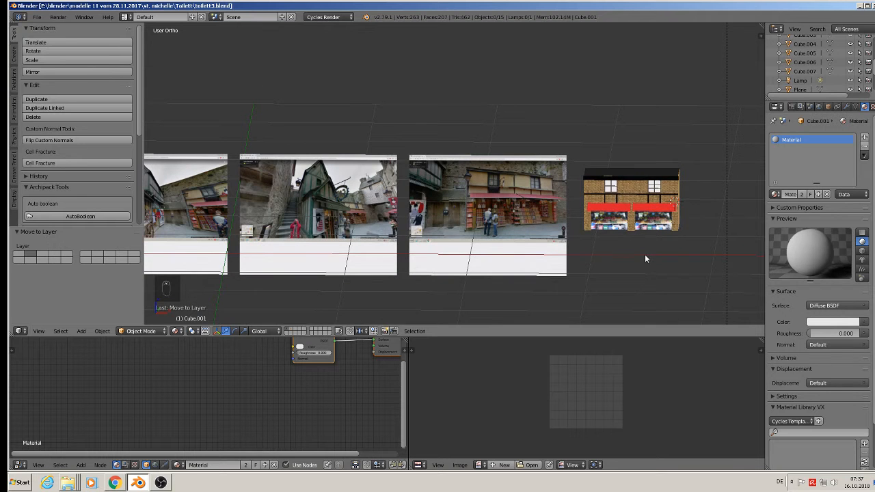
pyautogui.scroll(4, 650, 247)
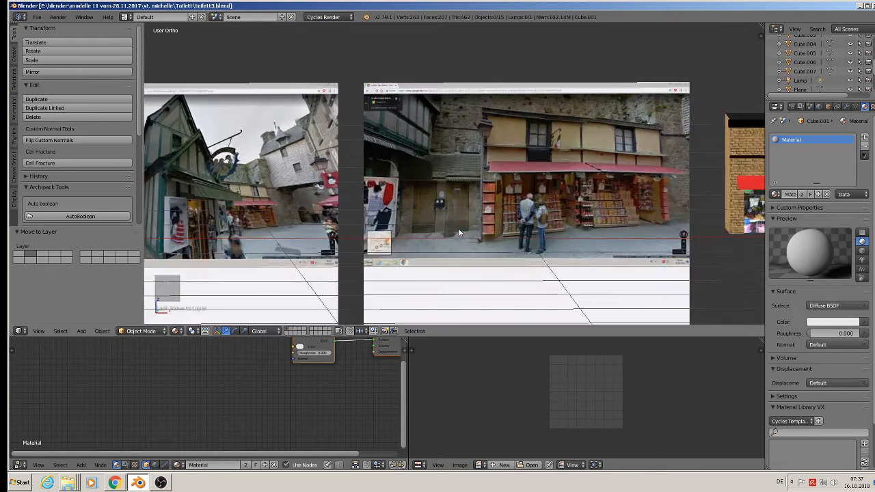
pyautogui.scroll(2, 459, 233)
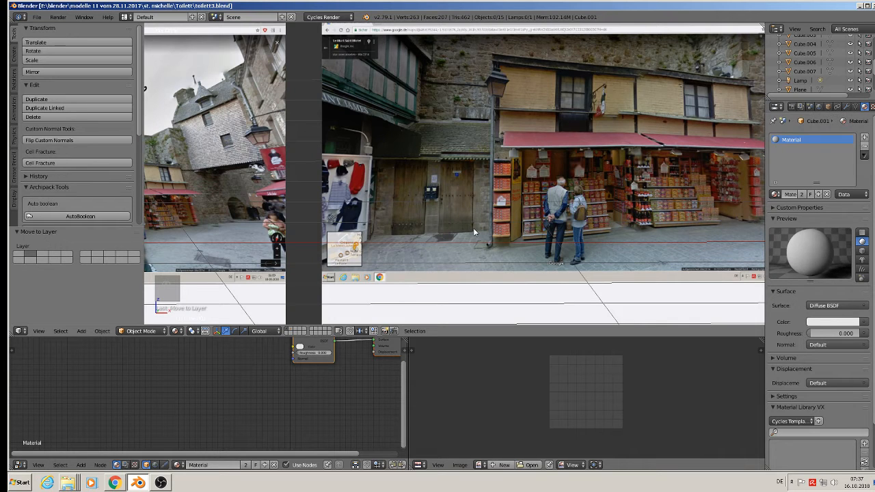
pyautogui.scroll(4, 433, 222)
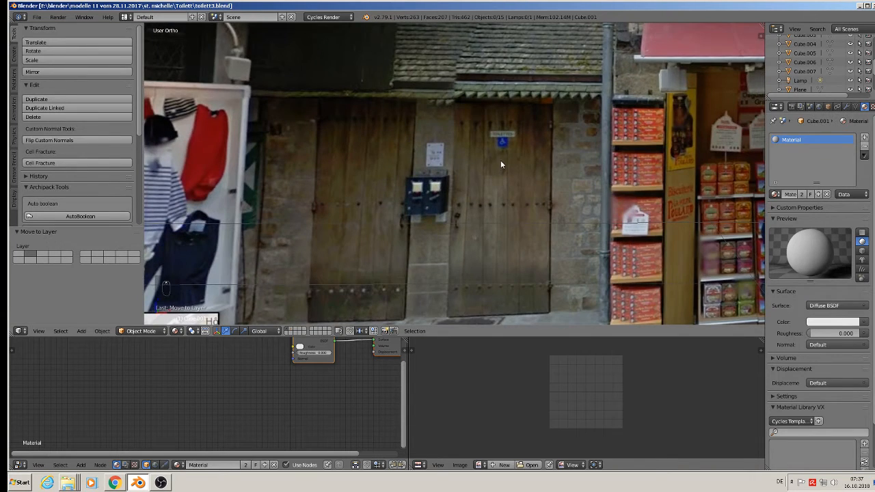
pyautogui.scroll(3, 501, 161)
pyautogui.scroll(-6, 383, 171)
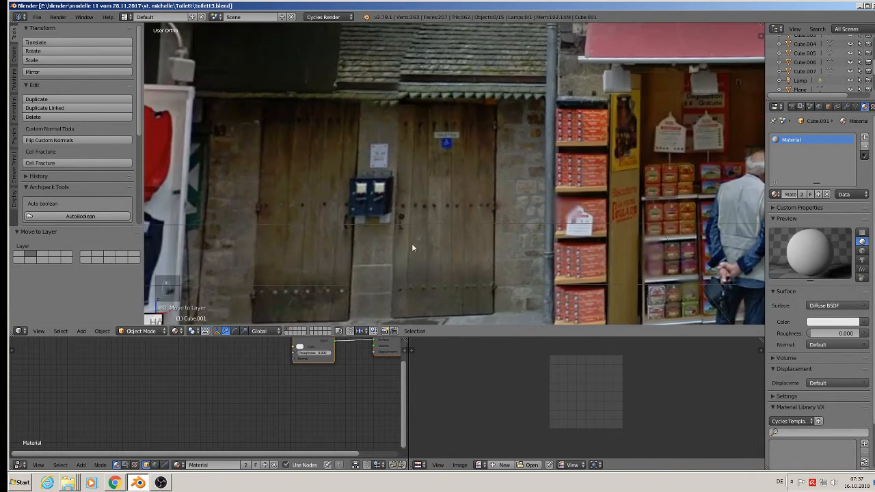
pyautogui.moveTo(468, 263); pyautogui.dragTo(460, 187, button='middle')
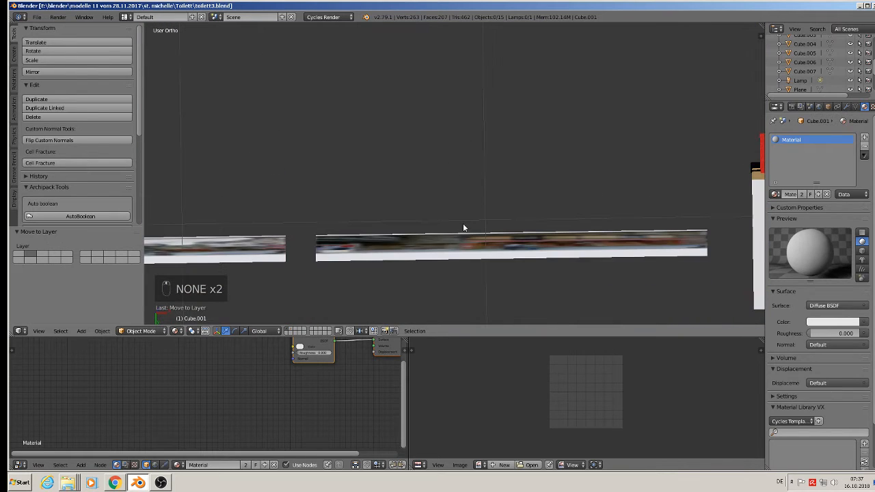
# In front view, add a cube below the photo's wooden doors, scaled to 0.194 overall and to 0.655 along Z.
pyautogui.press('KP_1')
pyautogui.keyDown('shift'); pyautogui.moveTo(474, 230); pyautogui.dragTo(441, 176, button='middle'); pyautogui.keyUp('shift')
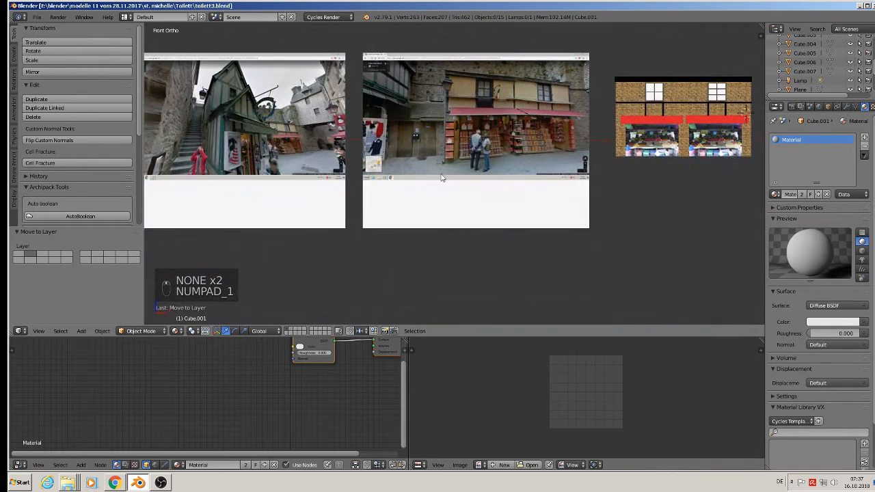
pyautogui.click(419, 188)
pyautogui.click(81, 332)
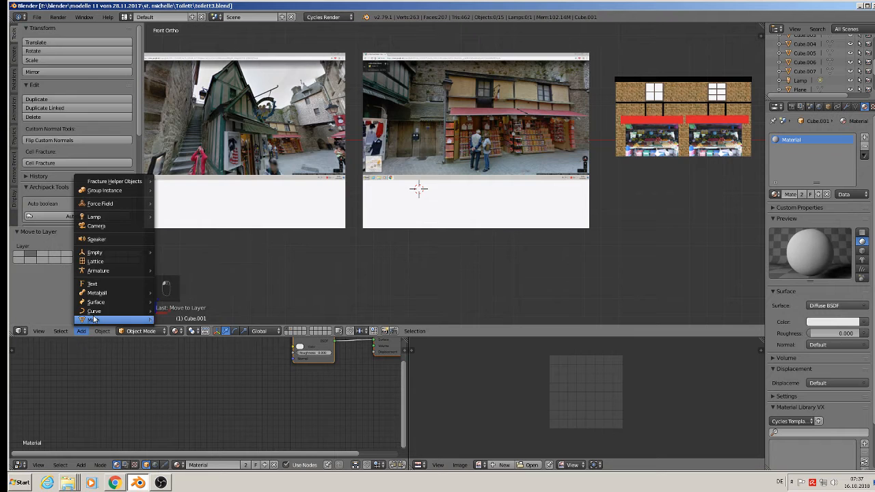
pyautogui.moveTo(95, 320)
pyautogui.click(163, 118)
pyautogui.press('s')
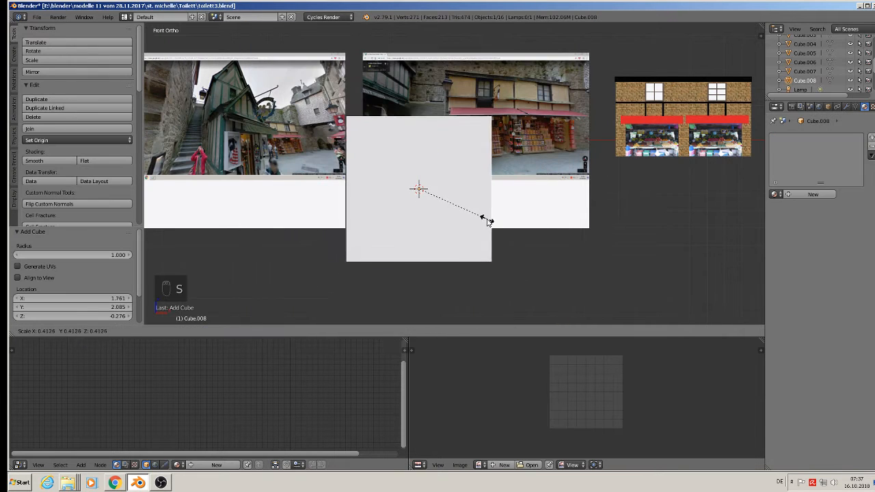
pyautogui.click(455, 206)
pyautogui.press('s')
pyautogui.press('z')
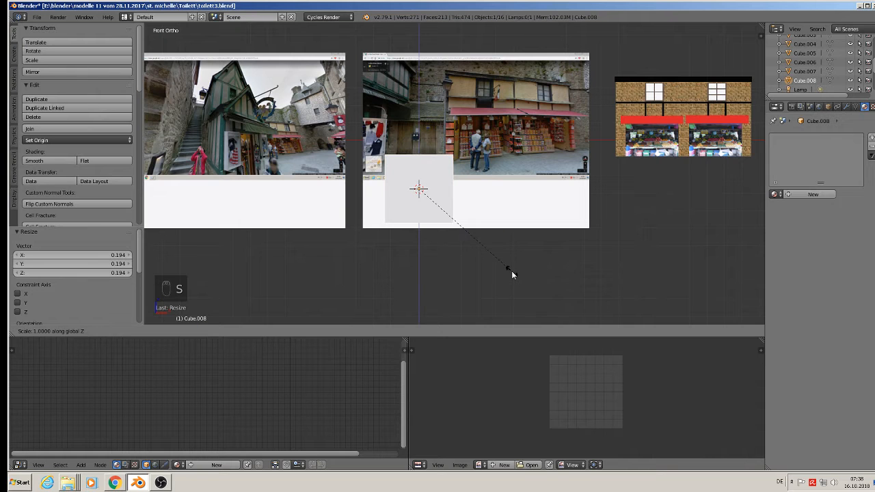
pyautogui.click(480, 242)
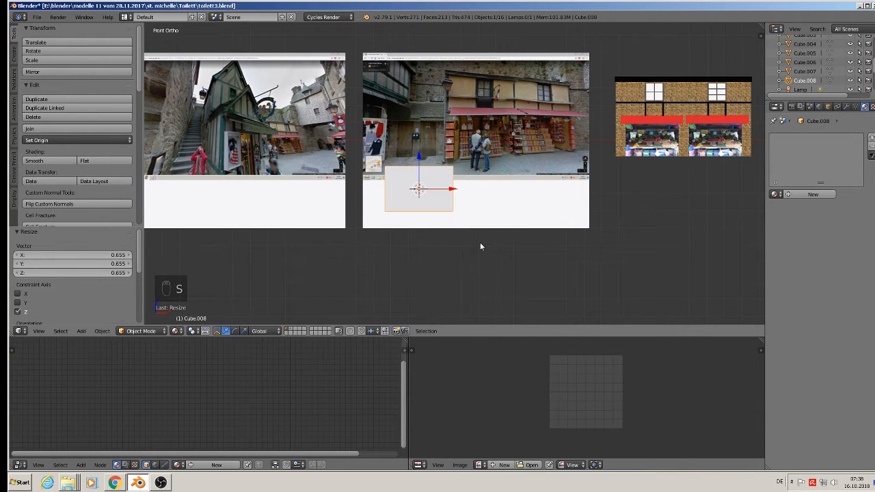
# Move the new cube -0.320 along Y in front of the photo and scale it to 0.613 along Y.
pyautogui.scroll(5, 448, 184)
pyautogui.scroll(-4, 462, 194)
pyautogui.moveTo(457, 196); pyautogui.dragTo(495, 237, button='middle')
pyautogui.press('g')
pyautogui.press('y')
pyautogui.click(423, 205)
pyautogui.press('s')
pyautogui.press('y')
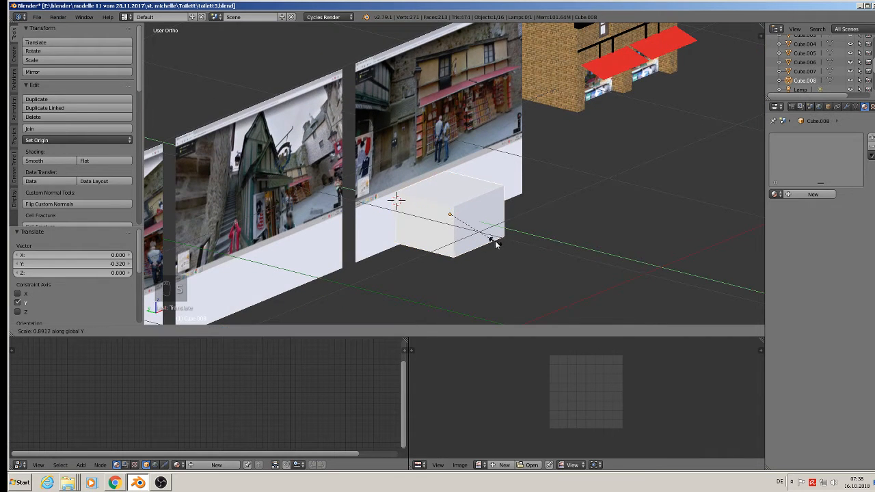
pyautogui.click(482, 234)
pyautogui.scroll(4, 448, 198)
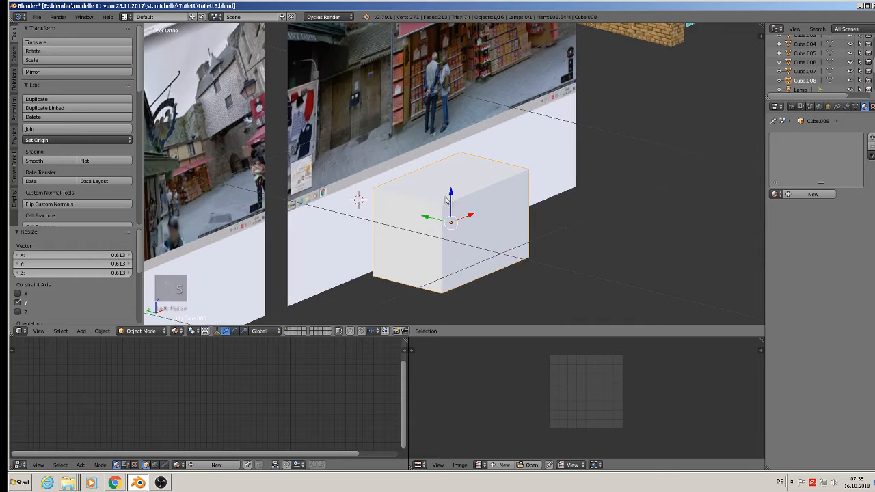
# Raise the block's rear top edge in Edit Mode to form a sloping roof, and return to Object Mode.
pyautogui.press('Tab')
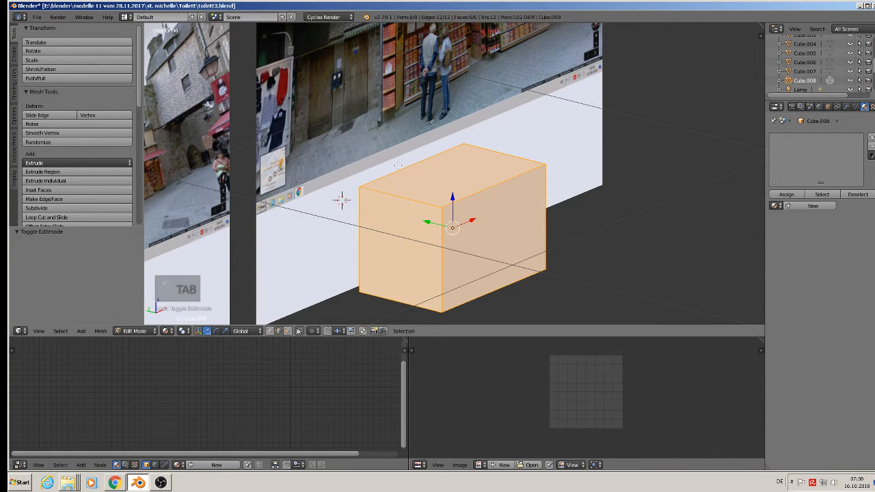
pyautogui.rightClick(398, 169)
pyautogui.moveTo(412, 135); pyautogui.dragTo(417, 93)
pyautogui.scroll(-1, 418, 174)
pyautogui.keyDown('shift'); pyautogui.moveTo(457, 223); pyautogui.dragTo(423, 228, button='middle'); pyautogui.keyUp('shift')
pyautogui.press('Tab')
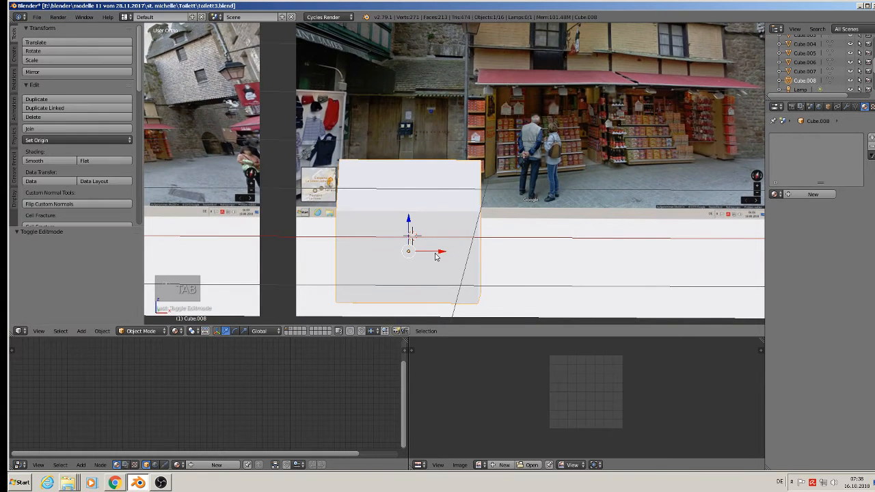
# Move the sloped block 0.359 along X to uncover the wooden doors, and return to front view.
pyautogui.moveTo(444, 252); pyautogui.dragTo(568, 240)
pyautogui.press('KP_1')
pyautogui.press('KP_1')
pyautogui.press('KP_1')
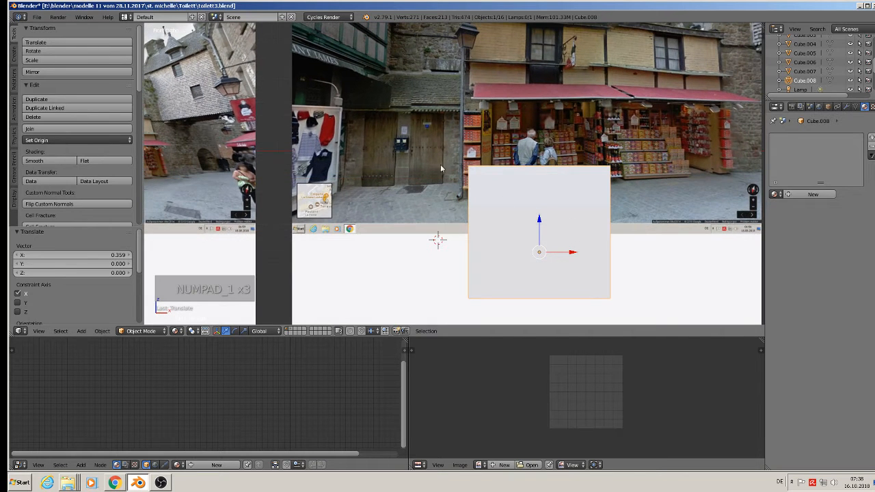
# Deselect everything and add a small cube on the photo's left wooden door, scaled by a factor of -0.039.
pyautogui.press('a')
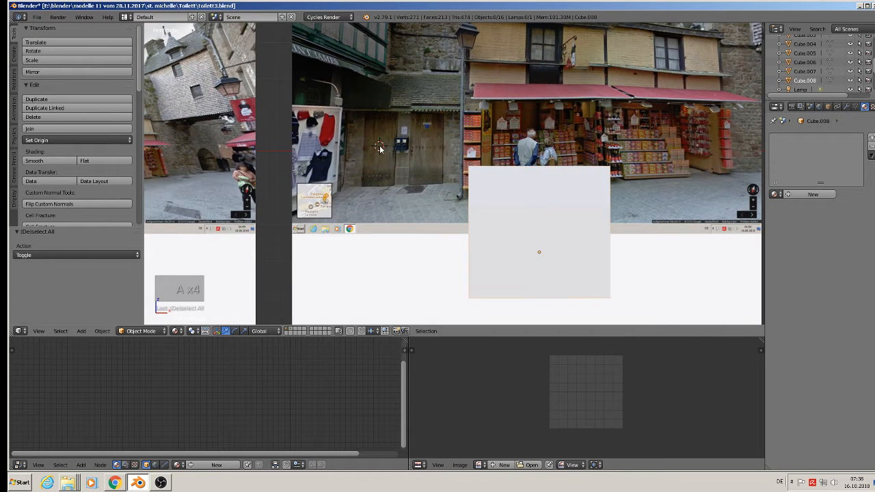
pyautogui.click(81, 330)
pyautogui.moveTo(105, 318)
pyautogui.click(194, 113)
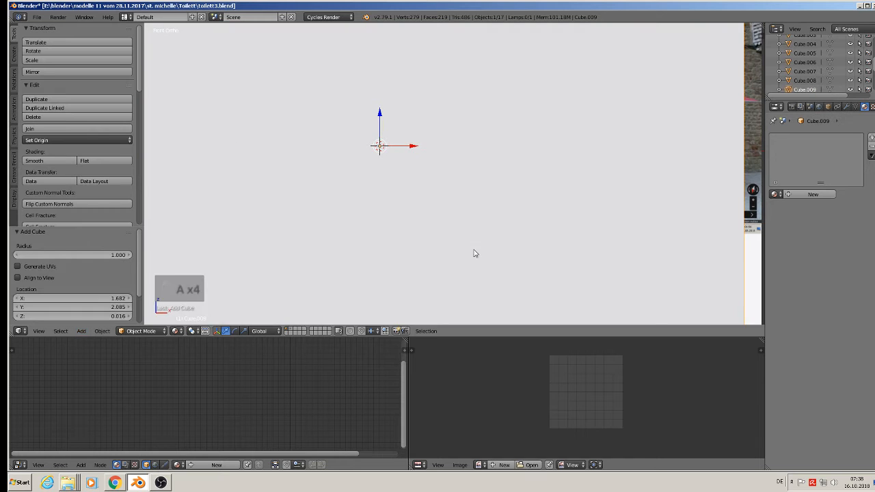
pyautogui.press('s')
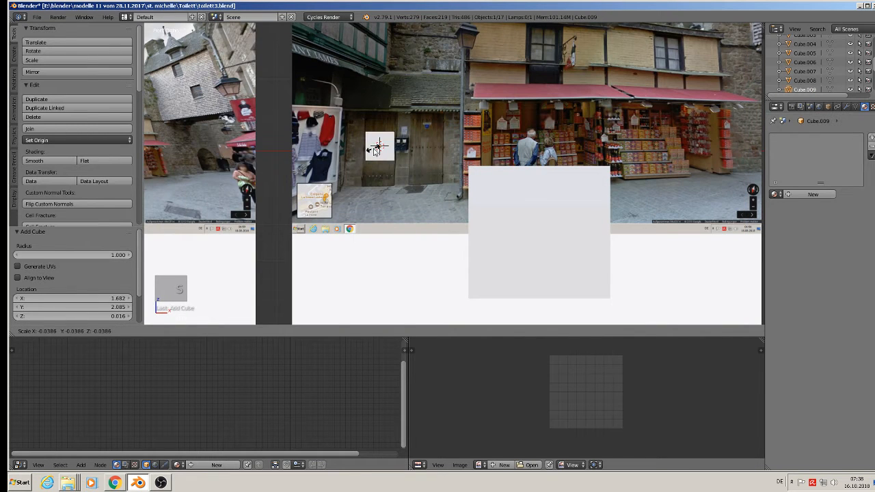
pyautogui.click(375, 149)
pyautogui.press('z')
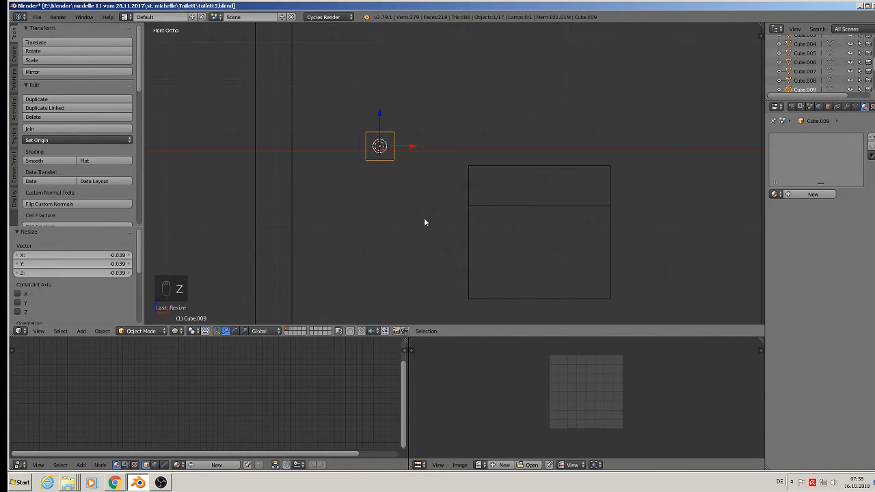
pyautogui.click(179, 330)
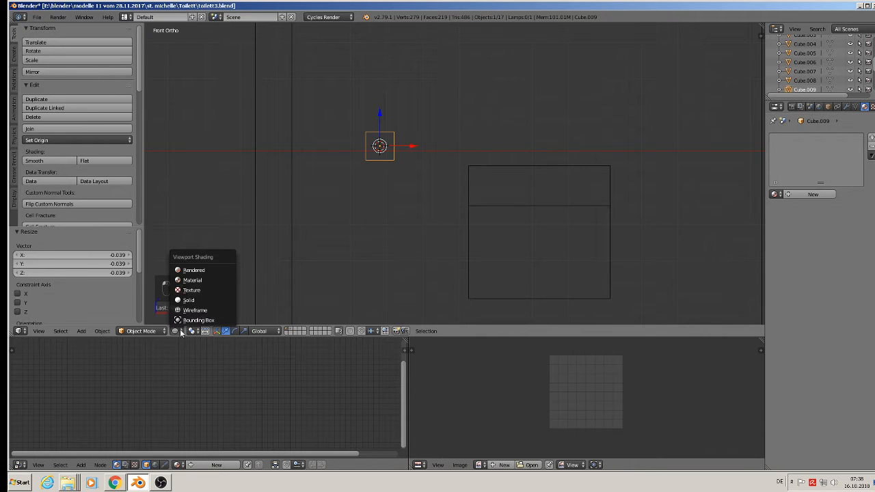
pyautogui.click(197, 289)
# Fit the small cube to the left door: scale Z by 2.514, overall by about 1.11, Z by 0.877, and move it -0.011 along Z.
pyautogui.press('s')
pyautogui.press('z')
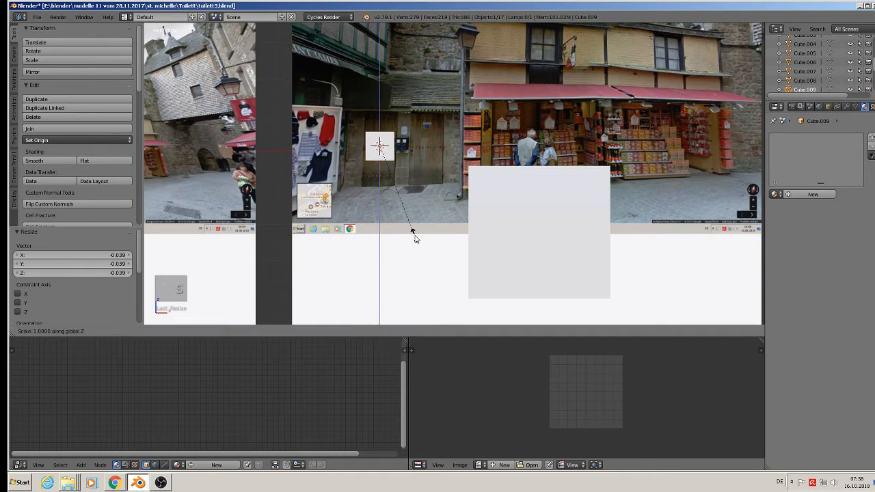
pyautogui.click(415, 86)
pyautogui.press('s')
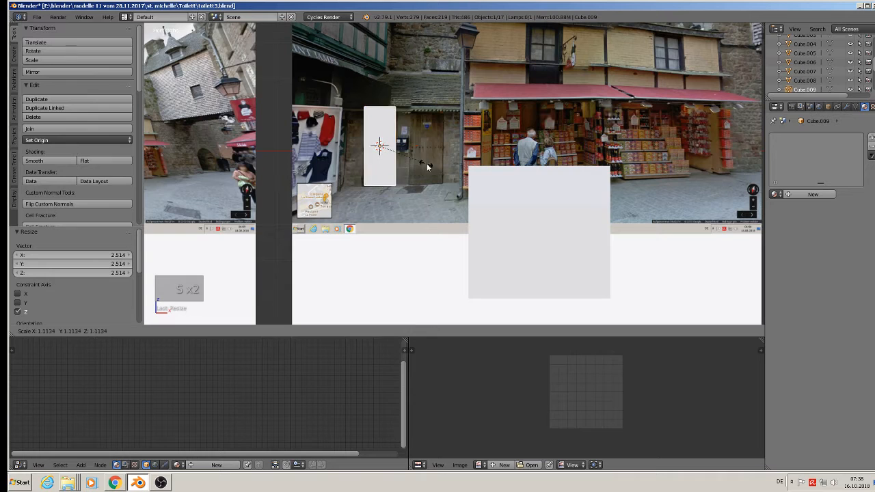
pyautogui.click(426, 161)
pyautogui.press('s')
pyautogui.press('z')
pyautogui.click(419, 194)
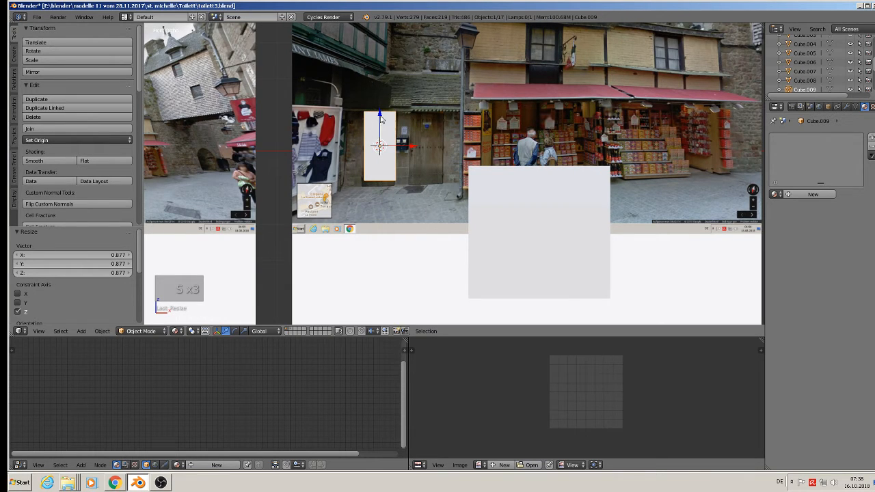
pyautogui.press('g')
pyautogui.press('z')
pyautogui.click(381, 122)
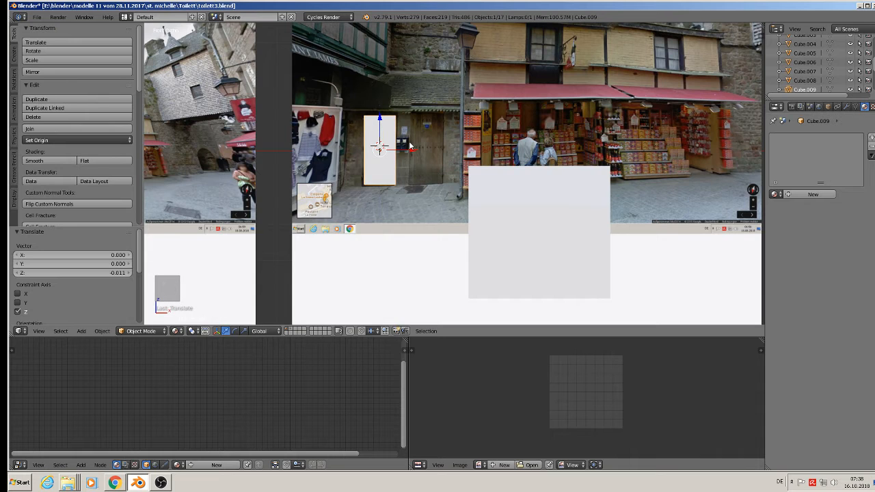
# Duplicate the door block 0.129 along X onto the right door and join both blocks into one object.
pyautogui.hotkey('shift', 'd')
pyautogui.press('x')
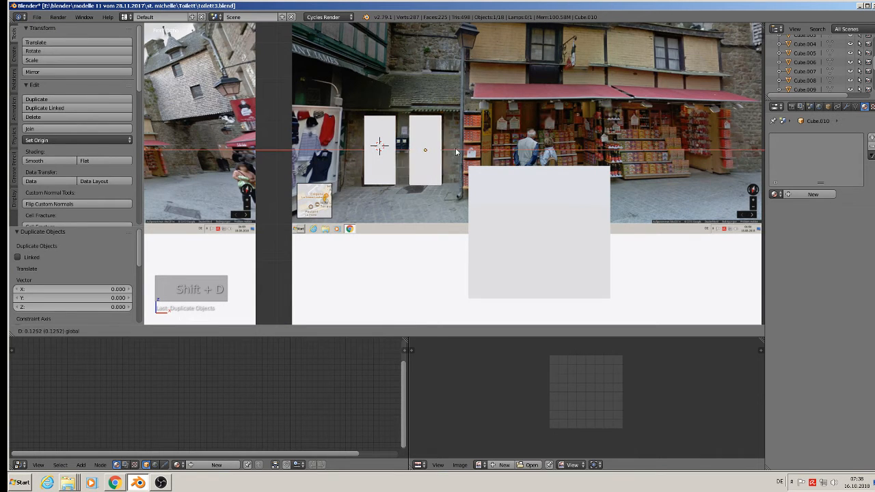
pyautogui.click(457, 152)
pyautogui.keyDown('shift'); pyautogui.rightClick(380, 138); pyautogui.keyUp('shift')
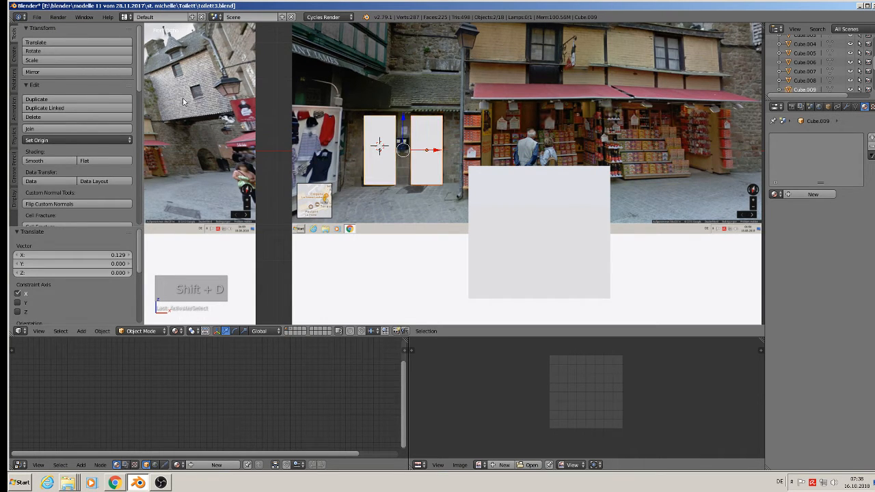
pyautogui.click(67, 130)
# Move the joined door blocks -0.709 along Y into the sloped block and assign them the MARKISE material.
pyautogui.scroll(-3, 331, 159)
pyautogui.moveTo(346, 161); pyautogui.dragTo(399, 183, button='middle')
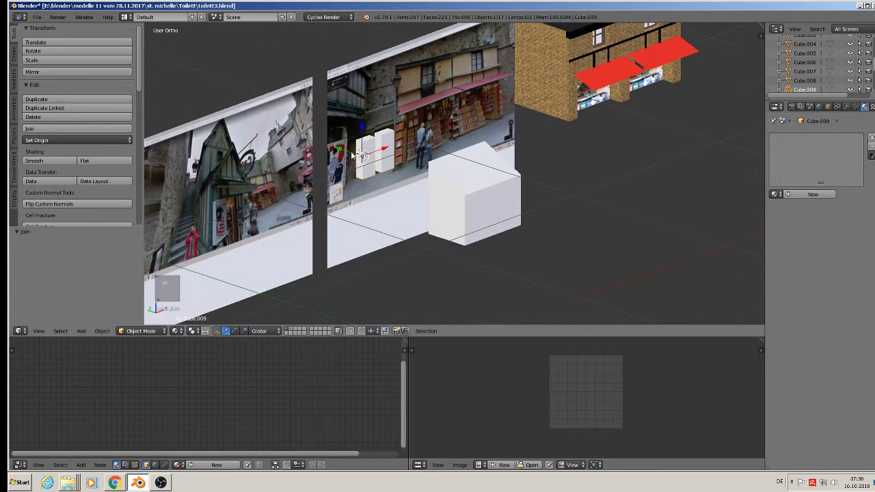
pyautogui.moveTo(351, 152); pyautogui.dragTo(451, 209)
pyautogui.click(774, 194)
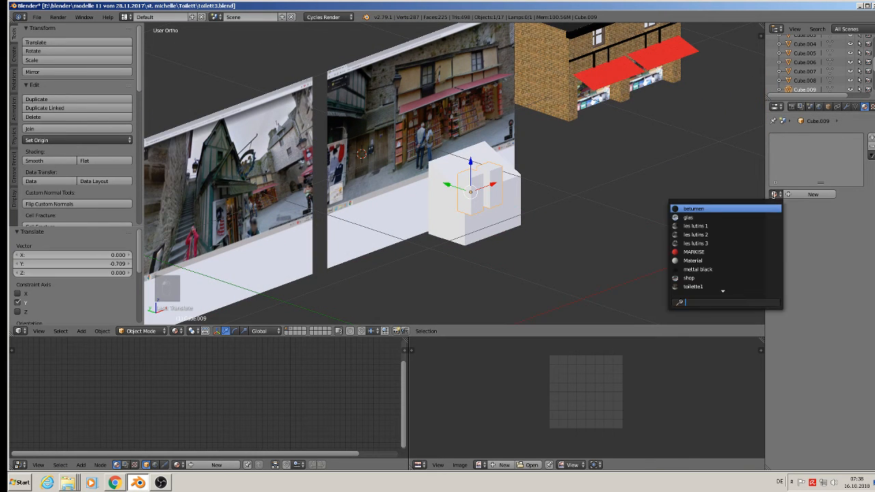
pyautogui.click(750, 253)
# Centre the red door blocks low in the sloped block's front by moving them 0.127 along X, down in Z, and 0.249 along X.
pyautogui.scroll(5, 480, 176)
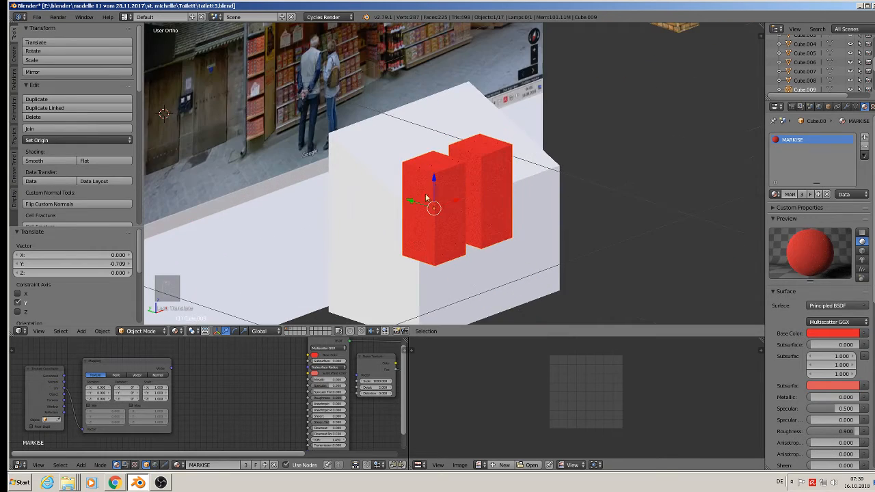
pyautogui.moveTo(457, 203); pyautogui.dragTo(509, 189)
pyautogui.moveTo(510, 189); pyautogui.dragTo(457, 174, button='middle')
pyautogui.scroll(-1, 457, 174)
pyautogui.press('KP_1')
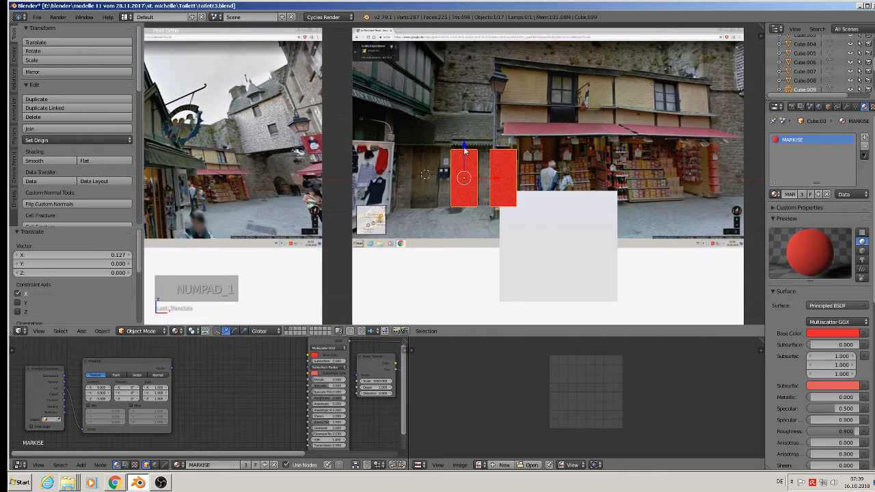
pyautogui.moveTo(464, 149); pyautogui.dragTo(468, 236)
pyautogui.moveTo(498, 266); pyautogui.dragTo(573, 288)
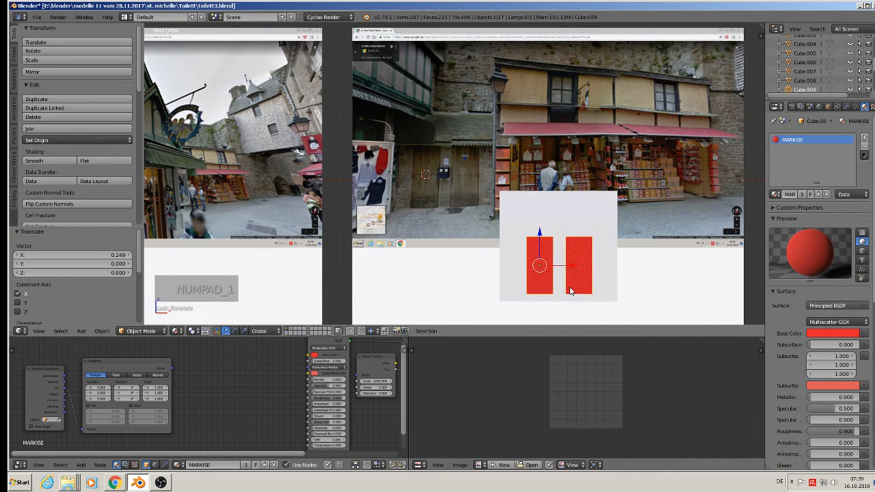
# Move the joined red door blocks -0.030 along Z, 0.003 along X and 0.277 along Y into the sloped block's front.
pyautogui.moveTo(540, 234); pyautogui.dragTo(541, 244)
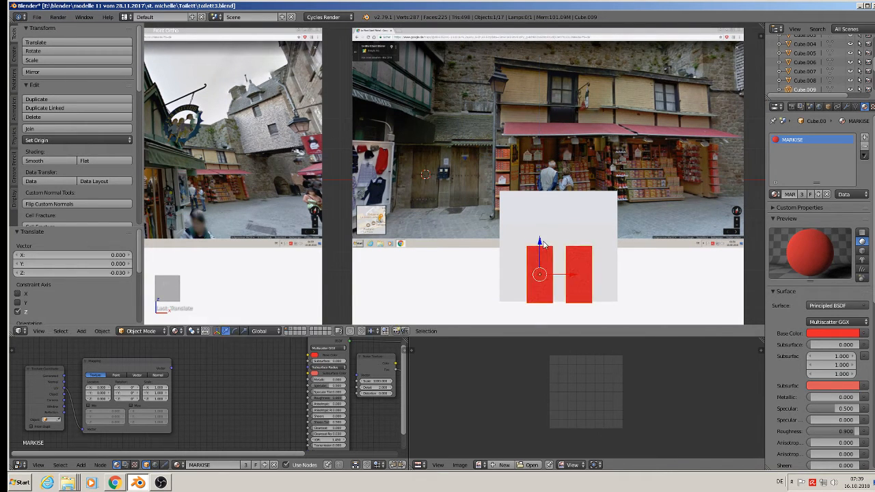
pyautogui.moveTo(569, 274); pyautogui.dragTo(570, 273)
pyautogui.moveTo(570, 272); pyautogui.dragTo(598, 286, button='middle')
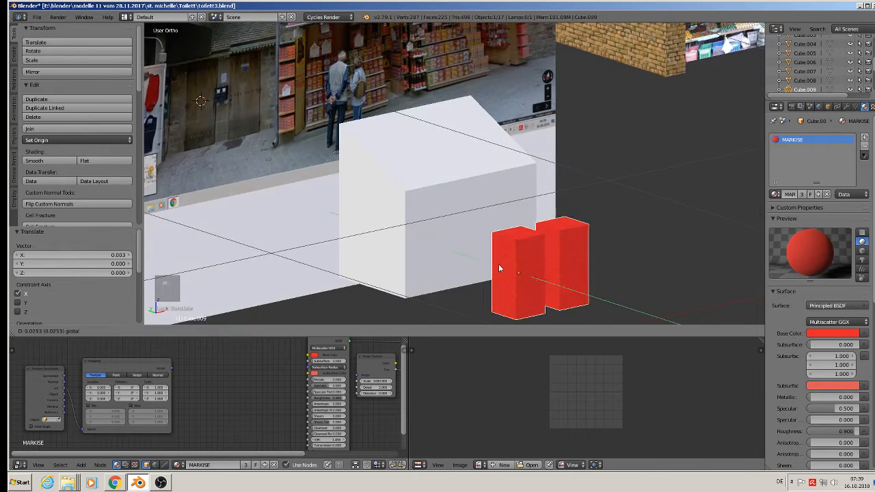
pyautogui.moveTo(498, 265); pyautogui.dragTo(441, 225)
pyautogui.scroll(-3, 440, 226)
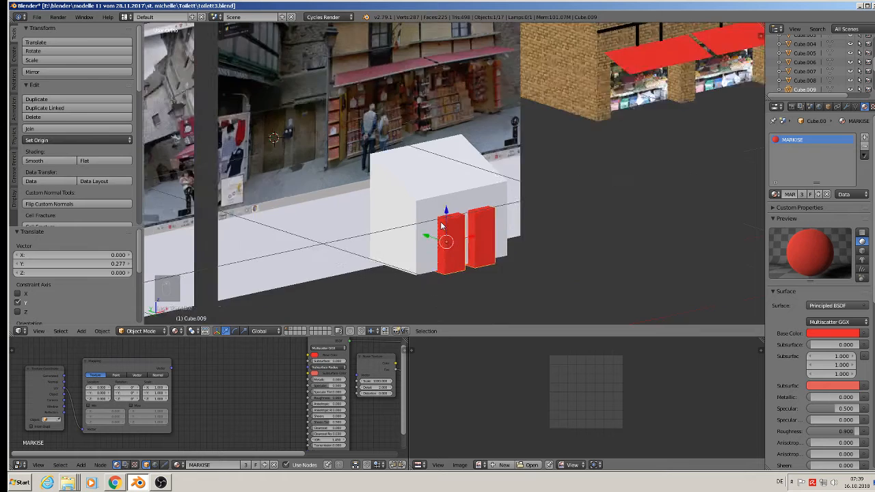
pyautogui.keyDown('shift'); pyautogui.moveTo(440, 225); pyautogui.dragTo(458, 241, button='middle'); pyautogui.keyUp('shift')
pyautogui.scroll(2, 463, 235)
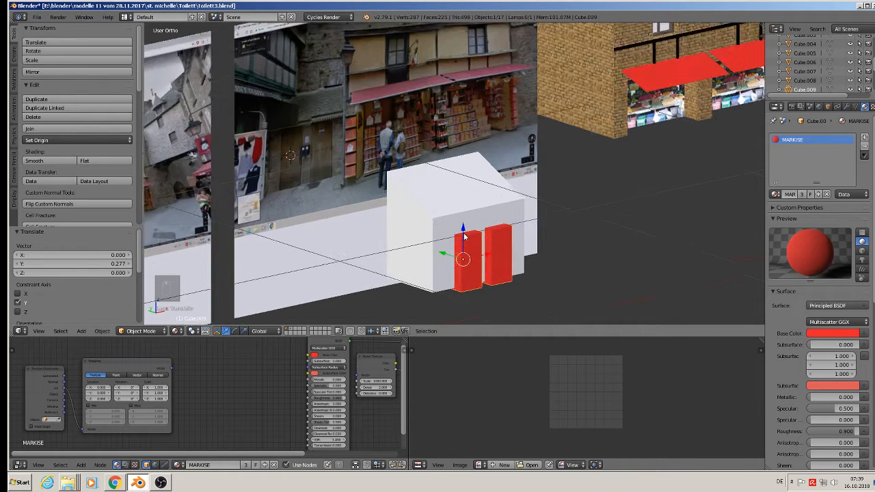
# Lower the sloped block's roof face along Z so its front edge sits just above the red door blocks.
pyautogui.press('Tab')
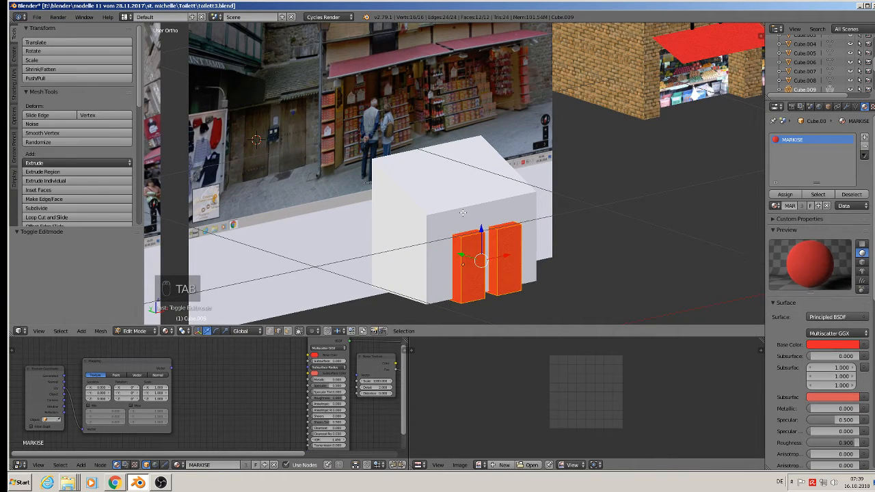
pyautogui.press('Tab')
pyautogui.rightClick(454, 208)
pyautogui.press('Tab')
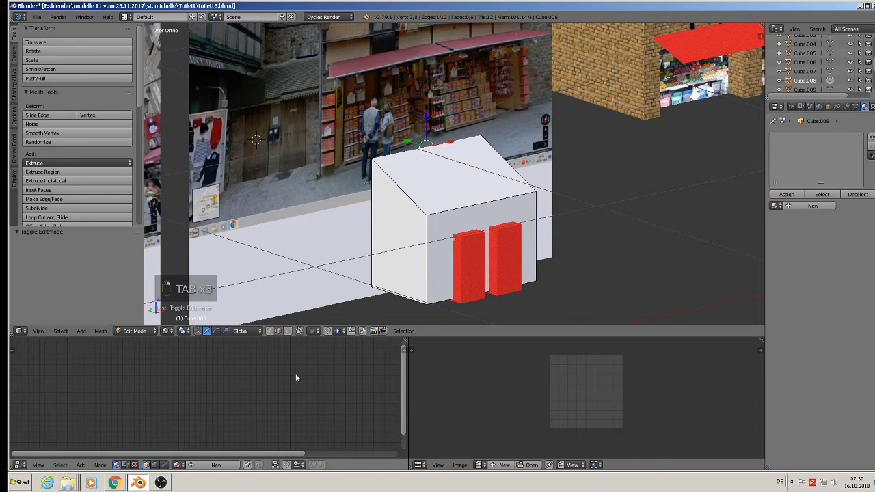
pyautogui.click(287, 330)
pyautogui.rightClick(436, 184)
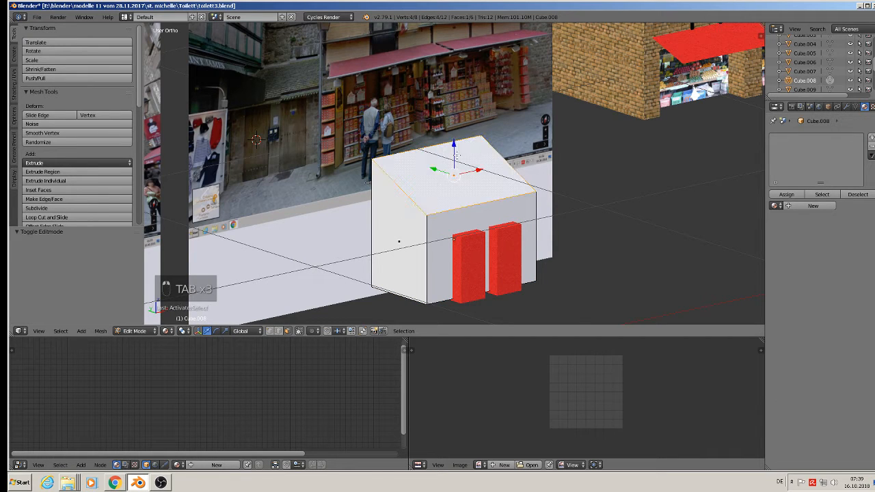
pyautogui.moveTo(453, 148); pyautogui.dragTo(452, 170)
pyautogui.scroll(-3, 483, 189)
pyautogui.press('Tab')
# Apply rotation and scale to the sloped block, and do the same for the red door blocks.
pyautogui.moveTo(482, 224); pyautogui.dragTo(452, 207, button='middle')
pyautogui.scroll(2, 489, 231)
pyautogui.moveTo(484, 239); pyautogui.dragTo(474, 263, button='middle')
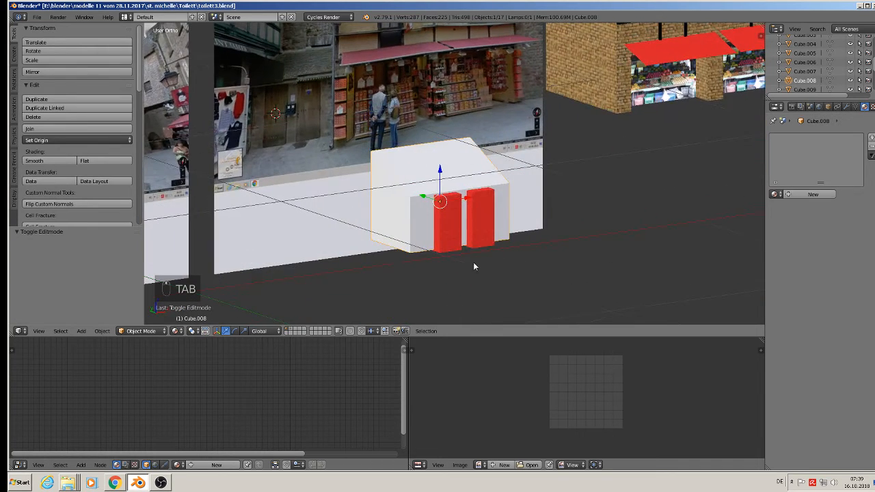
pyautogui.click(102, 331)
pyautogui.moveTo(132, 265)
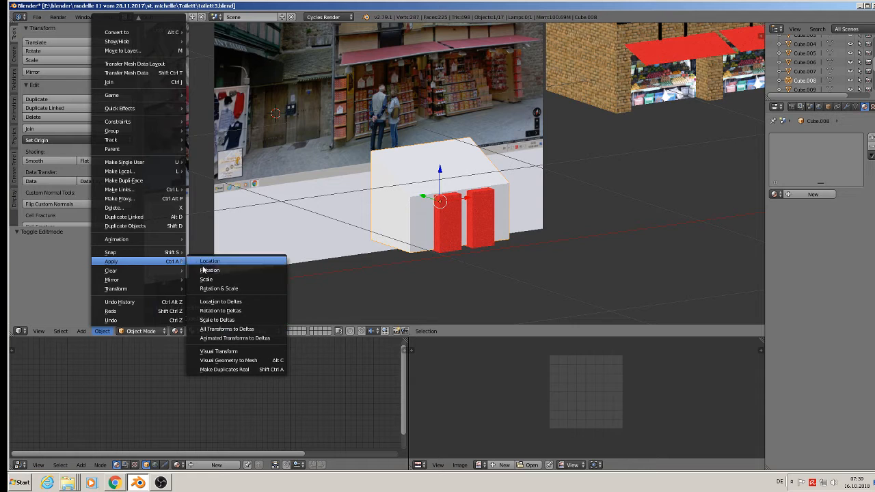
pyautogui.click(229, 288)
pyautogui.click(450, 217)
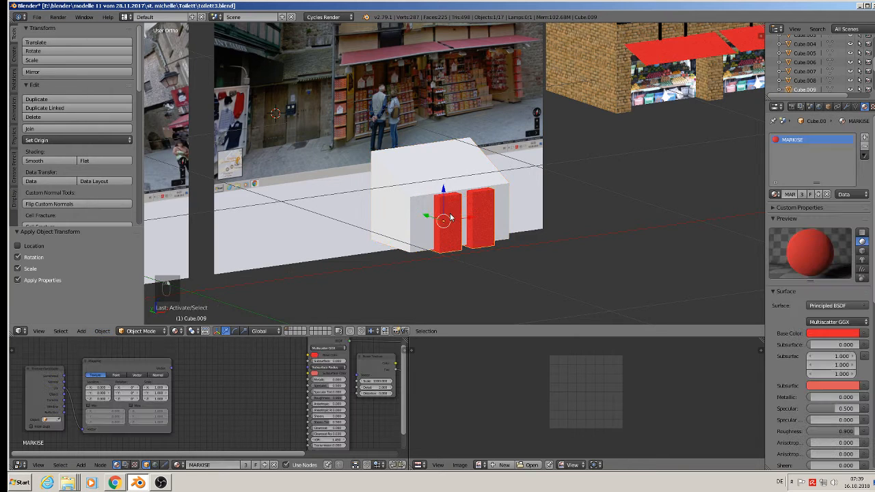
pyautogui.click(107, 332)
pyautogui.moveTo(146, 263)
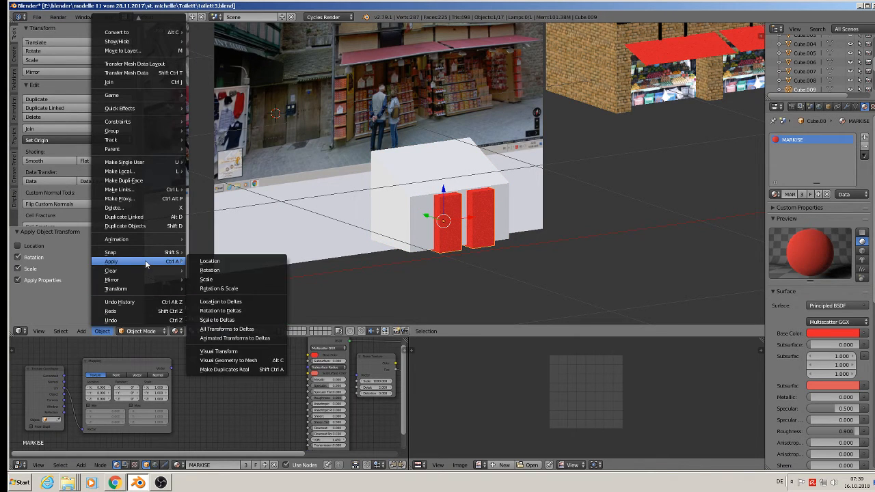
pyautogui.click(267, 281)
# Cut the door openings into the sloped block with a Boolean modifier set to Difference with Cube.009, and apply it.
pyautogui.scroll(2, 456, 216)
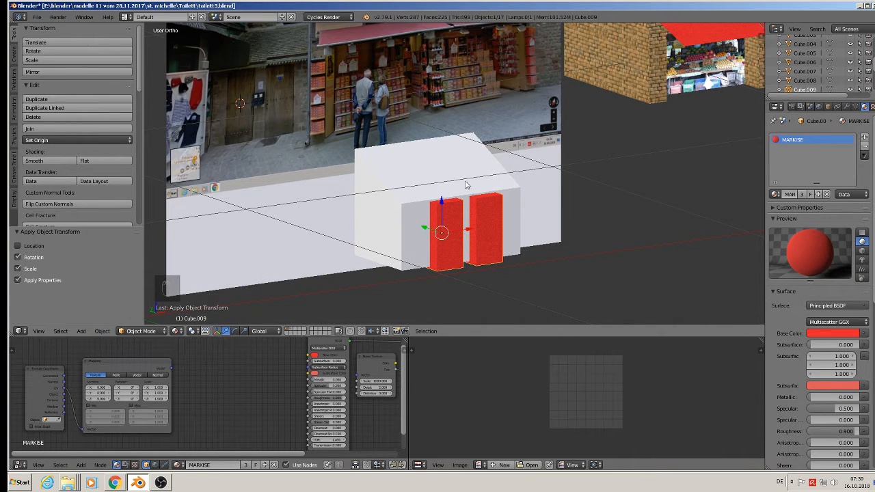
pyautogui.click(465, 184)
pyautogui.click(846, 107)
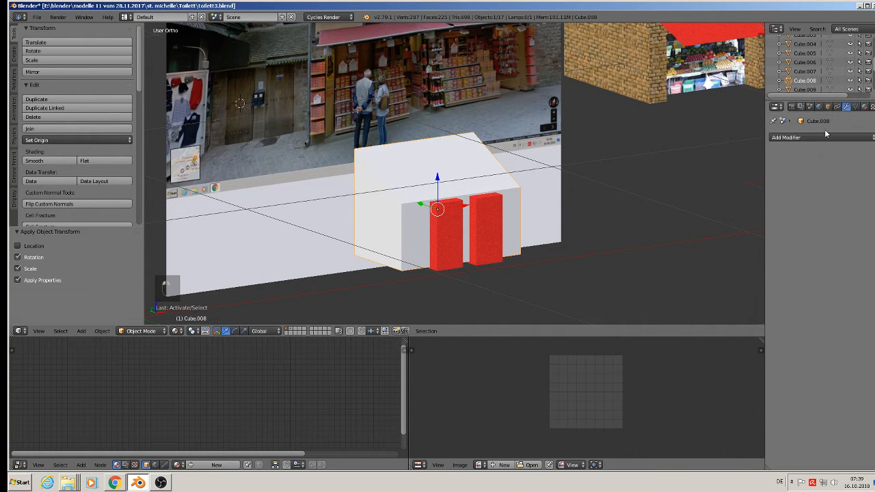
pyautogui.click(826, 137)
pyautogui.click(704, 177)
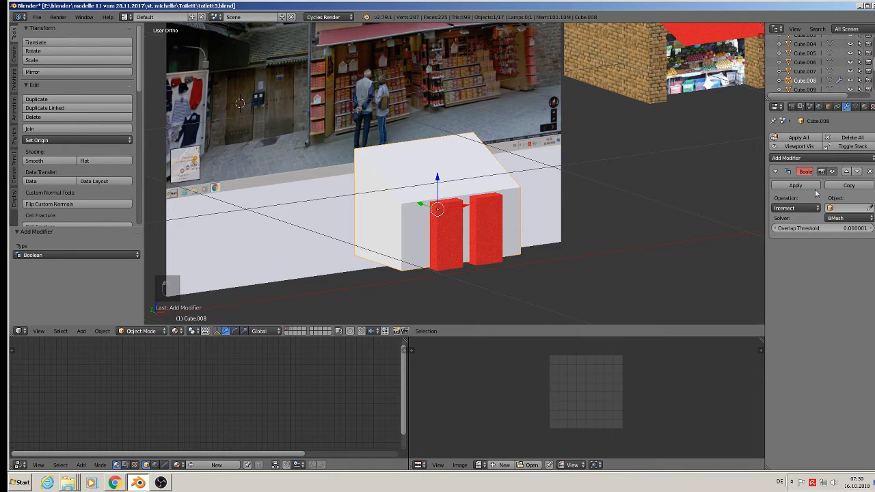
pyautogui.click(838, 206)
pyautogui.click(813, 294)
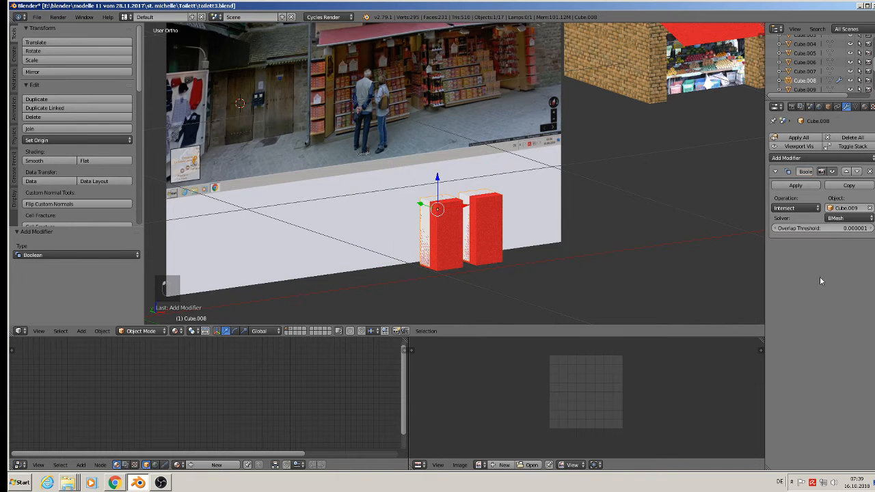
pyautogui.click(798, 208)
pyautogui.click(798, 186)
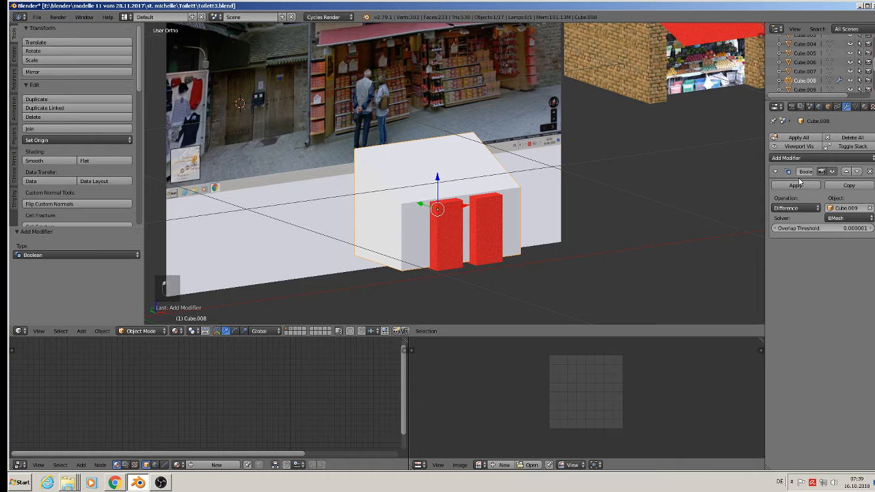
pyautogui.click(797, 185)
# Move the red door blocks 0.658 along X out of the building and put them on layer 2.
pyautogui.rightClick(495, 223)
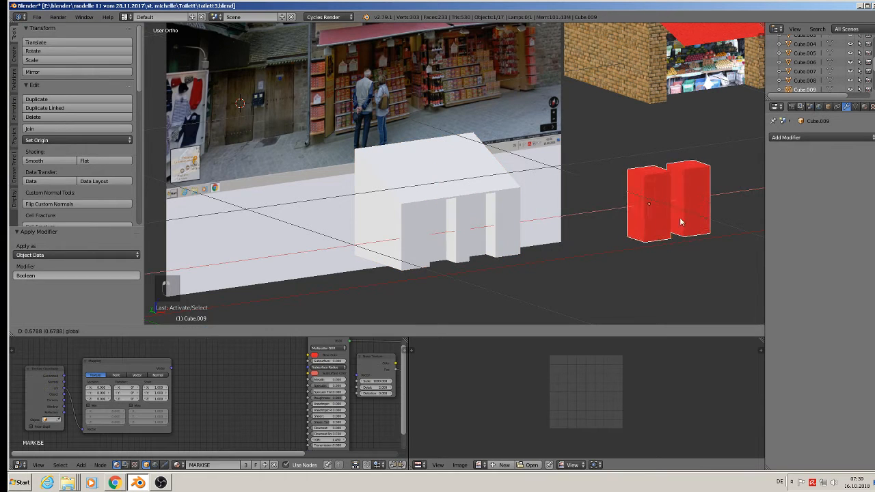
pyautogui.press('g')
pyautogui.press('x')
pyautogui.click(680, 217)
pyautogui.press('n')
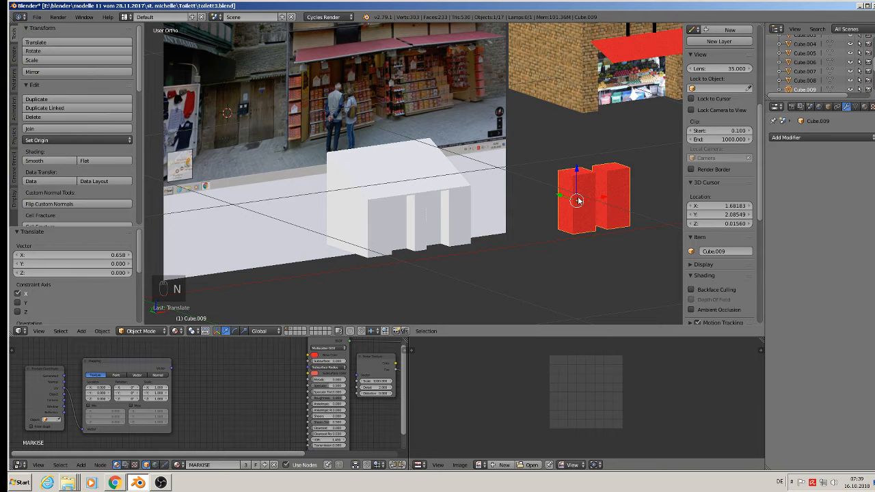
pyautogui.press('m')
pyautogui.click(655, 216)
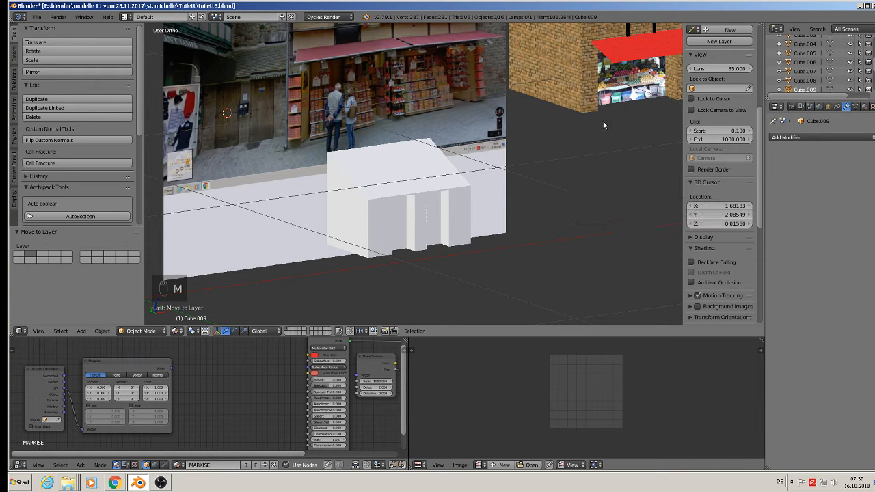
pyautogui.press('n')
# Examine the two cut door openings of the toilet building and compare them with the reference photo.
pyautogui.scroll(-2, 530, 200)
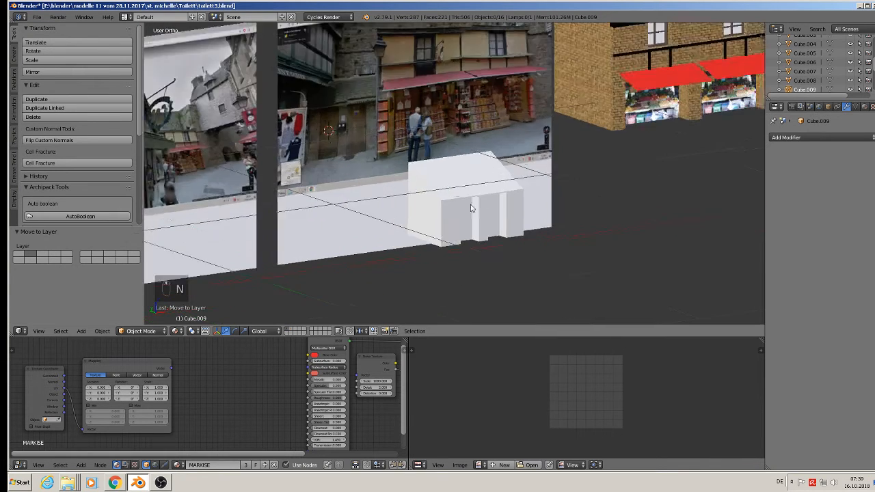
pyautogui.moveTo(471, 206); pyautogui.dragTo(399, 197, button='middle')
pyautogui.scroll(2, 406, 204)
pyautogui.scroll(-2, 397, 189)
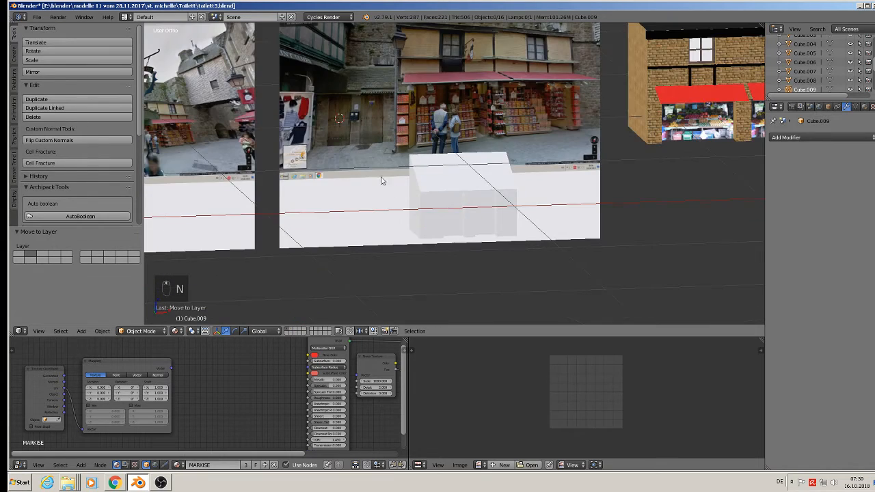
pyautogui.keyDown('shift'); pyautogui.moveTo(353, 103); pyautogui.dragTo(374, 126, button='middle'); pyautogui.keyUp('shift')
pyautogui.scroll(3, 374, 126)
pyautogui.keyDown('shift'); pyautogui.moveTo(491, 198); pyautogui.dragTo(473, 185, button='middle'); pyautogui.keyUp('shift')
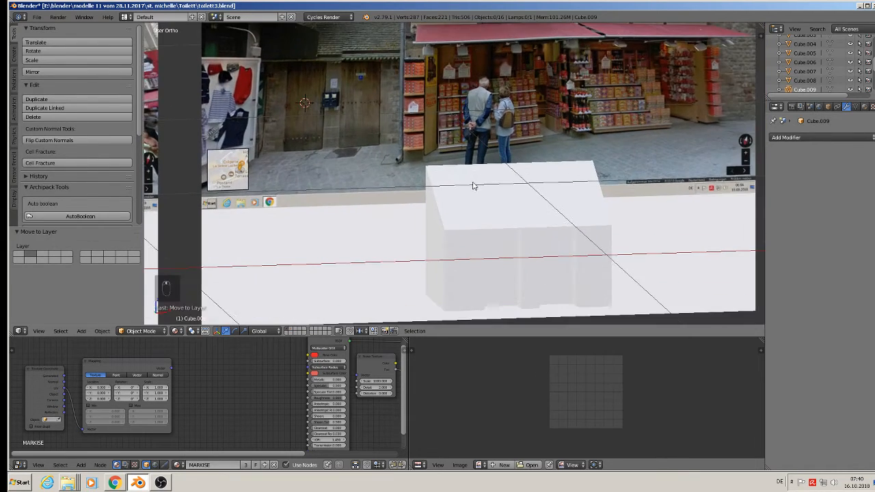
pyautogui.scroll(-2, 549, 248)
pyautogui.moveTo(549, 248)
pyautogui.mouseDown(button='middle')
pyautogui.moveTo(515, 248)
pyautogui.moveTo(542, 264)
pyautogui.mouseUp(button='middle')
pyautogui.press('Tab')
pyautogui.scroll(1, 547, 264)
pyautogui.rightClick(518, 220)
pyautogui.press('Tab')
pyautogui.moveTo(527, 231); pyautogui.dragTo(510, 234, button='middle')
pyautogui.press('Tab')
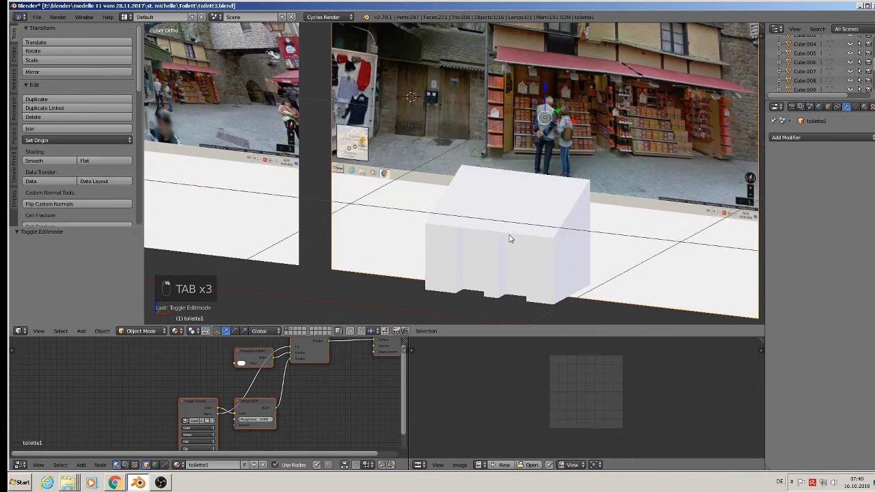
# Make the door recesses shallower by moving both recessed door faces of the building -0.041 along Y.
pyautogui.rightClick(510, 241)
pyautogui.press('Tab')
pyautogui.scroll(2, 499, 263)
pyautogui.press('a')
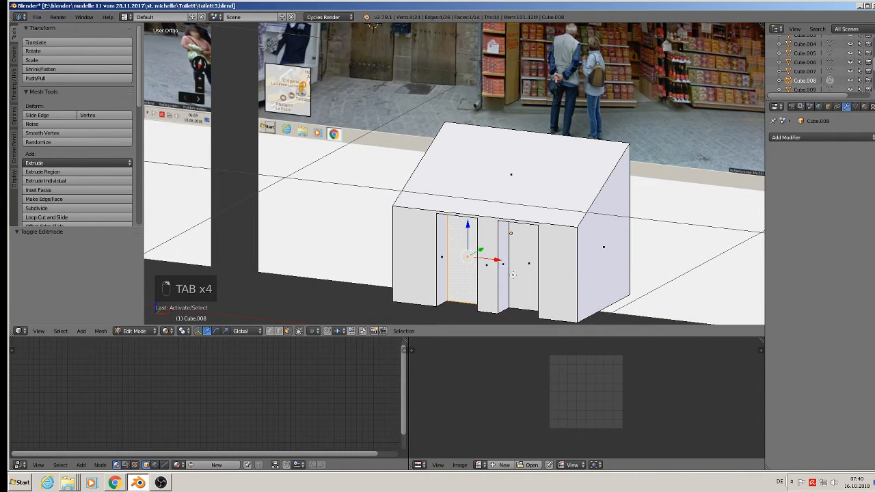
pyautogui.rightClick(459, 256)
pyautogui.moveTo(518, 273); pyautogui.dragTo(510, 255, button='middle')
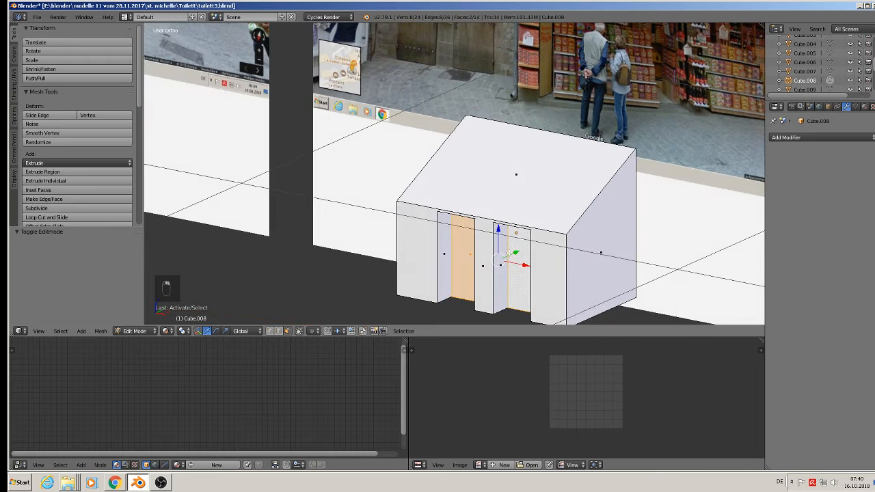
pyautogui.moveTo(509, 256); pyautogui.dragTo(500, 259)
pyautogui.click(500, 259)
pyautogui.scroll(3, 524, 96)
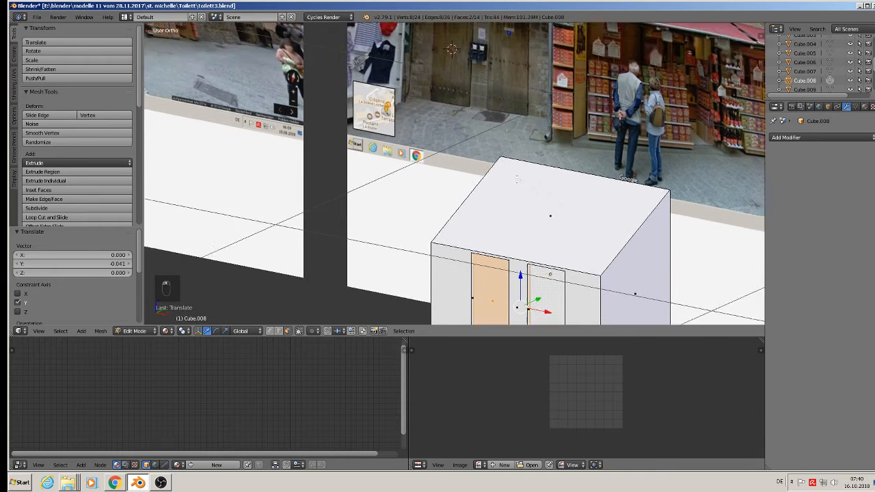
pyautogui.press('a')
# Save the current scene under its existing file name toilett3.blend.
pyautogui.keyDown('shift'); pyautogui.moveTo(598, 251); pyautogui.dragTo(489, 146, button='middle'); pyautogui.keyUp('shift')
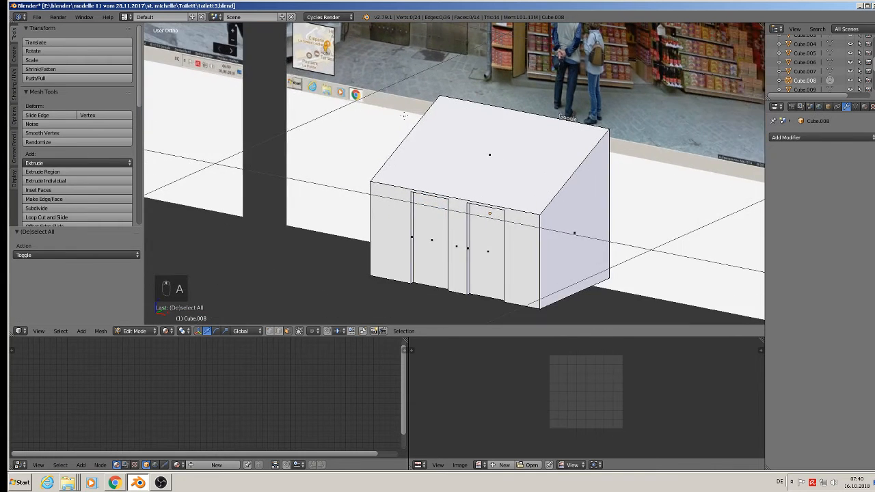
pyautogui.moveTo(404, 116); pyautogui.dragTo(503, 185, button='middle')
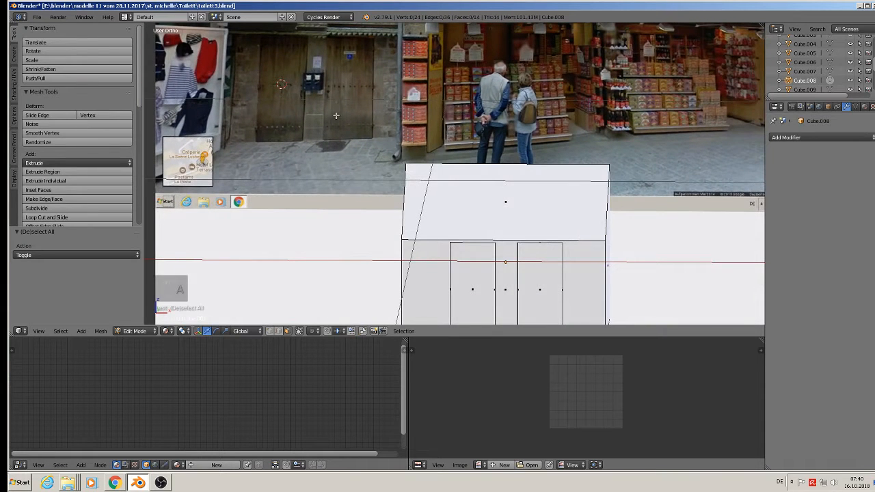
pyautogui.click(36, 17)
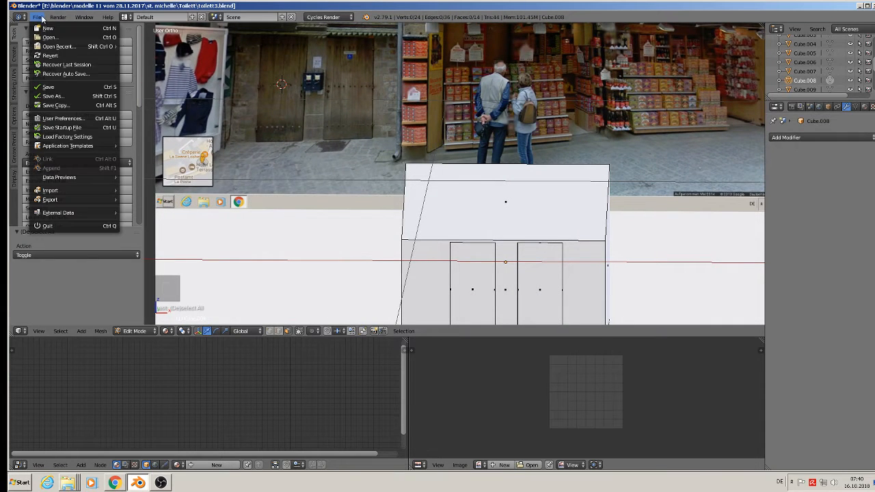
pyautogui.click(60, 87)
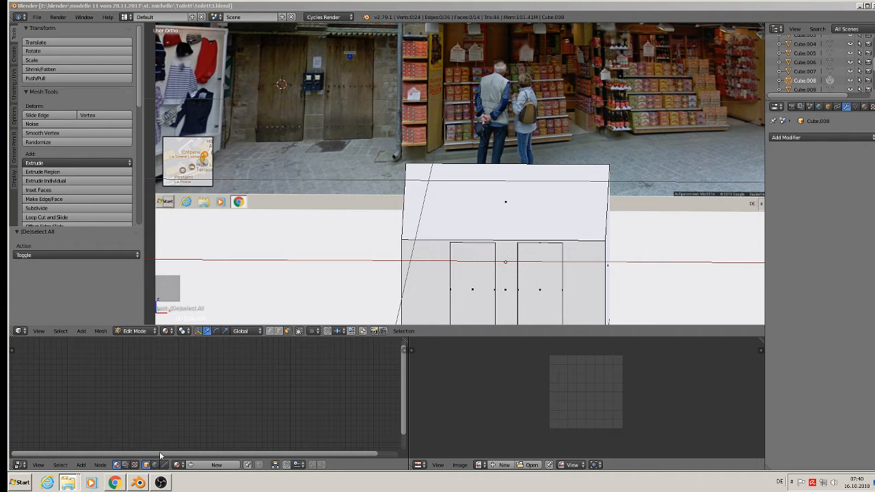
# Switch to Windows Explorer, browse the textur folder for a wooden door image and select TexturesCom_DoorsWoodSingleOld0207_M.
pyautogui.click(134, 438)
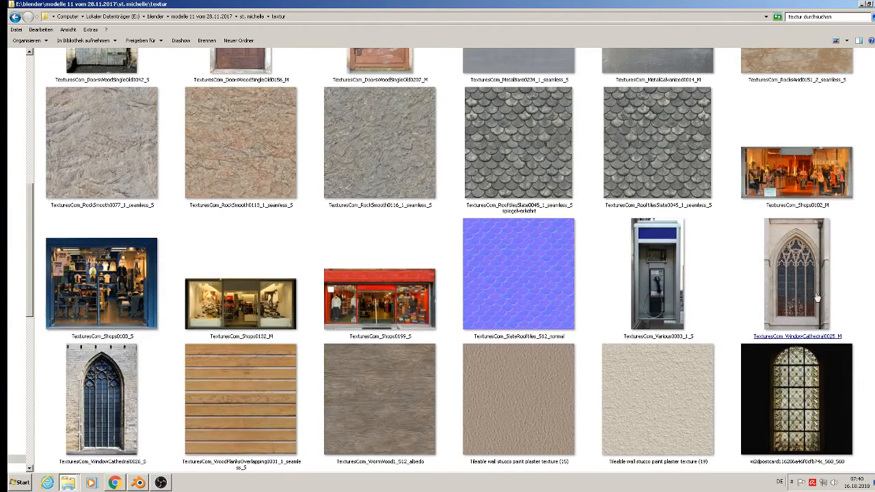
pyautogui.scroll(-1, 451, 273)
pyautogui.scroll(5, 873, 411)
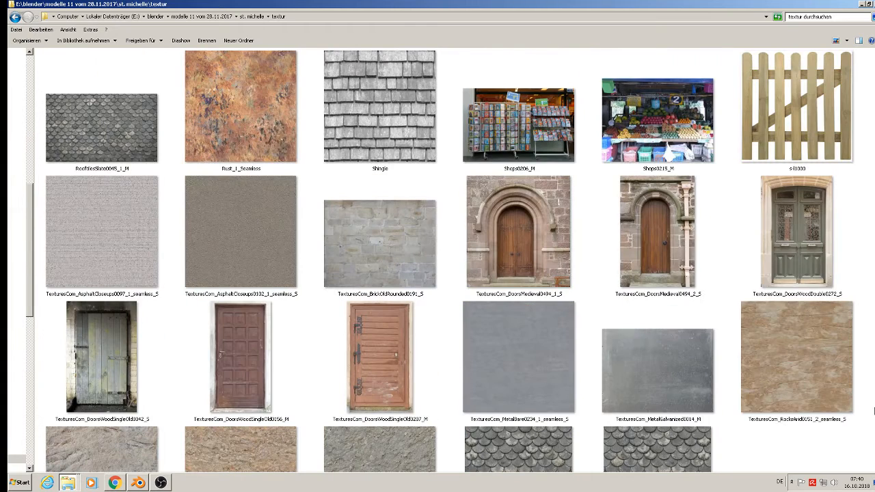
pyautogui.click(388, 384)
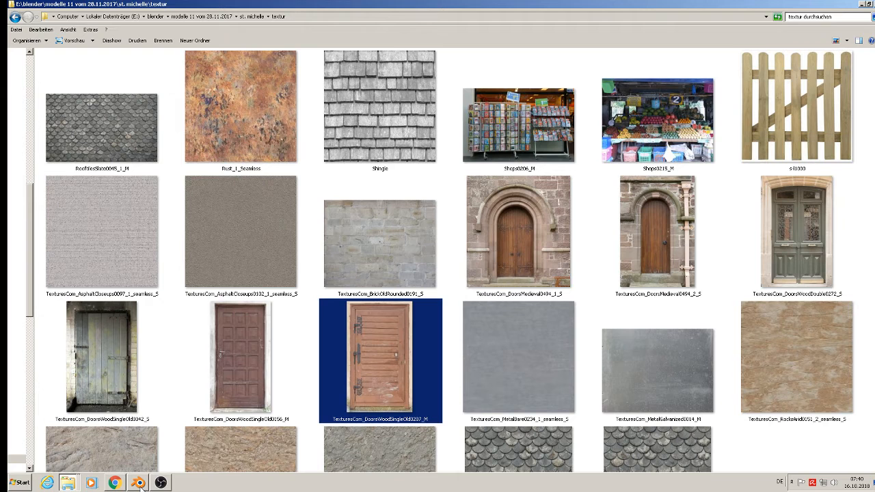
# Switch back to Blender and give the toilet building the existing material named Material.
pyautogui.click(138, 482)
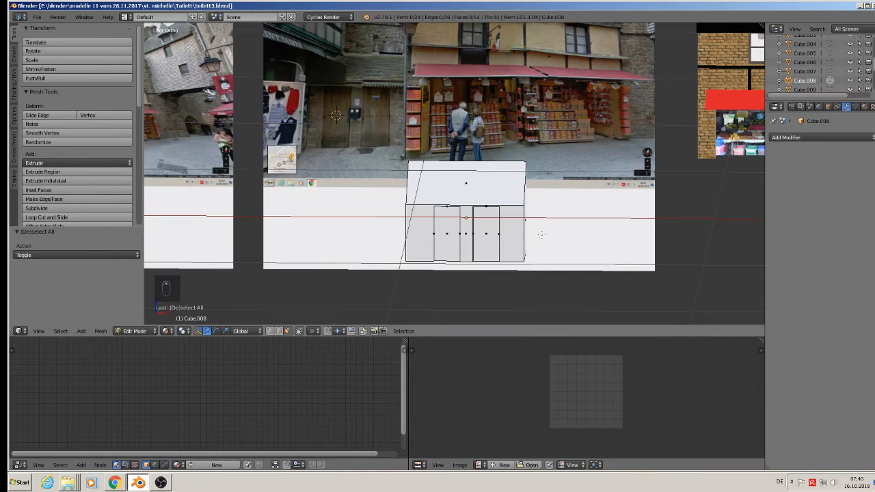
pyautogui.click(864, 106)
pyautogui.click(774, 206)
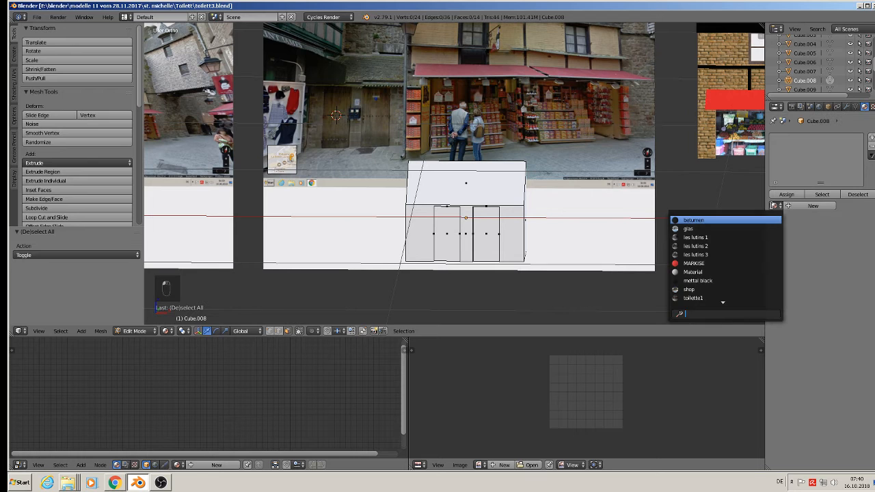
pyautogui.click(756, 272)
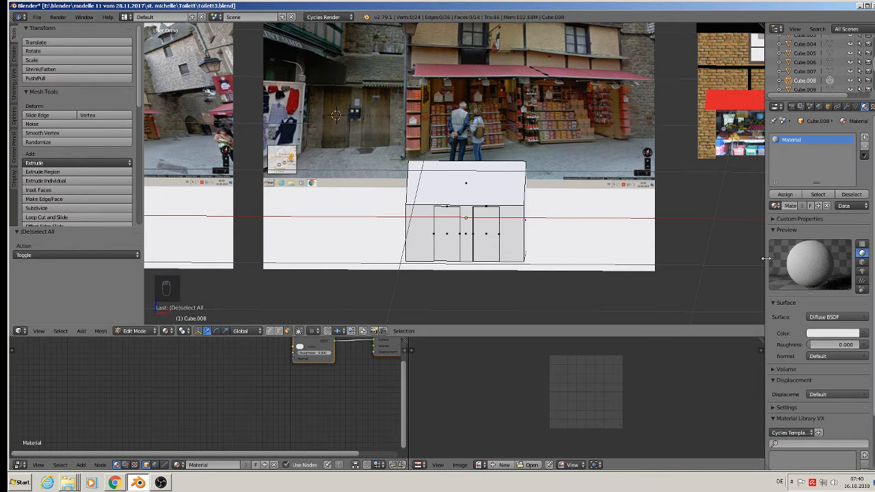
# Add a second material slot to the building with a new material named DOOR.
pyautogui.click(869, 138)
pyautogui.click(811, 206)
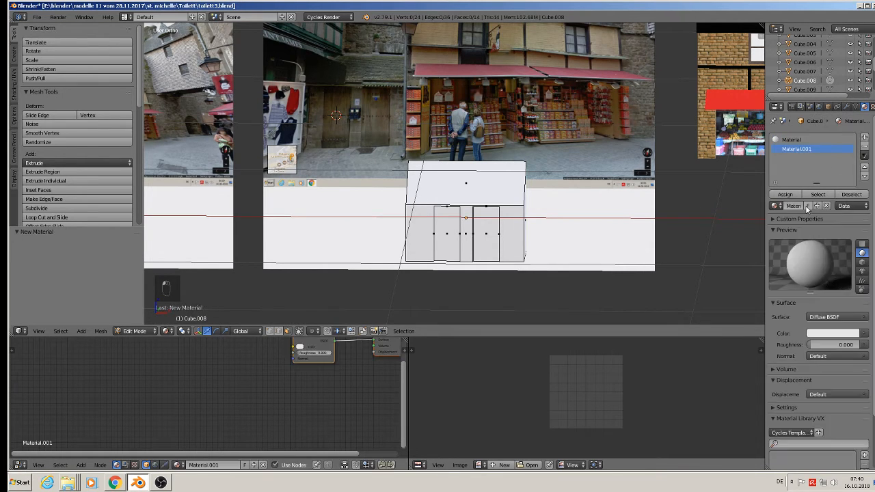
pyautogui.click(798, 205)
pyautogui.write('DOOR')
pyautogui.press('Return')
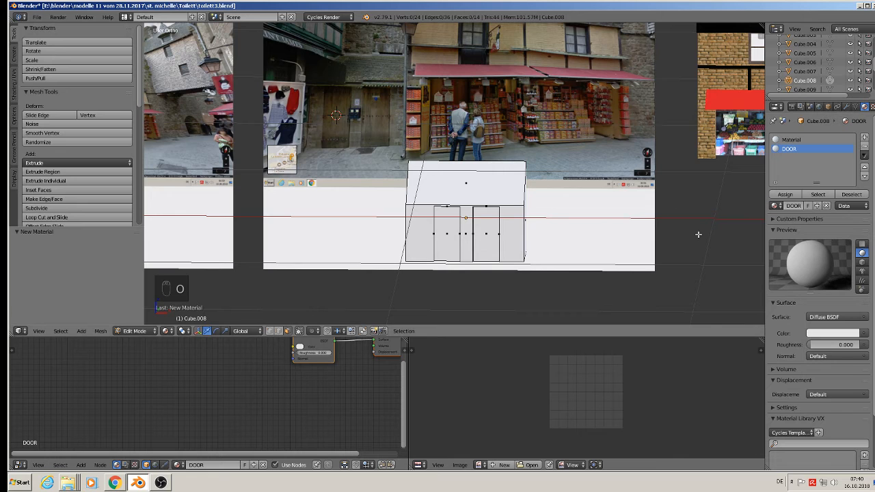
# Replace the DOOR material's default nodes with the copied brick shader node setup.
pyautogui.moveTo(347, 388); pyautogui.dragTo(267, 409, button='middle')
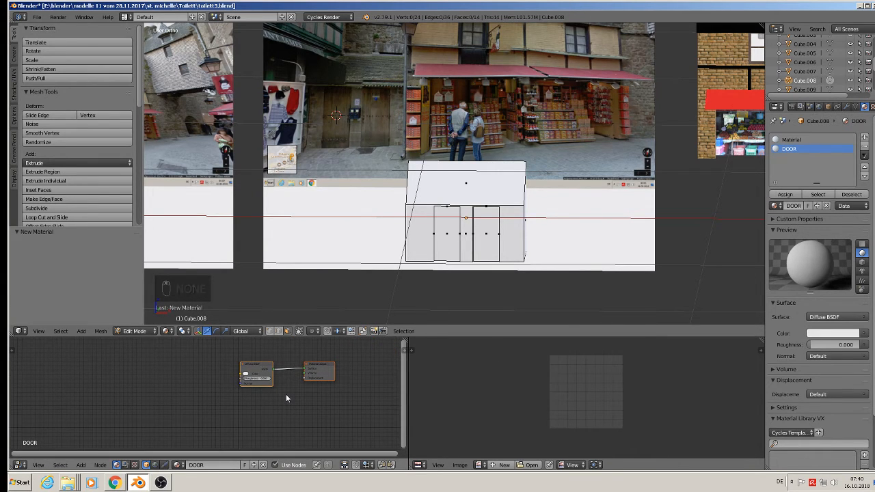
pyautogui.press('x')
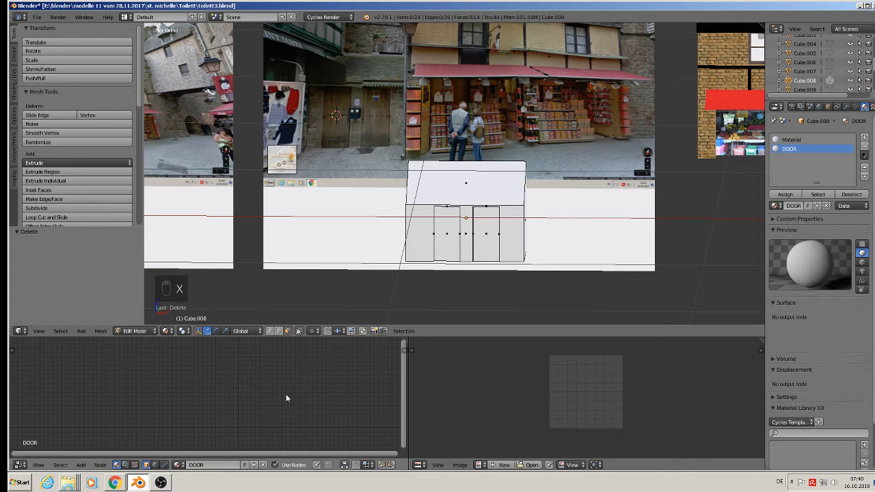
pyautogui.hotkey('ctrl', 'v')
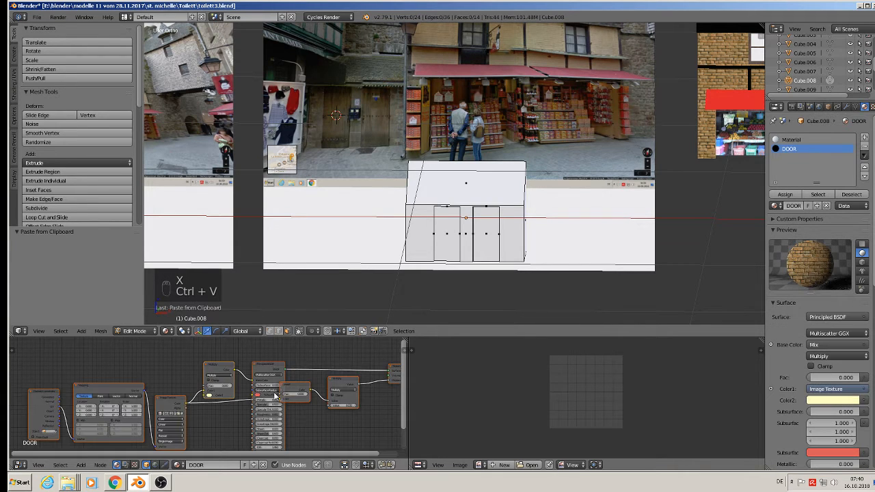
# Delete the Multiply node and connect the Image Texture's Color output directly to the Principled BSDF's Base Color.
pyautogui.scroll(3, 267, 393)
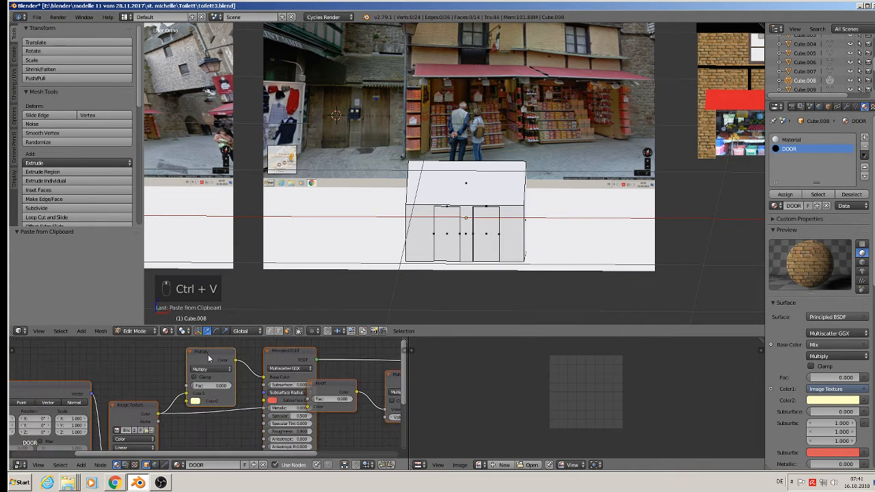
pyautogui.click(199, 387)
pyautogui.press('x')
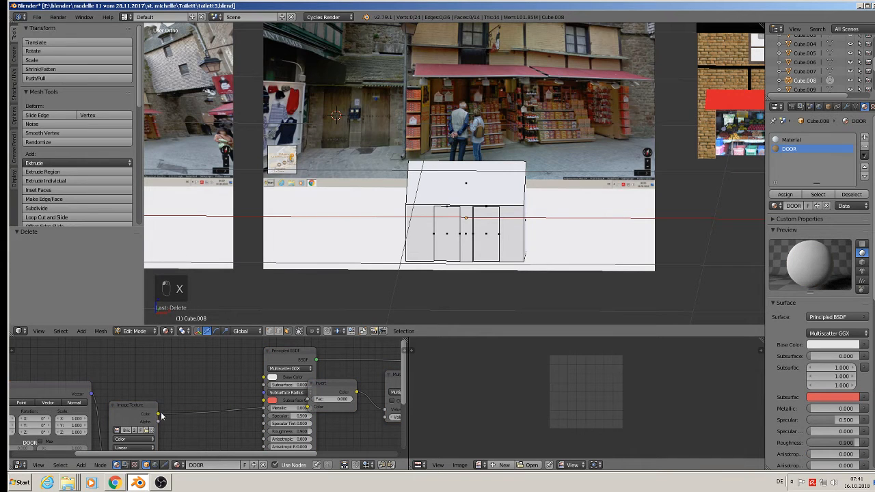
pyautogui.moveTo(160, 414); pyautogui.dragTo(265, 380)
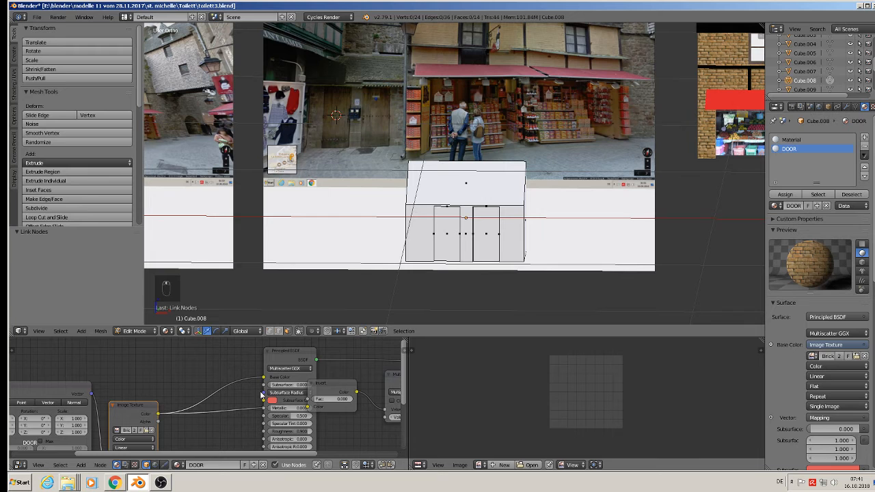
# Load TexturesCom_DoorsWoodSingleOld0207_M.jpg from the textur folder into the DOOR material's Image Texture node.
pyautogui.moveTo(247, 393); pyautogui.dragTo(367, 359, button='middle')
pyautogui.scroll(6, 316, 385)
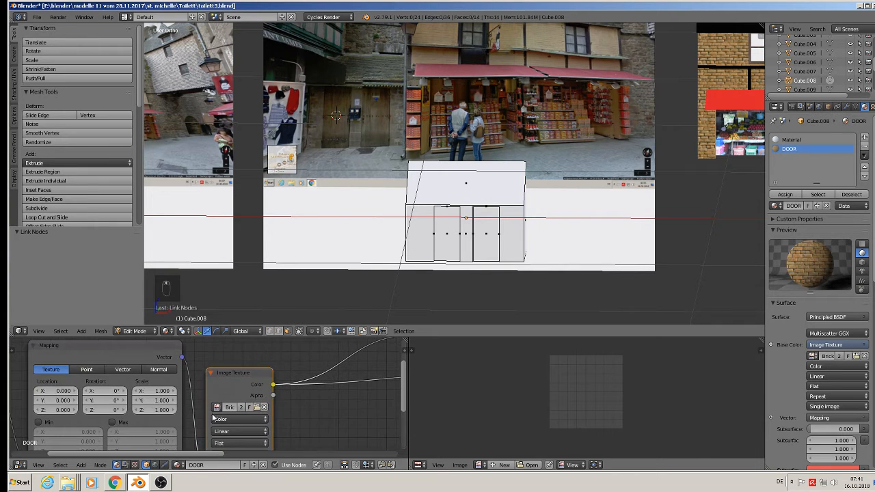
pyautogui.scroll(2, 257, 410)
pyautogui.click(267, 406)
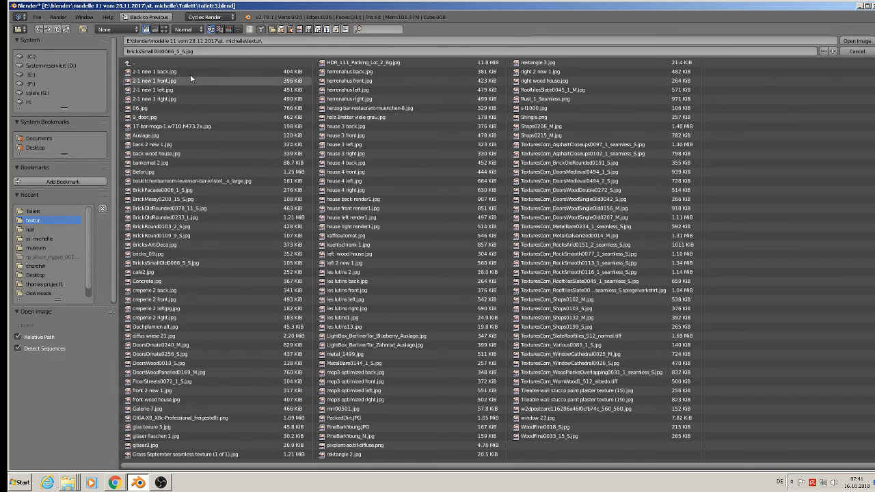
pyautogui.click(164, 29)
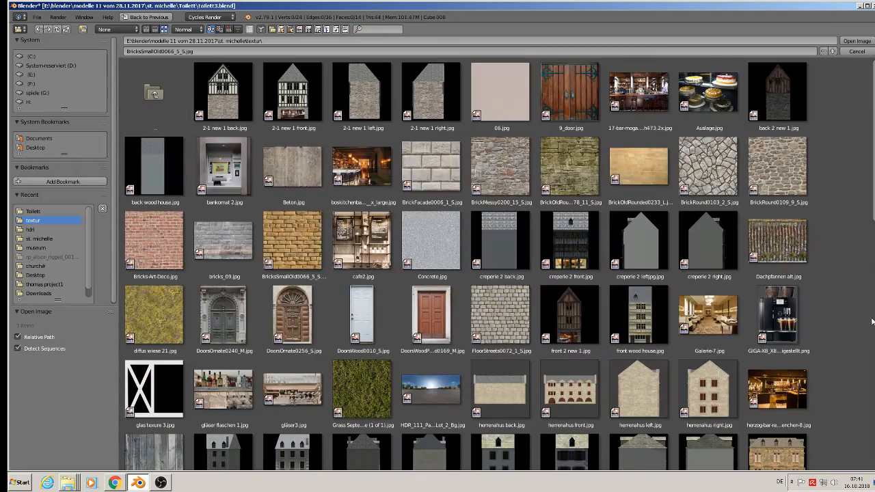
pyautogui.scroll(-10, 868, 375)
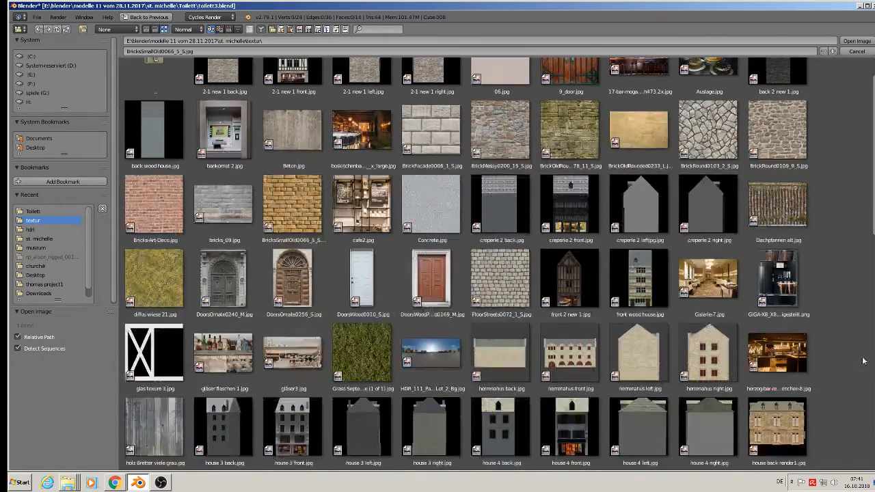
pyautogui.scroll(-7, 868, 375)
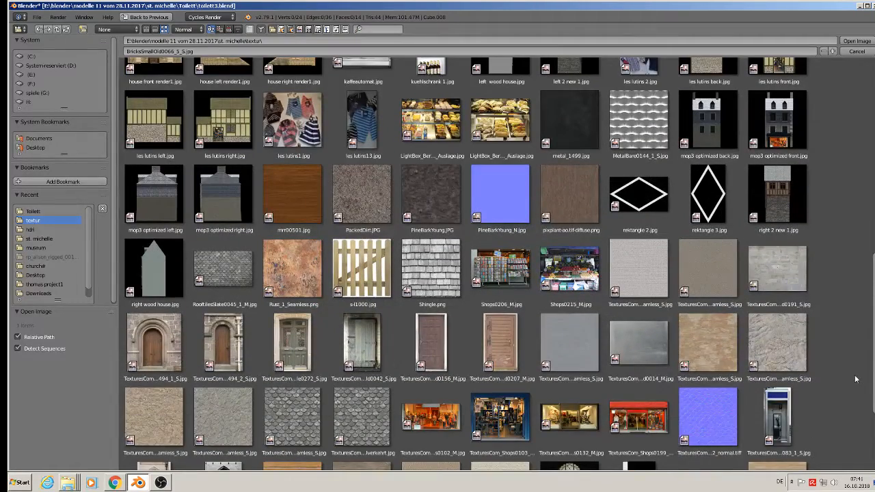
pyautogui.doubleClick(503, 352)
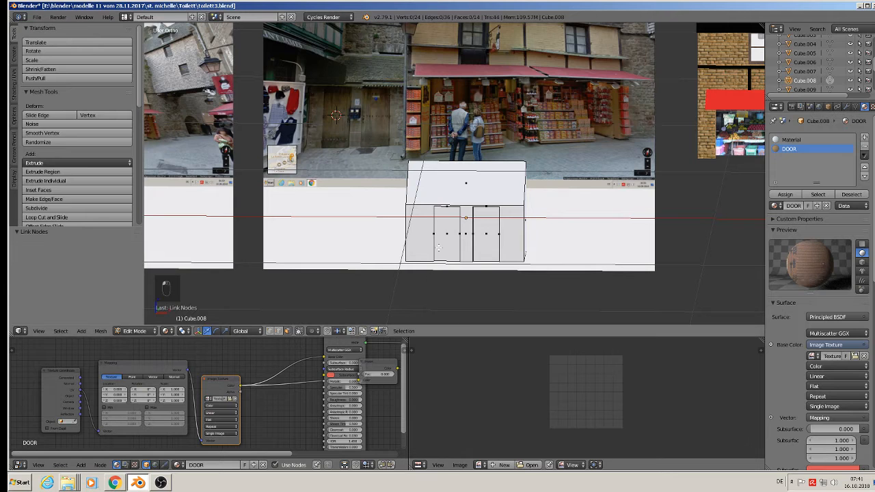
# Unwrap the left door face with Project From View and assign the DOOR material to it.
pyautogui.scroll(4, 459, 252)
pyautogui.rightClick(437, 209)
pyautogui.moveTo(438, 212)
pyautogui.mouseDown(button='middle')
pyautogui.moveTo(446, 201)
pyautogui.moveTo(442, 209)
pyautogui.mouseUp(button='middle')
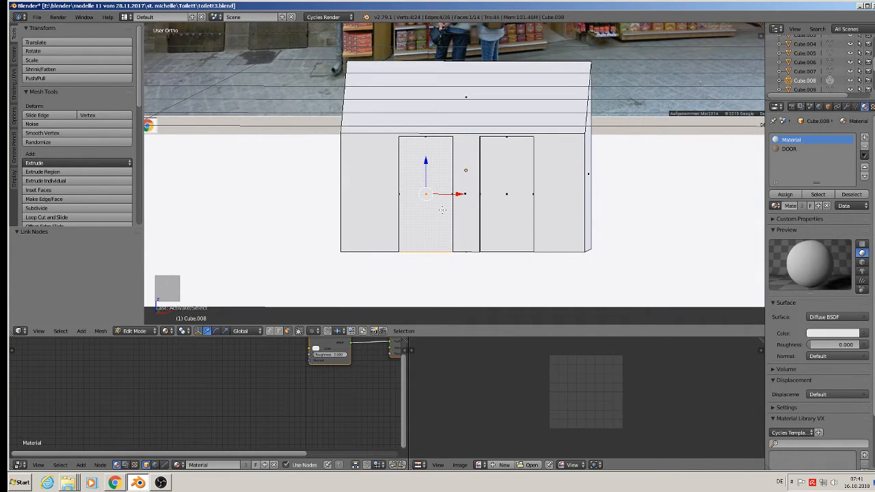
pyautogui.press('u')
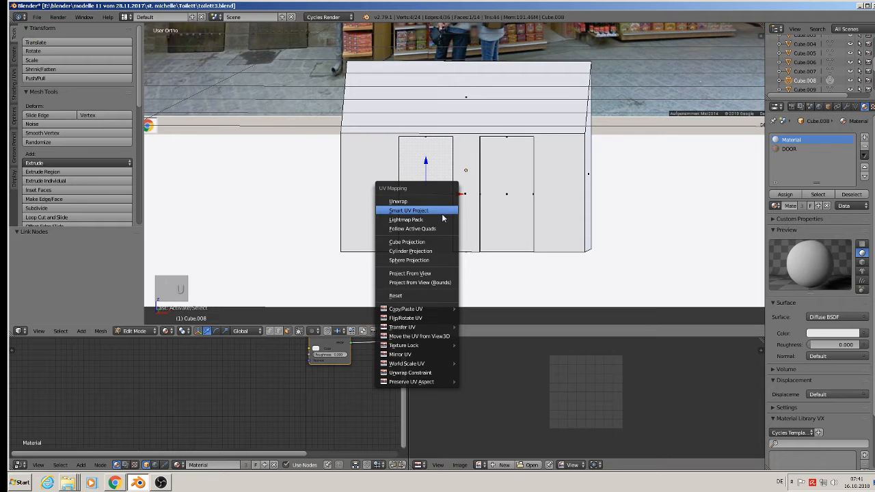
pyautogui.click(421, 270)
pyautogui.click(789, 149)
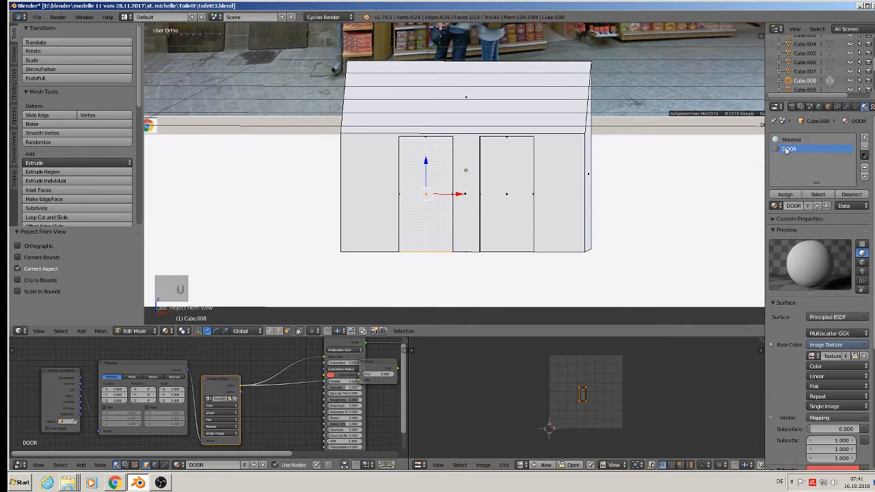
pyautogui.click(785, 195)
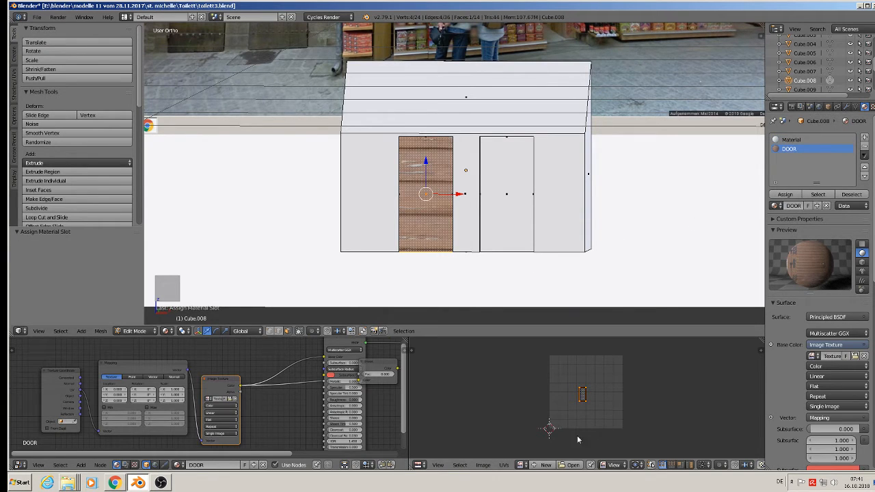
# Show the wooden door image in the UV editor and scale the left door face's UVs by 5.047.
pyautogui.click(520, 466)
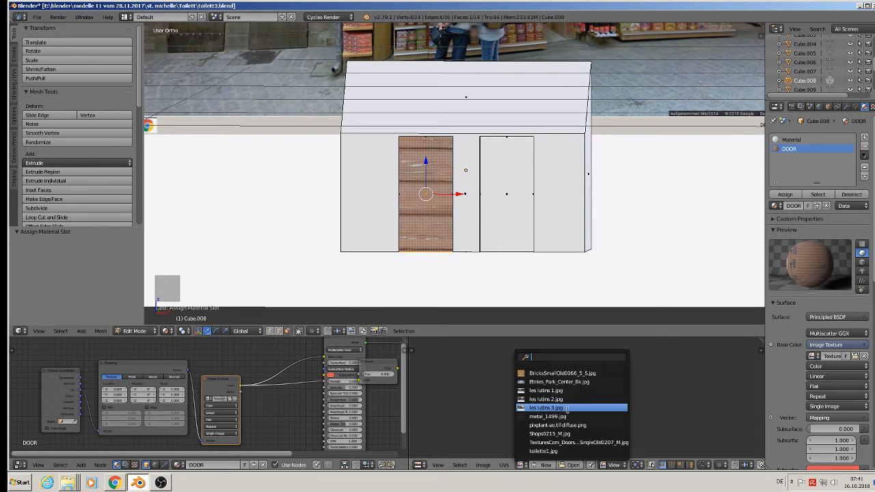
pyautogui.click(578, 442)
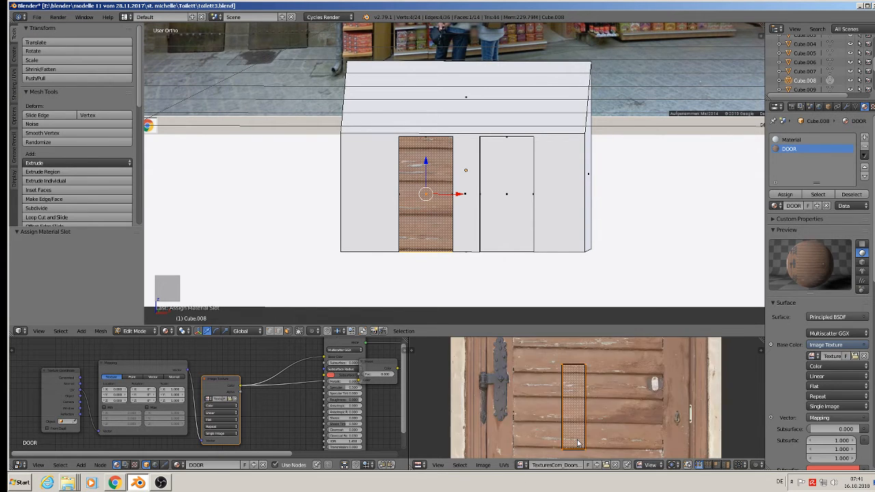
pyautogui.scroll(-6, 588, 417)
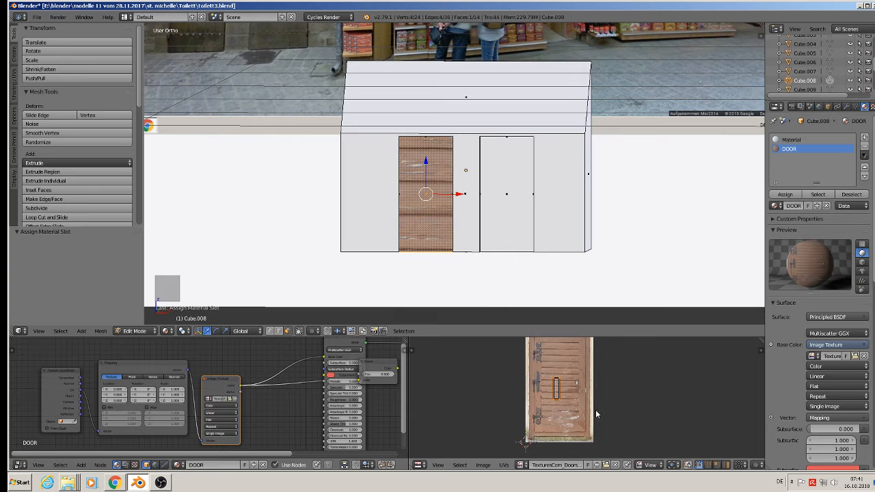
pyautogui.press('s')
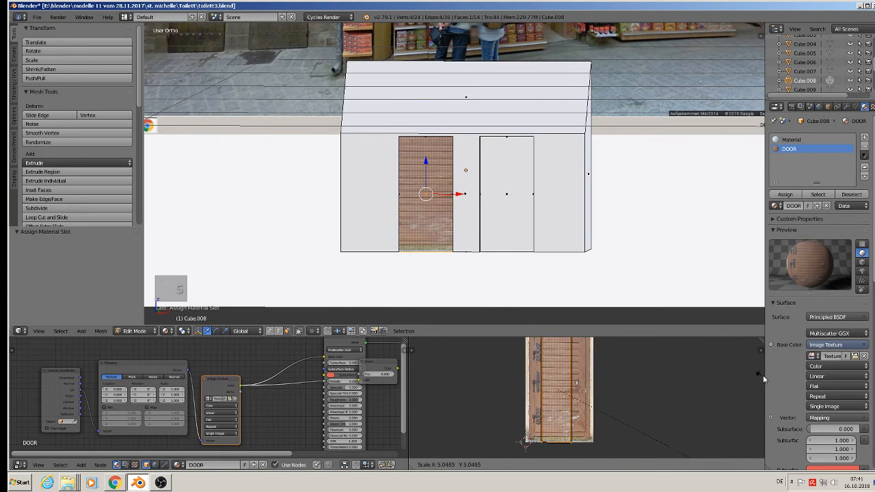
pyautogui.click(779, 338)
# Fit the left door's UVs to the door image by moving them 0.059, 0.042 and scaling them about 1.99 along X.
pyautogui.moveTo(664, 375); pyautogui.dragTo(607, 381, button='middle')
pyautogui.scroll(-1, 626, 393)
pyautogui.press('g')
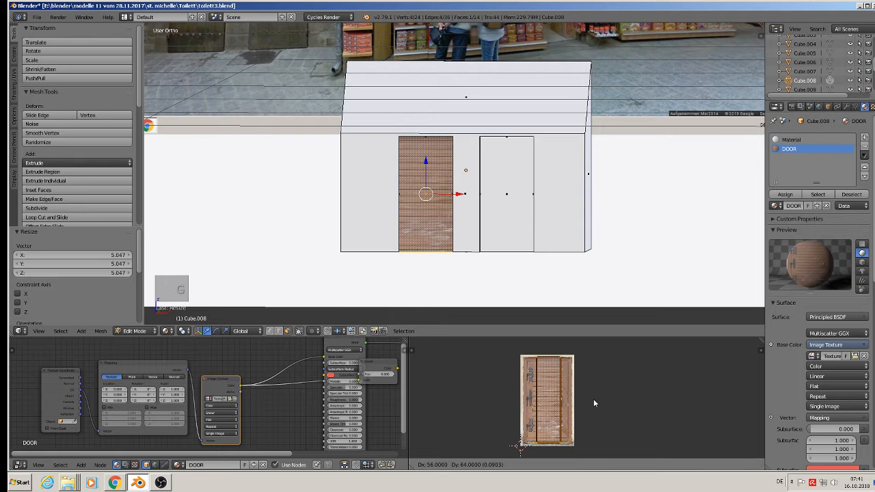
pyautogui.click(593, 399)
pyautogui.press('s')
pyautogui.press('x')
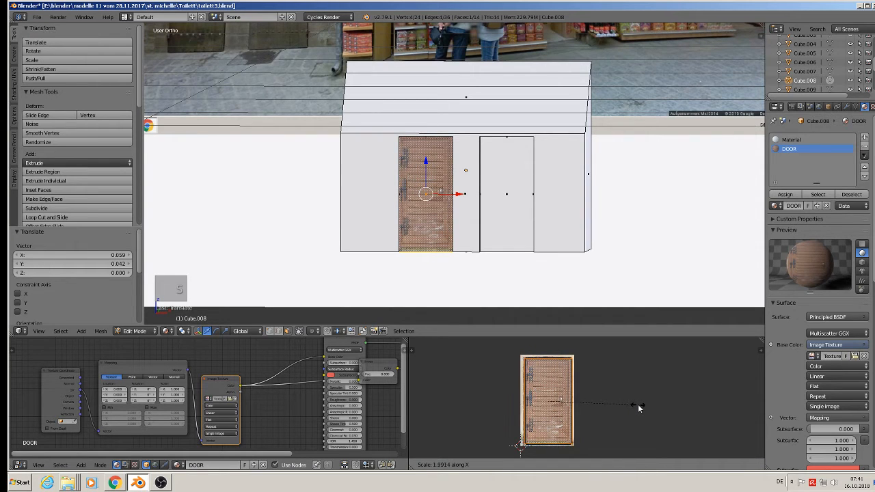
pyautogui.click(637, 404)
pyautogui.press('Tab')
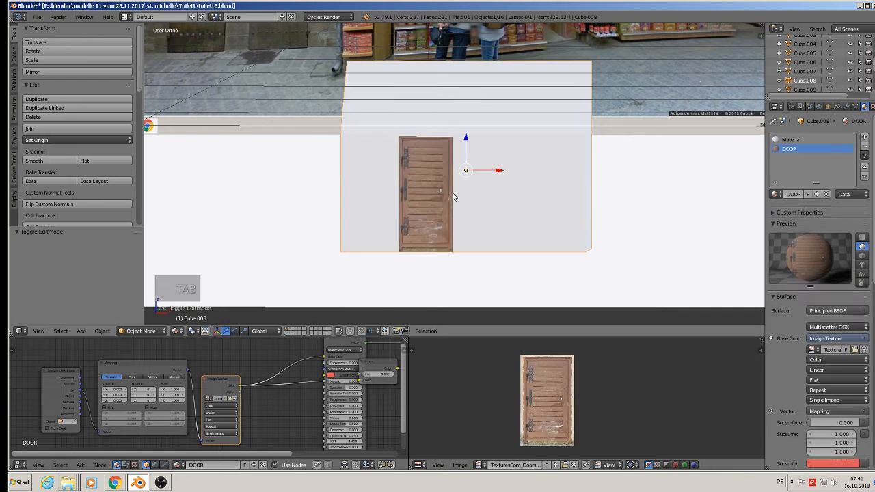
pyautogui.moveTo(452, 193); pyautogui.dragTo(448, 227, button='middle')
# Unwrap the right door face with Project From View from the front and assign the DOOR material to it.
pyautogui.press('Tab')
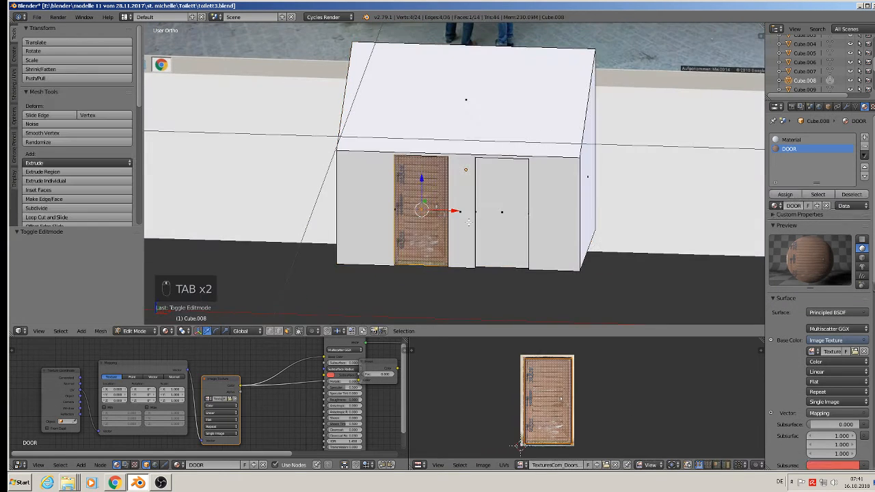
pyautogui.rightClick(510, 220)
pyautogui.moveTo(514, 226); pyautogui.dragTo(526, 216, button='middle')
pyautogui.press('u')
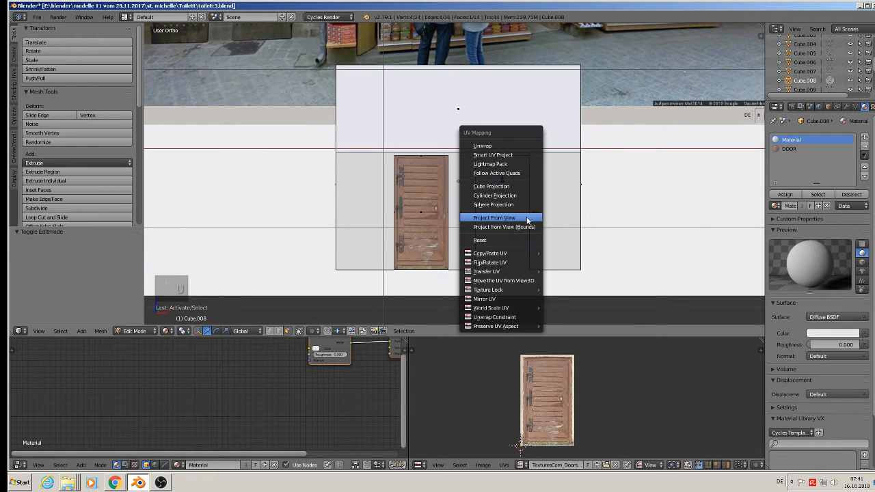
pyautogui.click(526, 217)
pyautogui.click(789, 149)
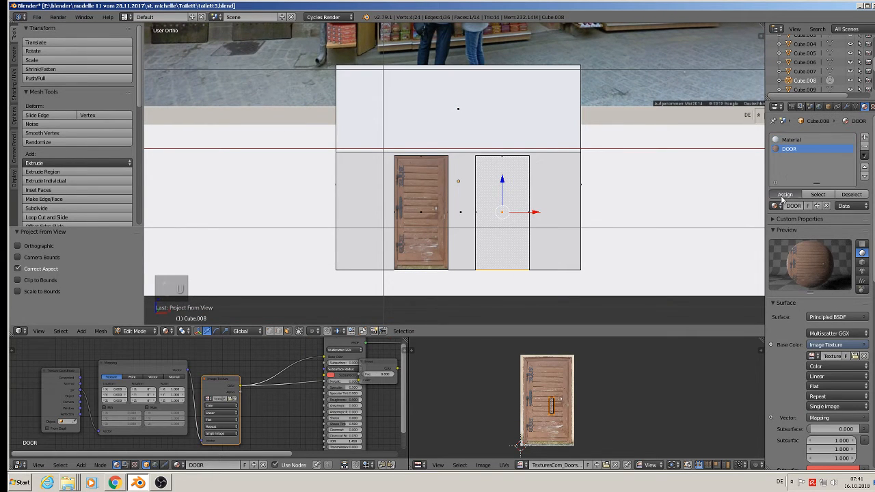
pyautogui.click(784, 194)
# Scale the right door face's UVs by 4.917 and 1.054, moving them -0.017, 0.093 over the door image in between.
pyautogui.press('s')
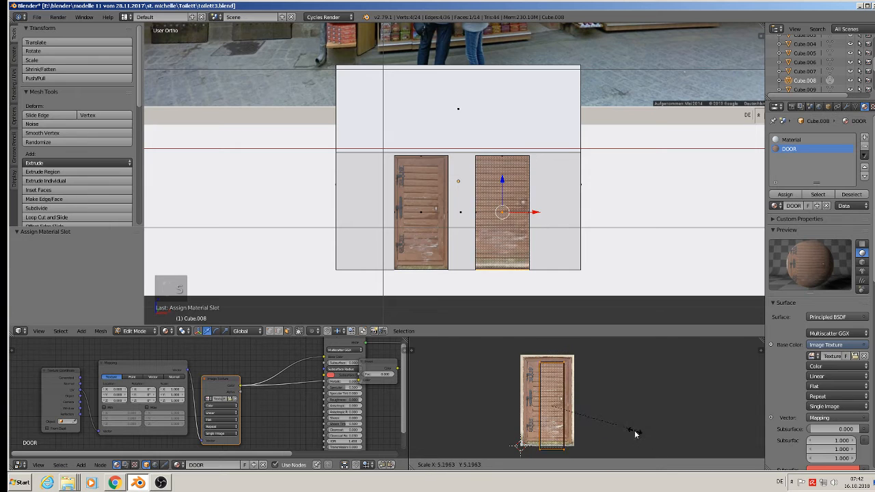
pyautogui.click(629, 427)
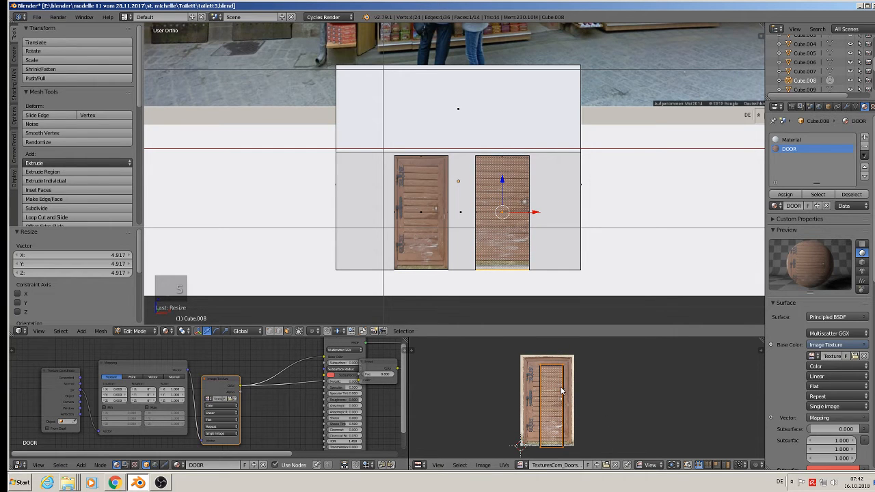
pyautogui.press('g')
pyautogui.click(590, 401)
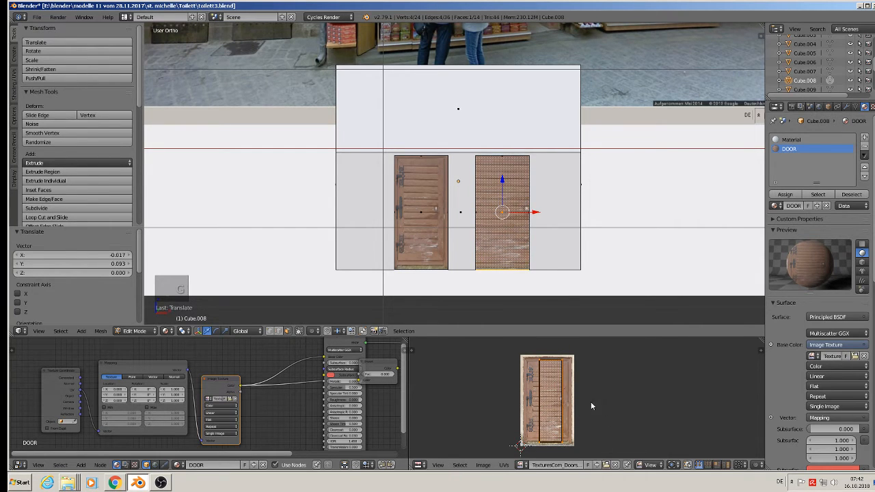
pyautogui.press('s')
pyautogui.click(595, 405)
# Stretch the right door's UVs by 1.869 along X and shift them sideways to fit the door image.
pyautogui.press('s')
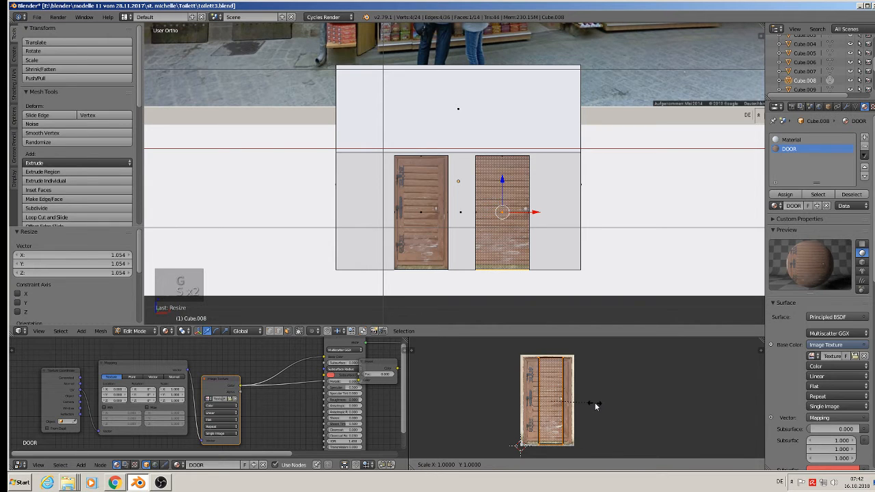
pyautogui.press('x')
pyautogui.click(631, 406)
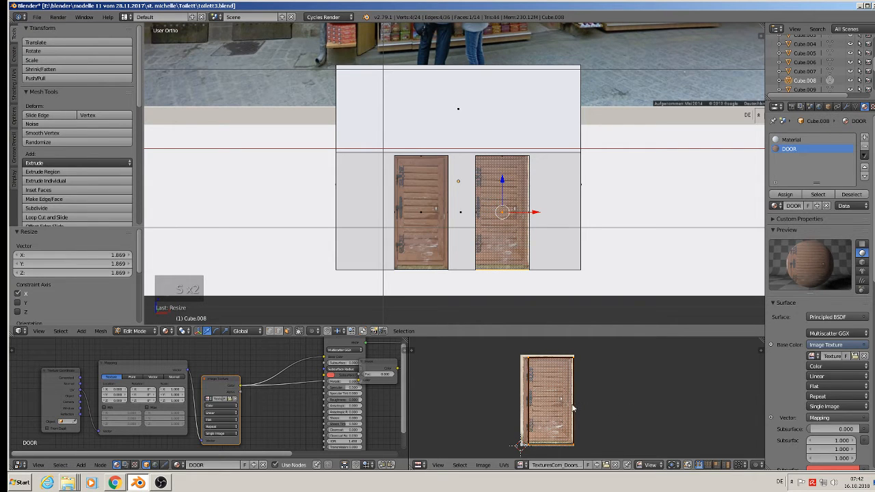
pyautogui.press('g')
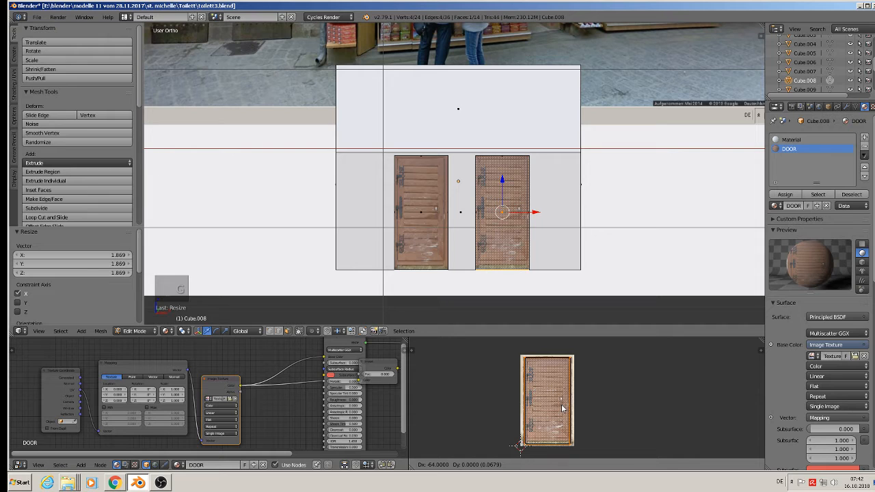
pyautogui.click(562, 404)
pyautogui.press('Tab')
# Save the file toilett3.blend.
pyautogui.scroll(-3, 543, 246)
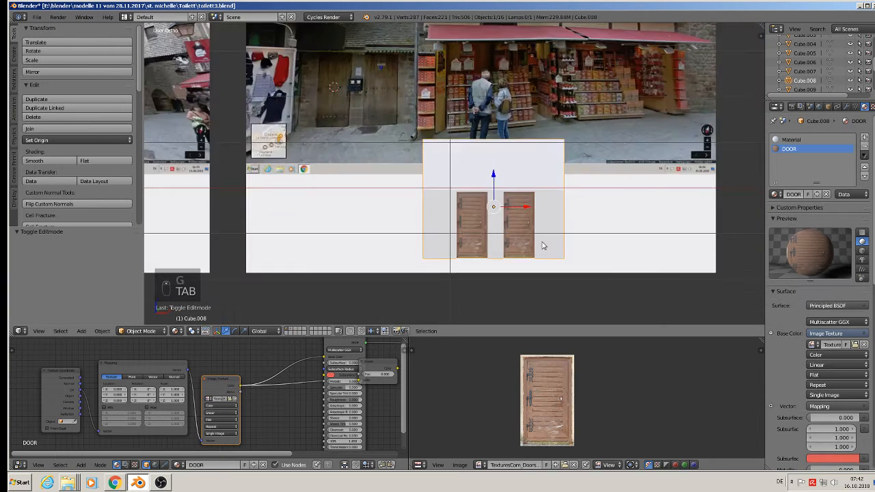
pyautogui.moveTo(543, 246); pyautogui.dragTo(516, 243, button='middle')
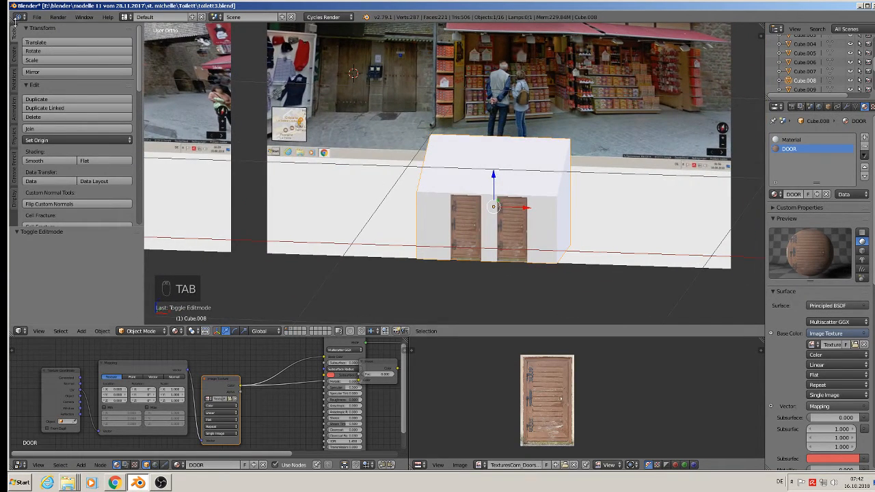
pyautogui.click(37, 17)
pyautogui.click(45, 91)
# Add a new material named "wall 2" in an extra material slot on the toilet building.
pyautogui.scroll(-4, 427, 184)
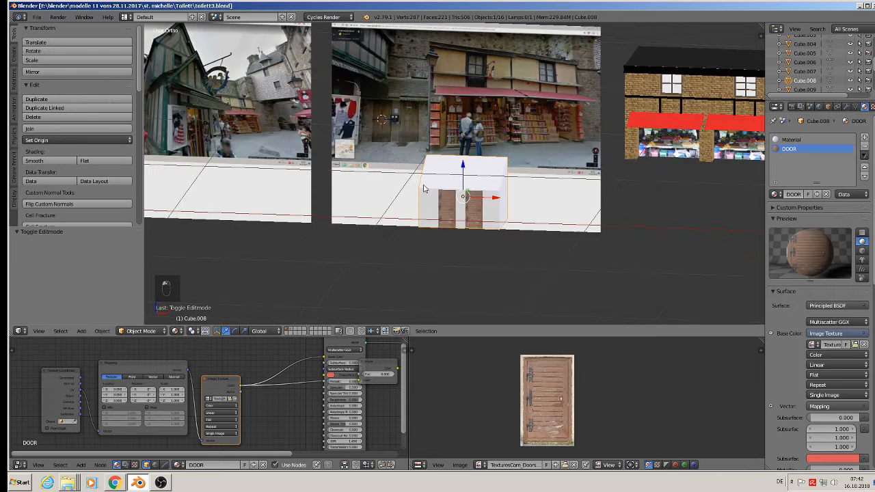
pyautogui.keyDown('shift'); pyautogui.moveTo(422, 189); pyautogui.dragTo(470, 236, button='middle'); pyautogui.keyUp('shift')
pyautogui.scroll(4, 460, 210)
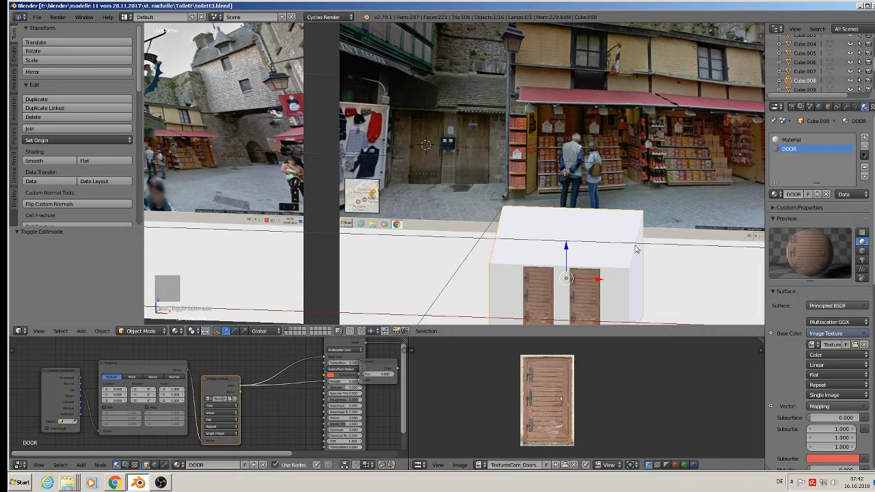
pyautogui.click(864, 139)
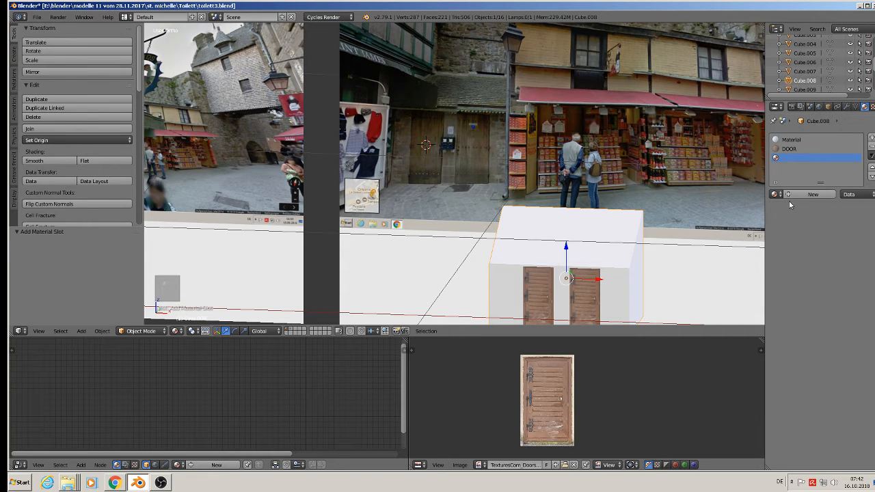
pyautogui.click(808, 194)
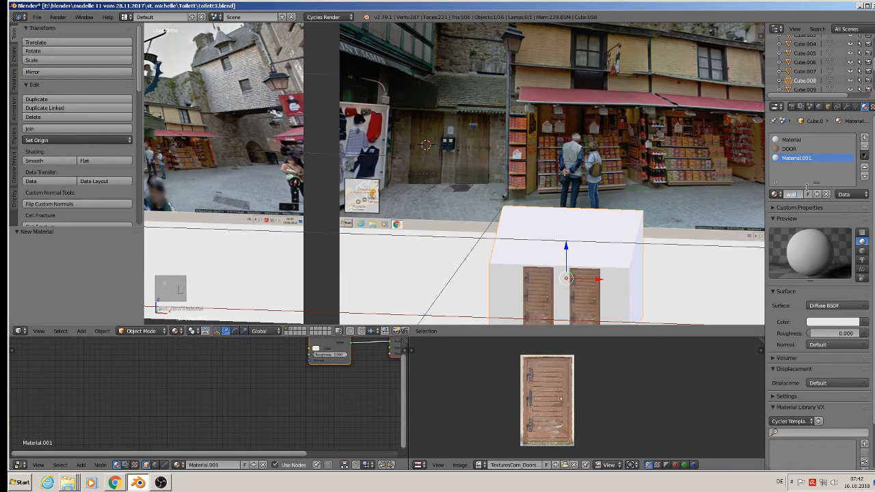
pyautogui.press('Return')
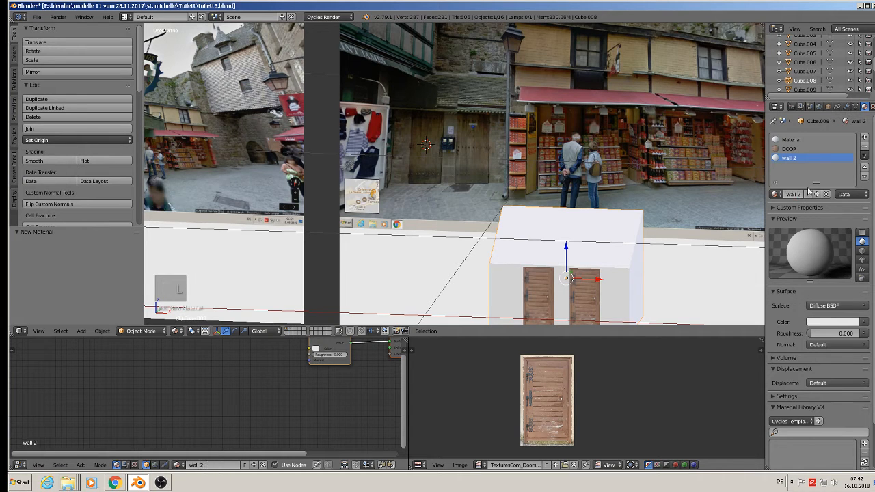
# Replace wall 2's default nodes with the copied brick setup, removing its Multiply Mix node and linking the image directly to Base Color.
pyautogui.scroll(-3, 321, 390)
pyautogui.press('x')
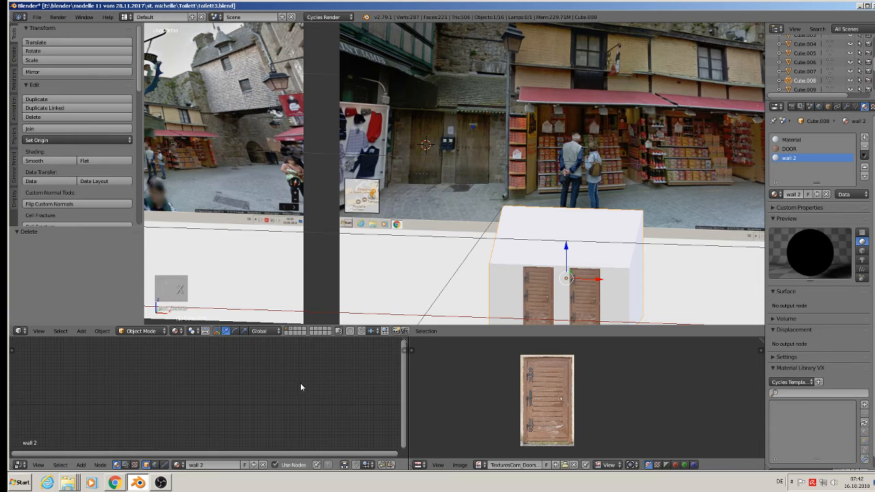
pyautogui.hotkey('ctrl', 'v')
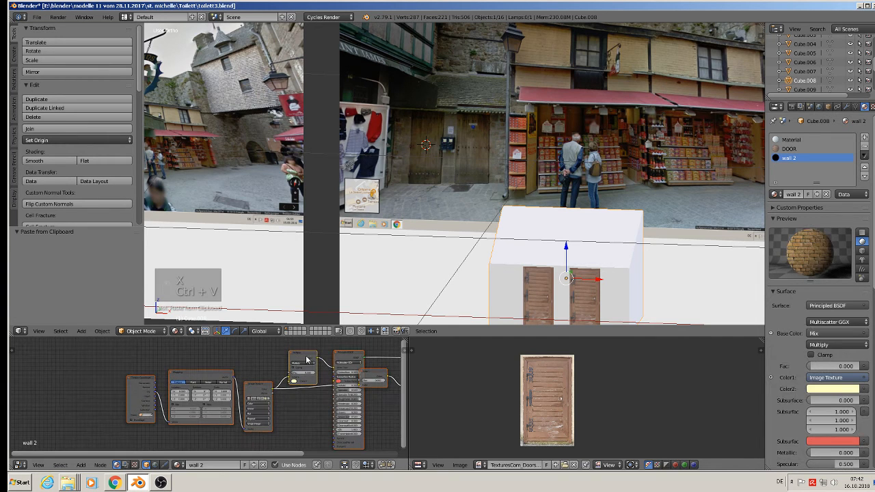
pyautogui.press('x')
pyautogui.moveTo(272, 390); pyautogui.dragTo(336, 371)
pyautogui.scroll(4, 247, 406)
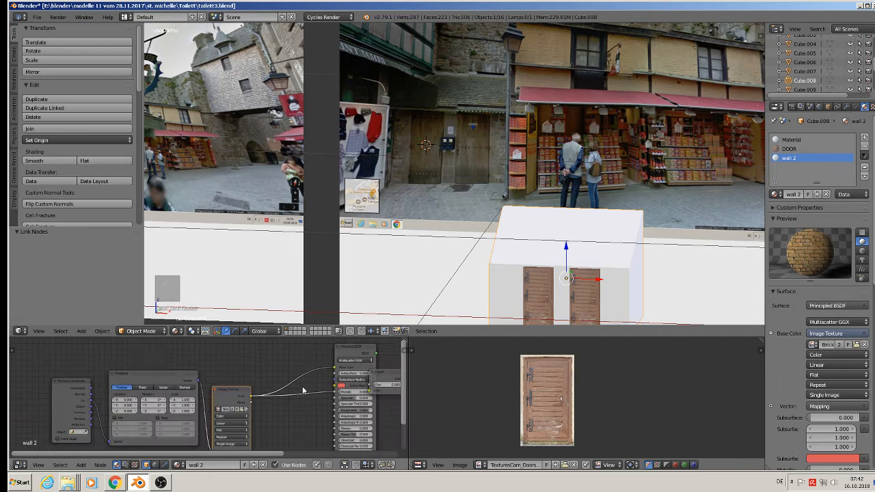
# Load BrickRound0109_9_S.jpg from the textur folder as wall 2's image texture.
pyautogui.click(232, 415)
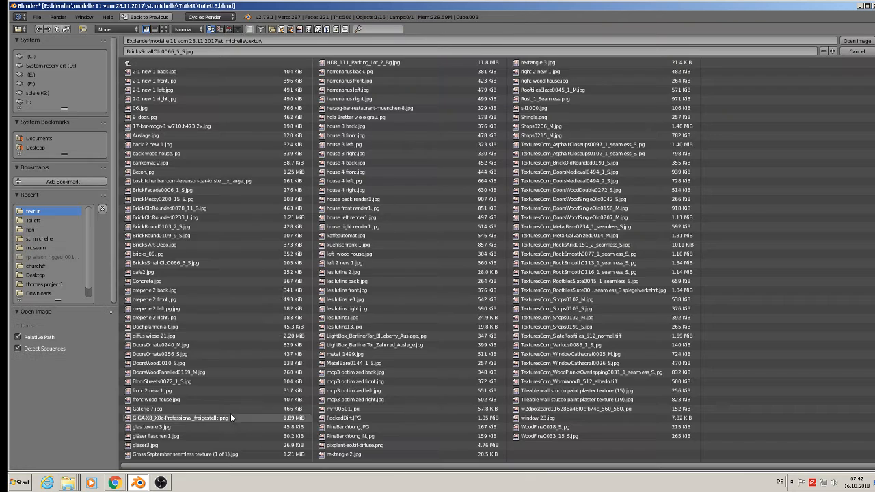
pyautogui.click(166, 30)
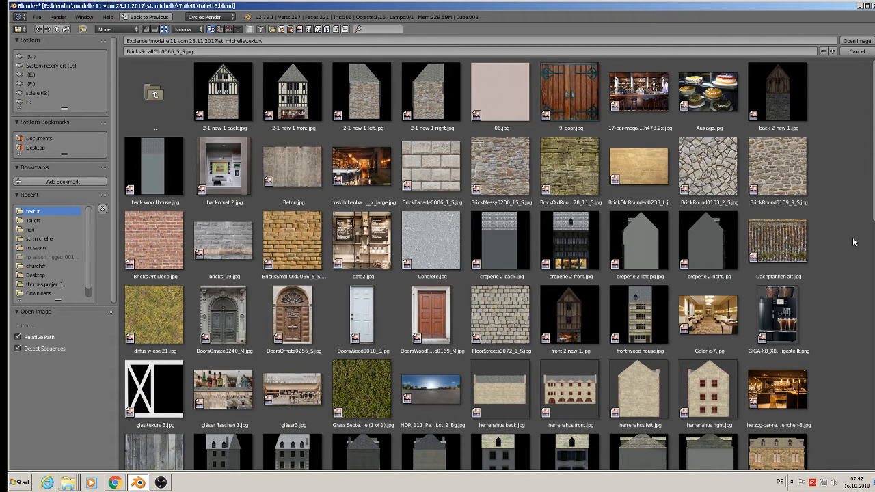
pyautogui.doubleClick(767, 163)
# Unwrap the front wall face around the doors with Project From View and assign the wall 2 material to it.
pyautogui.keyDown('shift'); pyautogui.moveTo(611, 279); pyautogui.dragTo(551, 206, button='middle'); pyautogui.keyUp('shift')
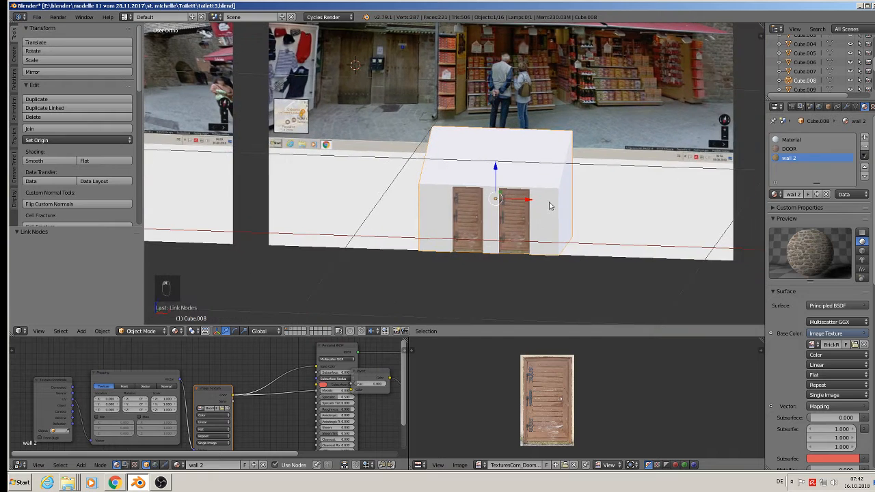
pyautogui.scroll(3, 540, 217)
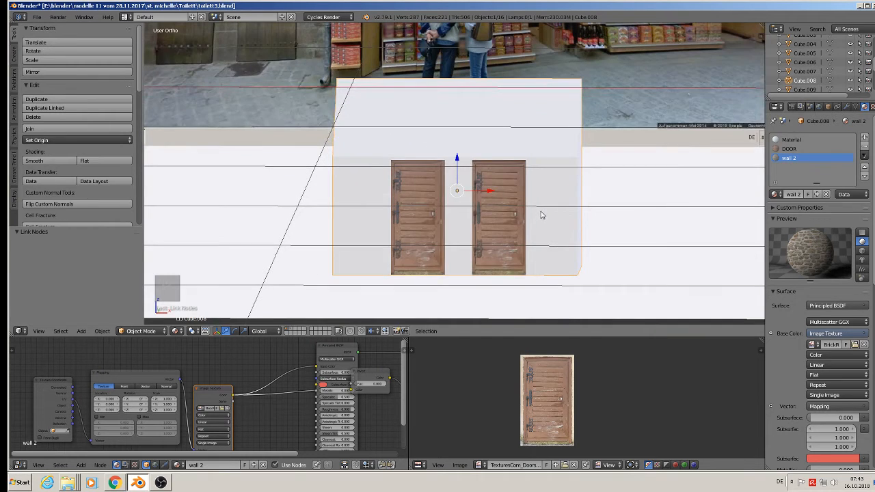
pyautogui.press('Tab')
pyautogui.rightClick(390, 196)
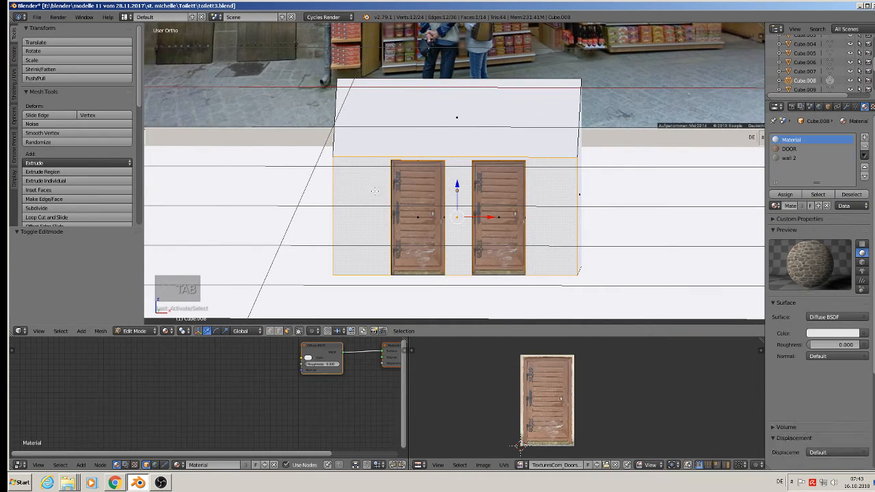
pyautogui.moveTo(557, 225); pyautogui.dragTo(652, 207, button='middle')
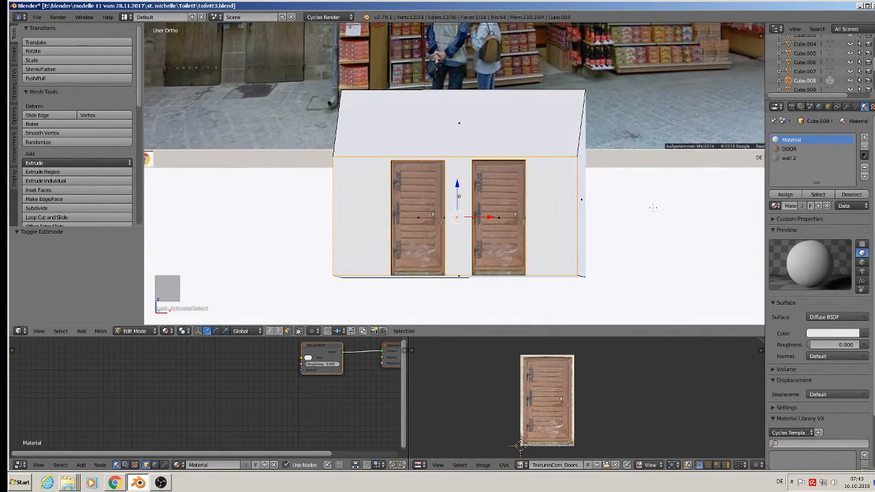
pyautogui.press('u')
pyautogui.click(589, 208)
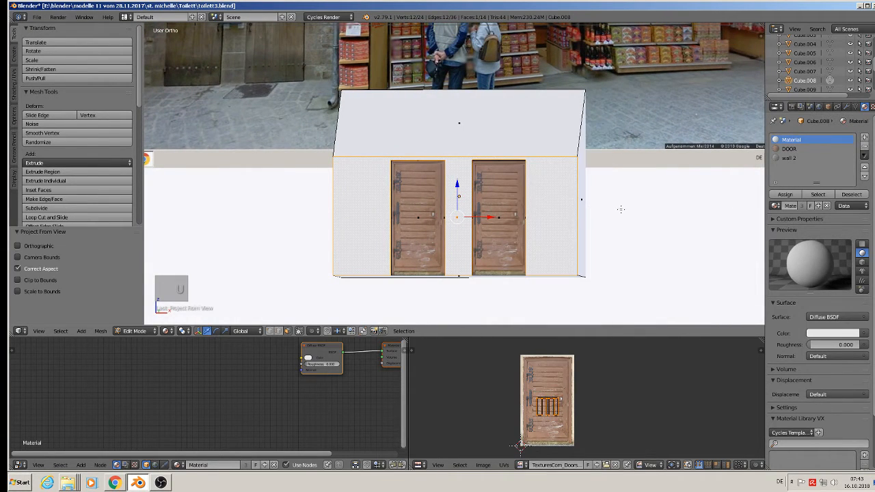
pyautogui.click(787, 158)
pyautogui.click(784, 194)
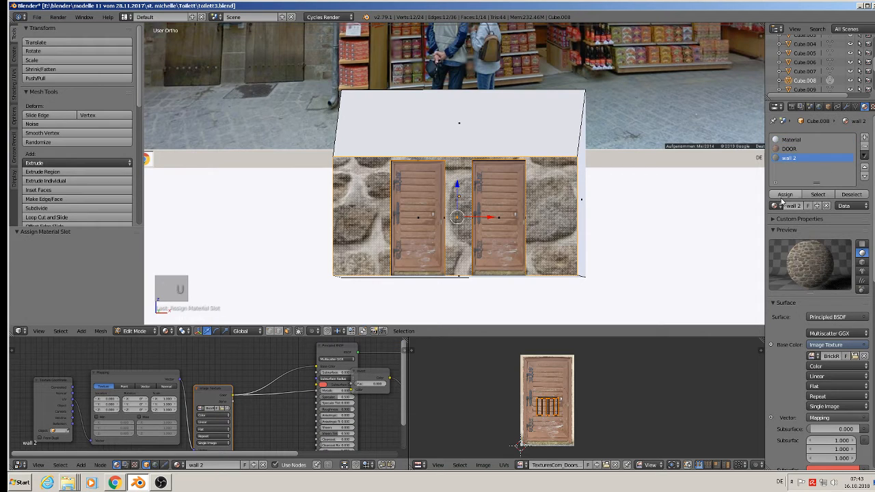
# Scale the front wall's UVs by 4.604 to shrink the stone pattern, and leave Edit Mode.
pyautogui.press('s')
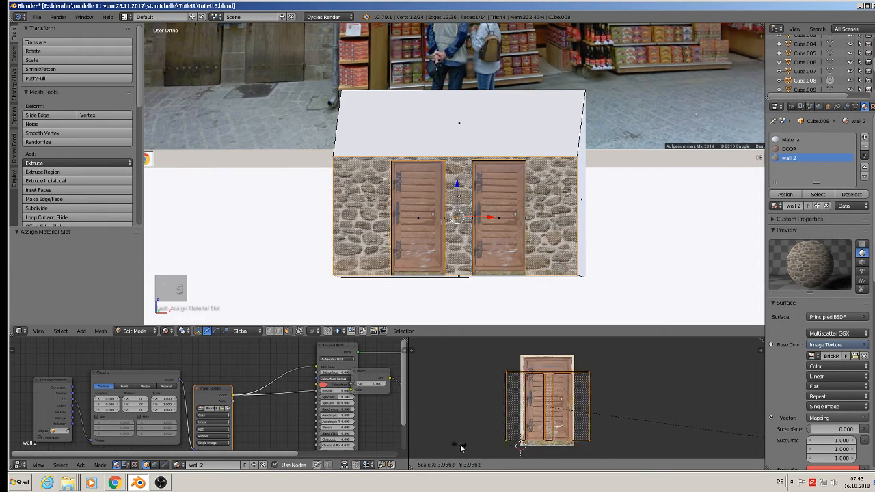
pyautogui.click(497, 445)
pyautogui.scroll(-2, 451, 236)
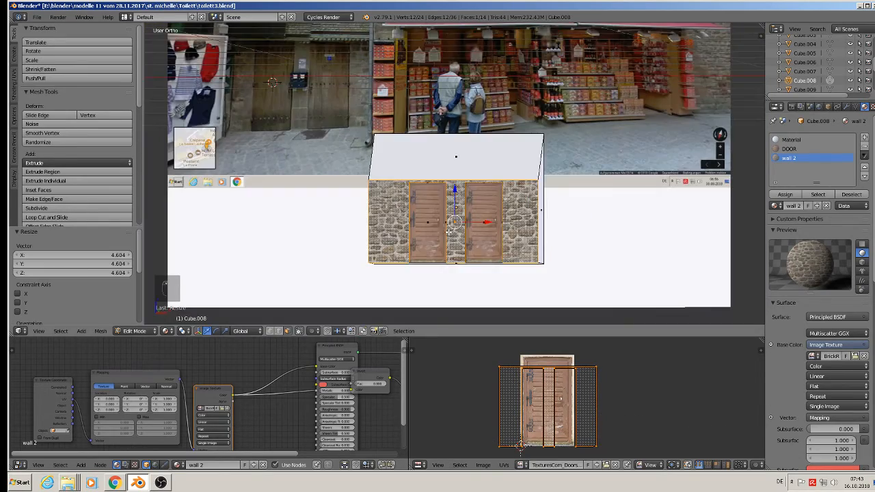
pyautogui.press('Tab')
# Unwrap the four vertical side faces of both door recesses with Project From View from the side and assign wall 2 to them.
pyautogui.moveTo(443, 236); pyautogui.dragTo(403, 205, button='middle')
pyautogui.scroll(6, 405, 183)
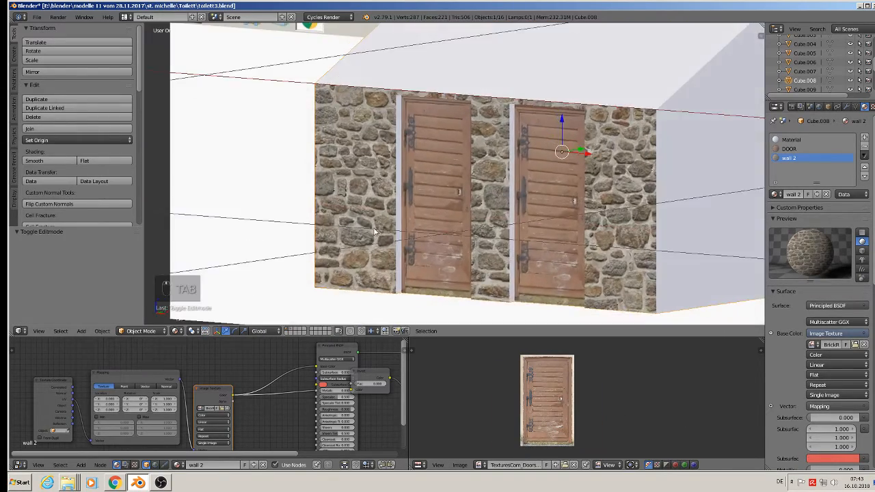
pyautogui.press('Tab')
pyautogui.rightClick(407, 183)
pyautogui.scroll(-2, 408, 184)
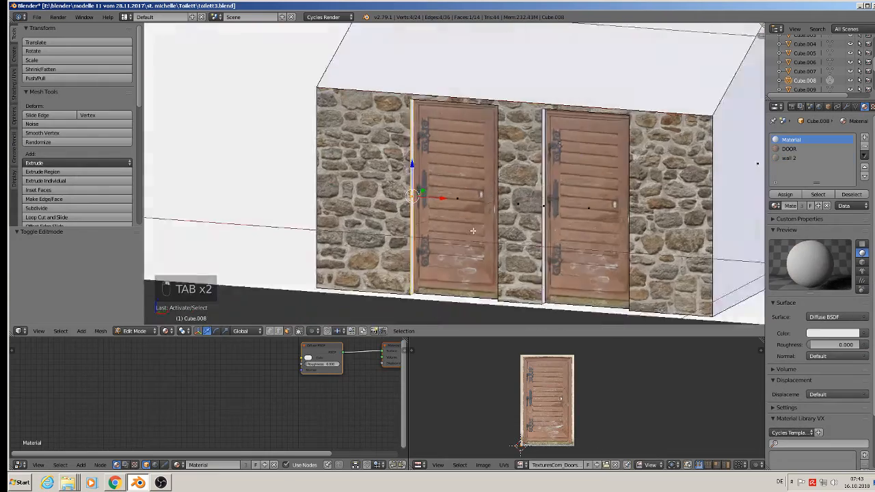
pyautogui.moveTo(459, 210); pyautogui.dragTo(523, 225, button='middle')
pyautogui.keyDown('shift'); pyautogui.rightClick(501, 191); pyautogui.keyUp('shift')
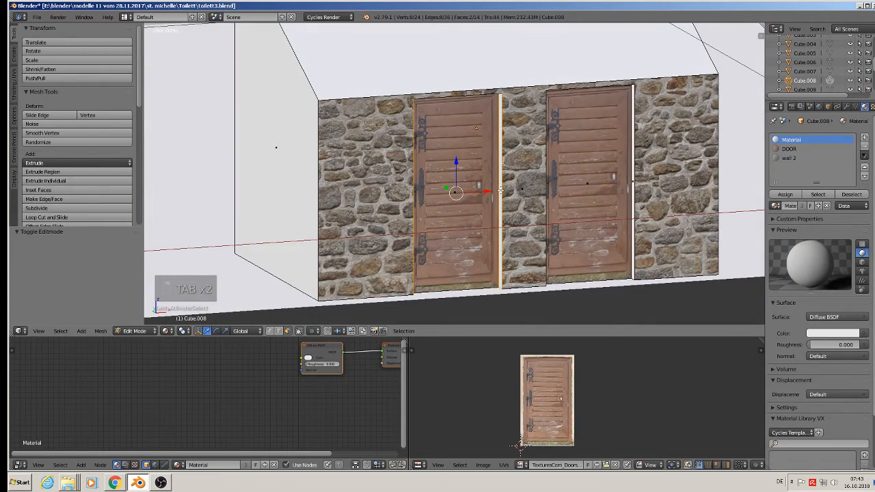
pyautogui.keyDown('shift'); pyautogui.rightClick(632, 181); pyautogui.keyUp('shift')
pyautogui.moveTo(632, 182); pyautogui.dragTo(538, 190, button='middle')
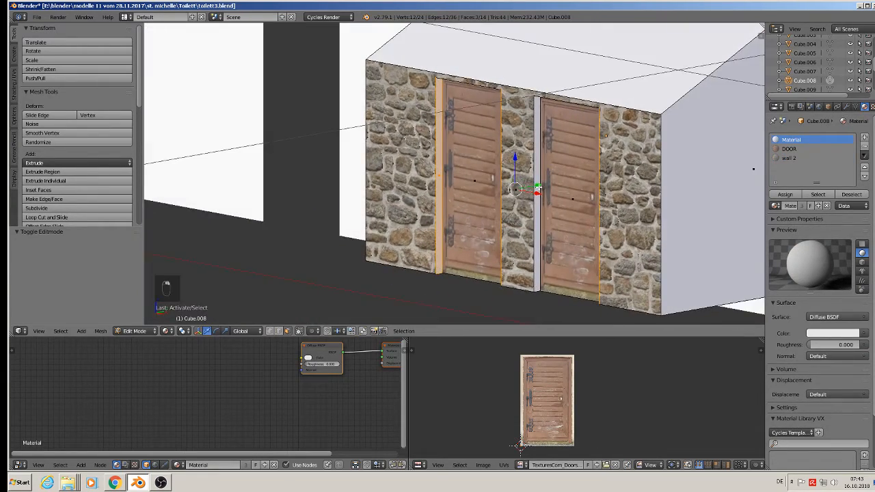
pyautogui.keyDown('shift'); pyautogui.rightClick(538, 188); pyautogui.keyUp('shift')
pyautogui.moveTo(639, 226); pyautogui.dragTo(596, 220, button='middle')
pyautogui.press('u')
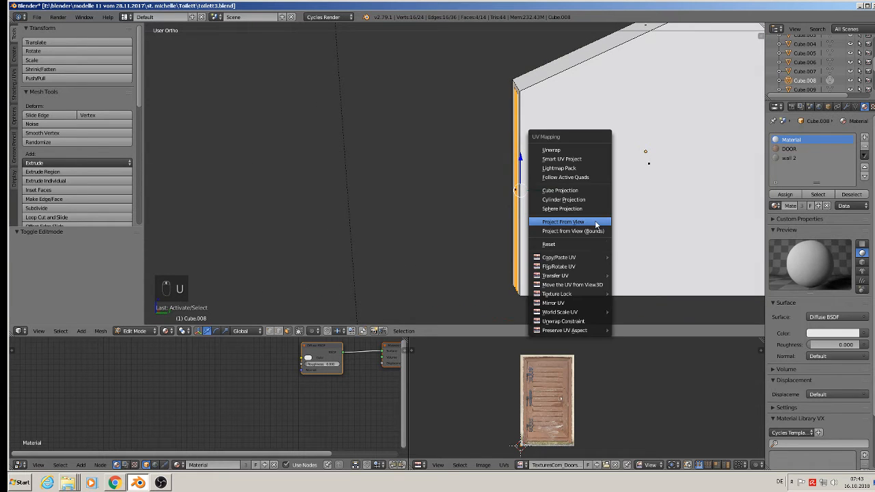
pyautogui.click(596, 224)
pyautogui.click(788, 158)
pyautogui.click(784, 194)
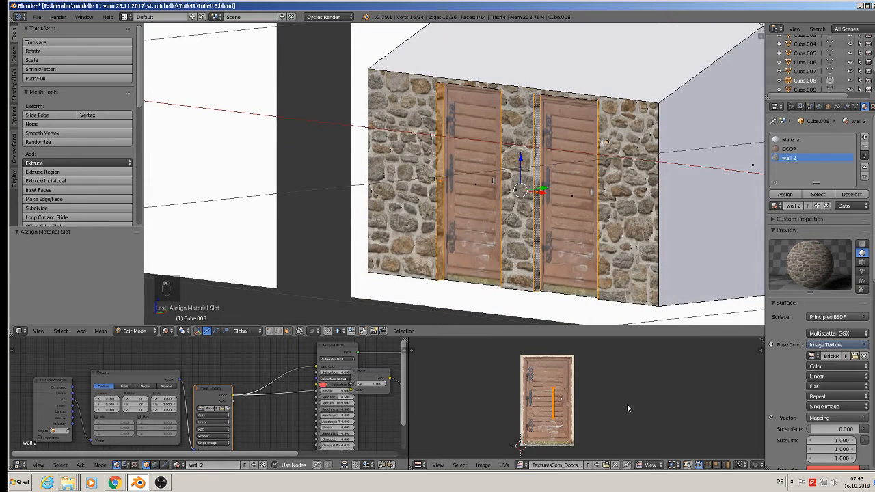
# Scale the door recess side faces' UVs by 5.117 and leave Edit Mode.
pyautogui.press('s')
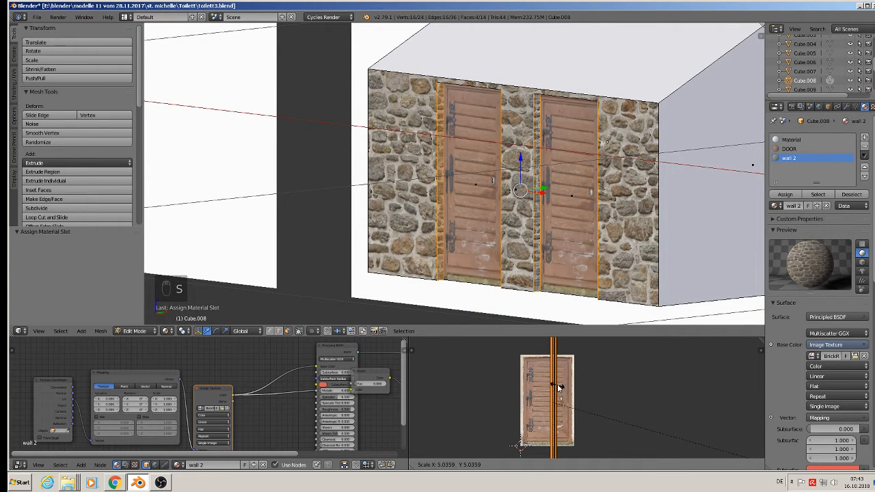
pyautogui.click(564, 388)
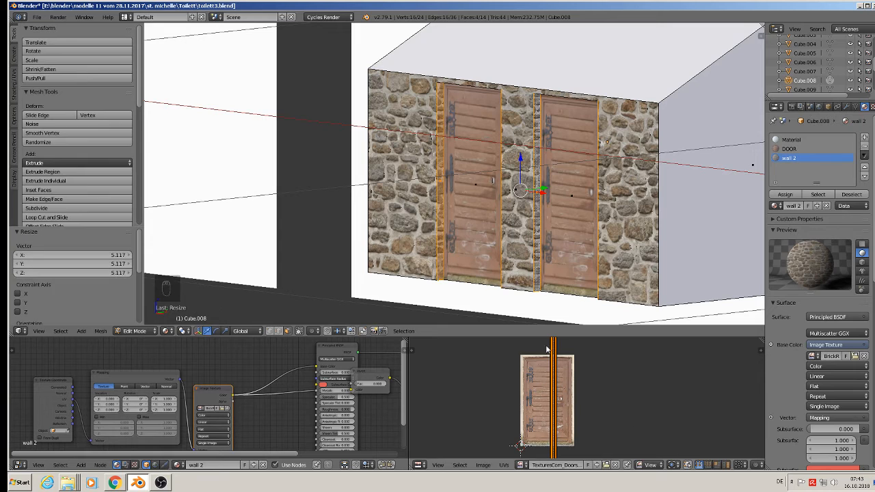
pyautogui.press('Tab')
pyautogui.moveTo(456, 178); pyautogui.dragTo(483, 217, button='middle')
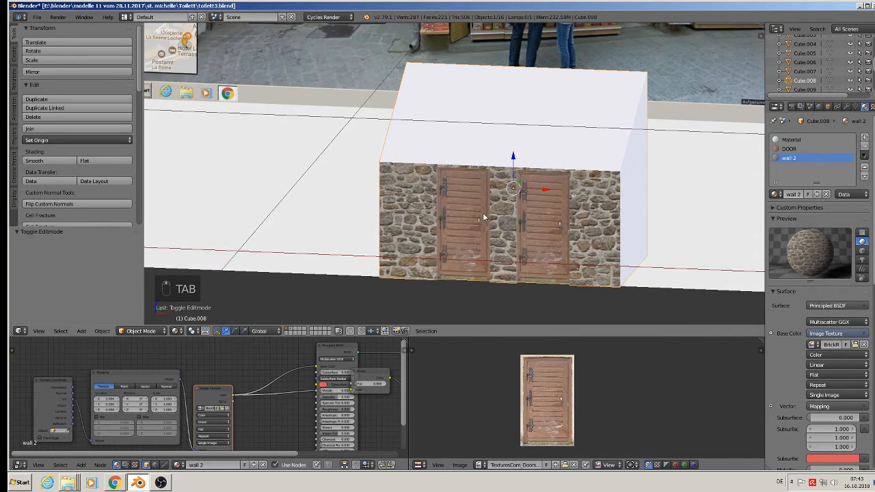
# Unwrap the back wall and both side walls with Project From View from the side and assign the wall 2 material to them.
pyautogui.scroll(-3, 620, 192)
pyautogui.moveTo(620, 192); pyautogui.dragTo(556, 226, button='middle')
pyautogui.press('Tab')
pyautogui.rightClick(596, 205)
pyautogui.keyDown('shift'); pyautogui.rightClick(649, 163); pyautogui.keyUp('shift')
pyautogui.moveTo(649, 164); pyautogui.dragTo(11, 73, button='middle')
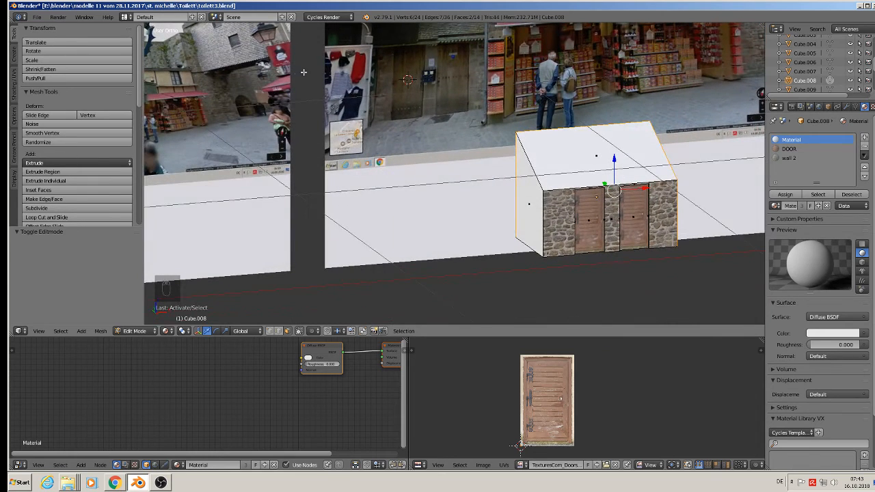
pyautogui.keyDown('shift'); pyautogui.rightClick(530, 205); pyautogui.keyUp('shift')
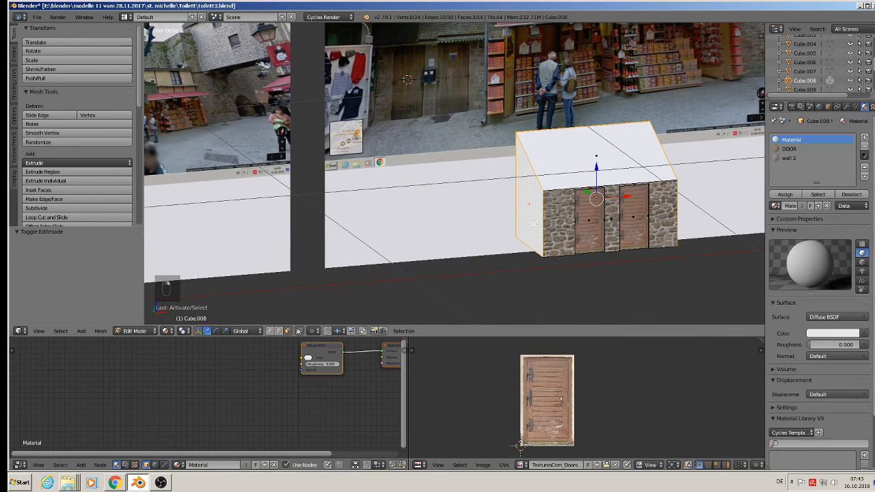
pyautogui.moveTo(531, 206)
pyautogui.mouseDown(button='middle')
pyautogui.moveTo(428, 203)
pyautogui.moveTo(538, 206)
pyautogui.mouseUp(button='middle')
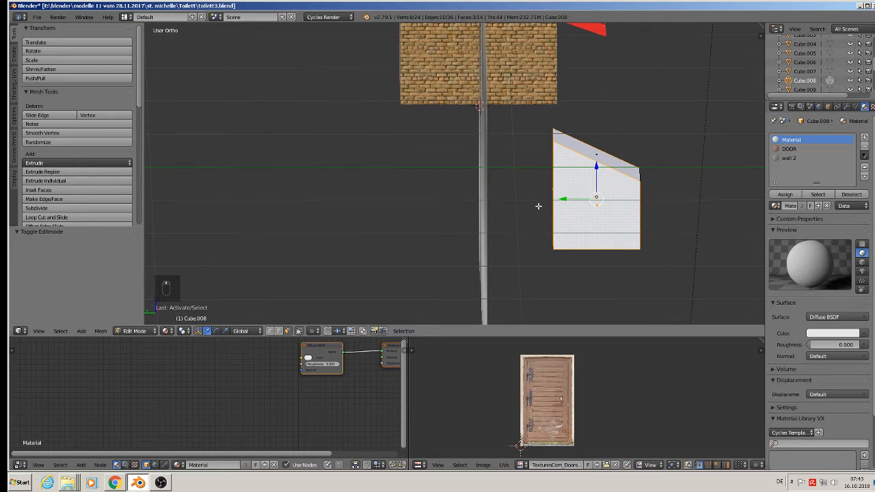
pyautogui.press('u')
pyautogui.click(541, 205)
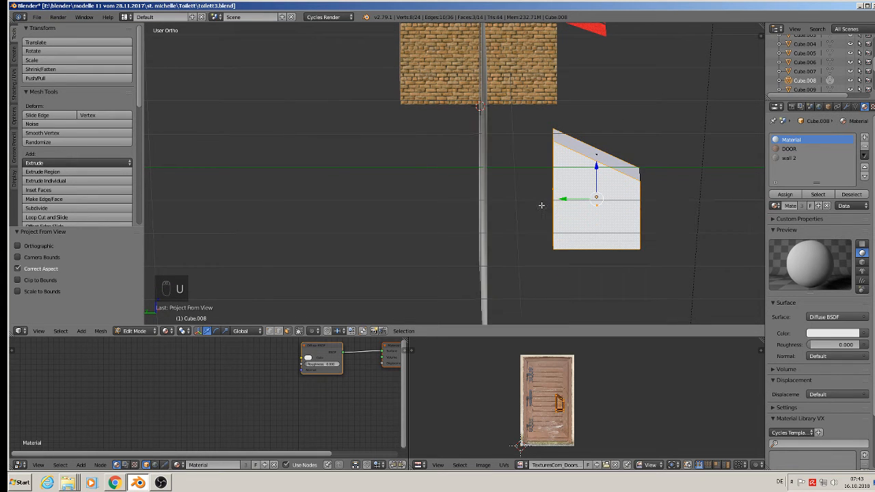
pyautogui.click(813, 158)
pyautogui.click(785, 194)
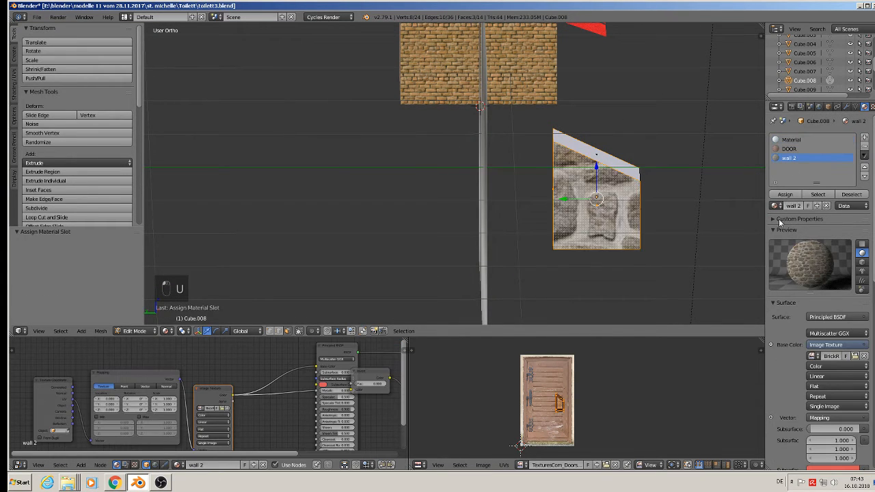
# Scale the back and side walls' UVs by 6.433, leave Edit Mode and save the file.
pyautogui.press('s')
pyautogui.click(646, 353)
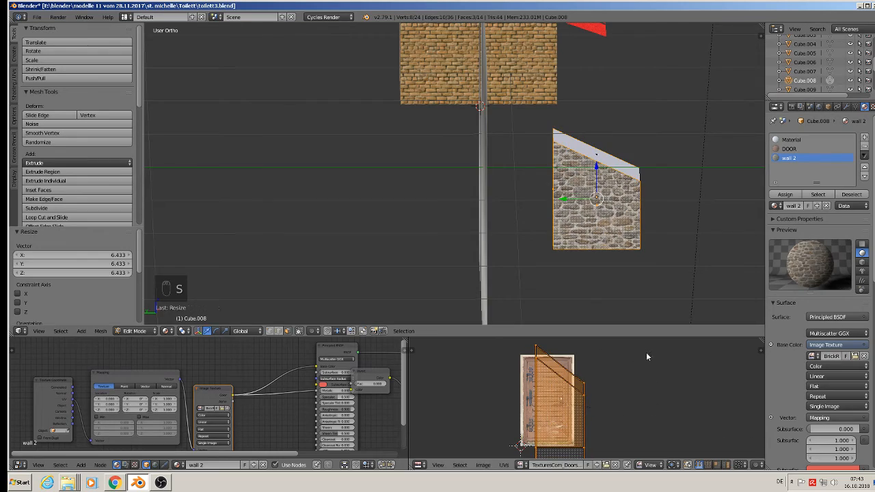
pyautogui.moveTo(608, 232); pyautogui.dragTo(477, 221, button='middle')
pyautogui.press('Tab')
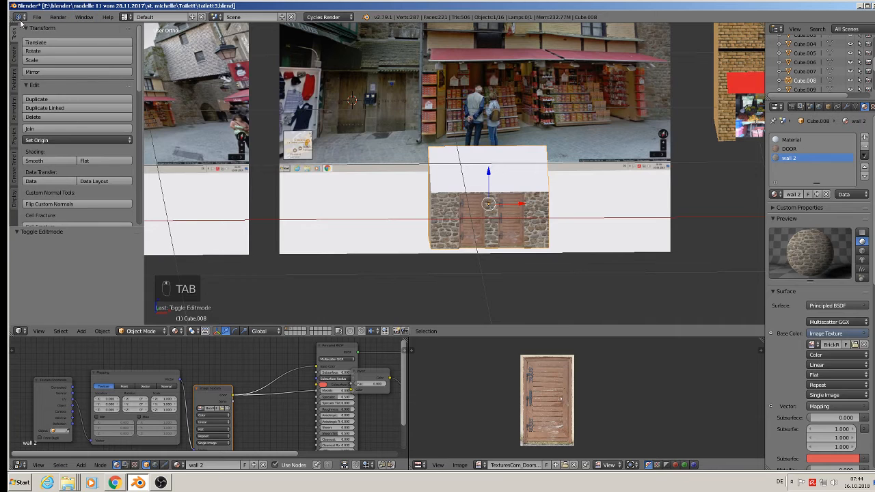
pyautogui.click(38, 17)
pyautogui.click(113, 96)
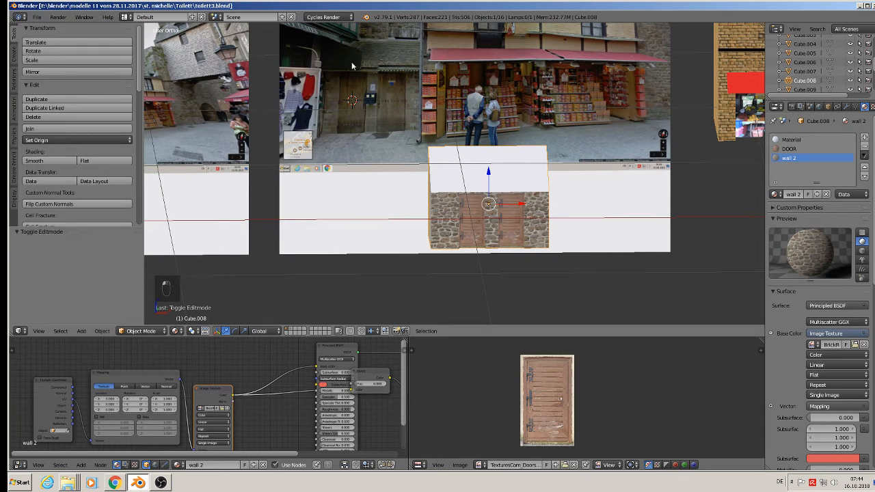
# Add a new material slot to the building with a new material named roof.
pyautogui.click(865, 137)
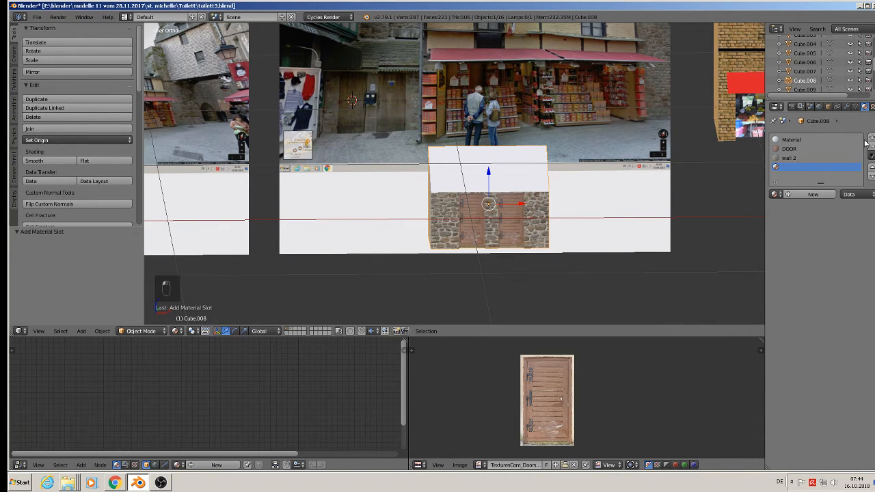
pyautogui.click(805, 194)
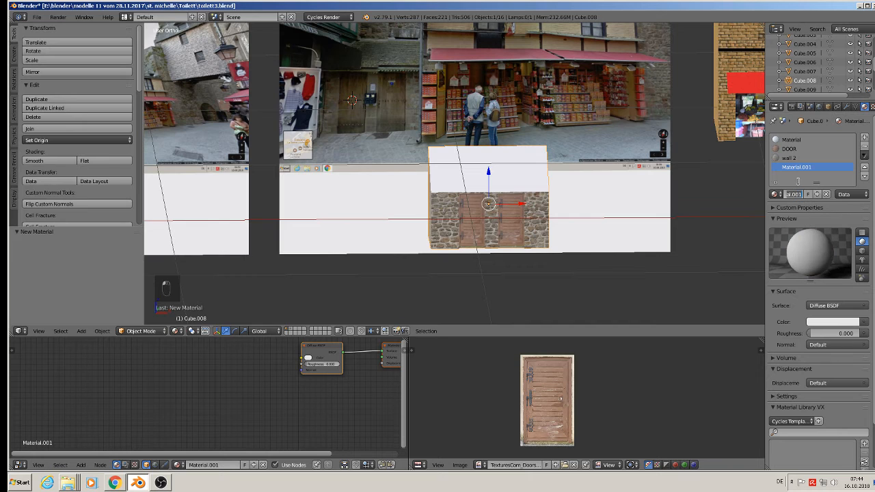
pyautogui.write('d')
pyautogui.press('Return')
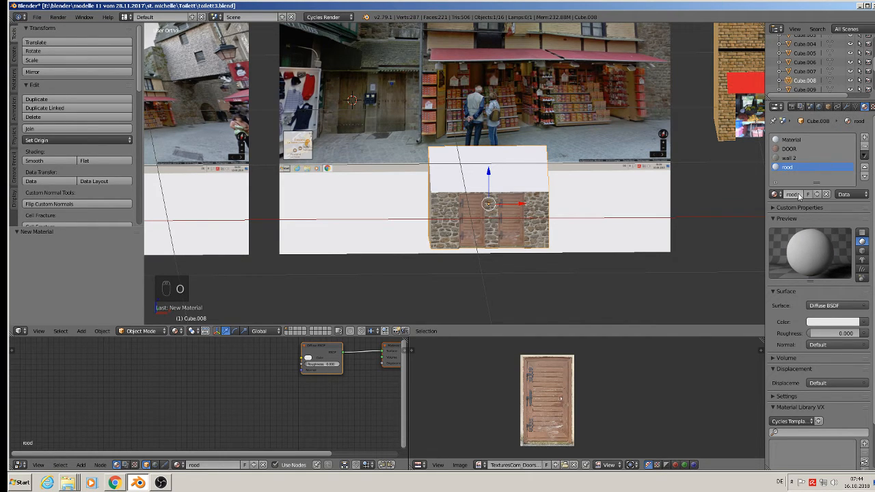
pyautogui.click(793, 195)
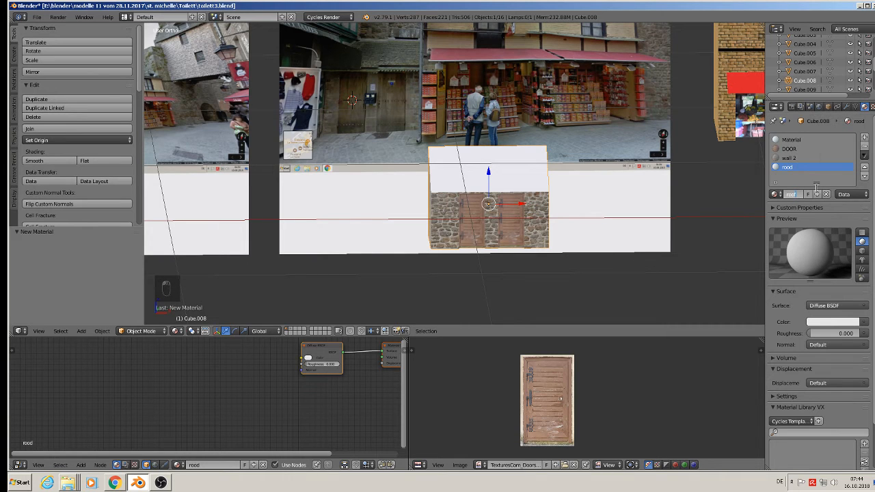
pyautogui.write('roof')
pyautogui.press('Return')
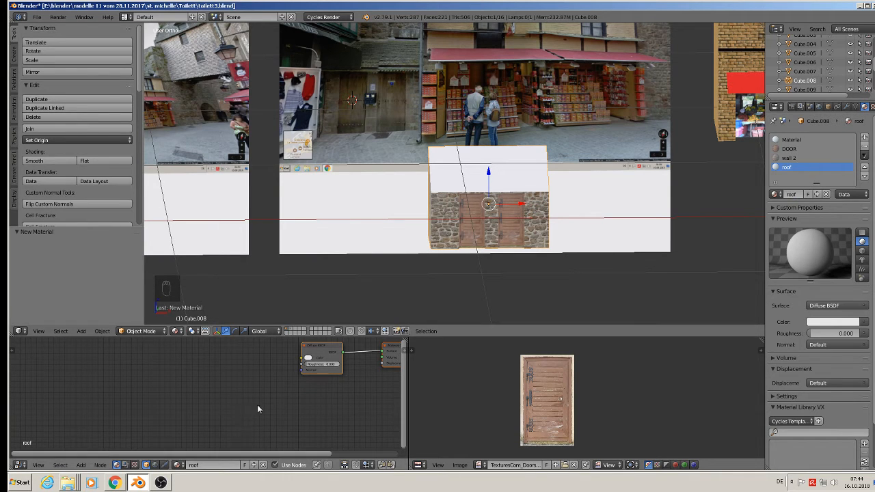
# Replace the roof material's default nodes with the copied texture node setup and link the Image Texture's Color to Base Color.
pyautogui.scroll(-1, 257, 404)
pyautogui.press('x')
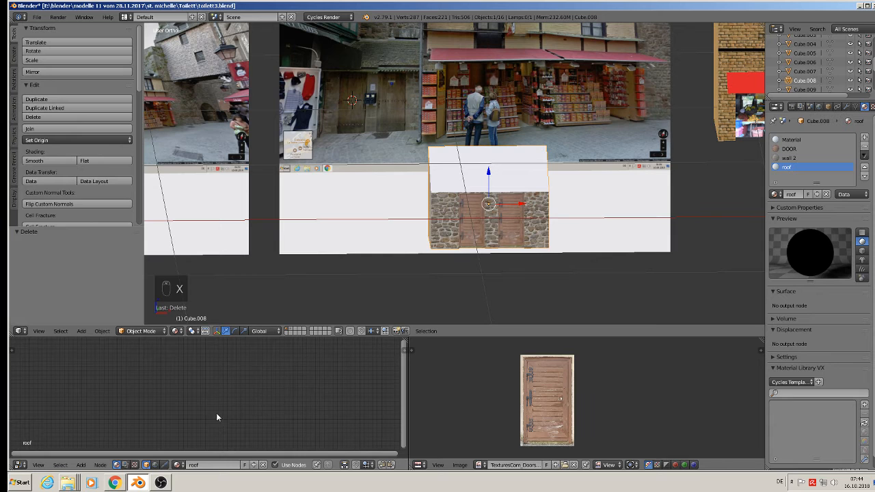
pyautogui.hotkey('ctrl', 'v')
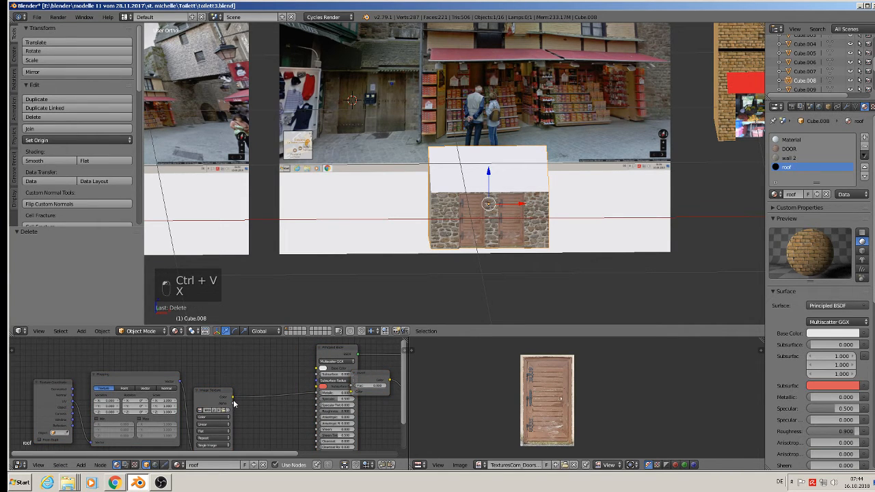
pyautogui.moveTo(234, 400); pyautogui.dragTo(319, 370)
pyautogui.scroll(3, 212, 417)
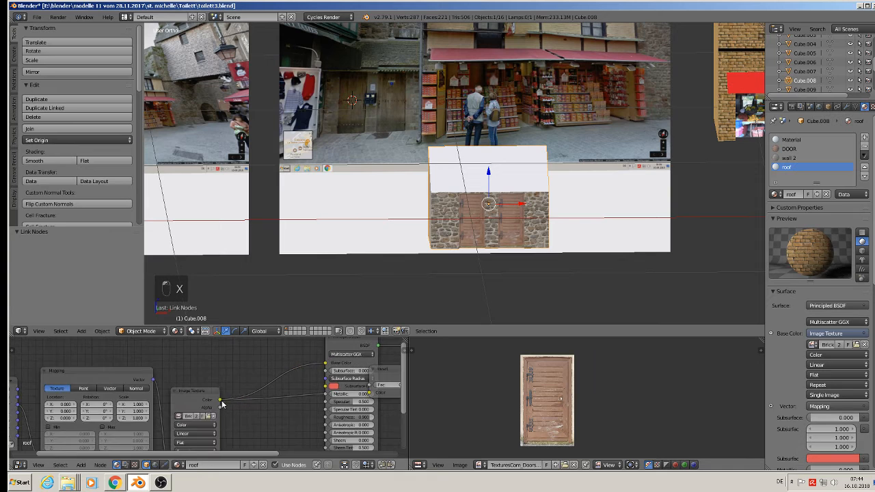
# Load Shingle.png from the textur folder into the roof material's Image Texture node.
pyautogui.click(204, 422)
pyautogui.click(164, 29)
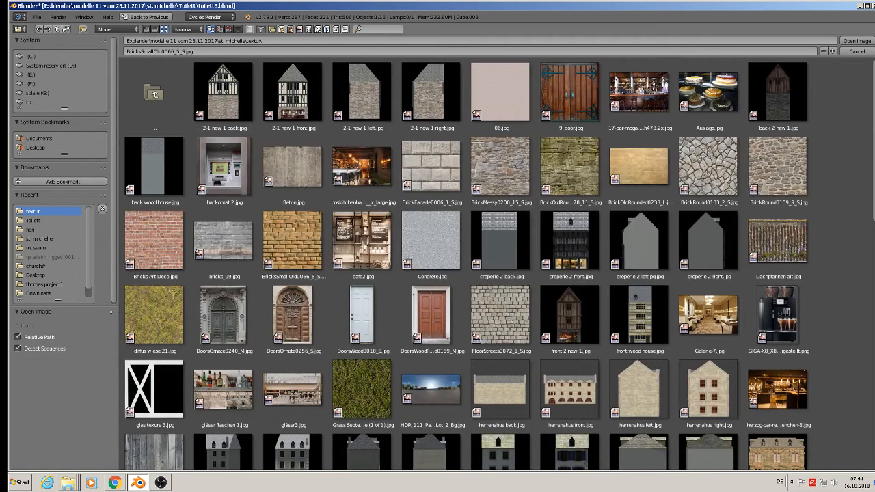
pyautogui.scroll(-1, 467, 263)
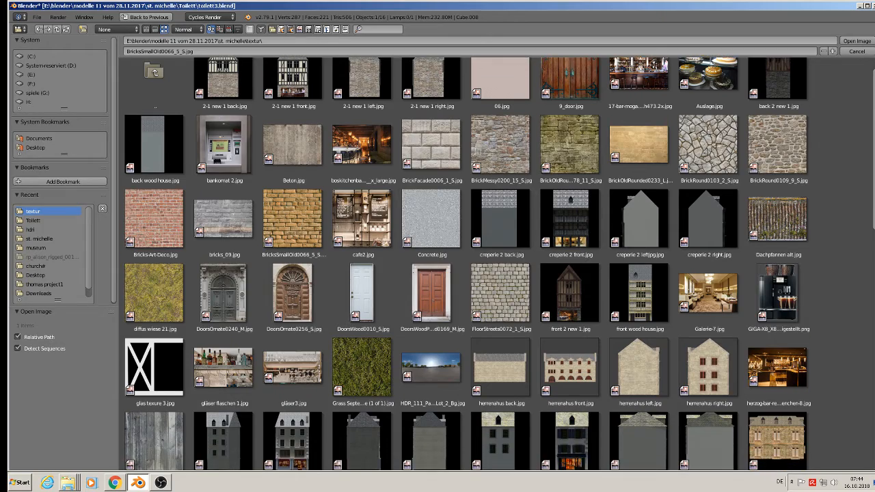
pyautogui.scroll(-5, 467, 263)
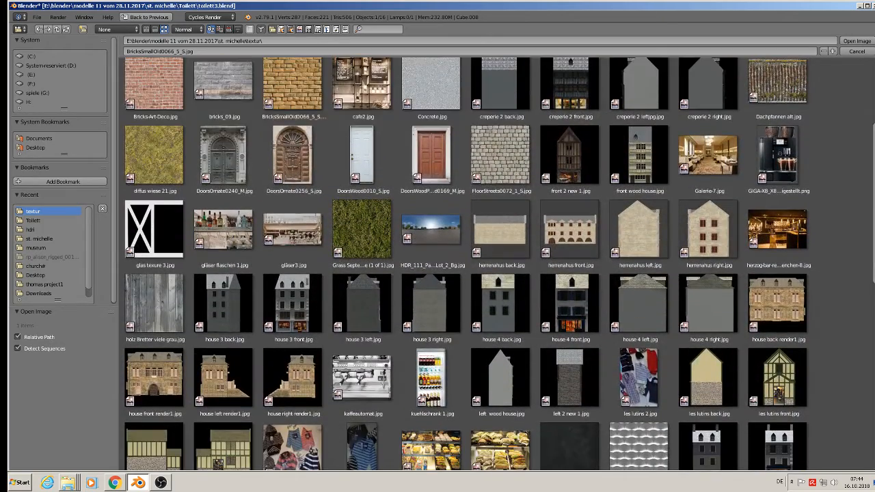
pyautogui.scroll(-8, 467, 263)
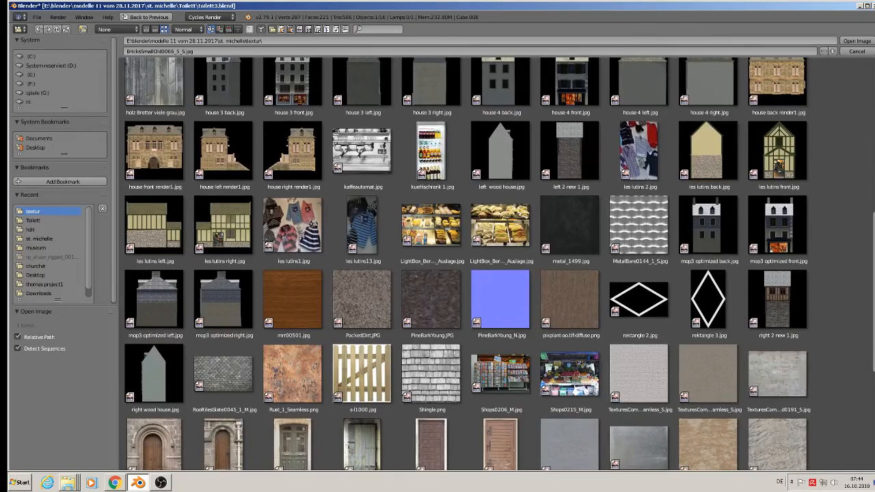
pyautogui.scroll(-5, 467, 263)
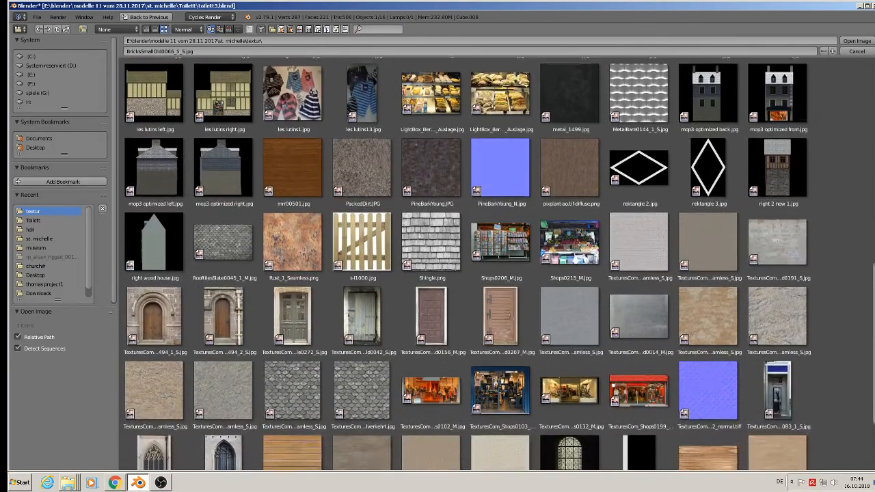
pyautogui.scroll(-4, 467, 263)
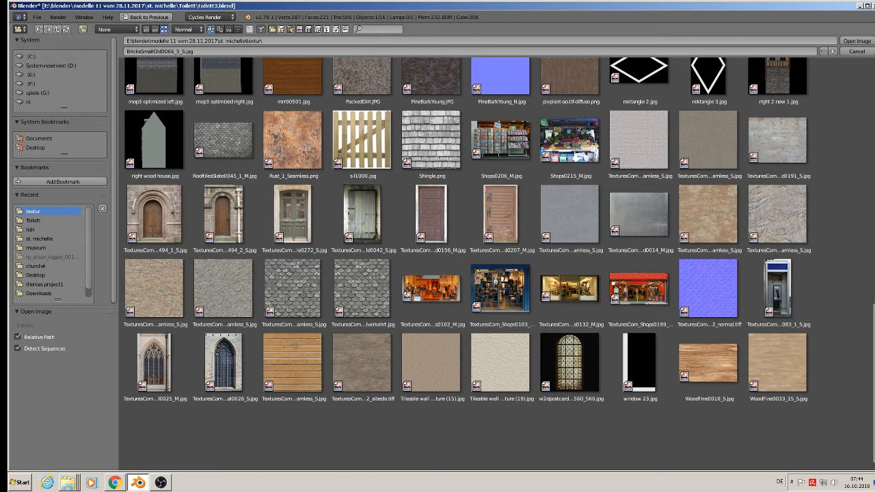
pyautogui.scroll(2, 453, 226)
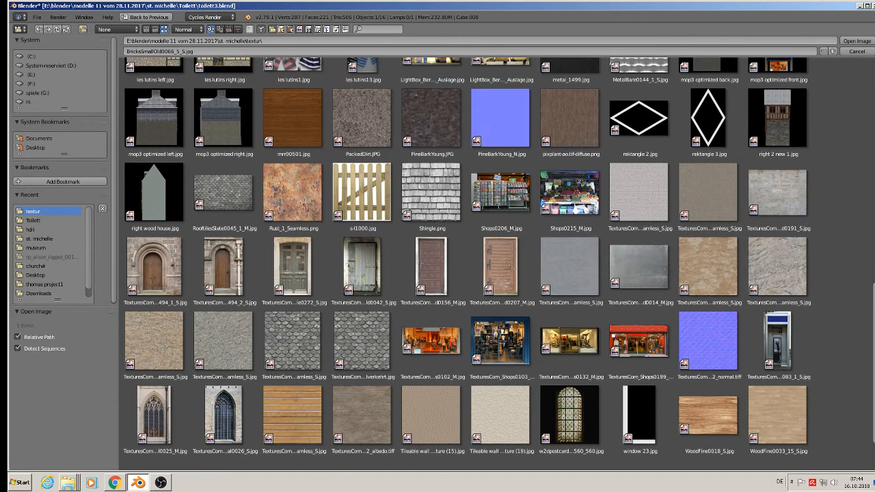
pyautogui.doubleClick(439, 206)
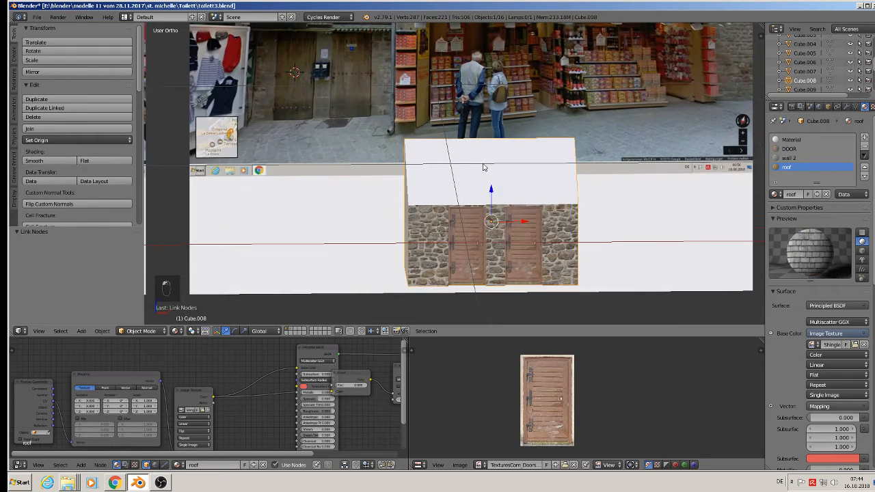
# Unwrap the sloping roof face with Project From View from above and assign the roof material to it.
pyautogui.press('Tab')
pyautogui.rightClick(488, 183)
pyautogui.moveTo(489, 185); pyautogui.dragTo(508, 295, button='middle')
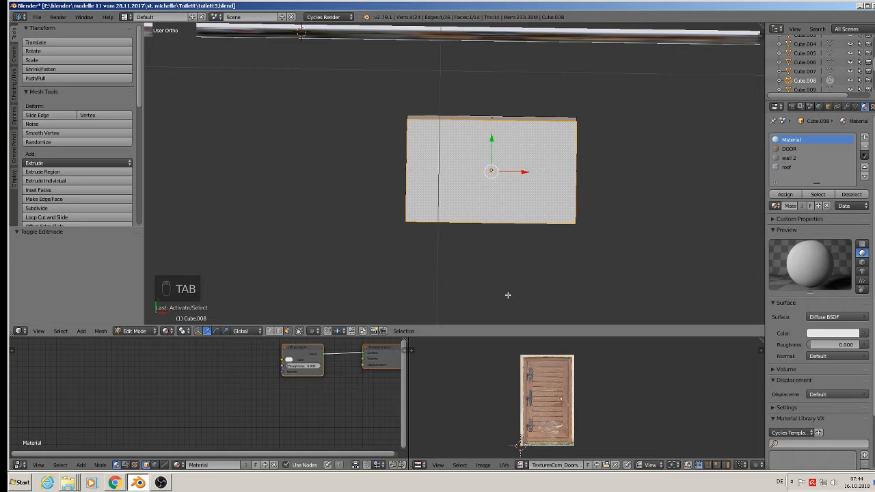
pyautogui.press('u')
pyautogui.click(510, 293)
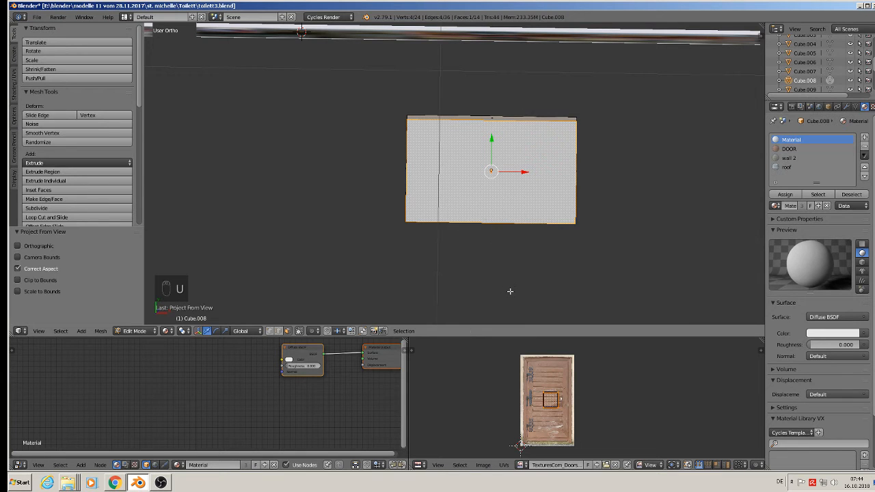
pyautogui.click(786, 166)
pyautogui.click(784, 194)
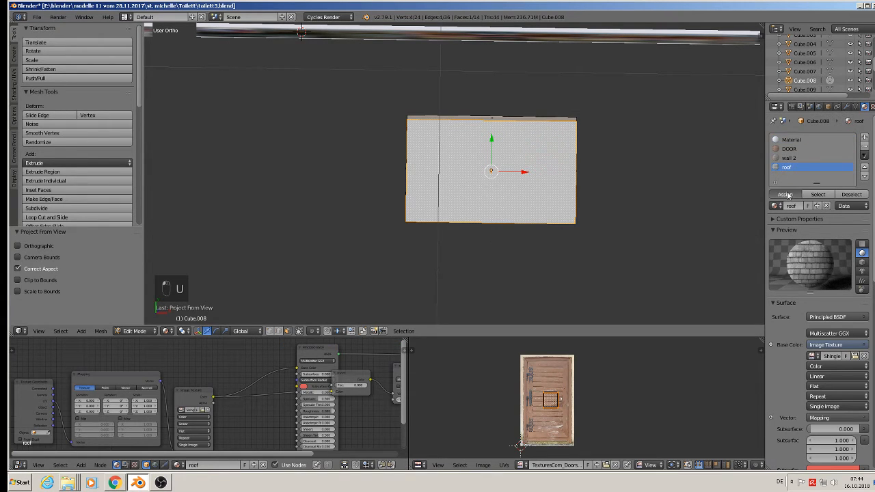
# Scale up the roof face's UVs to shrink the shingle pattern, leave Edit Mode and check the building from the front.
pyautogui.press('s')
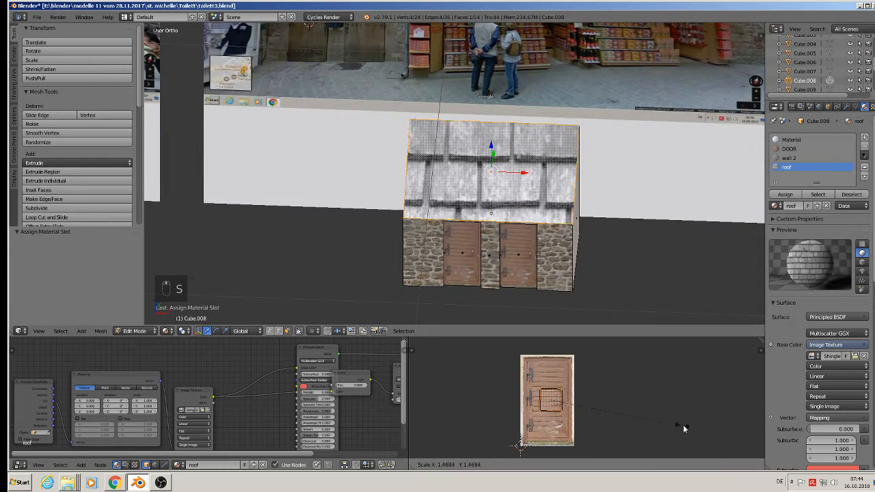
pyautogui.click(518, 391)
pyautogui.scroll(-1, 519, 244)
pyautogui.moveTo(507, 171); pyautogui.dragTo(513, 161, button='middle')
pyautogui.press('Tab')
pyautogui.moveTo(477, 233); pyautogui.dragTo(422, 230, button='middle')
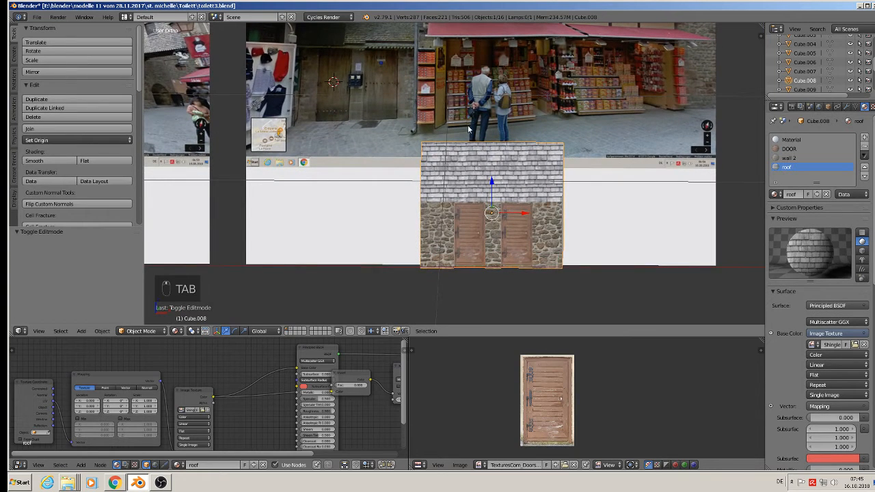
pyautogui.scroll(3, 508, 166)
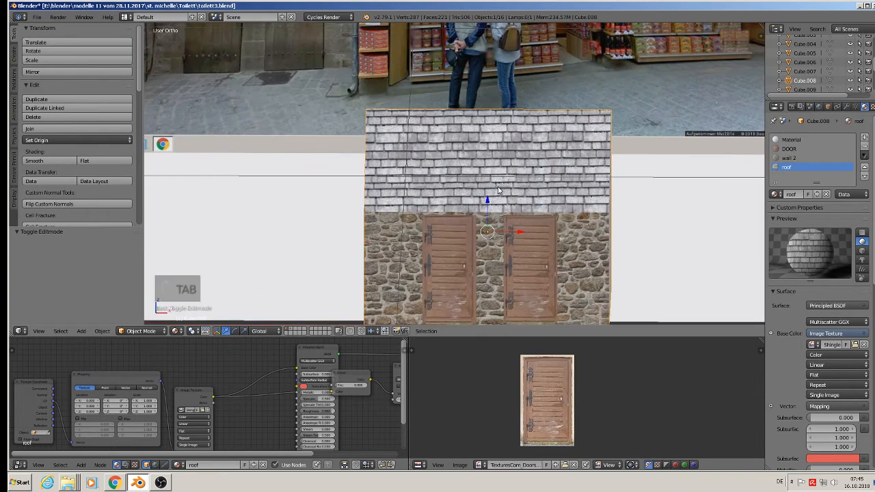
pyautogui.scroll(-2, 508, 166)
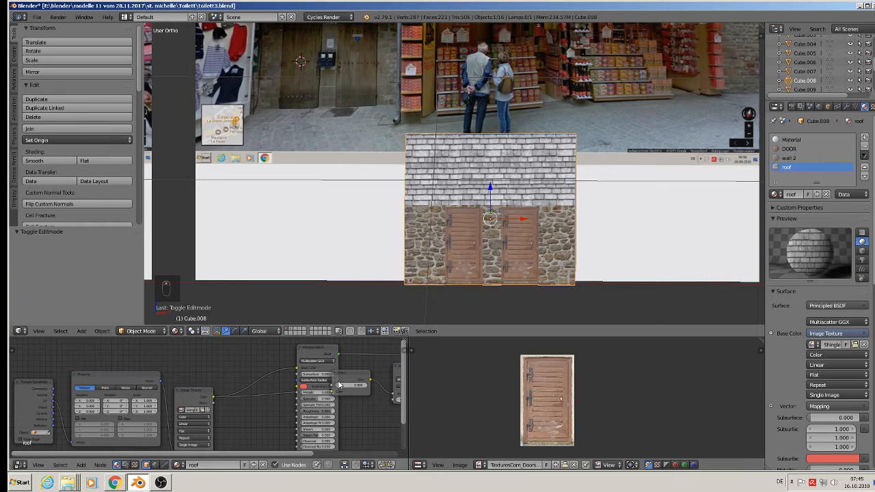
# Add an RGB Curves node between the roof material's Image Texture and the Principled BSDF's Base Color.
pyautogui.moveTo(275, 427); pyautogui.dragTo(306, 396, button='middle')
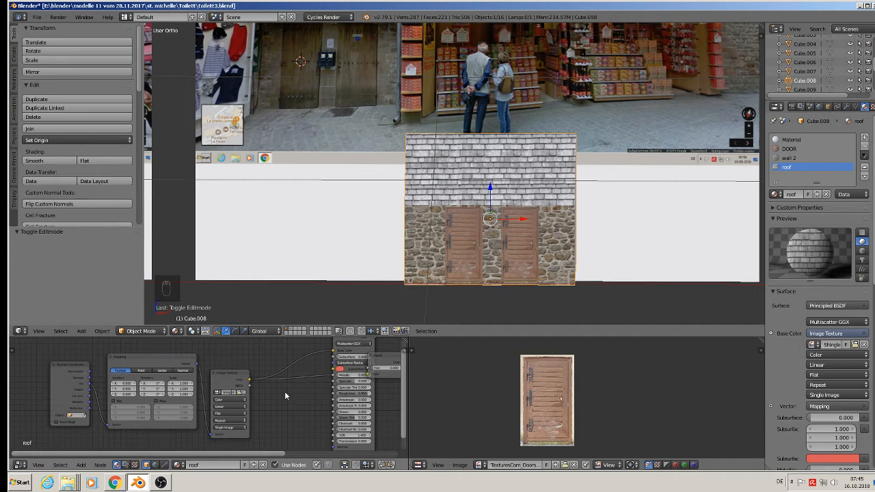
pyautogui.click(80, 465)
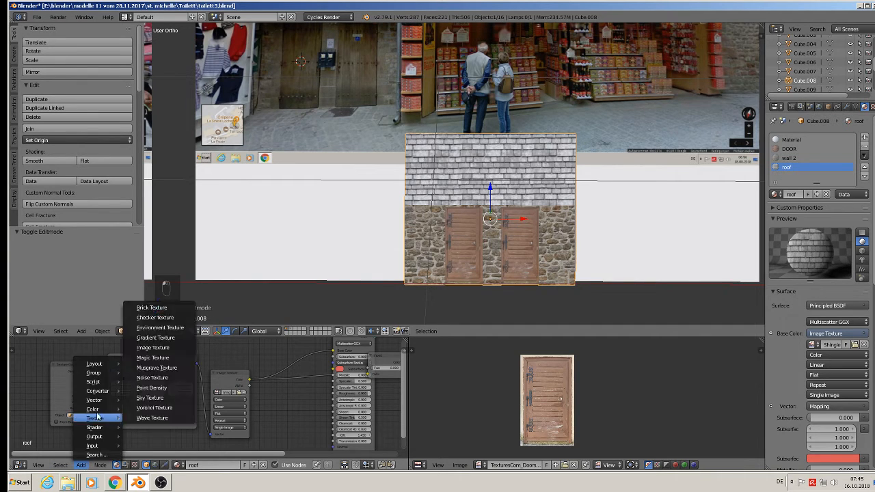
pyautogui.moveTo(97, 410)
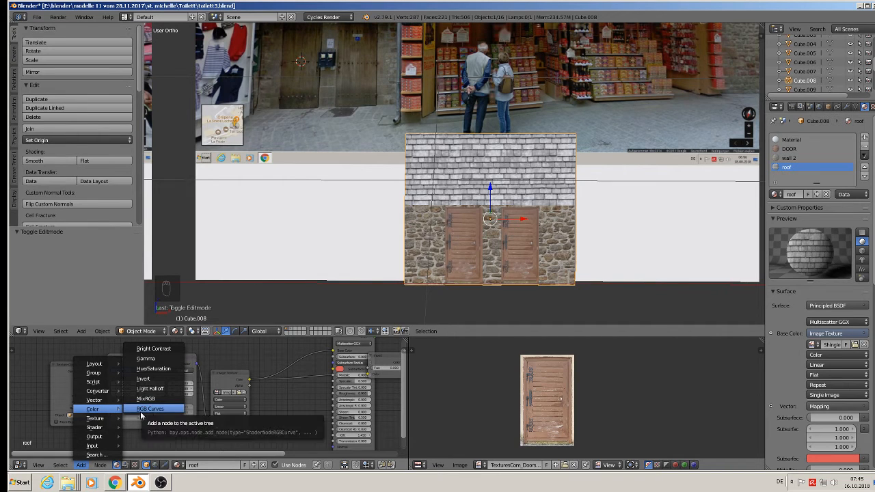
pyautogui.click(149, 409)
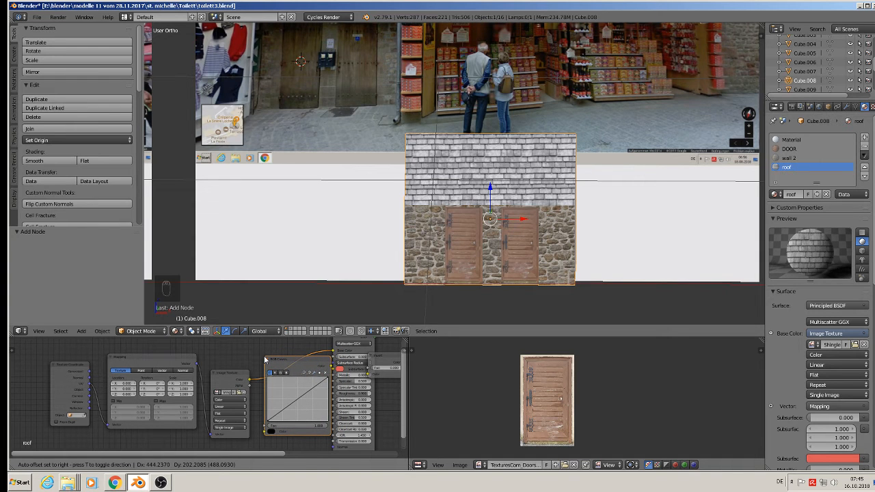
pyautogui.click(265, 361)
pyautogui.scroll(2, 360, 374)
pyautogui.scroll(3, 411, 273)
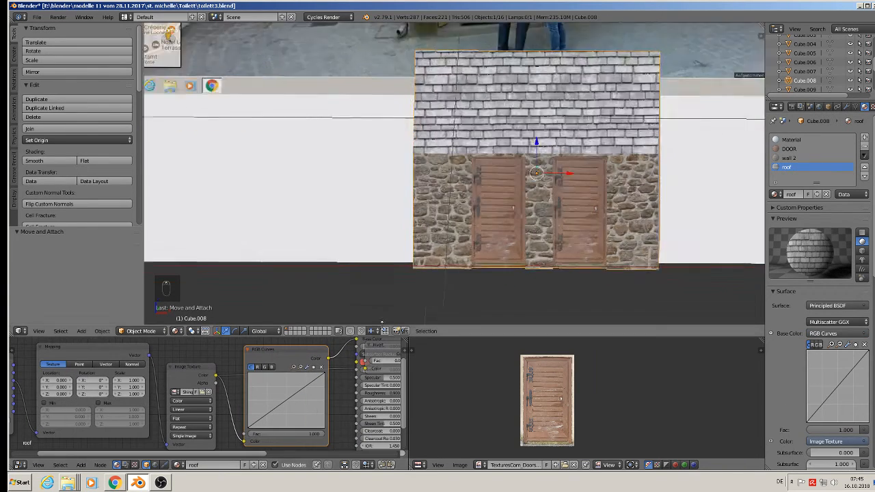
pyautogui.scroll(-2, 410, 273)
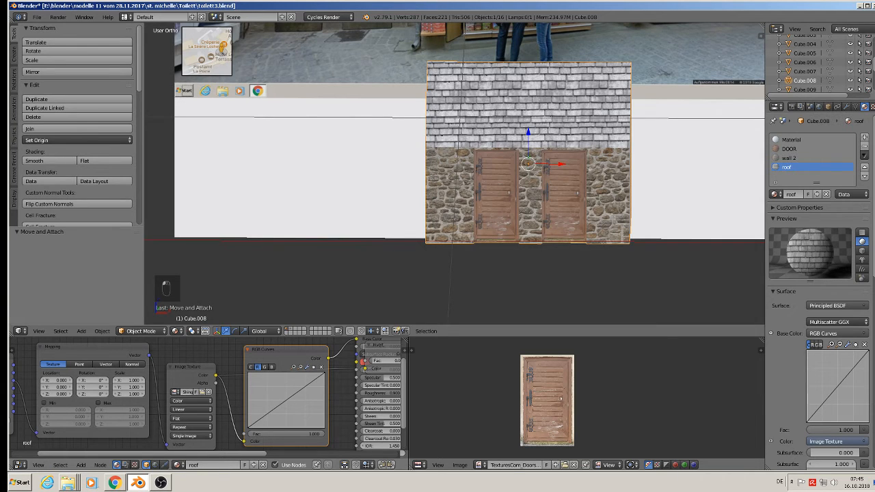
# Darken the shingles by bending the red curve down to about X 0.82, Y 0.13 and the combined curve to X 0.45, Y 0.20.
pyautogui.moveTo(293, 402); pyautogui.dragTo(310, 422)
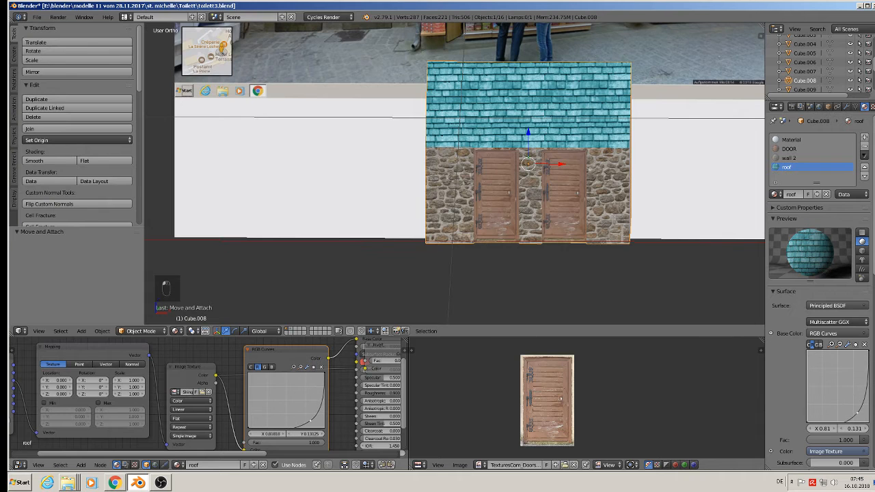
pyautogui.click(264, 369)
pyautogui.moveTo(285, 399); pyautogui.dragTo(283, 419)
pyautogui.click(272, 368)
pyautogui.click(251, 368)
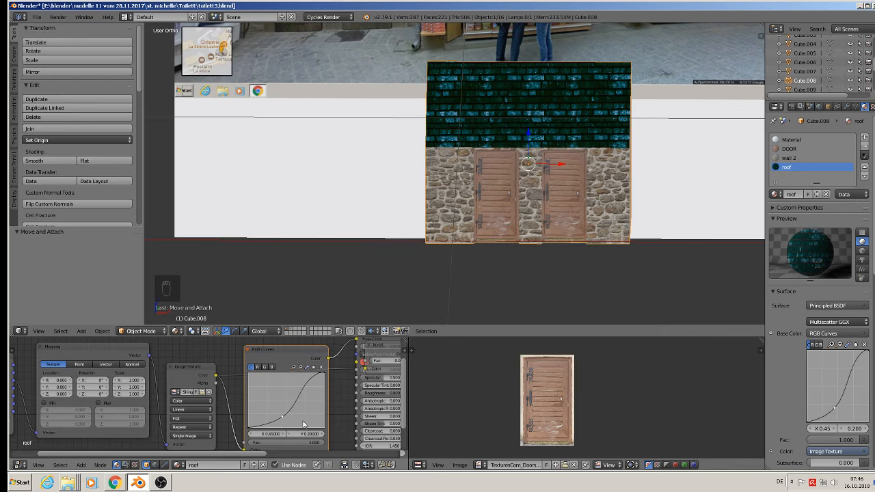
# Bend the RGB Curves node's blue curve down to about X 0.36, Y 0.018.
pyautogui.click(265, 367)
pyautogui.moveTo(308, 415); pyautogui.dragTo(277, 429)
pyautogui.click(272, 367)
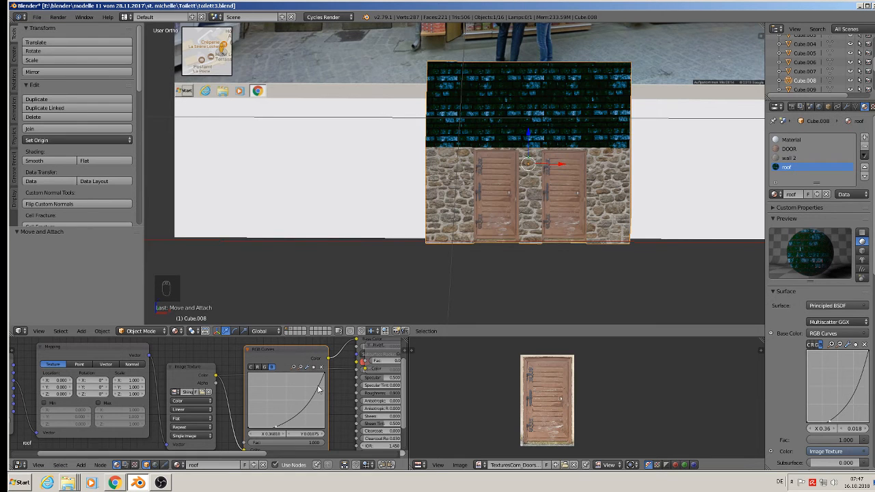
# Space out the Texture Coordinate, Mapping, Image Texture and RGB Curves nodes to make room before the Principled BSDF.
pyautogui.scroll(-3, 305, 391)
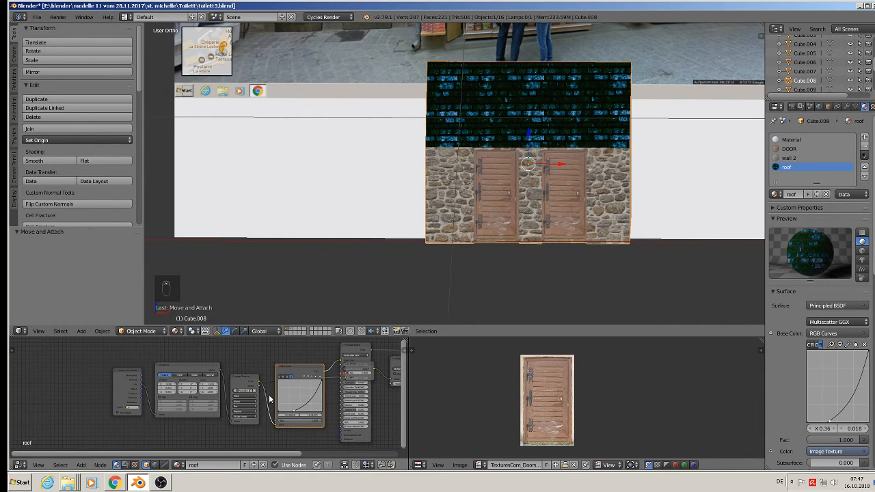
pyautogui.moveTo(269, 399); pyautogui.dragTo(228, 397, button='middle')
pyautogui.moveTo(94, 375); pyautogui.dragTo(58, 374)
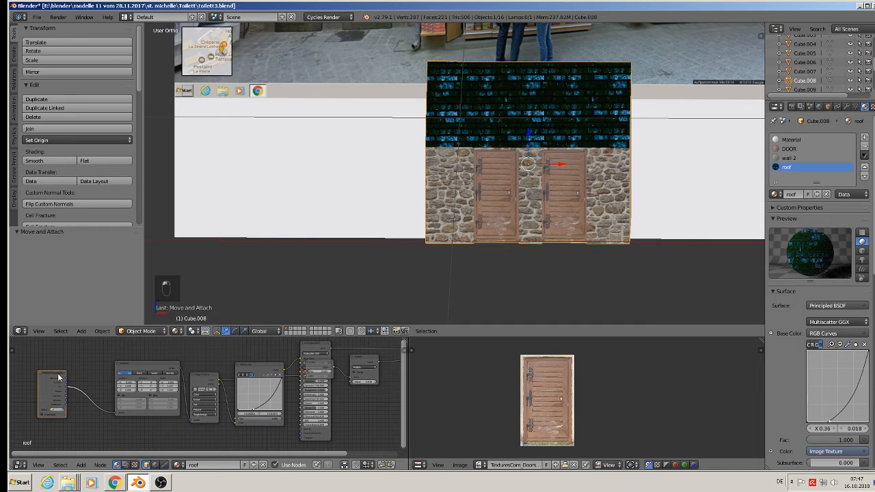
pyautogui.moveTo(150, 373); pyautogui.dragTo(118, 374)
pyautogui.click(196, 382)
pyautogui.moveTo(195, 381); pyautogui.dragTo(166, 381)
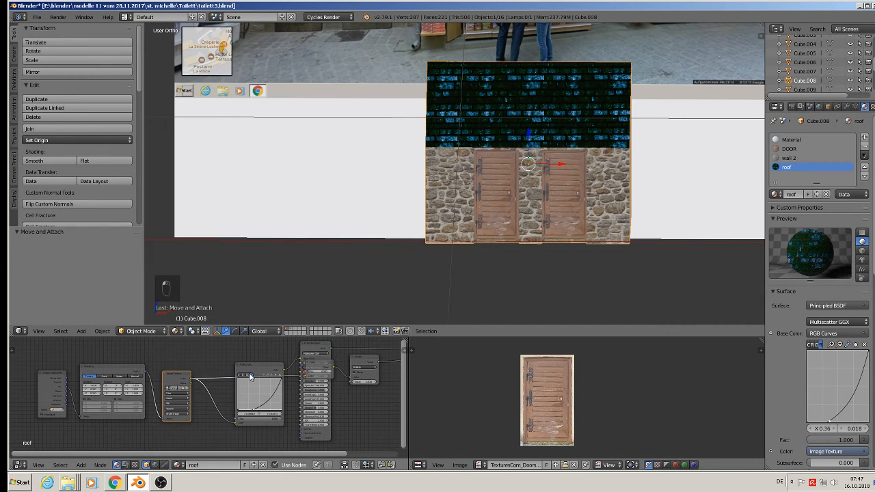
pyautogui.moveTo(246, 420); pyautogui.dragTo(215, 420)
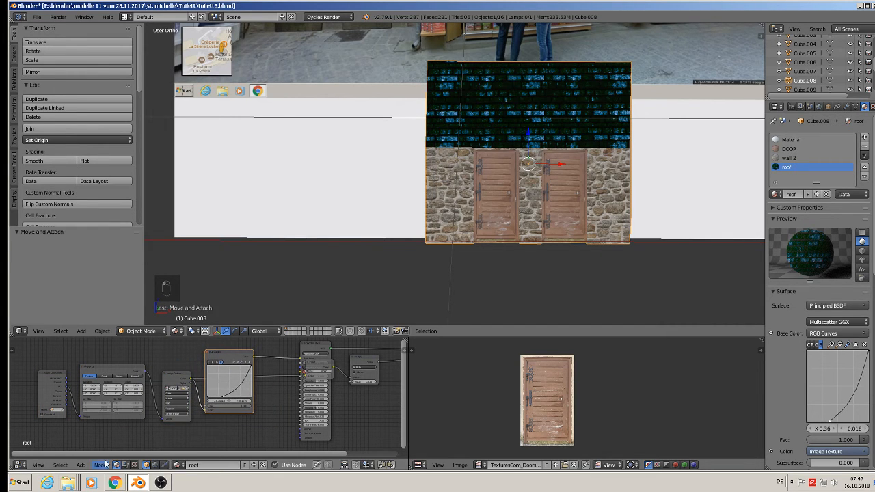
# Insert an RGB to BW converter node between the RGB Curves and the Principled BSDF's Base Color.
pyautogui.click(82, 465)
pyautogui.moveTo(111, 408)
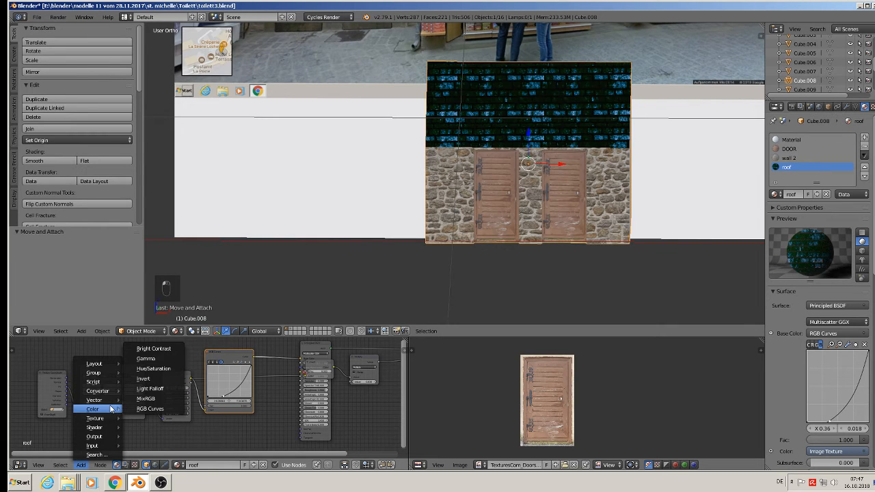
pyautogui.moveTo(98, 392)
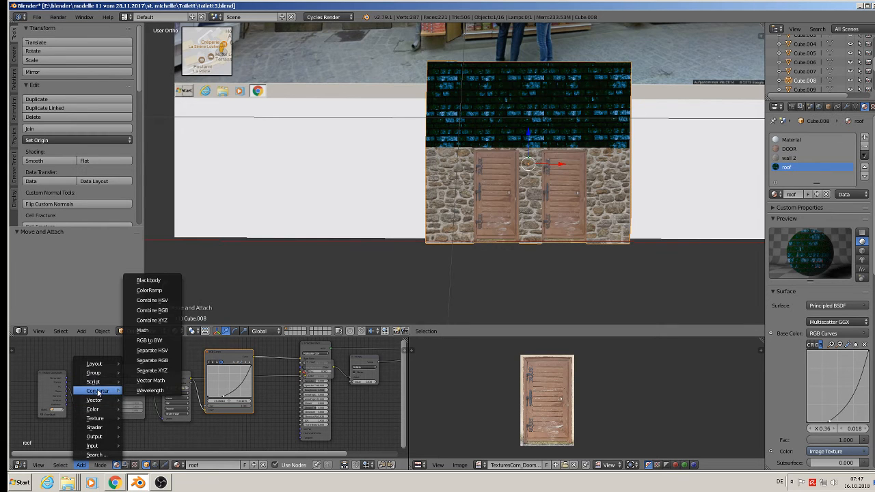
pyautogui.click(156, 343)
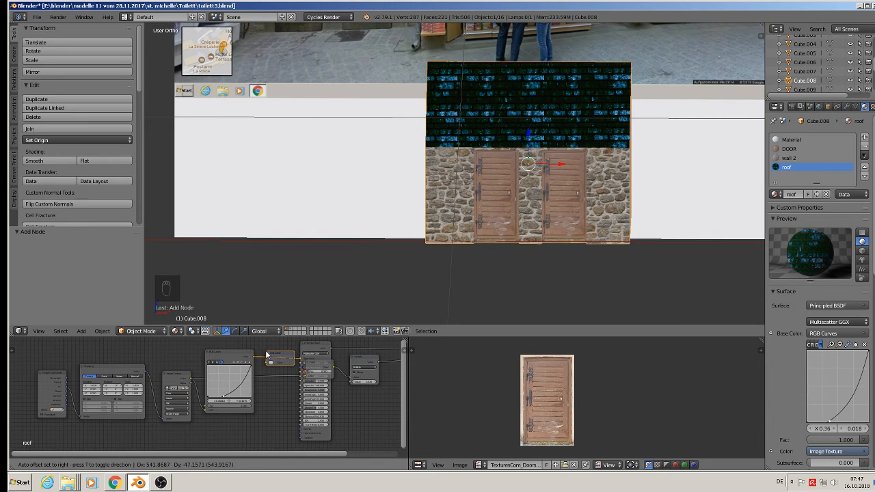
pyautogui.click(266, 355)
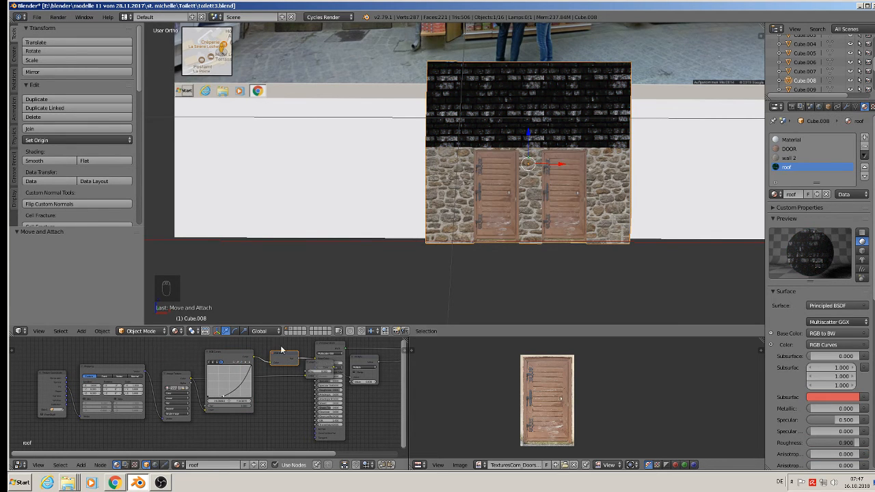
# Examine the greyscale shingle roof up close and from both sides of the building.
pyautogui.scroll(2, 552, 127)
pyautogui.moveTo(551, 166); pyautogui.dragTo(536, 182, button='middle')
pyautogui.scroll(-2, 536, 162)
pyautogui.scroll(-2, 539, 138)
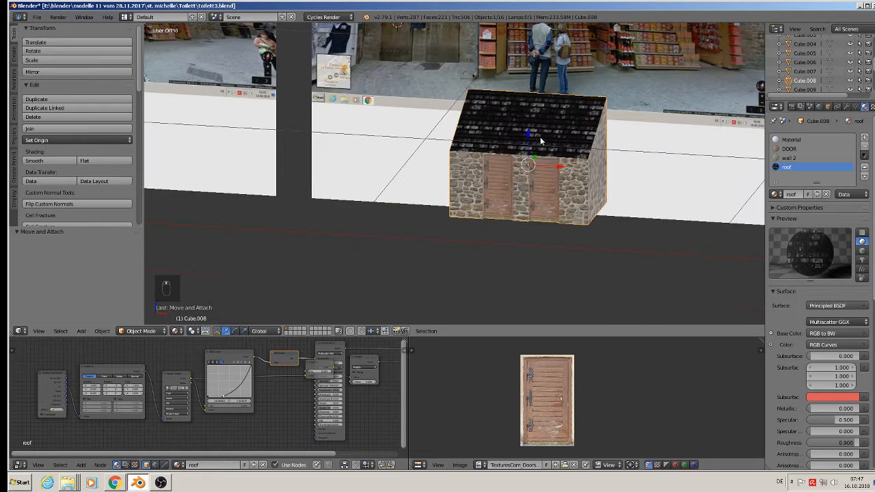
pyautogui.keyDown('shift'); pyautogui.moveTo(503, 99); pyautogui.dragTo(480, 164, button='middle'); pyautogui.keyUp('shift')
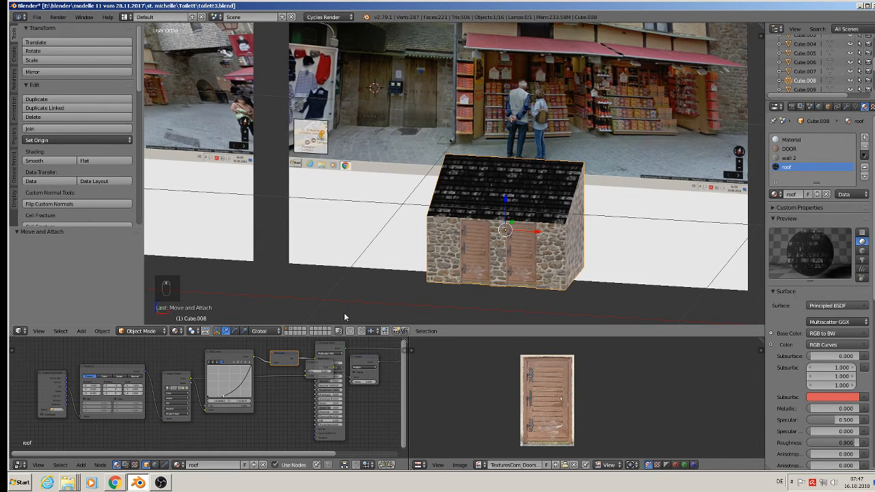
pyautogui.scroll(1, 280, 369)
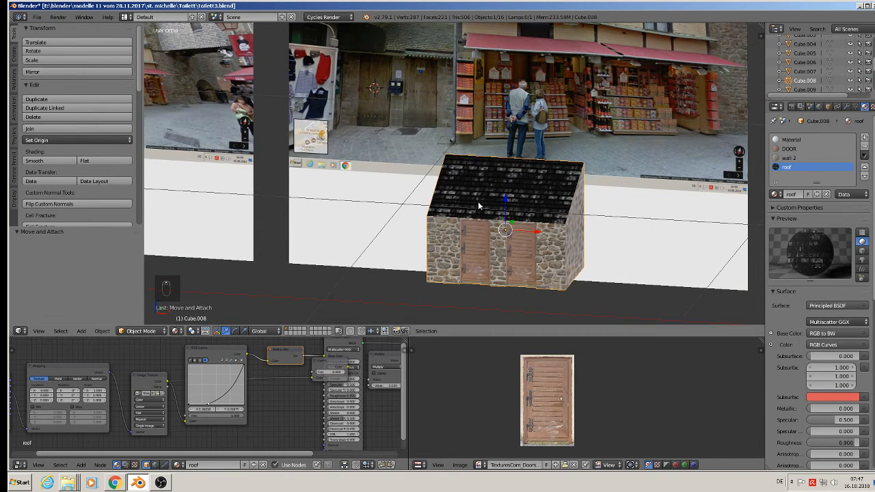
pyautogui.scroll(2, 520, 206)
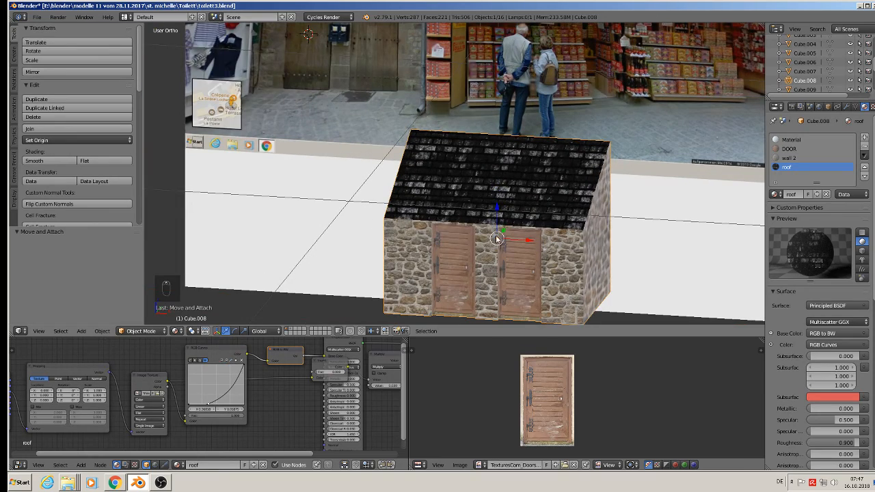
pyautogui.scroll(4, 471, 296)
pyautogui.scroll(1, 514, 220)
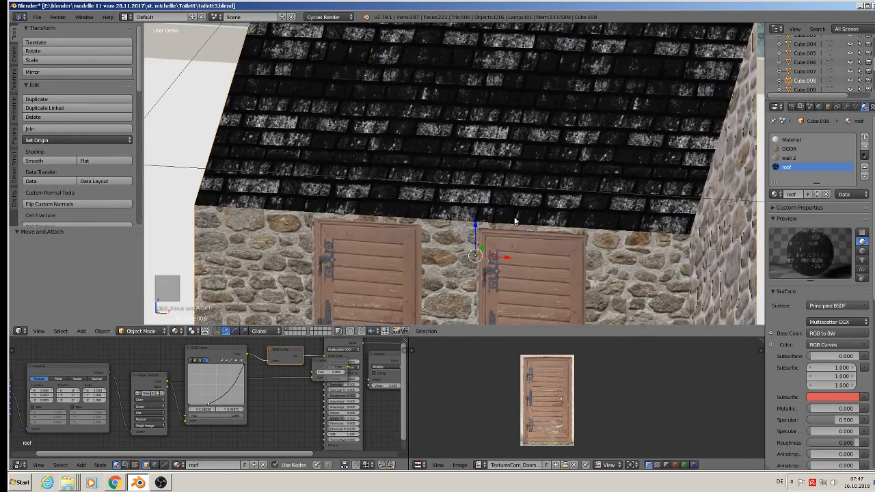
pyautogui.scroll(-6, 515, 220)
pyautogui.moveTo(517, 232); pyautogui.dragTo(565, 235, button='middle')
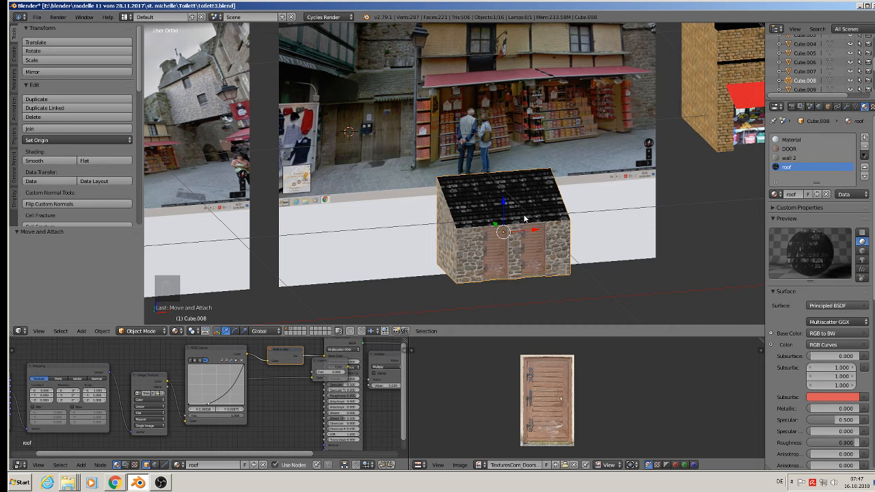
# Rearrange the nodes around the roof's Principled BSDF and move RGB to BW clear of the Invert node.
pyautogui.moveTo(324, 395); pyautogui.dragTo(218, 408, button='middle')
pyautogui.moveTo(285, 370); pyautogui.dragTo(365, 370)
pyautogui.moveTo(251, 353); pyautogui.dragTo(326, 345)
pyautogui.click(179, 367)
pyautogui.moveTo(180, 367); pyautogui.dragTo(173, 353)
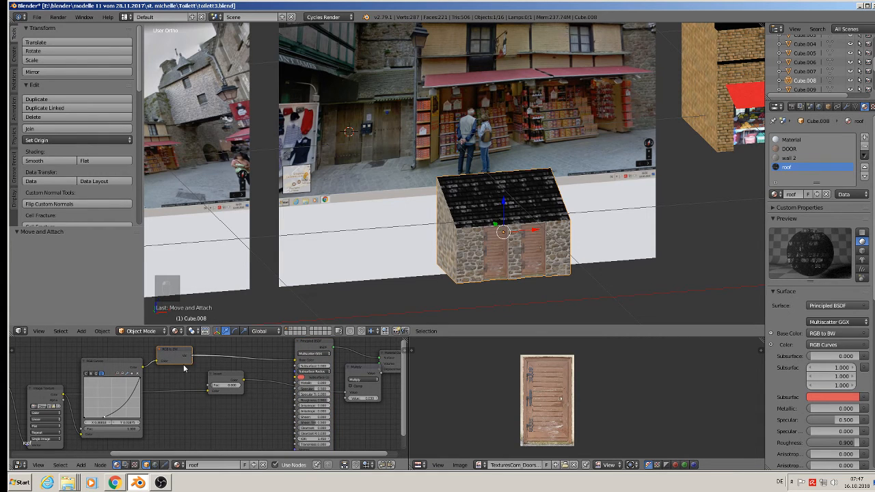
# Insert a Bright/Contrast node between RGB to BW and the Principled BSDF's Base Color.
pyautogui.click(81, 464)
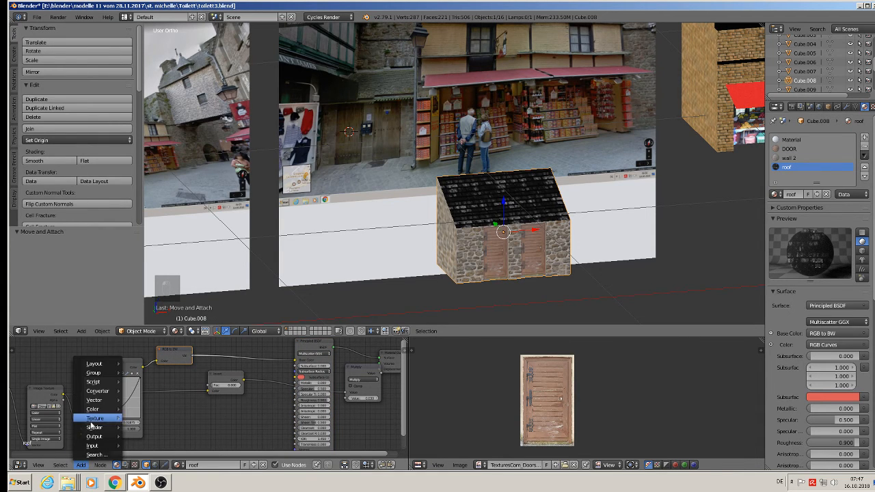
pyautogui.moveTo(90, 410)
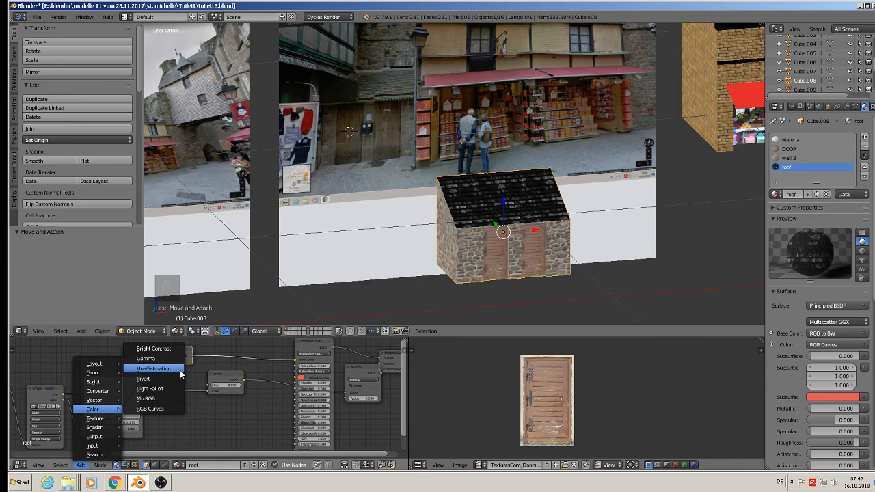
pyautogui.click(168, 349)
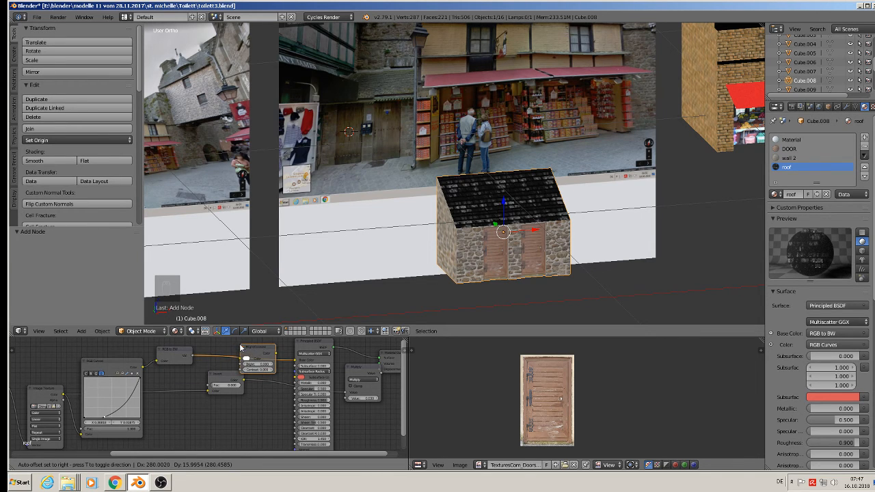
pyautogui.click(260, 356)
pyautogui.scroll(2, 260, 356)
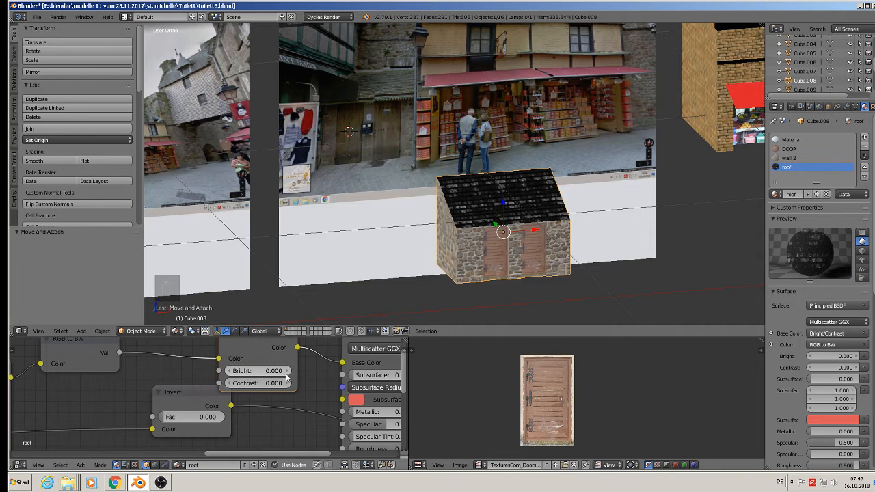
# Set the Bright/Contrast node's Bright value to 0.003.
pyautogui.click(287, 371)
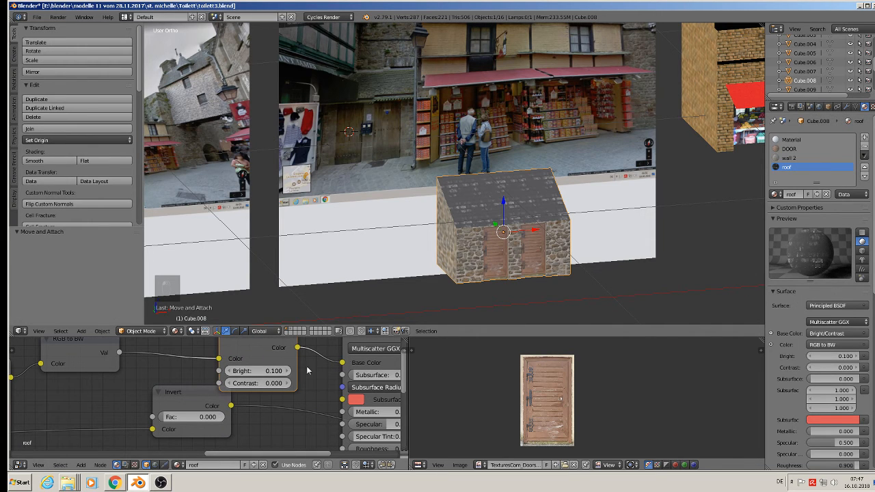
pyautogui.scroll(3, 468, 256)
pyautogui.click(266, 371)
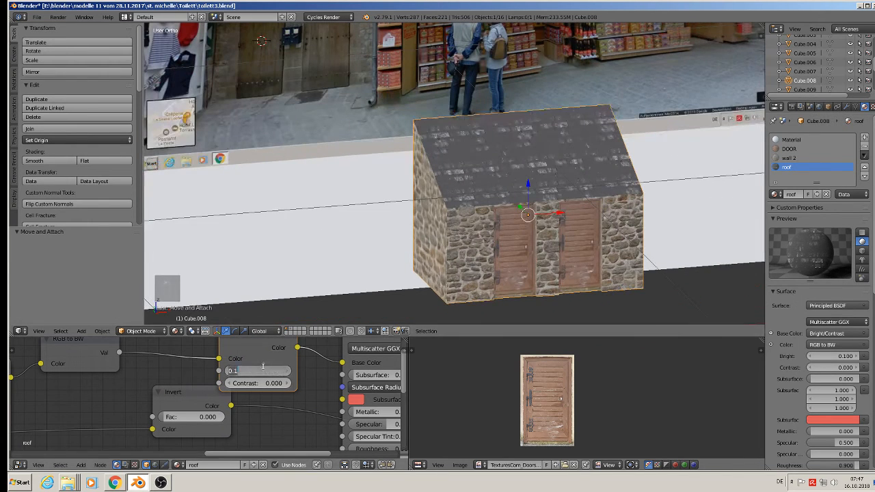
pyautogui.press('BackSpace')
pyautogui.write('0.003')
pyautogui.press('Return')
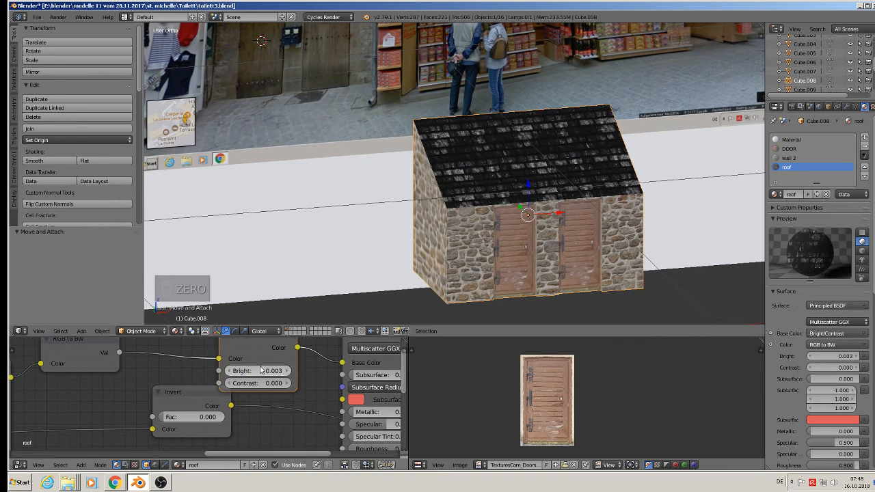
# Deselect everything in Object Mode and view the building from the front at an angle.
pyautogui.scroll(-3, 559, 183)
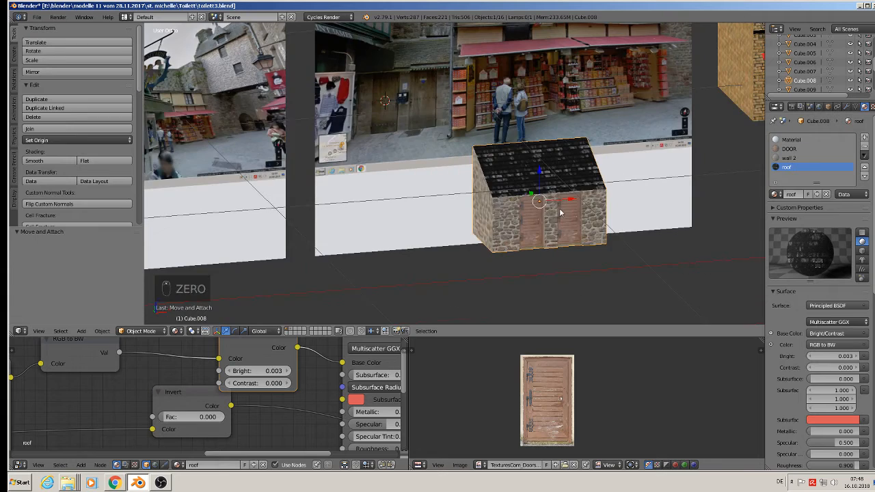
pyautogui.press('Tab')
pyautogui.press('Tab')
pyautogui.press('a')
pyautogui.press('a')
pyautogui.press('a')
pyautogui.moveTo(521, 259); pyautogui.dragTo(466, 251, button='middle')
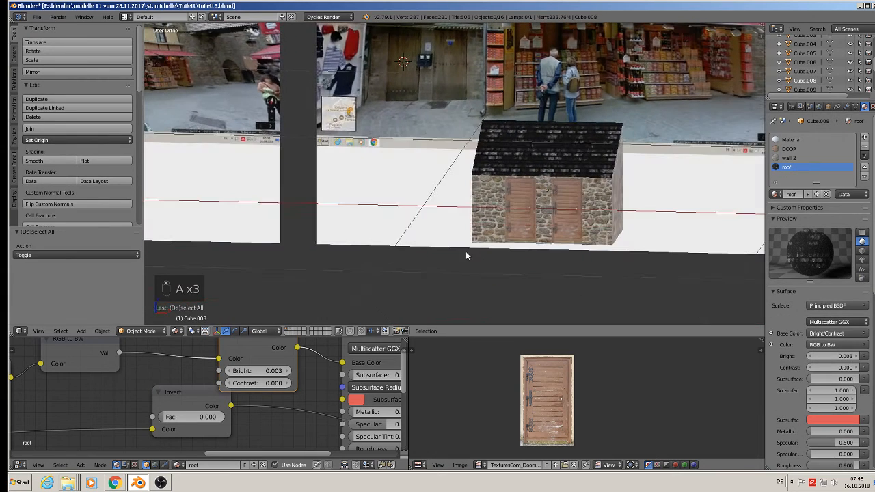
# Move the Material Output node away from the Multiply node and check the roof up close.
pyautogui.scroll(-3, 343, 389)
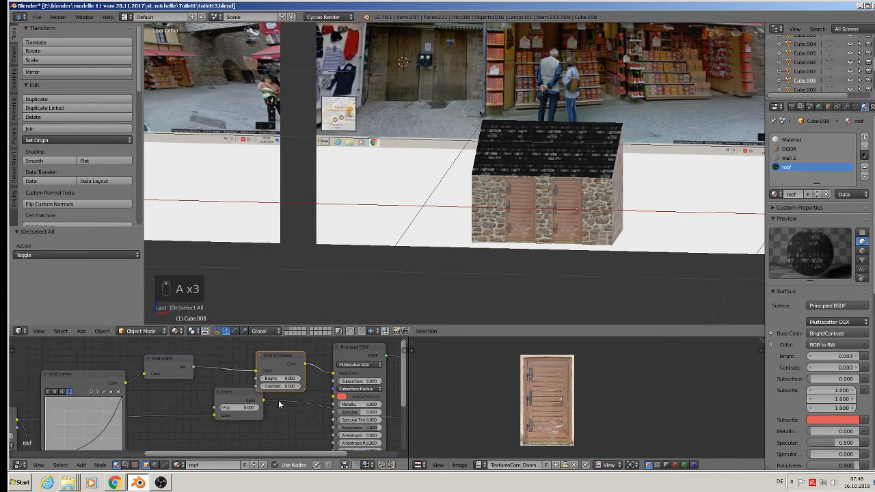
pyautogui.moveTo(356, 378); pyautogui.dragTo(387, 368)
pyautogui.scroll(1, 550, 178)
pyautogui.scroll(3, 550, 179)
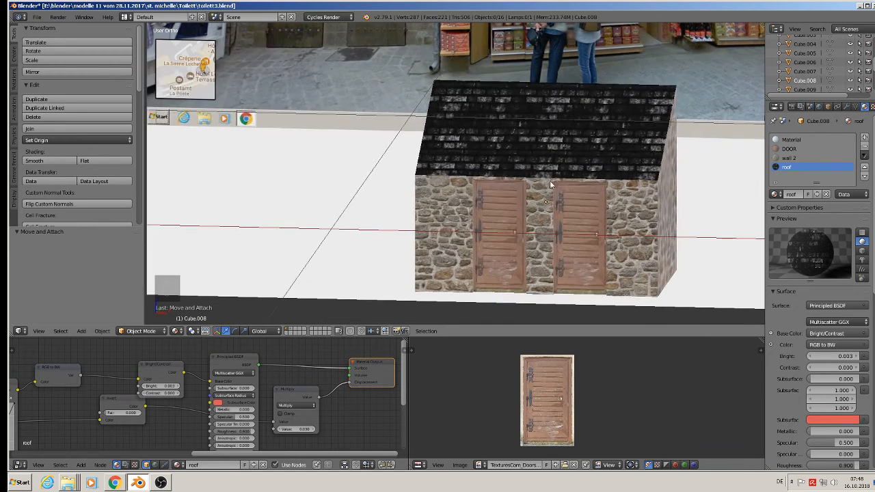
# Select the toilette1 reference image plane and move it along the X axis, away from the toilet building.
pyautogui.press('a')
pyautogui.scroll(-4, 551, 199)
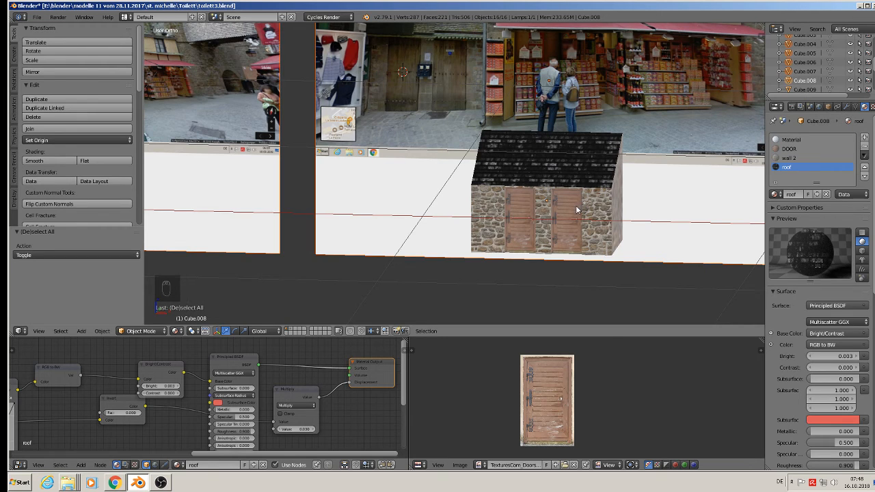
pyautogui.press('Tab')
pyautogui.press('Tab')
pyautogui.scroll(-2, 573, 212)
pyautogui.scroll(-2, 573, 212)
pyautogui.moveTo(573, 212); pyautogui.dragTo(477, 252, button='middle')
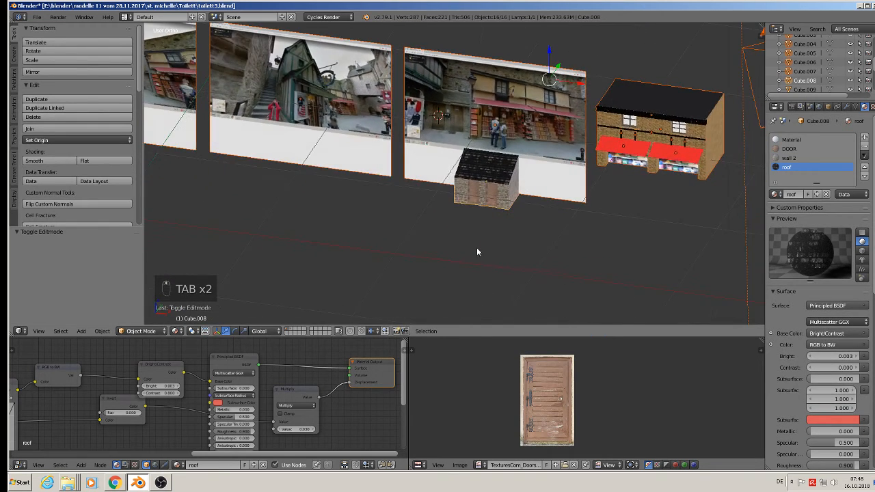
pyautogui.rightClick(498, 177)
pyautogui.moveTo(497, 177); pyautogui.dragTo(517, 119, button='middle')
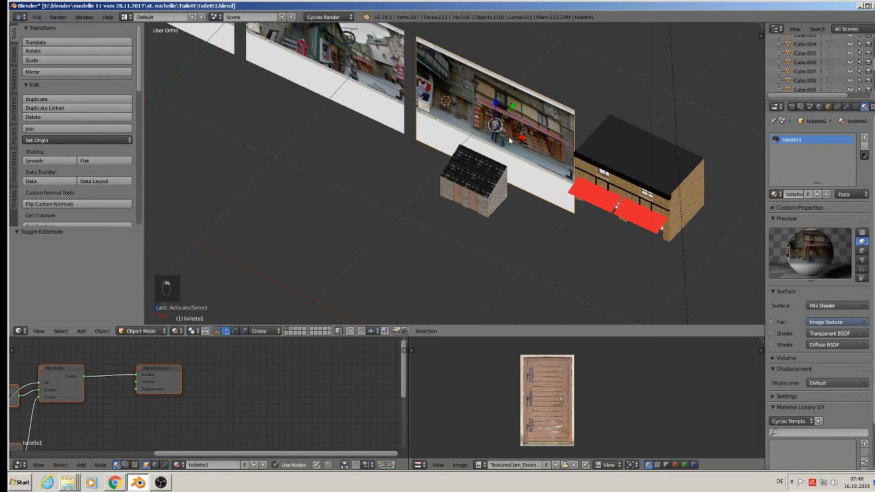
pyautogui.click(516, 128)
pyautogui.moveTo(521, 139); pyautogui.dragTo(334, 122)
# Raise the toilet building and move it 0.514 along X and 0.435 along Y towards the shop house.
pyautogui.rightClick(459, 170)
pyautogui.moveTo(489, 169); pyautogui.dragTo(524, 162, button='middle')
pyautogui.moveTo(473, 157); pyautogui.dragTo(474, 112)
pyautogui.moveTo(502, 141); pyautogui.dragTo(577, 141)
pyautogui.moveTo(576, 142); pyautogui.dragTo(529, 186, button='middle')
pyautogui.moveTo(575, 125); pyautogui.dragTo(609, 86)
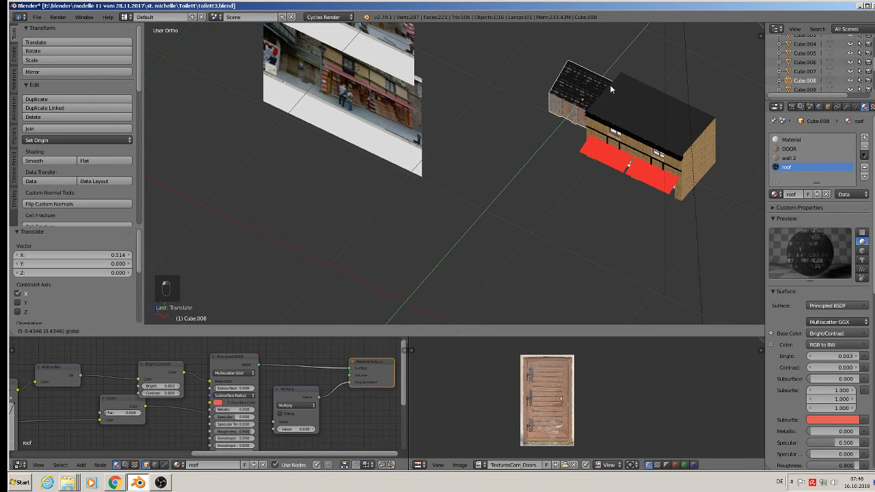
# Shift the toilet building 0.049 along X so it adjoins the shop house's side wall, checking the fit from the front.
pyautogui.moveTo(602, 115); pyautogui.dragTo(641, 79, button='middle')
pyautogui.scroll(3, 641, 79)
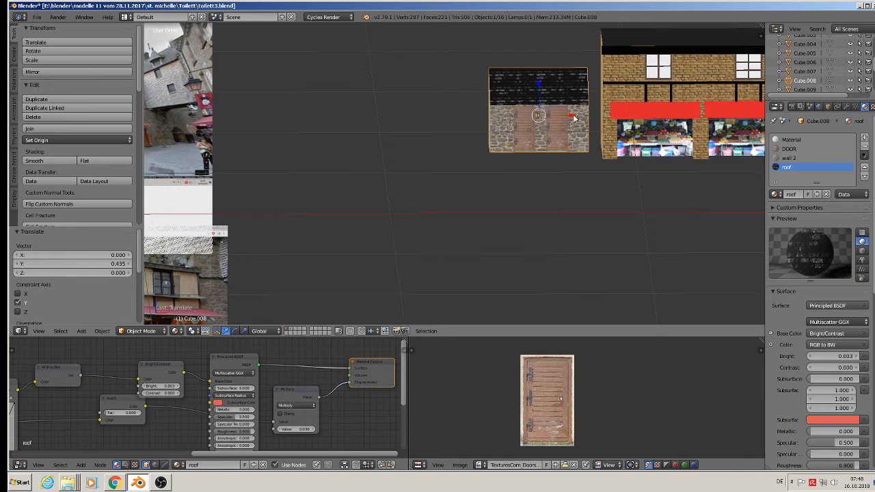
pyautogui.moveTo(574, 116); pyautogui.dragTo(586, 111)
pyautogui.moveTo(586, 110); pyautogui.dragTo(587, 87, button='middle')
pyautogui.scroll(-1, 588, 92)
pyautogui.moveTo(601, 128); pyautogui.dragTo(454, 207, button='middle')
pyautogui.scroll(-2, 622, 153)
pyautogui.scroll(3, 471, 195)
pyautogui.scroll(2, 464, 225)
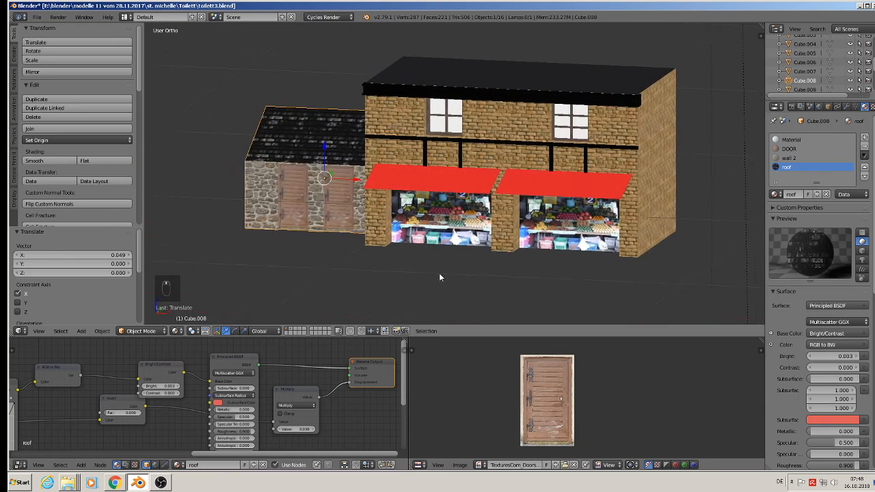
# Deselect everything and preview both buildings in Rendered viewport shading.
pyautogui.press('a')
pyautogui.click(175, 333)
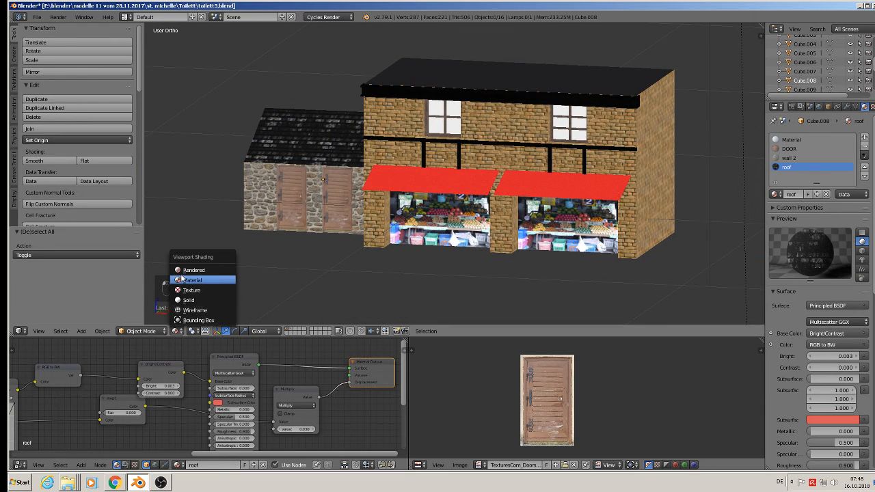
pyautogui.click(185, 270)
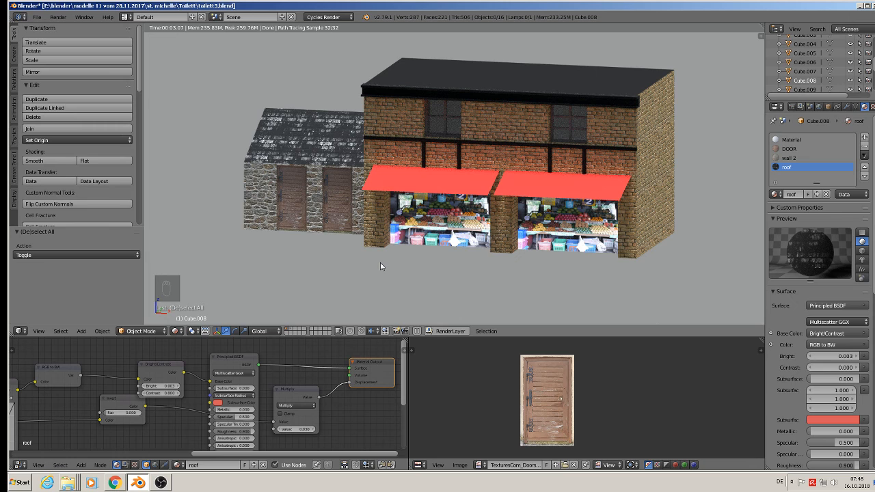
# Darken the Base Color of the awning's MARKISE material to a deeper red.
pyautogui.rightClick(438, 179)
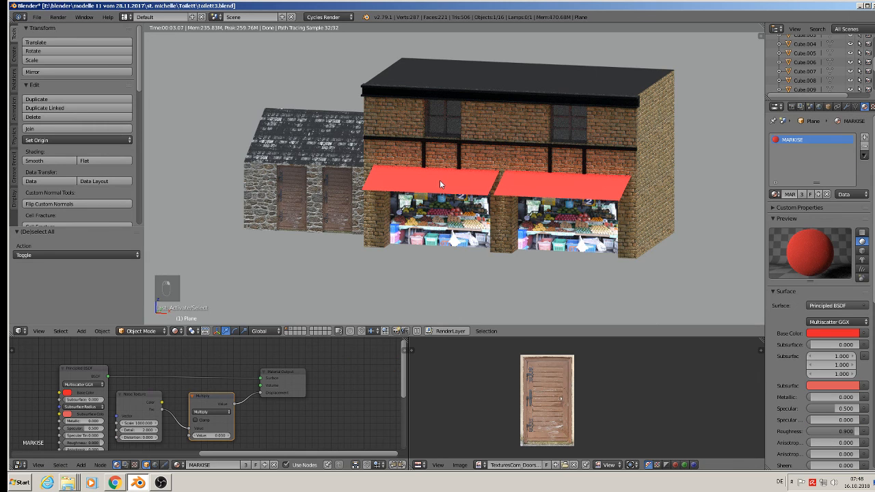
pyautogui.moveTo(258, 378); pyautogui.dragTo(365, 349, button='middle')
pyautogui.click(175, 362)
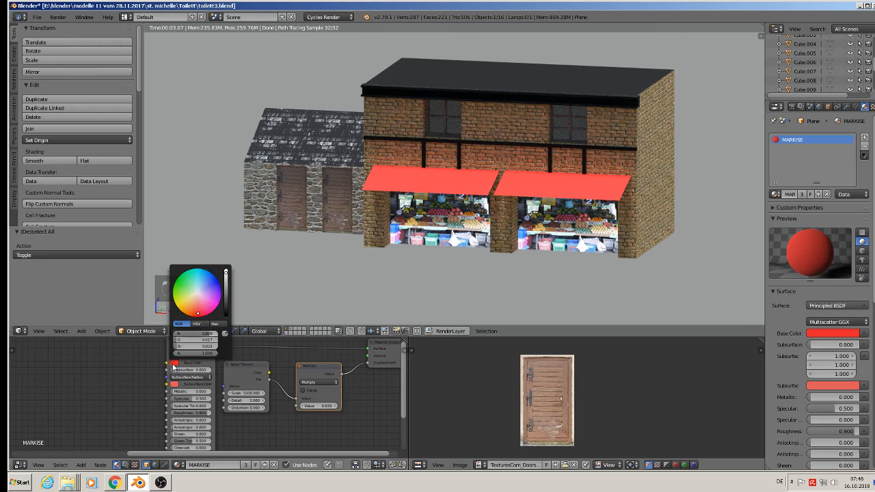
pyautogui.click(228, 285)
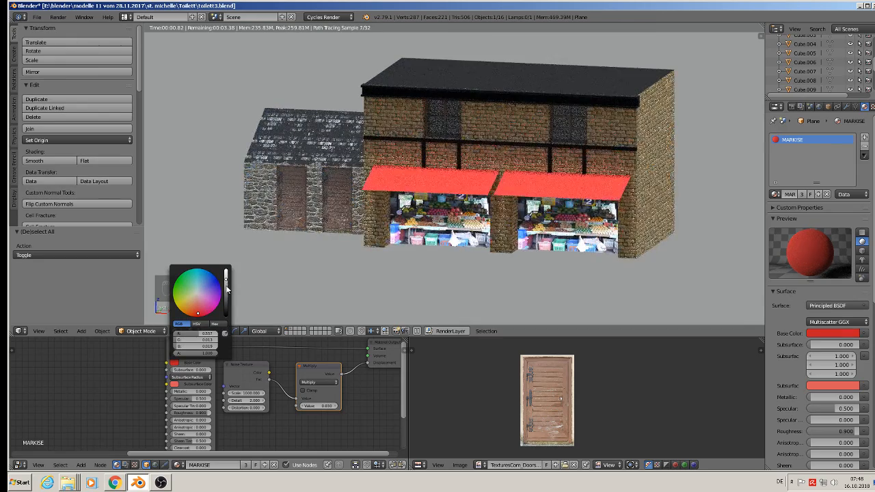
pyautogui.click(228, 298)
pyautogui.click(228, 308)
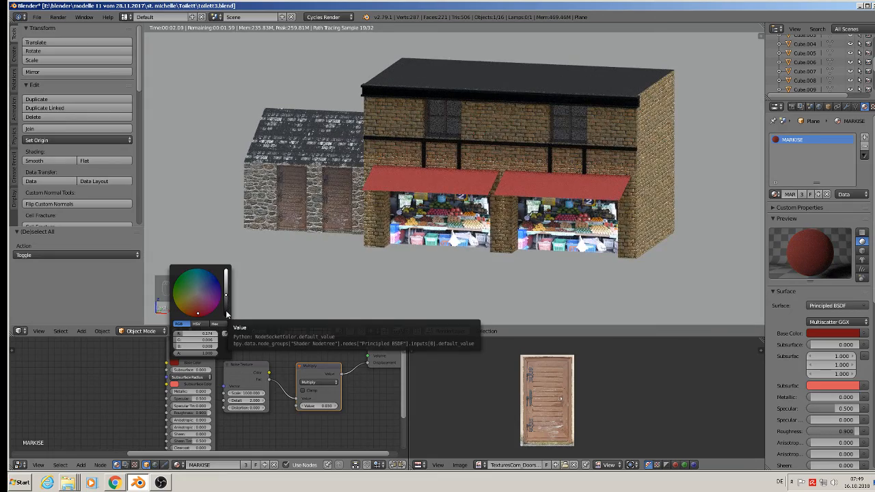
pyautogui.click(226, 293)
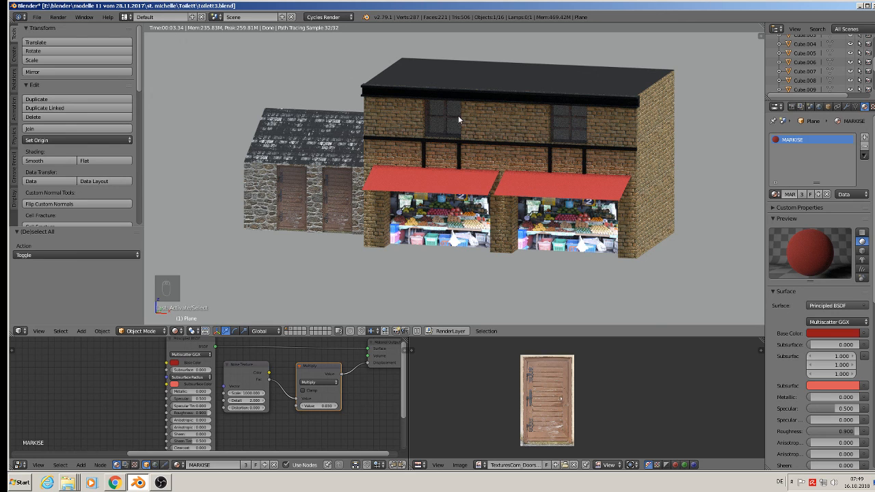
# Return the viewport to Material shading with nothing selected and save the blend file.
pyautogui.press('a')
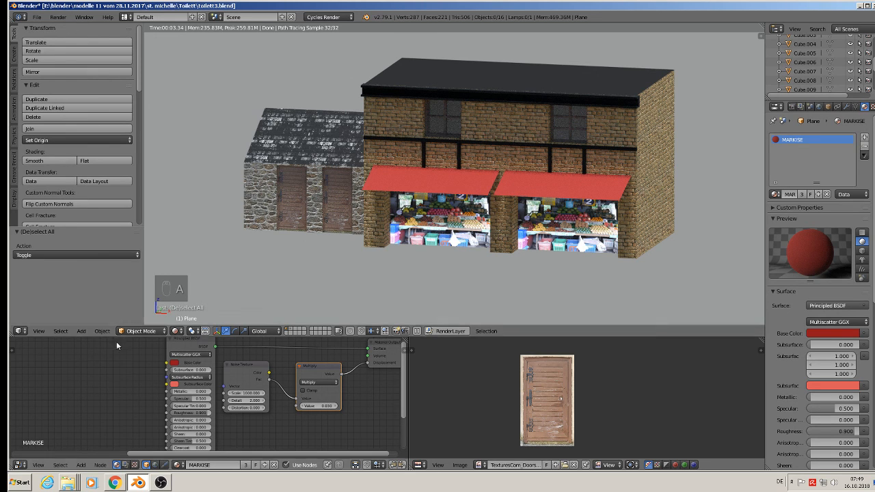
pyautogui.click(177, 331)
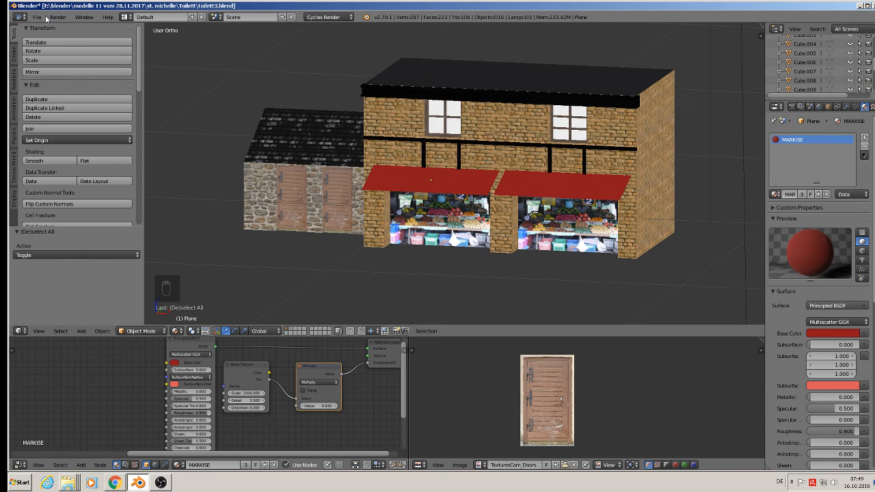
pyautogui.click(37, 16)
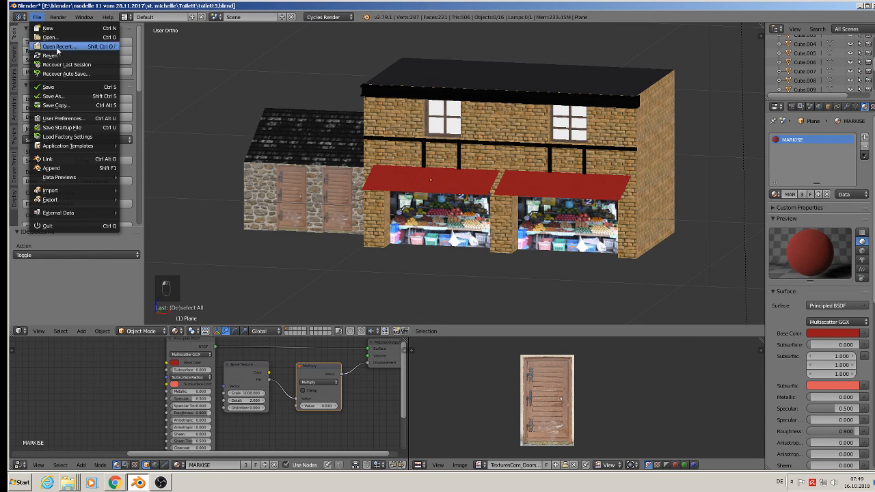
pyautogui.click(61, 87)
pyautogui.click(161, 483)
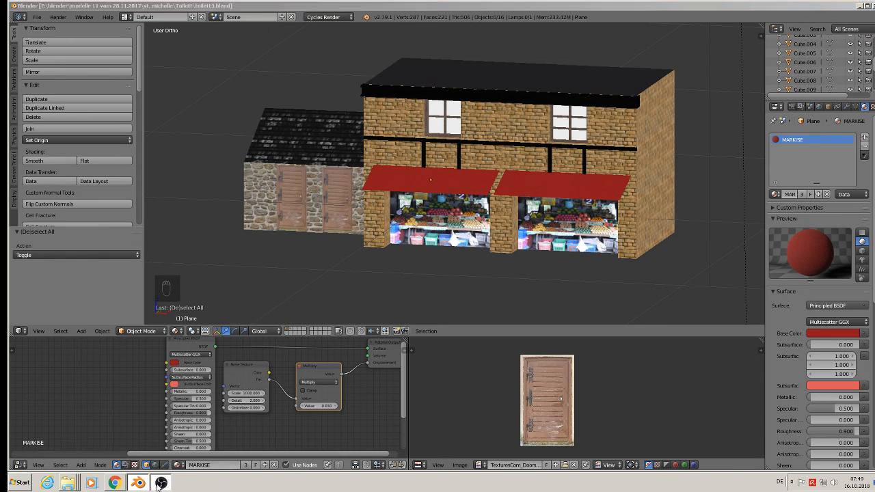